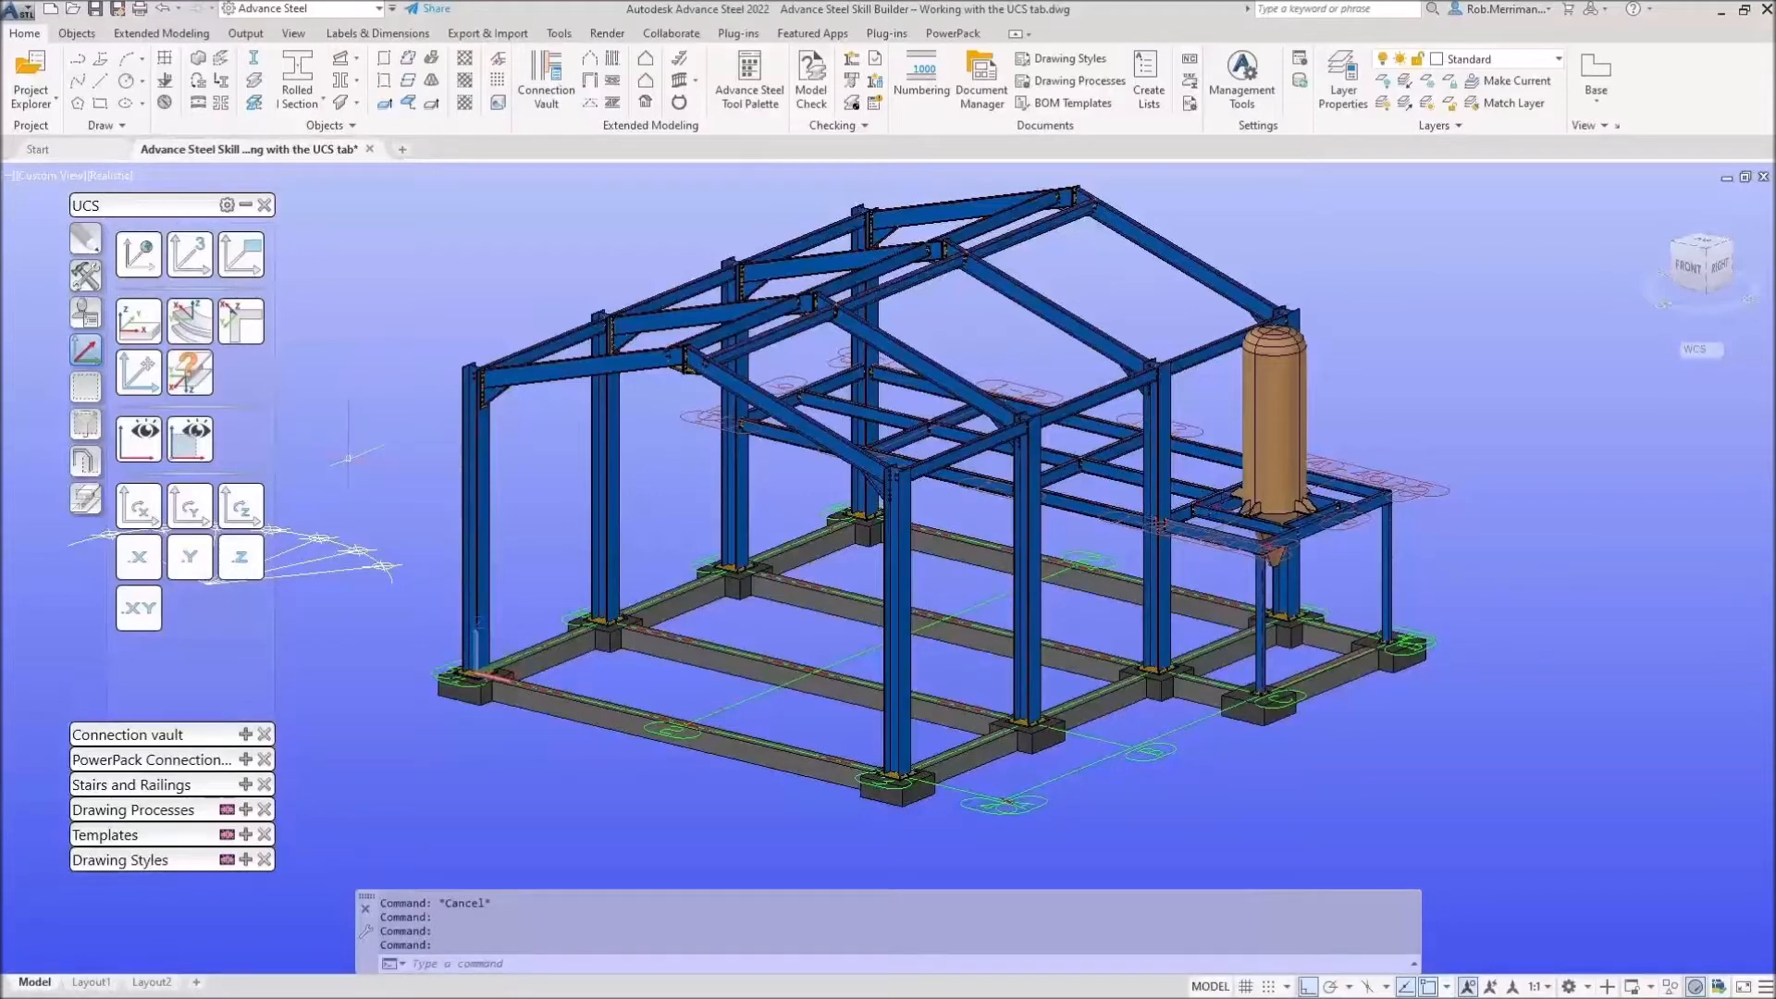
{"action": "scroll", "coordinate": [405, 496], "scroll_direction": "down", "scroll_amount": 2}
{"action": "middle_click_drag", "start_coordinate": [398, 453], "coordinate": [560, 462]}
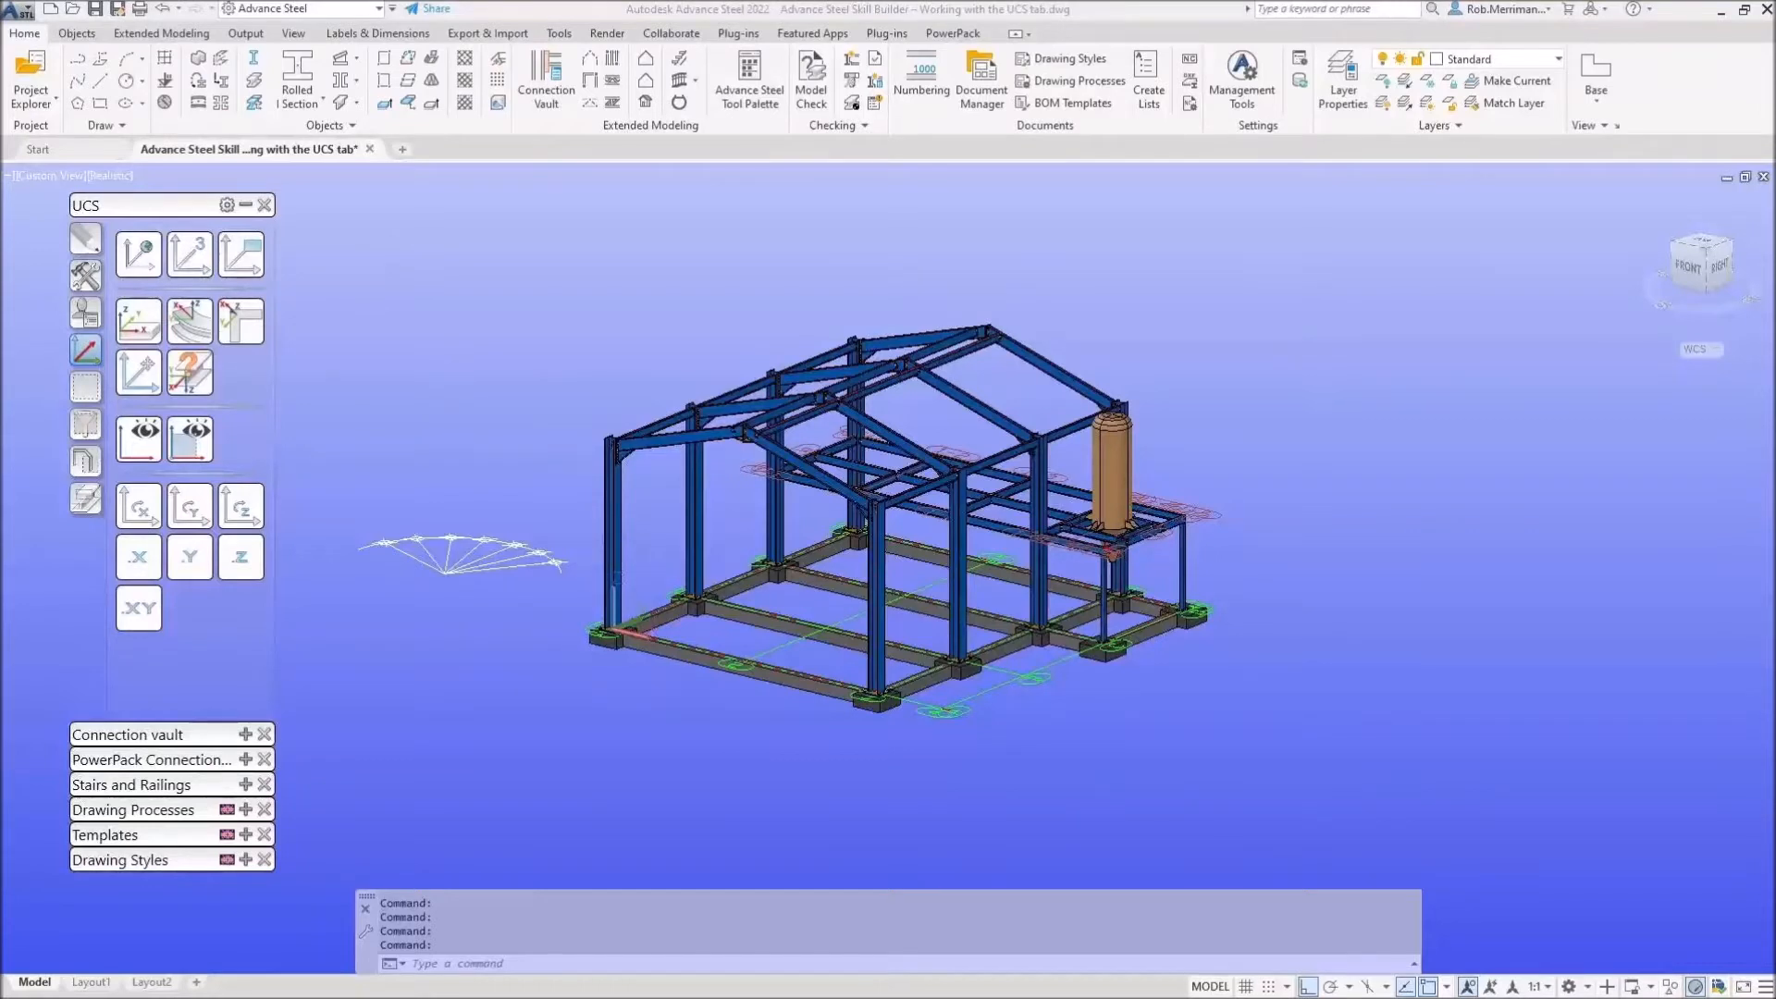
{"action": "left_click", "coordinate": [413, 371]}
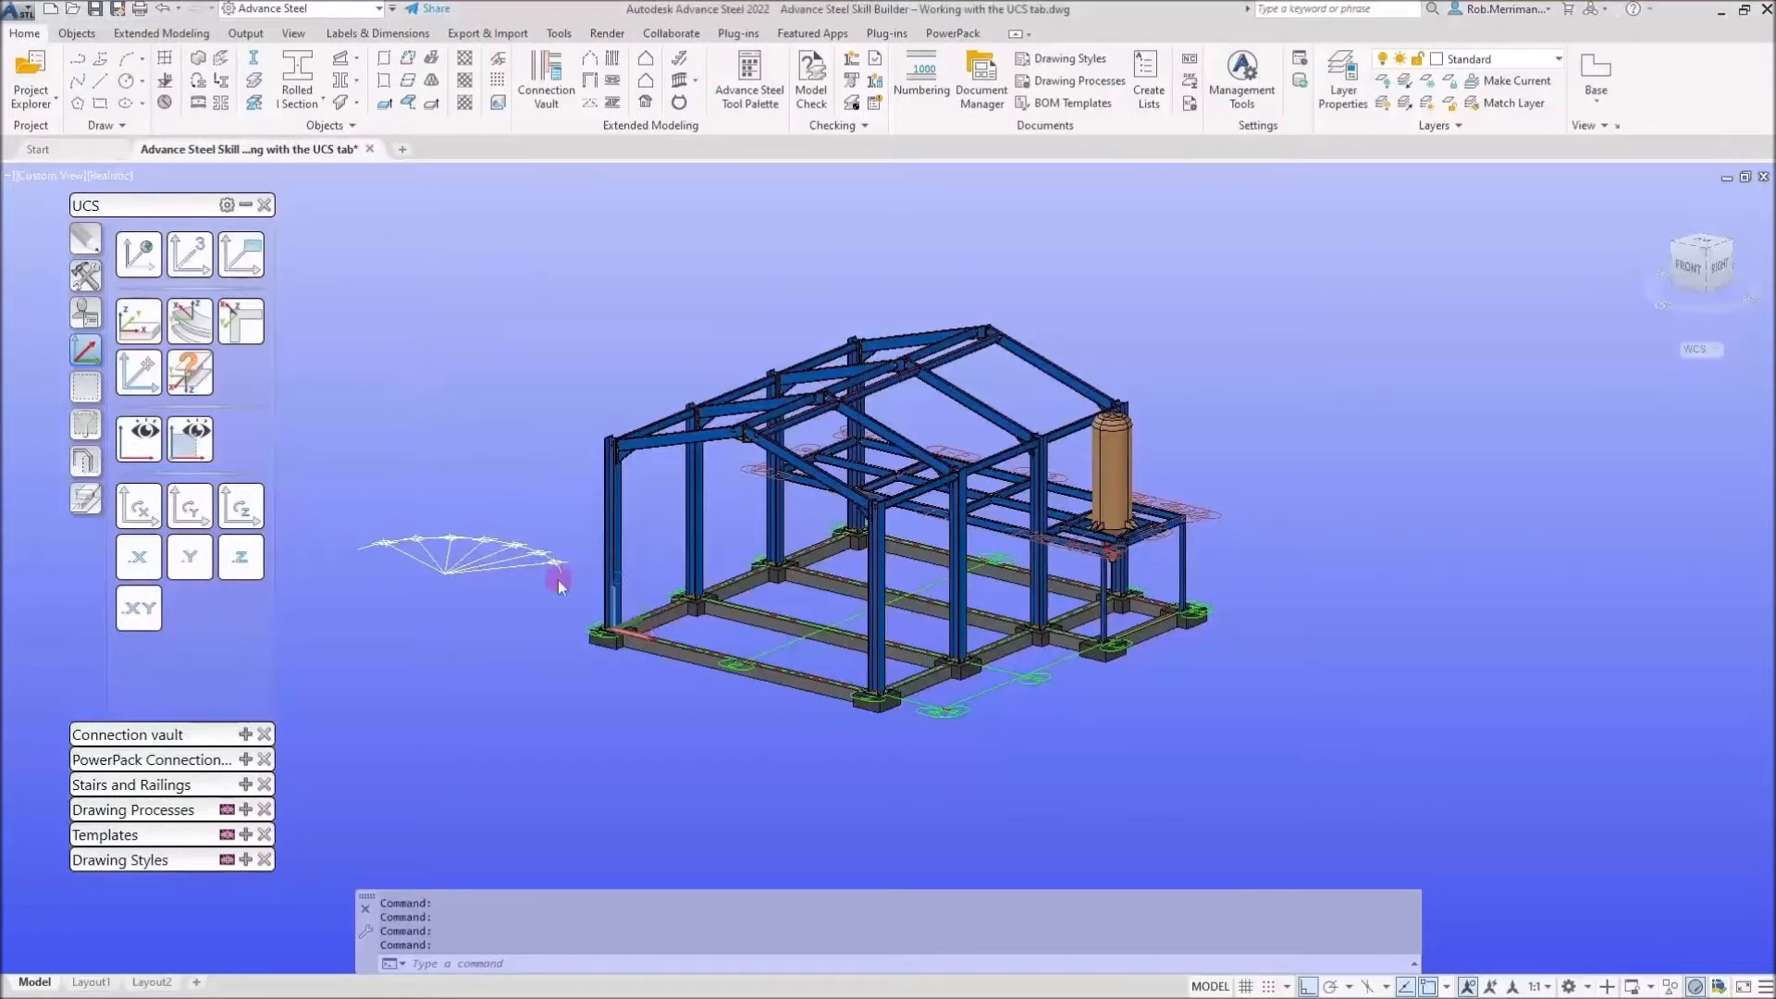
Create a new drawing from the GRTC_Template2022.dwt template
{"action": "left_click", "coordinate": [37, 149]}
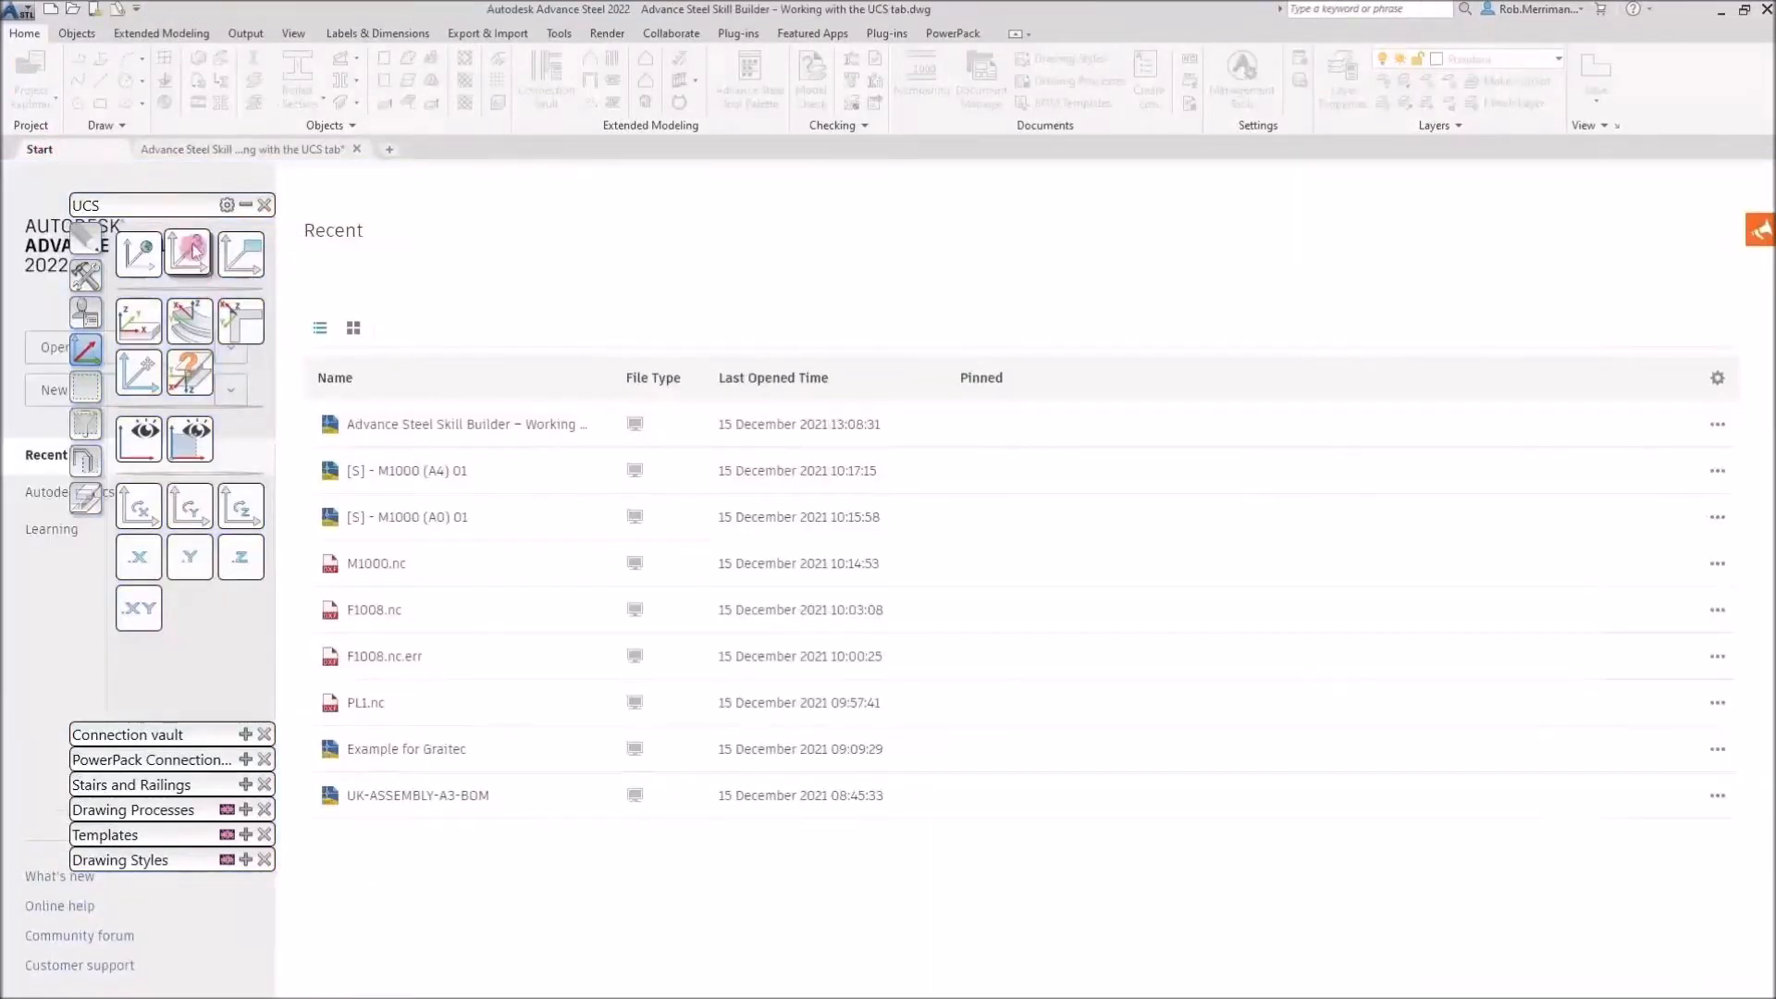
{"action": "left_click", "coordinate": [231, 389]}
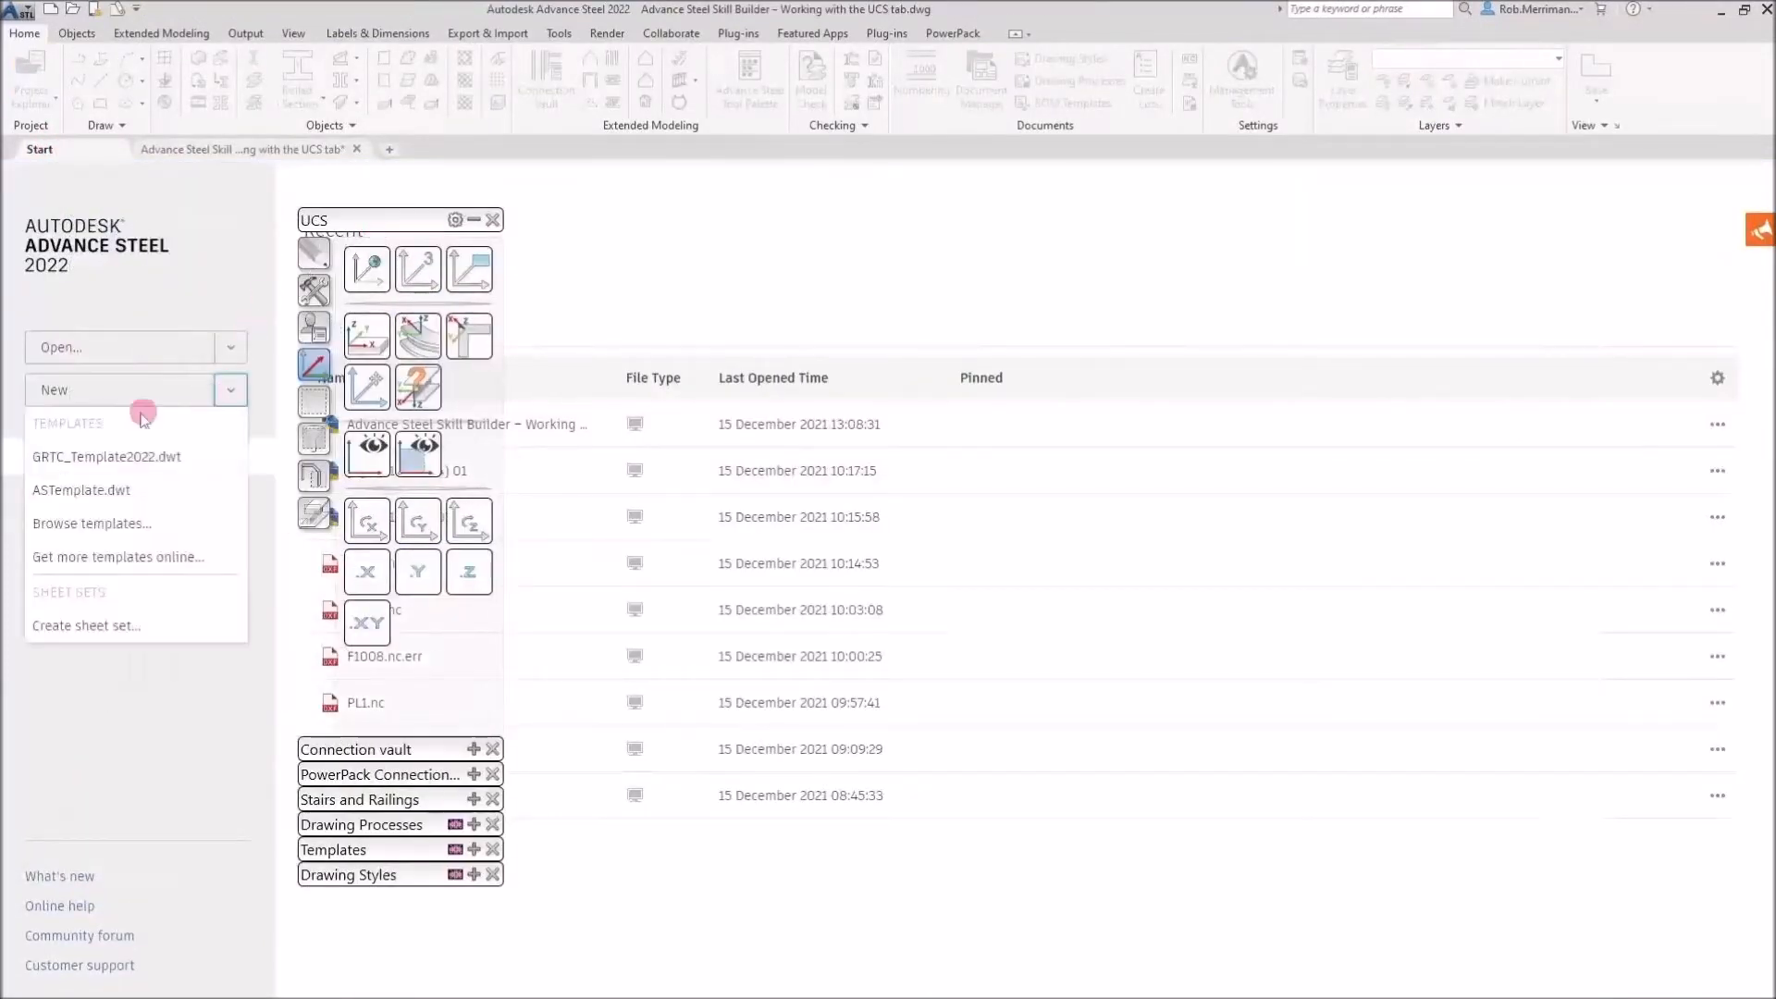
{"action": "left_click", "coordinate": [99, 457]}
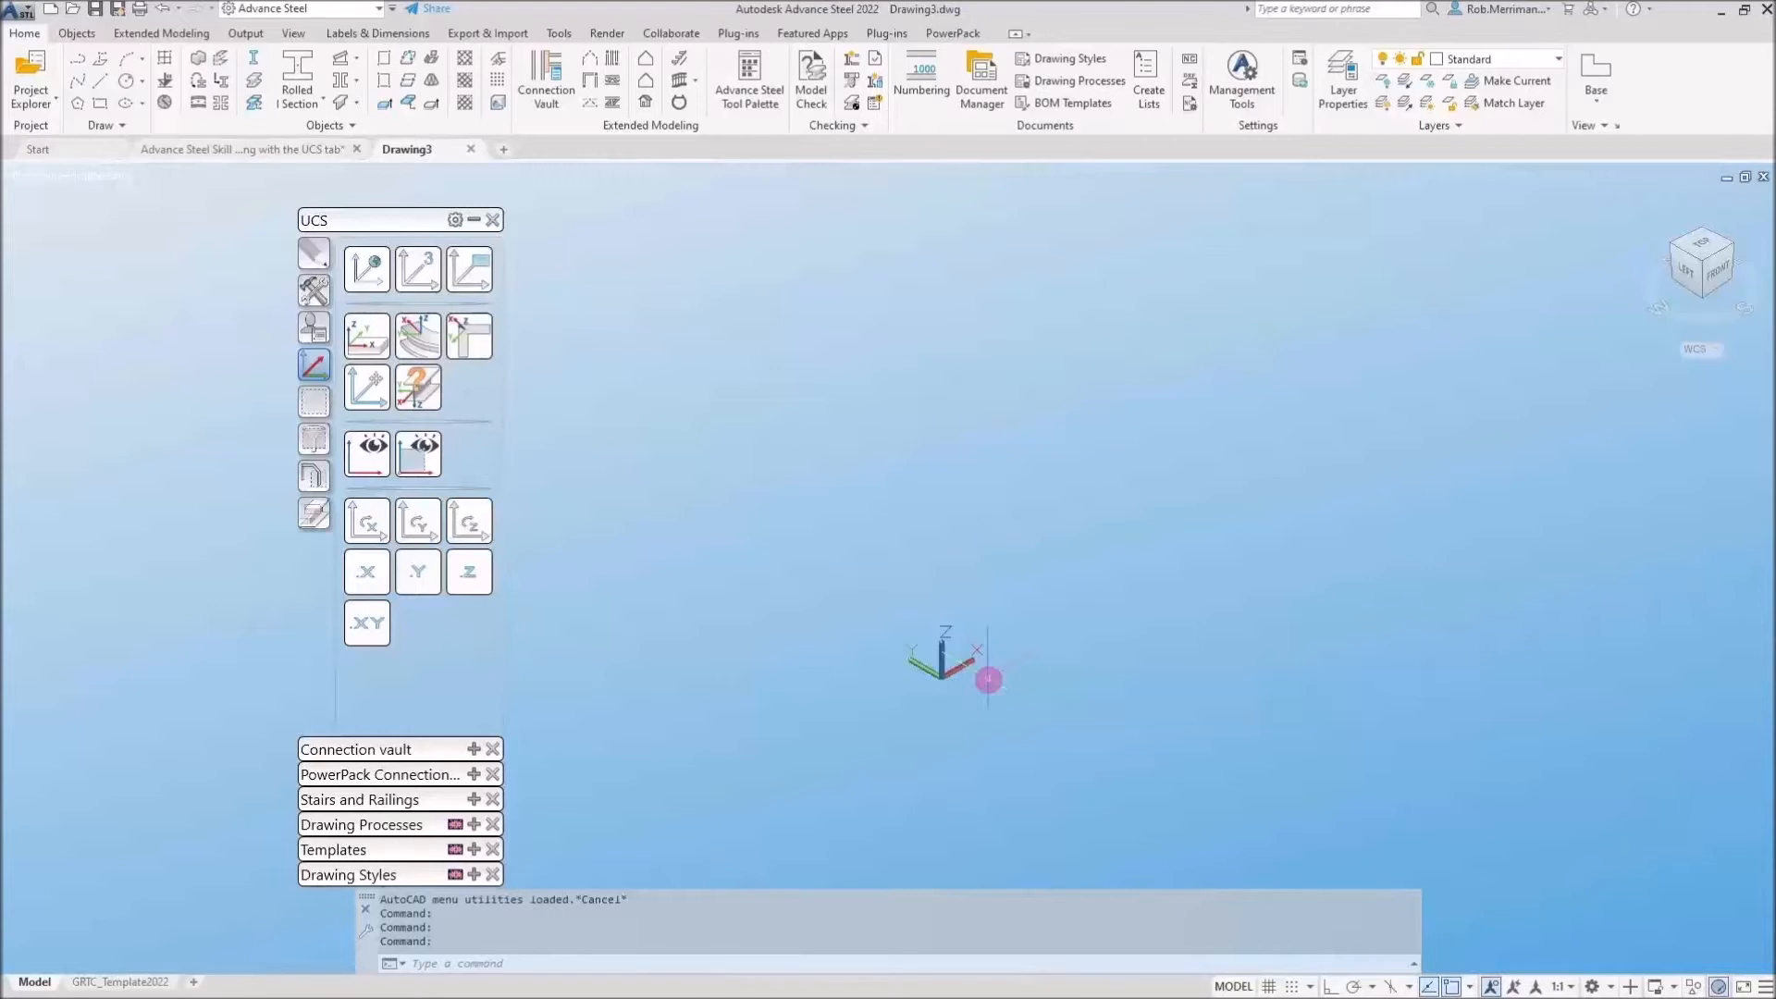
Return to the Working with the UCS tab drawing and examine the coordinate system origin at the corner column base
{"action": "left_click", "coordinate": [279, 153]}
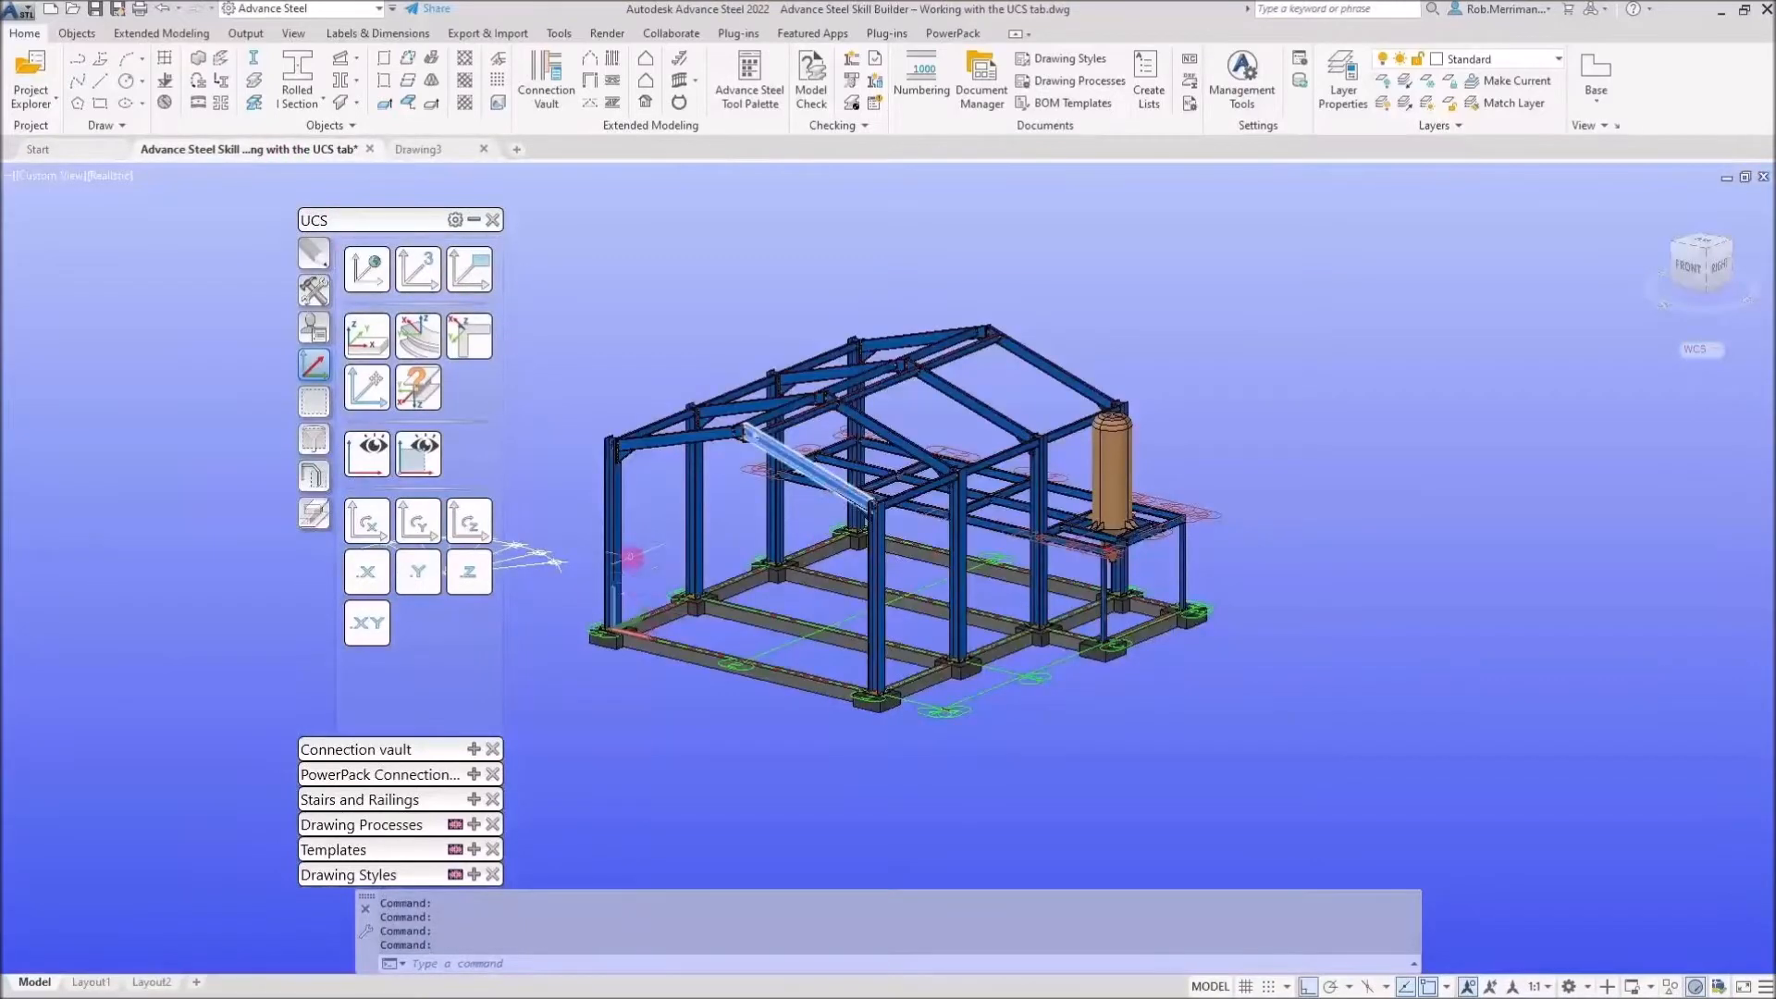
{"action": "mouse_move", "coordinate": [615, 627]}
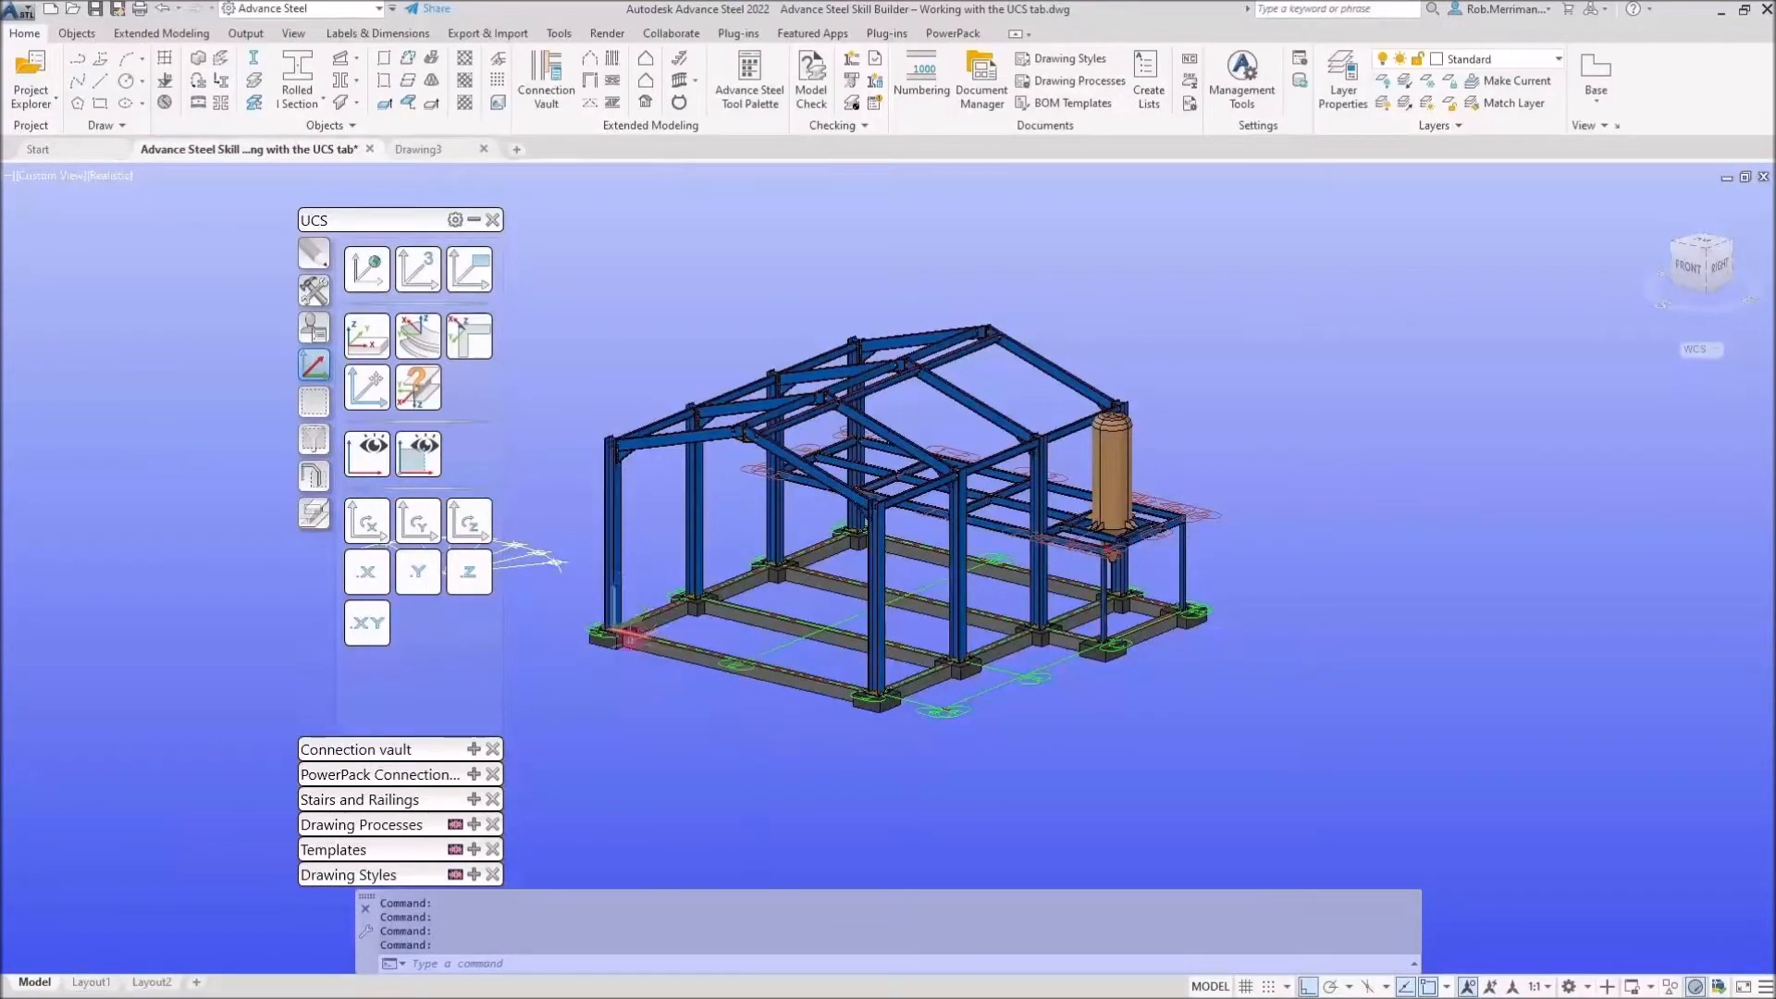
{"action": "scroll", "coordinate": [613, 625], "scroll_direction": "up", "scroll_amount": 5}
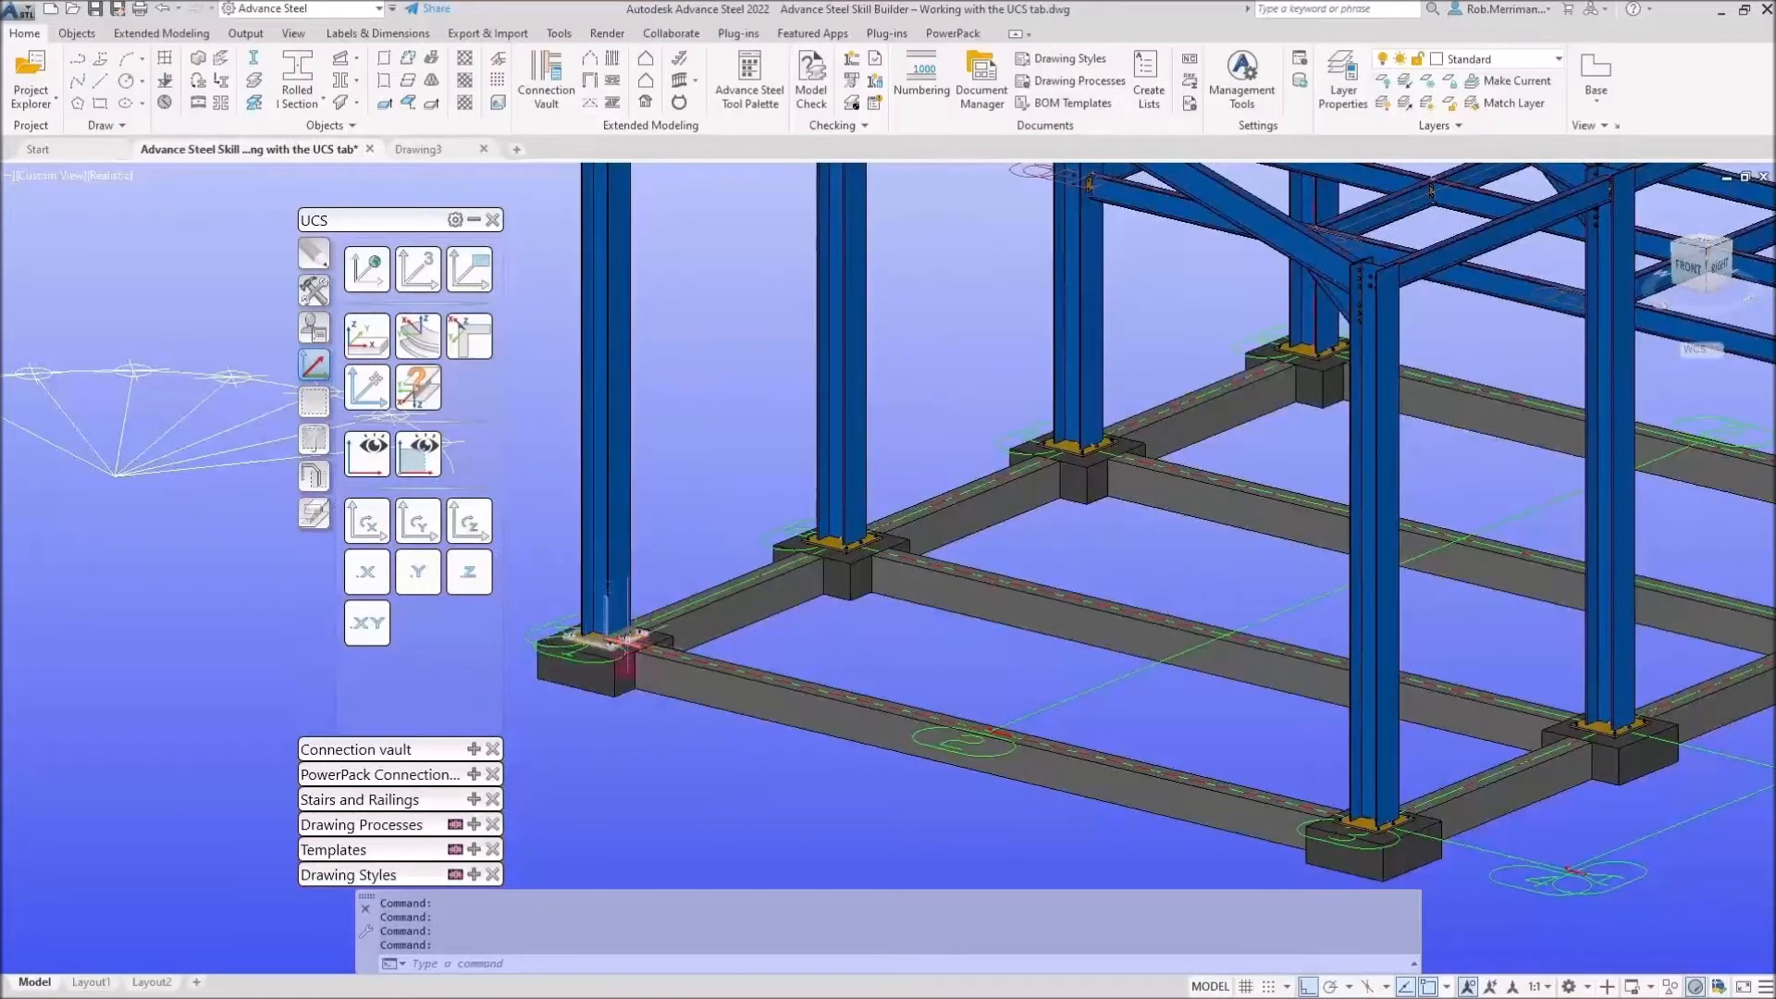
{"action": "scroll", "coordinate": [639, 768], "scroll_direction": "down", "scroll_amount": 5}
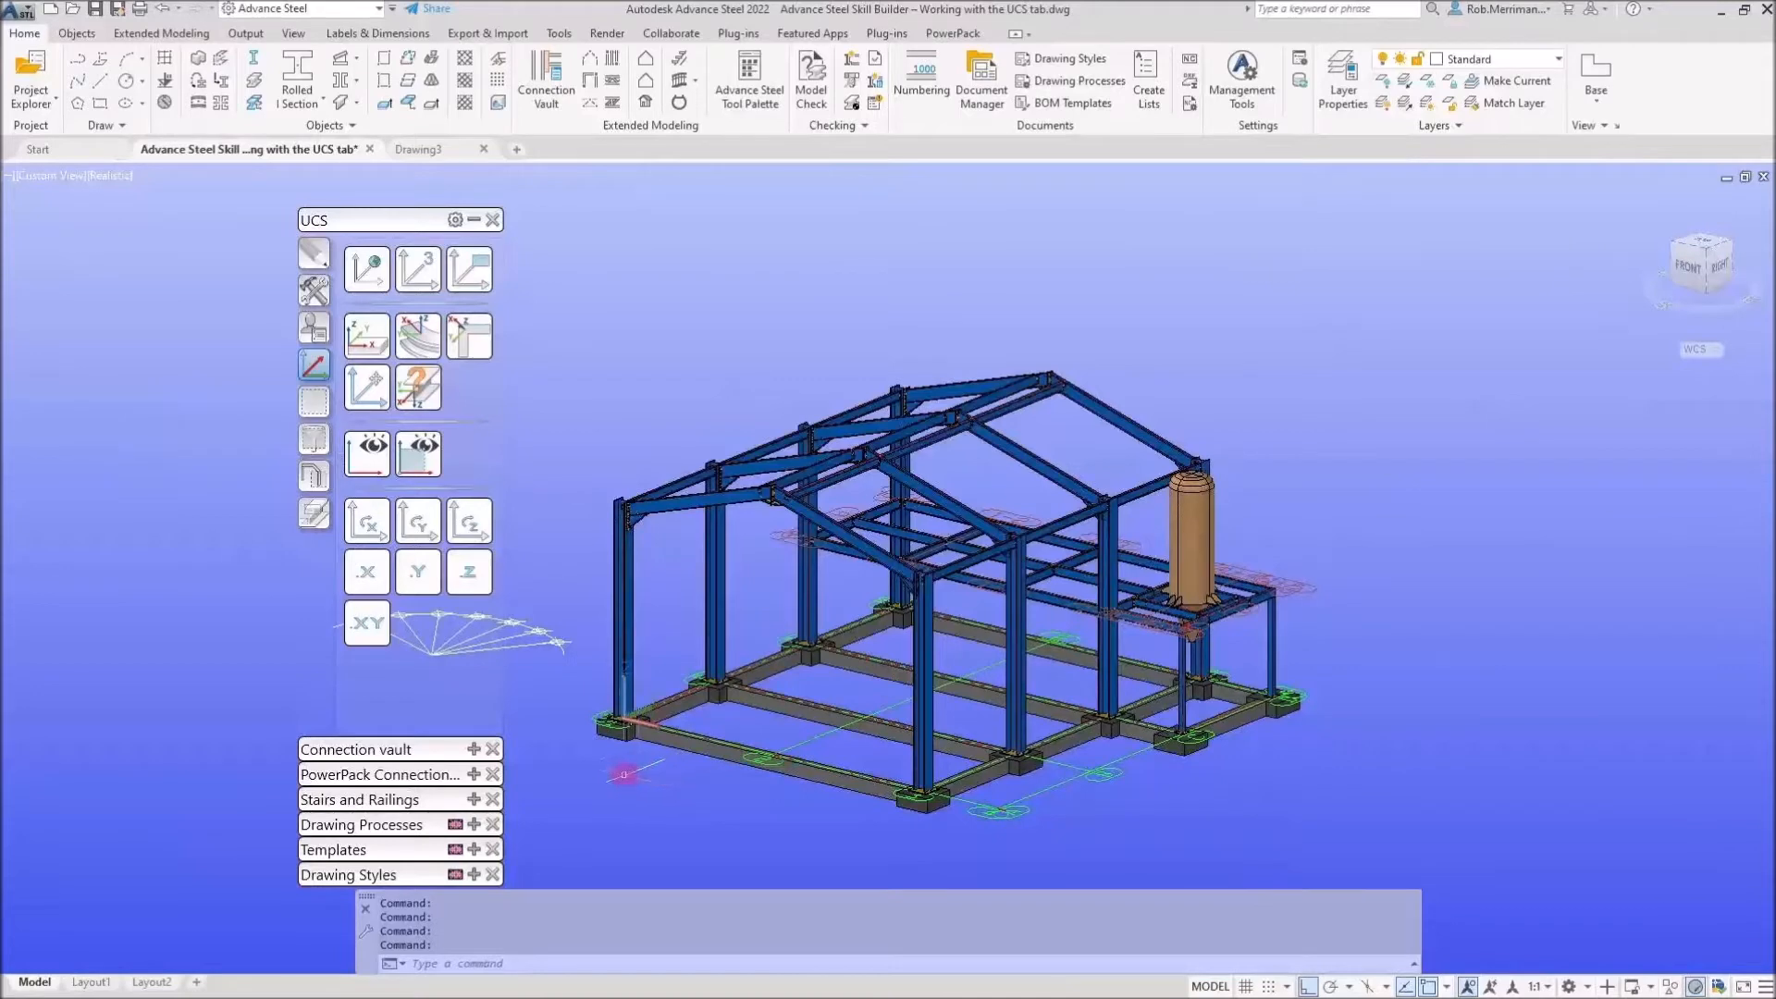
{"action": "scroll", "coordinate": [624, 773], "scroll_direction": "up", "scroll_amount": 4}
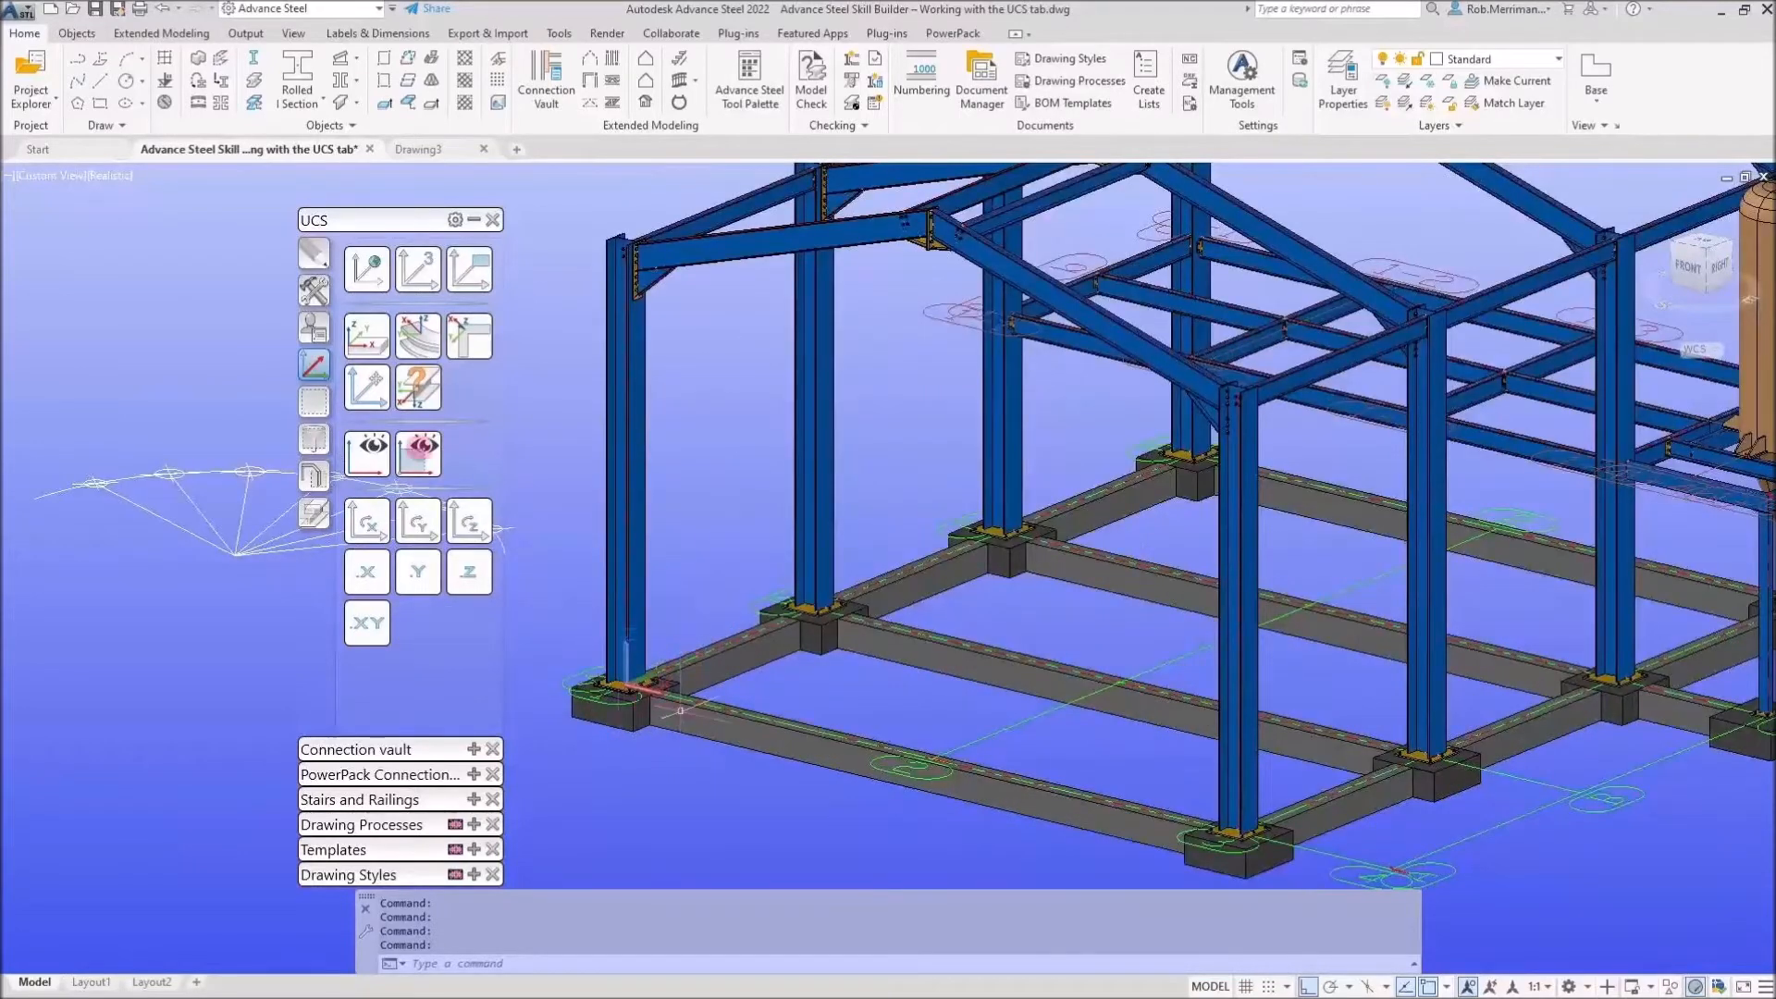
Move the UCS origin to a free point on the ground outside the frame's corner footing
{"action": "left_click", "coordinate": [367, 384]}
{"action": "scroll", "coordinate": [610, 666], "scroll_direction": "down", "scroll_amount": 3}
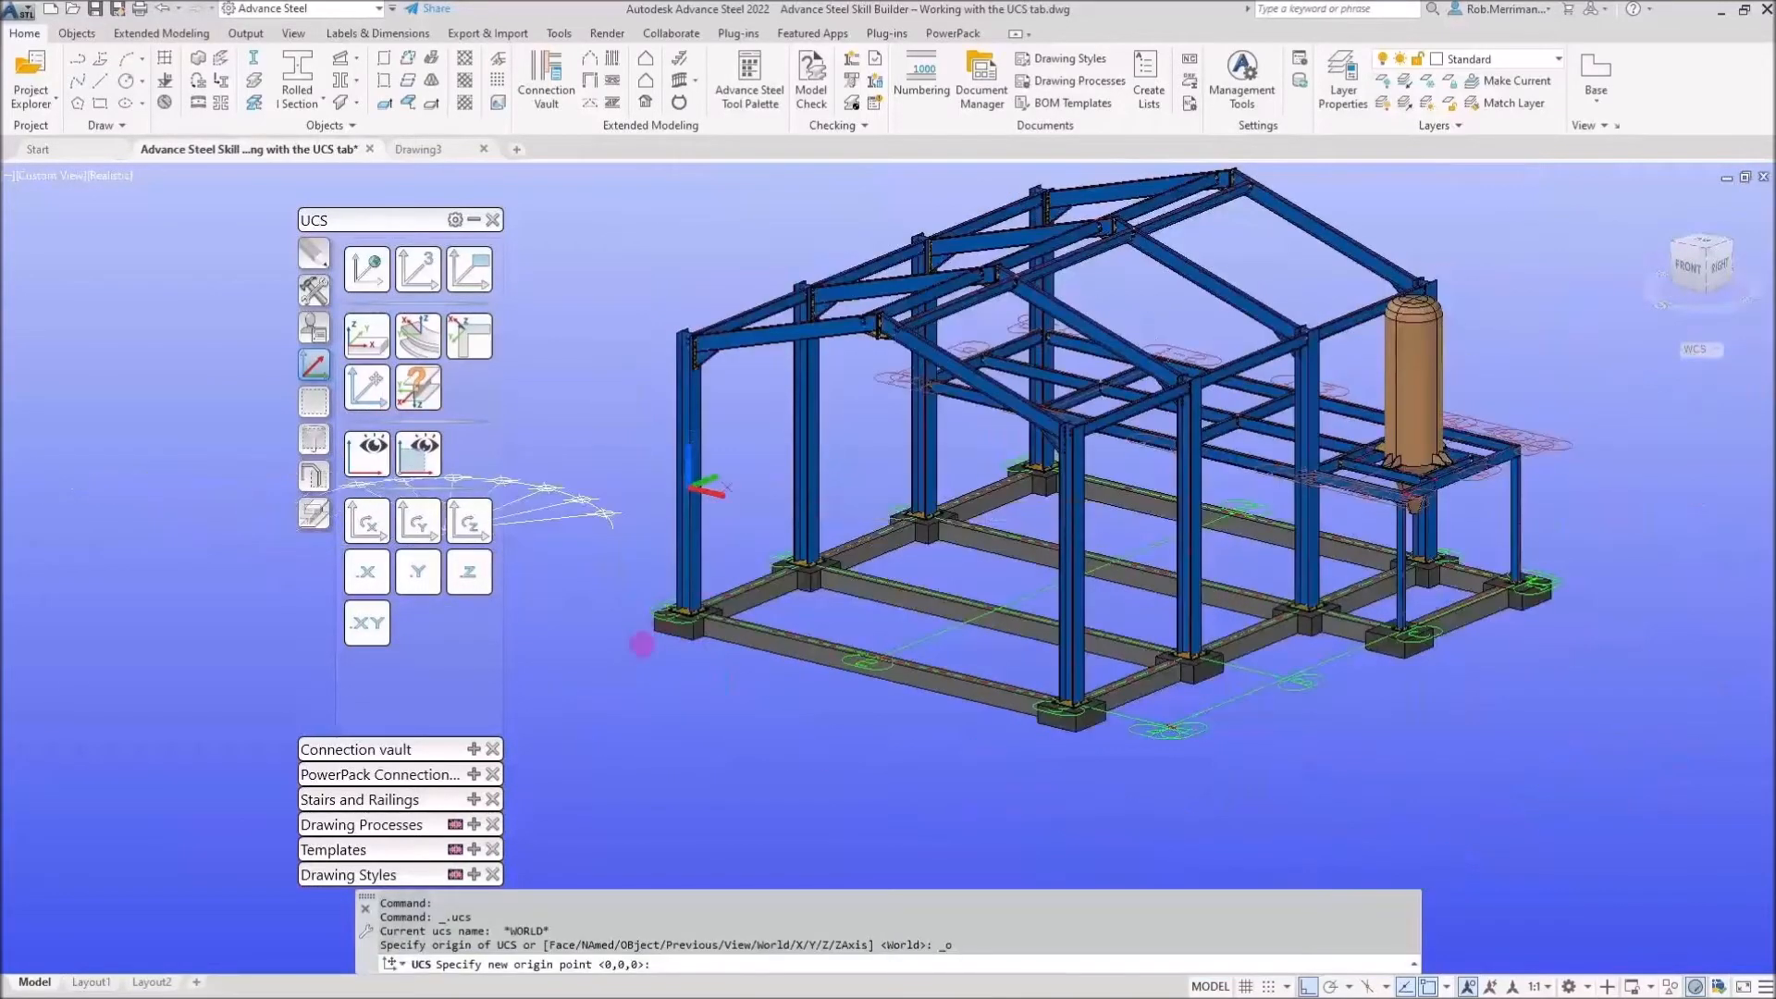
{"action": "scroll", "coordinate": [566, 663], "scroll_direction": "up", "scroll_amount": 5}
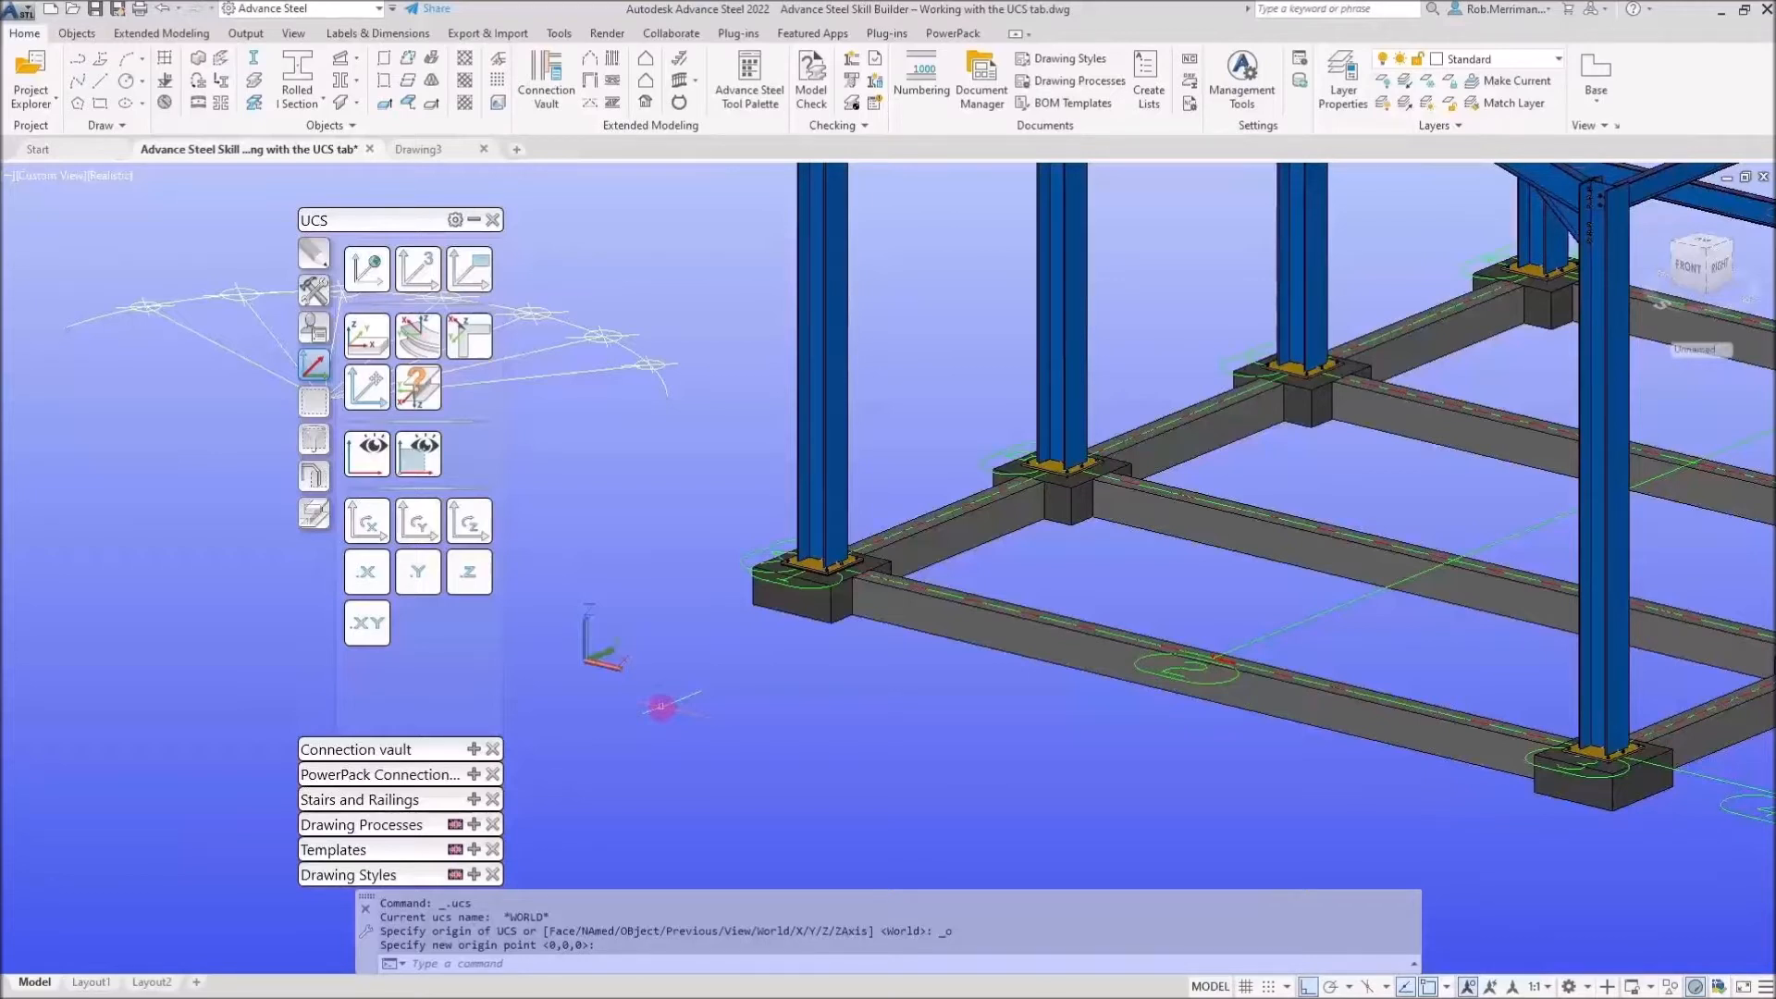
Create a rectangular plate about 686 mm in length from two diagonal points on the ground beside the frame, keeping its default properties
{"action": "left_click", "coordinate": [77, 33]}
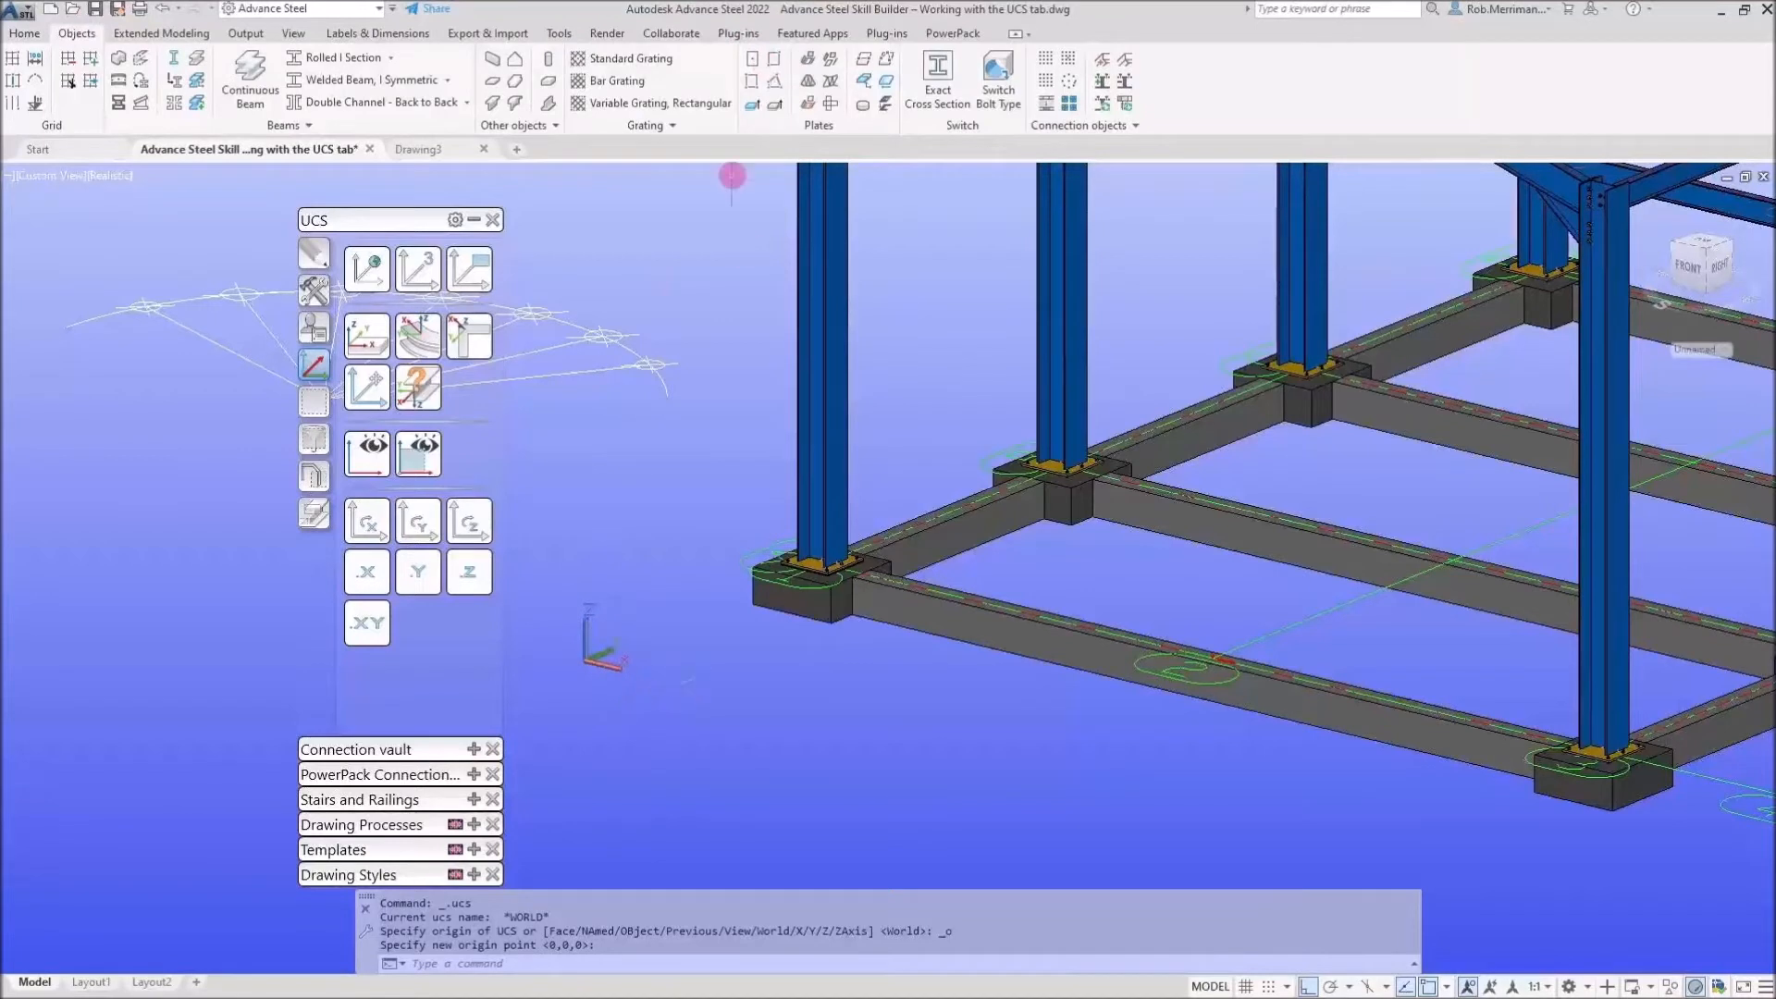
{"action": "left_click", "coordinate": [777, 61]}
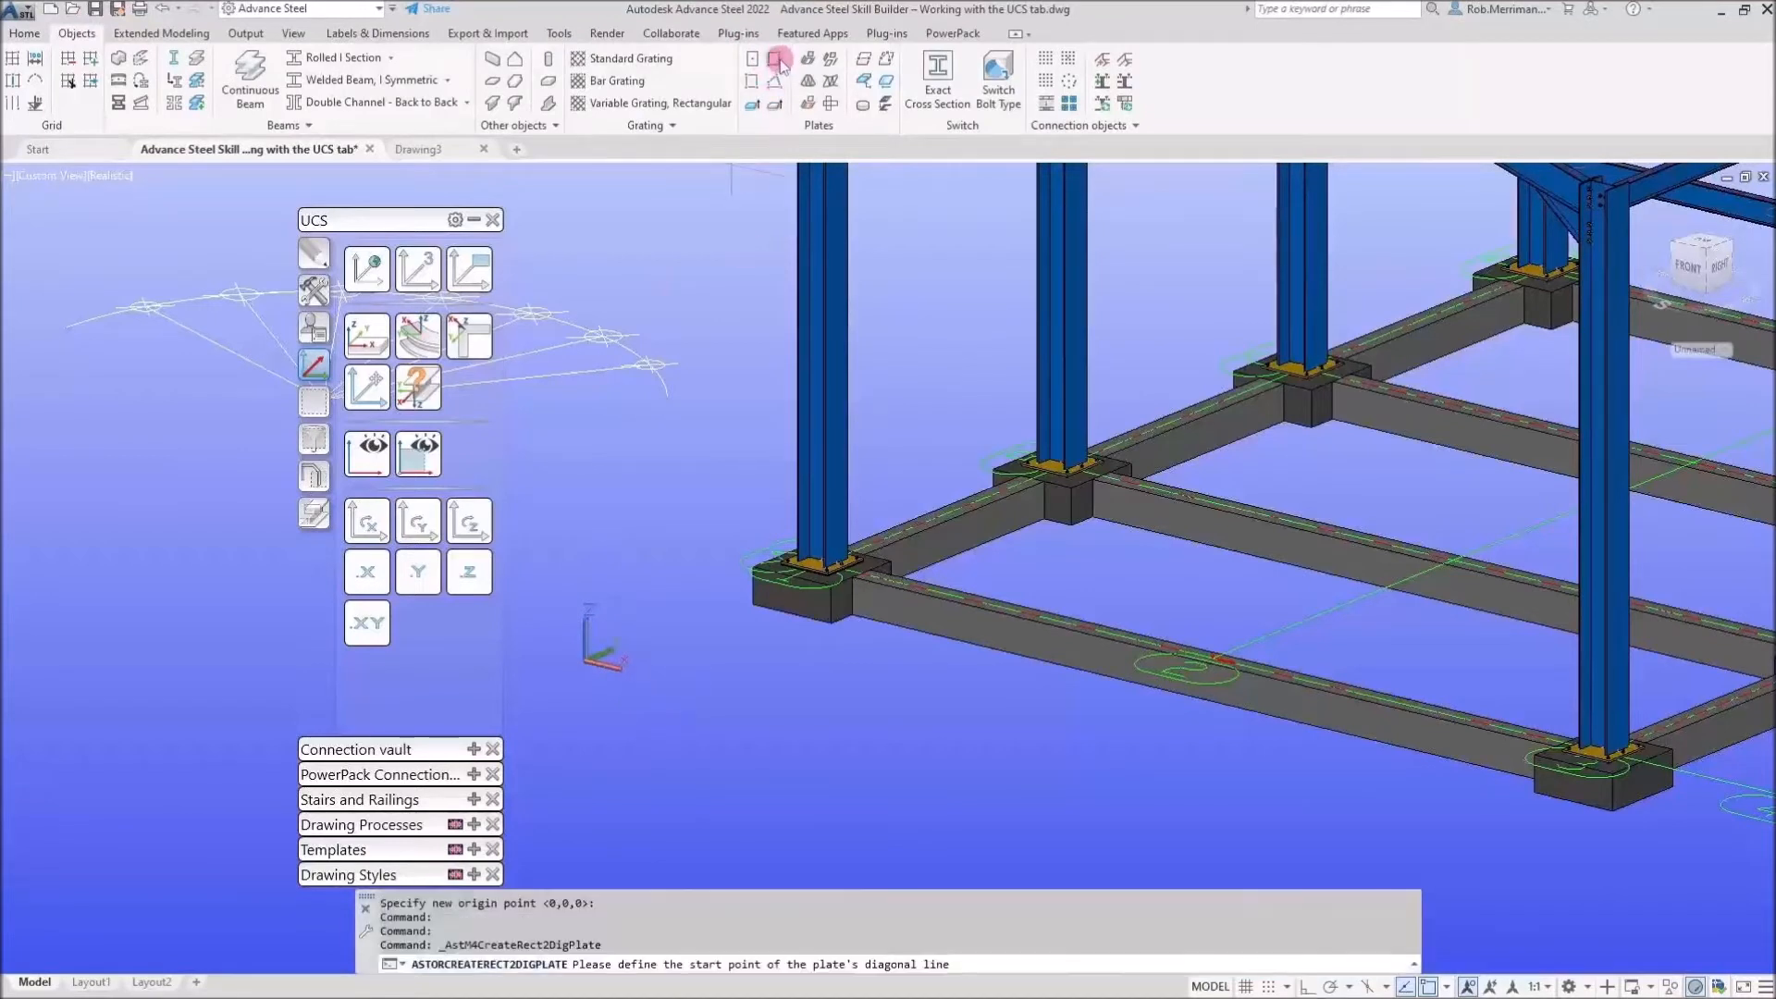
{"action": "left_click", "coordinate": [875, 739]}
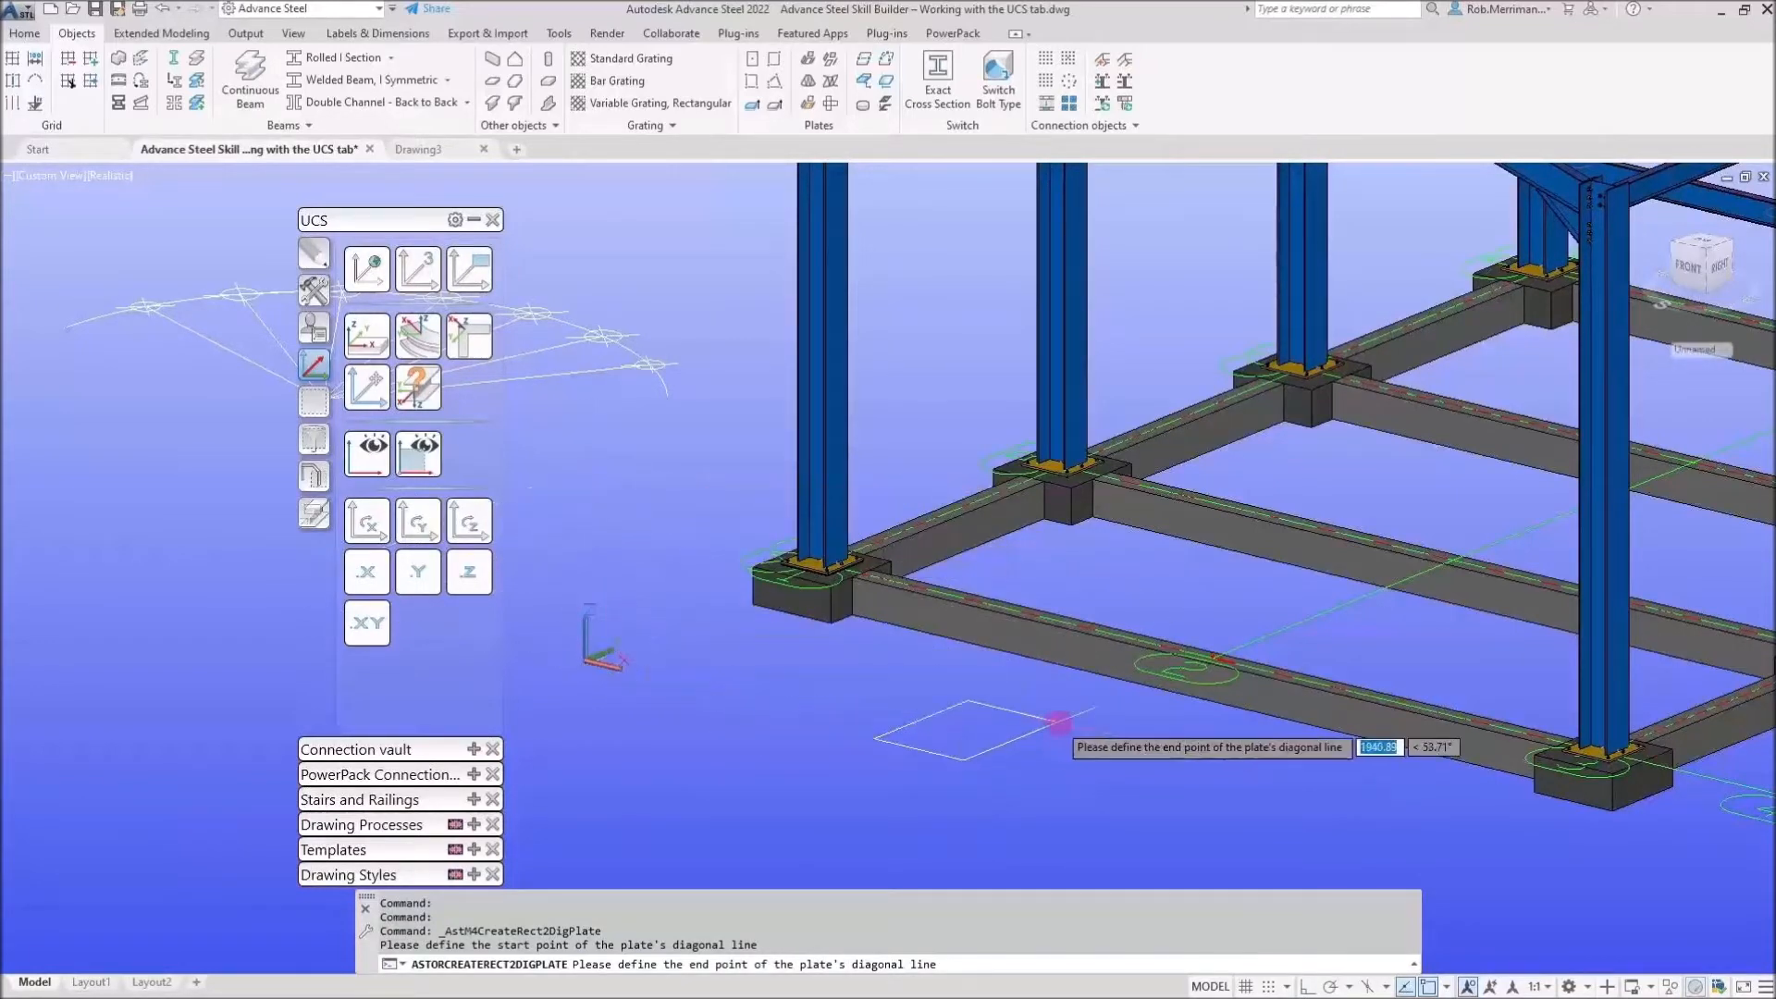
{"action": "left_click", "coordinate": [993, 741]}
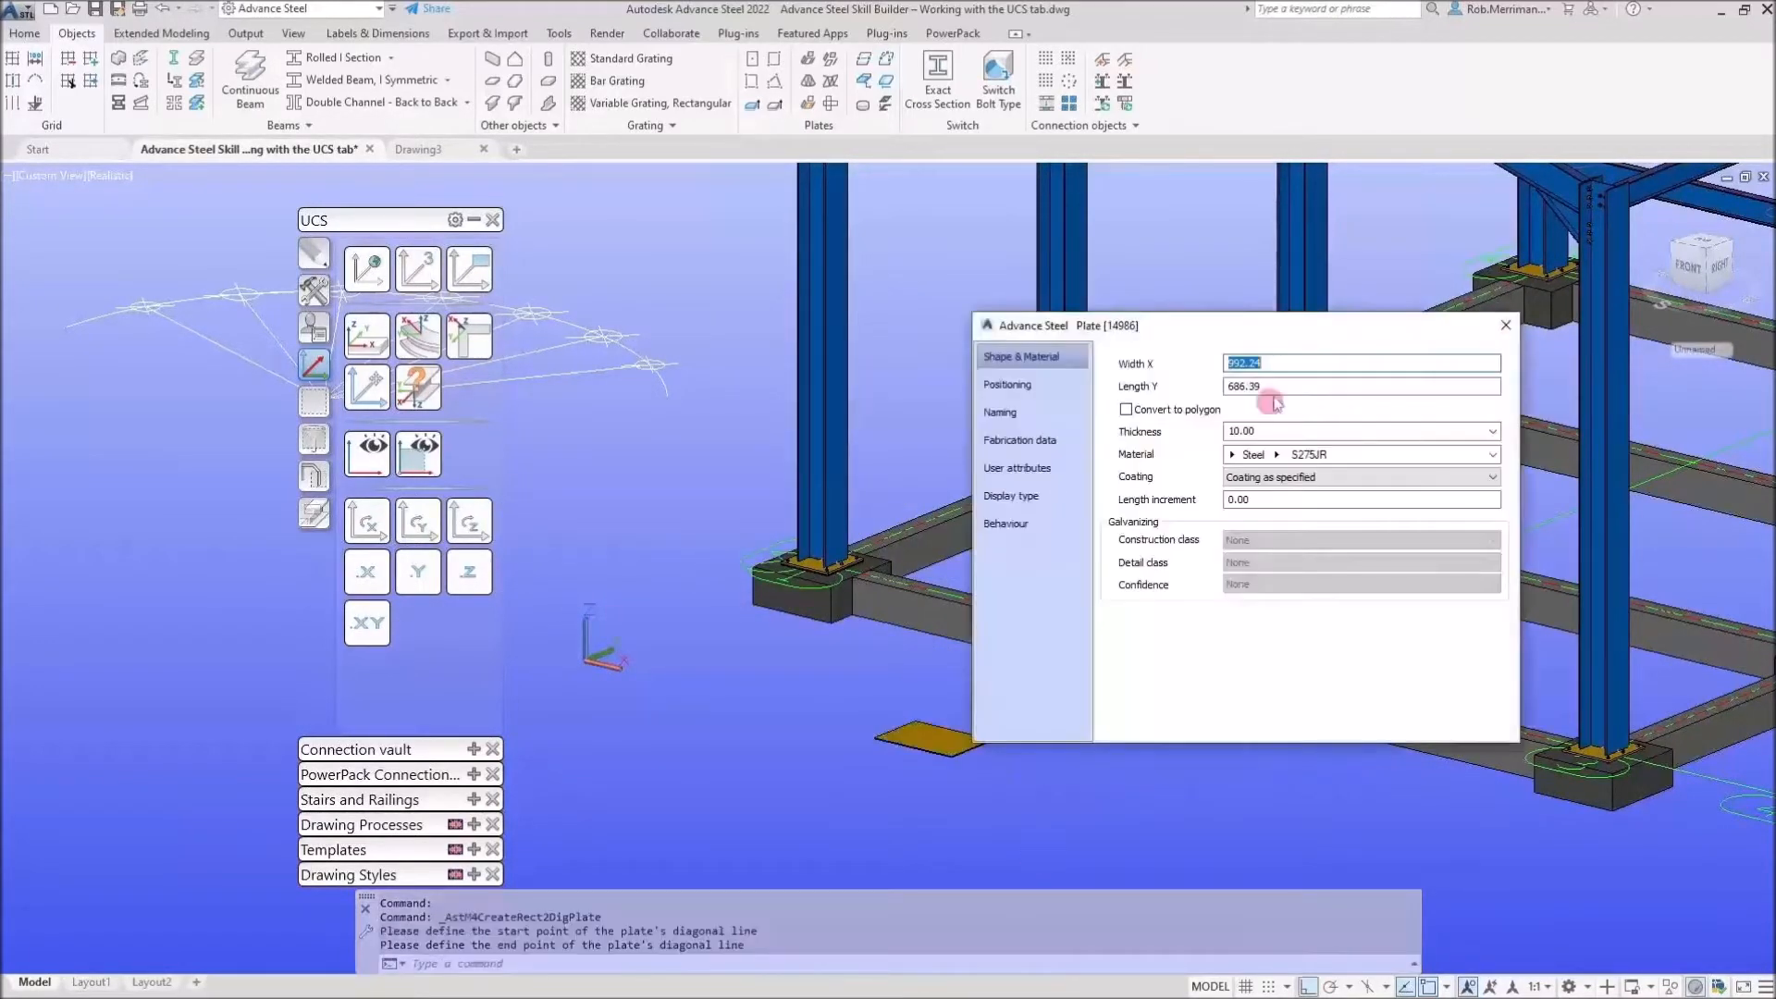
{"action": "left_click", "coordinate": [1504, 326]}
Move the UCS origin to the top of the bolted end of the secondary beam on the tank platform
{"action": "scroll", "coordinate": [764, 699], "scroll_direction": "down", "scroll_amount": 2}
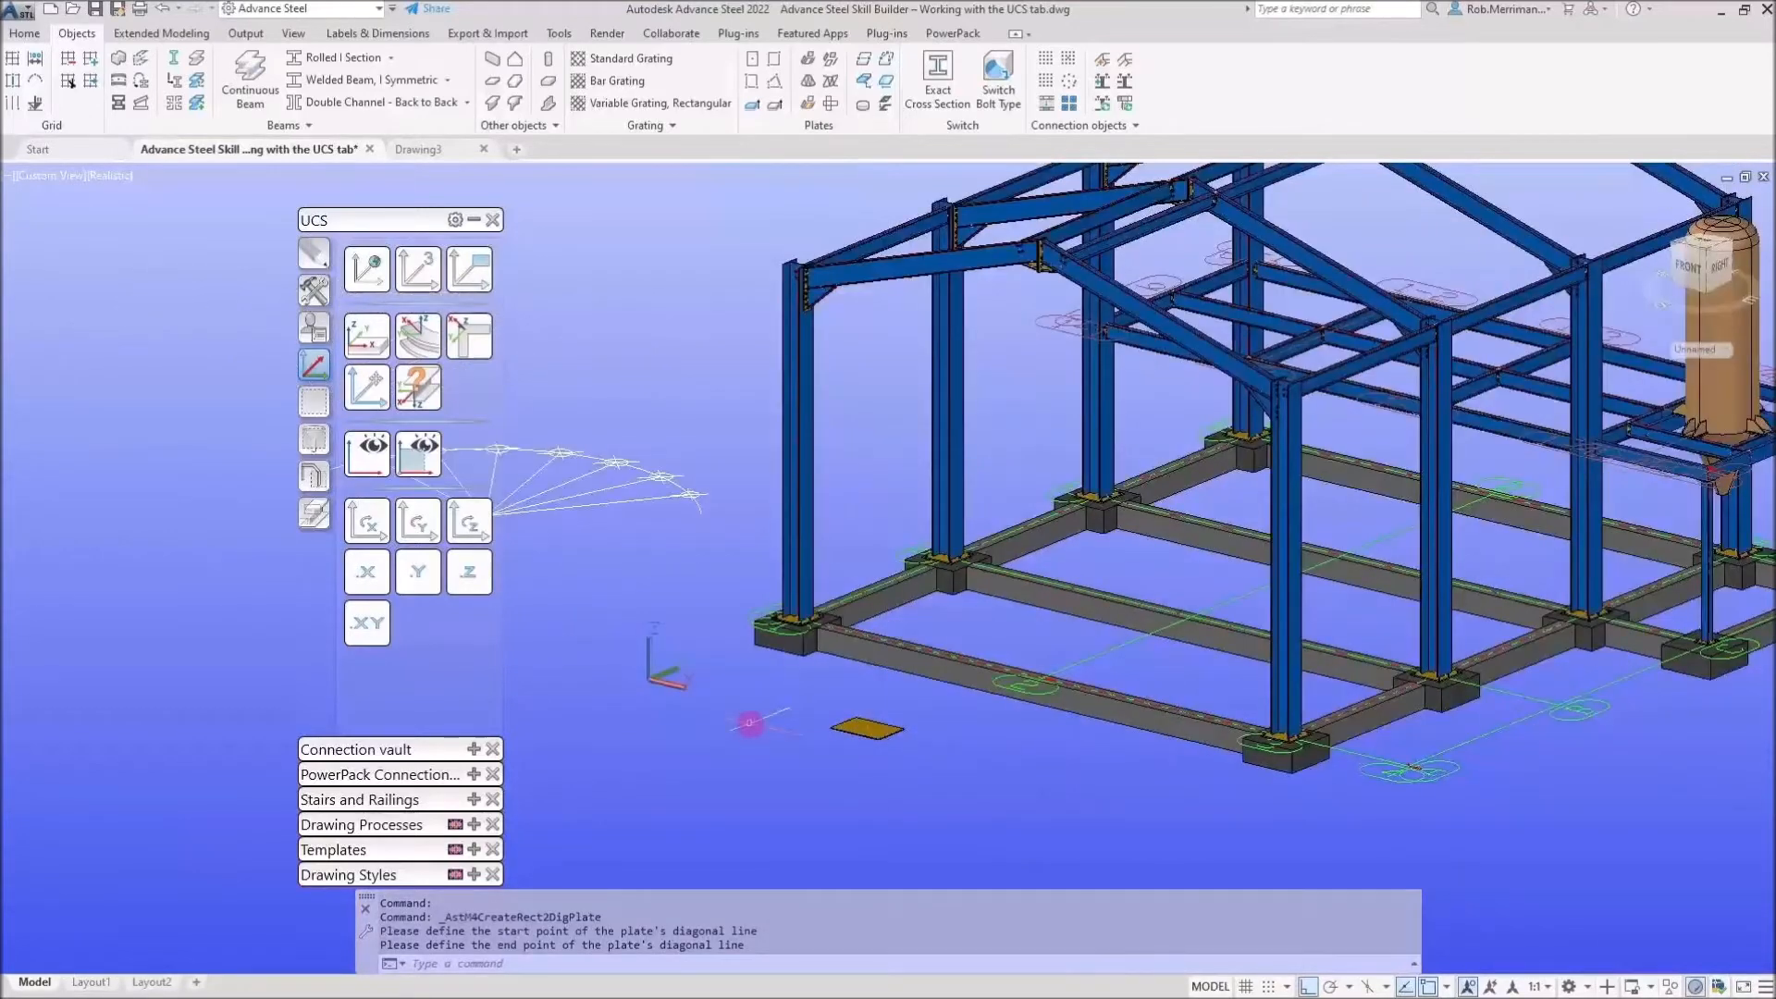
{"action": "scroll", "coordinate": [711, 728], "scroll_direction": "down", "scroll_amount": 1}
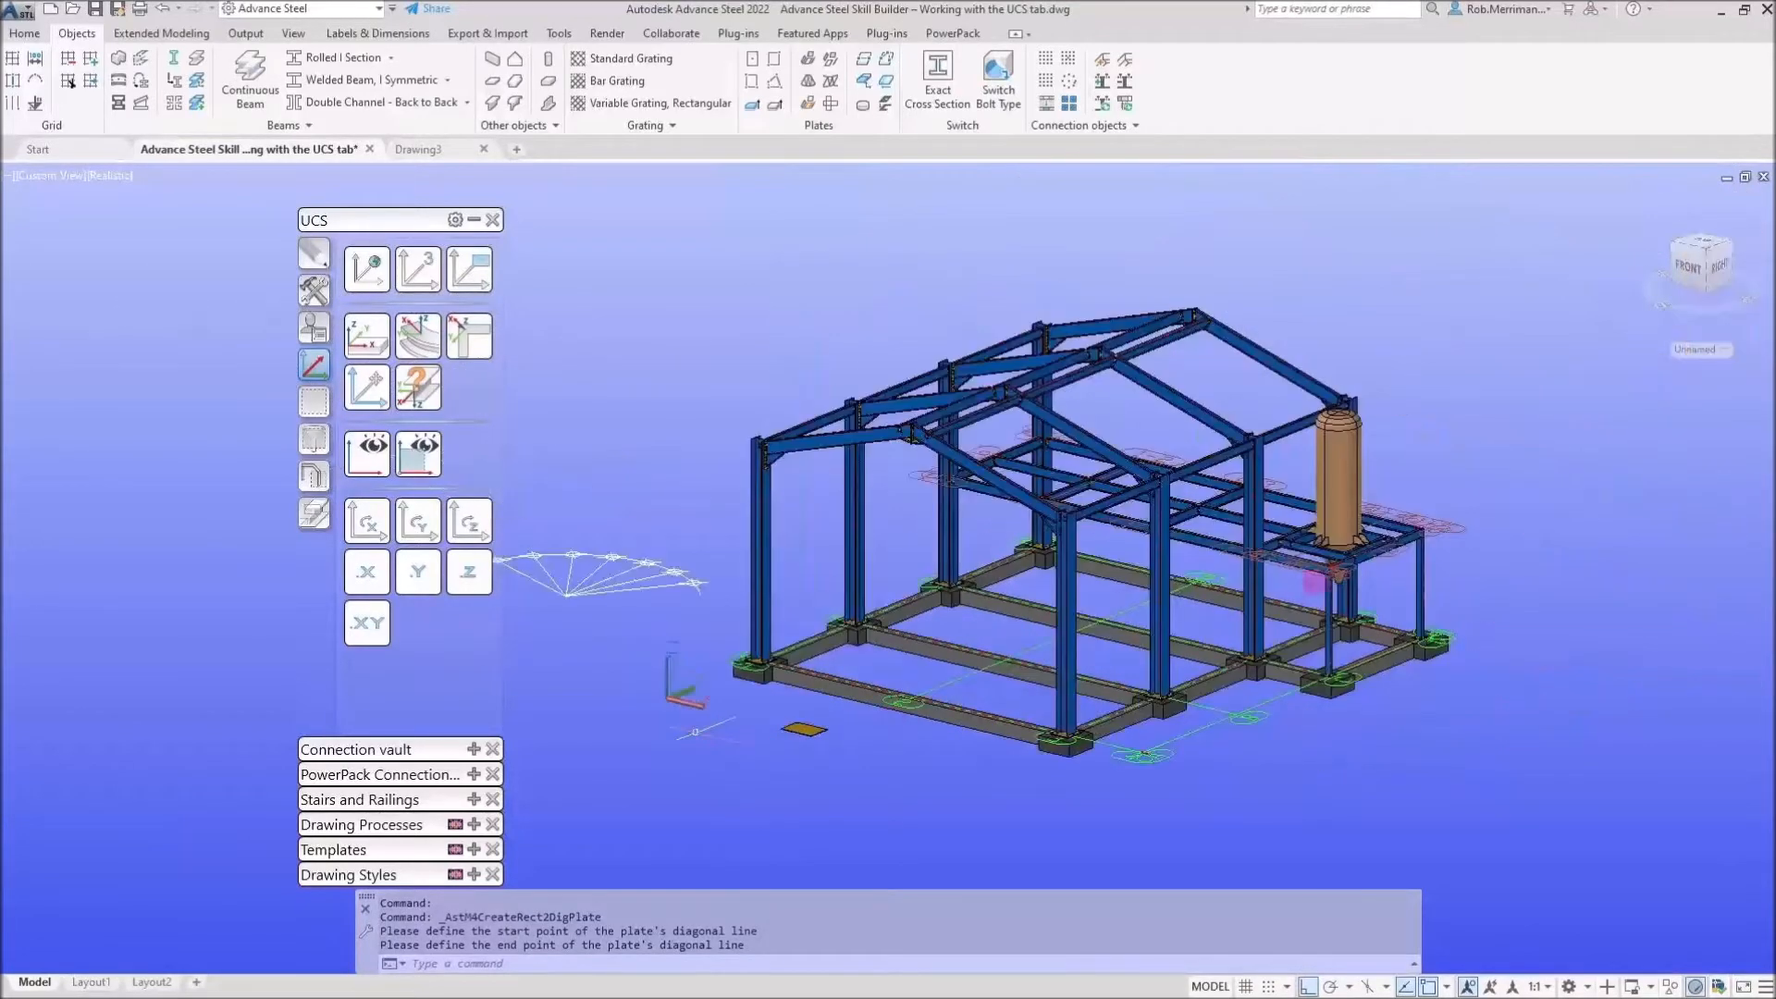
{"action": "scroll", "coordinate": [1313, 562], "scroll_direction": "up", "scroll_amount": 5}
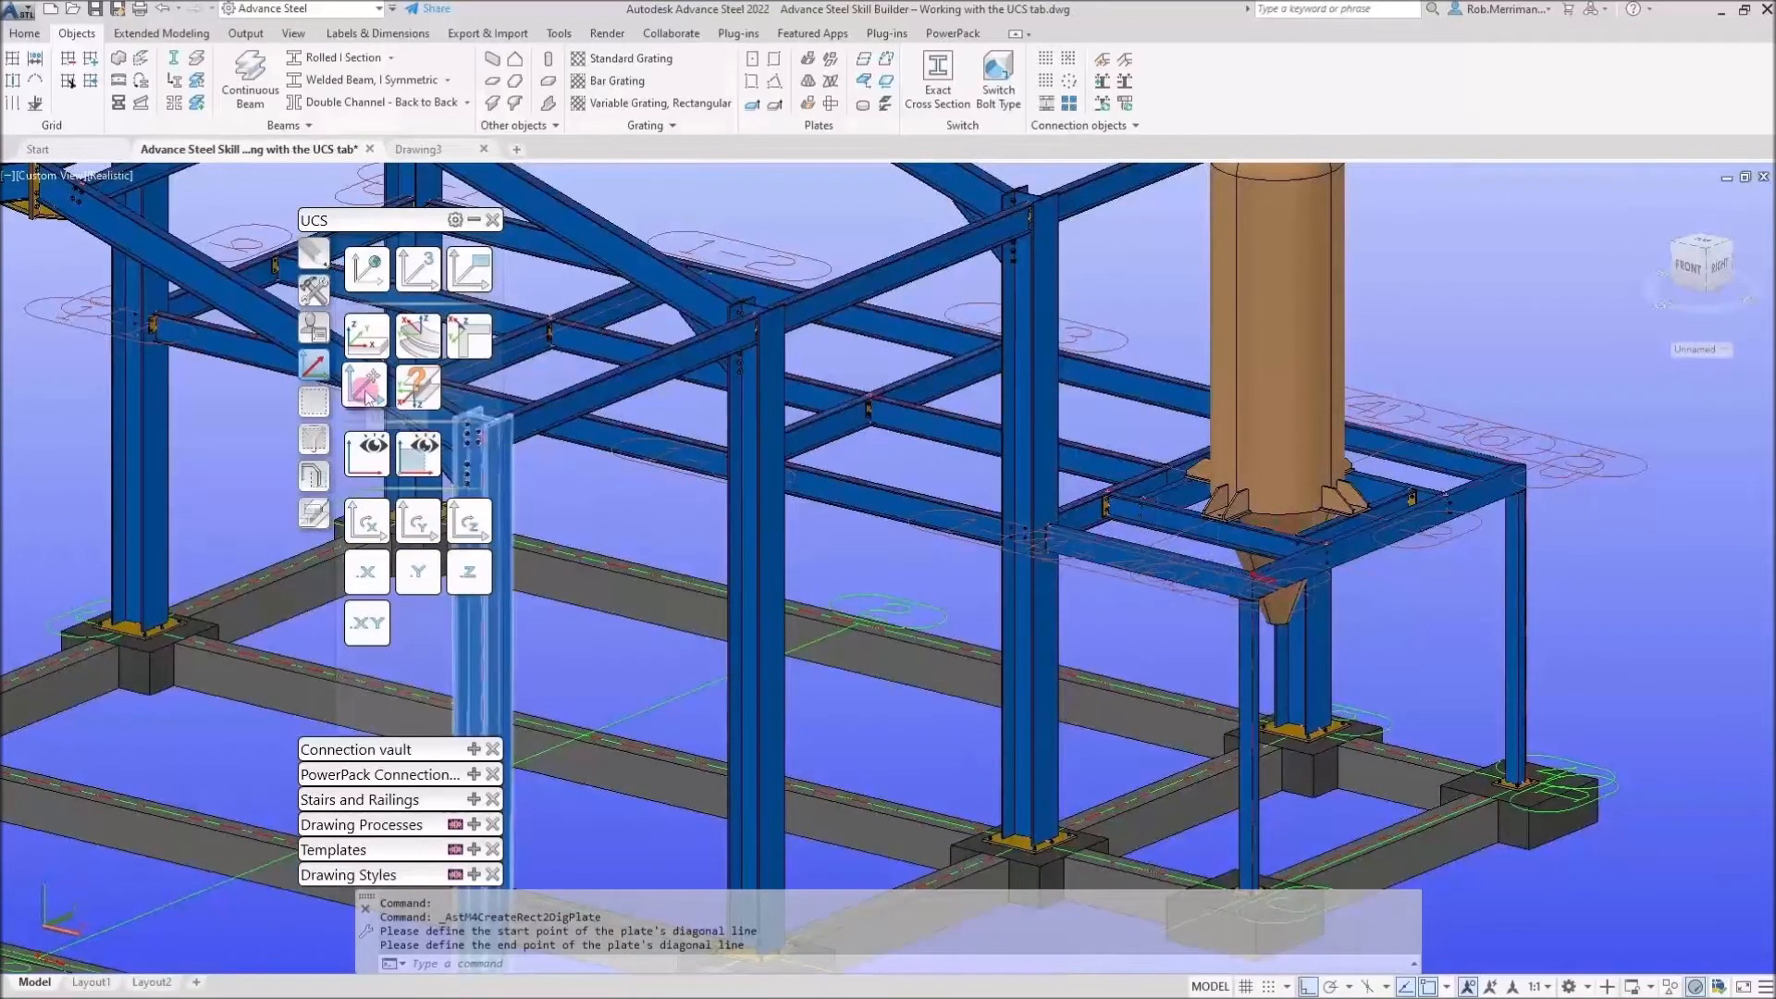
{"action": "left_click_drag", "start_coordinate": [369, 396], "coordinate": [129, 394]}
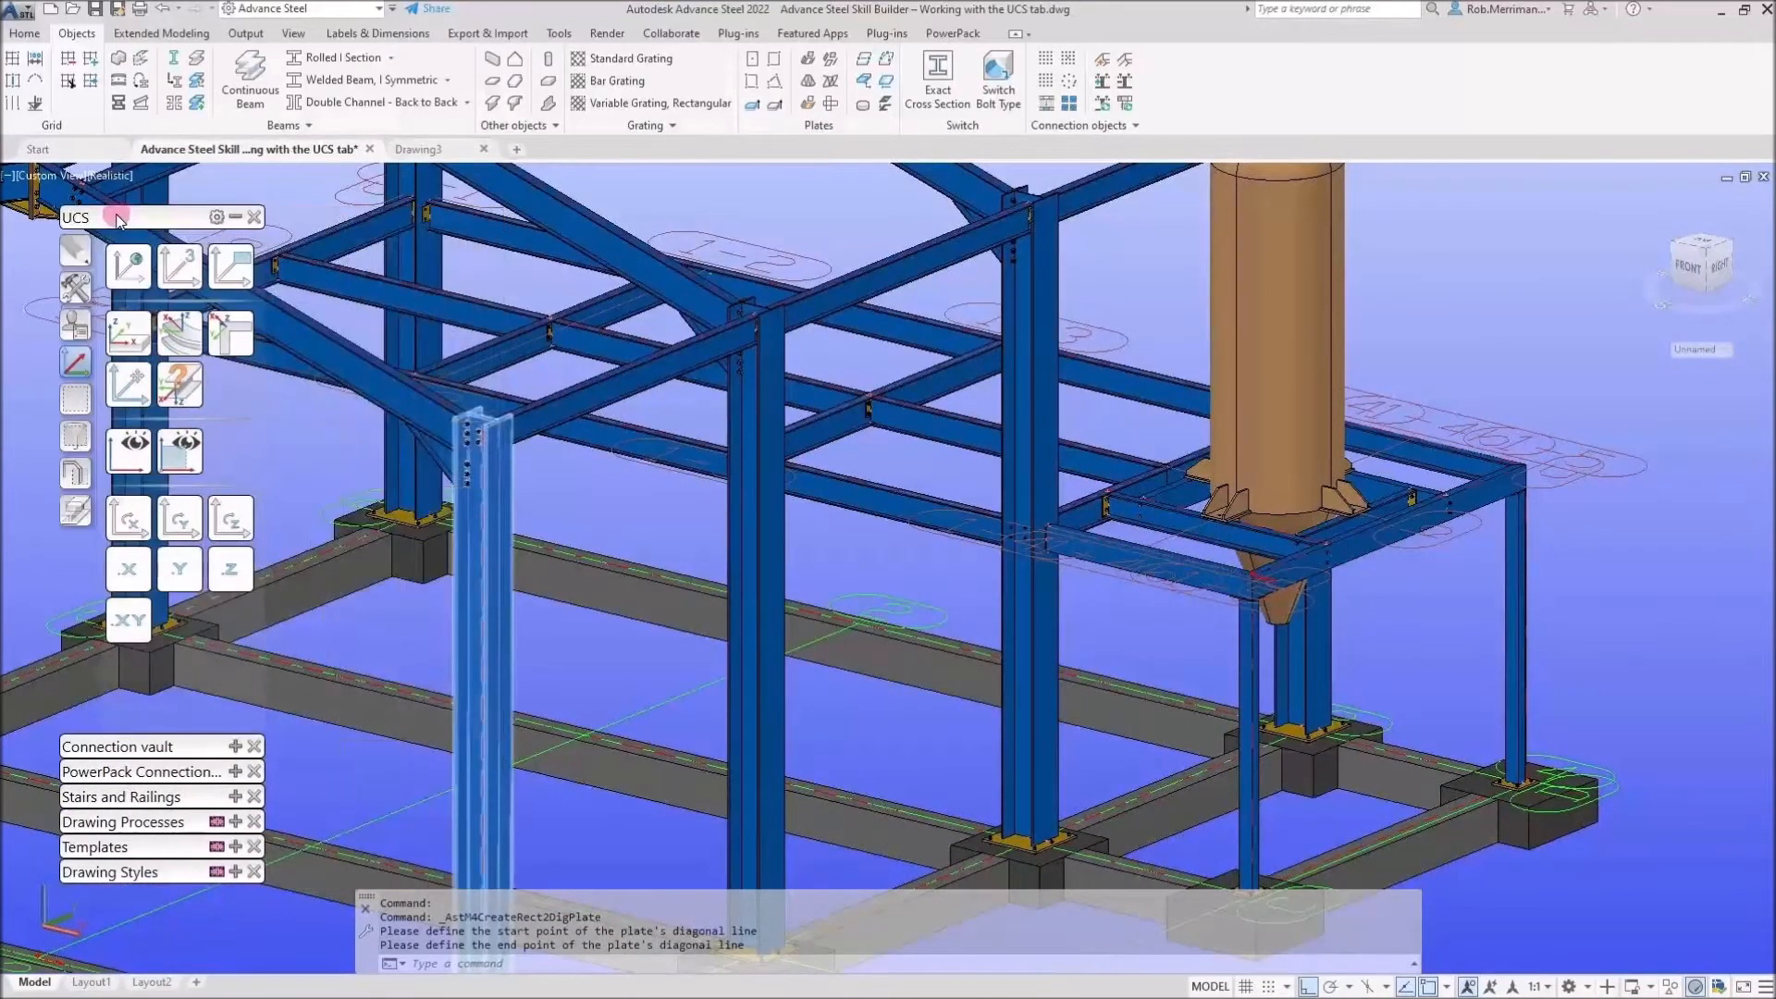
{"action": "left_click", "coordinate": [125, 380]}
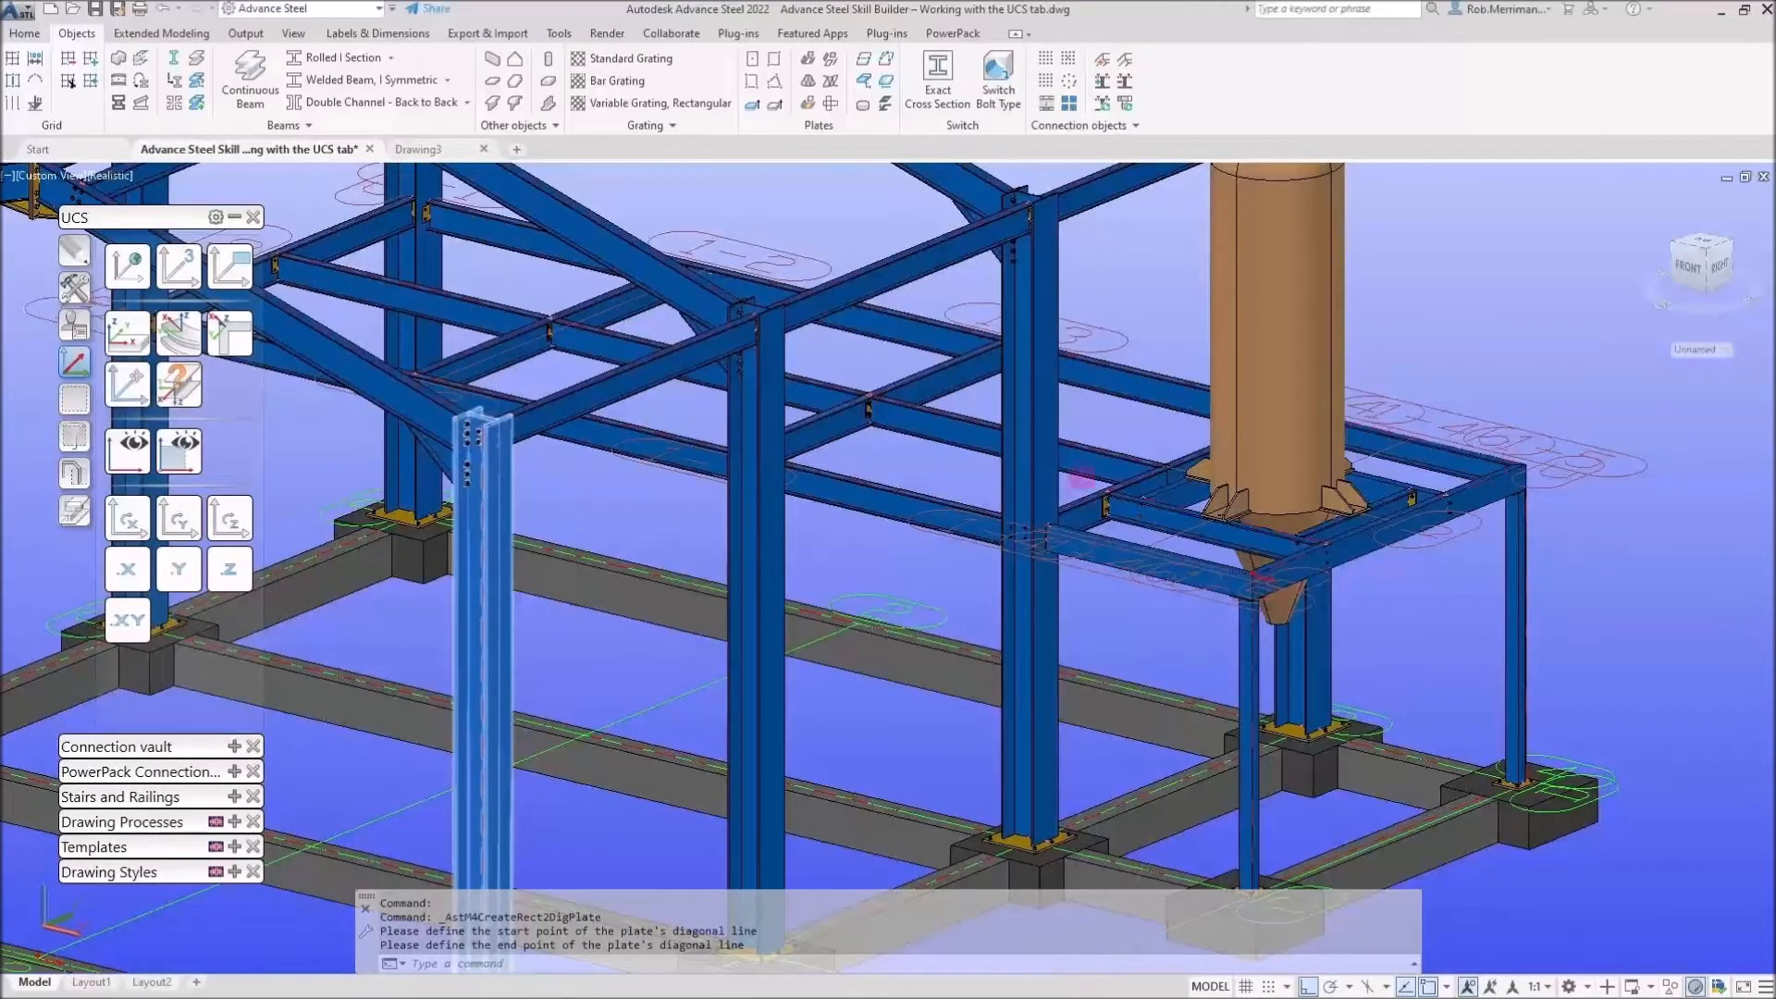
{"action": "scroll", "coordinate": [1189, 500], "scroll_direction": "down", "scroll_amount": 5}
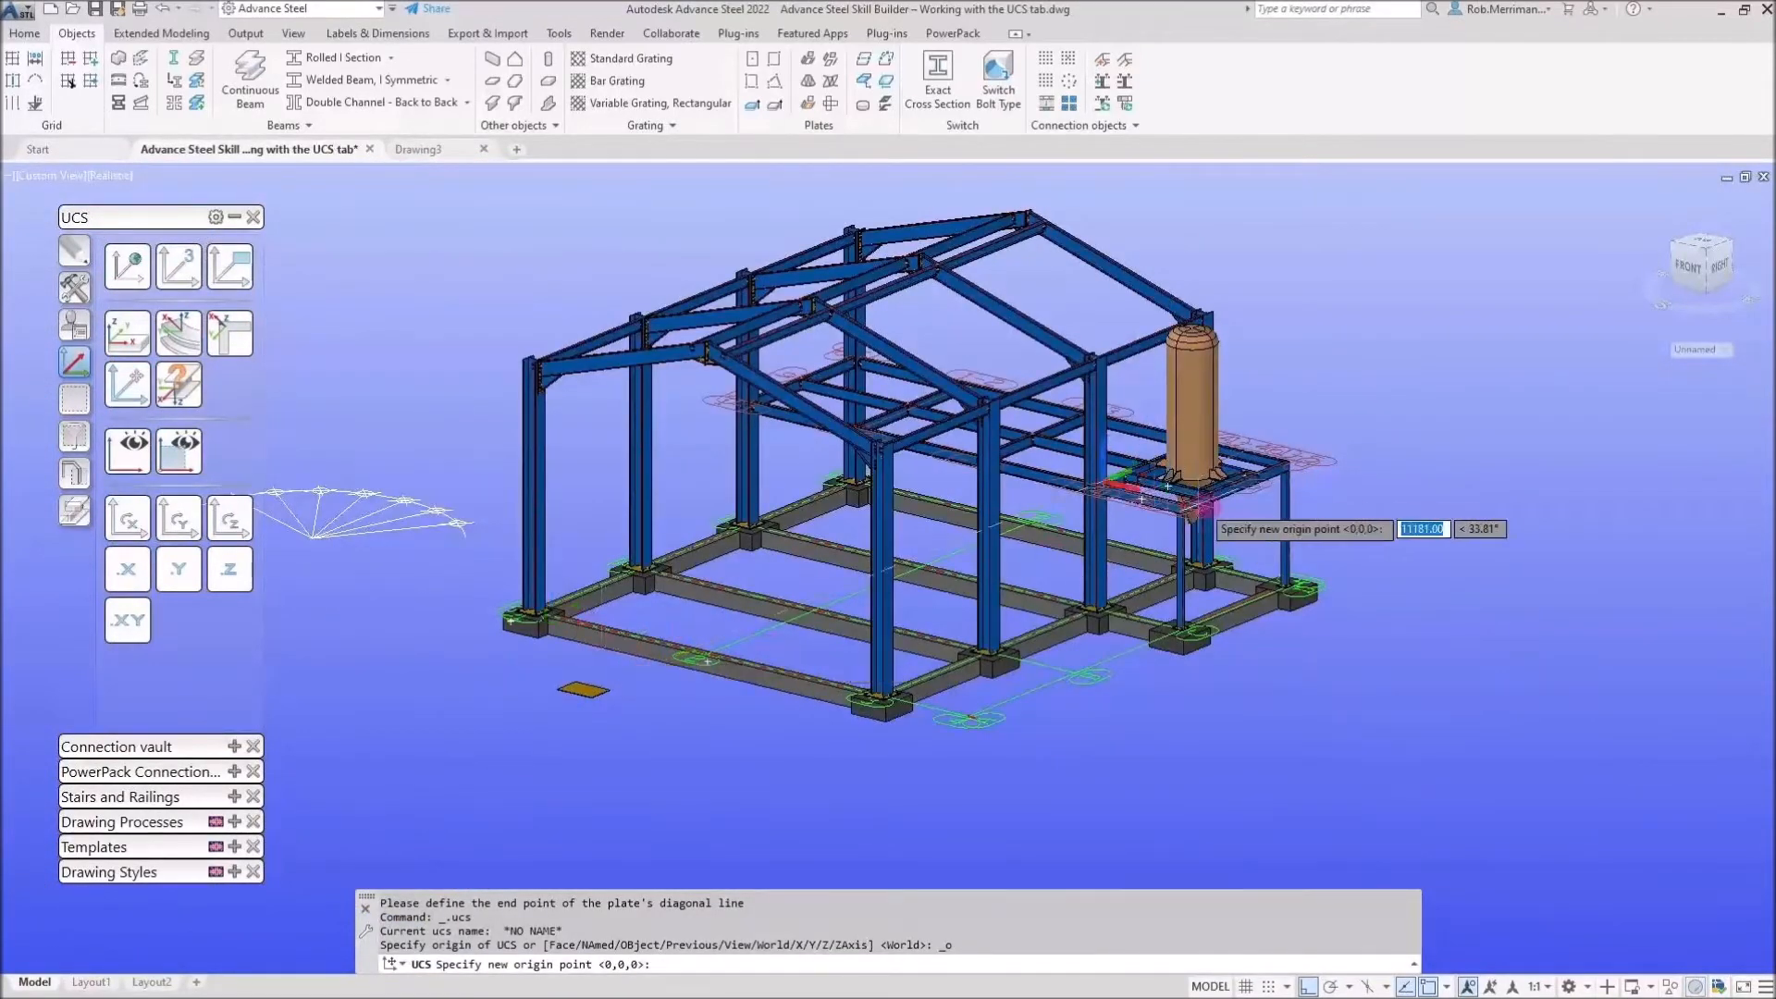
{"action": "scroll", "coordinate": [1212, 504], "scroll_direction": "up", "scroll_amount": 5}
{"action": "scroll", "coordinate": [1215, 500], "scroll_direction": "down", "scroll_amount": 3}
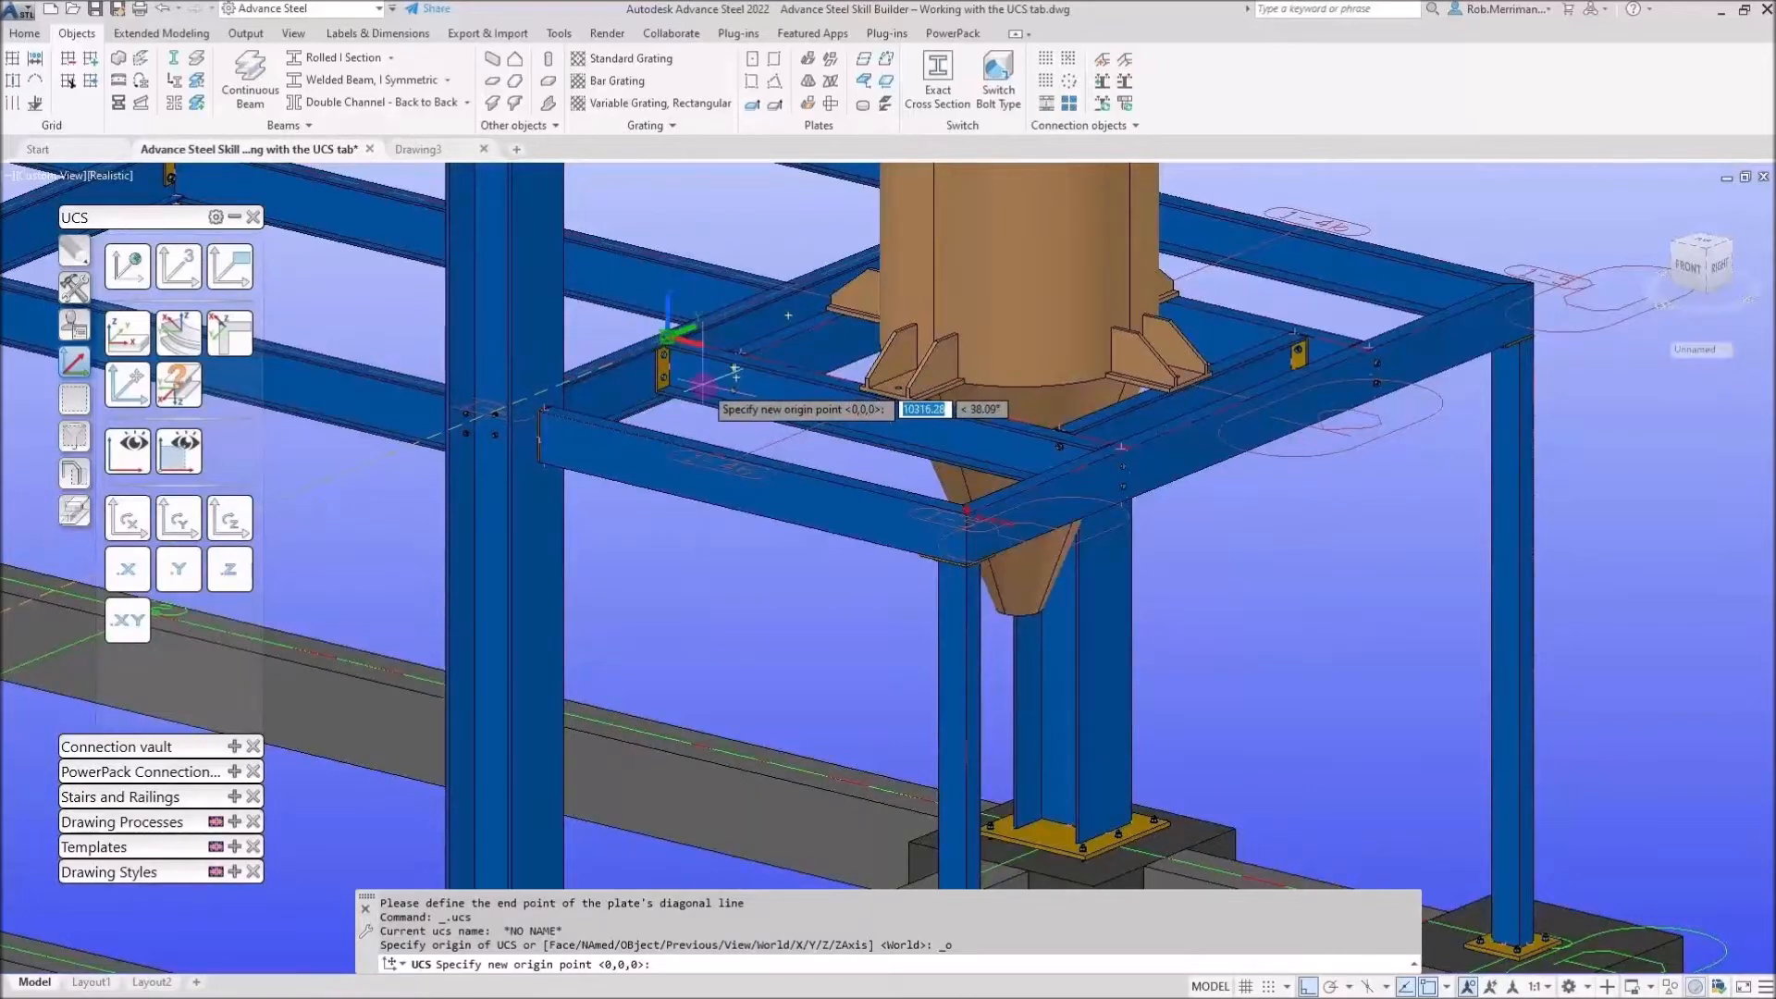
{"action": "left_click", "coordinate": [703, 383]}
{"action": "scroll", "coordinate": [1070, 477], "scroll_direction": "down", "scroll_amount": 8}
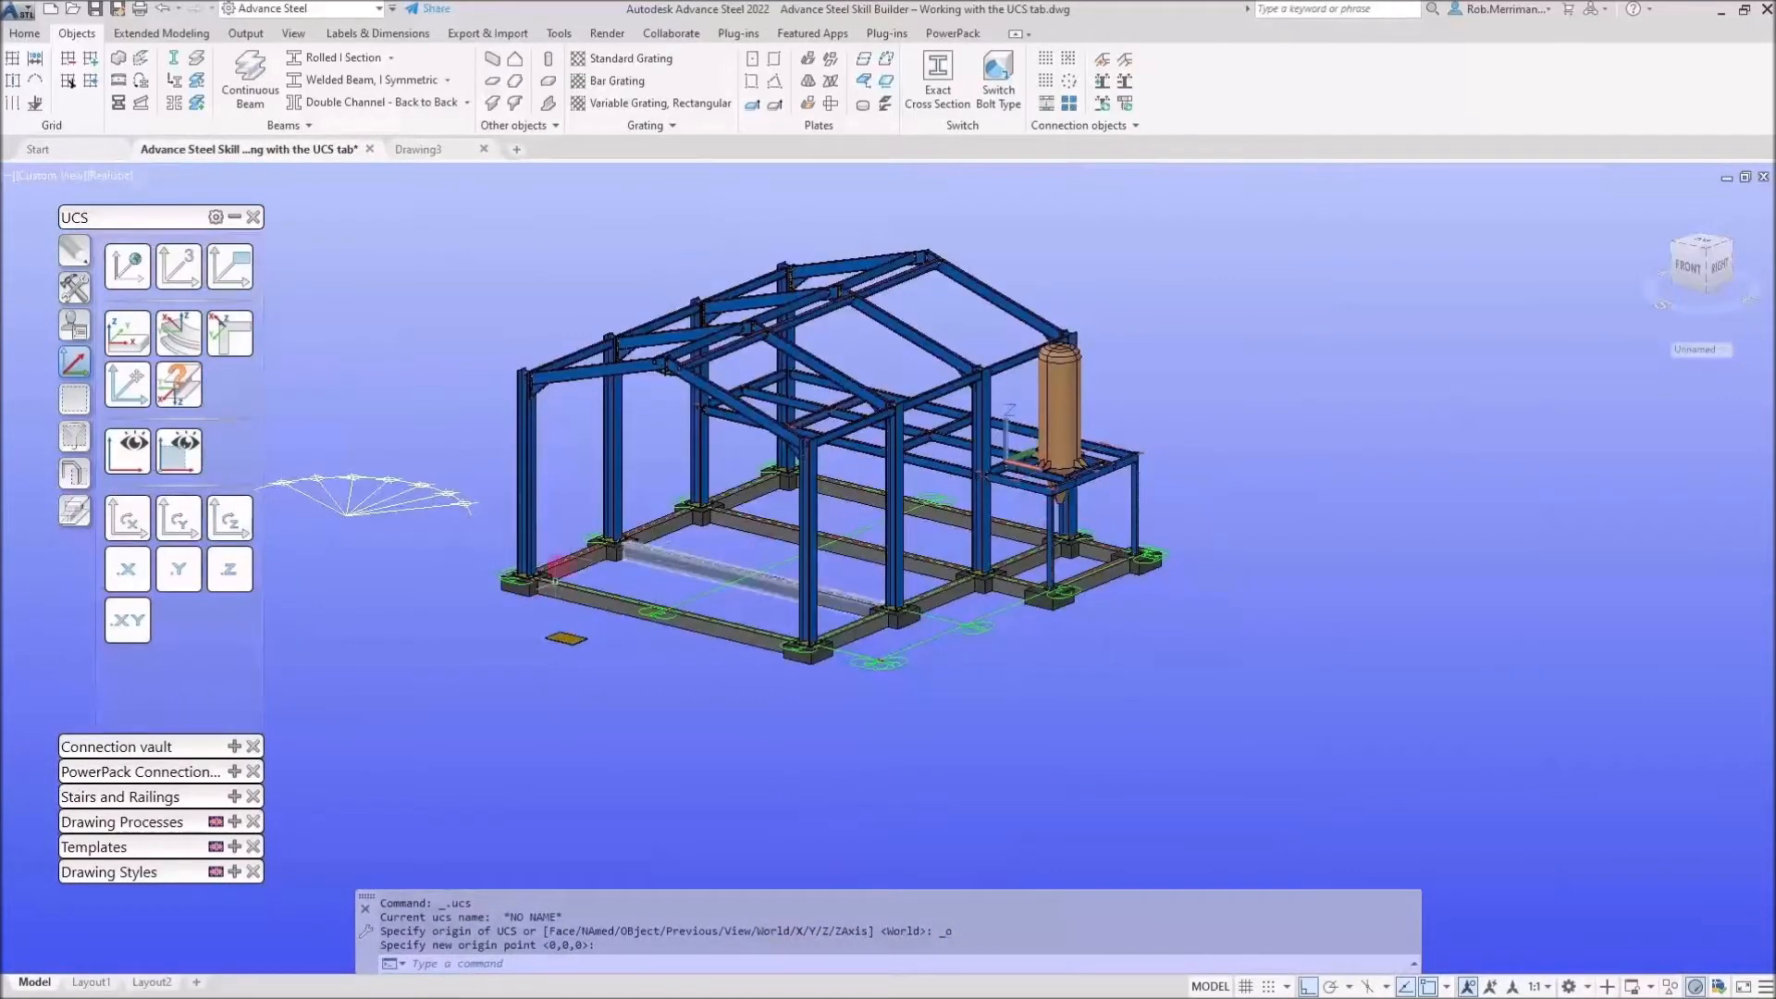
Create a rectangular plate about 2500 by 1147 mm on the tank platform, from the UCS origin diagonally to the outer corner above the post
{"action": "scroll", "coordinate": [1017, 454], "scroll_direction": "up", "scroll_amount": 6}
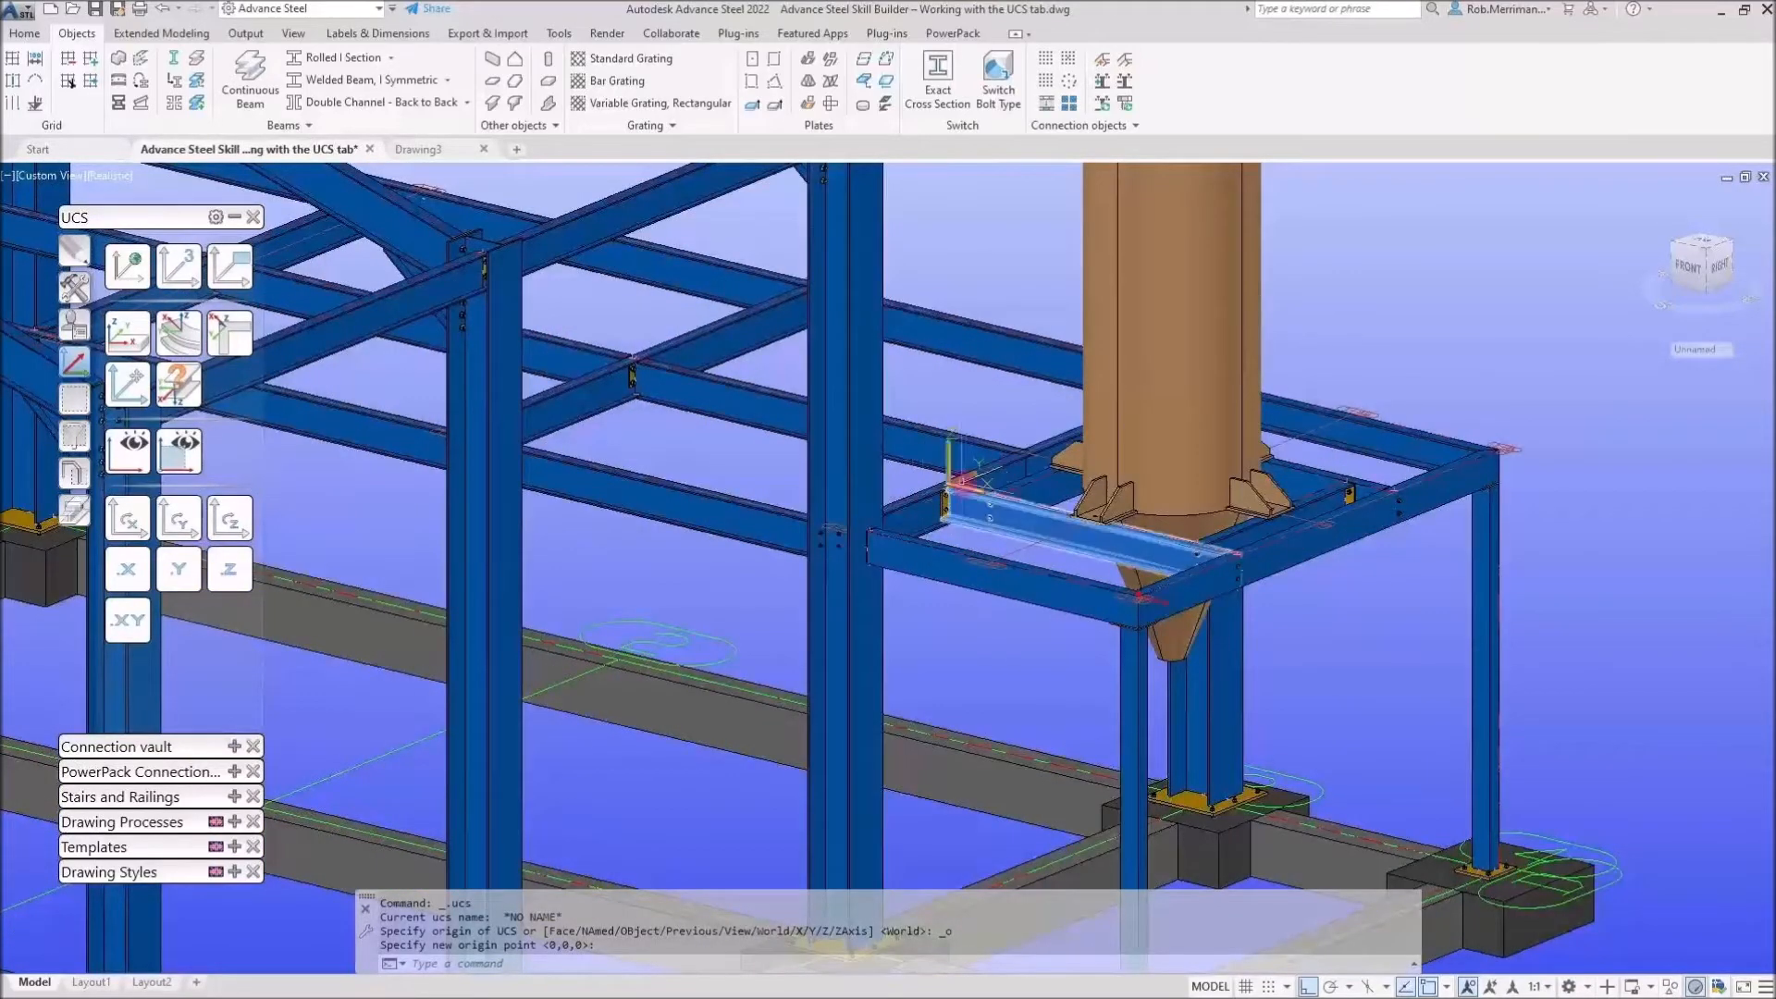
{"action": "left_click", "coordinate": [962, 481]}
{"action": "left_click", "coordinate": [774, 58]}
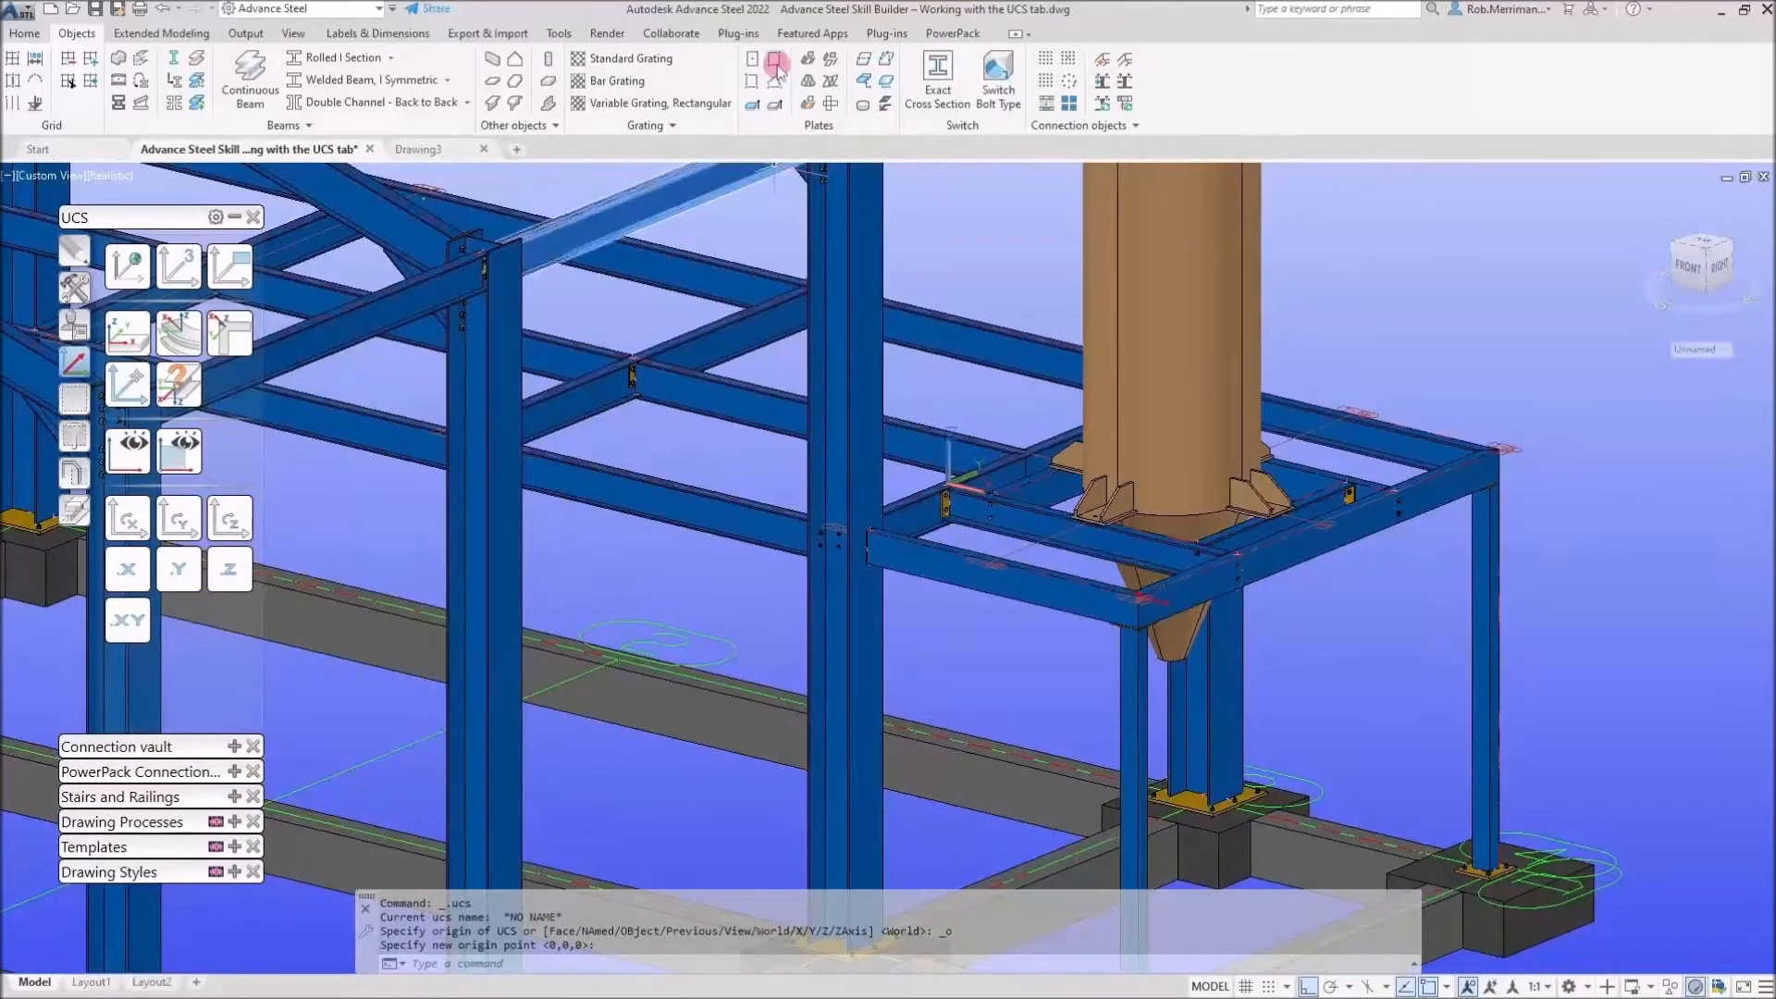
{"action": "scroll", "coordinate": [962, 495], "scroll_direction": "up", "scroll_amount": 5}
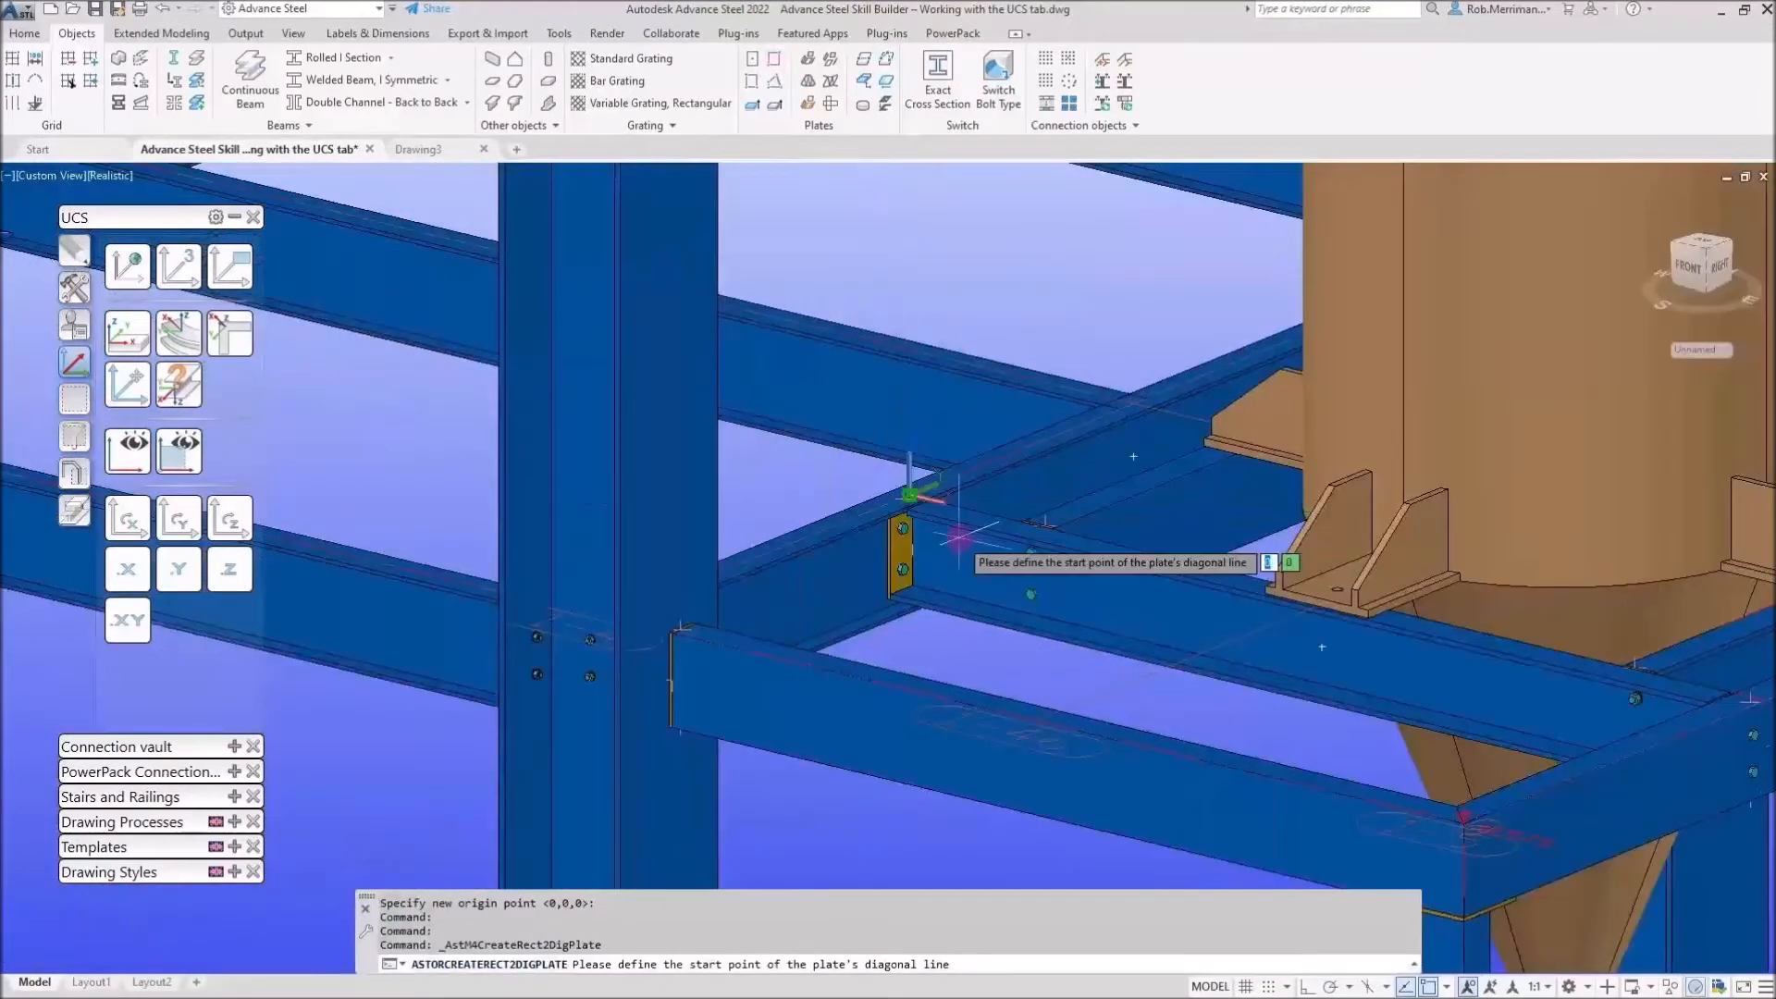
{"action": "scroll", "coordinate": [959, 539], "scroll_direction": "down", "scroll_amount": 4}
{"action": "left_click", "coordinate": [896, 504]}
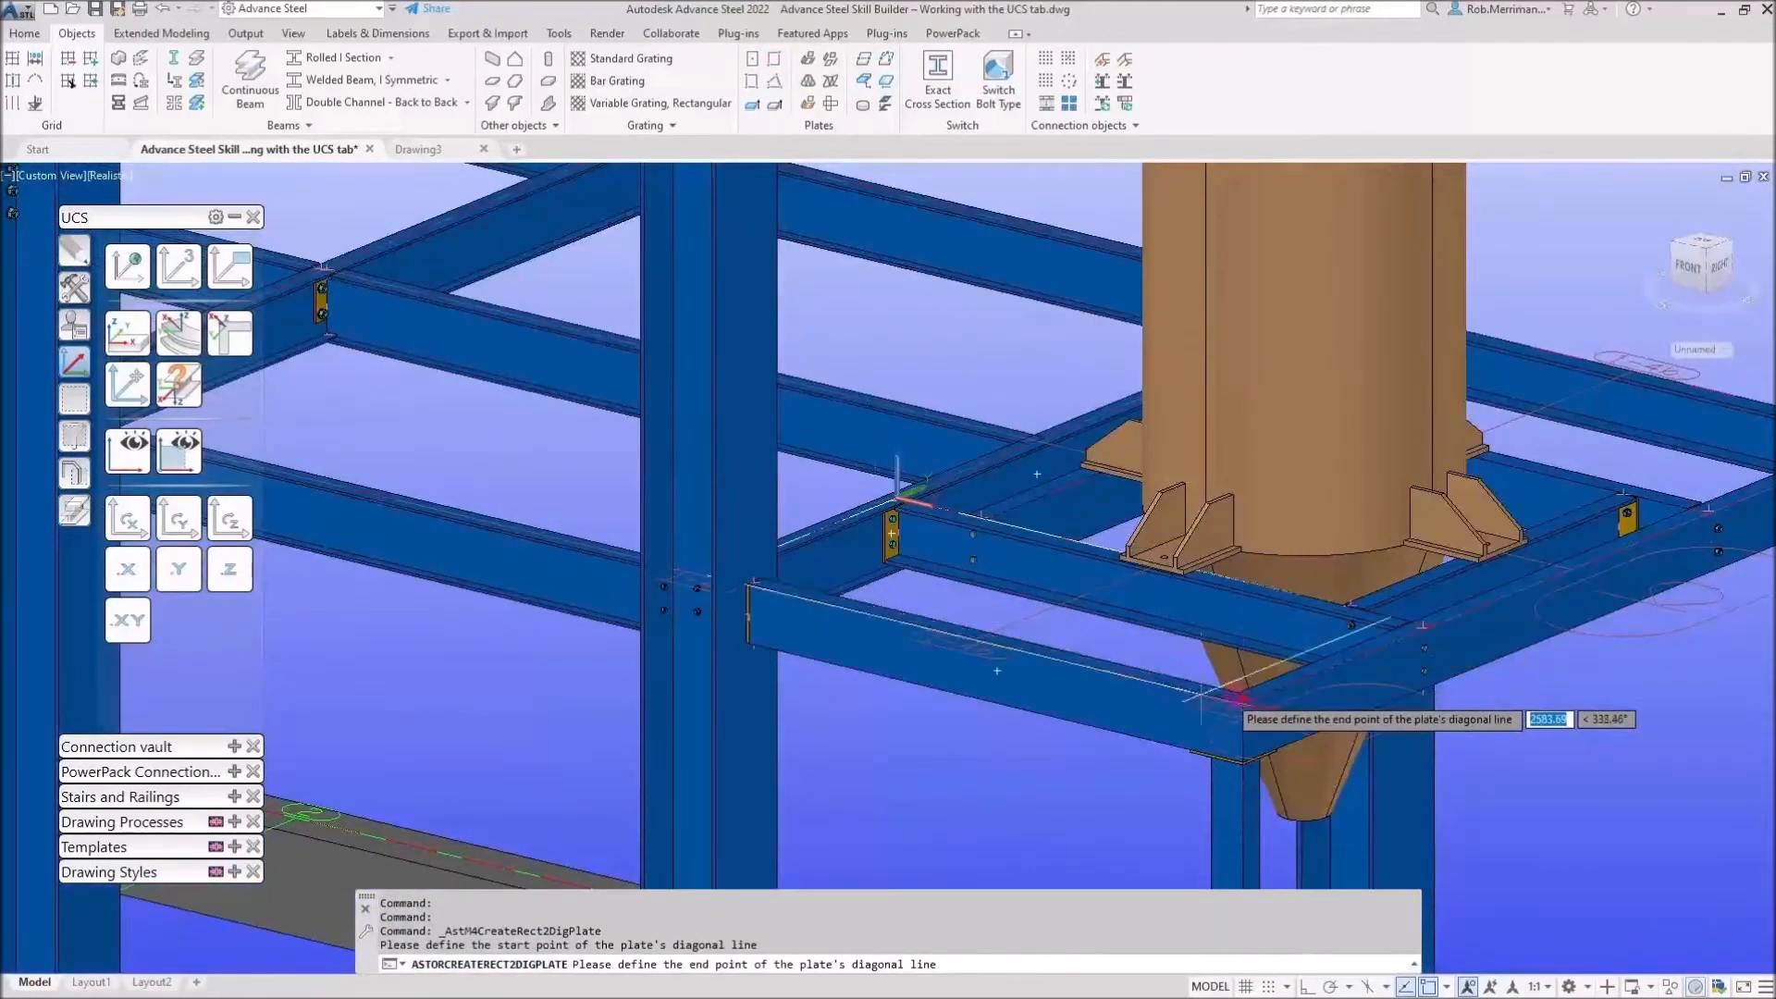
{"action": "left_click", "coordinate": [1244, 703]}
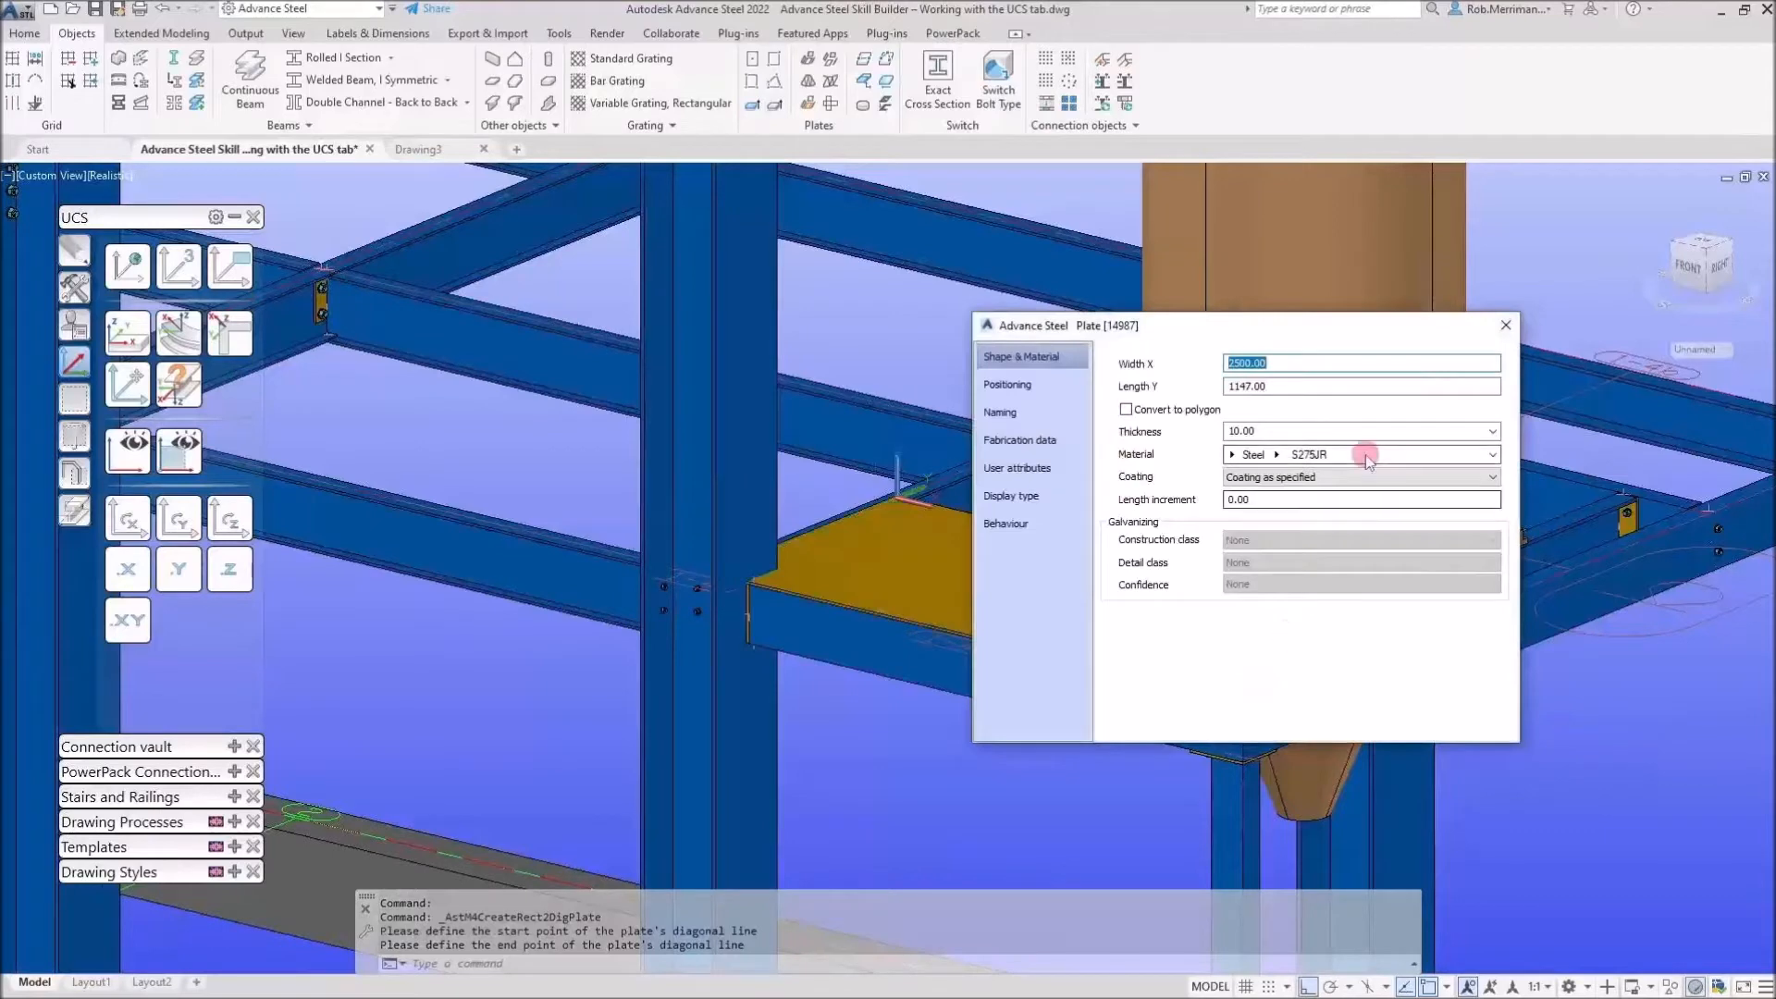
{"action": "left_click", "coordinate": [1506, 325]}
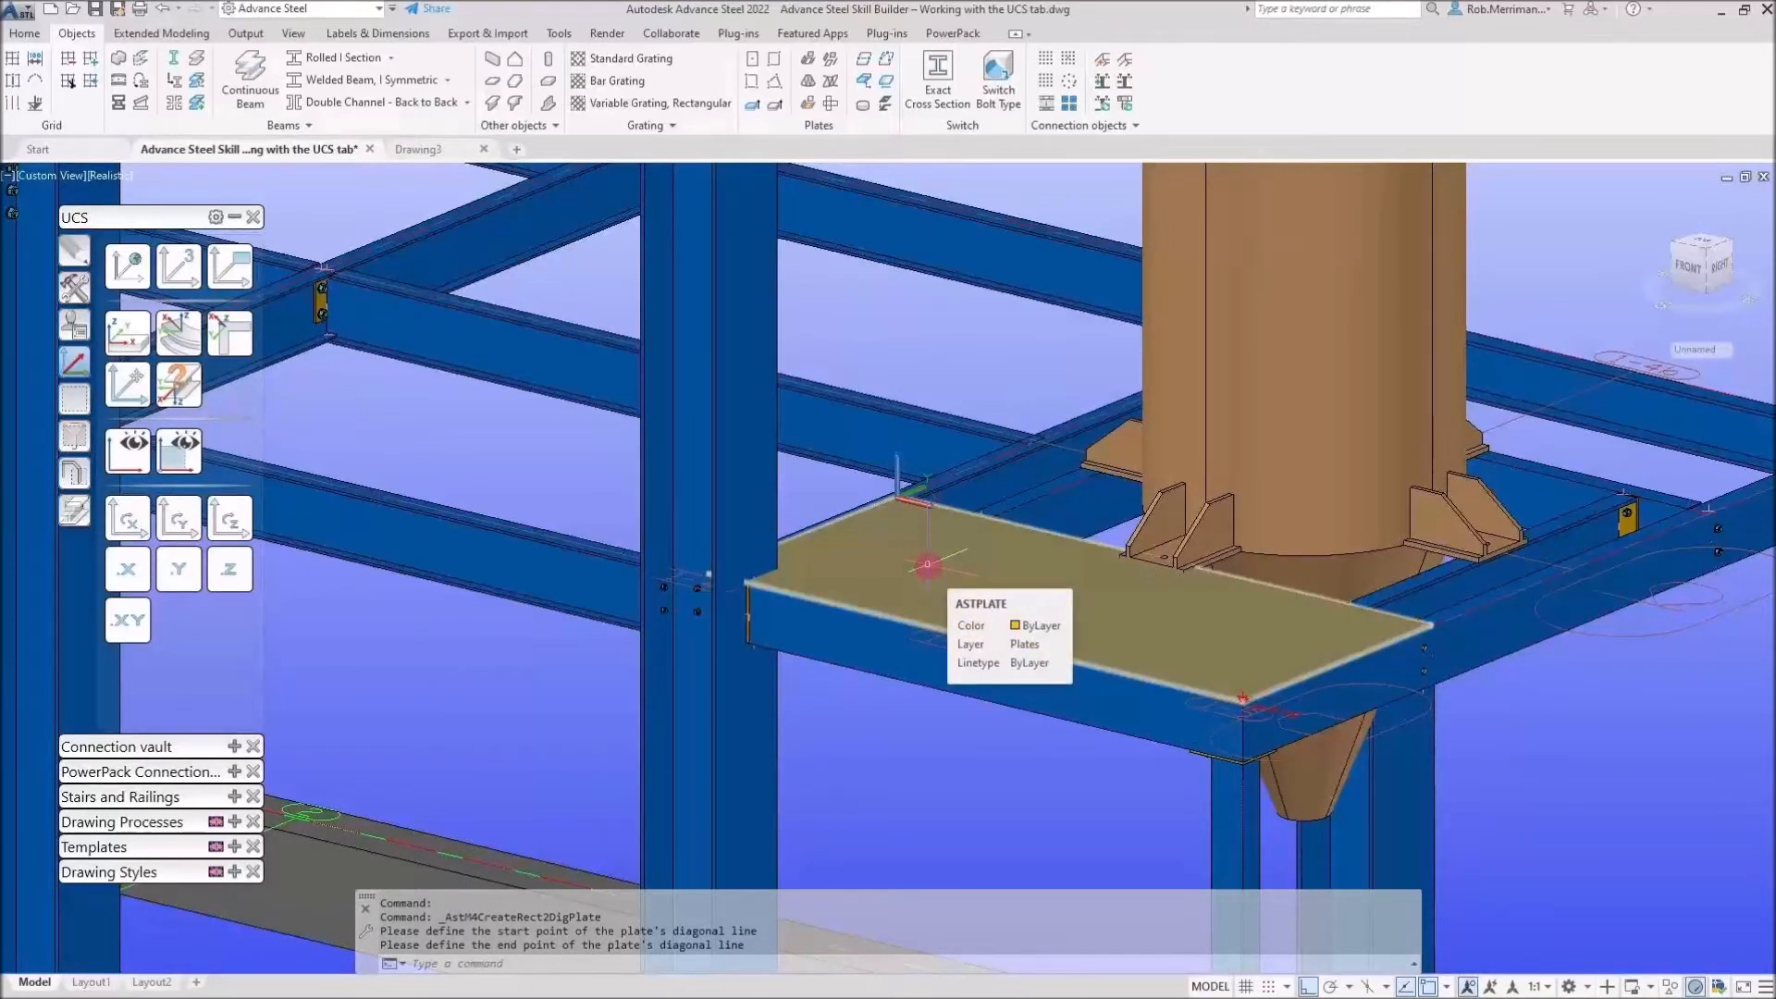
Create a rolled I-section beam from the far end of the roof ridge, extending outward beyond the frame
{"action": "scroll", "coordinate": [1086, 496], "scroll_direction": "down", "scroll_amount": 6}
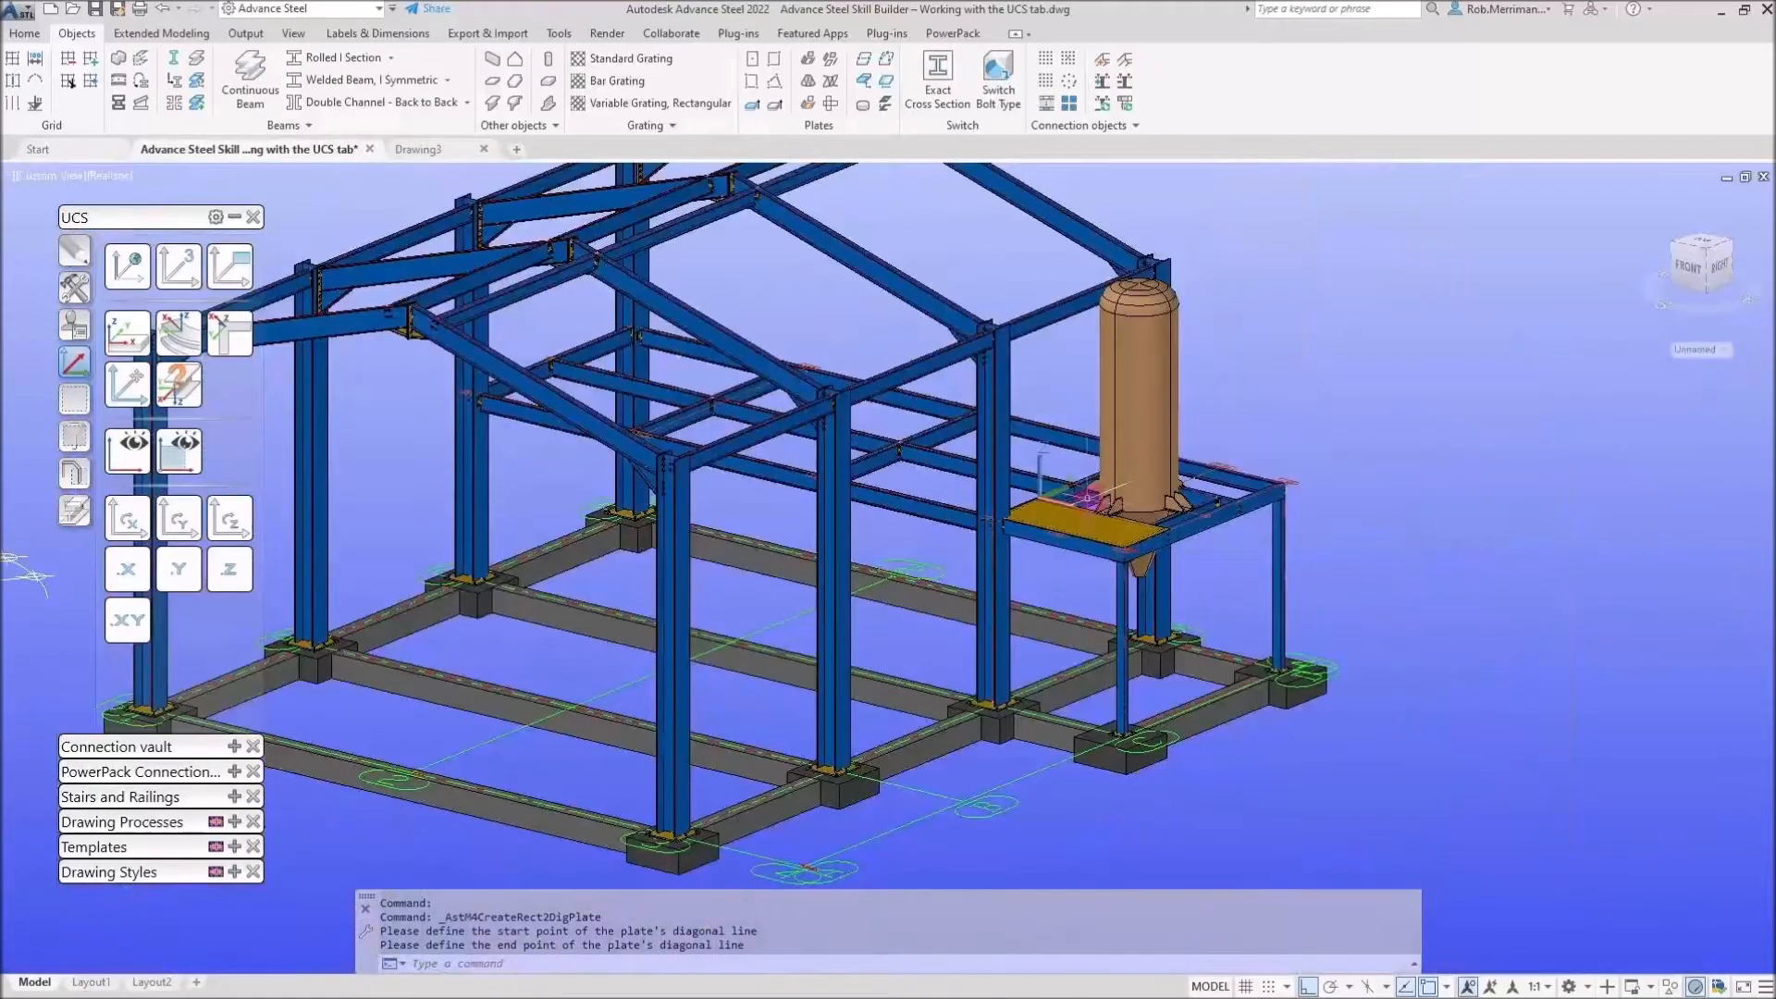
{"action": "scroll", "coordinate": [1086, 496], "scroll_direction": "down", "scroll_amount": 3}
{"action": "left_click", "coordinate": [41, 34]}
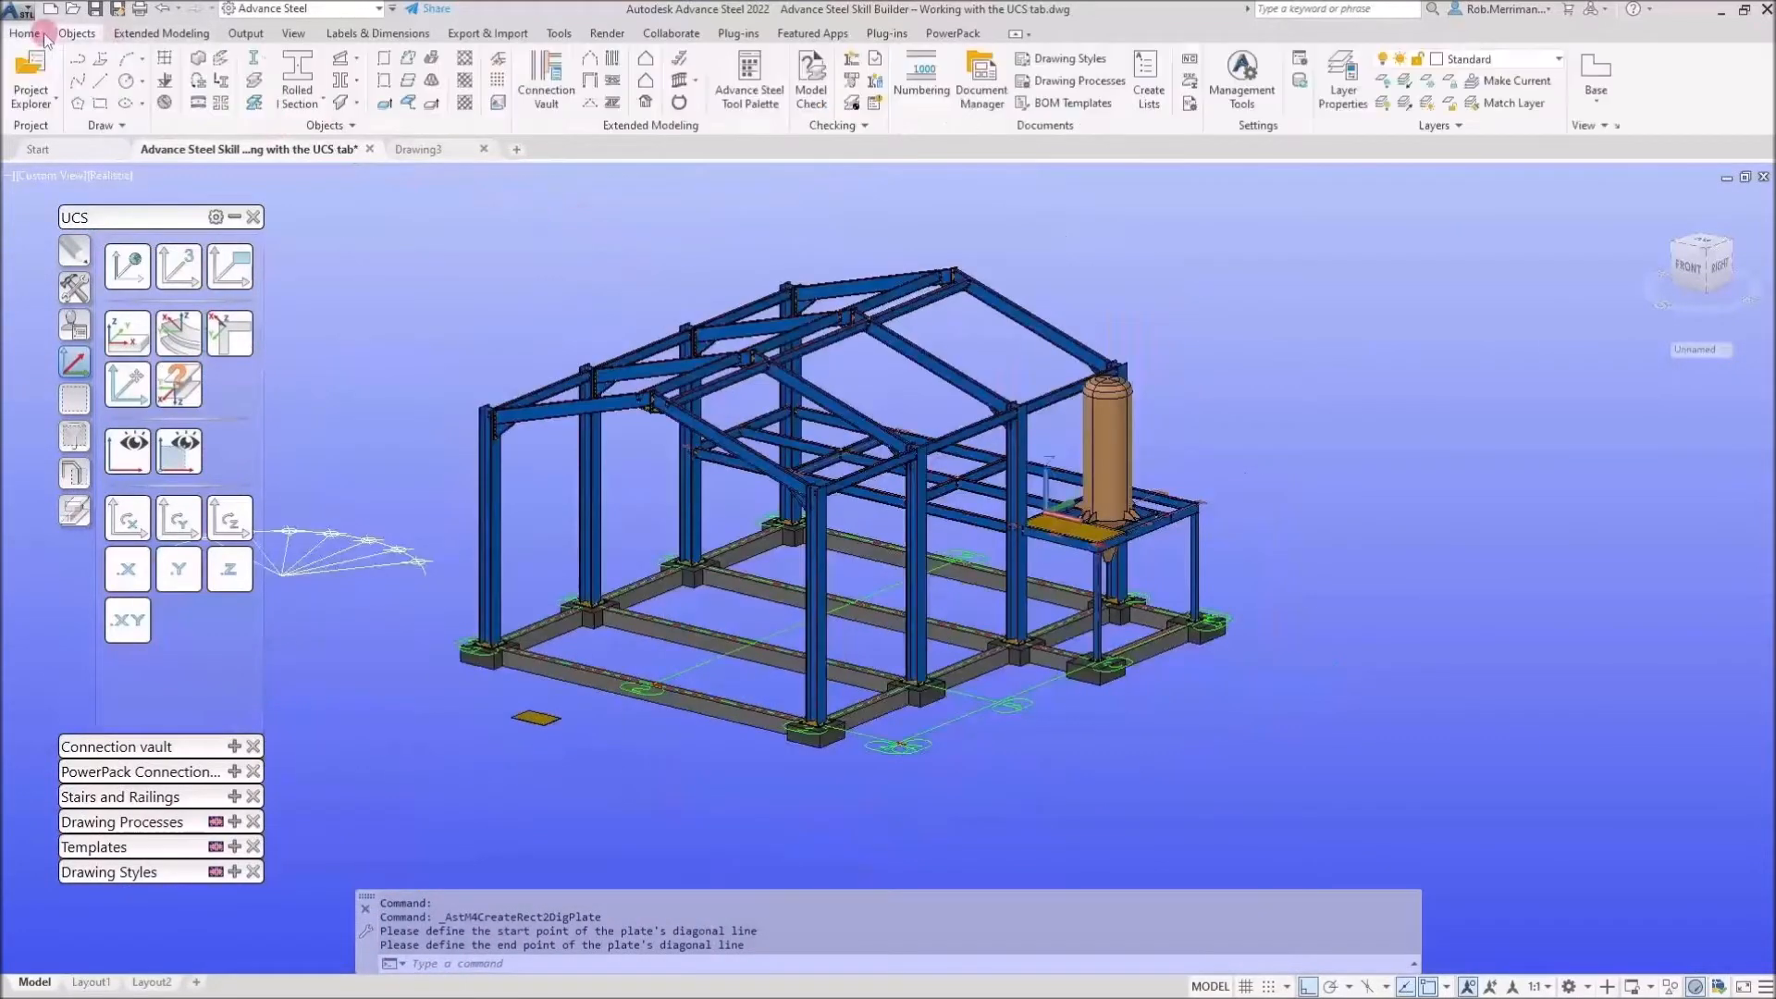
{"action": "left_click", "coordinate": [297, 74]}
{"action": "scroll", "coordinate": [971, 271], "scroll_direction": "up", "scroll_amount": 5}
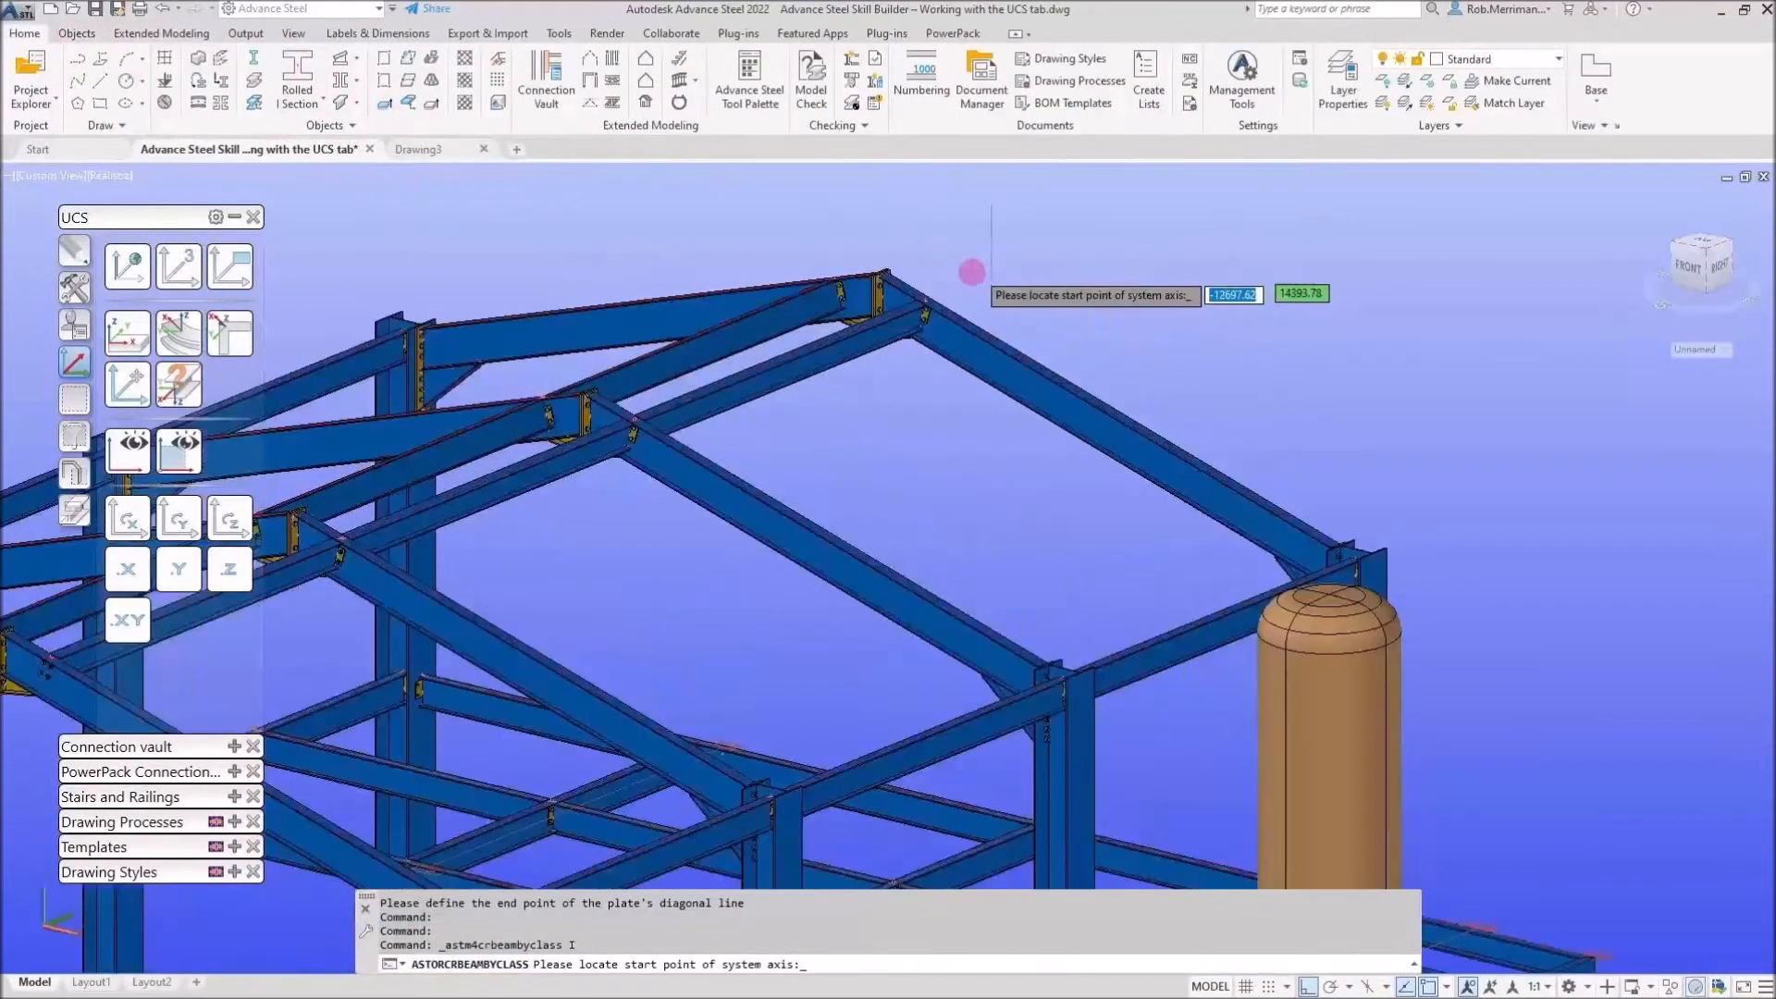
{"action": "scroll", "coordinate": [883, 288], "scroll_direction": "up", "scroll_amount": 3}
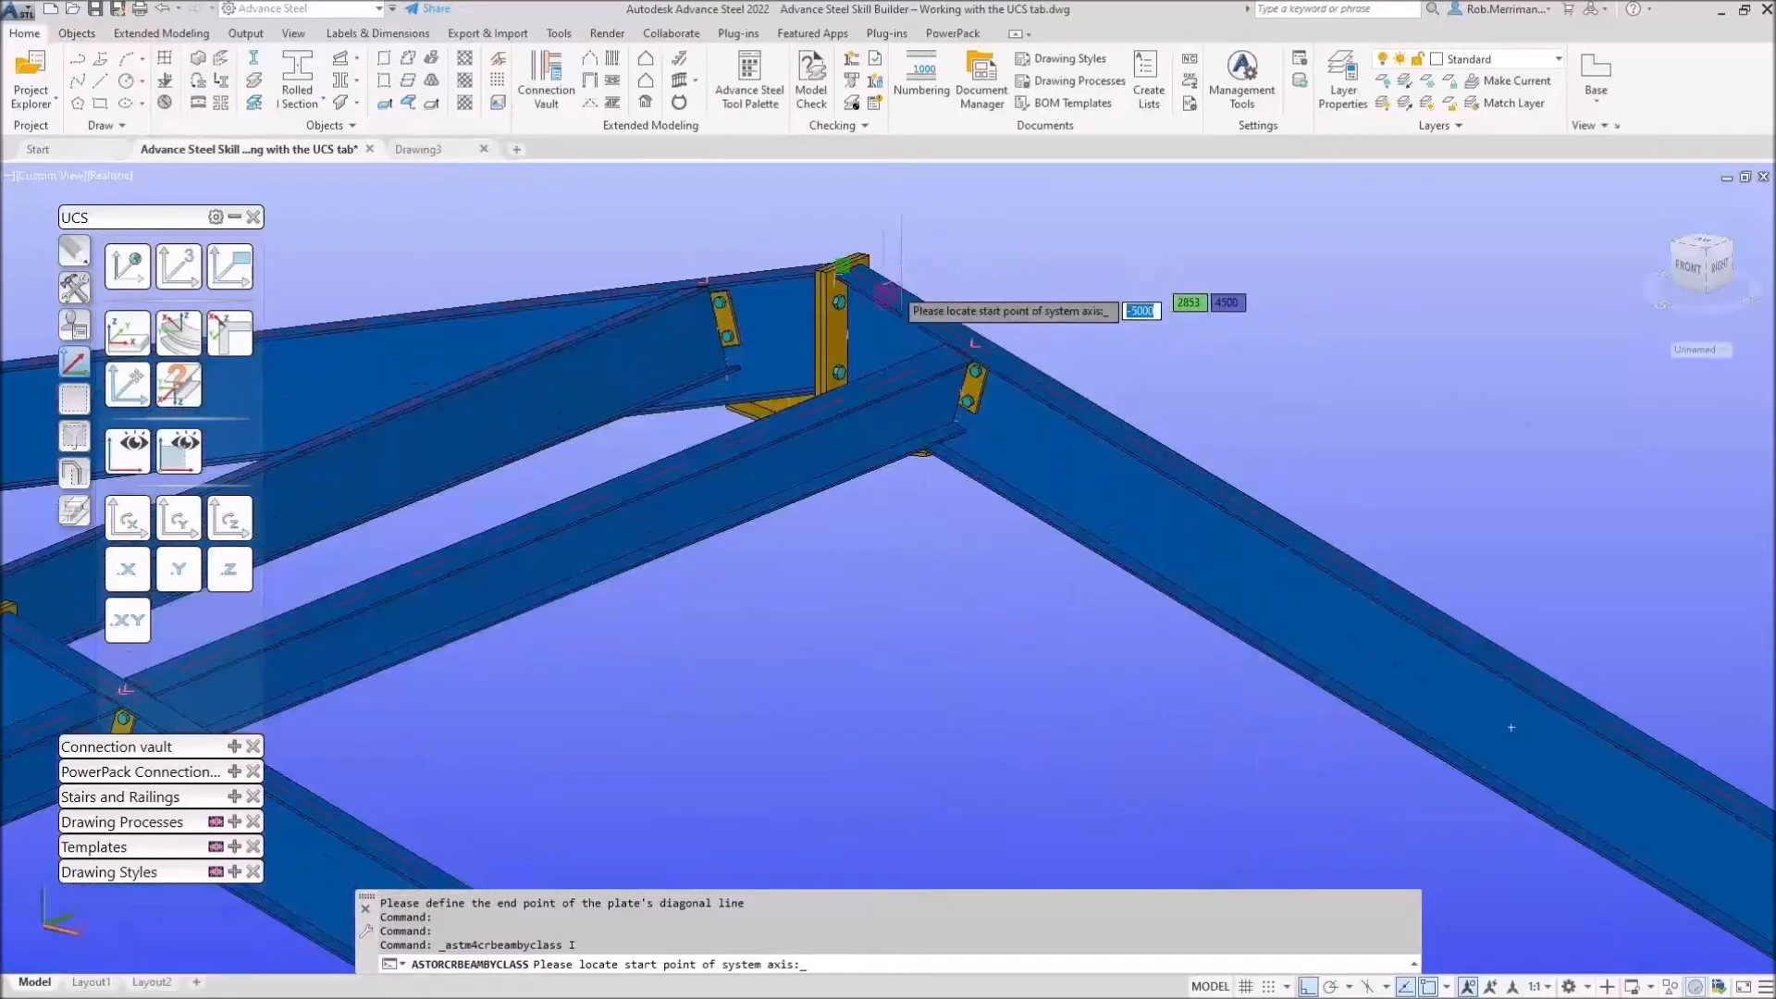
{"action": "left_click", "coordinate": [884, 289]}
{"action": "scroll", "coordinate": [888, 315], "scroll_direction": "down", "scroll_amount": 5}
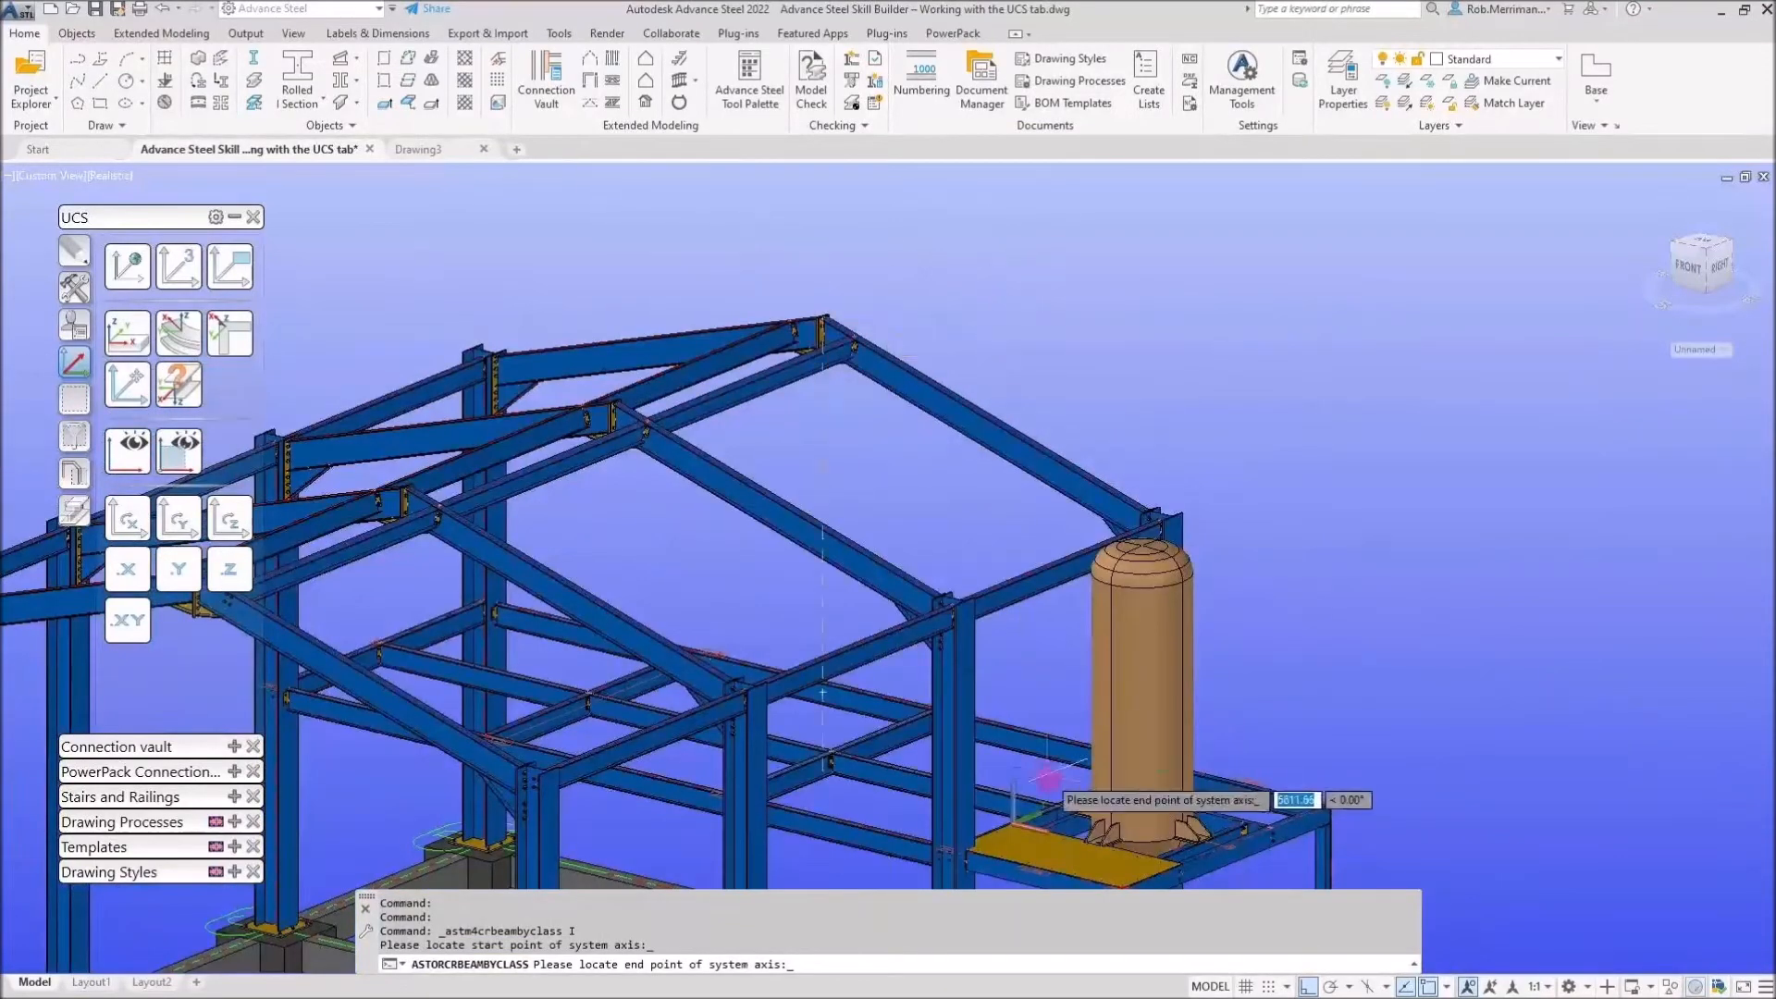
{"action": "left_click", "coordinate": [1063, 311]}
Set the new ridge beam's positioning offset to the top centre of the section
{"action": "left_click", "coordinate": [1050, 383]}
{"action": "left_click", "coordinate": [1211, 396]}
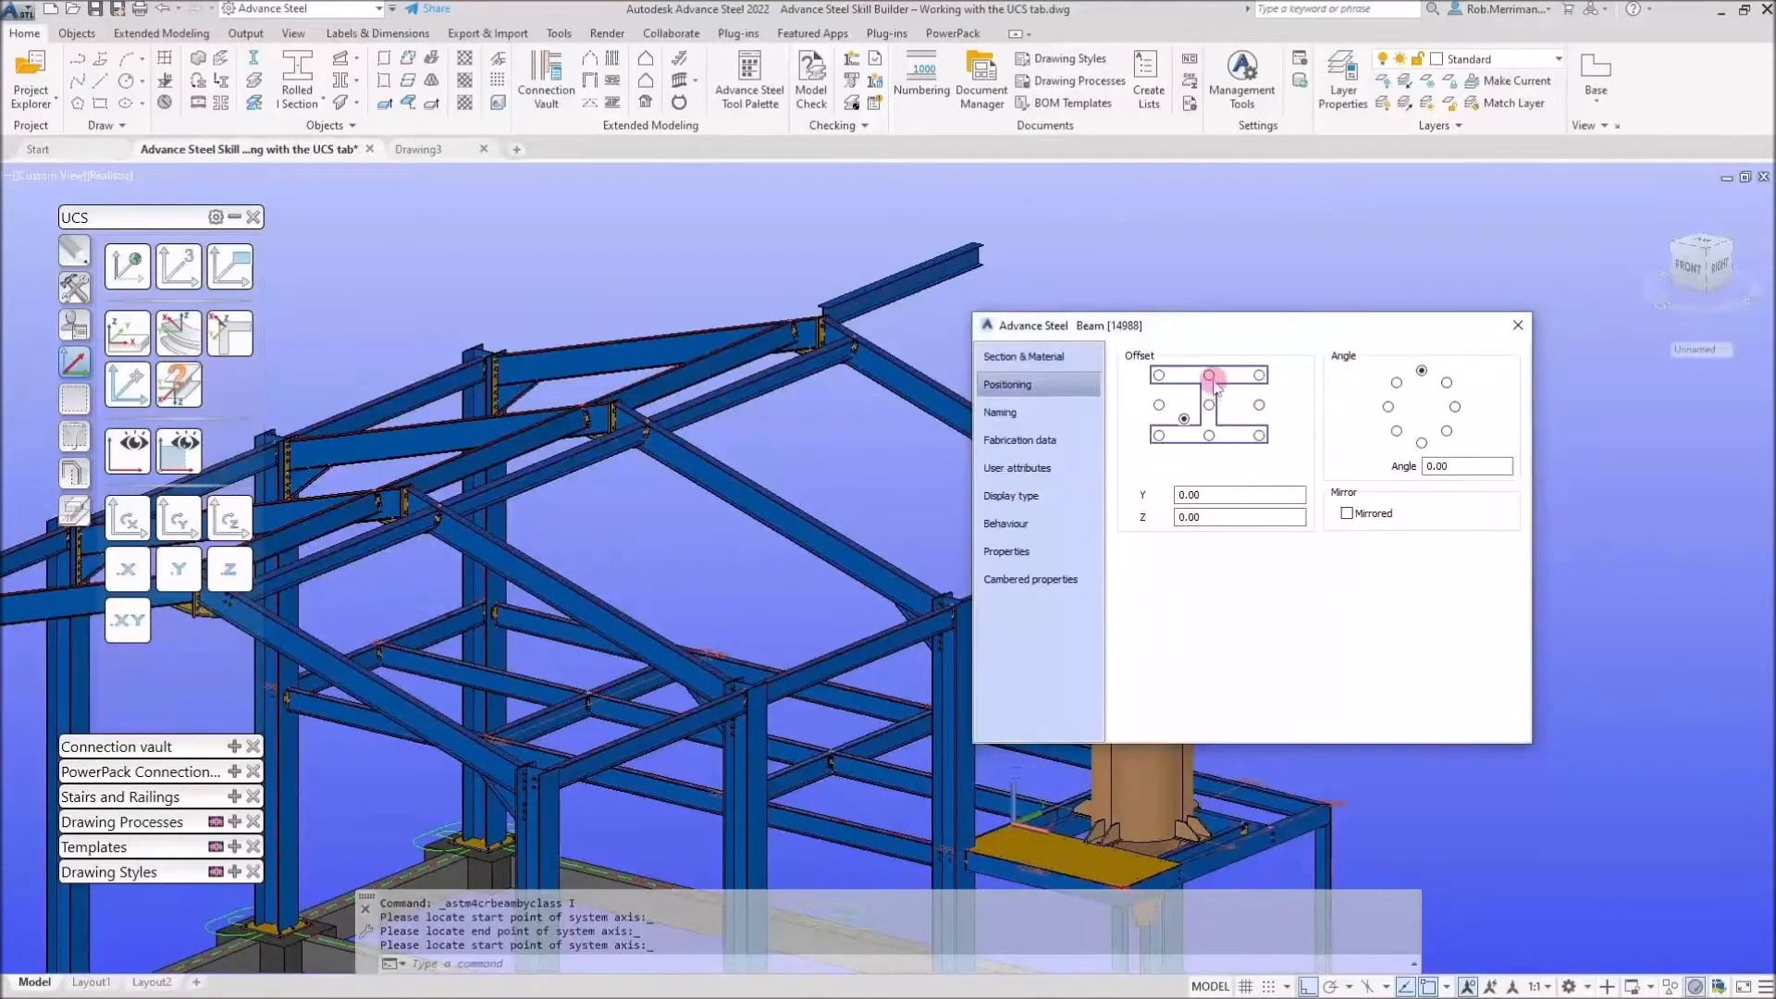
{"action": "left_click", "coordinate": [1518, 325]}
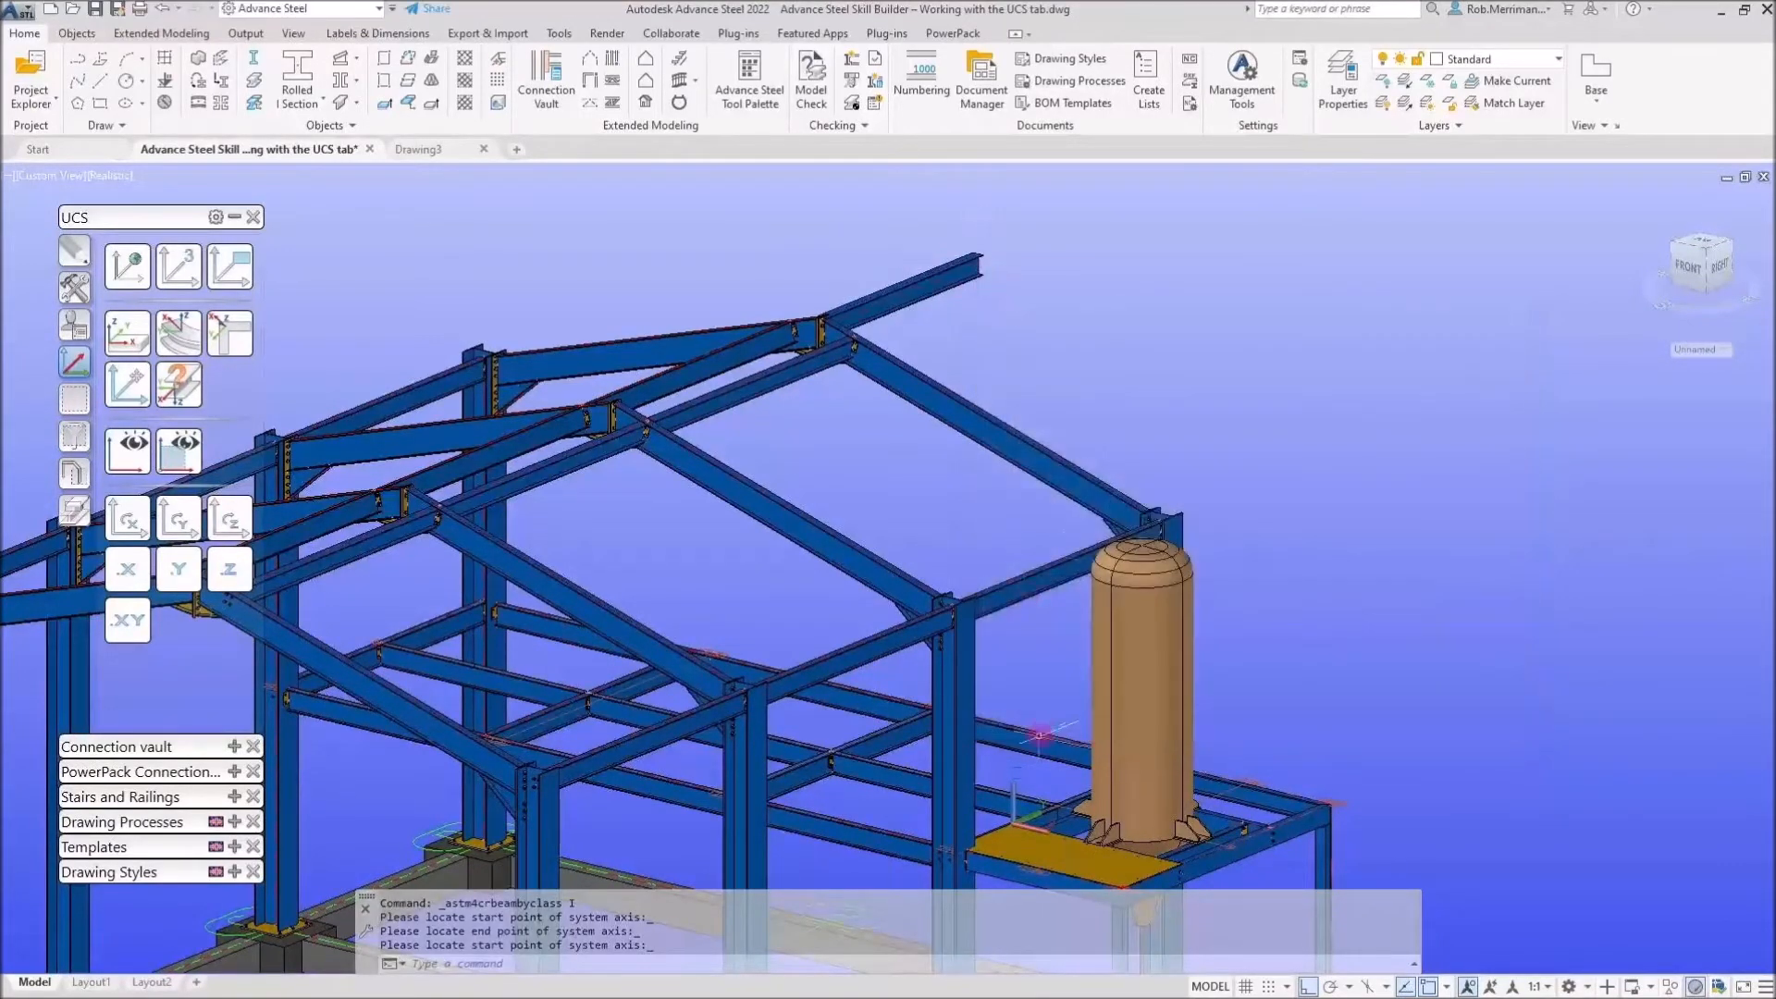
Delete the I-section beam that projects from the roof ridge
{"action": "left_click", "coordinate": [914, 291]}
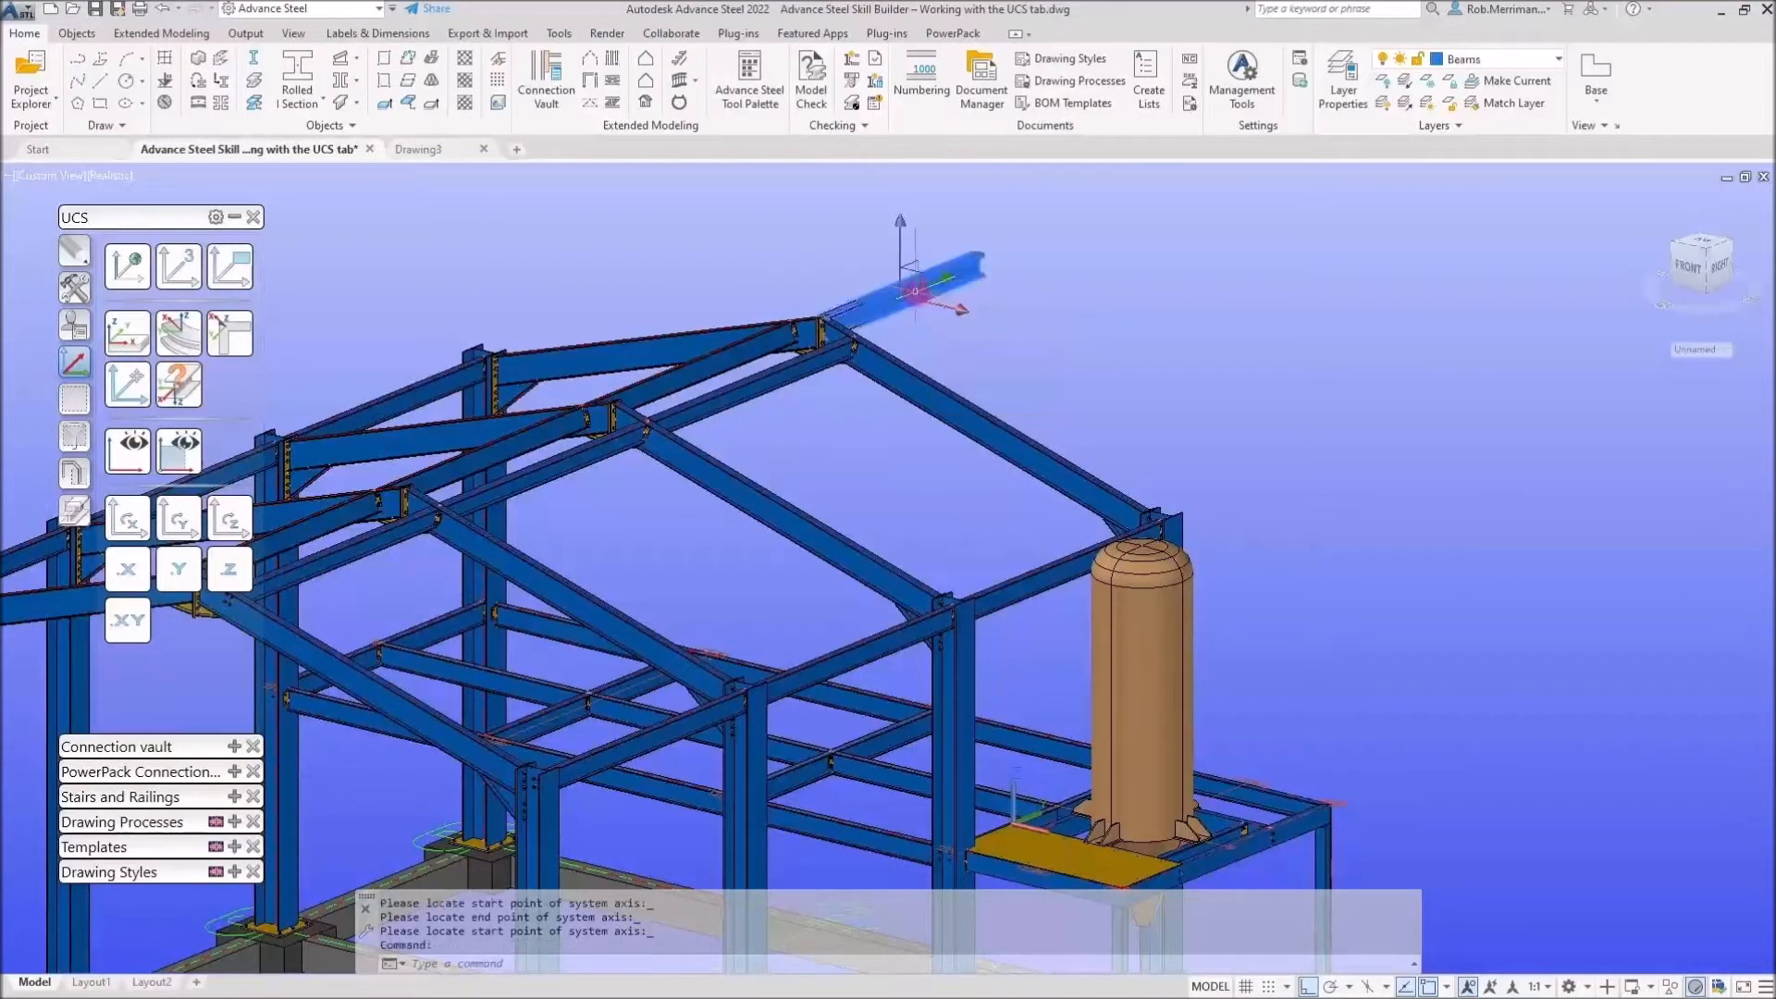
{"action": "key", "text": "Delete"}
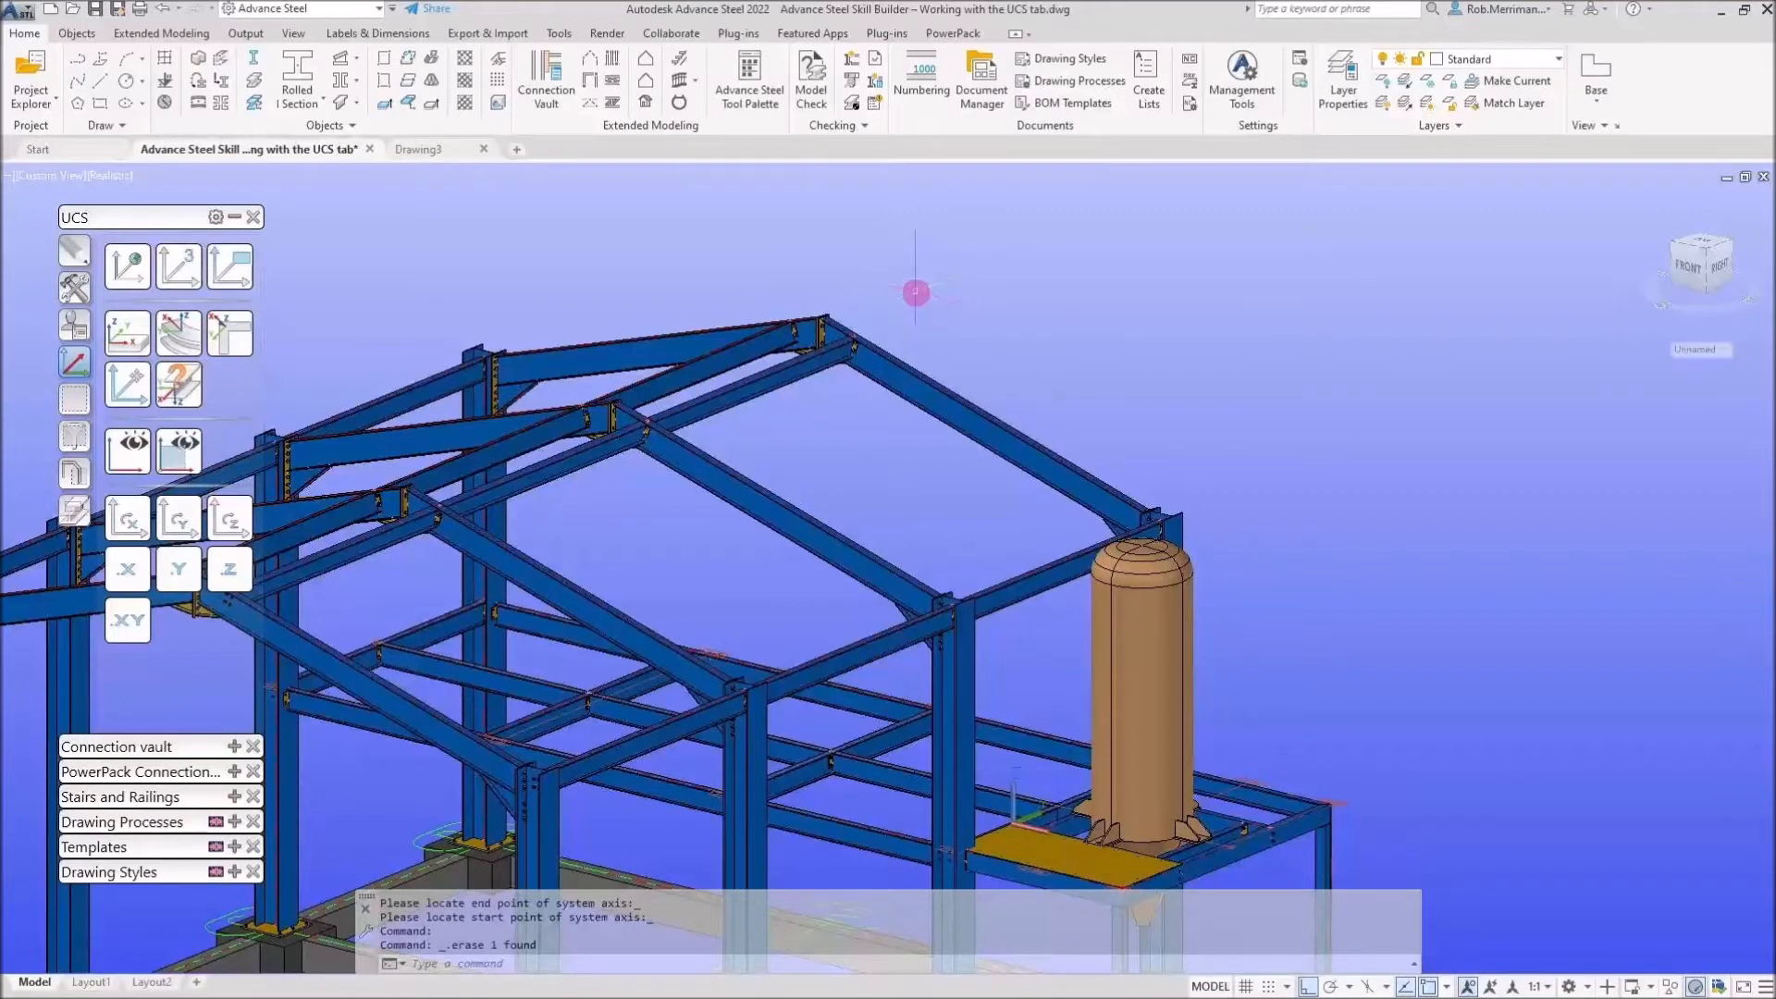
{"action": "scroll", "coordinate": [1122, 203], "scroll_direction": "down", "scroll_amount": 3}
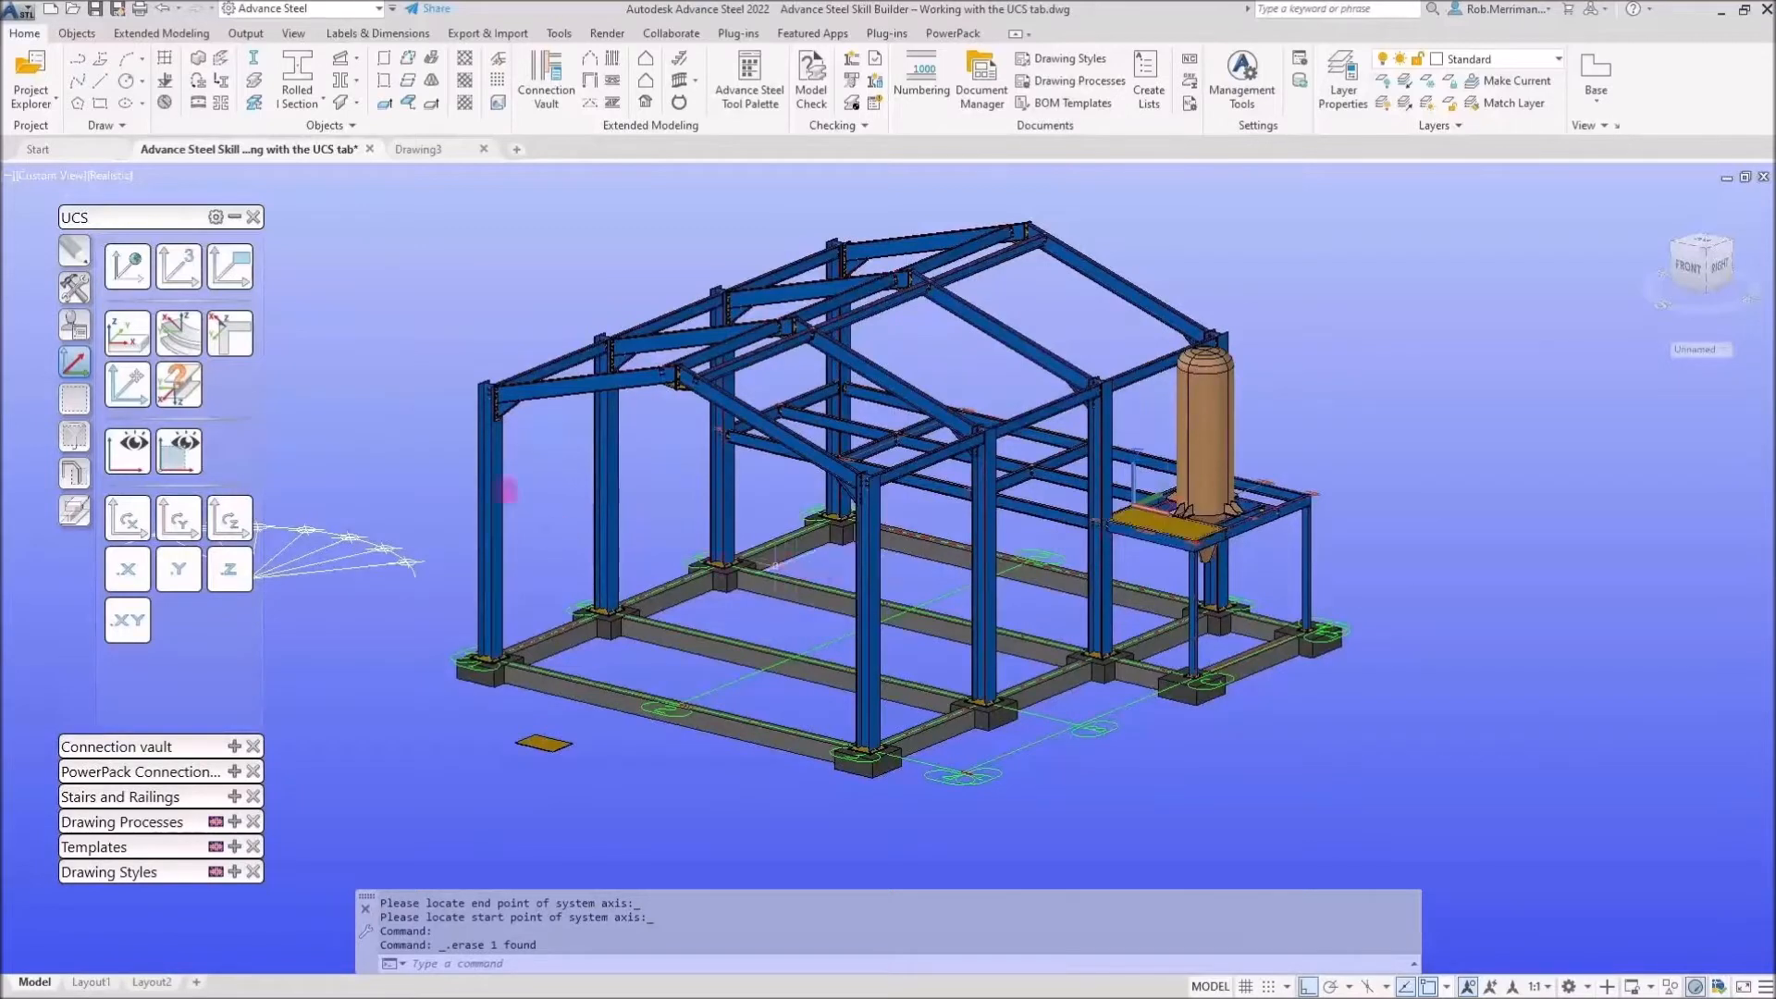
Reset the UCS to World and delete the rectangular plate on the tank platform
{"action": "left_click", "coordinate": [127, 268]}
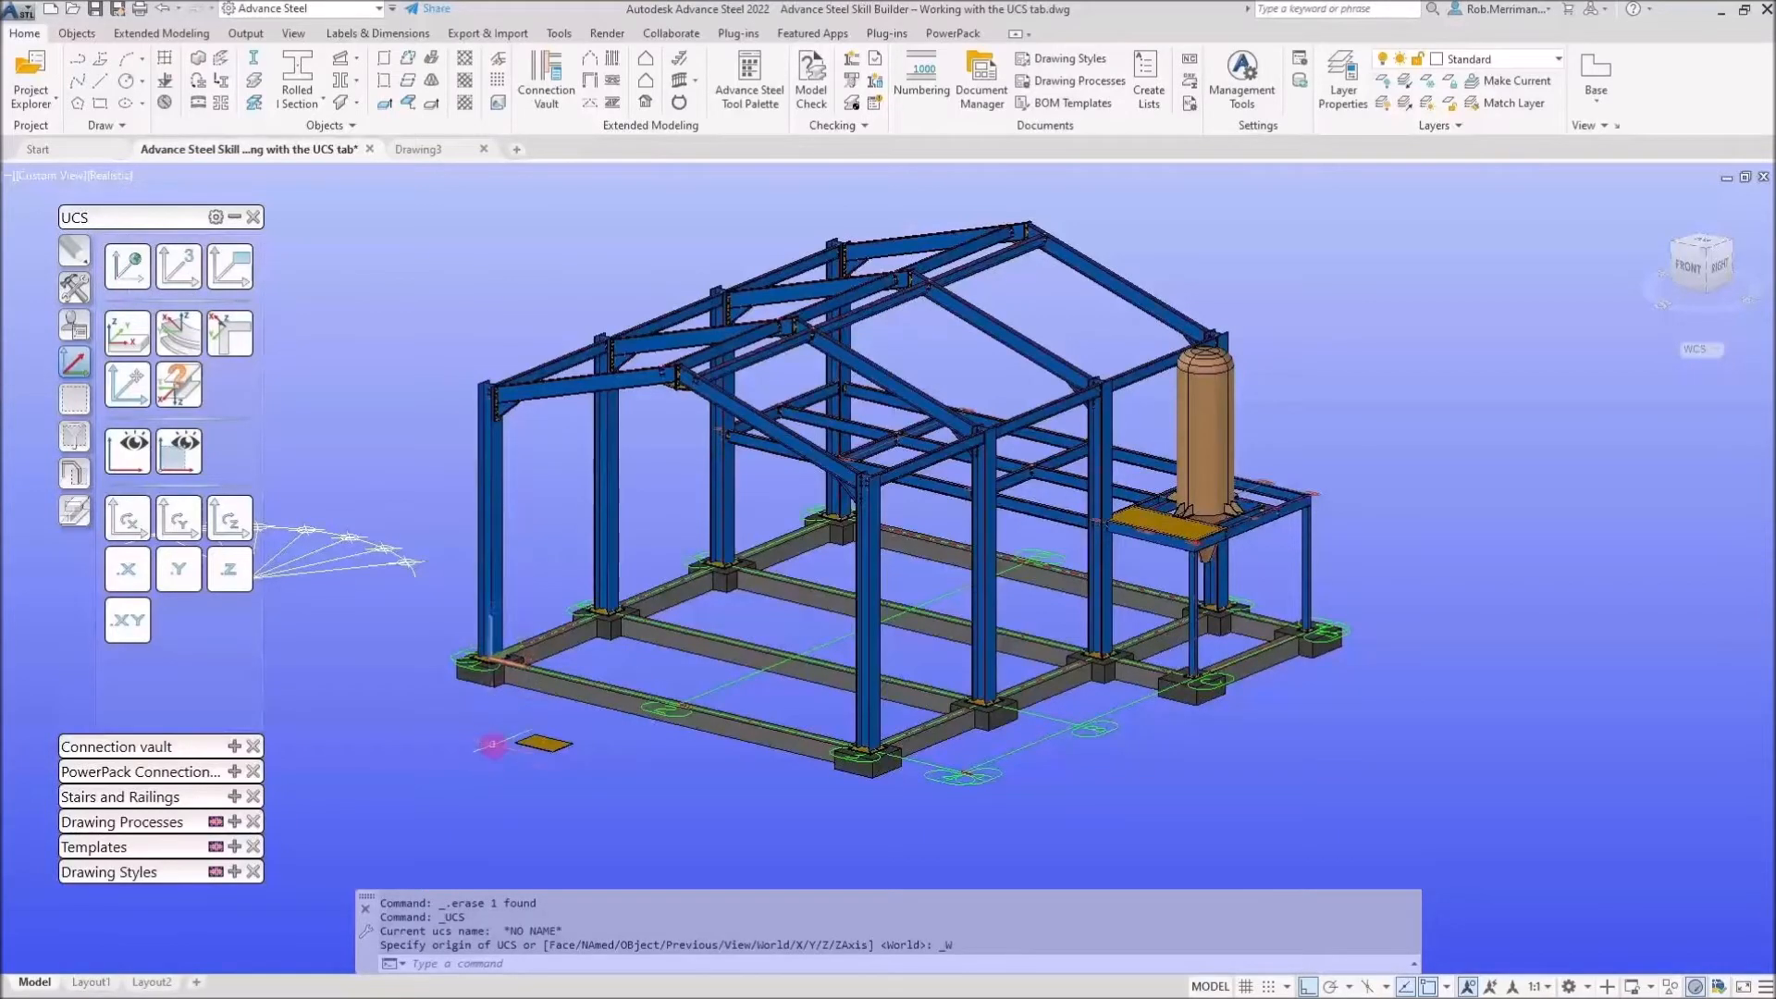
{"action": "scroll", "coordinate": [1168, 546], "scroll_direction": "up", "scroll_amount": 4}
{"action": "left_click", "coordinate": [1184, 507]}
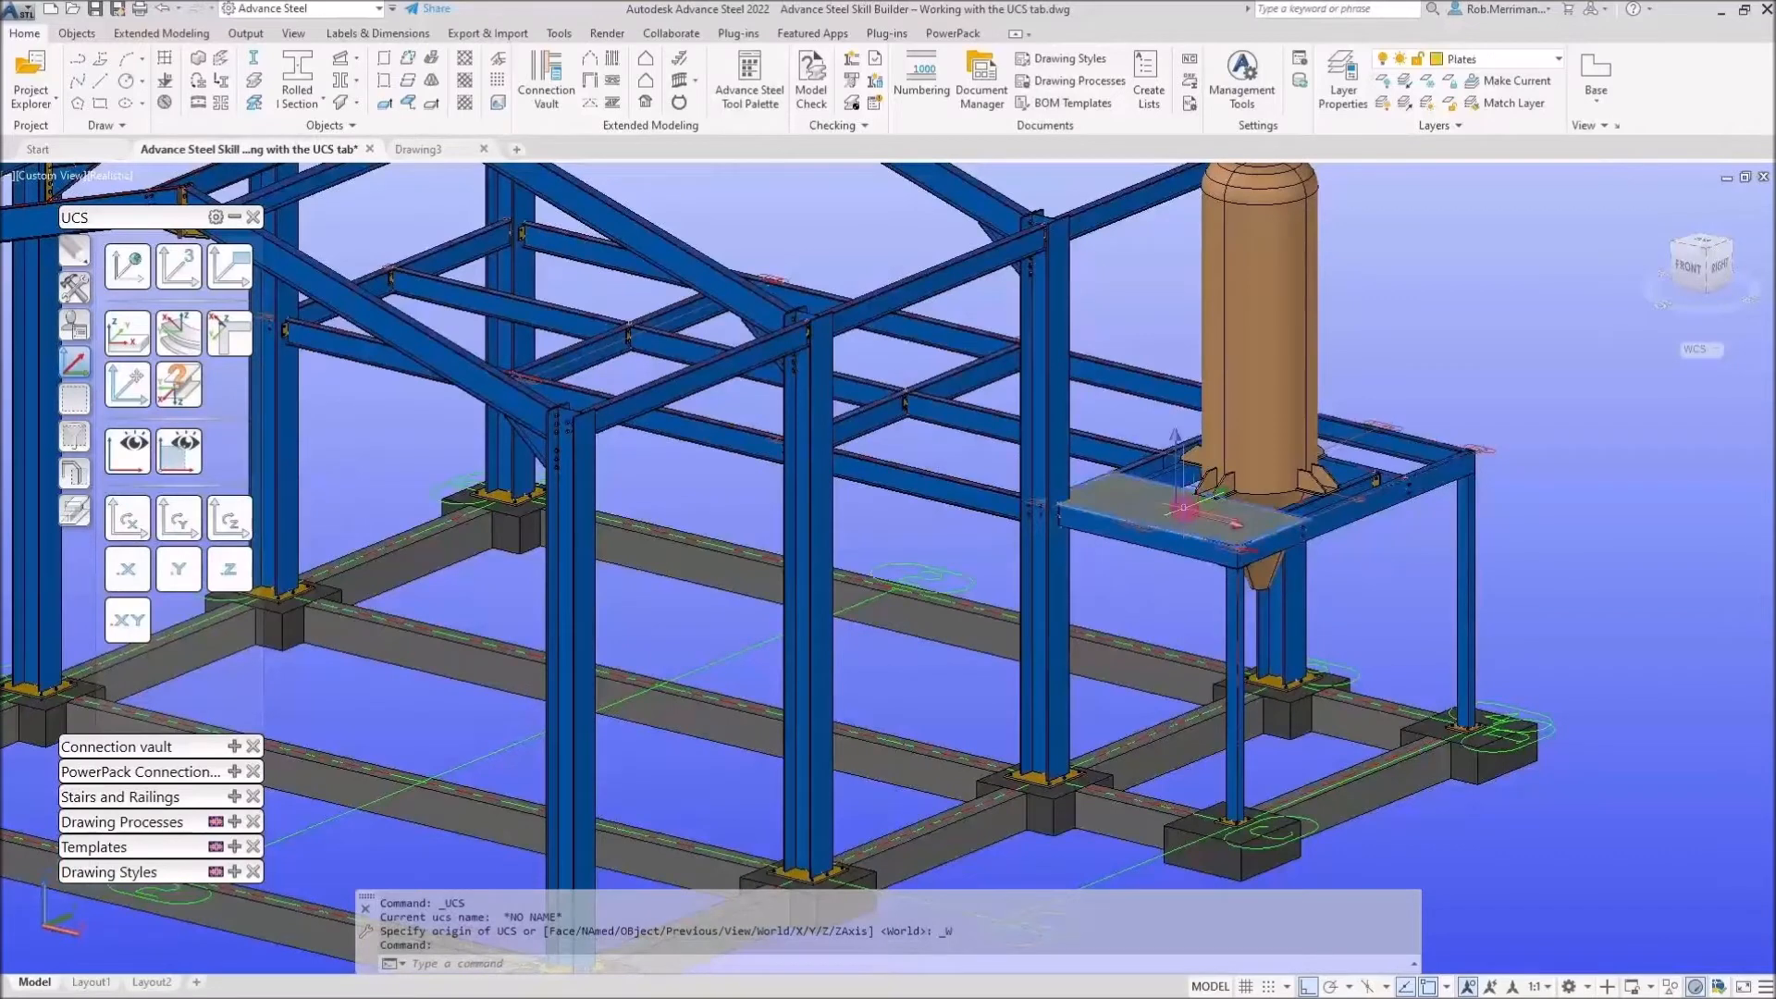
{"action": "key", "text": "Delete"}
{"action": "scroll", "coordinate": [1184, 507], "scroll_direction": "down", "scroll_amount": 5}
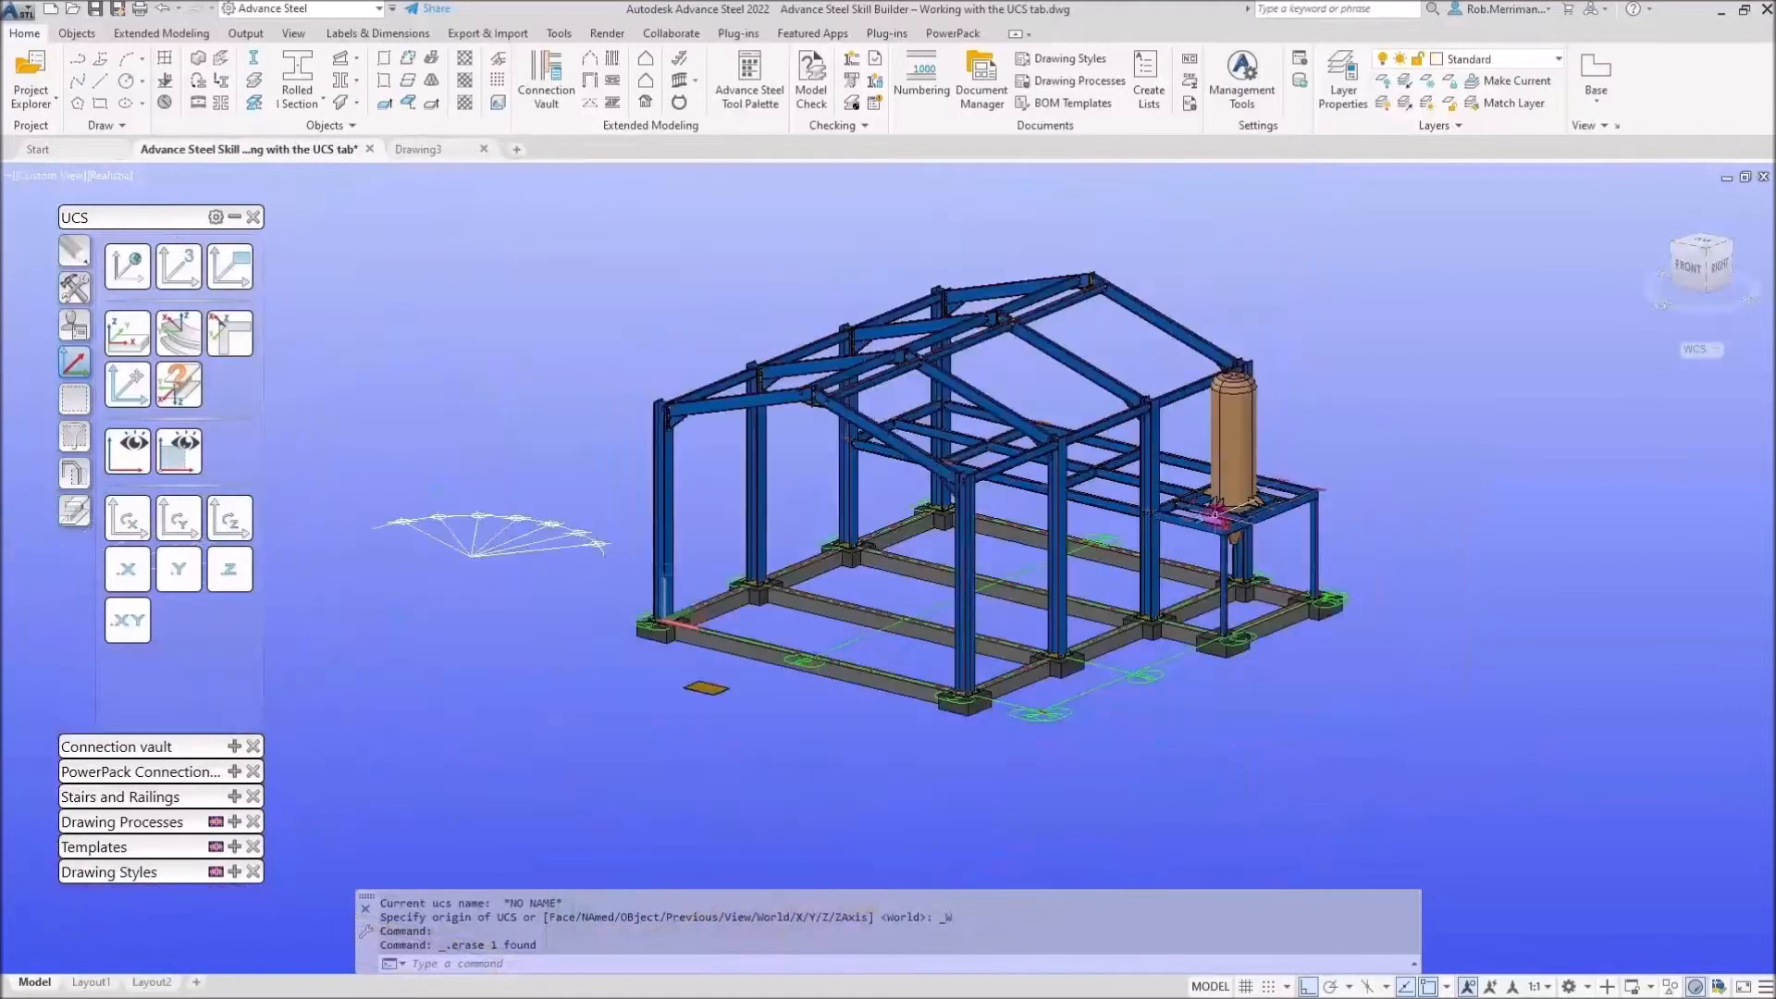
Move the UCS origin to the back corner of the ground plate, nearest the frame's corner footing
{"action": "scroll", "coordinate": [689, 690], "scroll_direction": "up", "scroll_amount": 3}
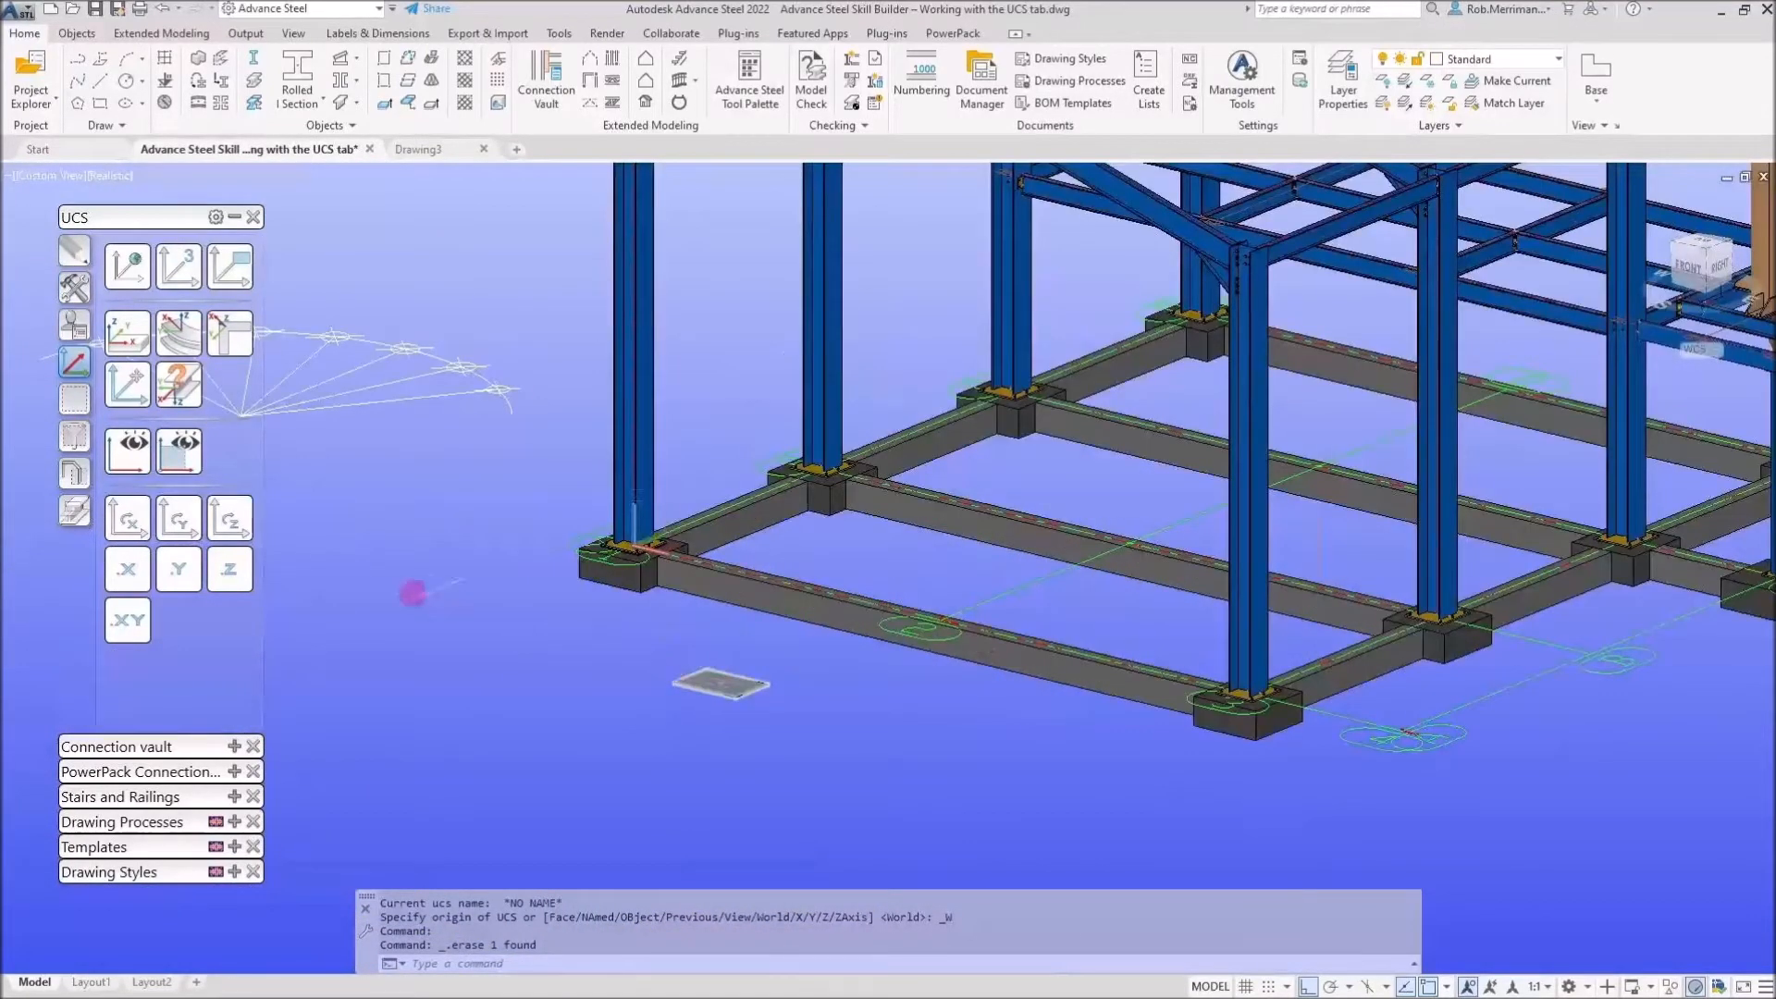
{"action": "left_click", "coordinate": [128, 384]}
{"action": "scroll", "coordinate": [728, 672], "scroll_direction": "up", "scroll_amount": 2}
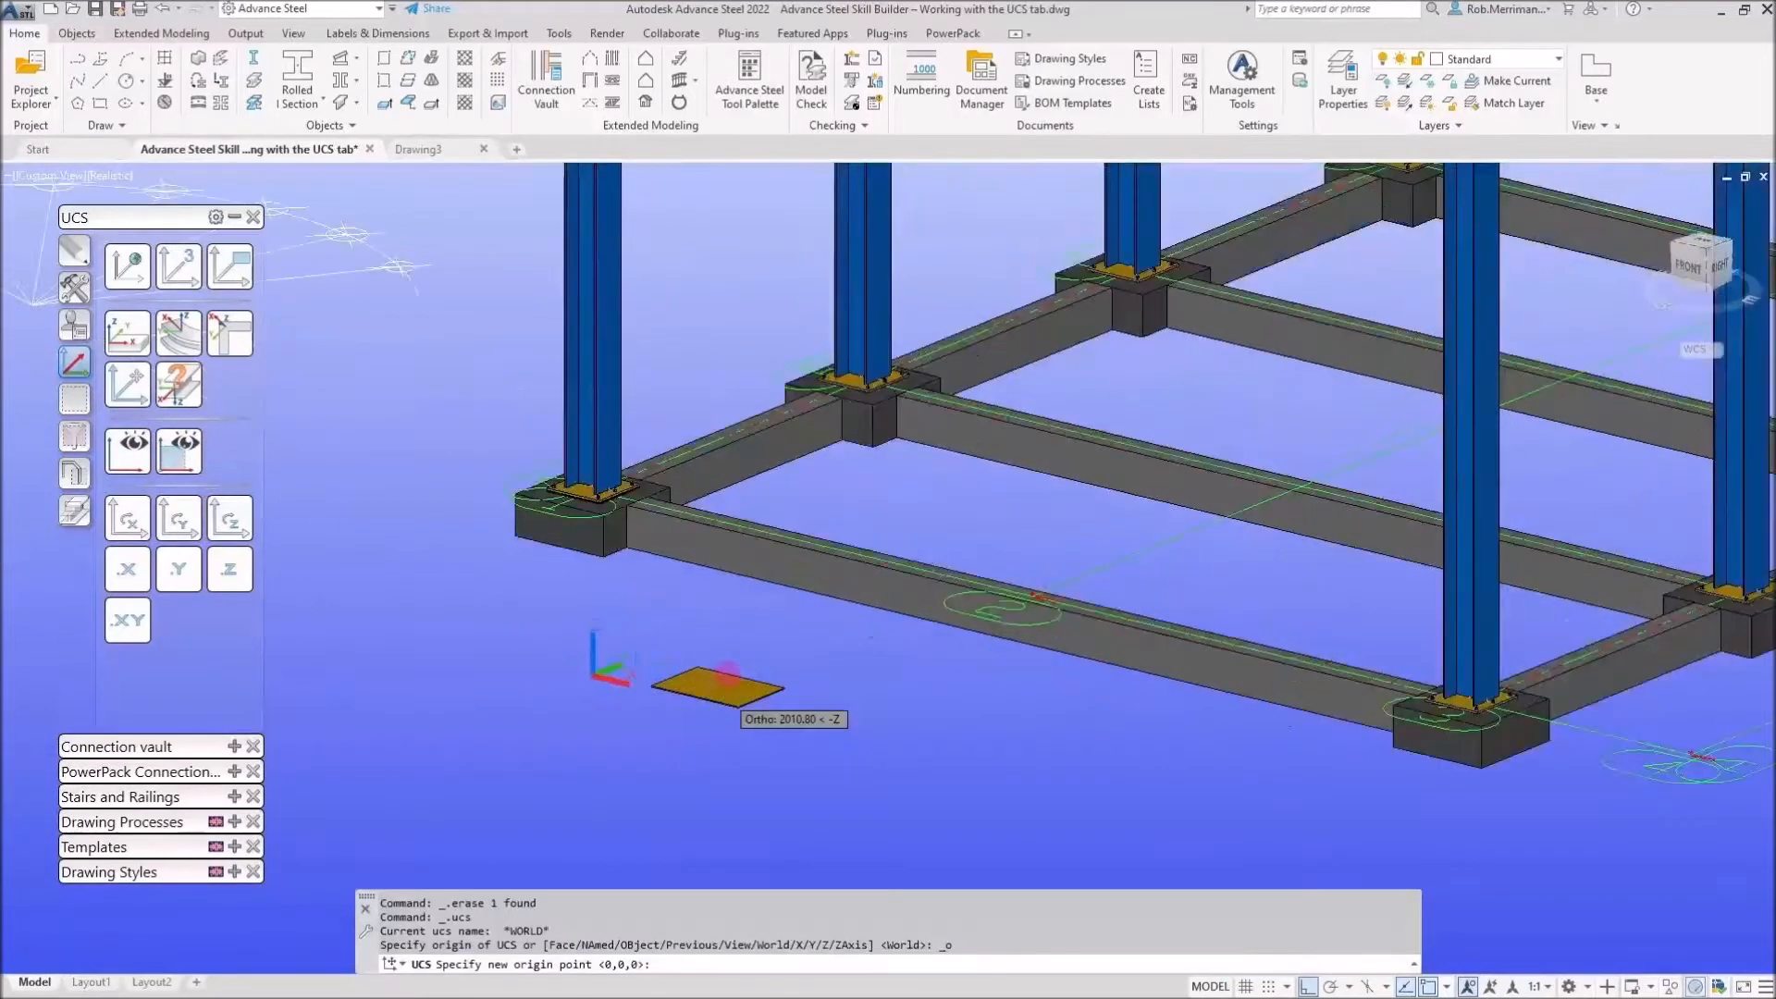
{"action": "scroll", "coordinate": [728, 673], "scroll_direction": "up", "scroll_amount": 5}
{"action": "scroll", "coordinate": [837, 663], "scroll_direction": "down", "scroll_amount": 3}
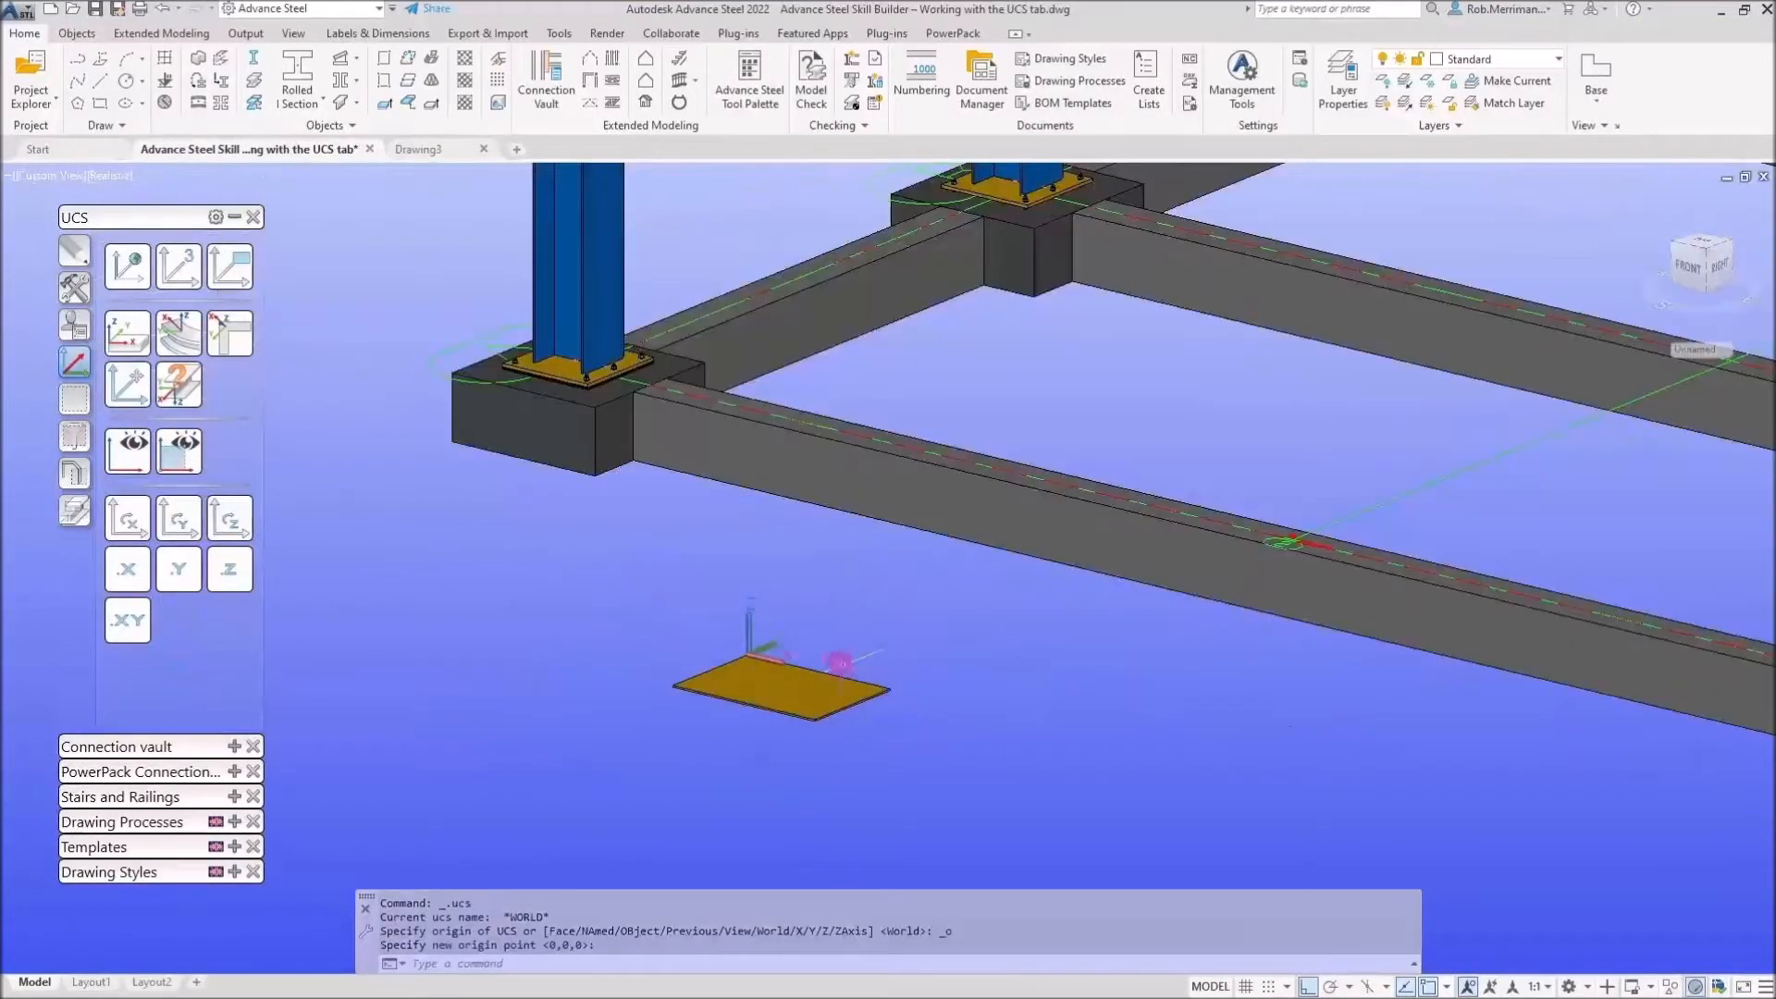
{"action": "scroll", "coordinate": [872, 635], "scroll_direction": "up", "scroll_amount": 1}
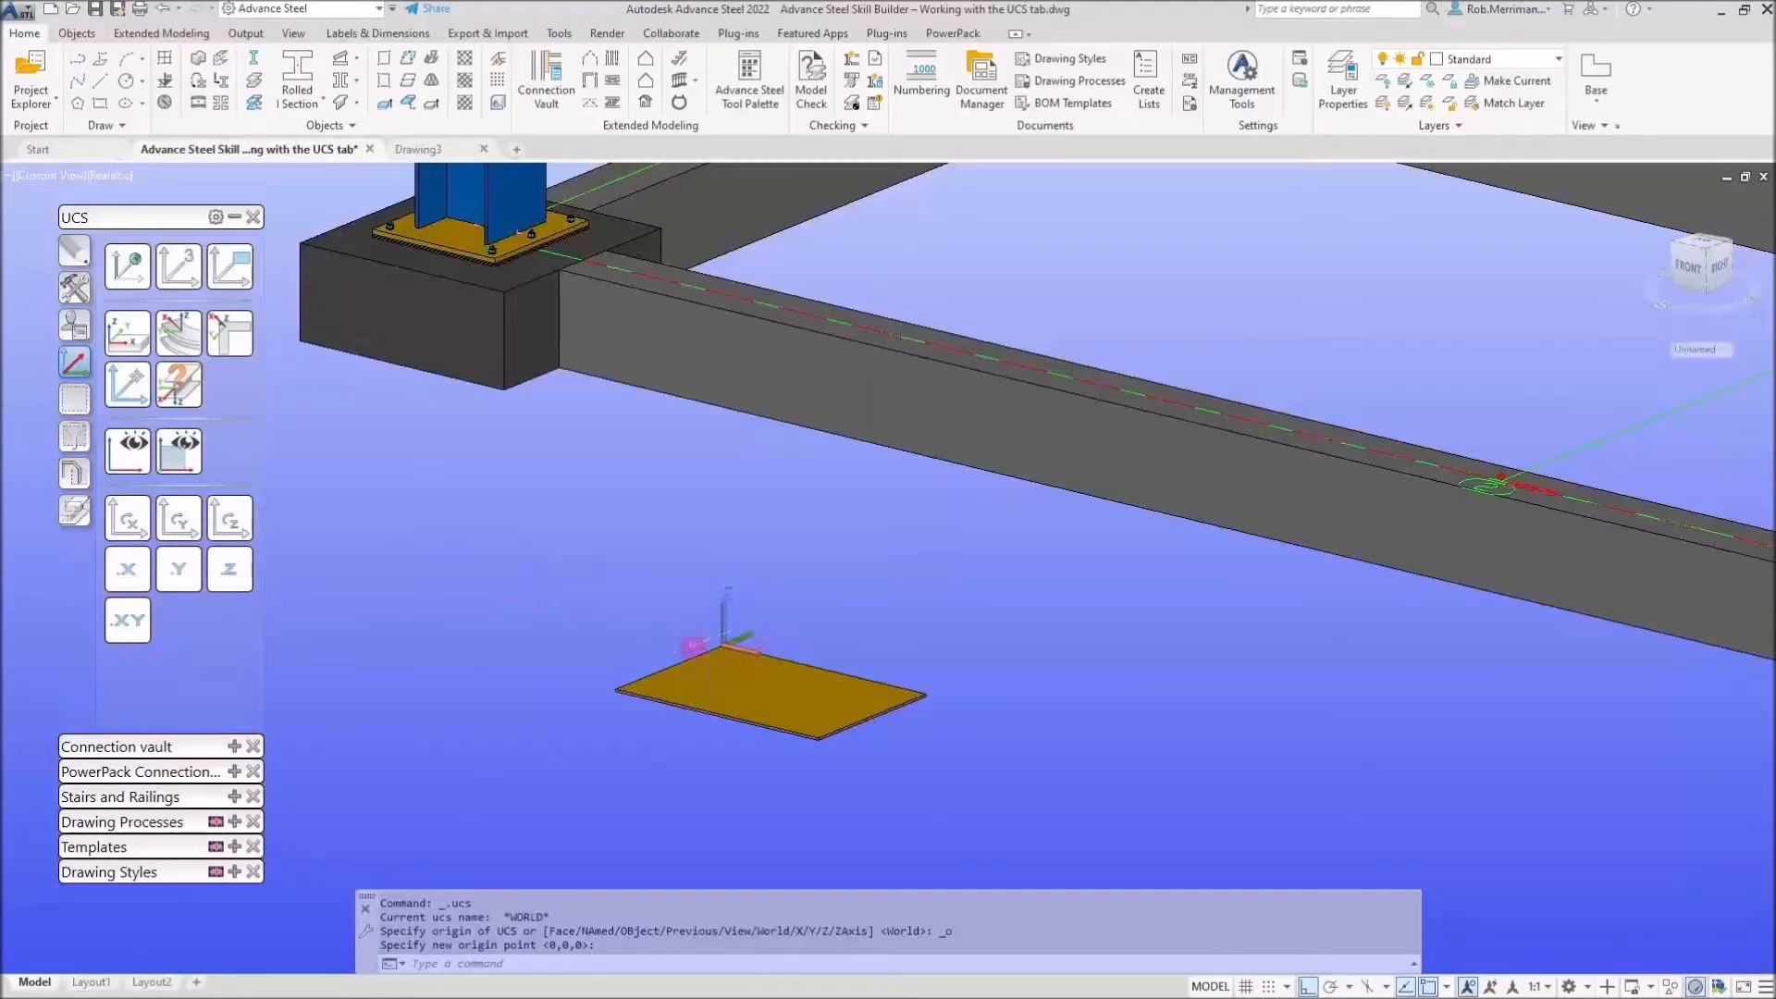
Rotate the UCS about its X axis so its XY plane stands vertical along the ground plate's back edge
{"action": "left_click", "coordinate": [139, 525]}
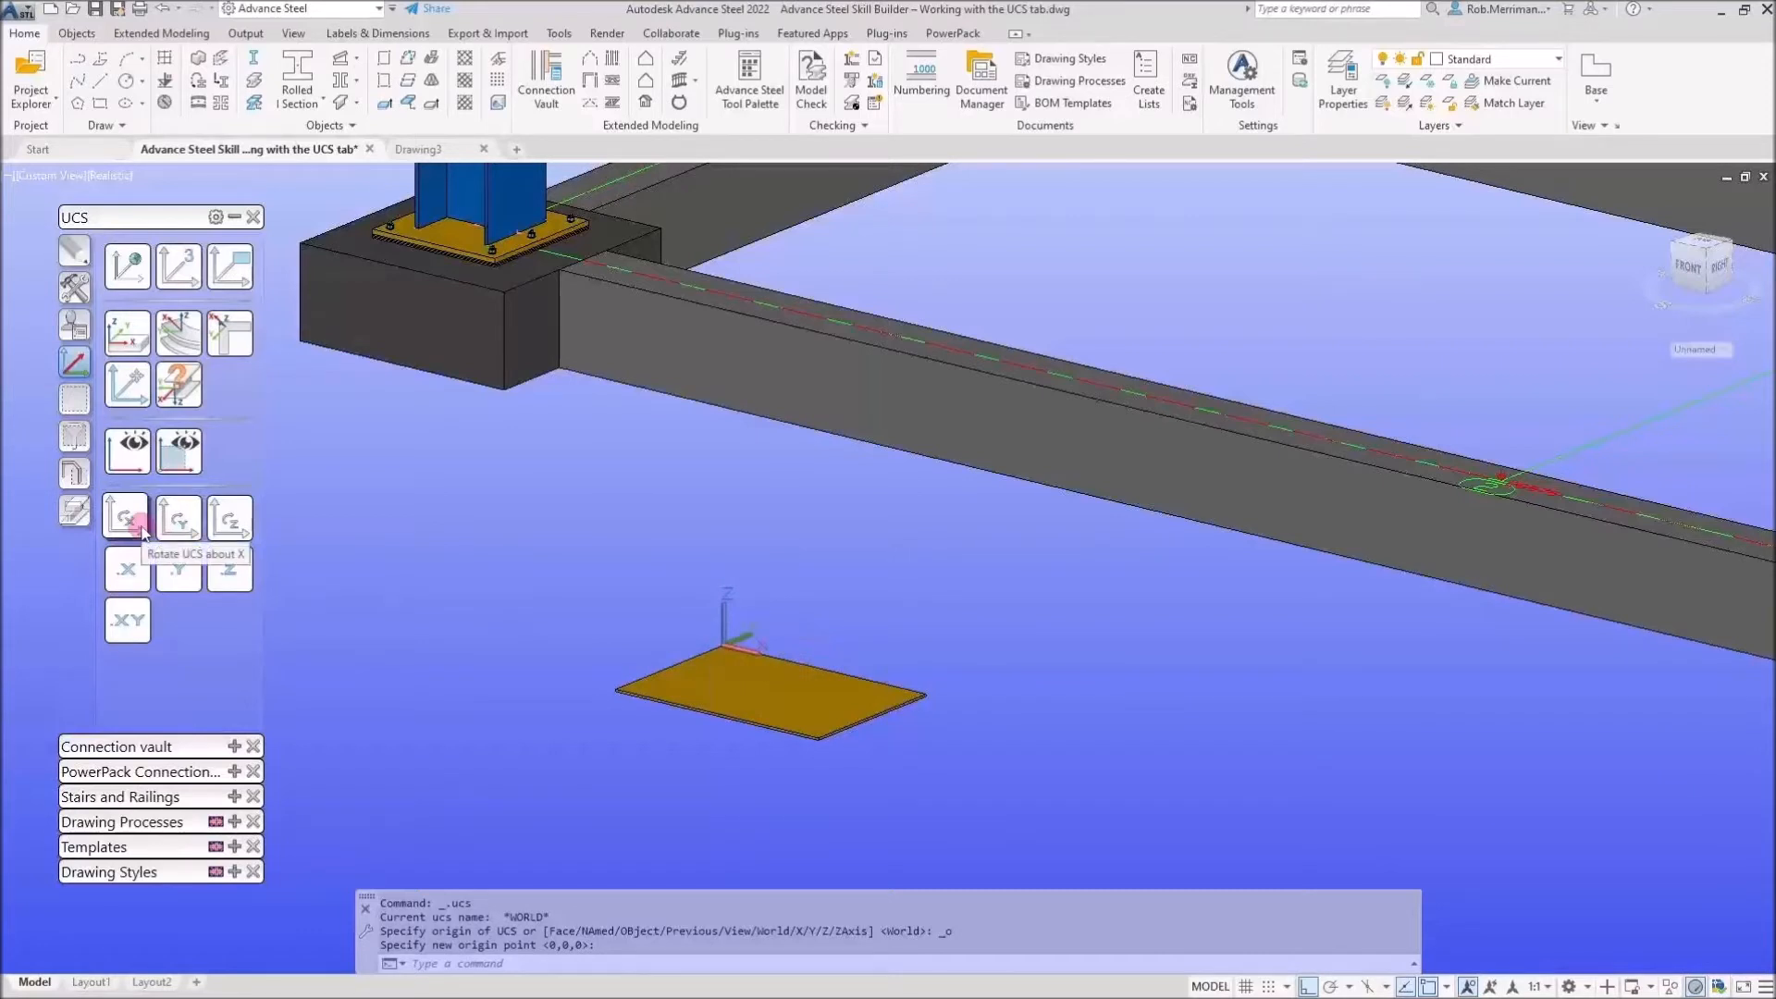
{"action": "left_click", "coordinate": [128, 525]}
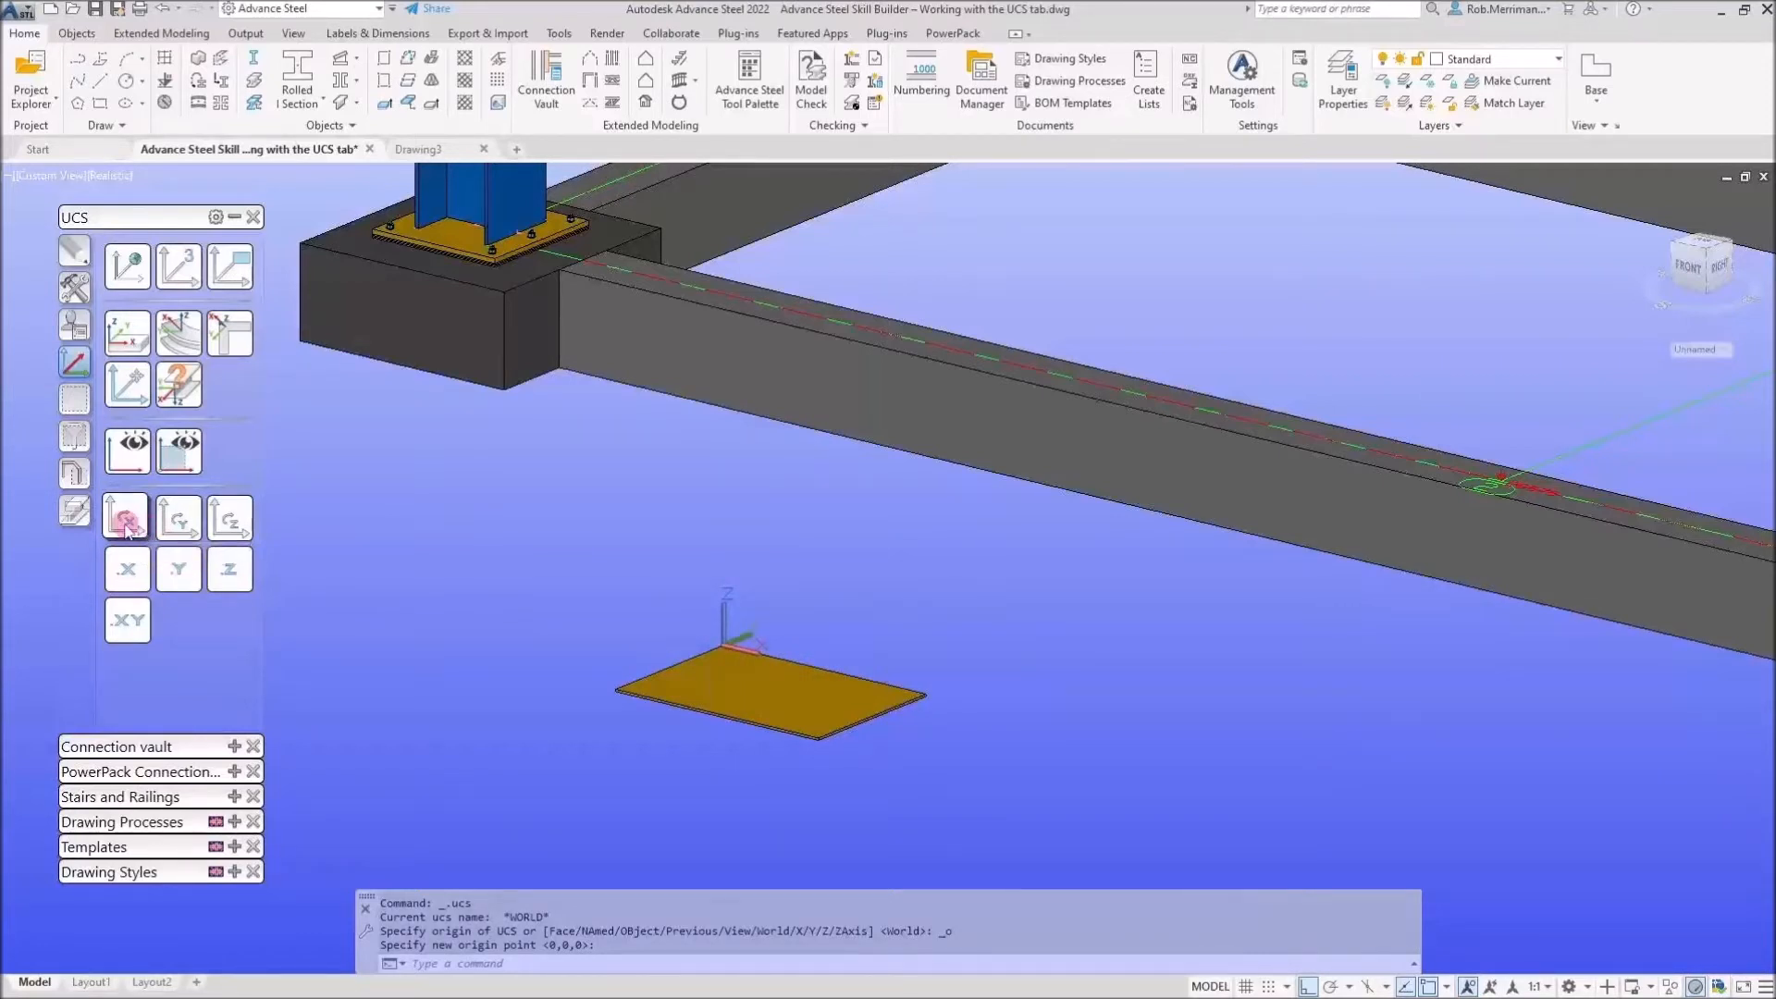
{"action": "left_click", "coordinate": [128, 524]}
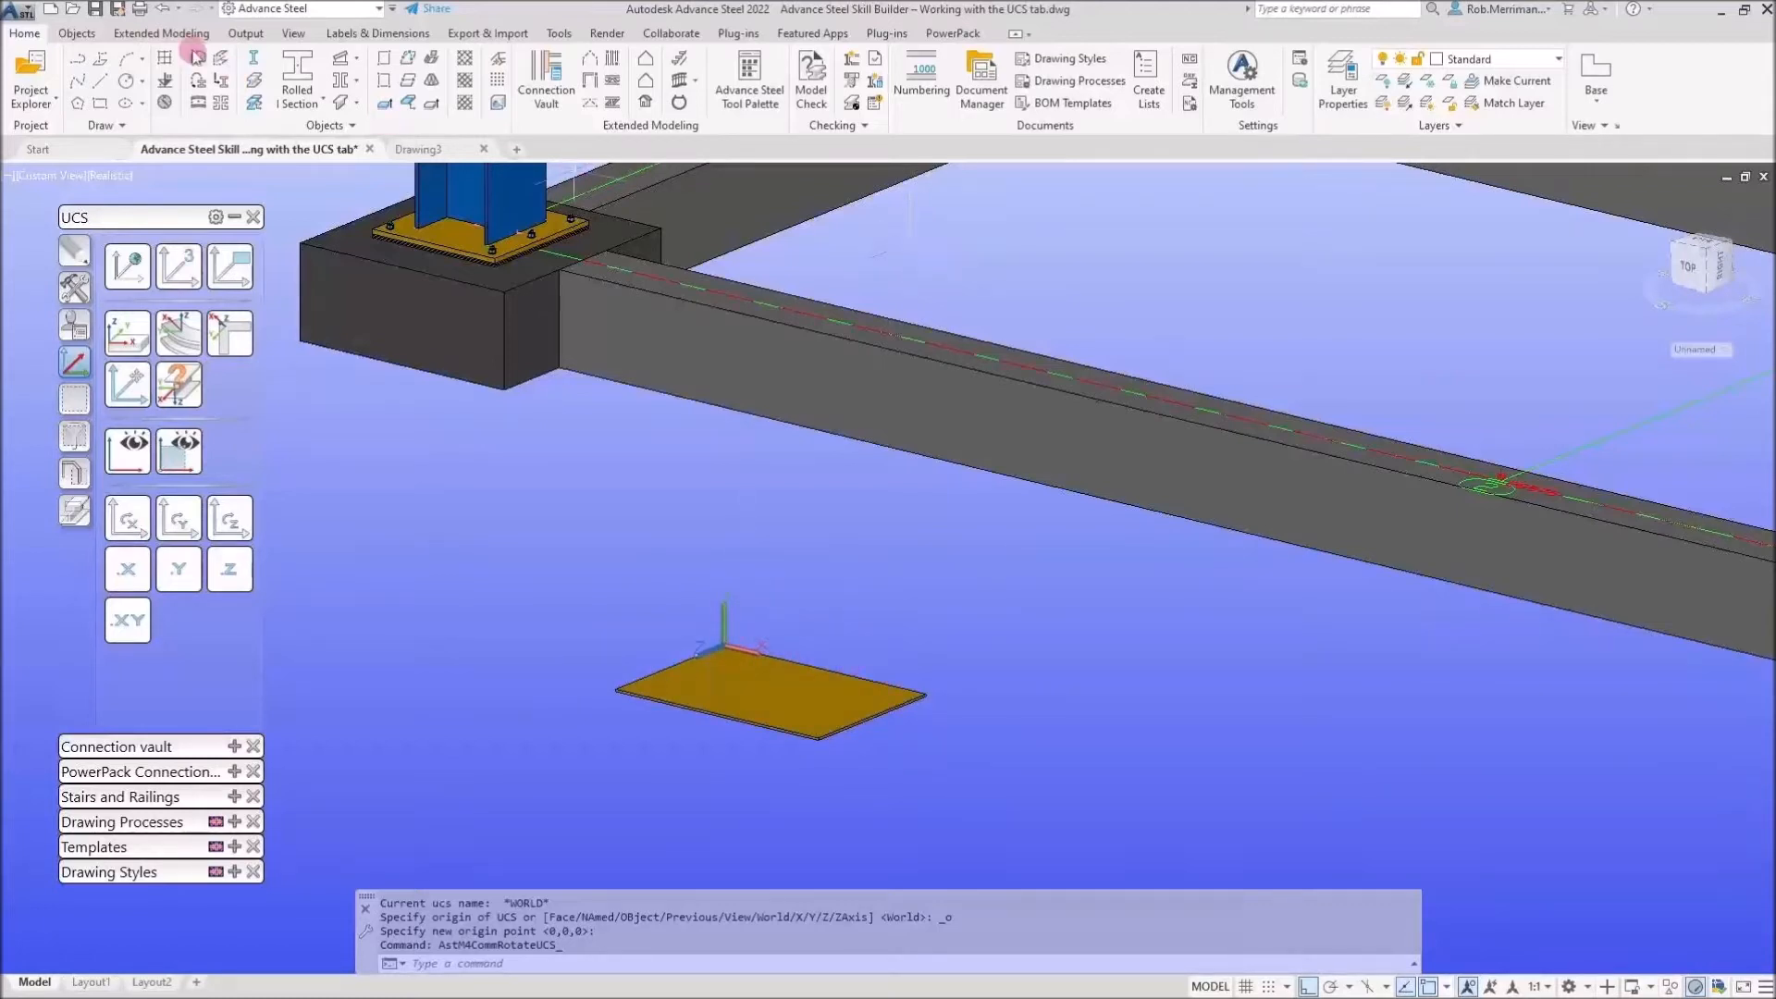
Create a vertical rectangular plate about 578 mm high along the ground plate's back edge, from the UCS origin diagonally upward, keeping its default properties
{"action": "left_click", "coordinate": [76, 33]}
{"action": "left_click", "coordinate": [831, 103]}
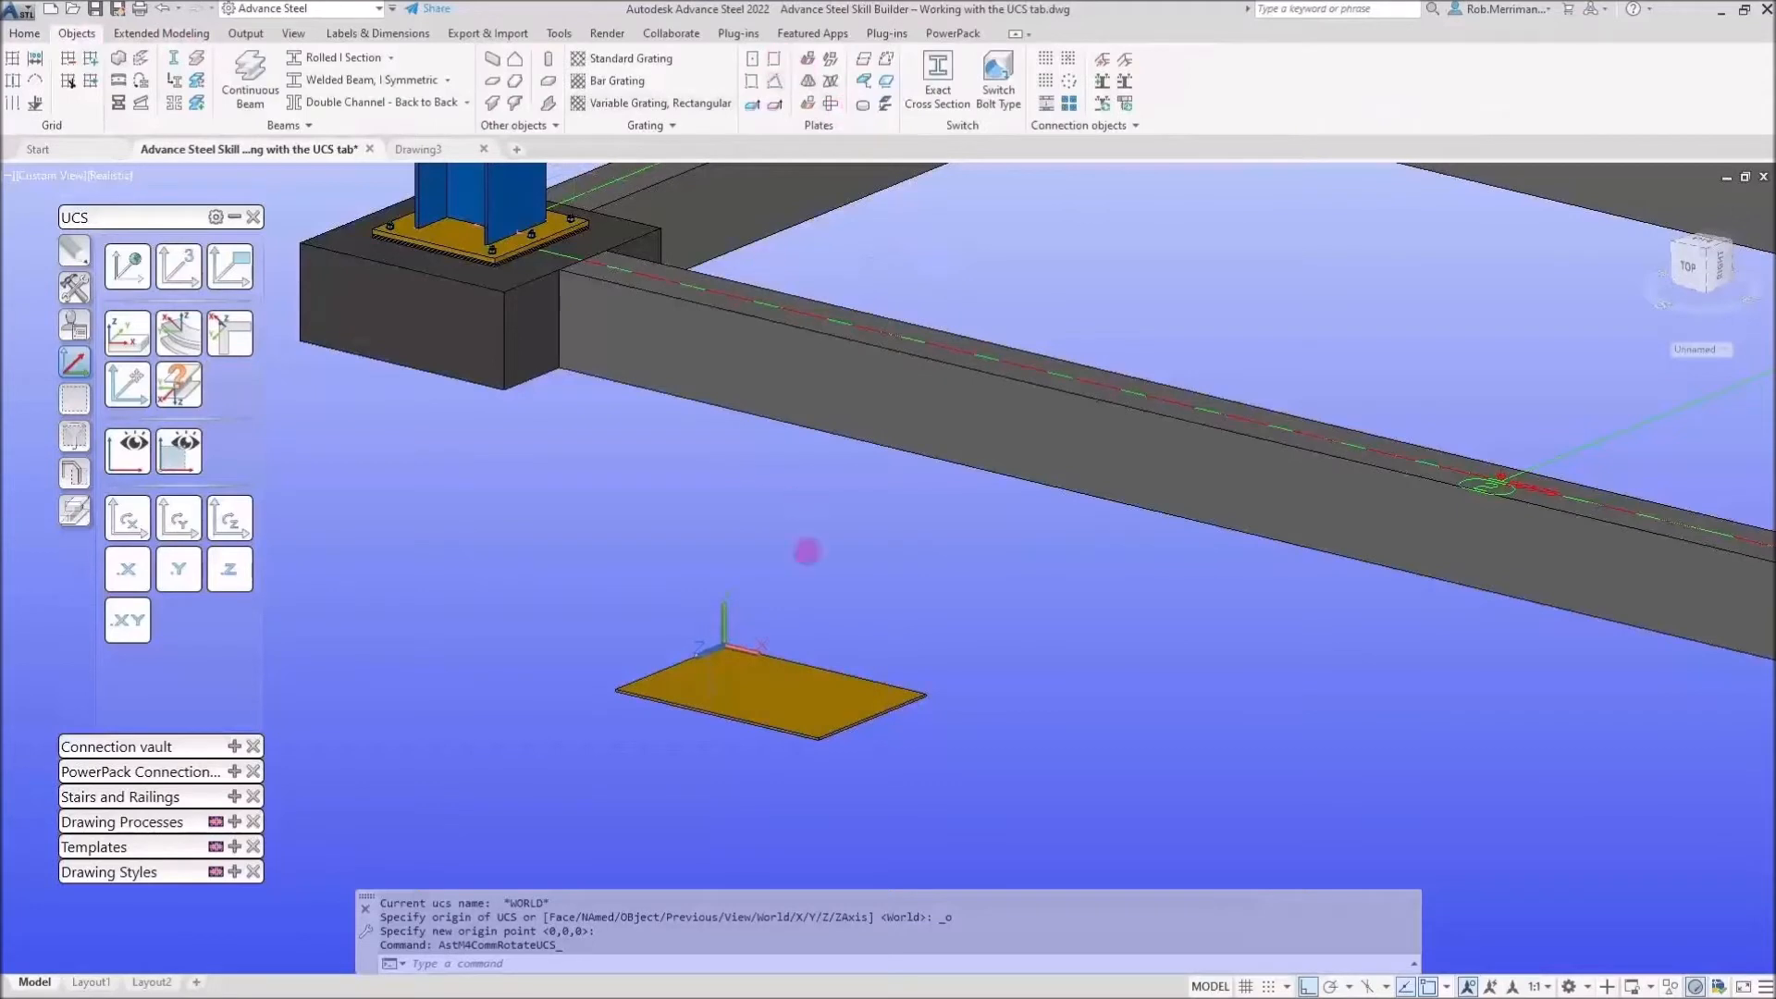
{"action": "left_click", "coordinate": [717, 647]}
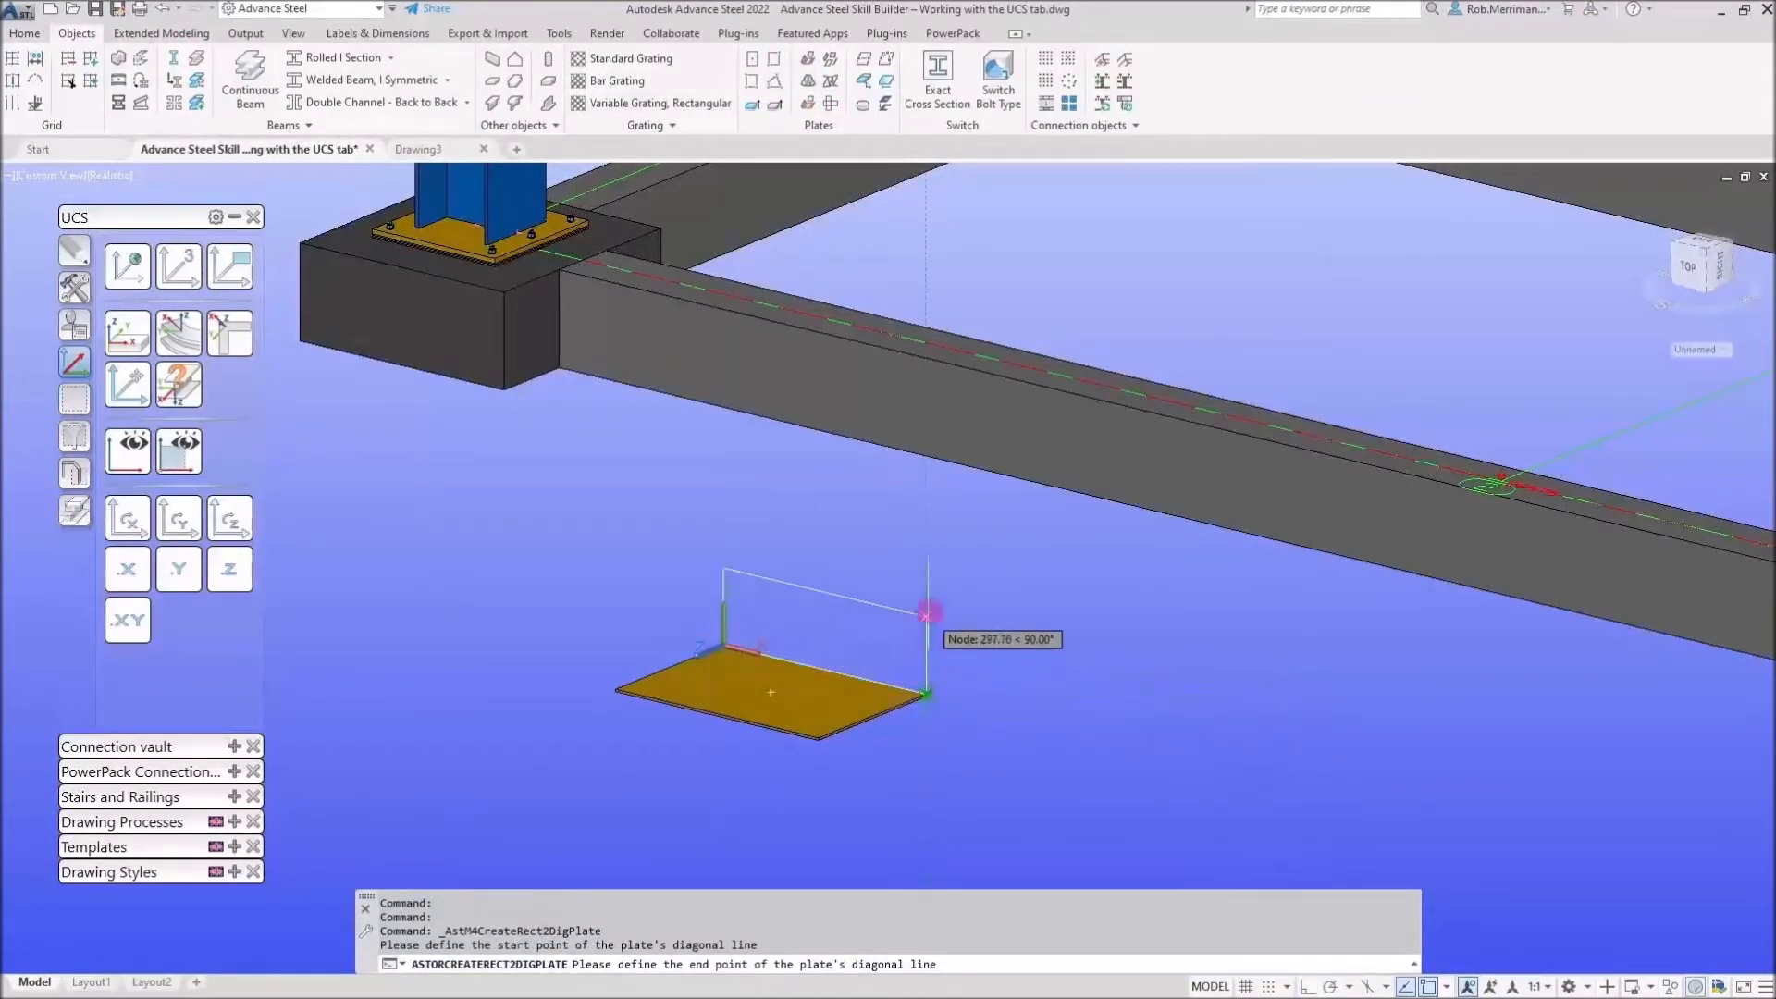
{"action": "left_click", "coordinate": [926, 553]}
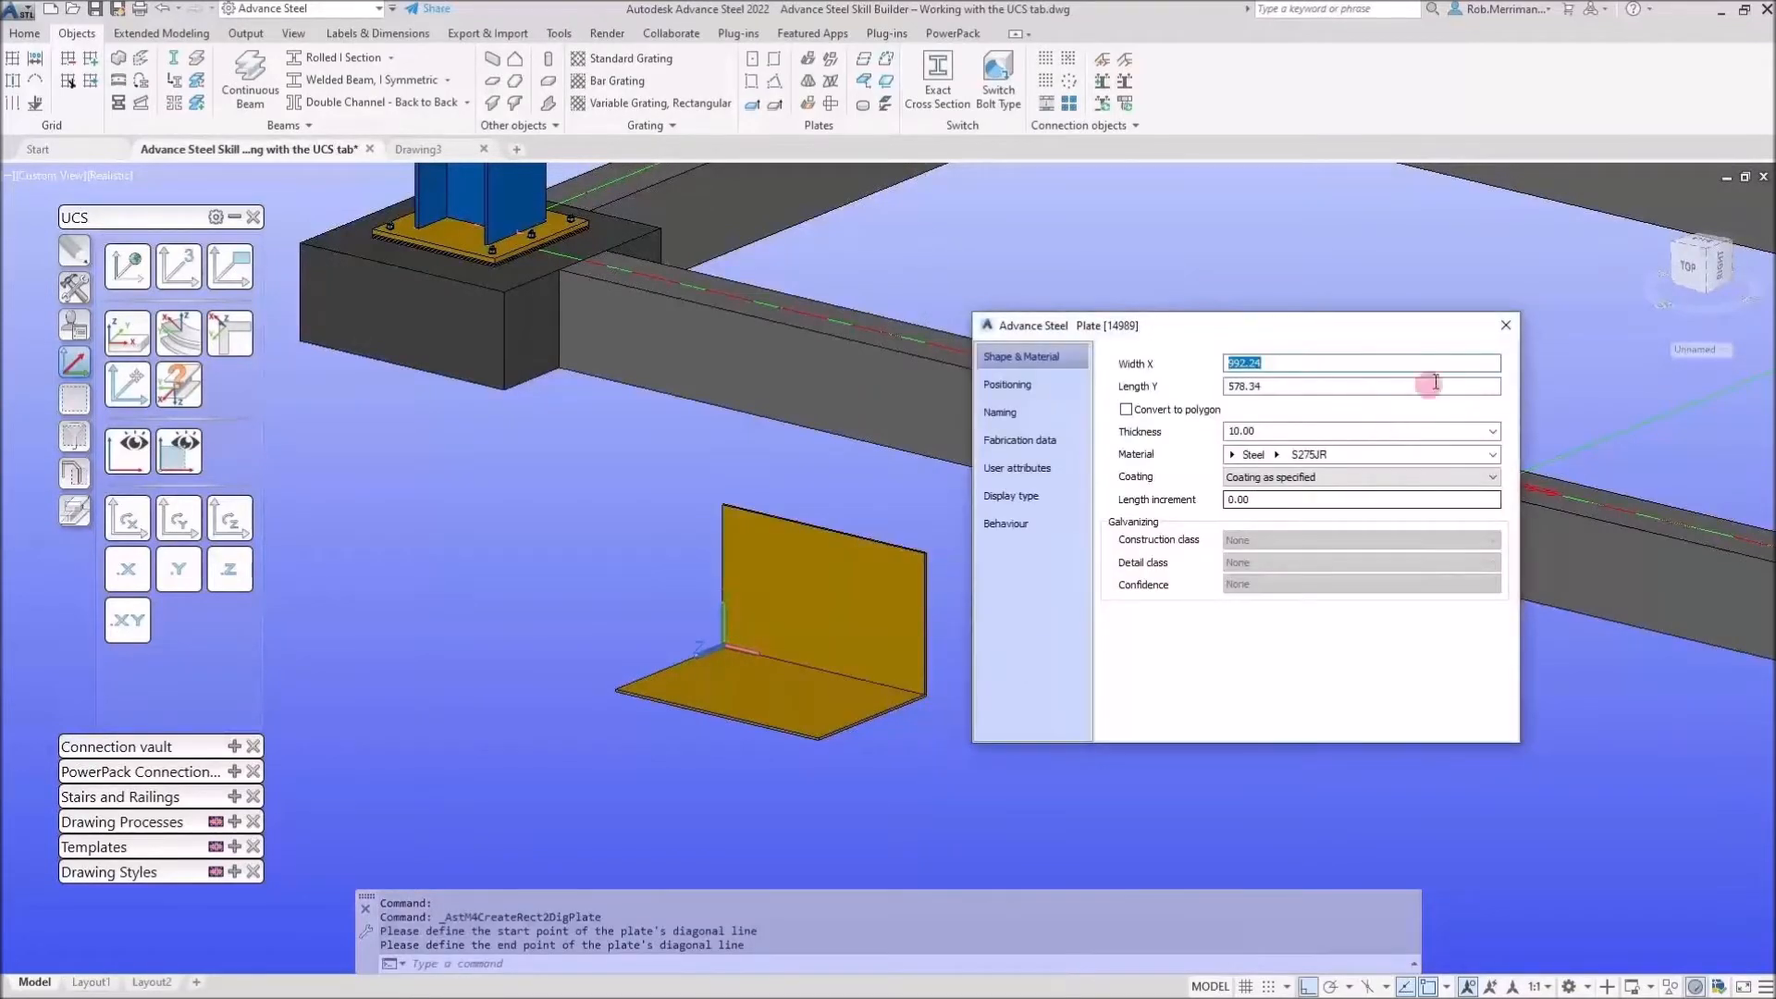
{"action": "left_click", "coordinate": [1505, 324]}
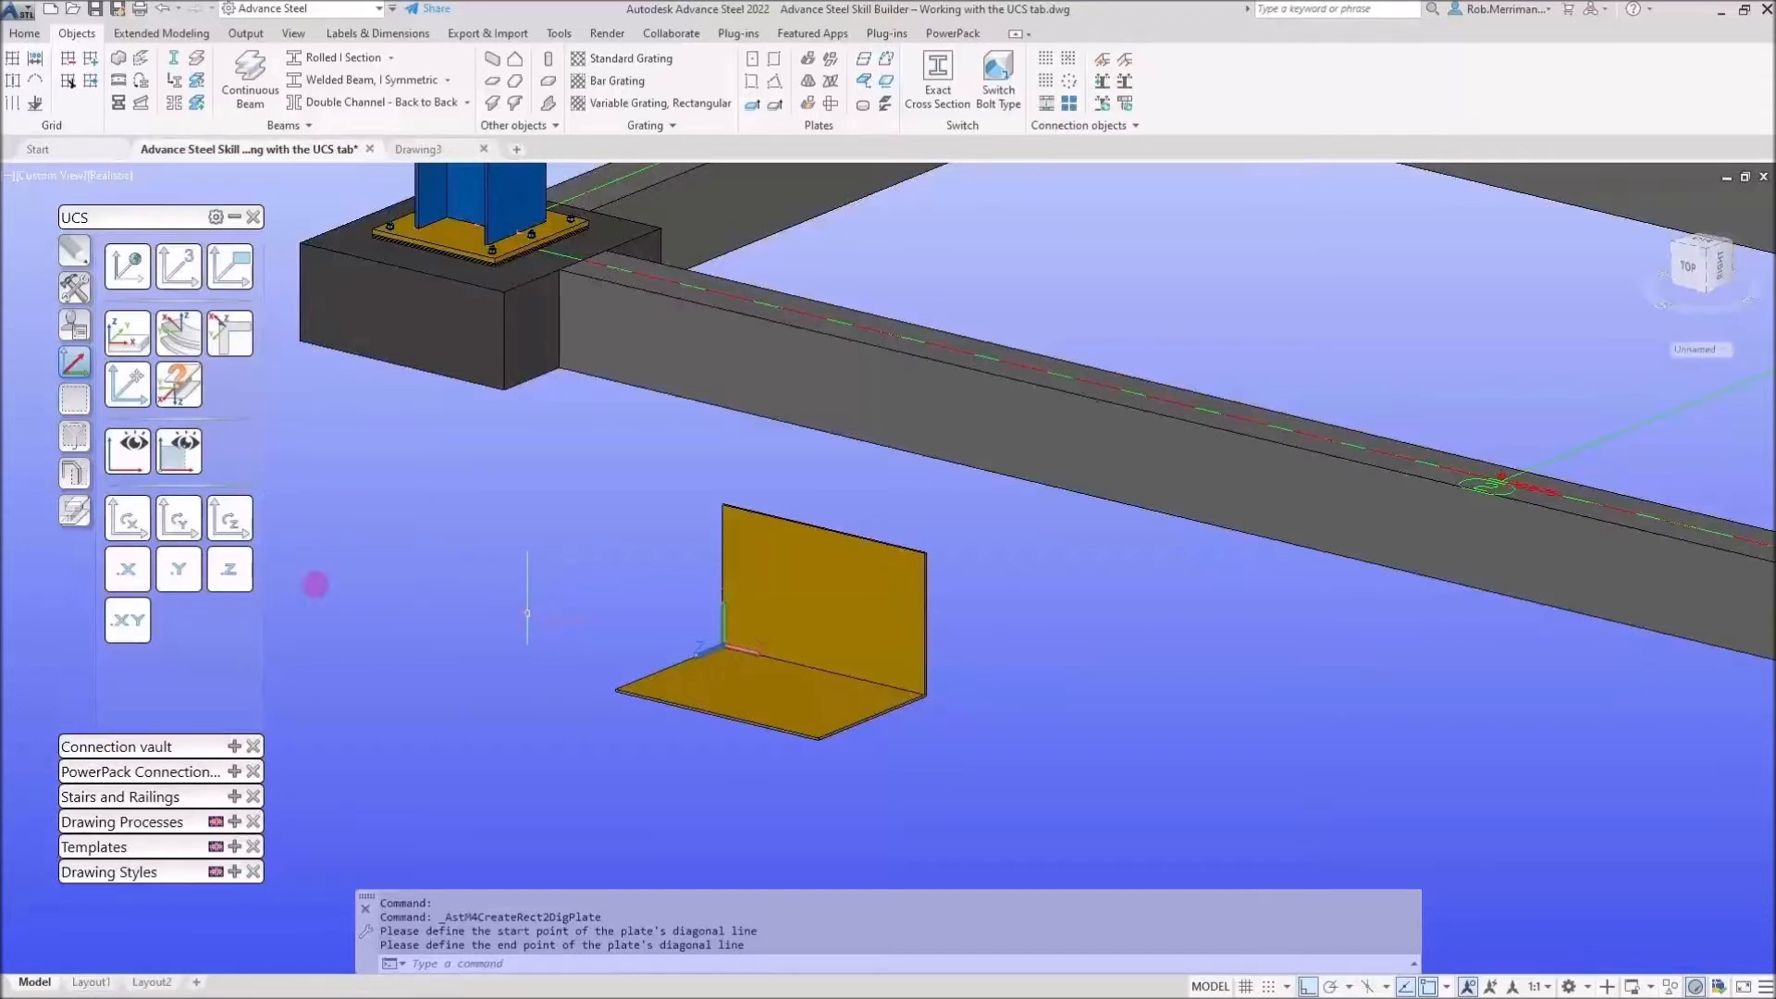
Rotate the UCS about Y and create a rectangular plate from the ground plate's free side corner to the top of the vertical plate at the origin
{"action": "left_click", "coordinate": [181, 520]}
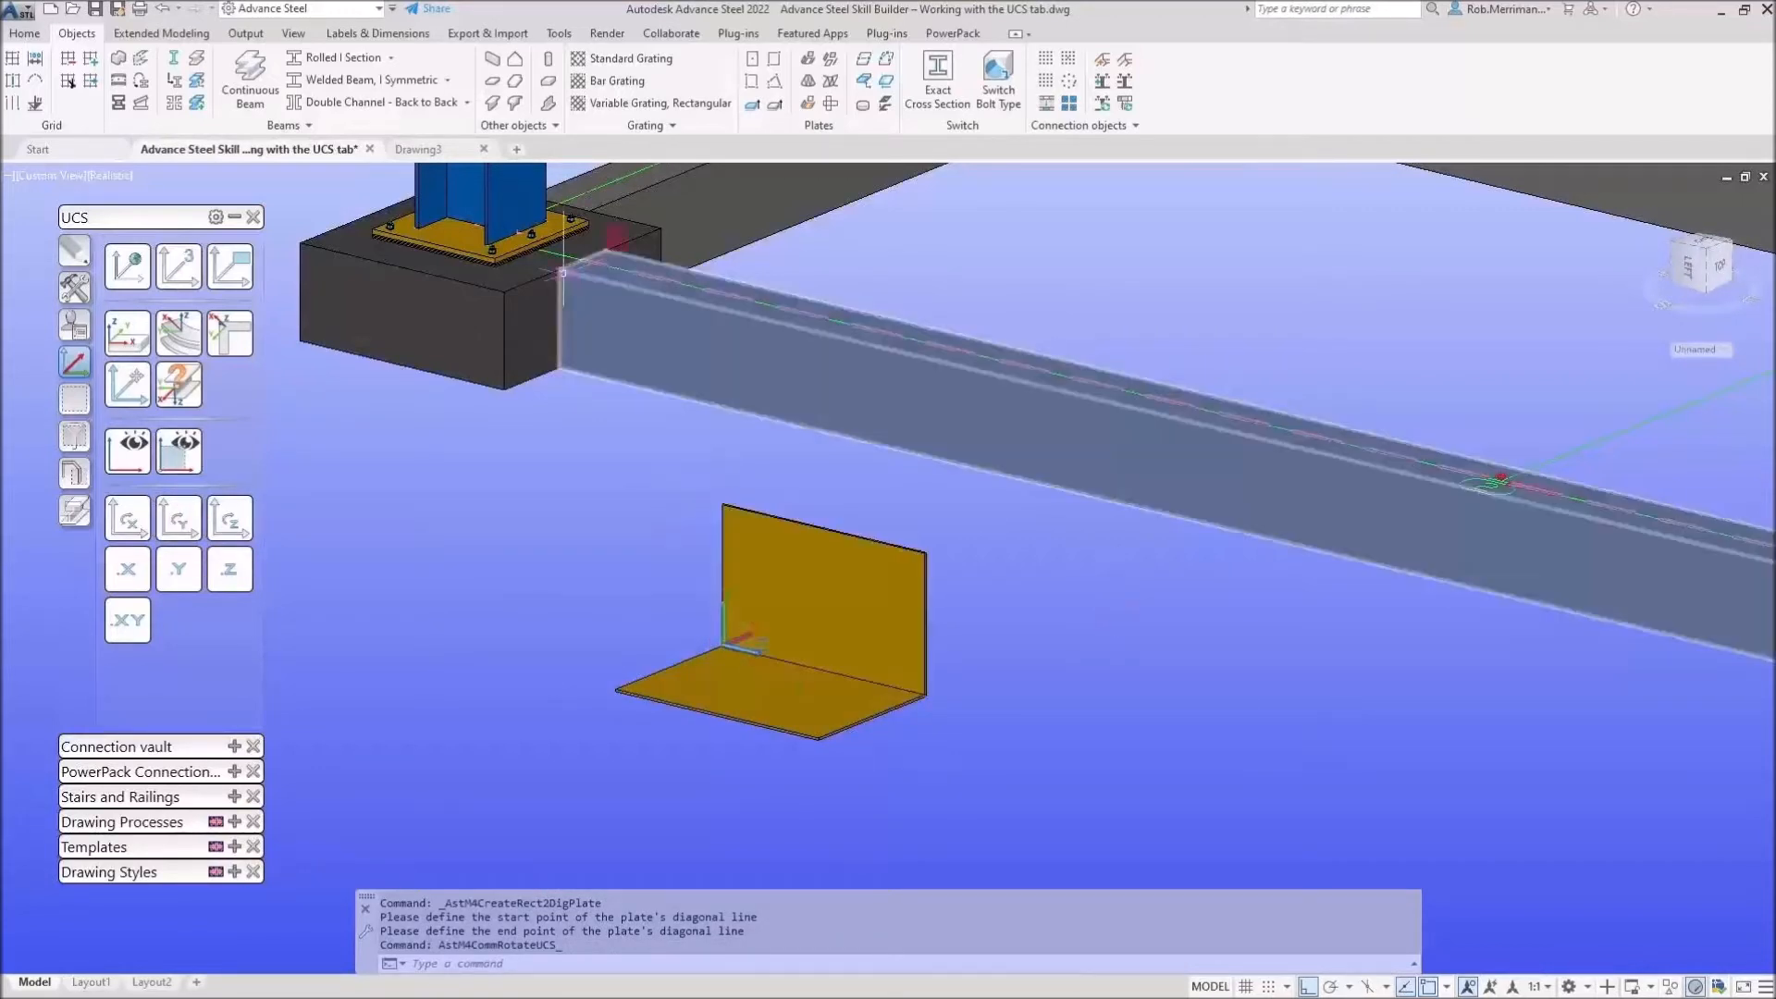
{"action": "left_click", "coordinate": [773, 61]}
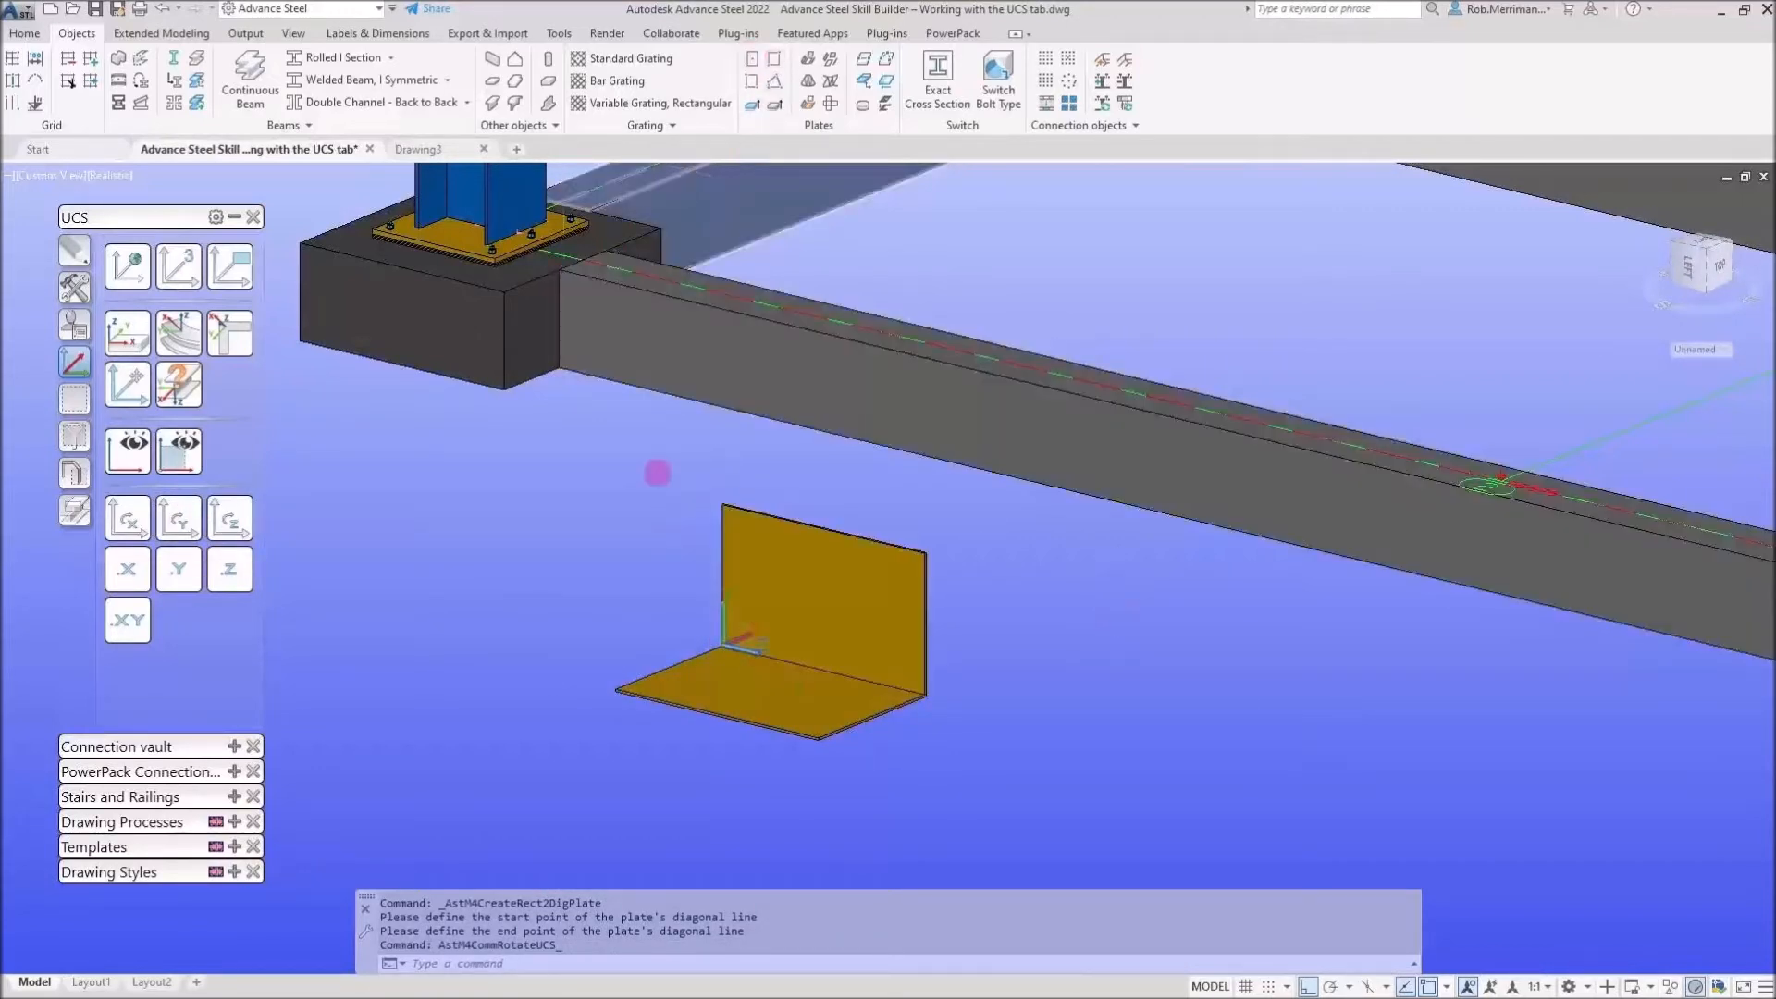
{"action": "left_click", "coordinate": [616, 688]}
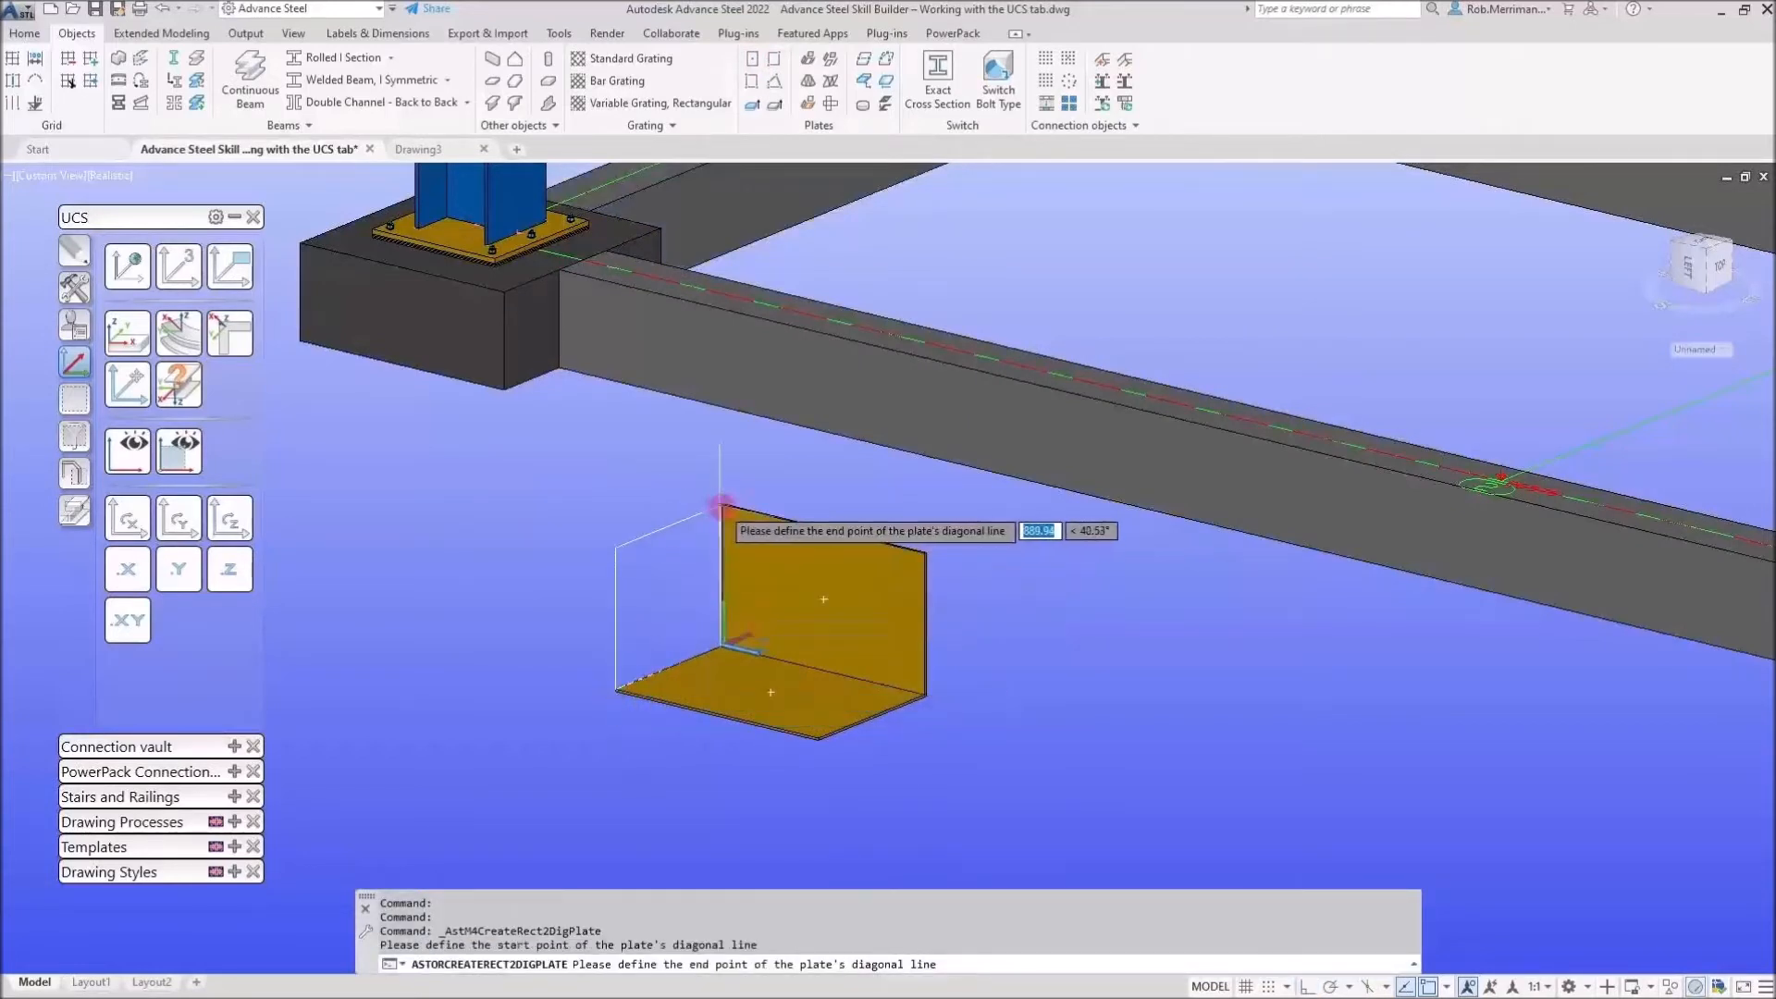
{"action": "left_click", "coordinate": [722, 505]}
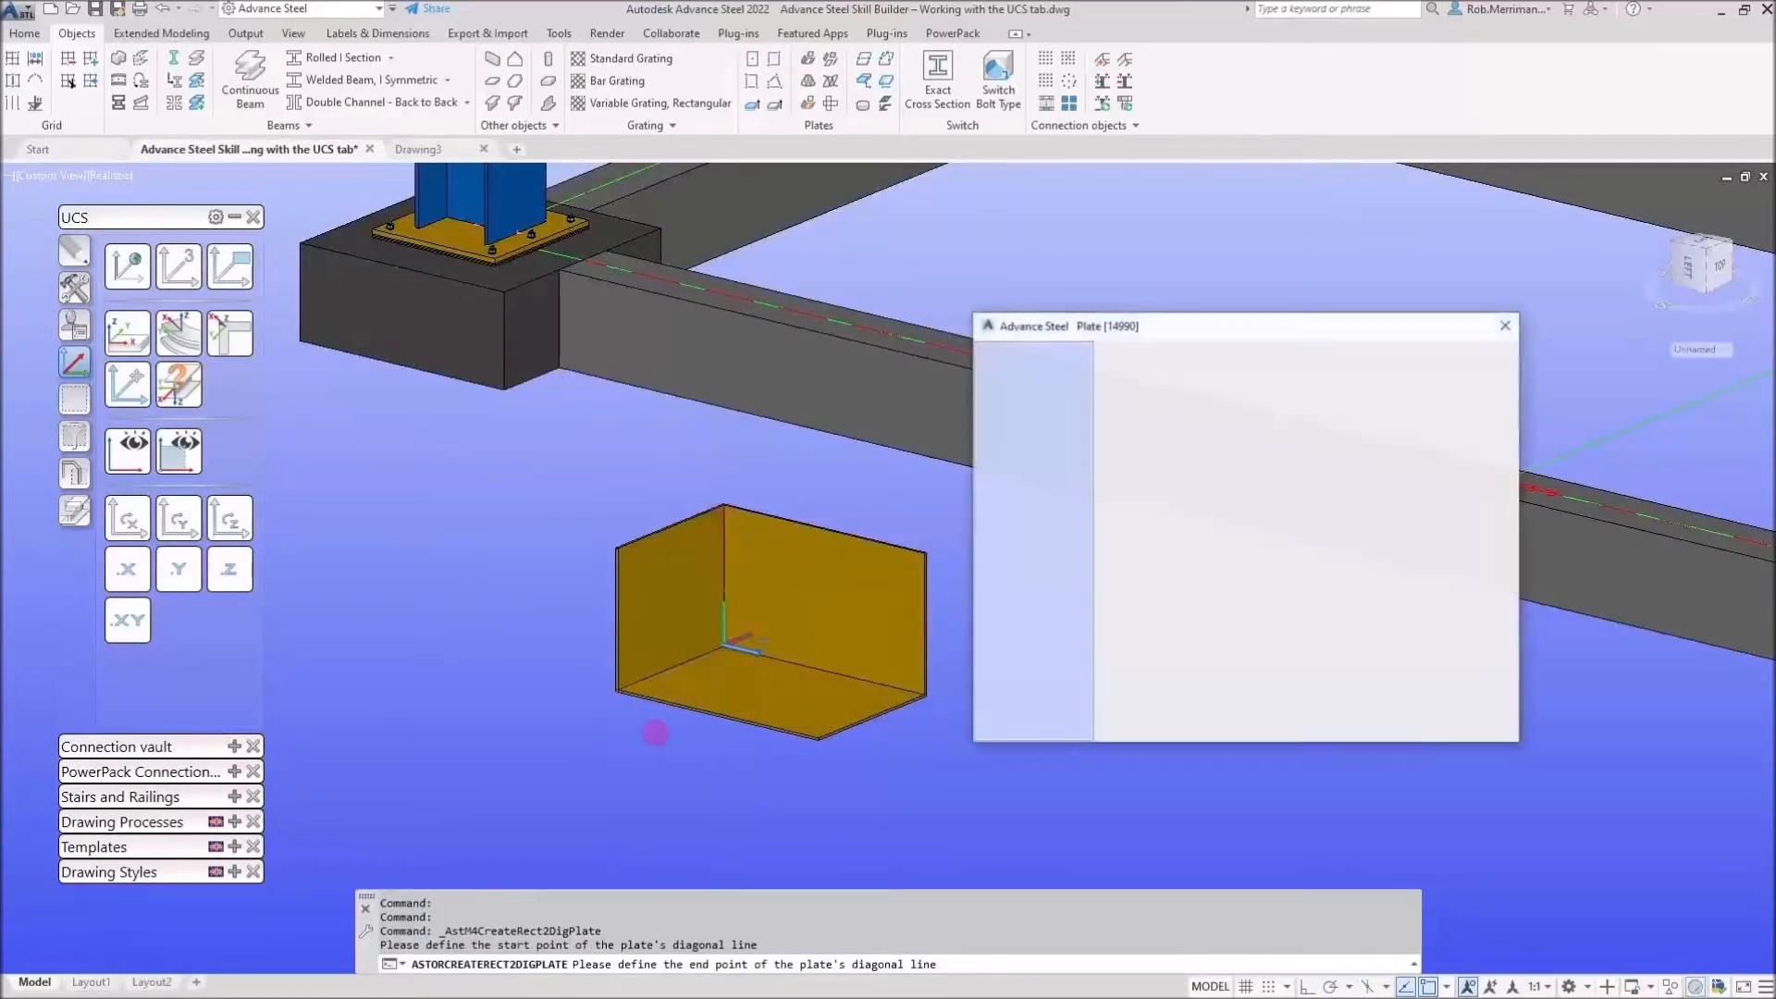
{"action": "left_click", "coordinate": [1505, 324]}
{"action": "middle_click_drag", "start_coordinate": [805, 567], "coordinate": [770, 606], "text": "shift"}
{"action": "scroll", "coordinate": [467, 631], "scroll_direction": "up", "scroll_amount": 3}
{"action": "scroll", "coordinate": [749, 567], "scroll_direction": "down", "scroll_amount": 2}
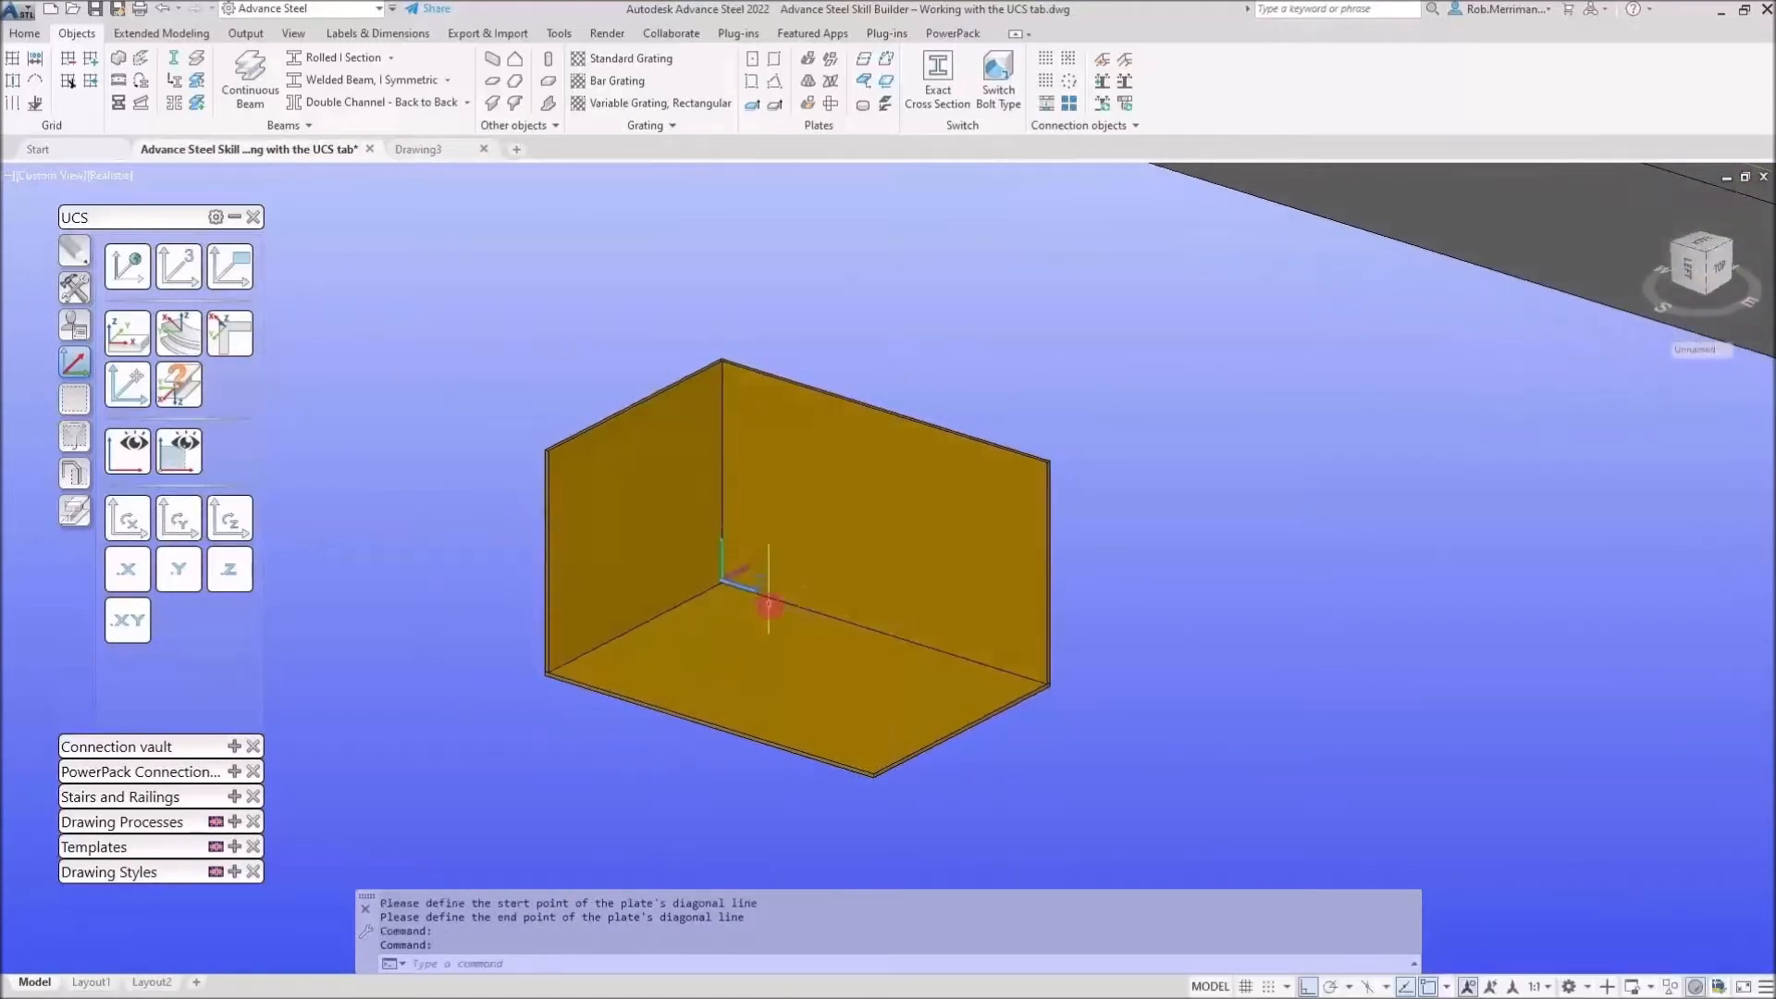
Create a rolled I-section beam from the end frame's ridge apex outward in line with the ridge, using the current rotated UCS and keeping its default properties
{"action": "scroll", "coordinate": [726, 703], "scroll_direction": "down", "scroll_amount": 10}
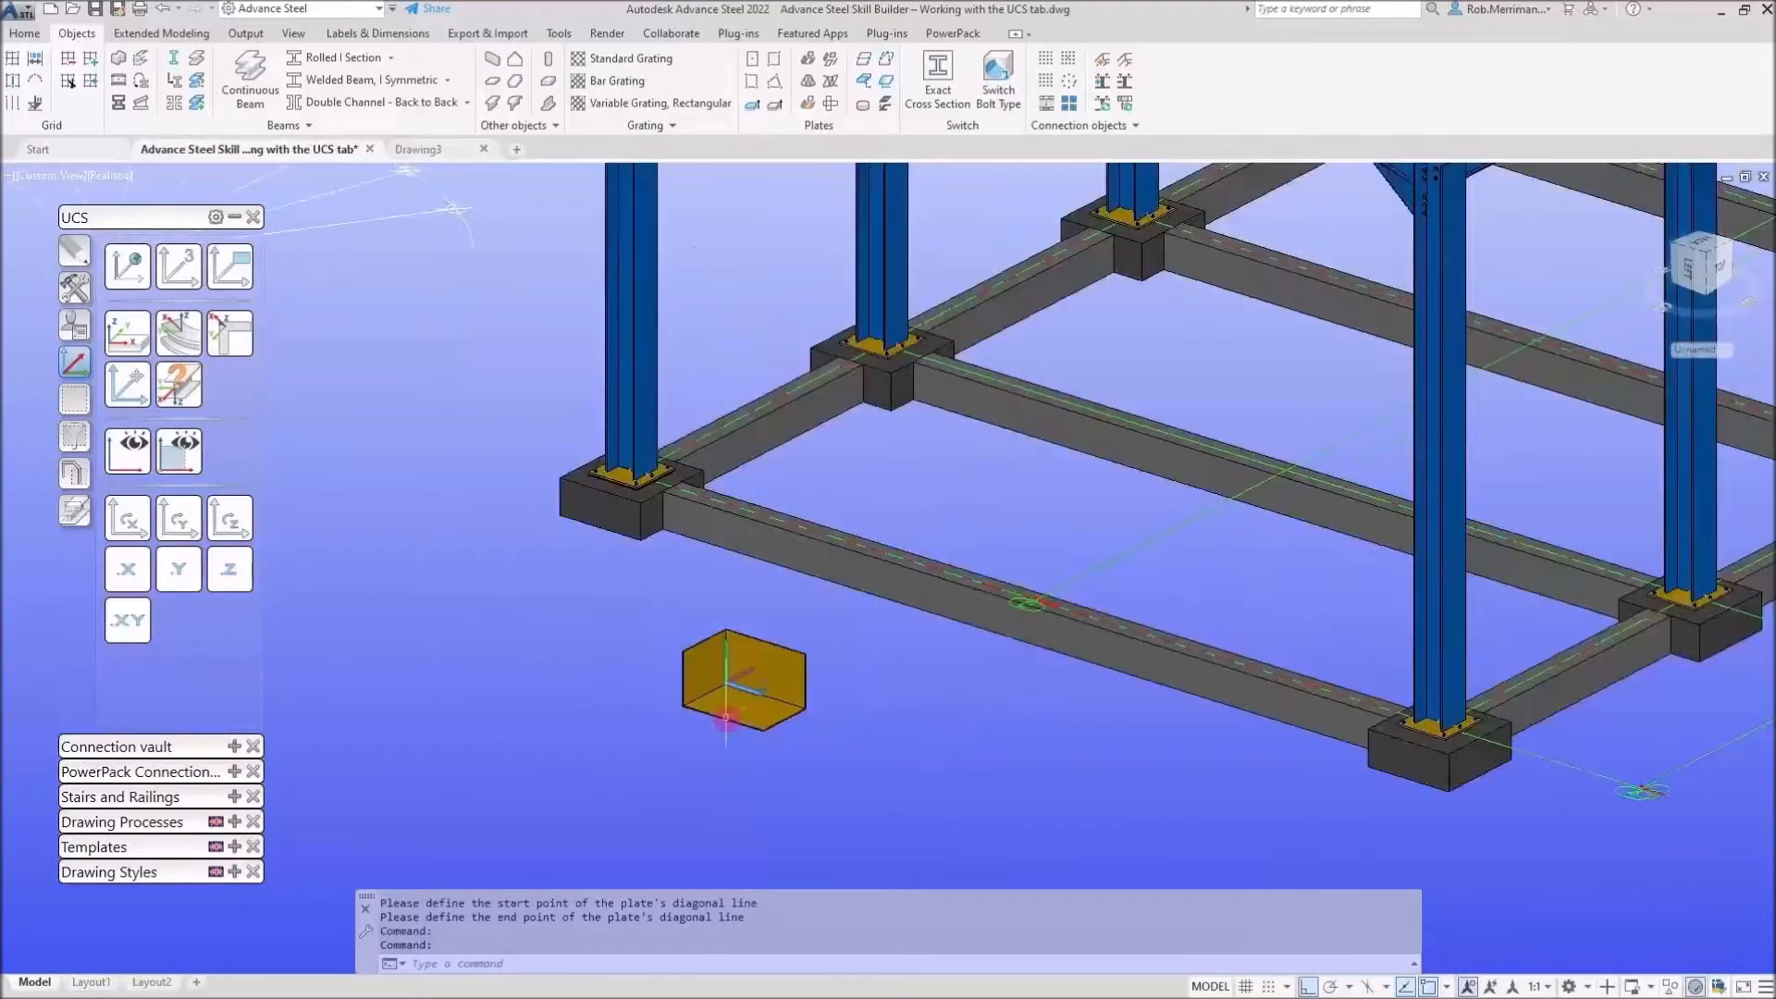
{"action": "scroll", "coordinate": [726, 717], "scroll_direction": "down", "scroll_amount": 5}
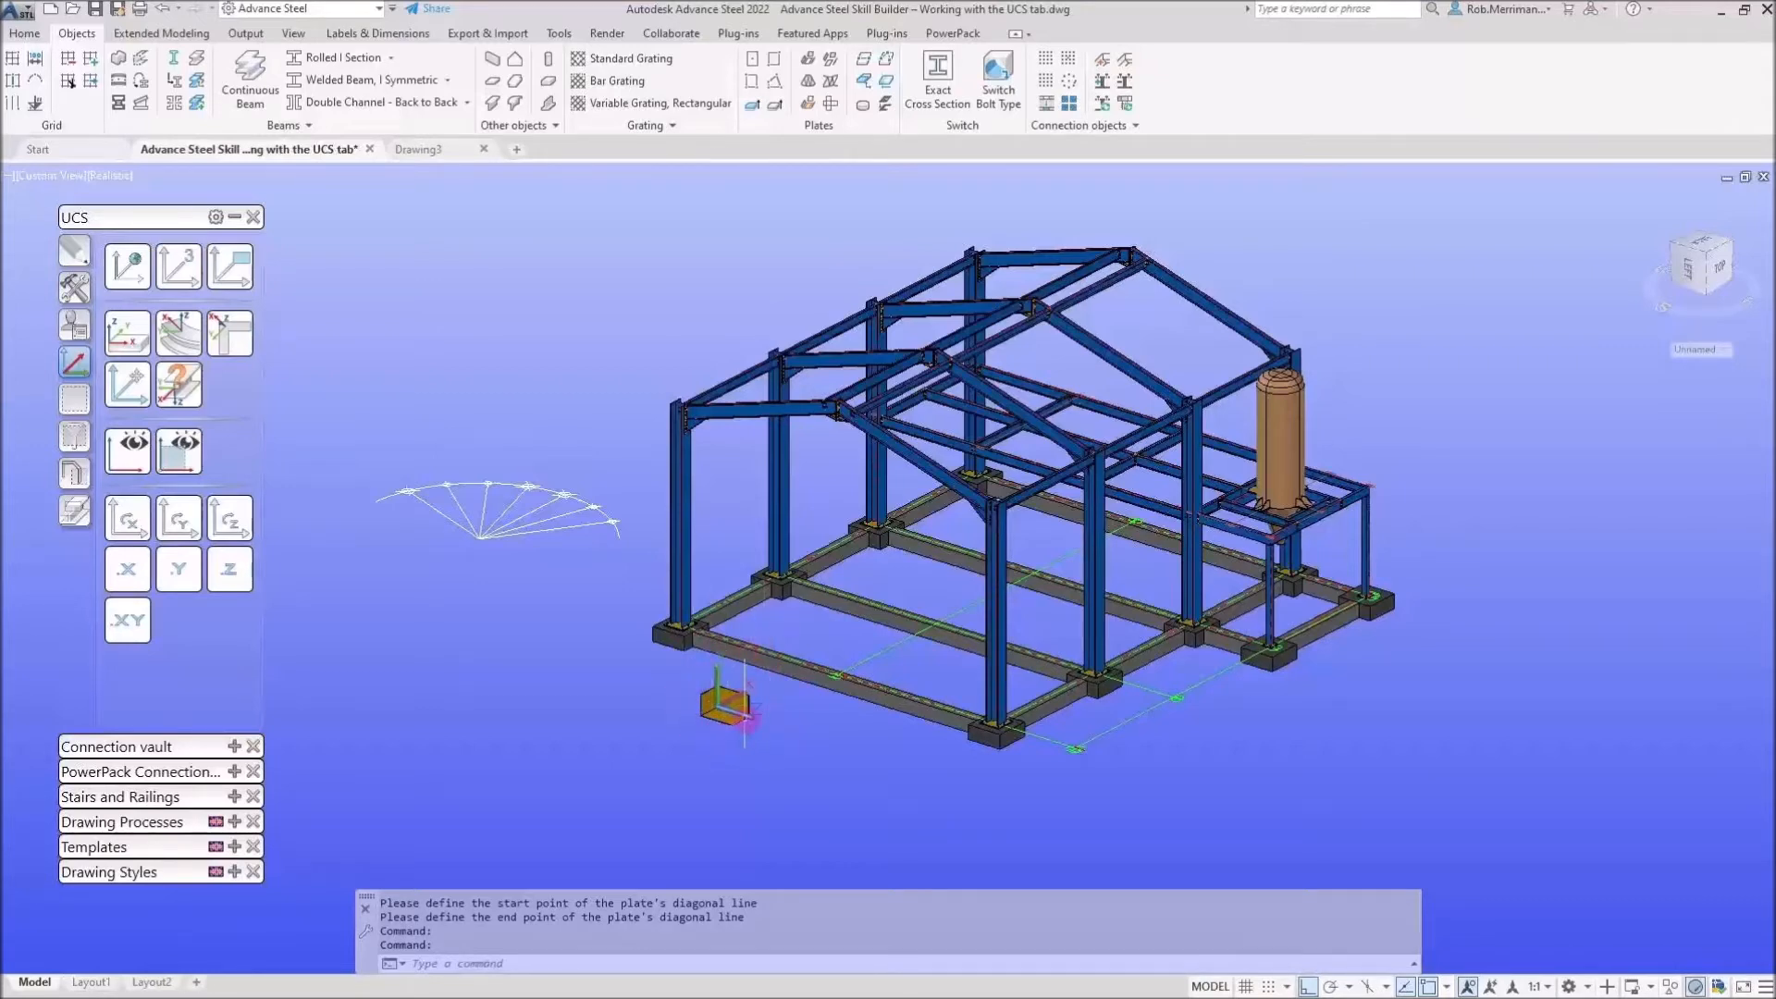
{"action": "scroll", "coordinate": [745, 713], "scroll_direction": "up", "scroll_amount": 2}
{"action": "scroll", "coordinate": [439, 664], "scroll_direction": "down", "scroll_amount": 2}
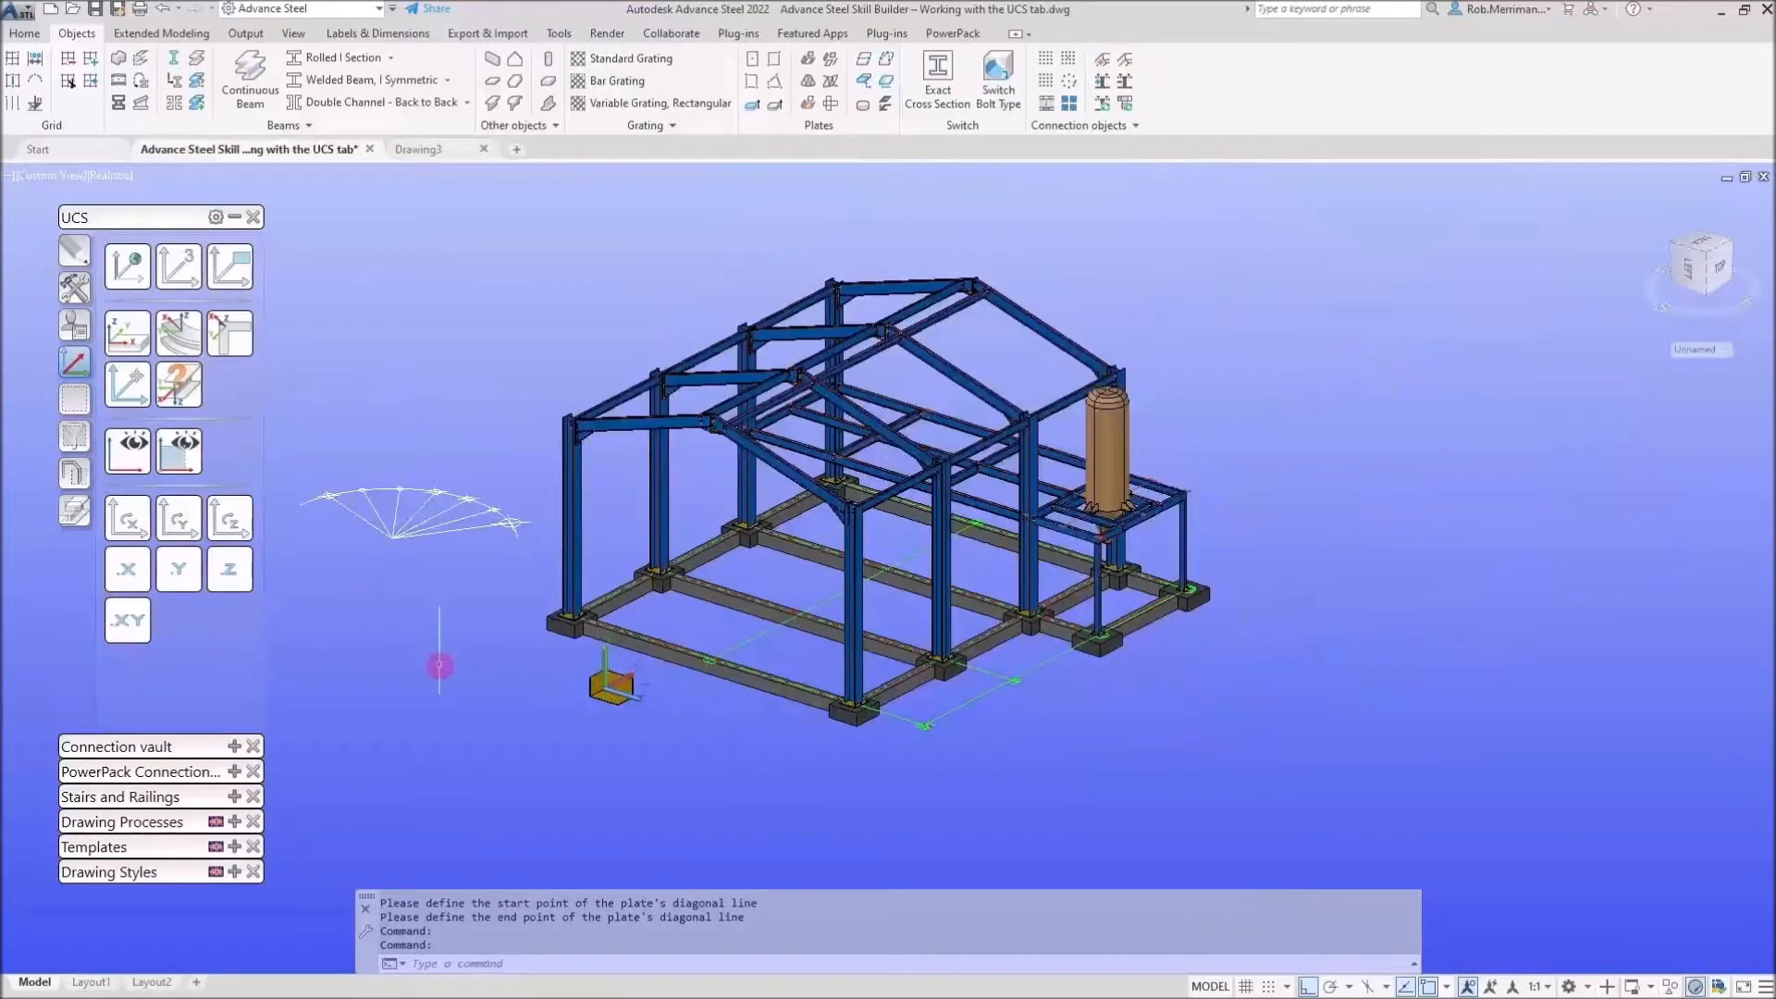
{"action": "left_click", "coordinate": [25, 34]}
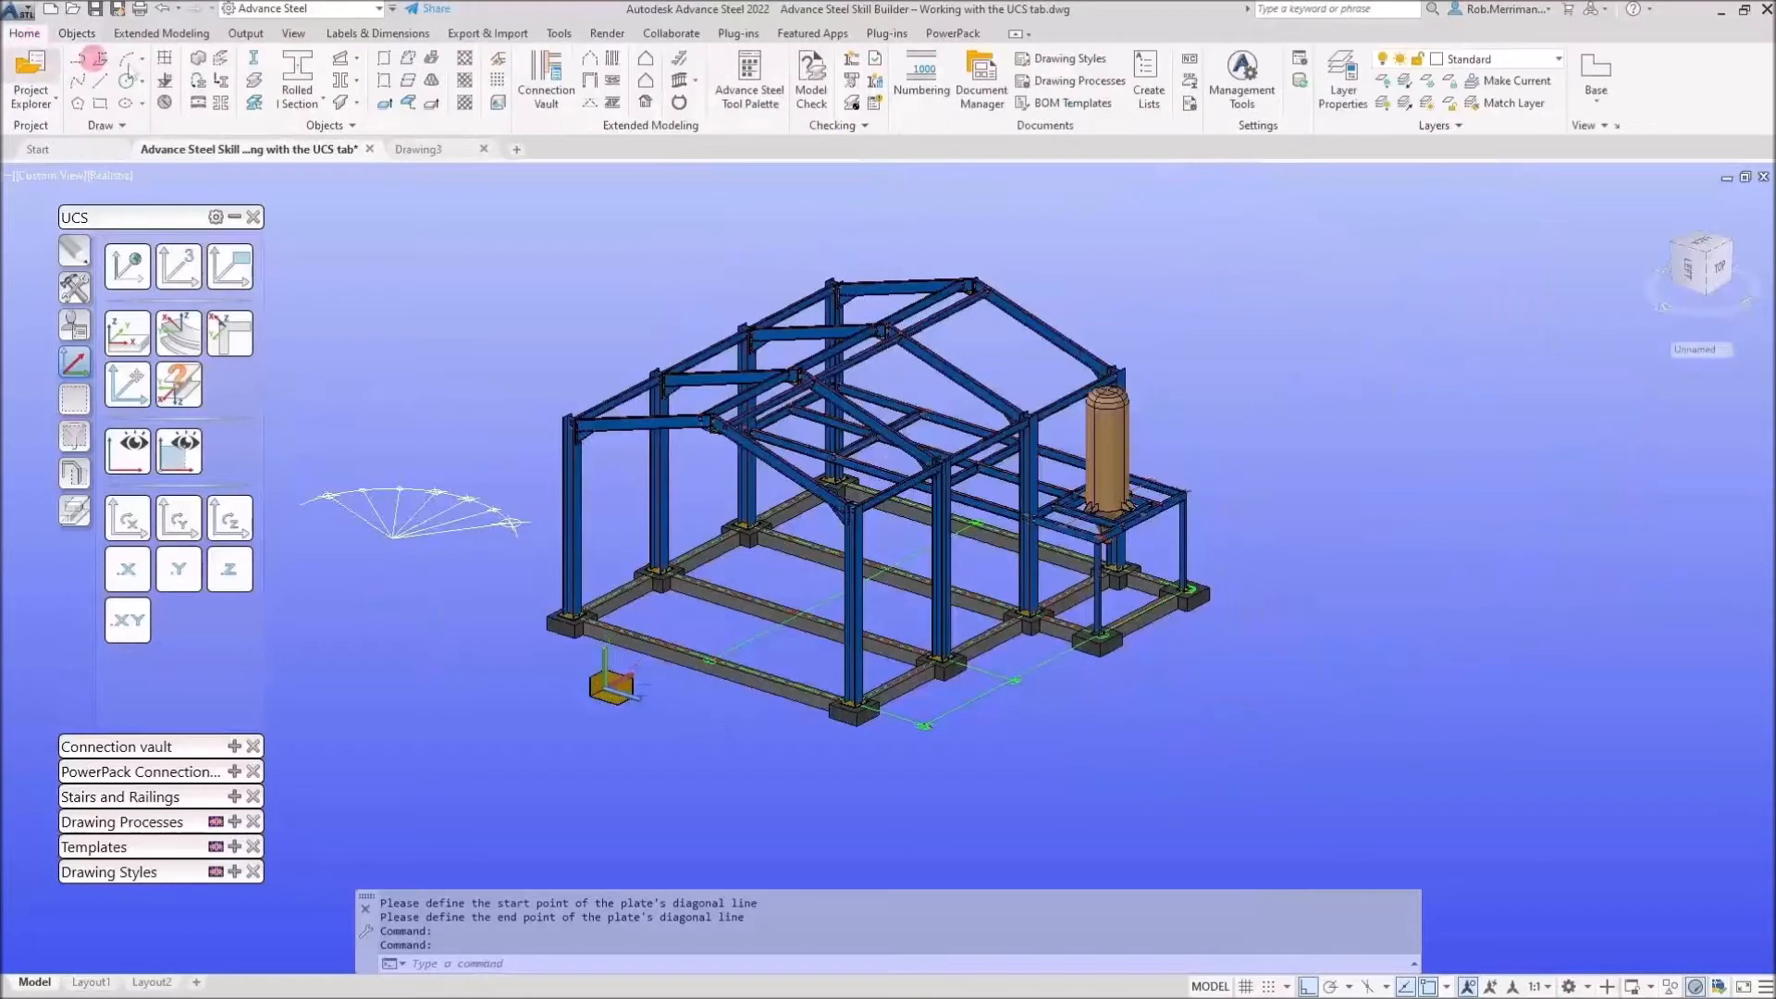
{"action": "left_click", "coordinate": [296, 107]}
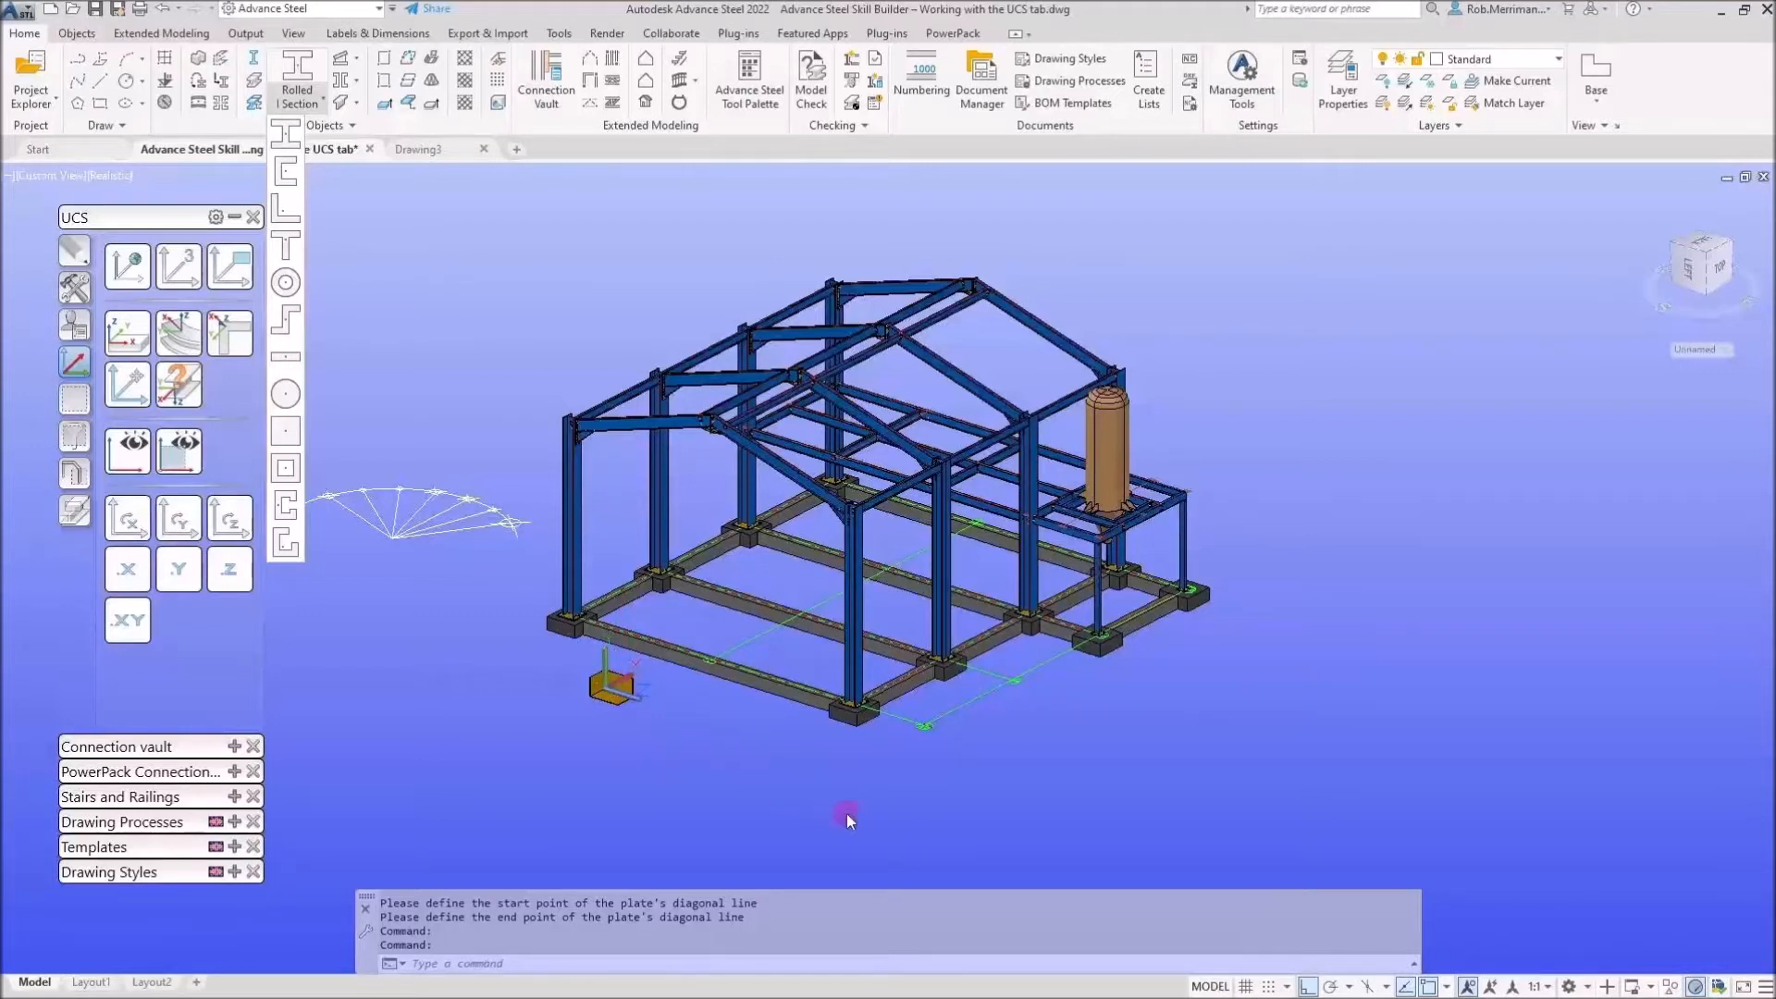
{"action": "left_click", "coordinate": [295, 144]}
{"action": "scroll", "coordinate": [978, 279], "scroll_direction": "up", "scroll_amount": 5}
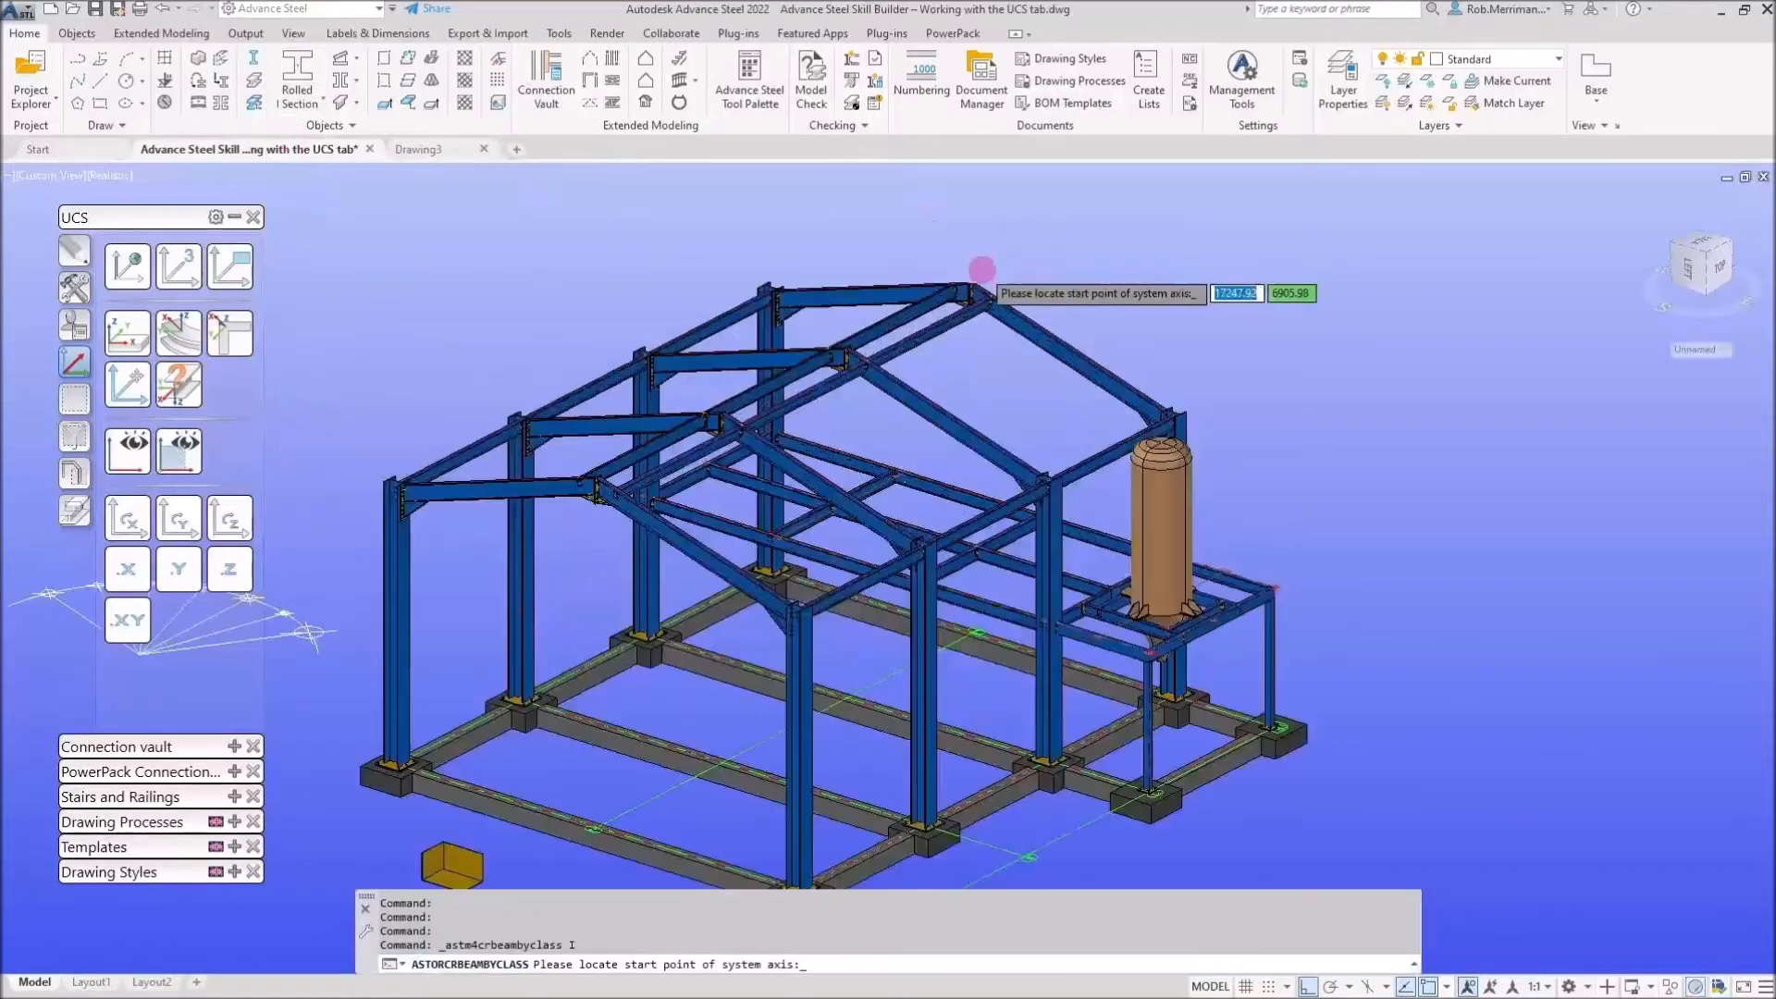
{"action": "left_click", "coordinate": [988, 331]}
{"action": "scroll", "coordinate": [1036, 298], "scroll_direction": "down", "scroll_amount": 3}
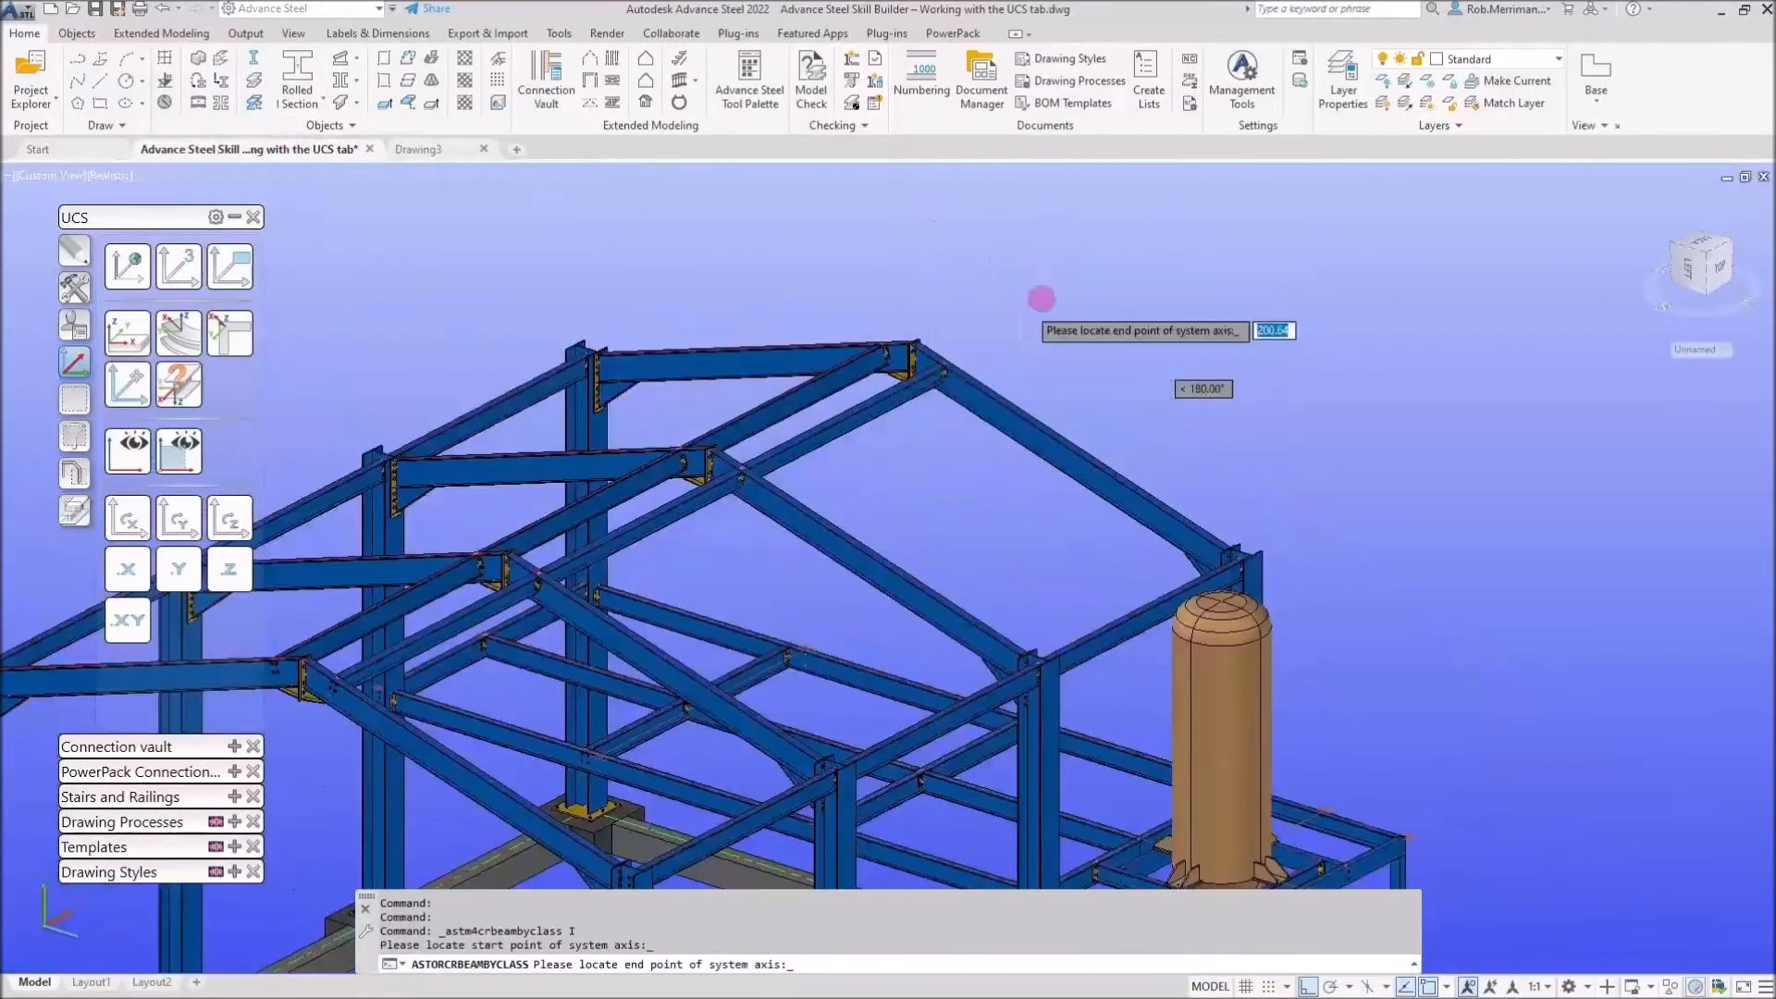
{"action": "left_click", "coordinate": [1064, 278]}
{"action": "scroll", "coordinate": [1018, 305], "scroll_direction": "up", "scroll_amount": 4}
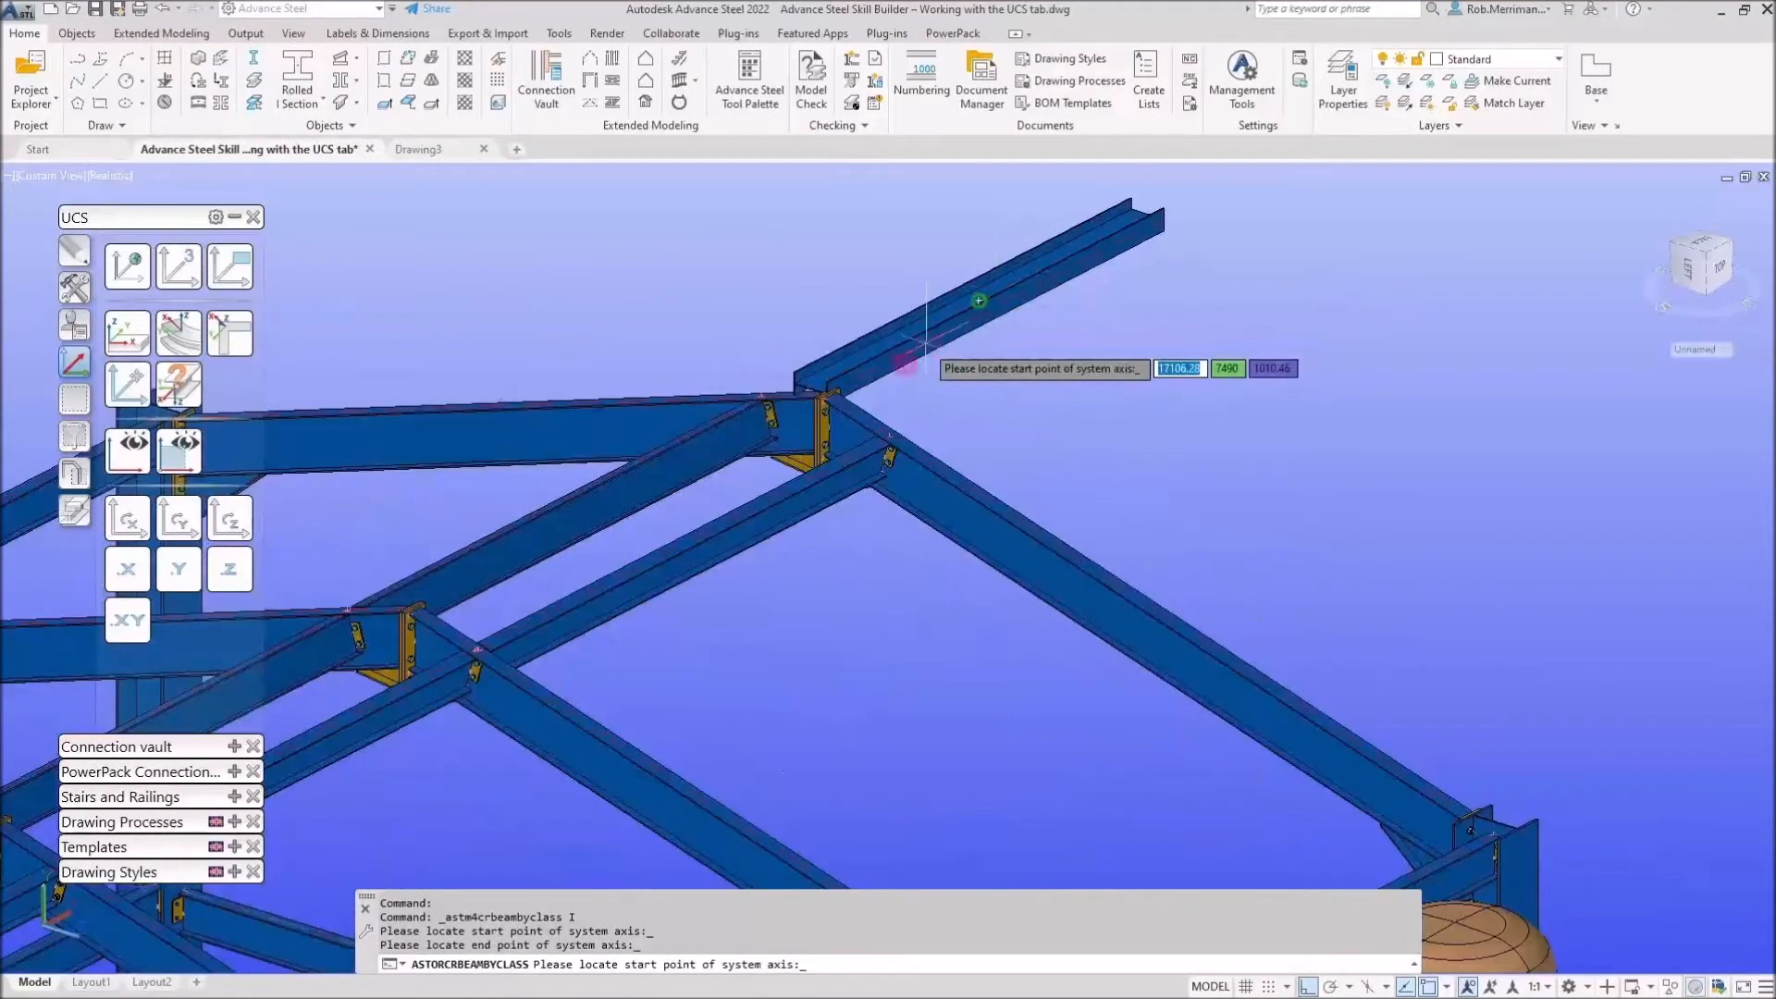
{"action": "scroll", "coordinate": [972, 378], "scroll_direction": "down", "scroll_amount": 4}
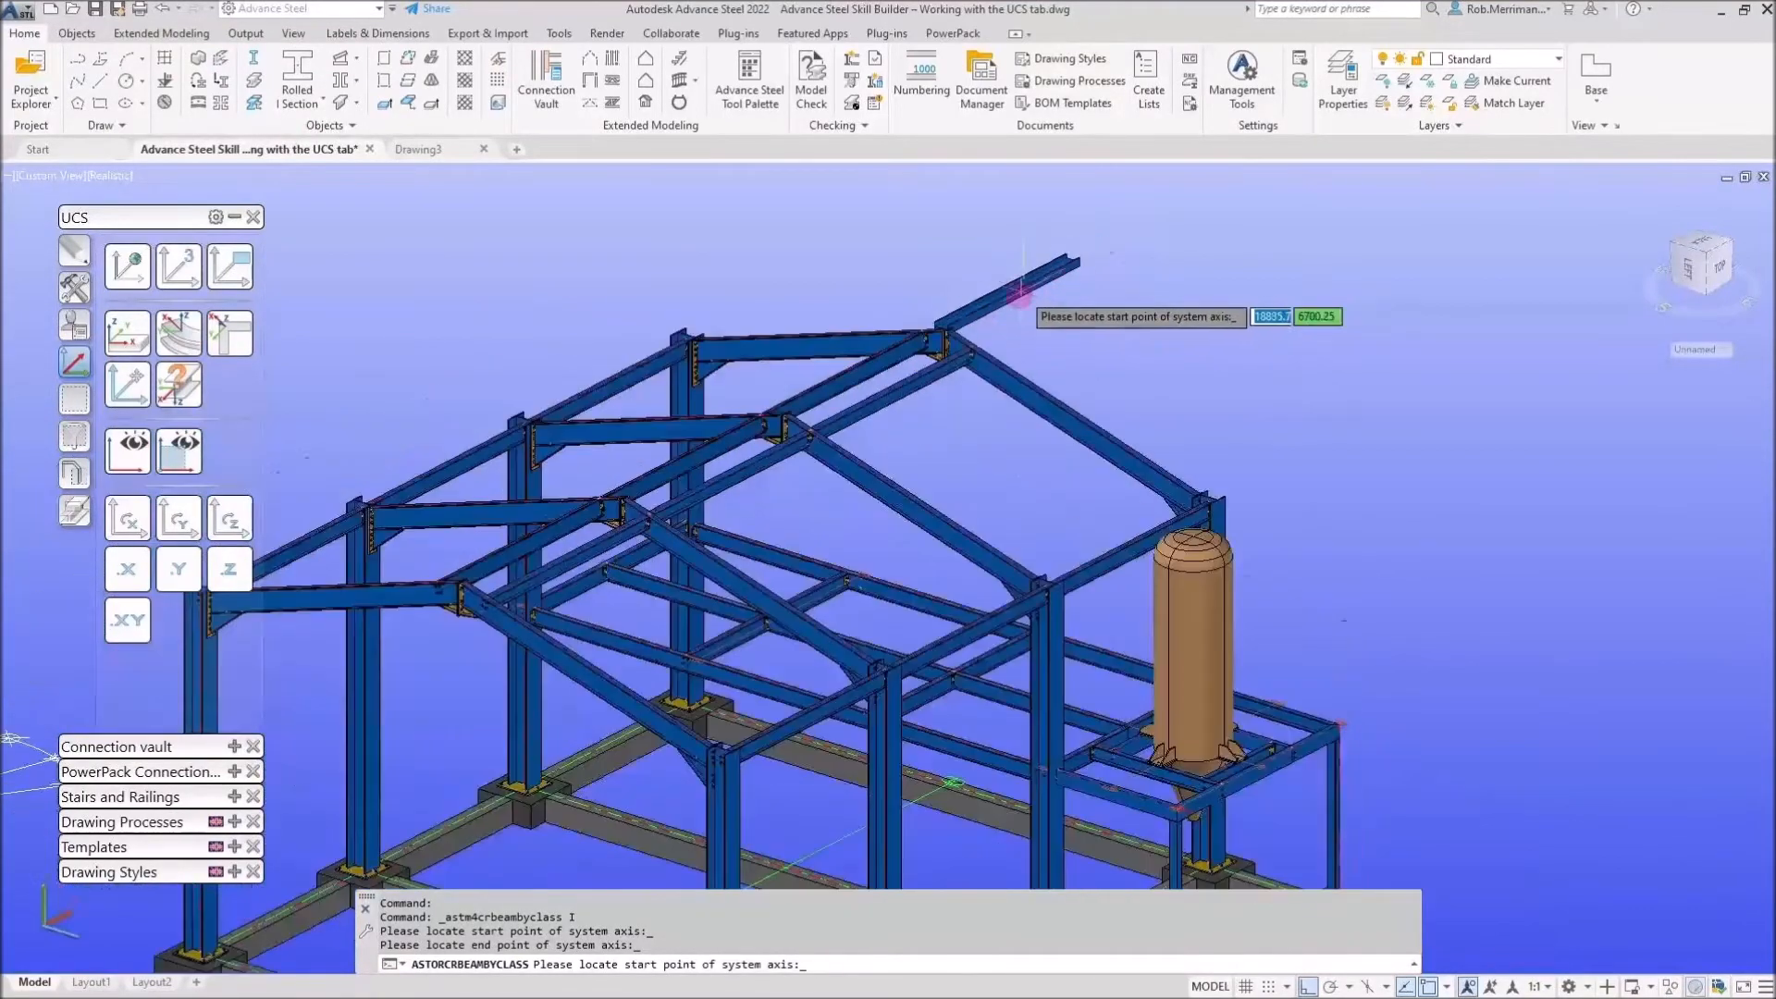
{"action": "scroll", "coordinate": [937, 330], "scroll_direction": "down", "scroll_amount": 2}
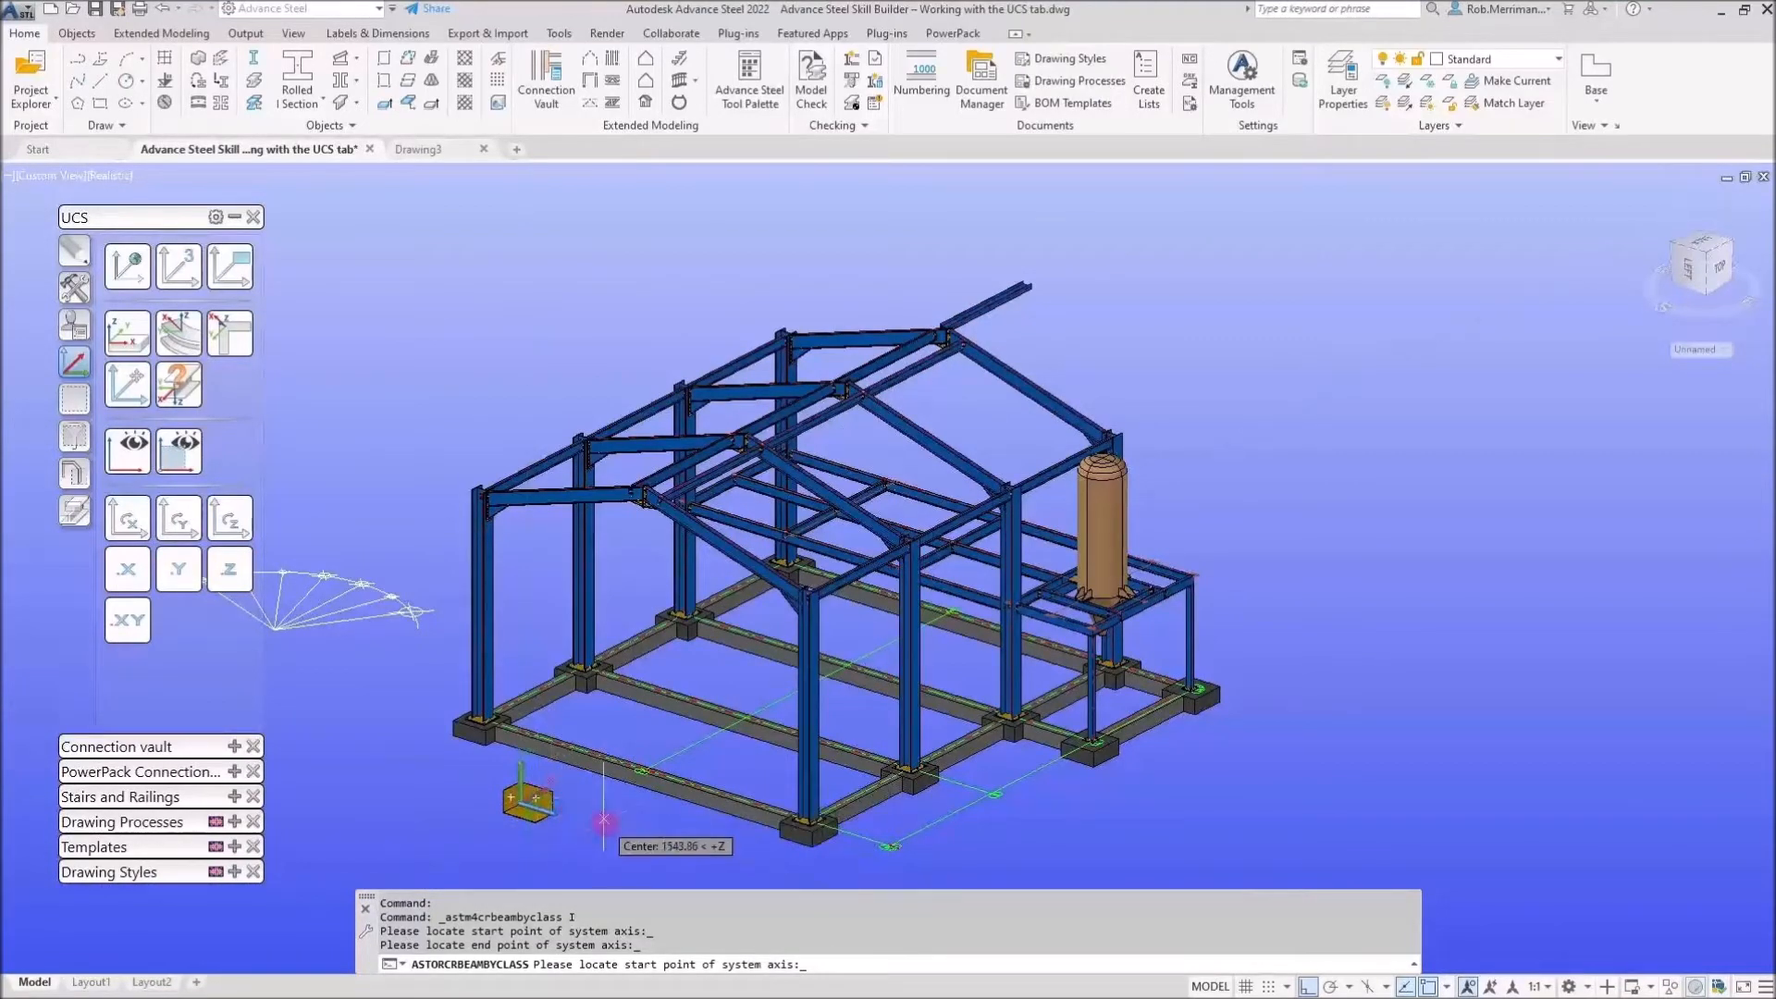
{"action": "scroll", "coordinate": [1004, 305], "scroll_direction": "up", "scroll_amount": 5}
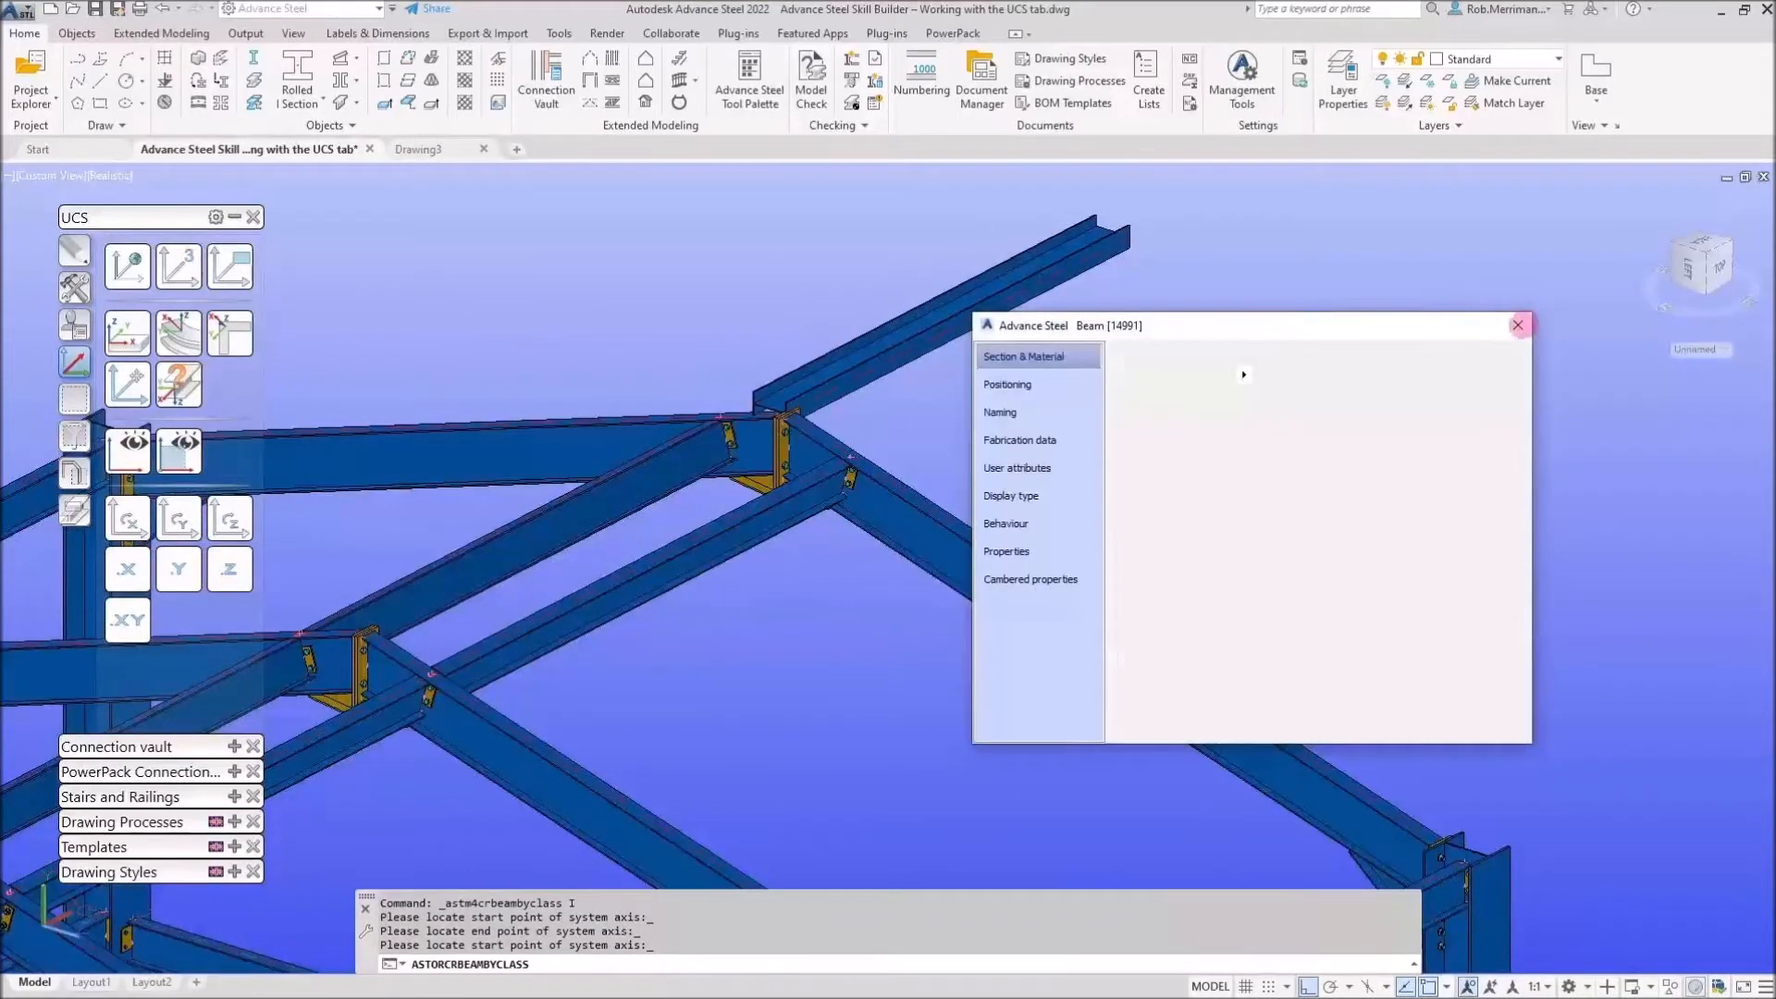
{"action": "left_click", "coordinate": [1518, 324]}
{"action": "scroll", "coordinate": [1129, 278], "scroll_direction": "down", "scroll_amount": 6}
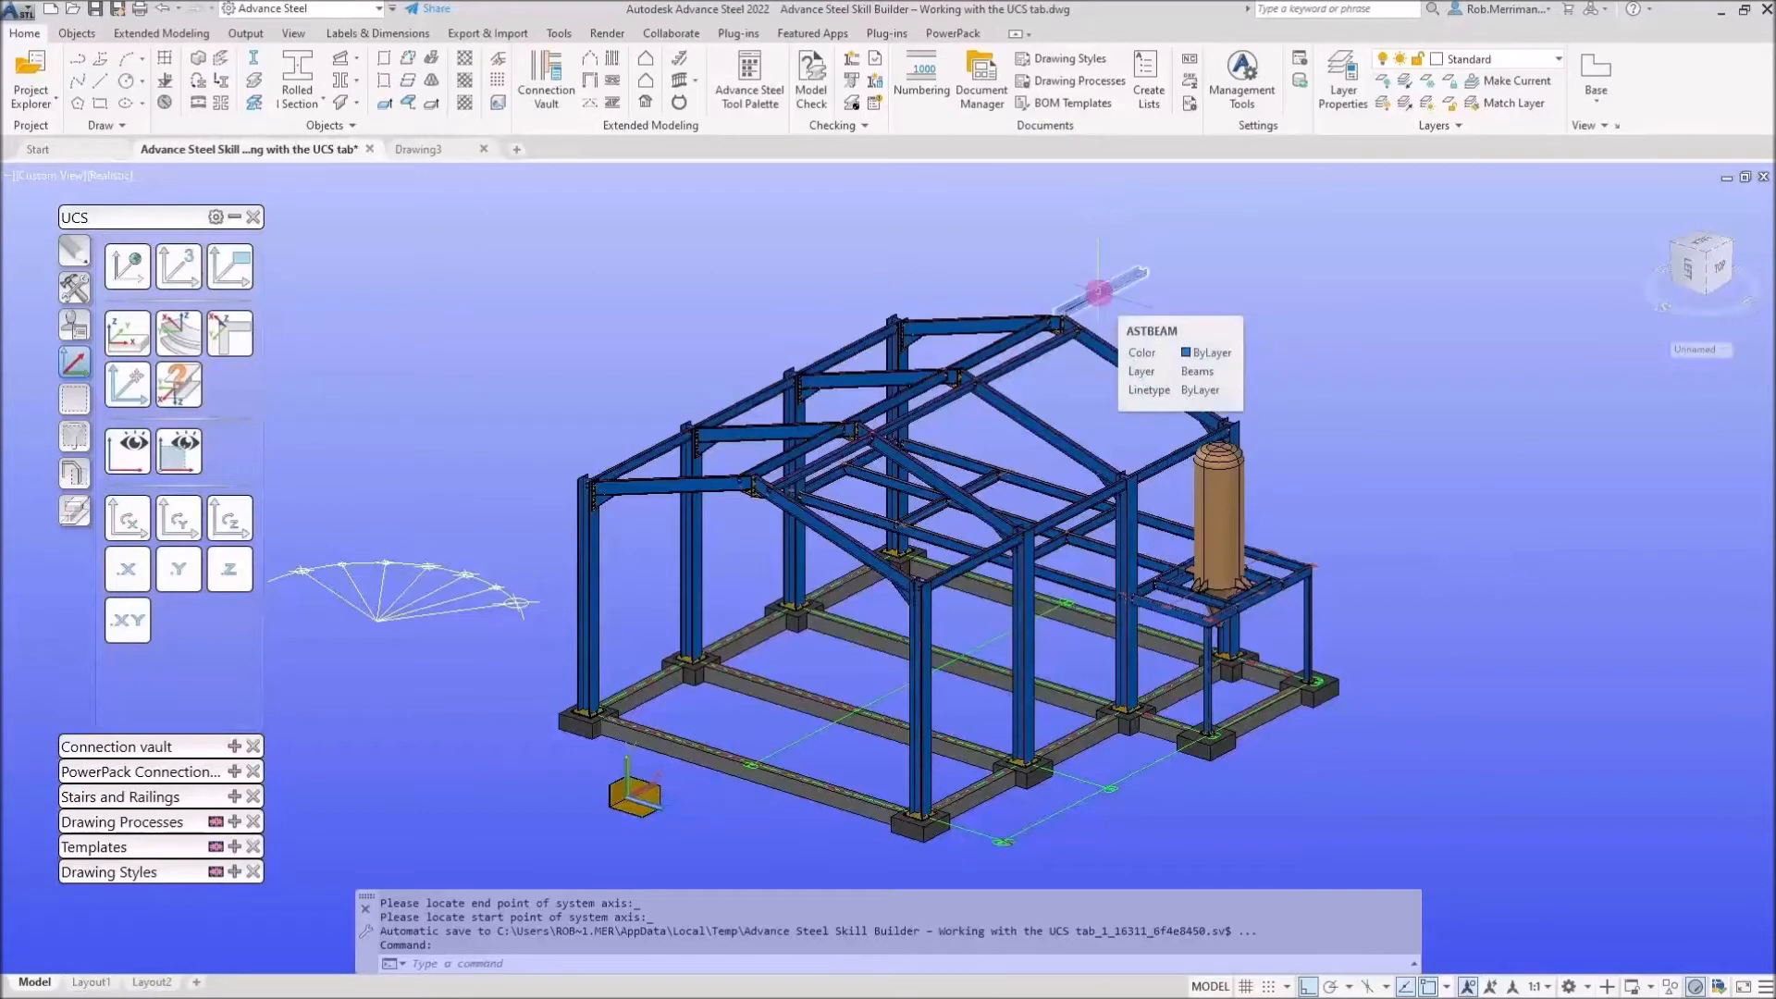
Reset the UCS to World and create a second rolled I-section beam about 1578 mm long, continuing outward from the first beam's free end
{"action": "left_click", "coordinate": [136, 280]}
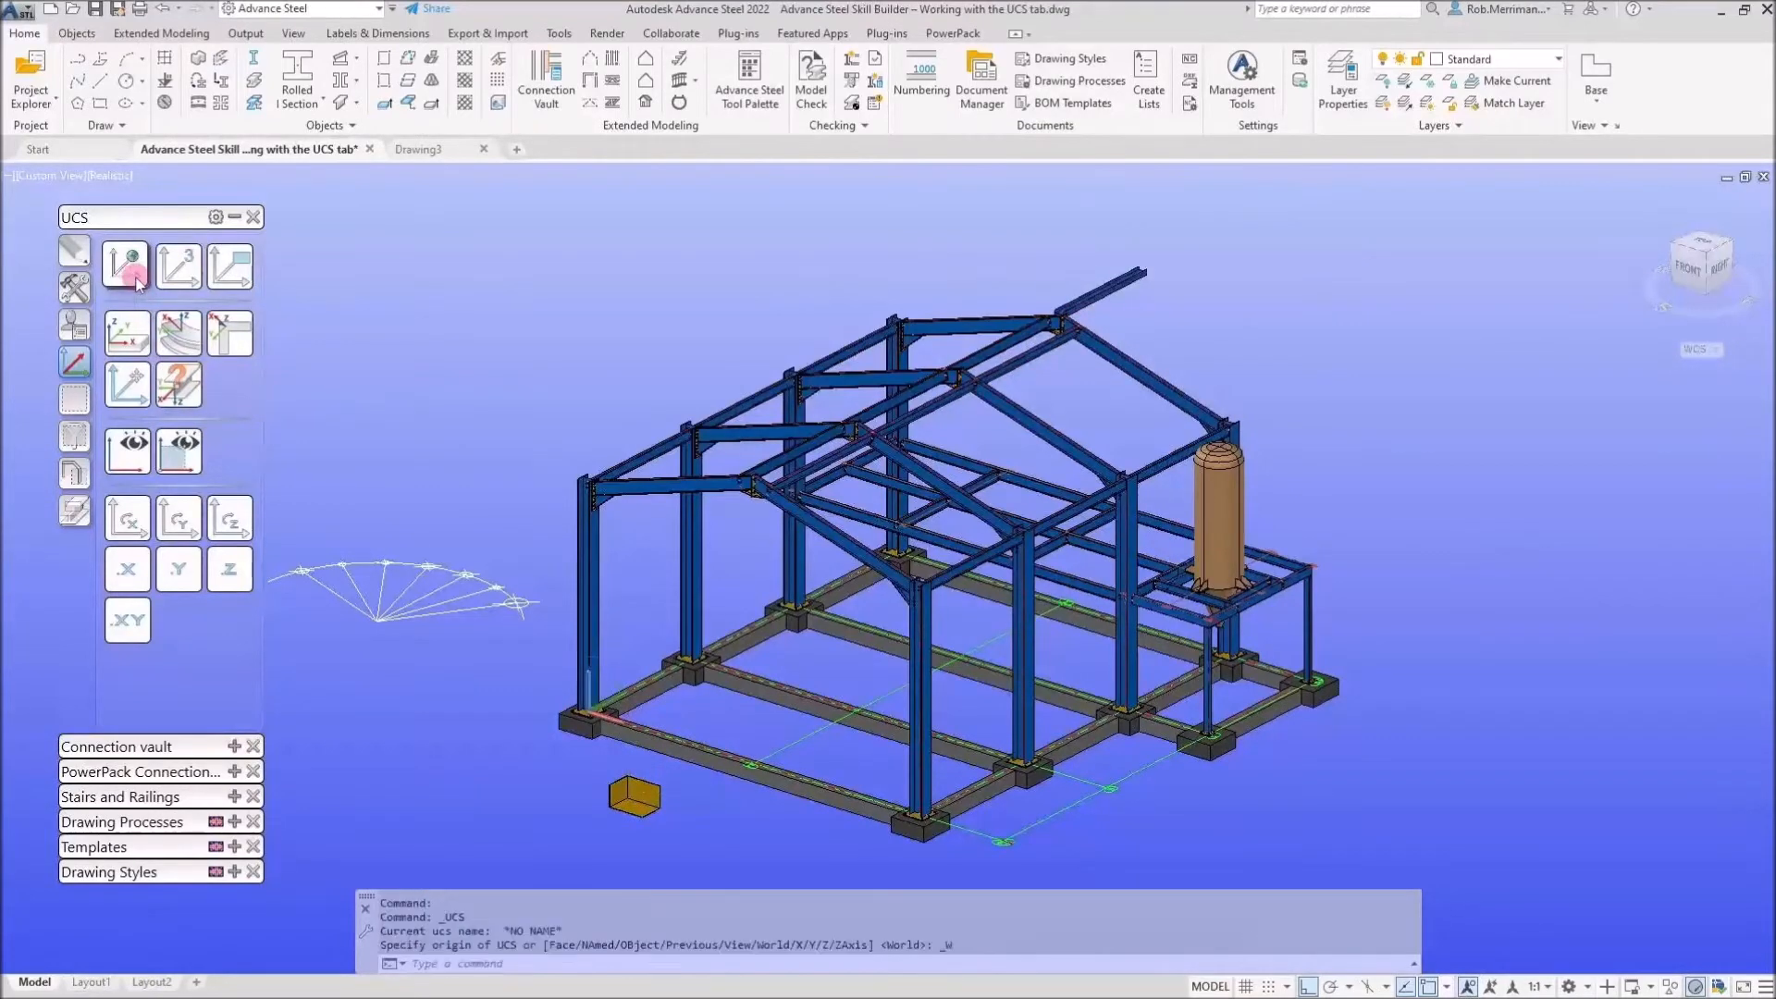
{"action": "scroll", "coordinate": [1121, 238], "scroll_direction": "up", "scroll_amount": 6}
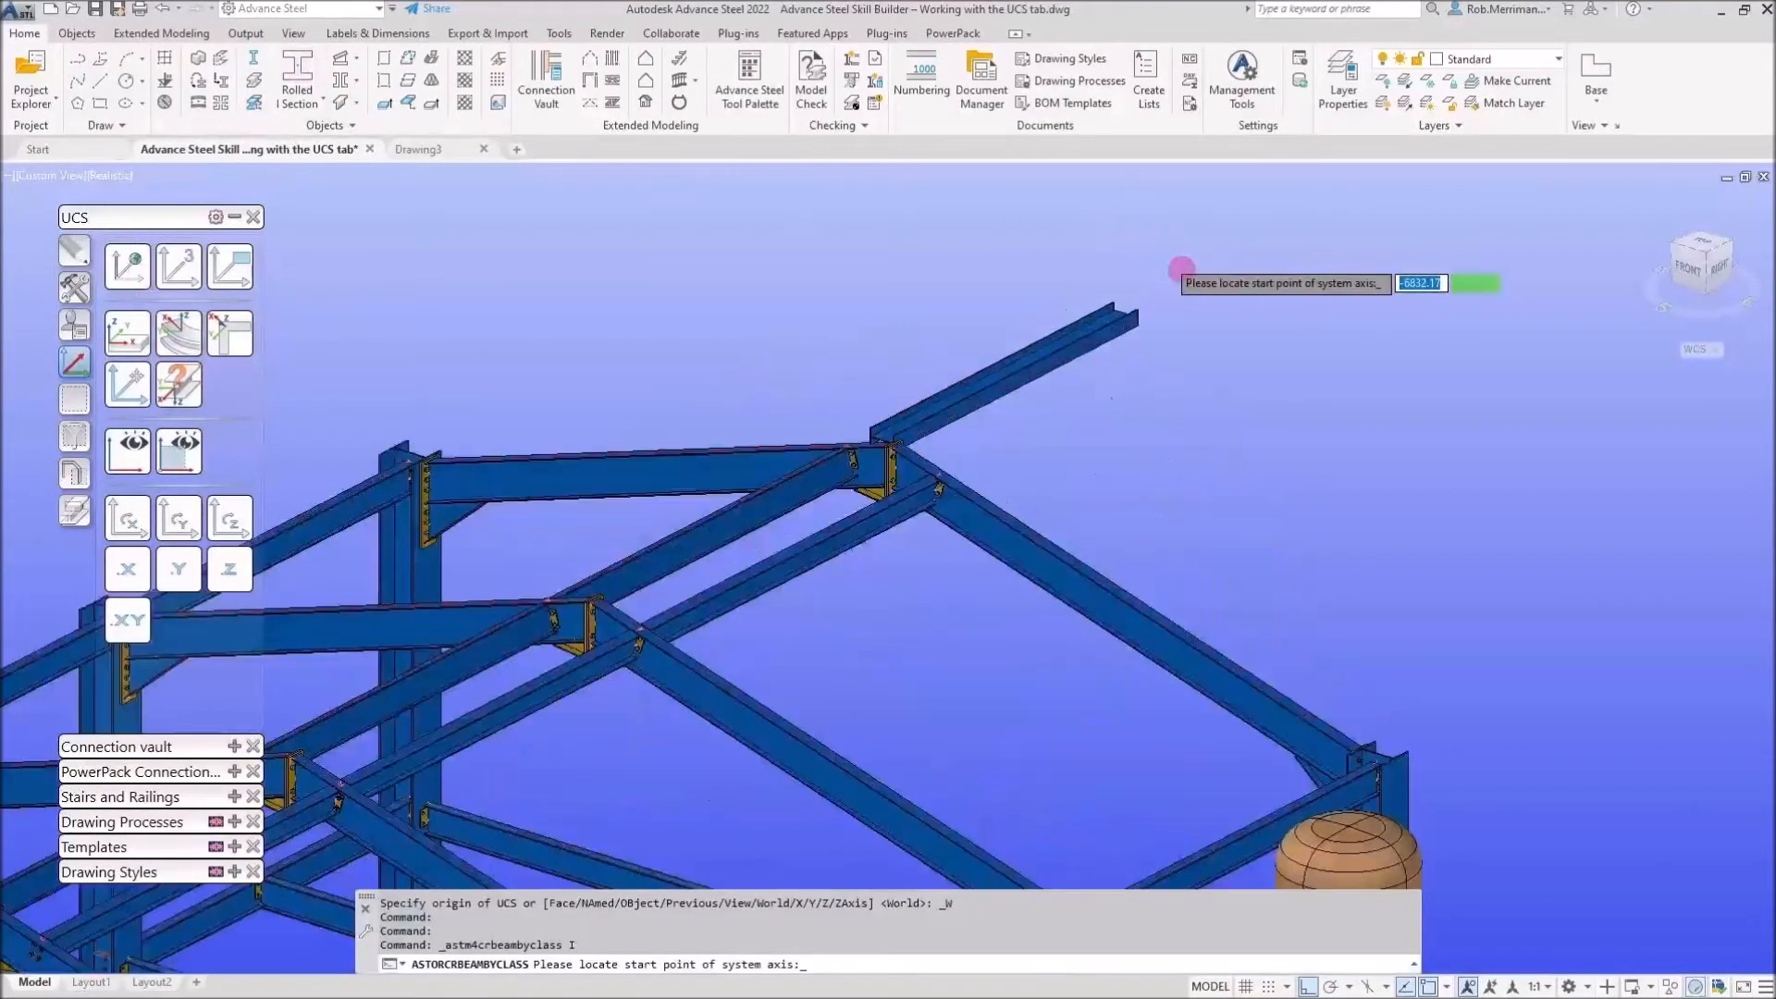
{"action": "left_click", "coordinate": [1130, 352]}
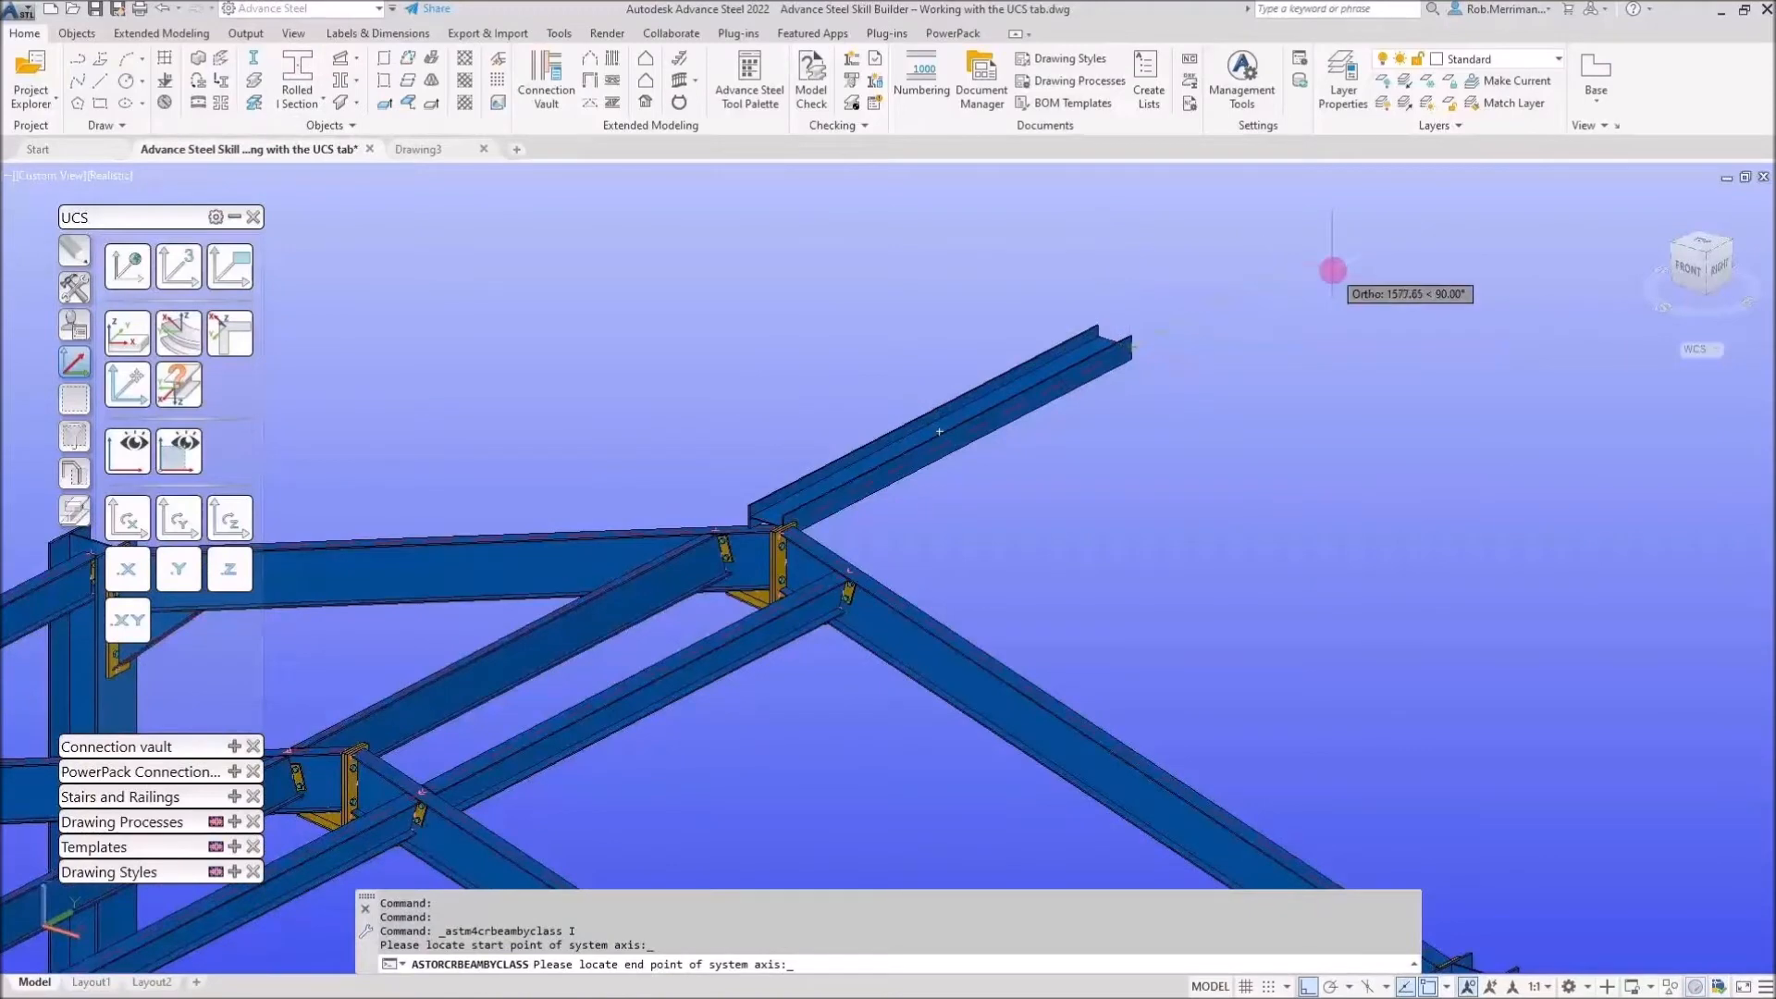
{"action": "left_click", "coordinate": [1332, 270]}
{"action": "left_click_drag", "start_coordinate": [1264, 331], "coordinate": [1344, 518]}
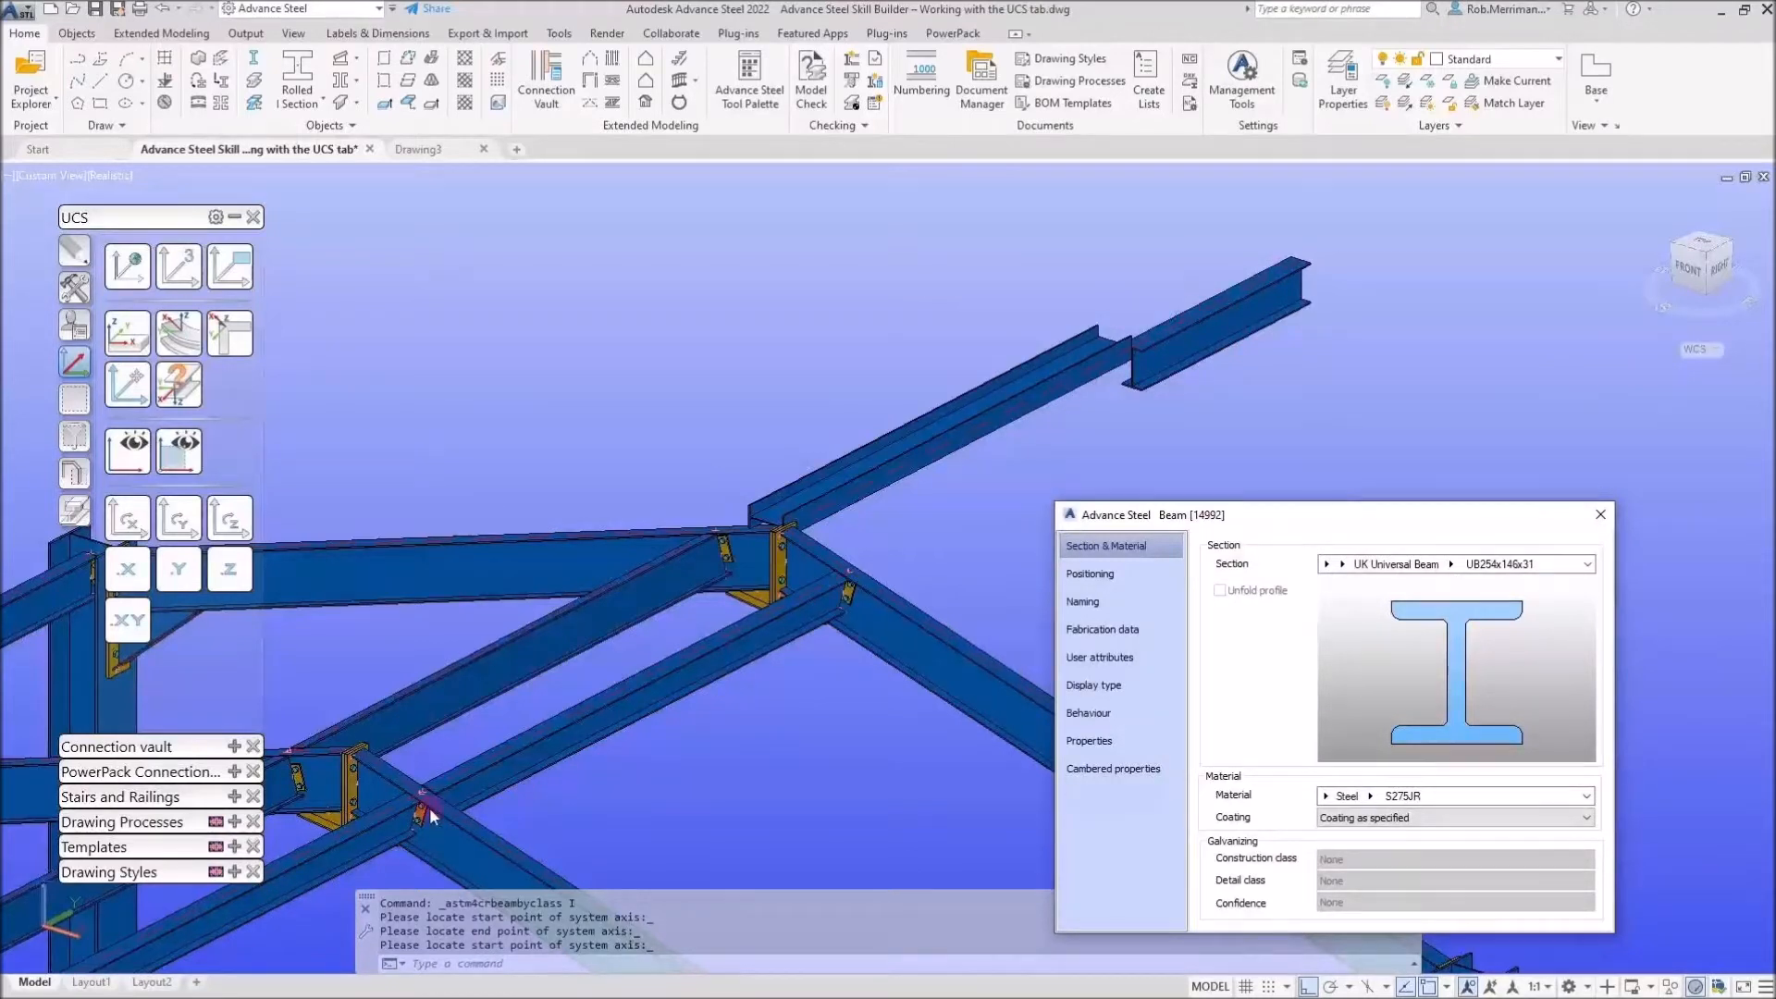
{"action": "left_click", "coordinate": [1600, 515]}
Delete both trial I-section beams projecting beyond the end frame's ridge apex
{"action": "left_click", "coordinate": [1205, 424]}
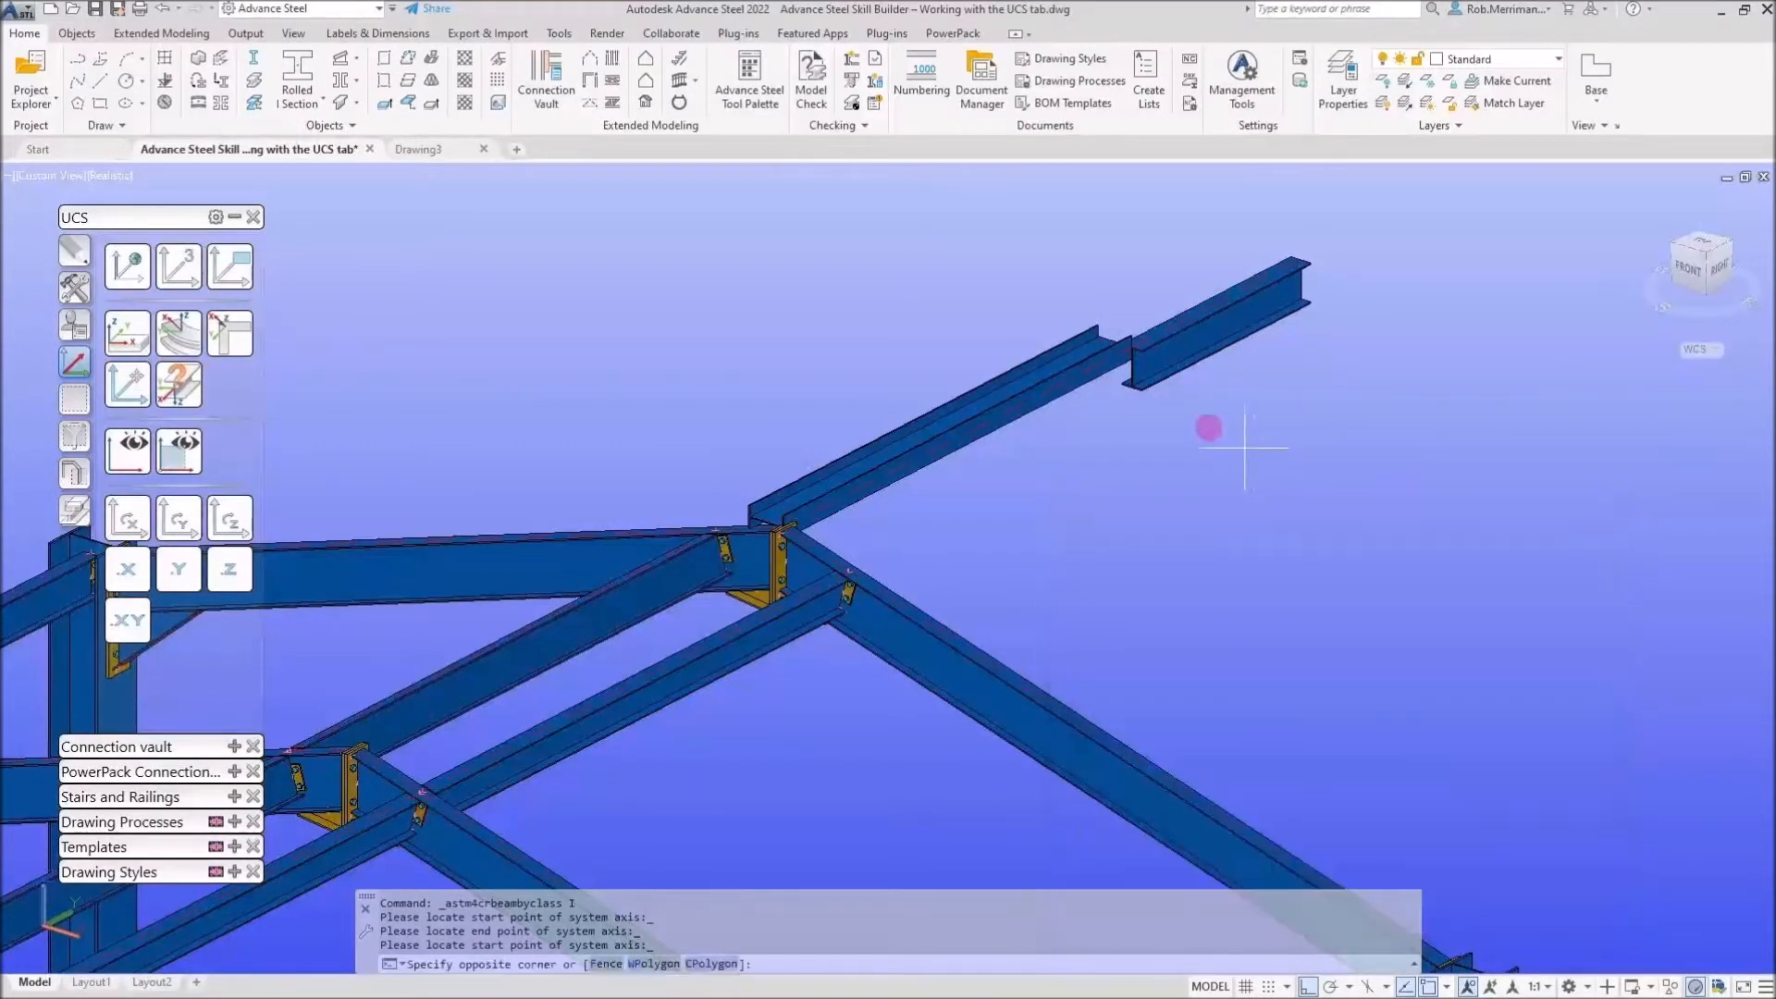
{"action": "left_click", "coordinate": [1054, 330]}
{"action": "key", "text": "Delete"}
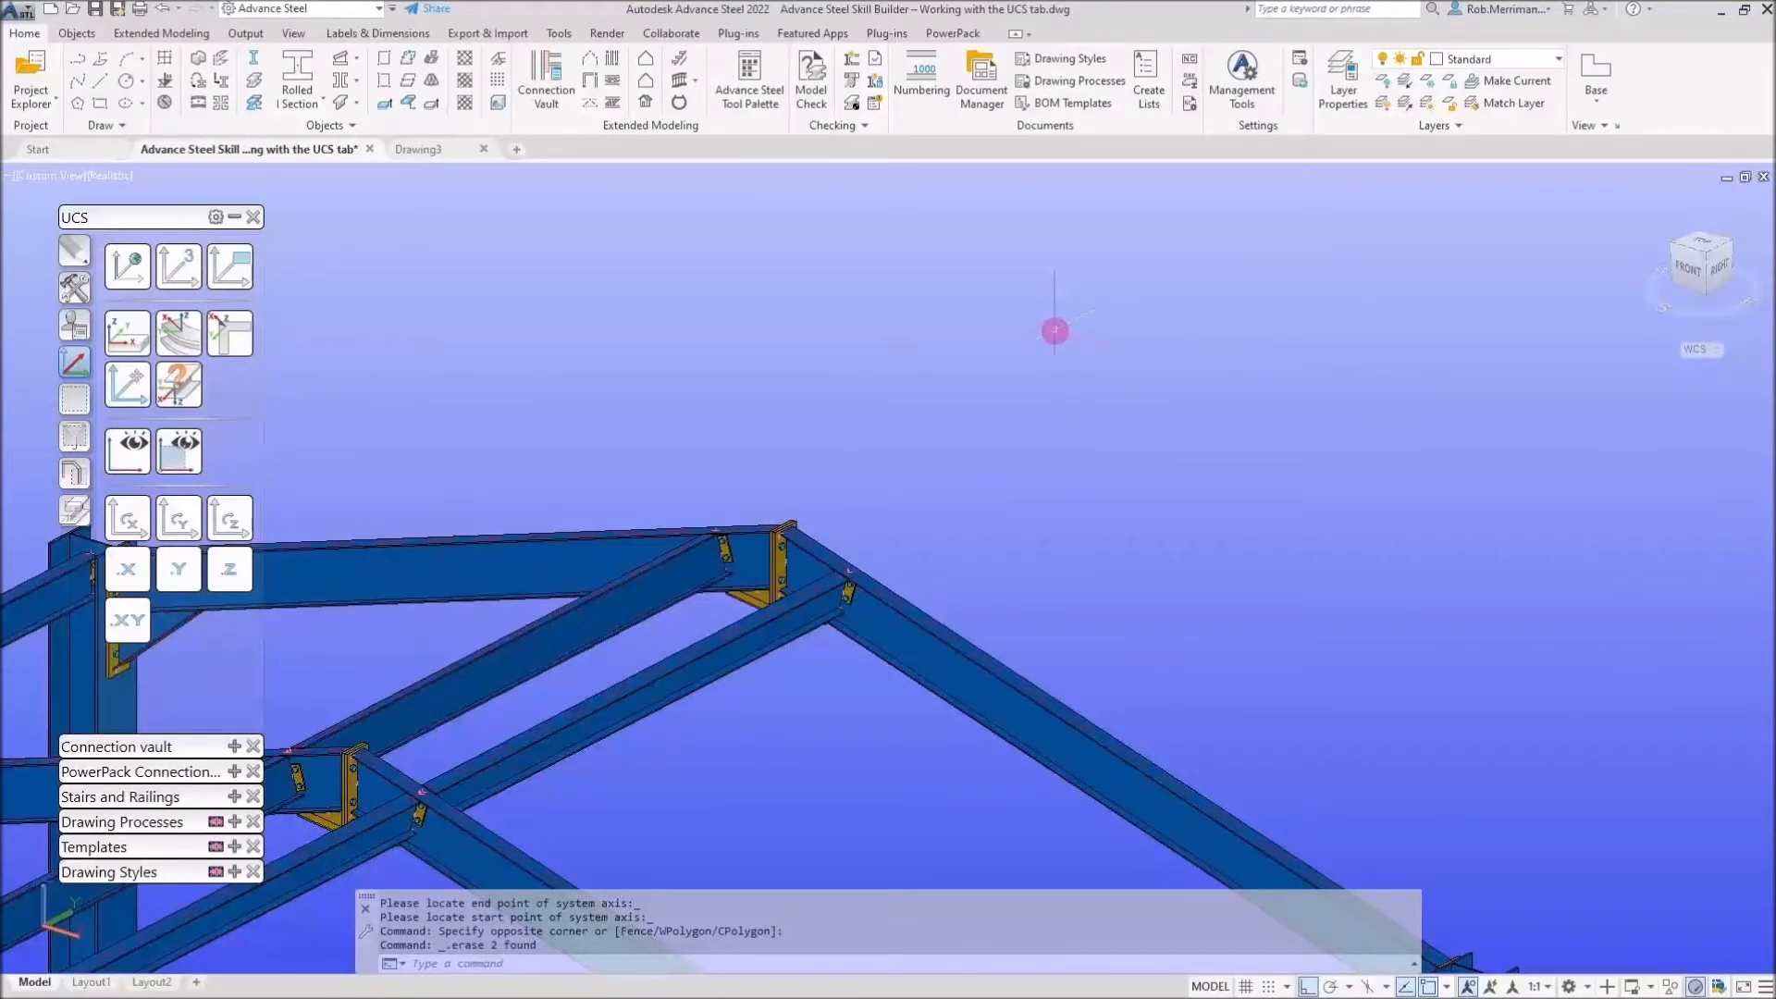
Reset the UCS to World and place a three-point UCS origin at the end rafter's eaves end, above the vertical tank
{"action": "scroll", "coordinate": [1116, 317], "scroll_direction": "down", "scroll_amount": 6}
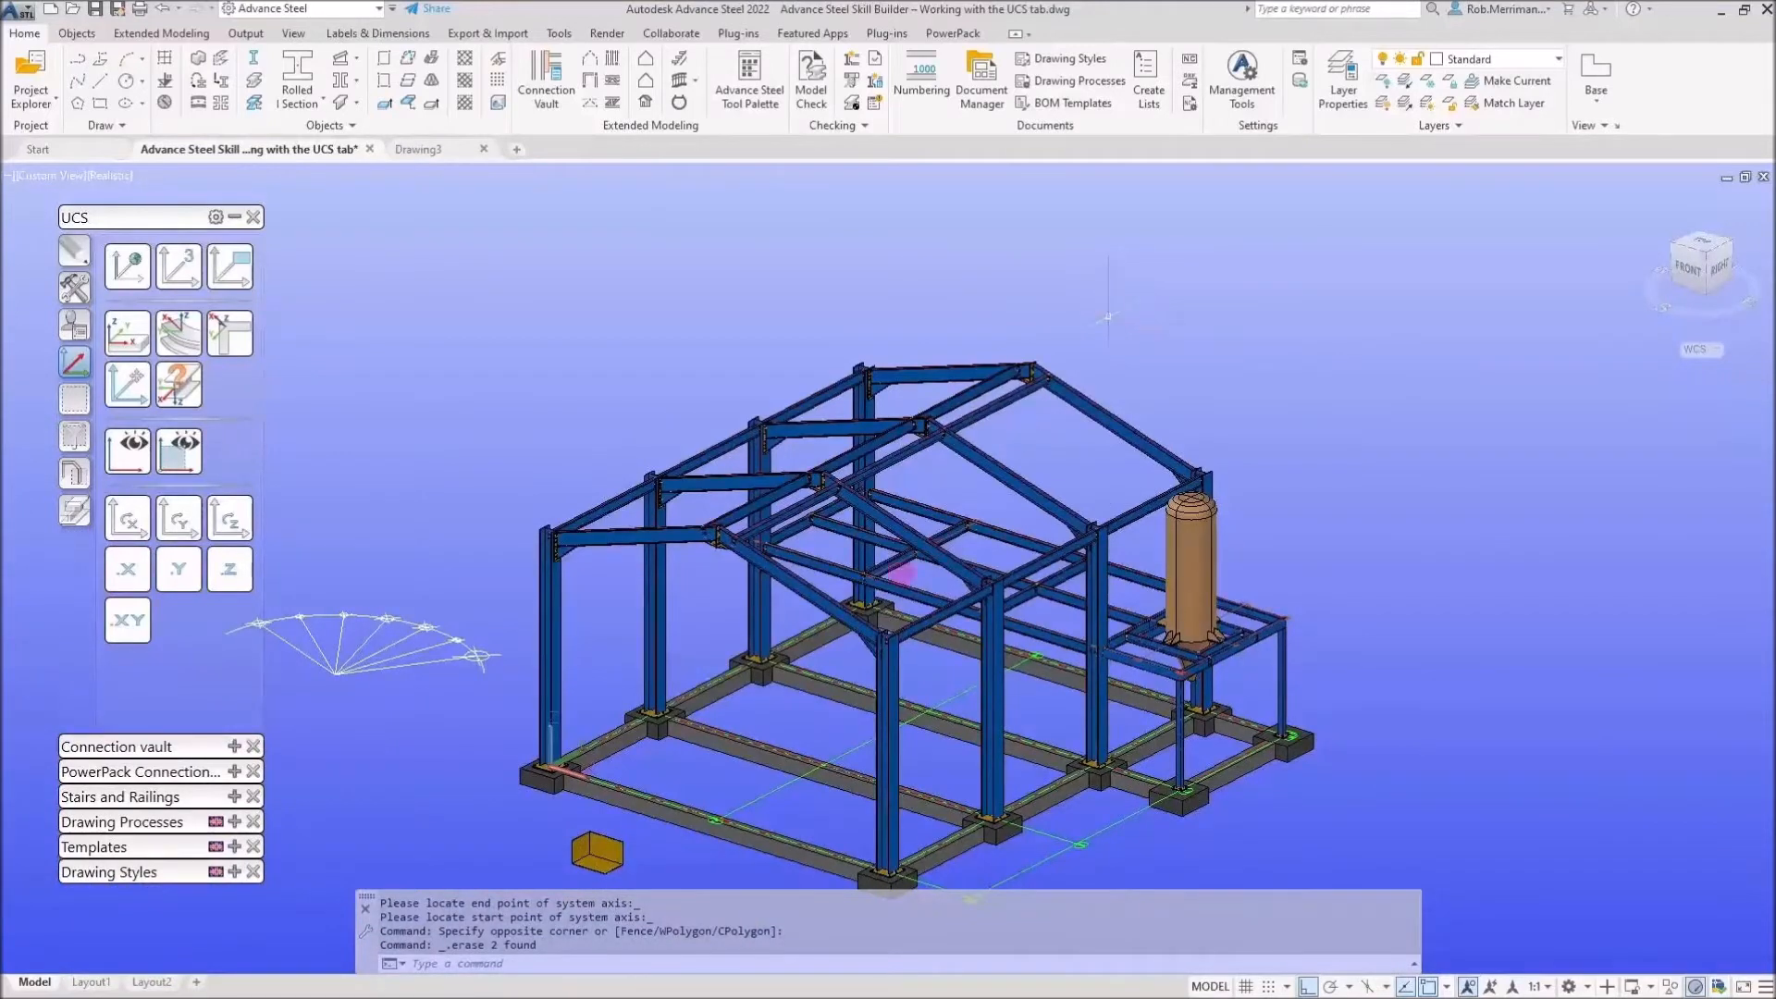
{"action": "scroll", "coordinate": [877, 523], "scroll_direction": "down", "scroll_amount": 3}
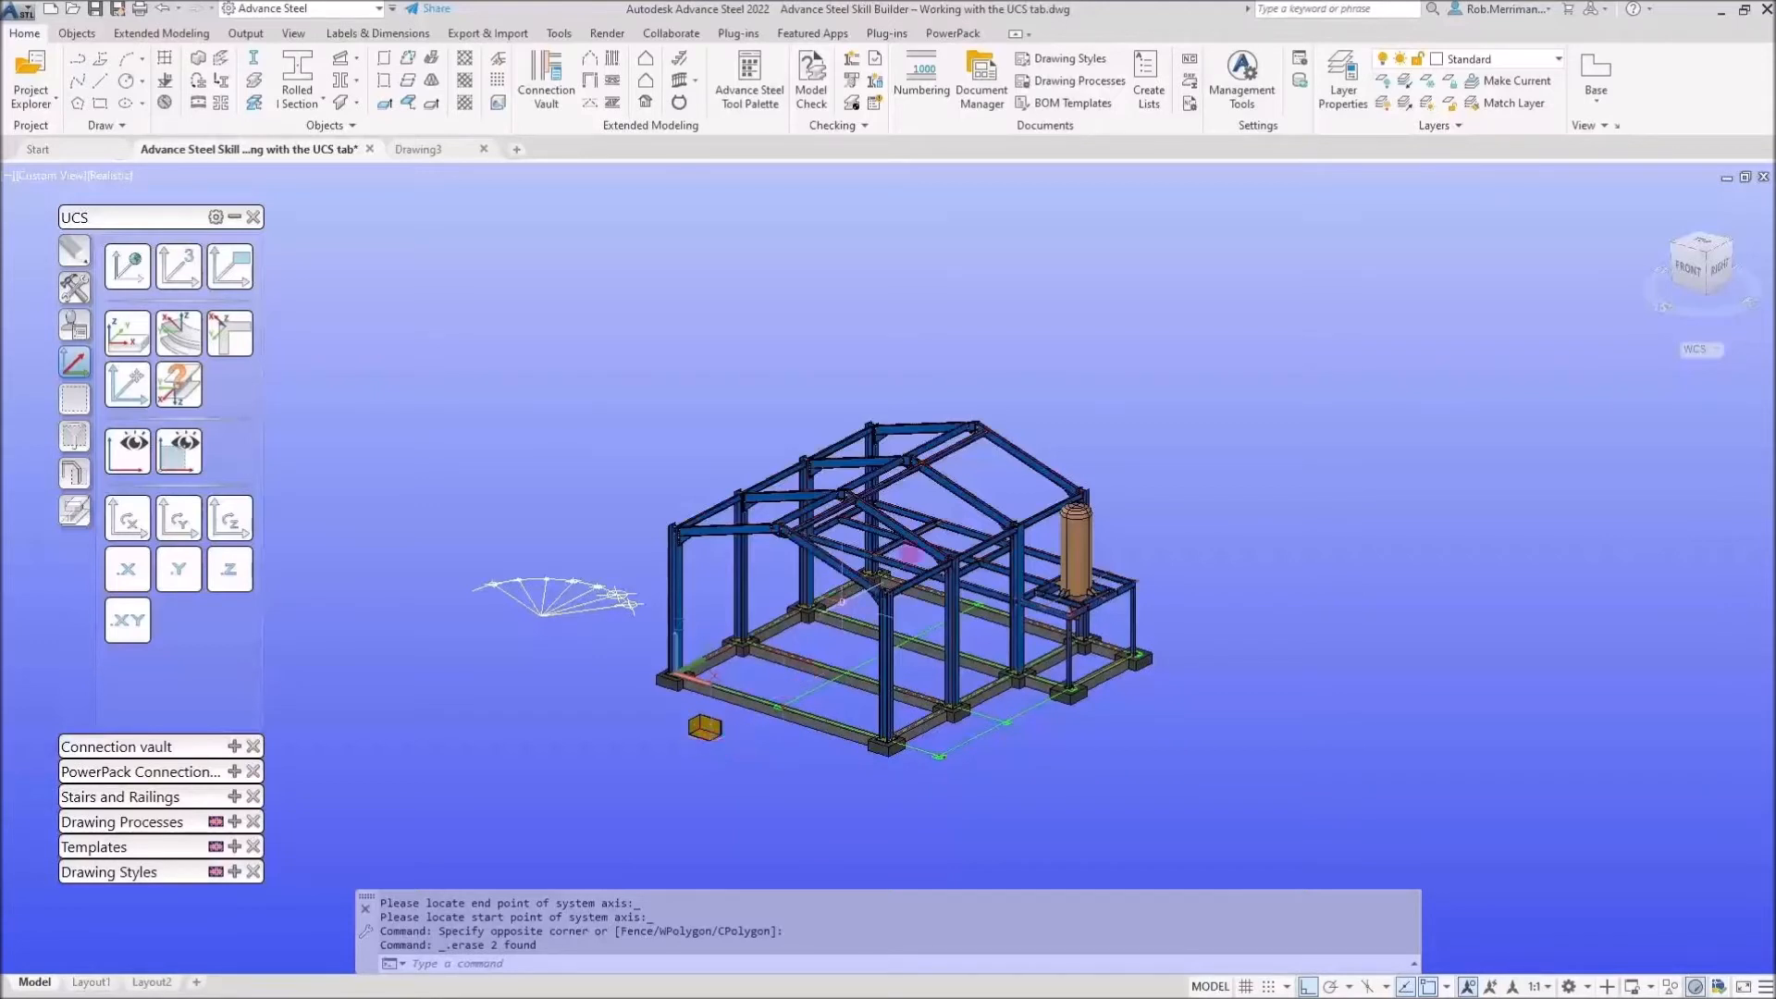
{"action": "scroll", "coordinate": [1025, 464], "scroll_direction": "up", "scroll_amount": 2}
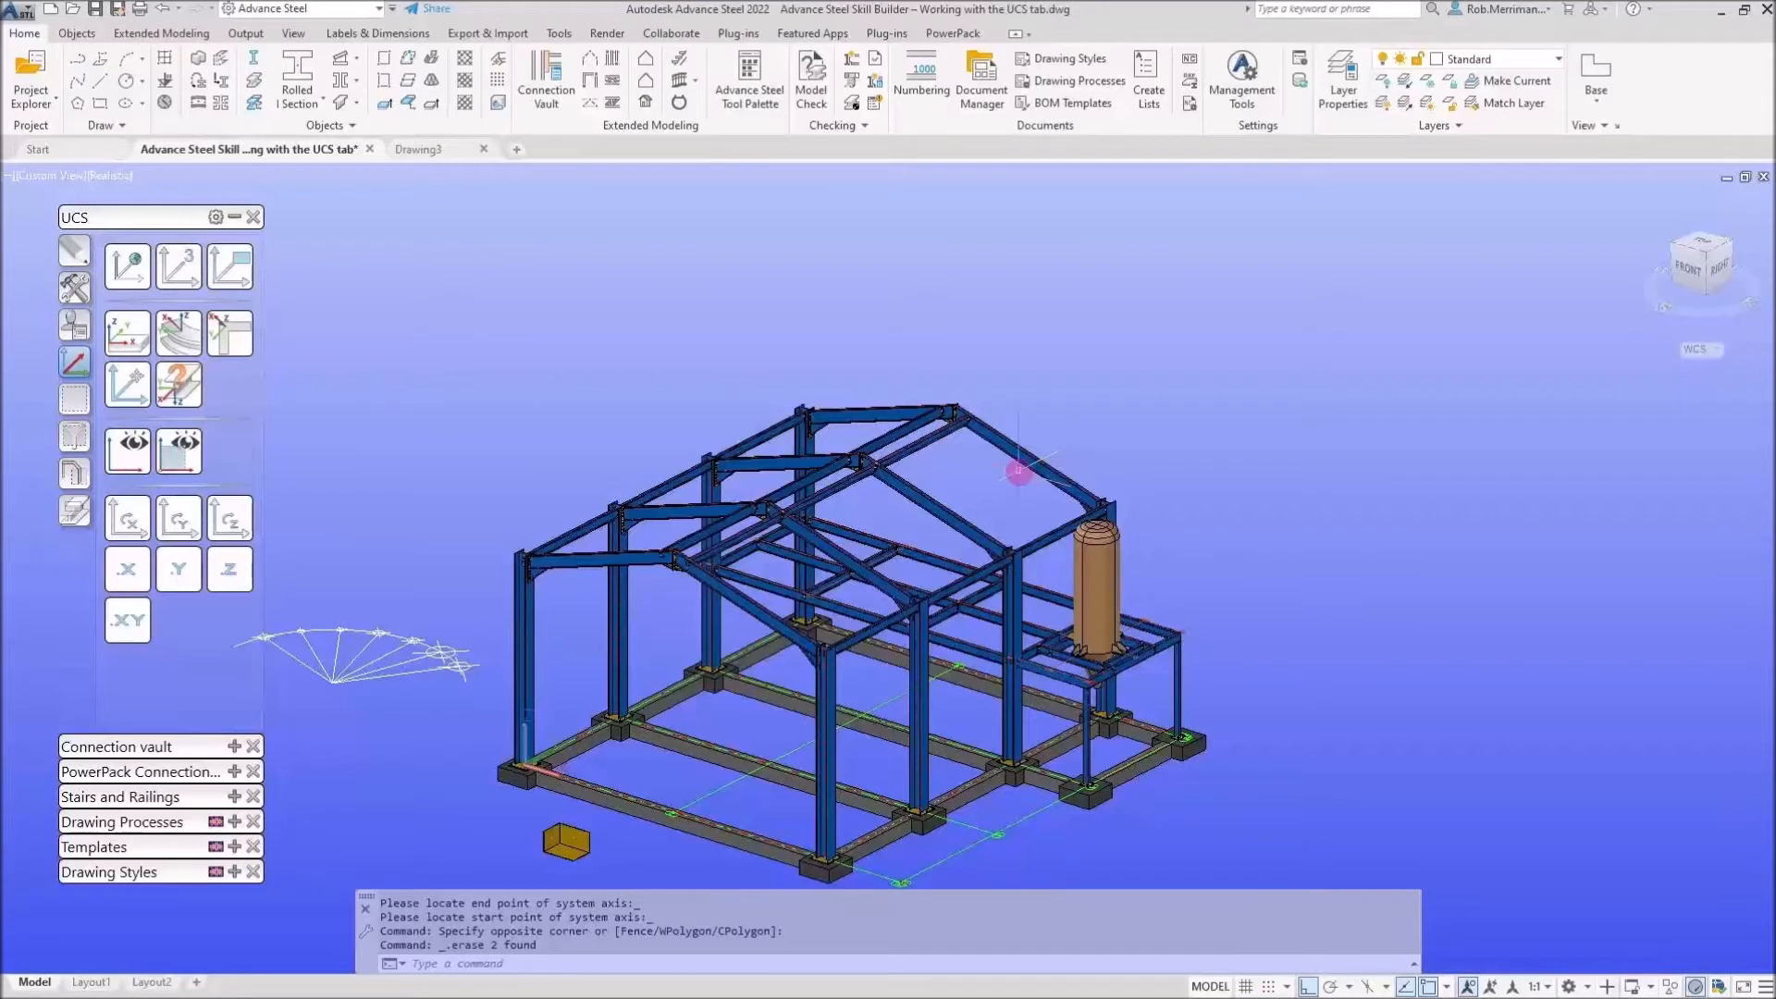
{"action": "left_click", "coordinate": [128, 267]}
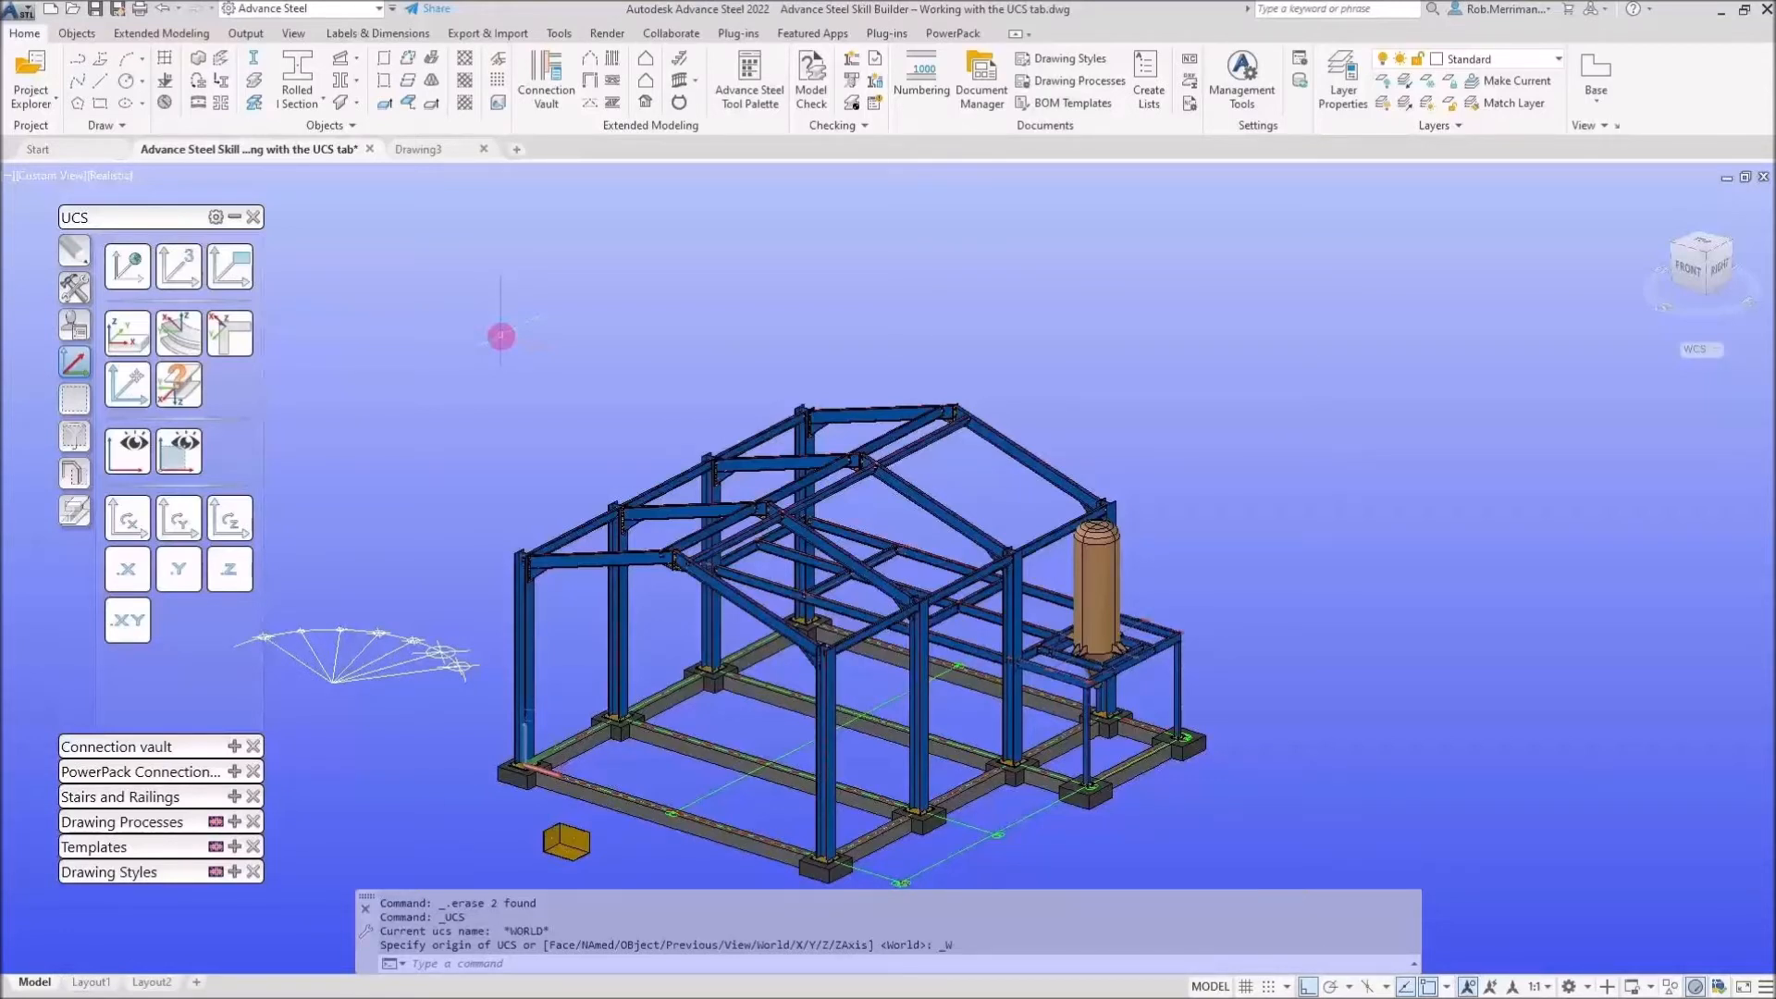
{"action": "left_click", "coordinate": [178, 270]}
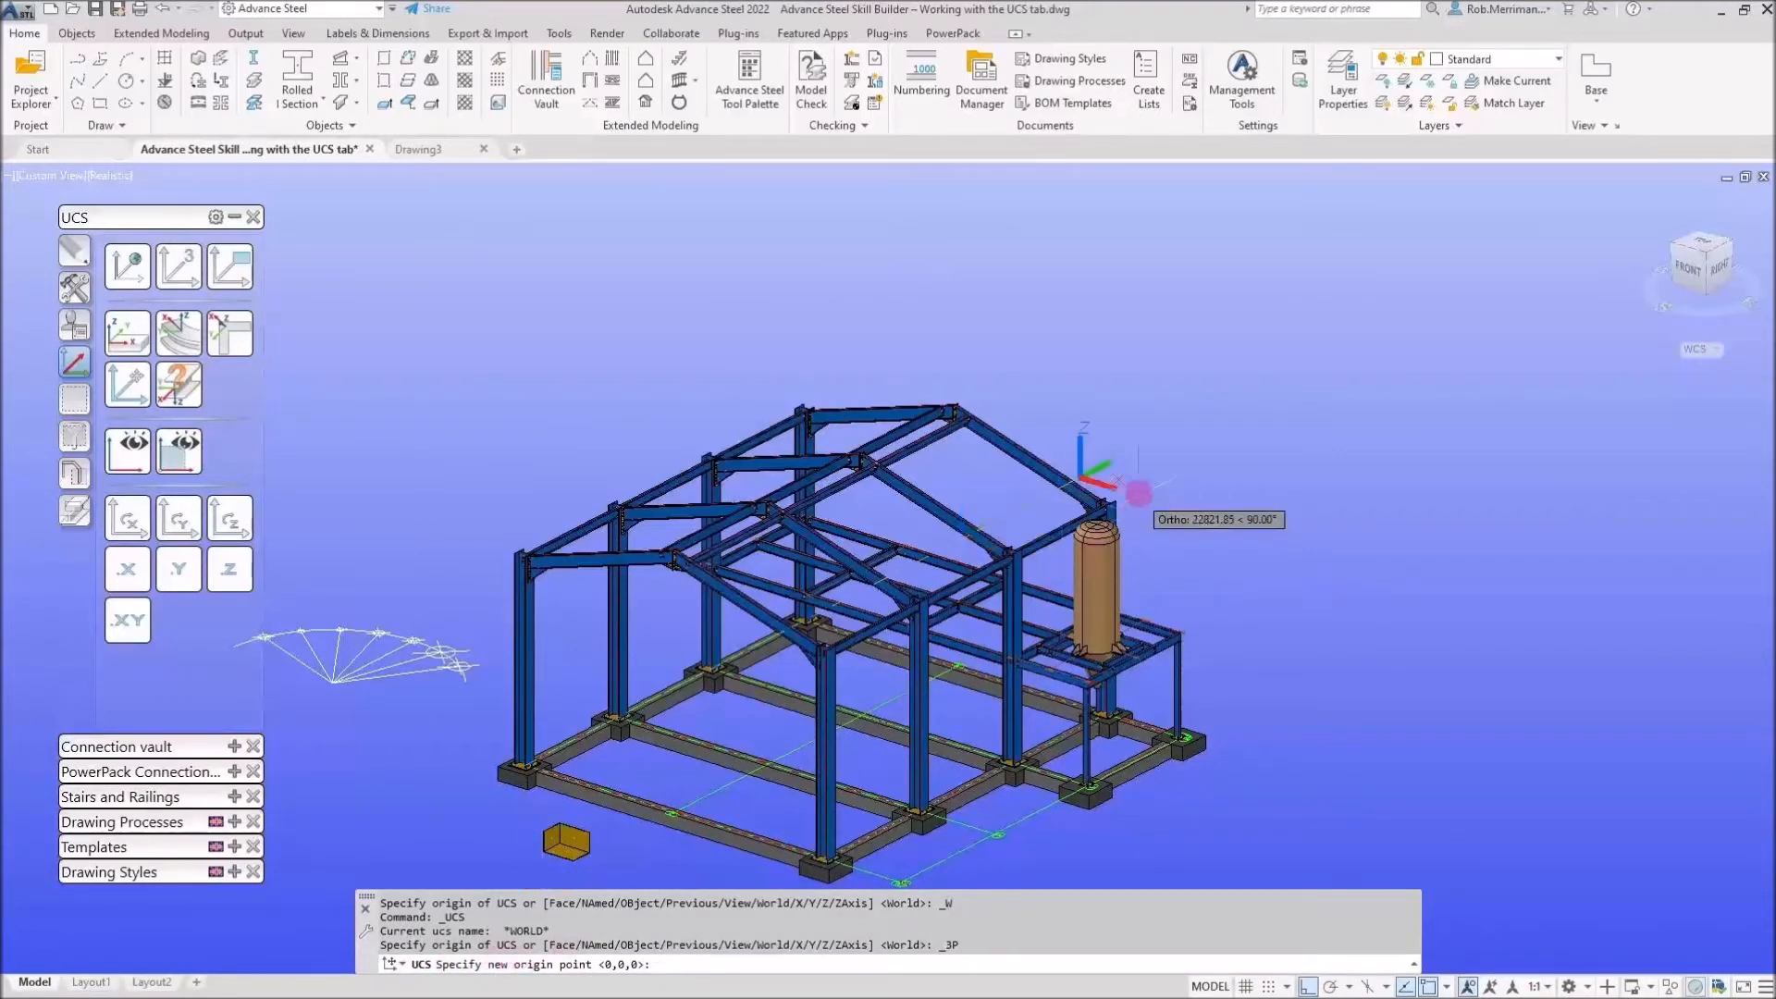
{"action": "scroll", "coordinate": [1138, 505], "scroll_direction": "up", "scroll_amount": 5}
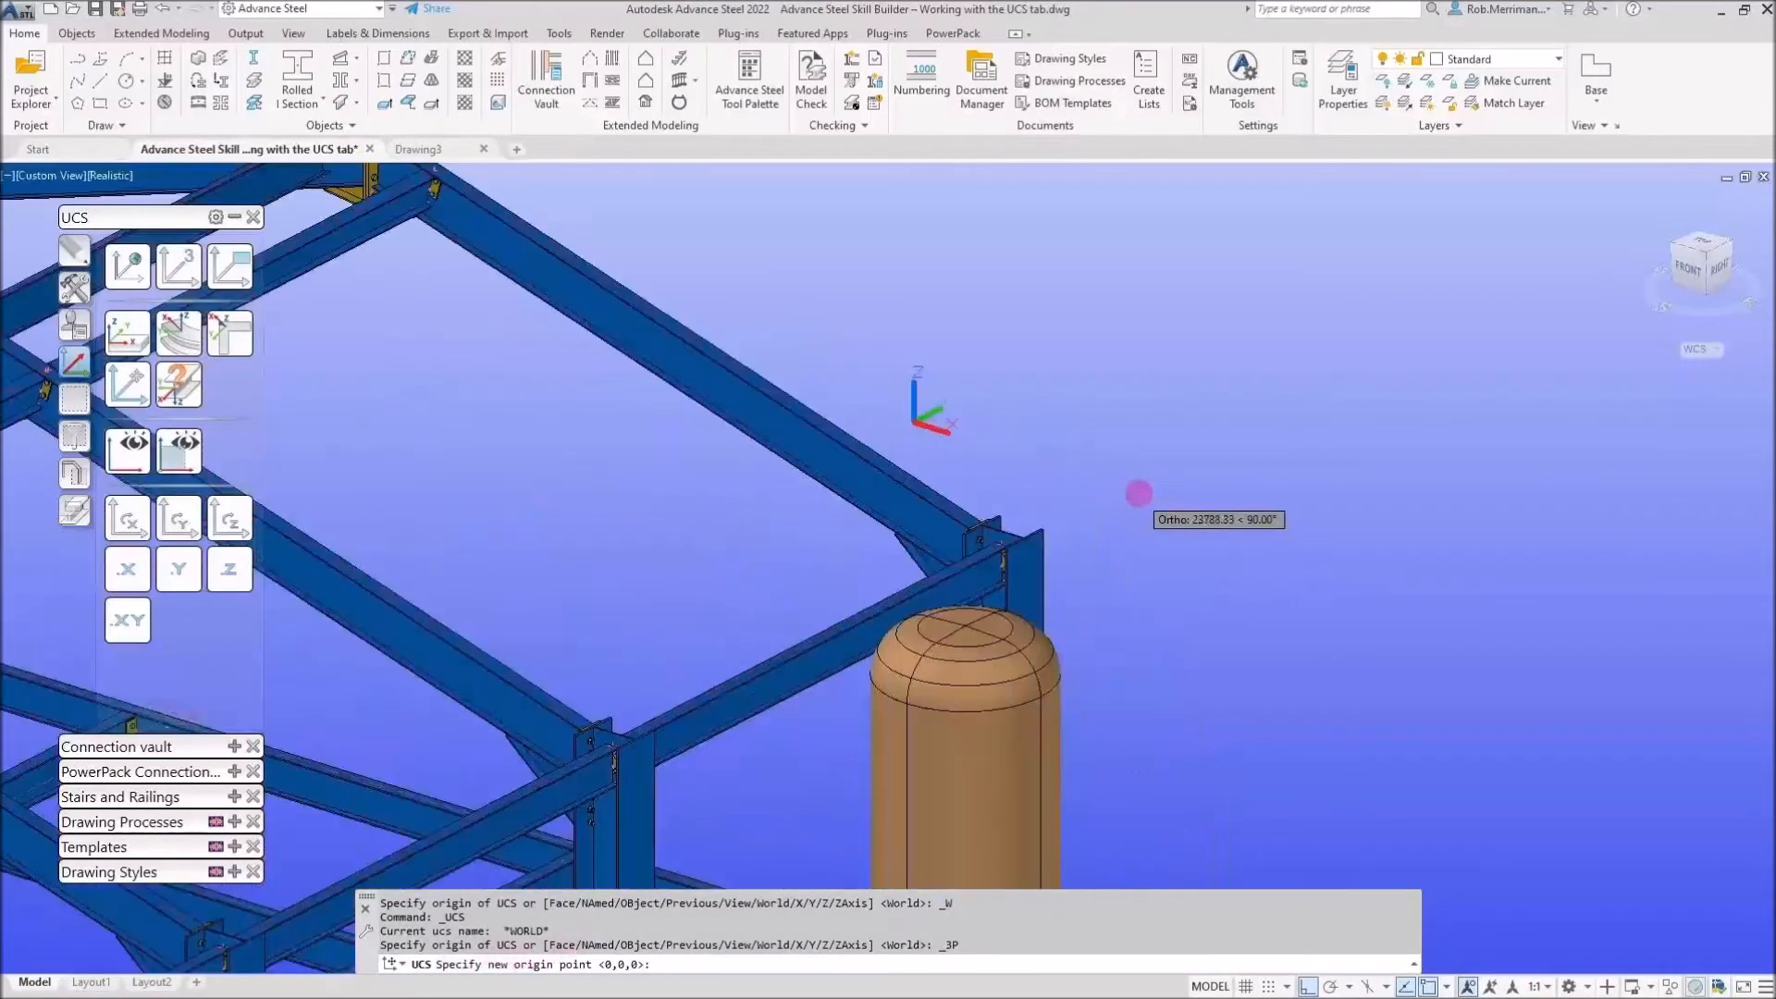
{"action": "left_click", "coordinate": [897, 478]}
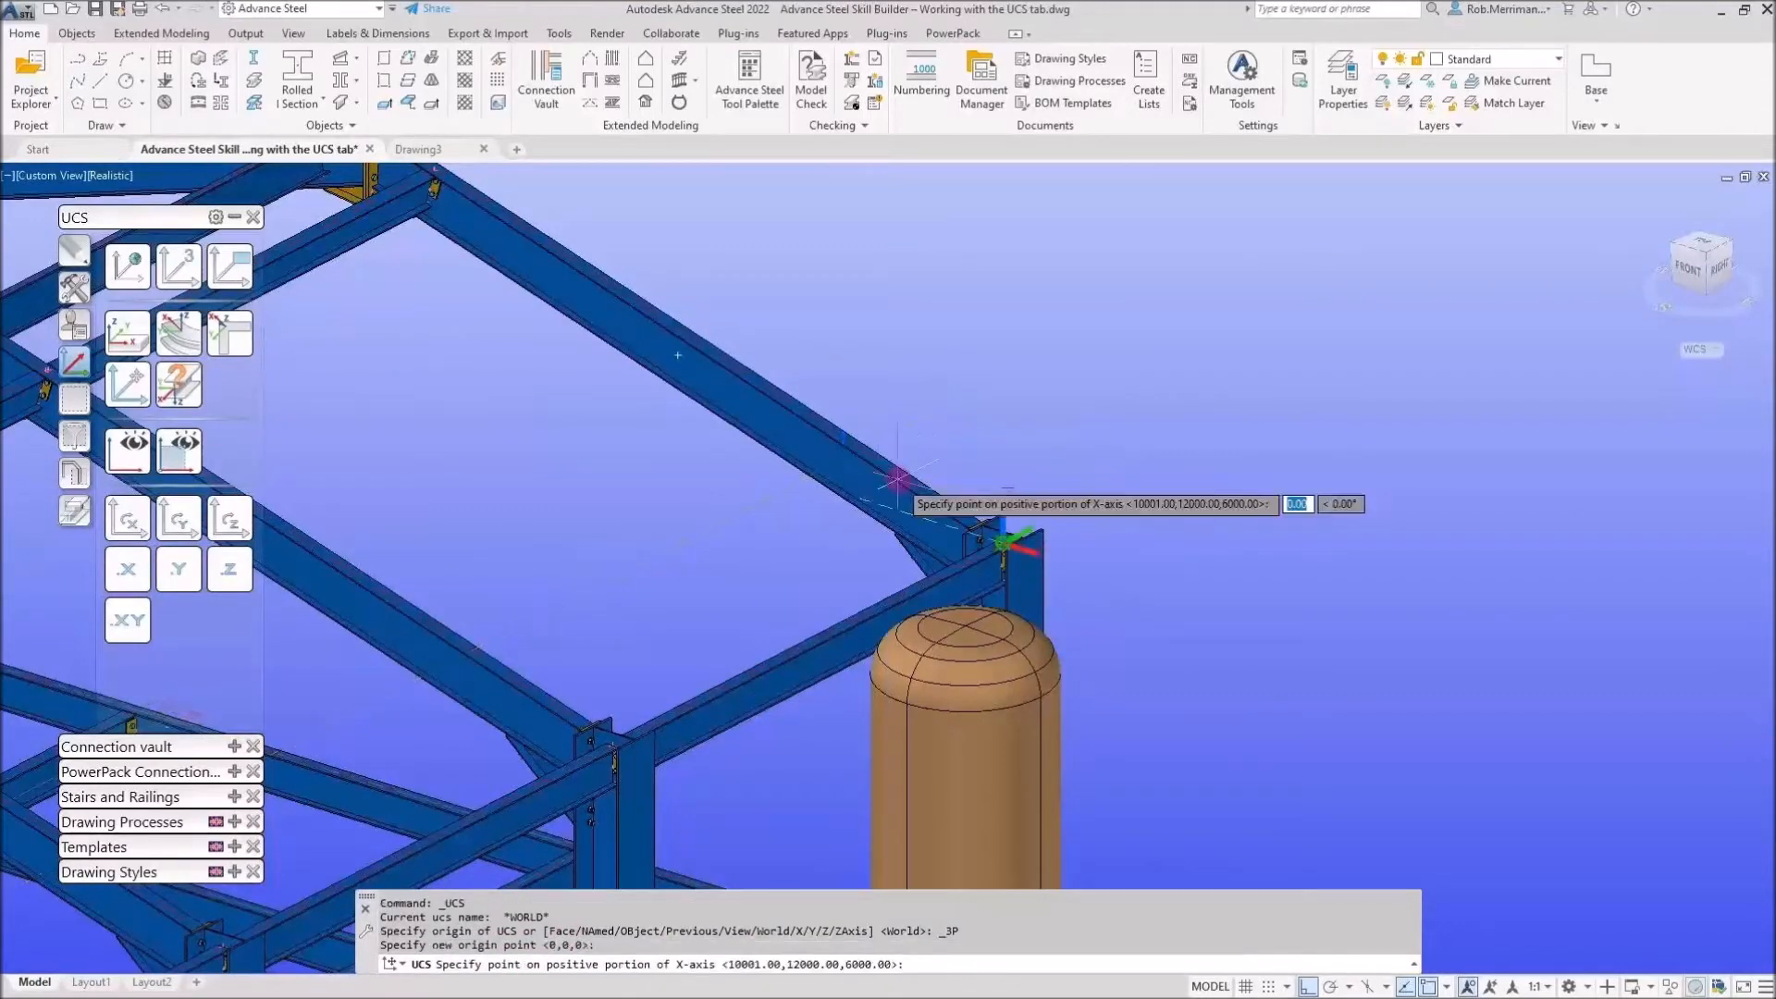
Complete the three-point UCS with its X axis pointing outward along the eaves line and positive Y running up the end rafter toward the ridge
{"action": "scroll", "coordinate": [897, 481], "scroll_direction": "down", "scroll_amount": 3}
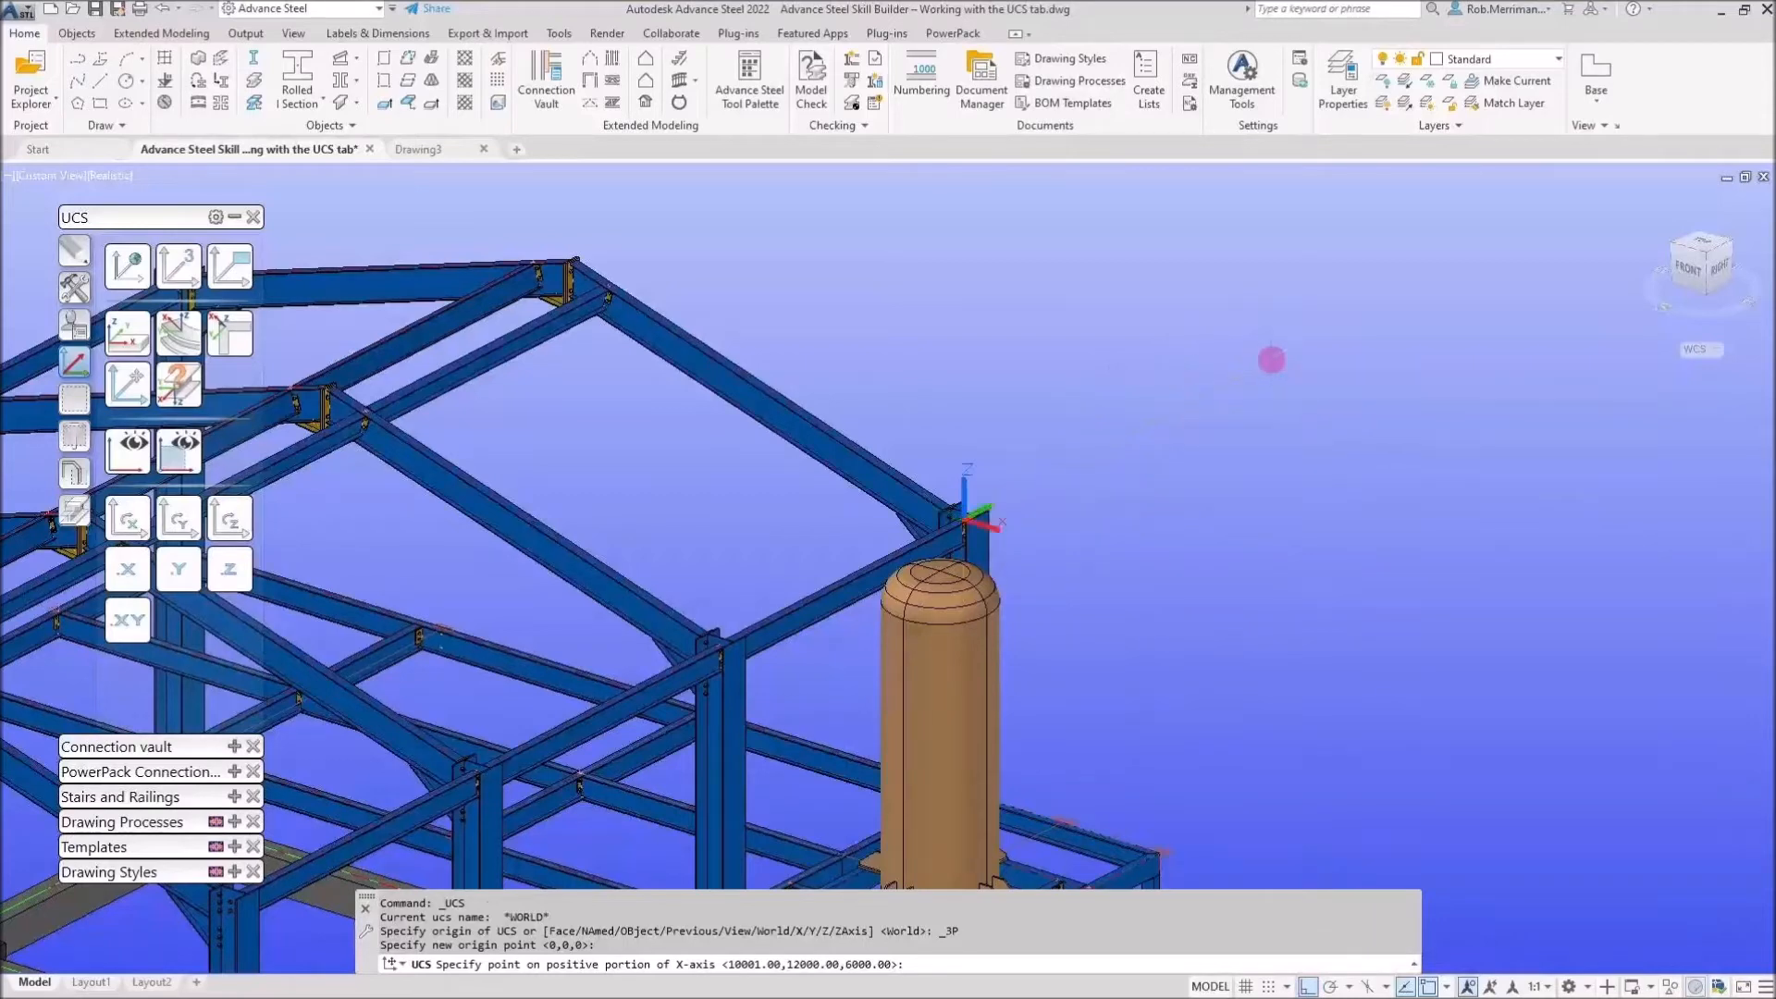
{"action": "left_click", "coordinate": [1271, 360]}
{"action": "scroll", "coordinate": [1171, 496], "scroll_direction": "down", "scroll_amount": 2}
{"action": "scroll", "coordinate": [860, 346], "scroll_direction": "up", "scroll_amount": 4}
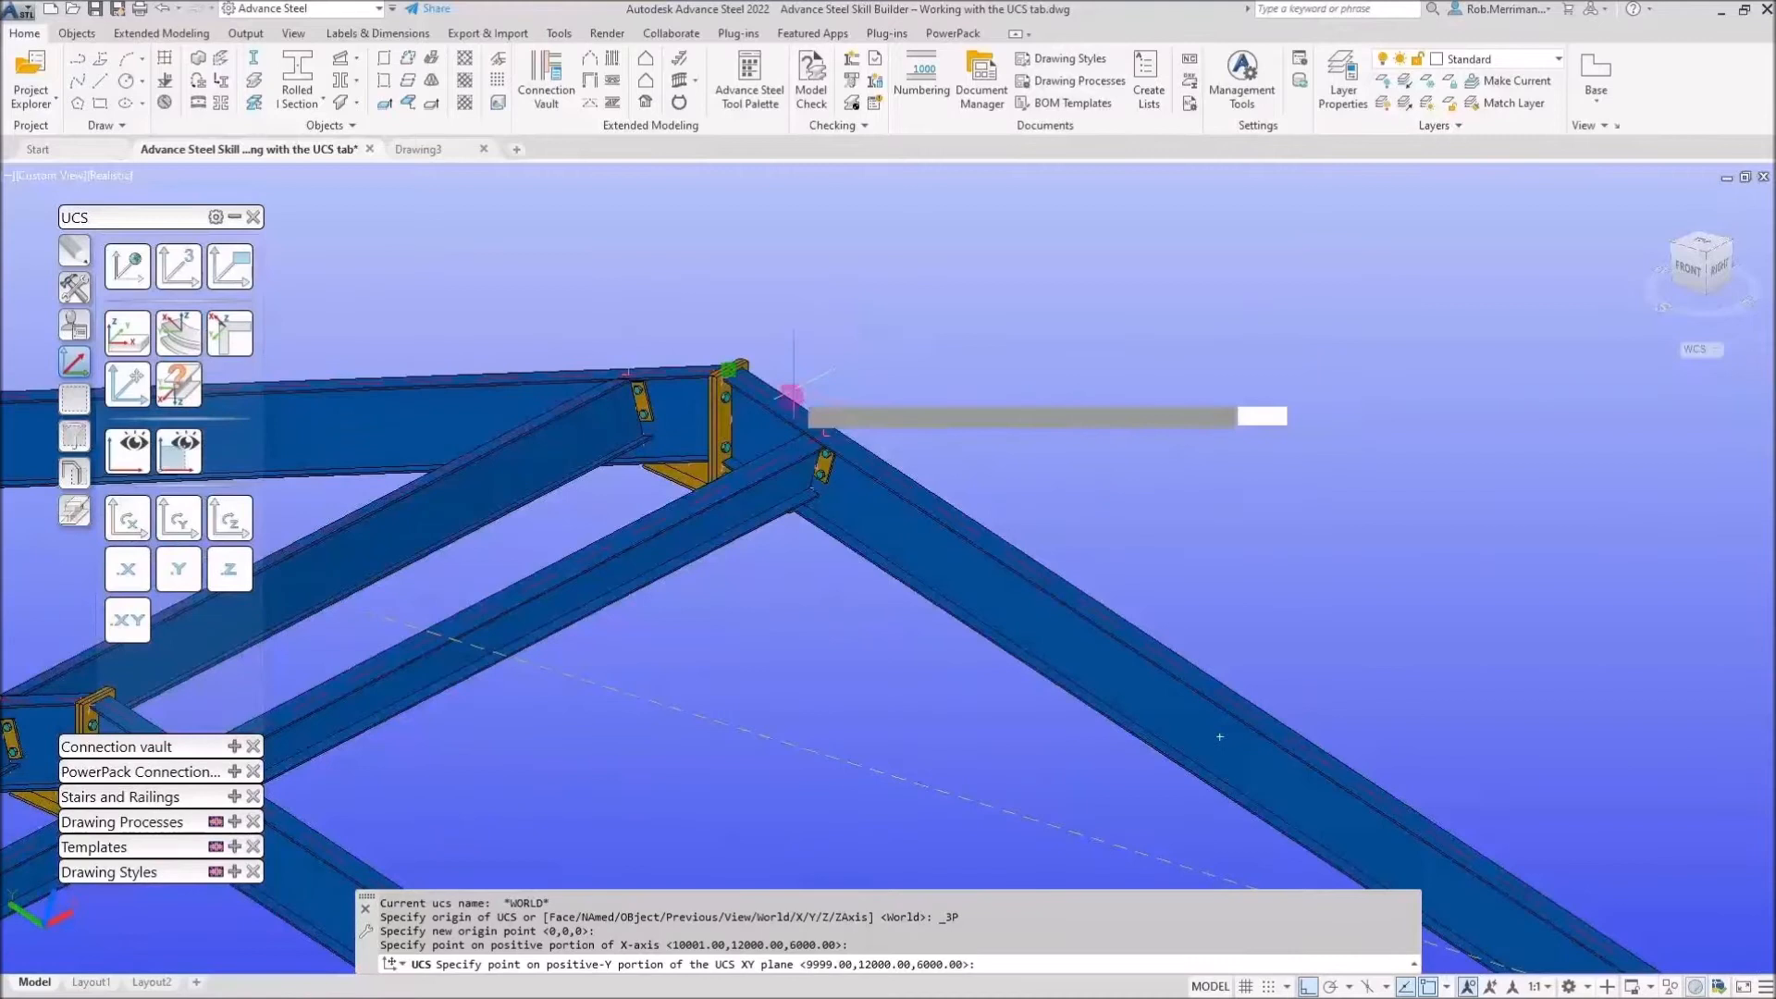
{"action": "scroll", "coordinate": [794, 389], "scroll_direction": "down", "scroll_amount": 2}
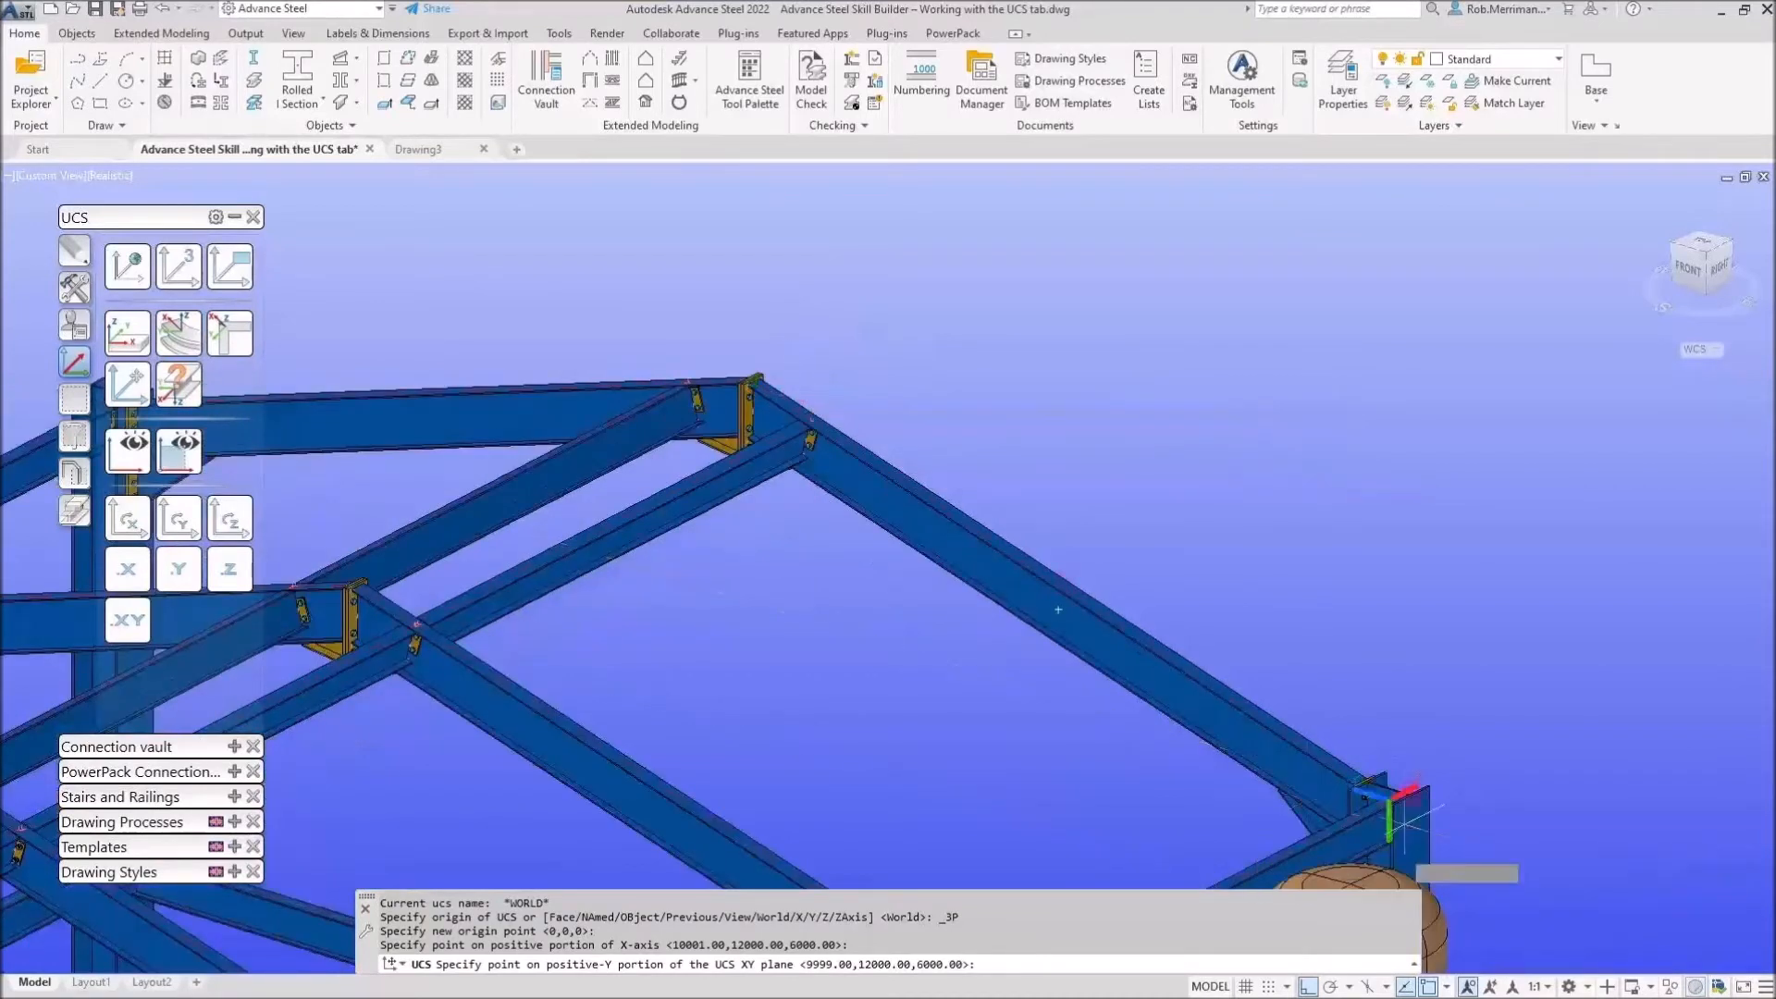
{"action": "left_click", "coordinate": [870, 470]}
{"action": "scroll", "coordinate": [974, 400], "scroll_direction": "down", "scroll_amount": 2}
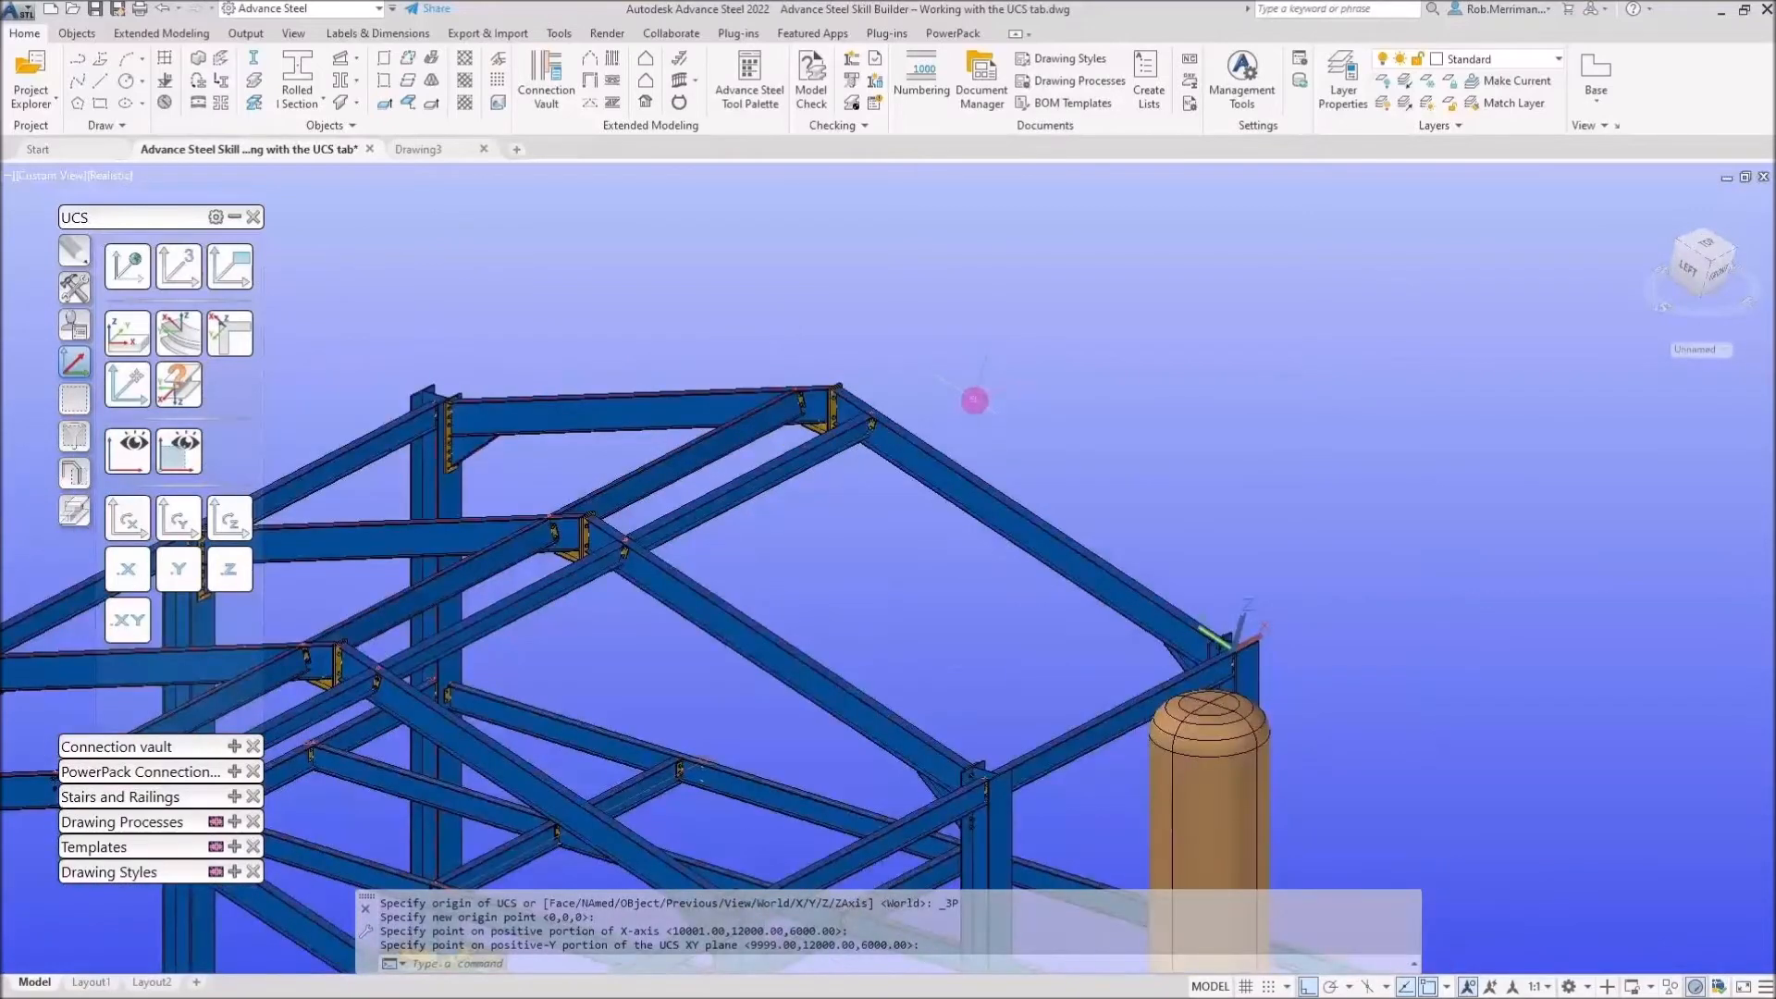
Create a rectangular plate about 4000 by 5220 mm across the sloping end roof bay between ridge and eaves with default properties, and delete it
{"action": "middle_click_drag", "start_coordinate": [1057, 469], "coordinate": [1018, 408], "text": "shift"}
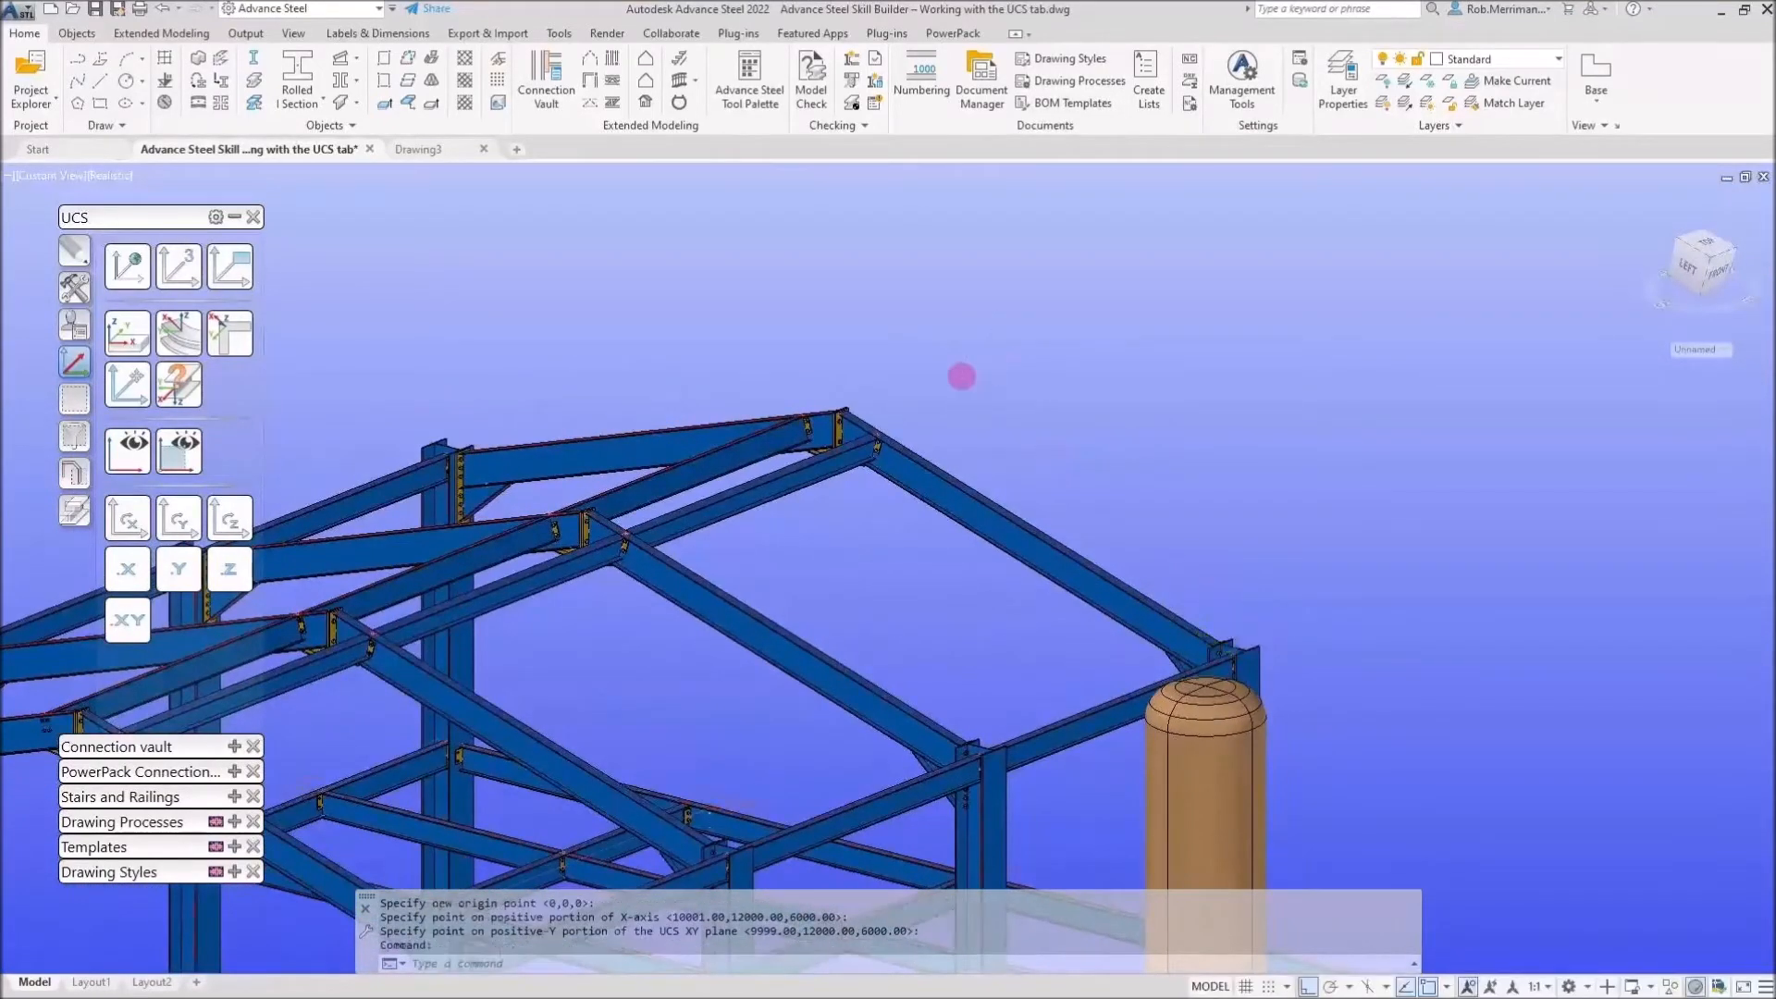
{"action": "scroll", "coordinate": [962, 377], "scroll_direction": "down", "scroll_amount": 2}
{"action": "left_click", "coordinate": [77, 34]}
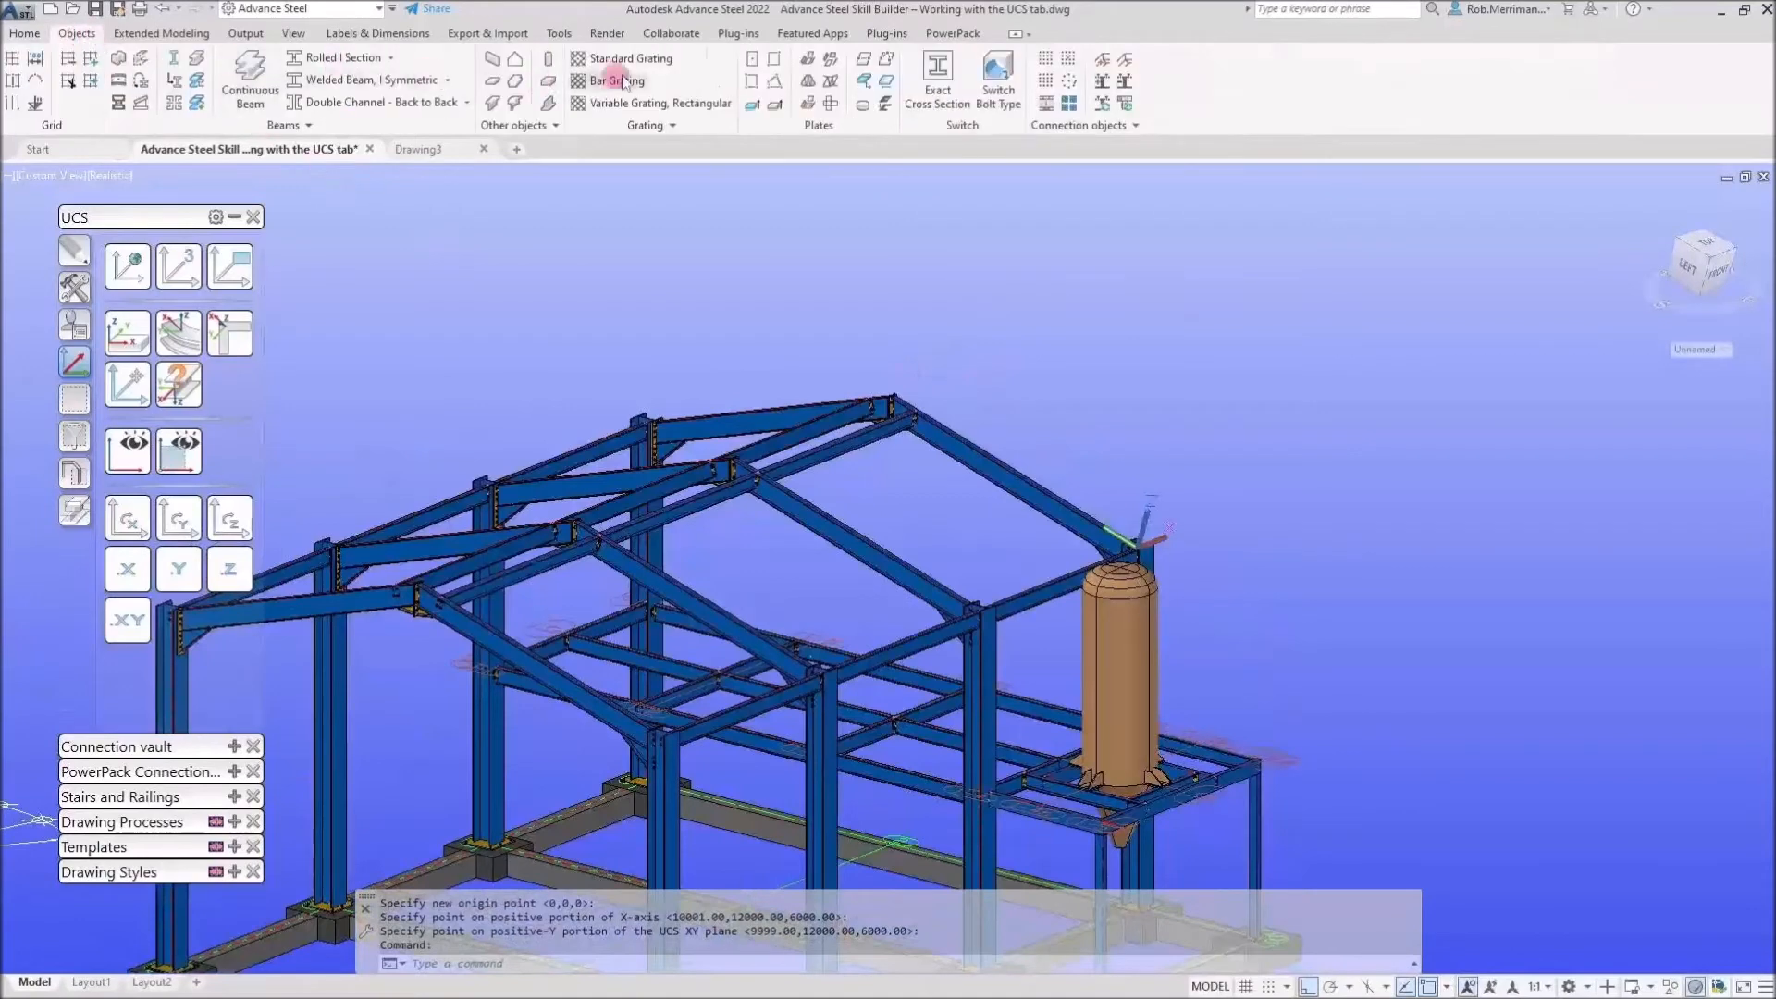
{"action": "left_click", "coordinate": [775, 60]}
{"action": "scroll", "coordinate": [1093, 509], "scroll_direction": "up", "scroll_amount": 3}
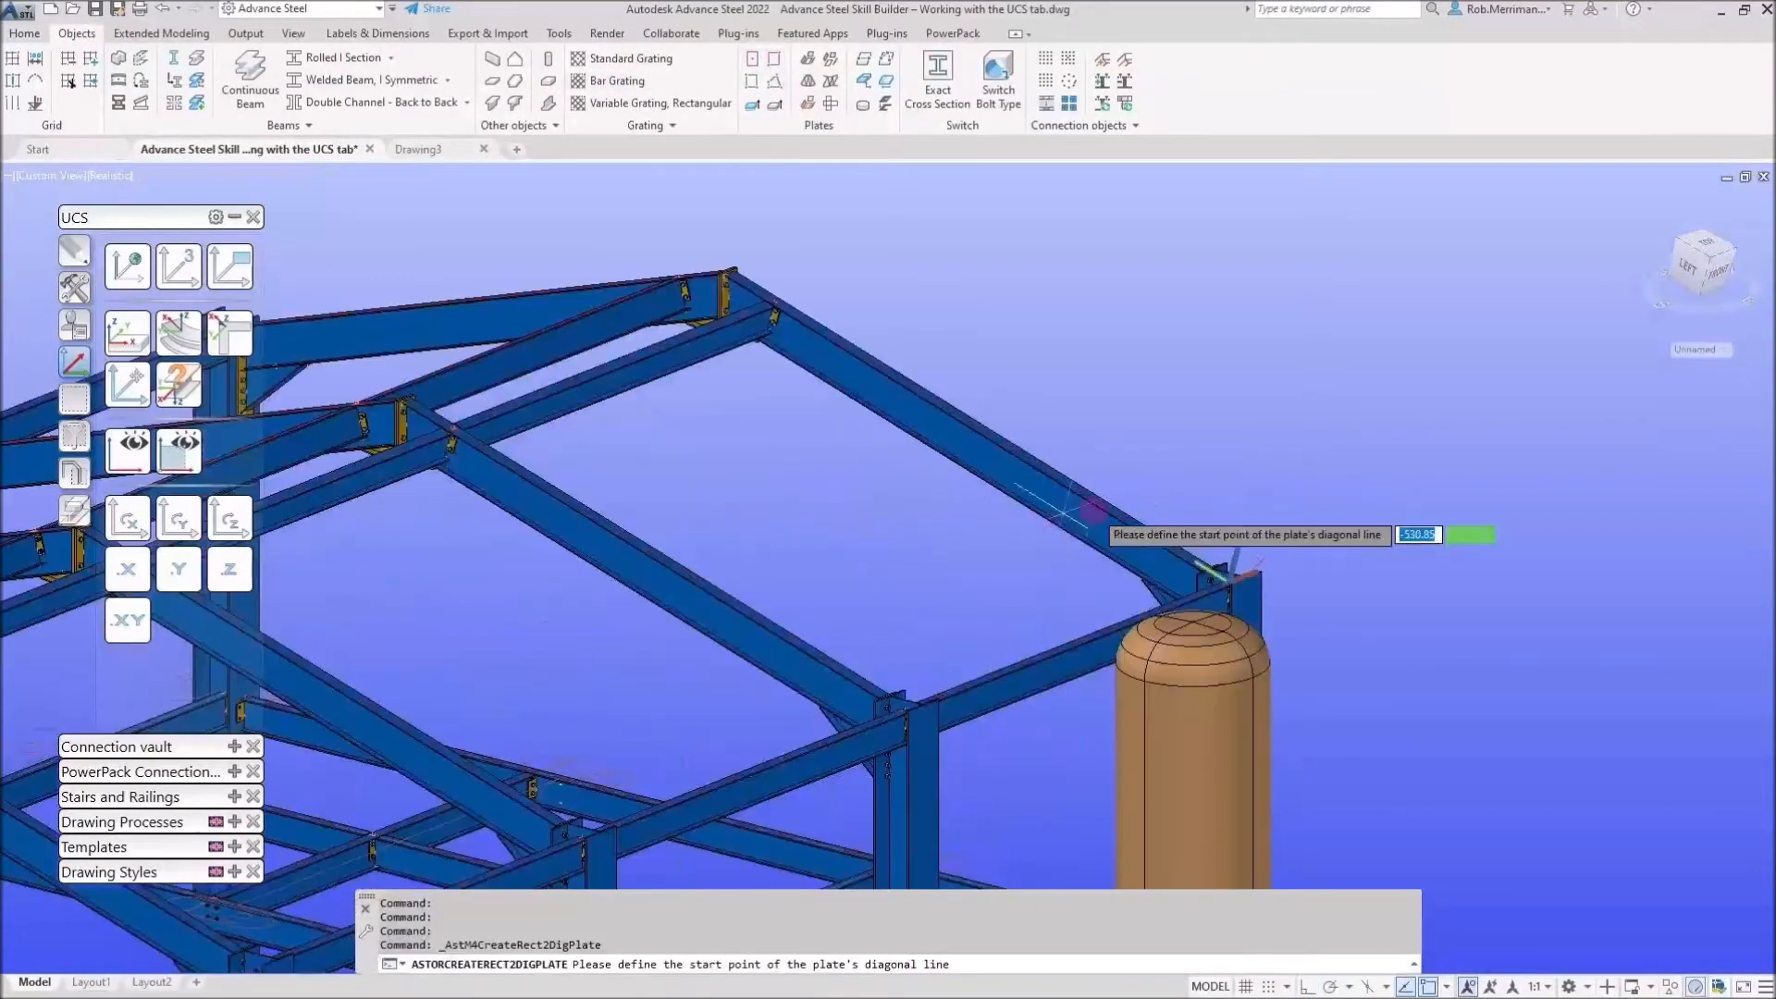
{"action": "left_click", "coordinate": [826, 331]}
{"action": "left_click", "coordinate": [502, 459]}
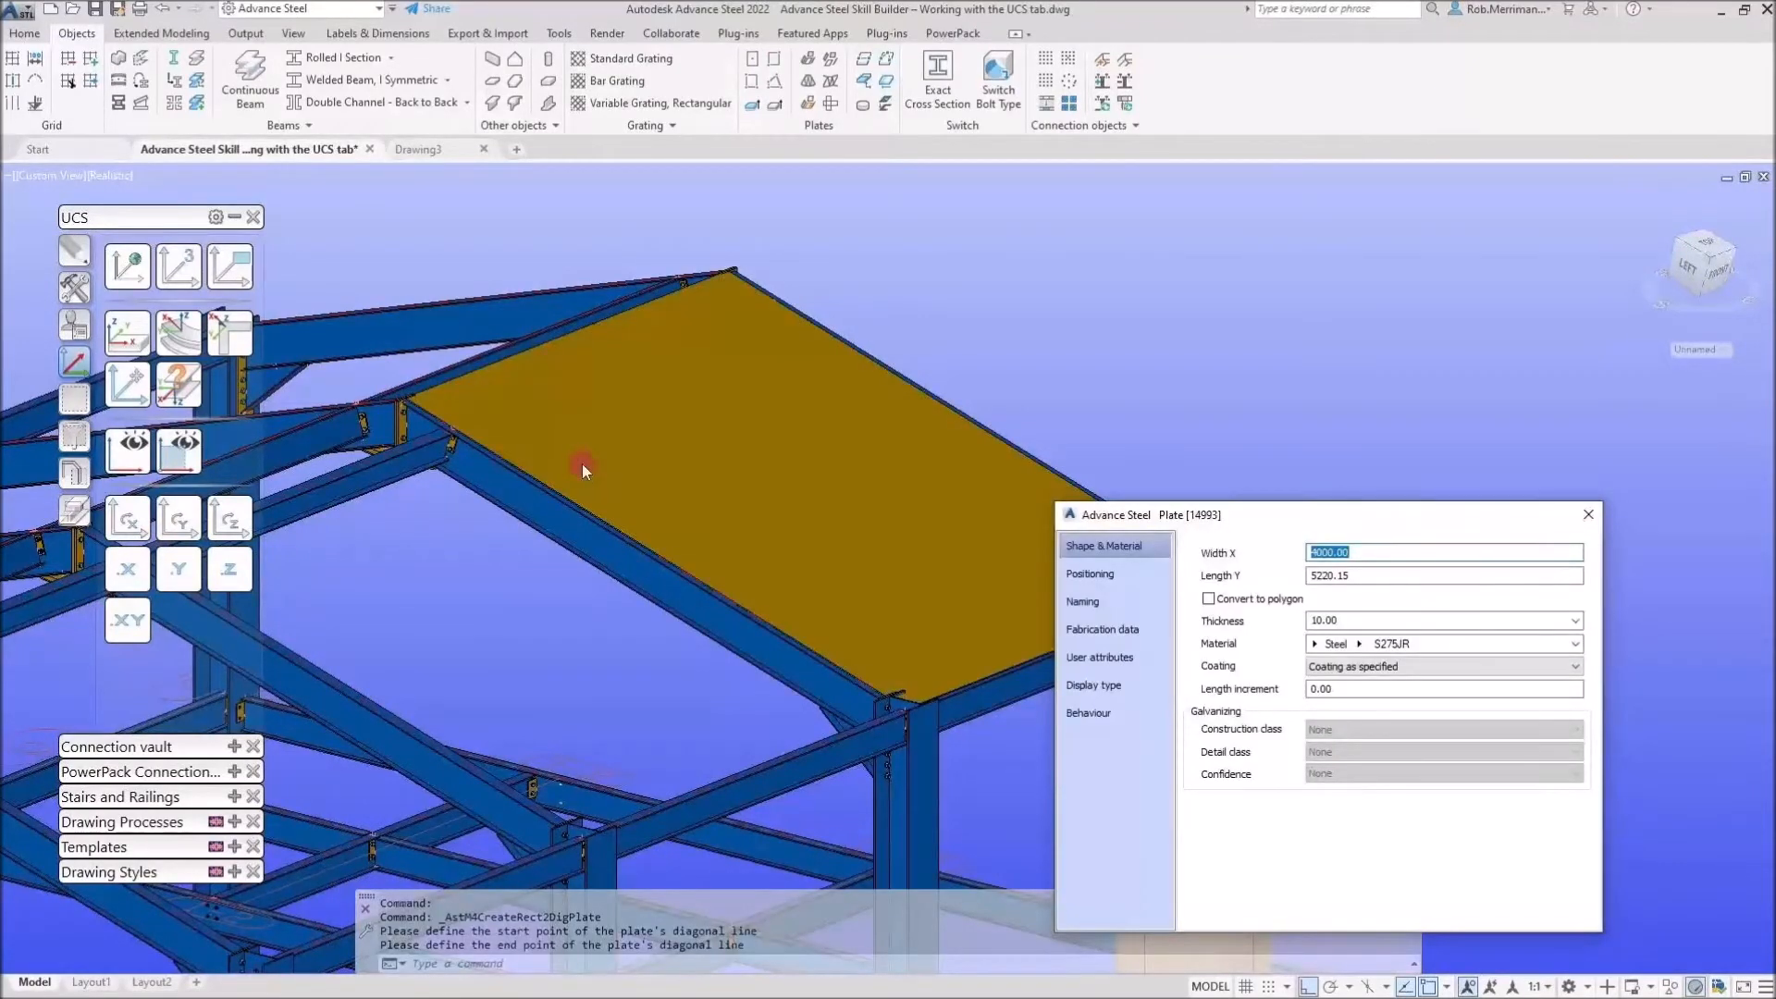
{"action": "left_click", "coordinate": [1585, 517]}
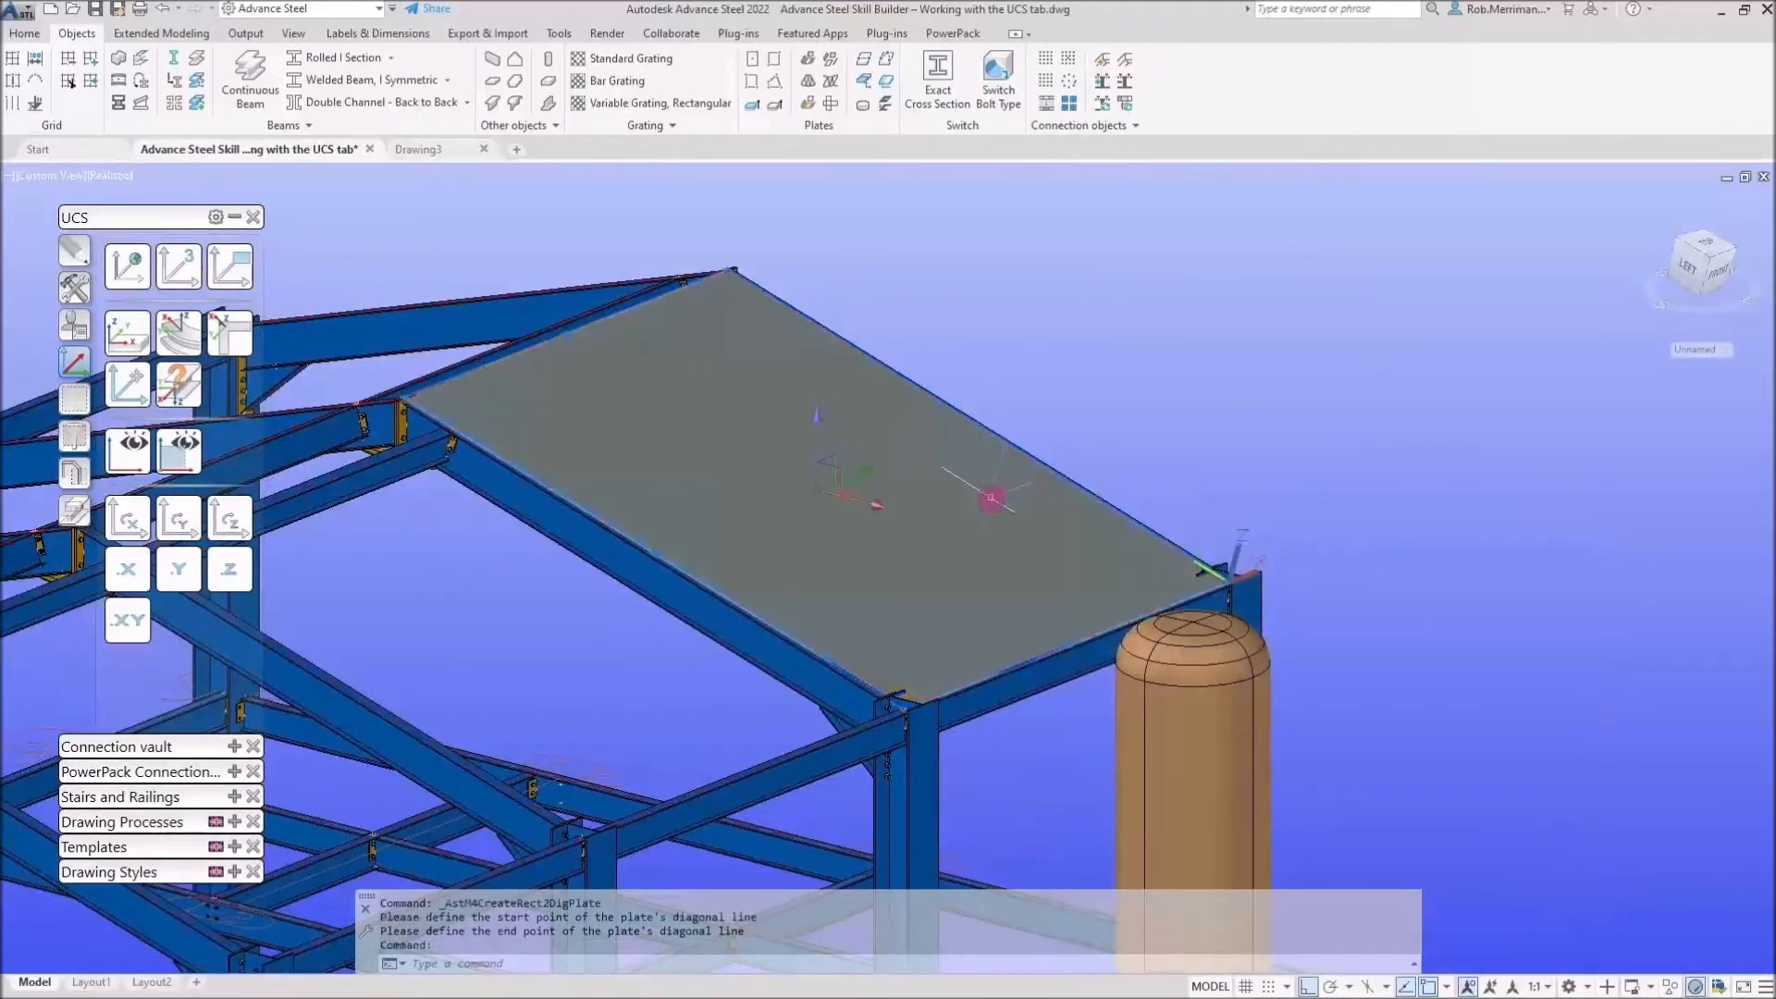
{"action": "key", "text": "Delete"}
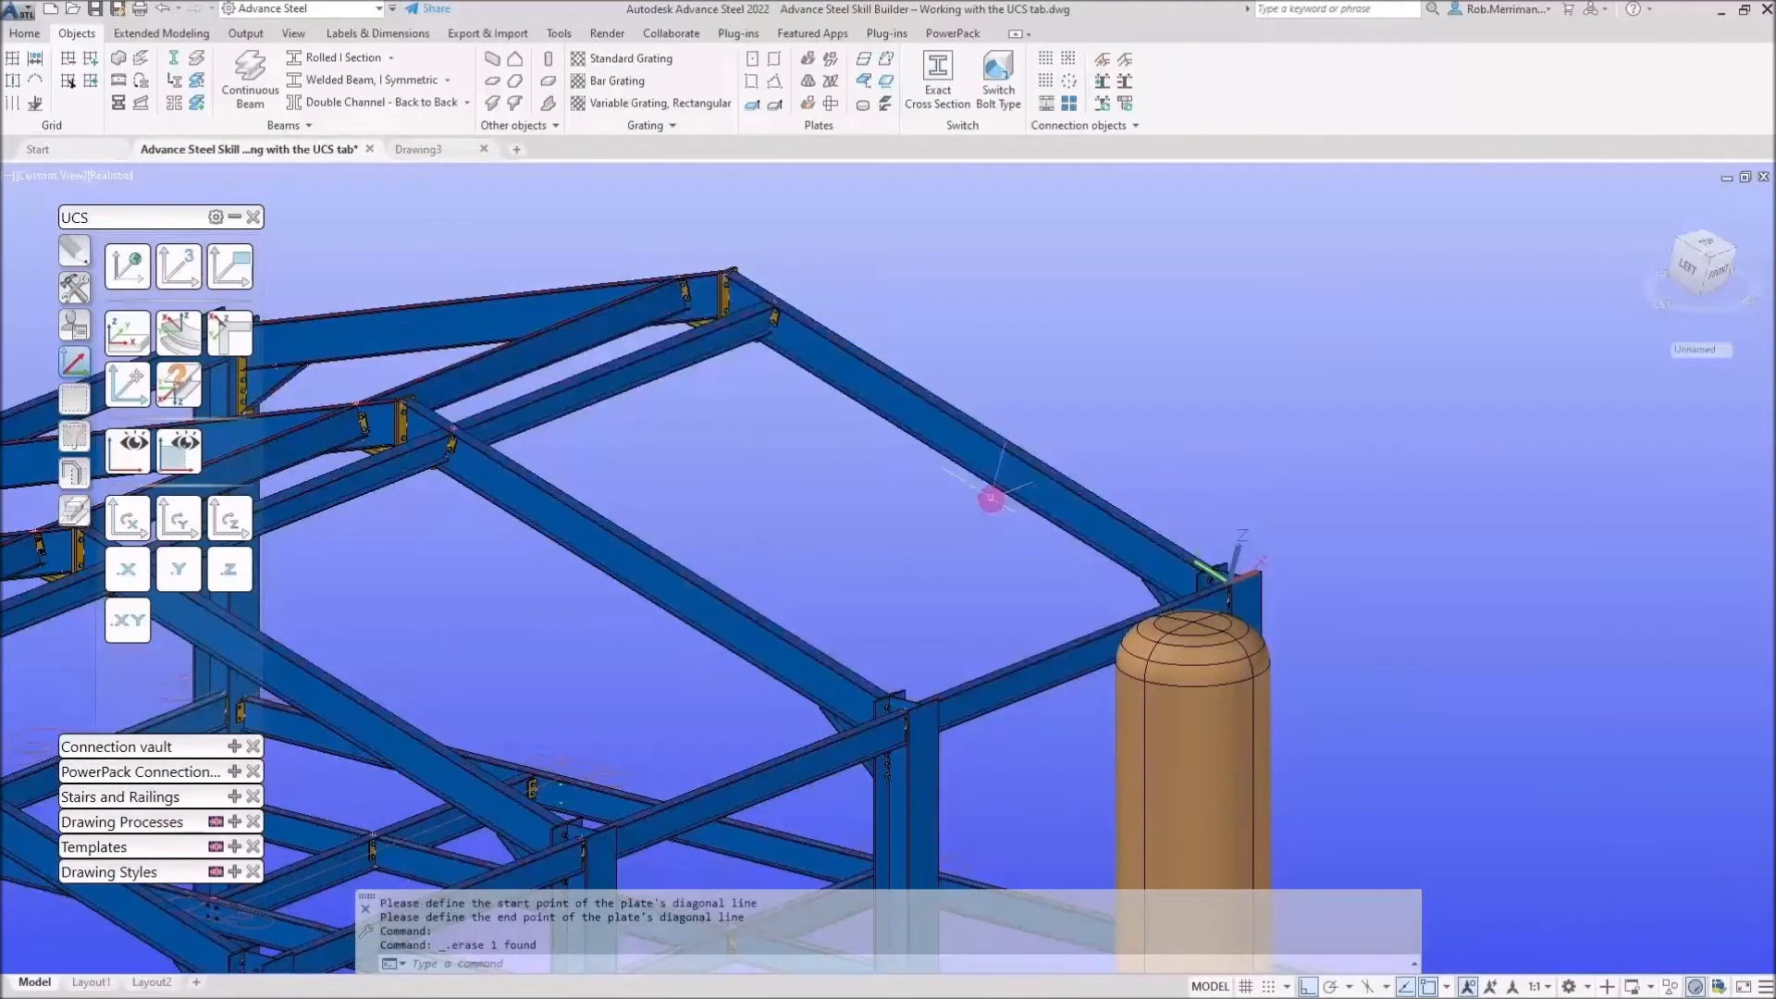
Reset the UCS to World
{"action": "scroll", "coordinate": [1338, 449], "scroll_direction": "down", "scroll_amount": 4}
{"action": "scroll", "coordinate": [1324, 429], "scroll_direction": "down", "scroll_amount": 2}
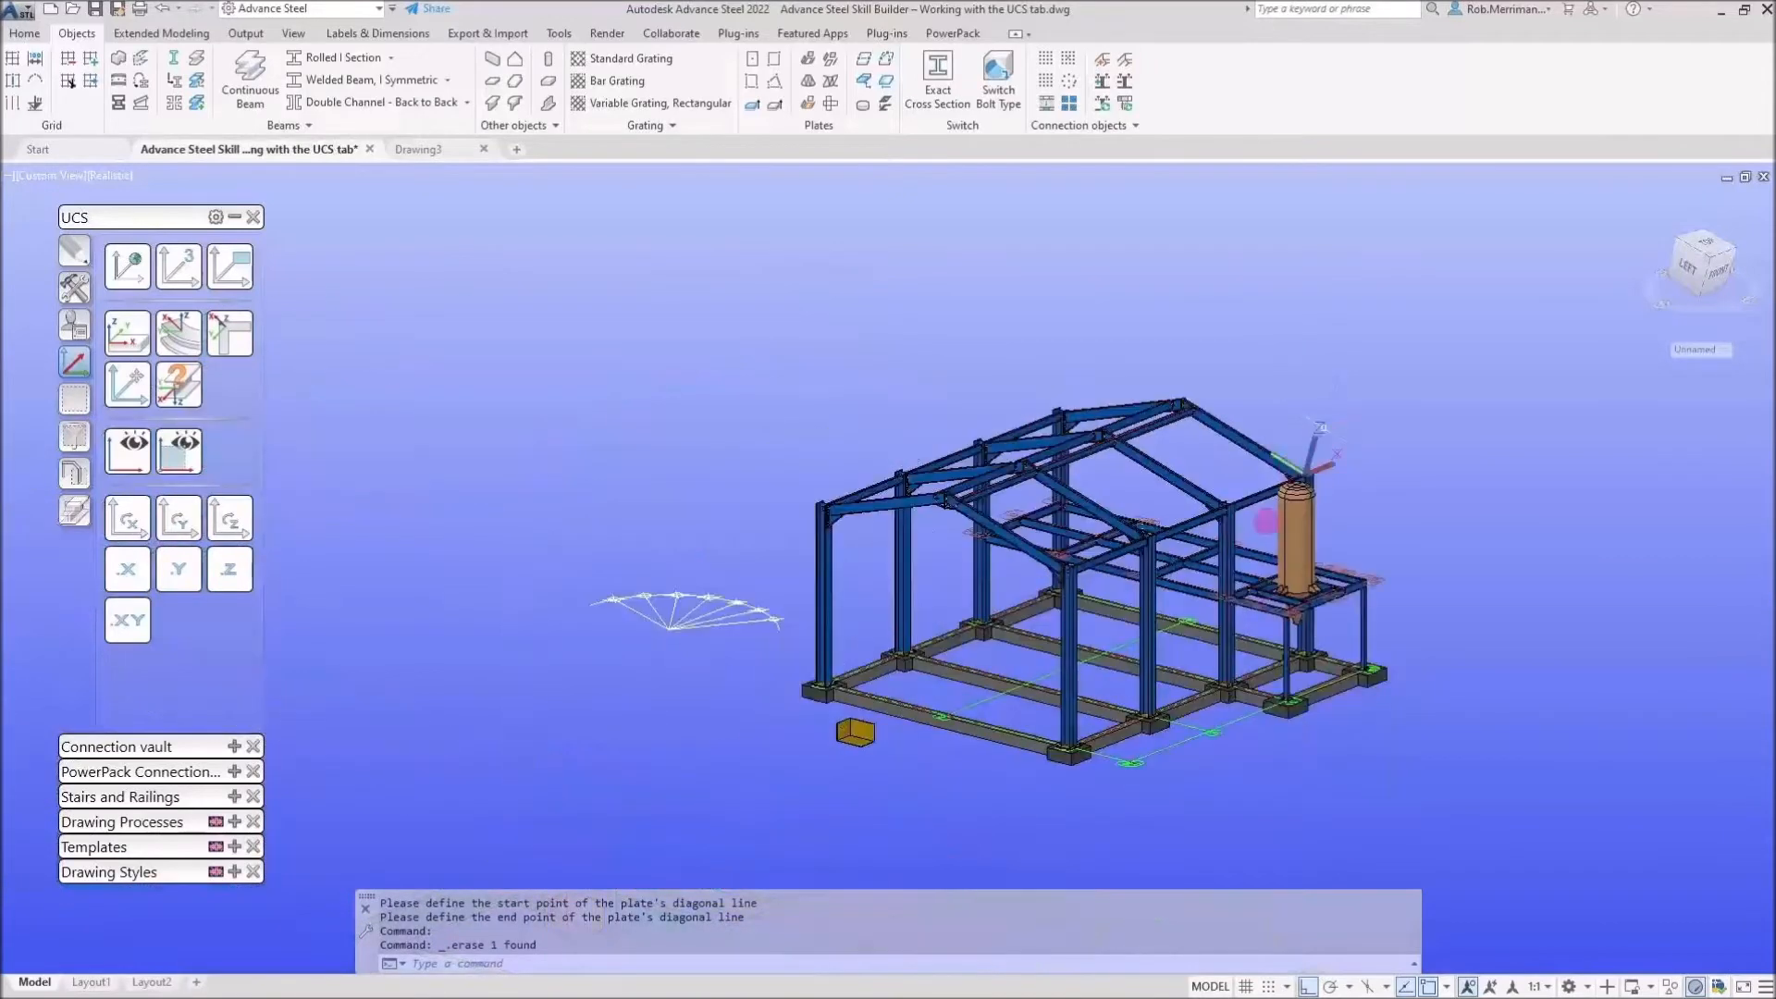
{"action": "left_click", "coordinate": [127, 266]}
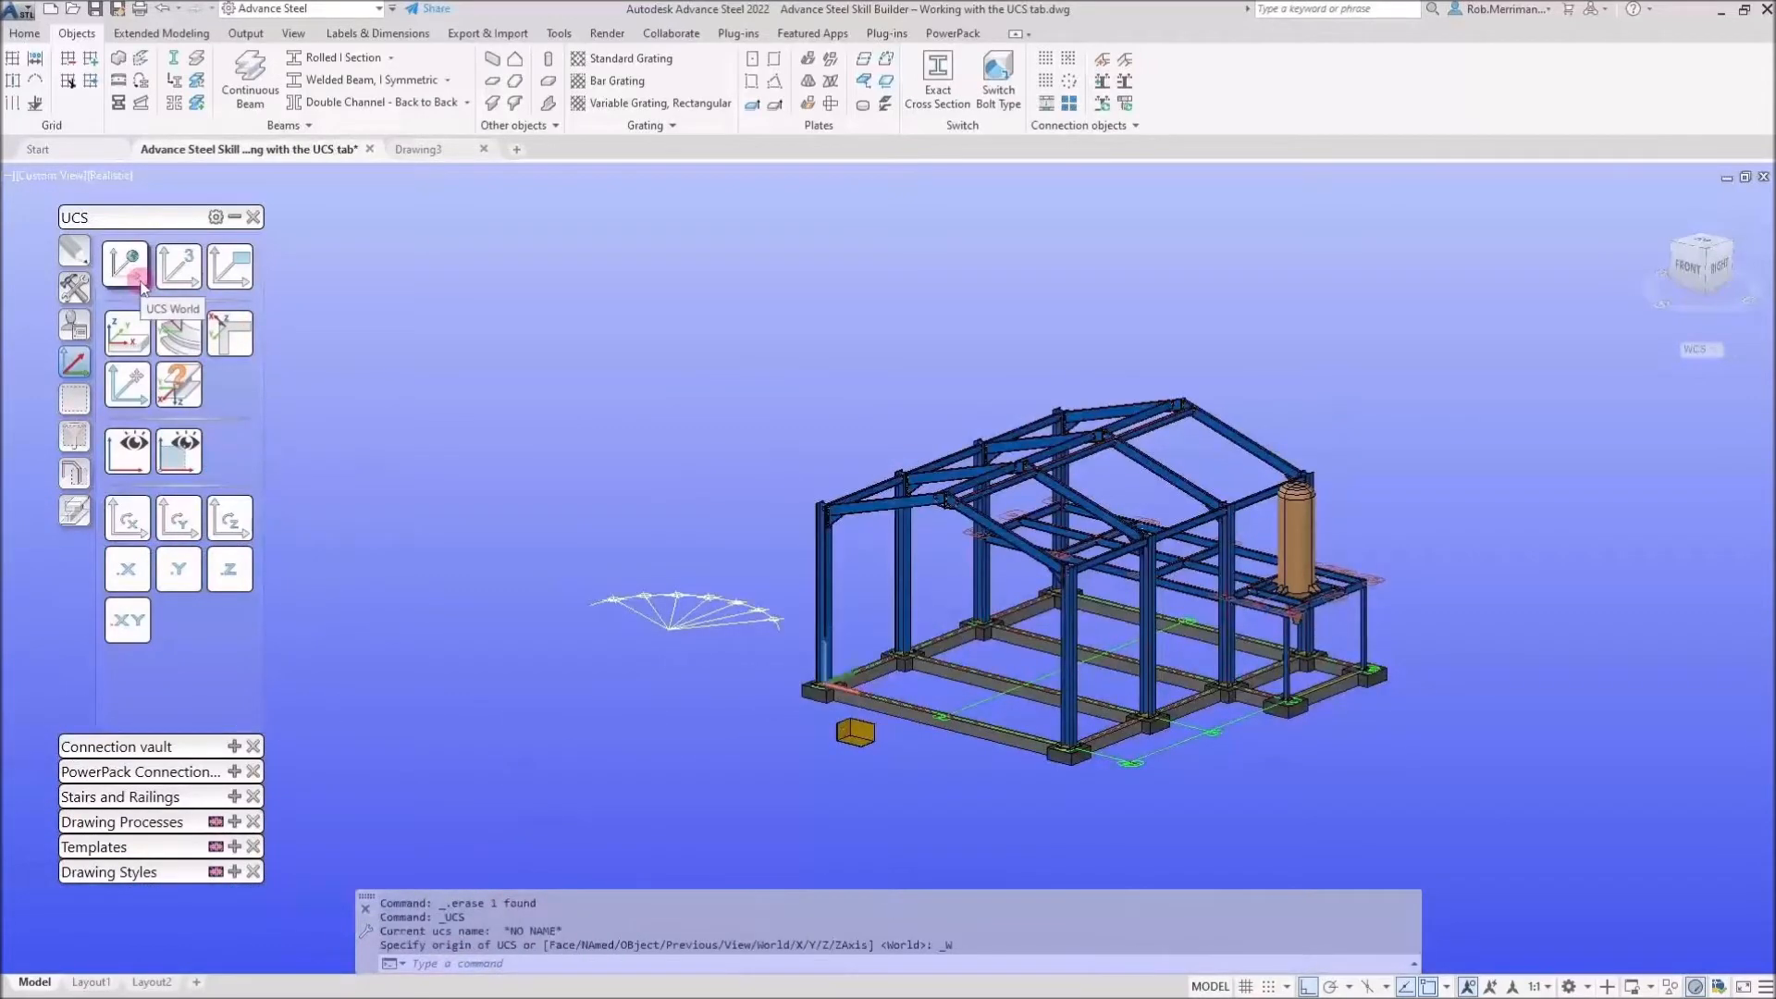
{"action": "left_click", "coordinate": [124, 333]}
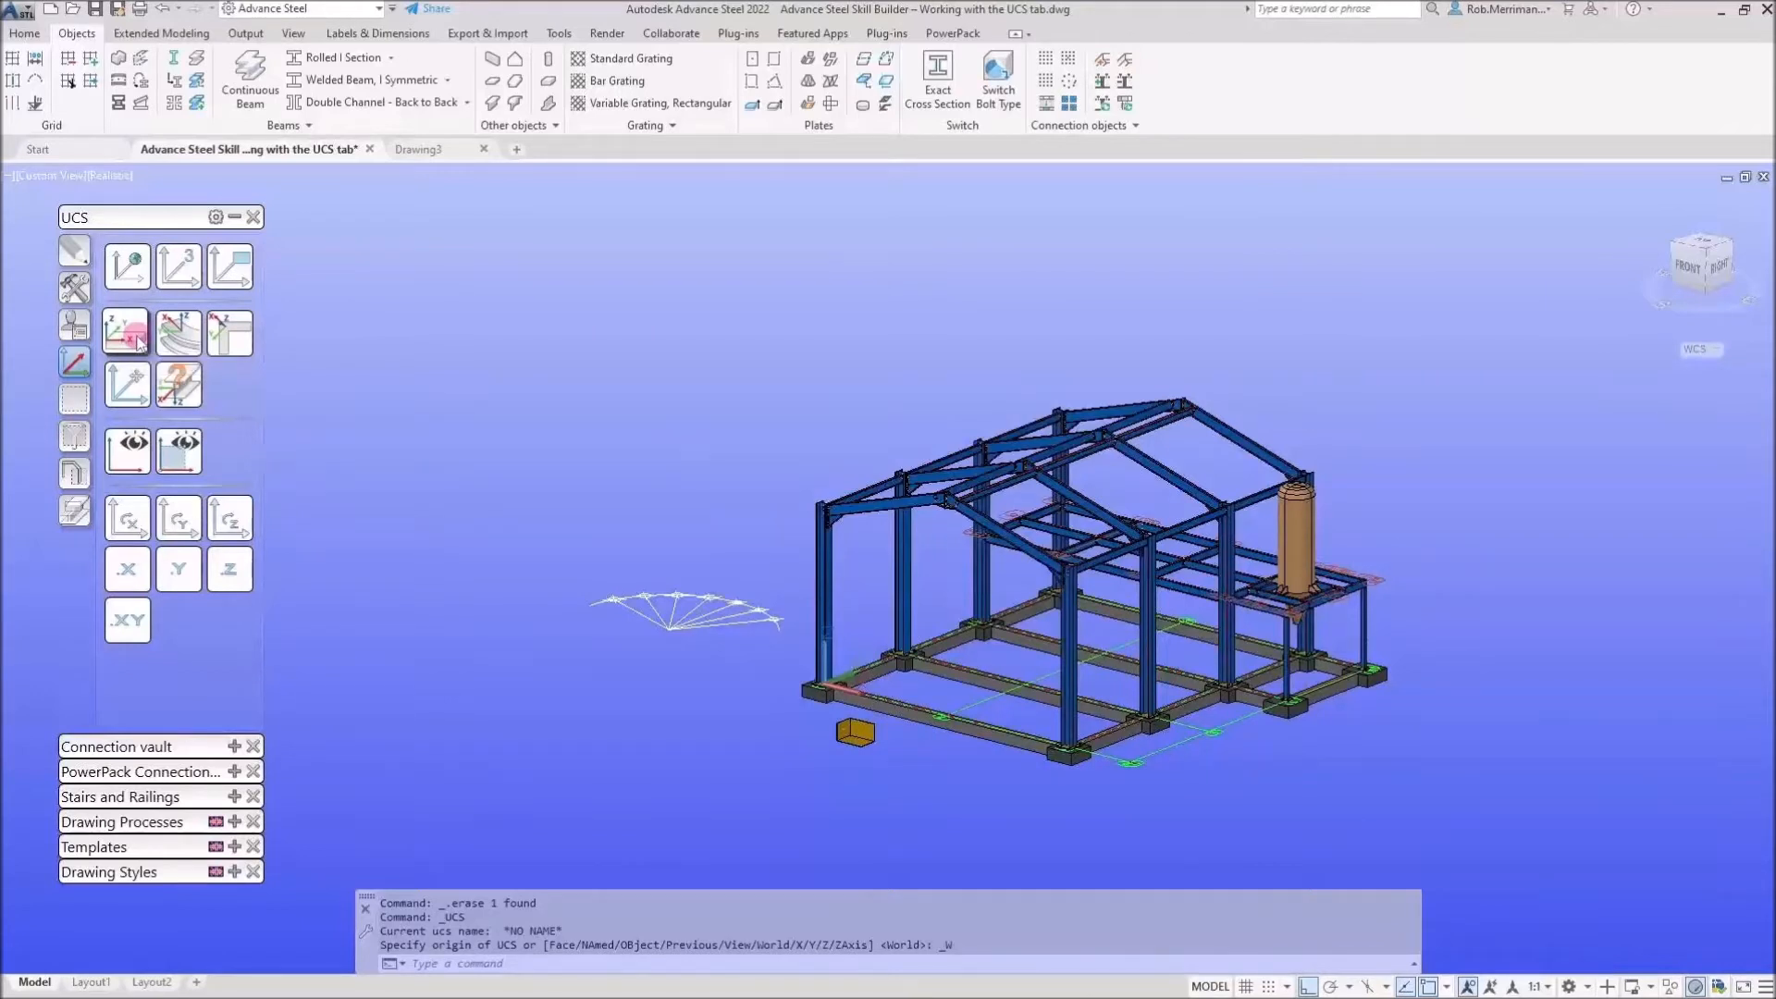
{"action": "left_click", "coordinate": [137, 342]}
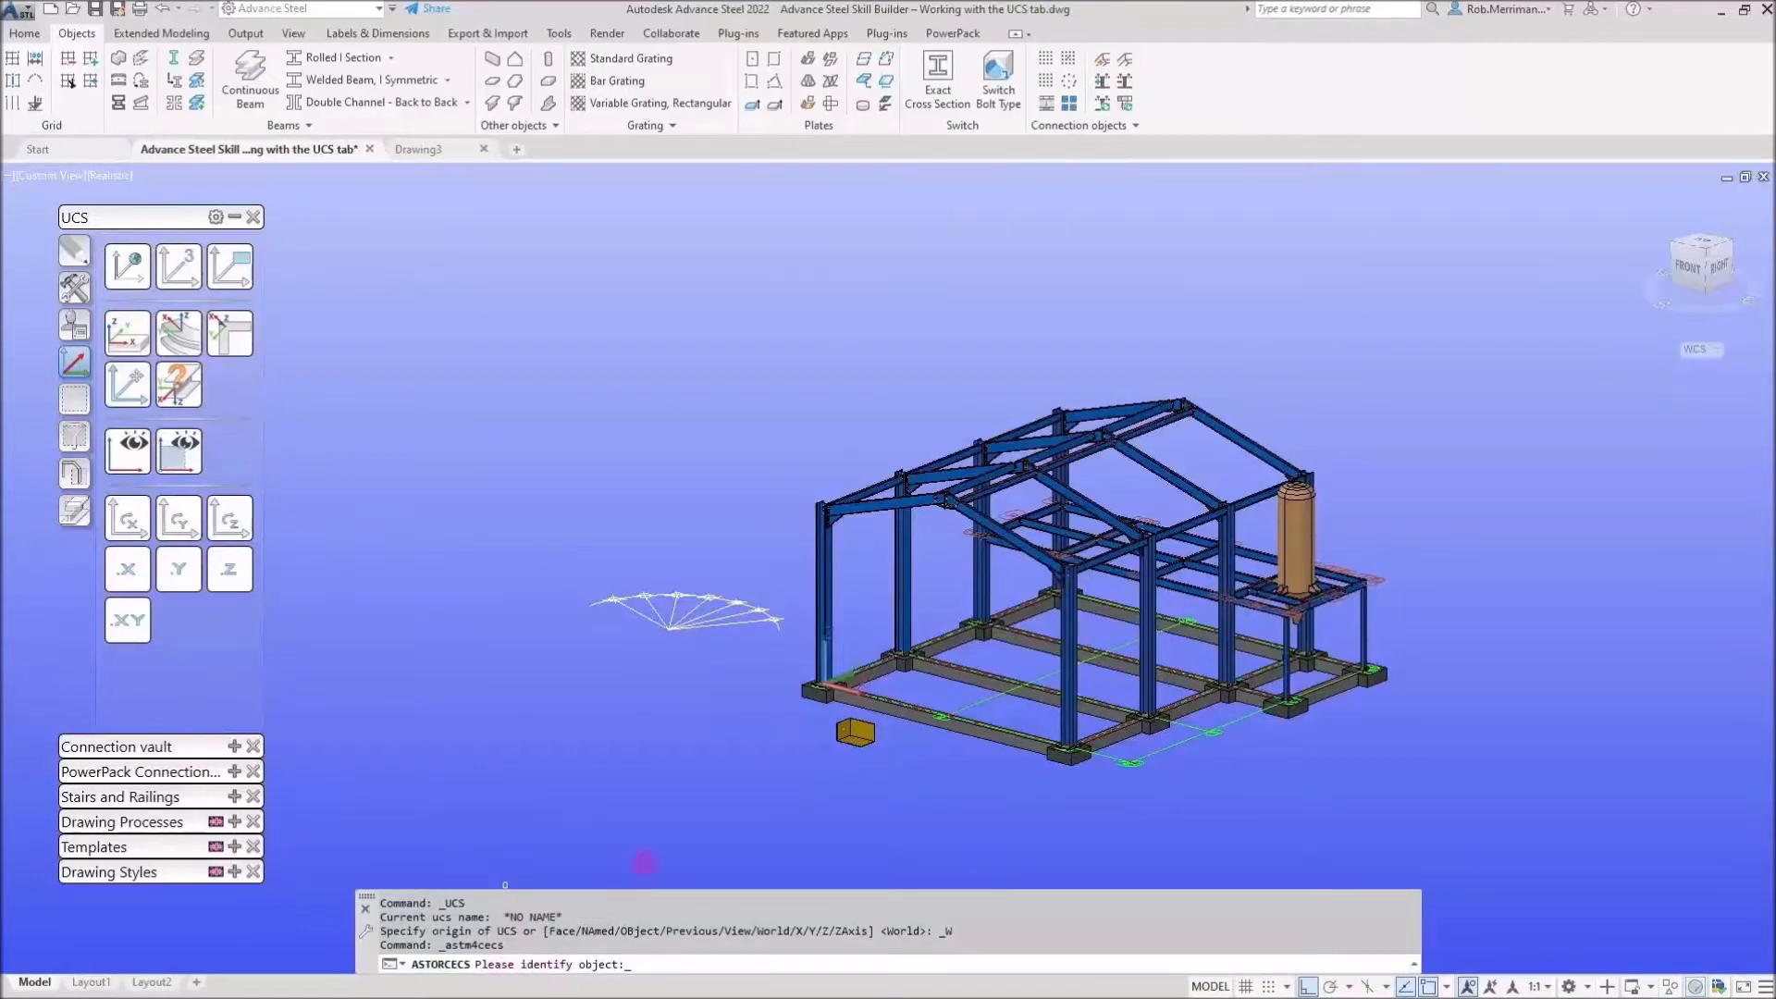
{"action": "scroll", "coordinate": [1393, 734], "scroll_direction": "up", "scroll_amount": 2}
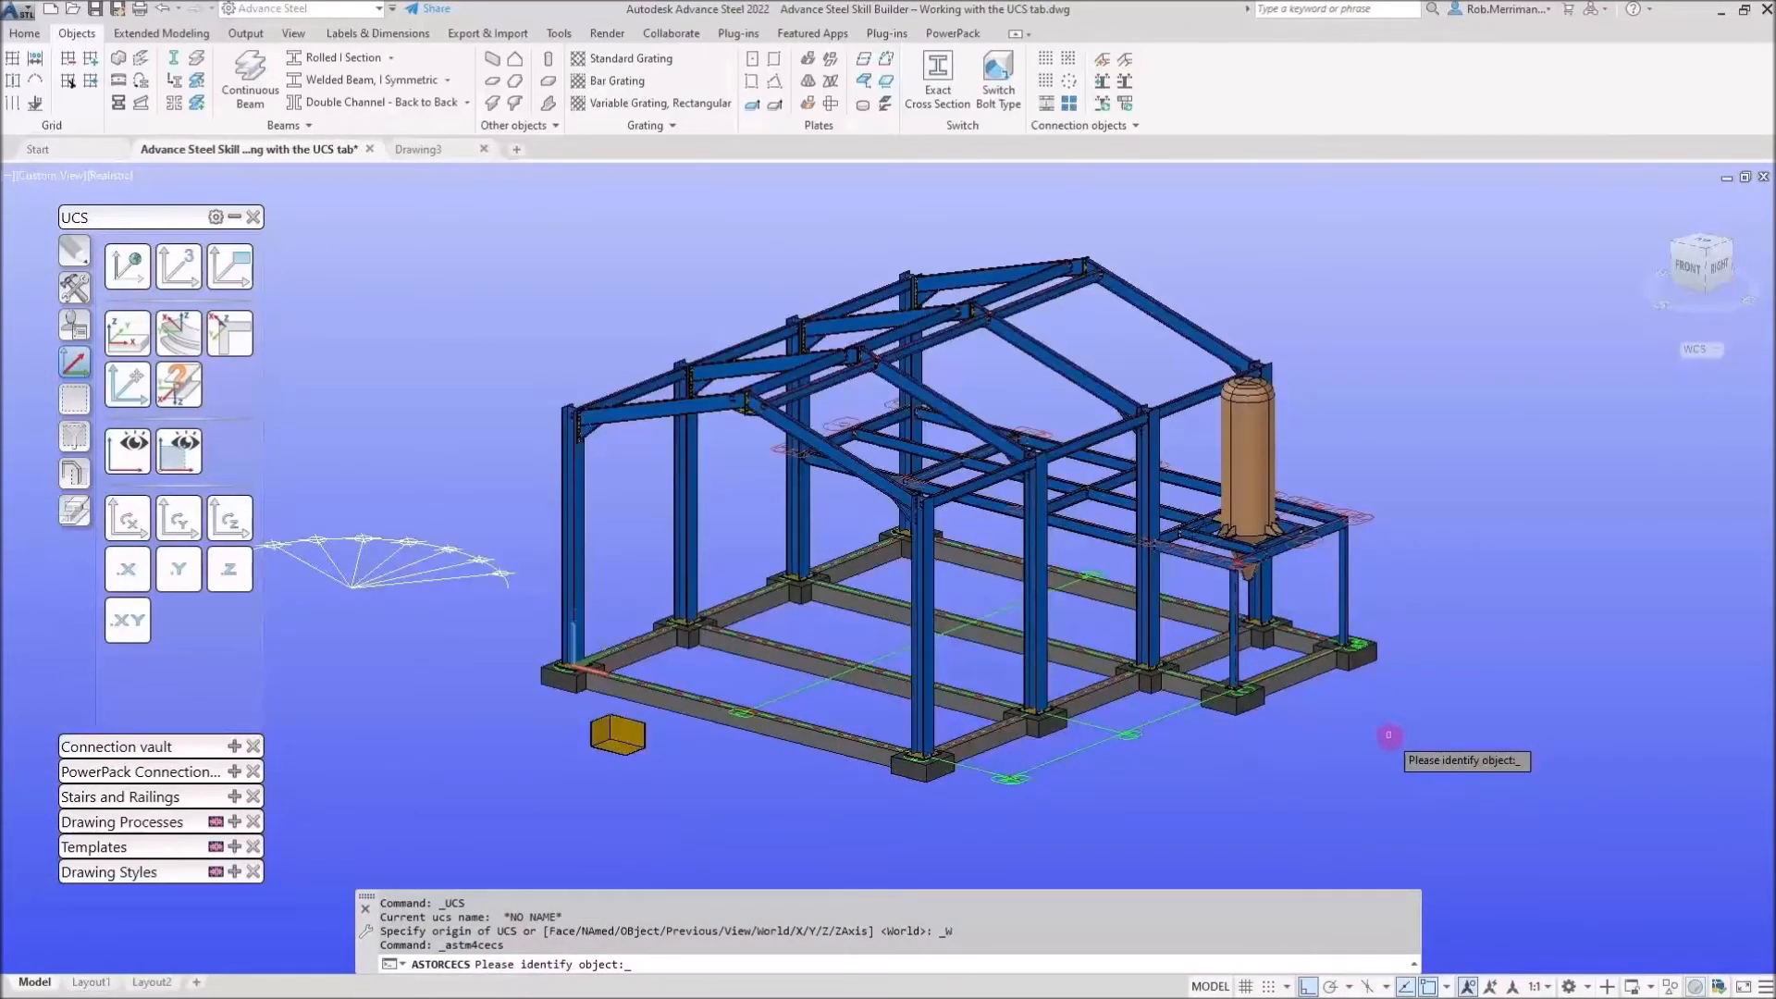
{"action": "scroll", "coordinate": [1367, 262], "scroll_direction": "up", "scroll_amount": 4}
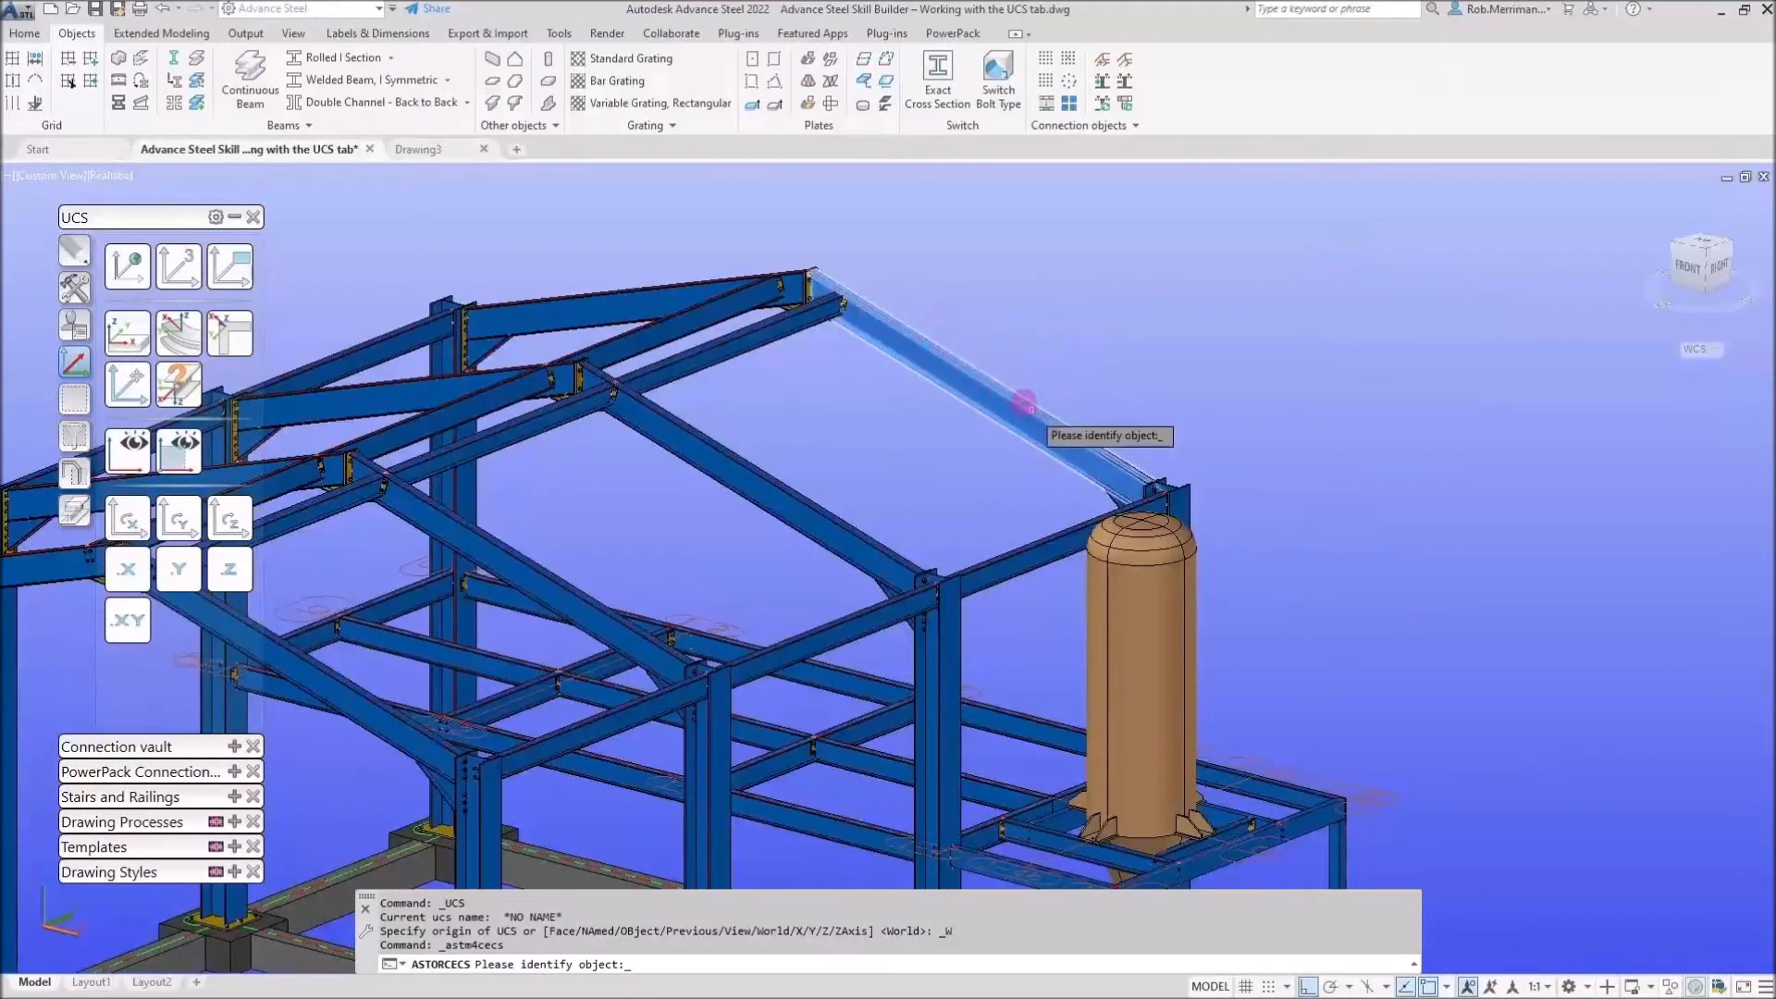
{"action": "key", "text": "Escape"}
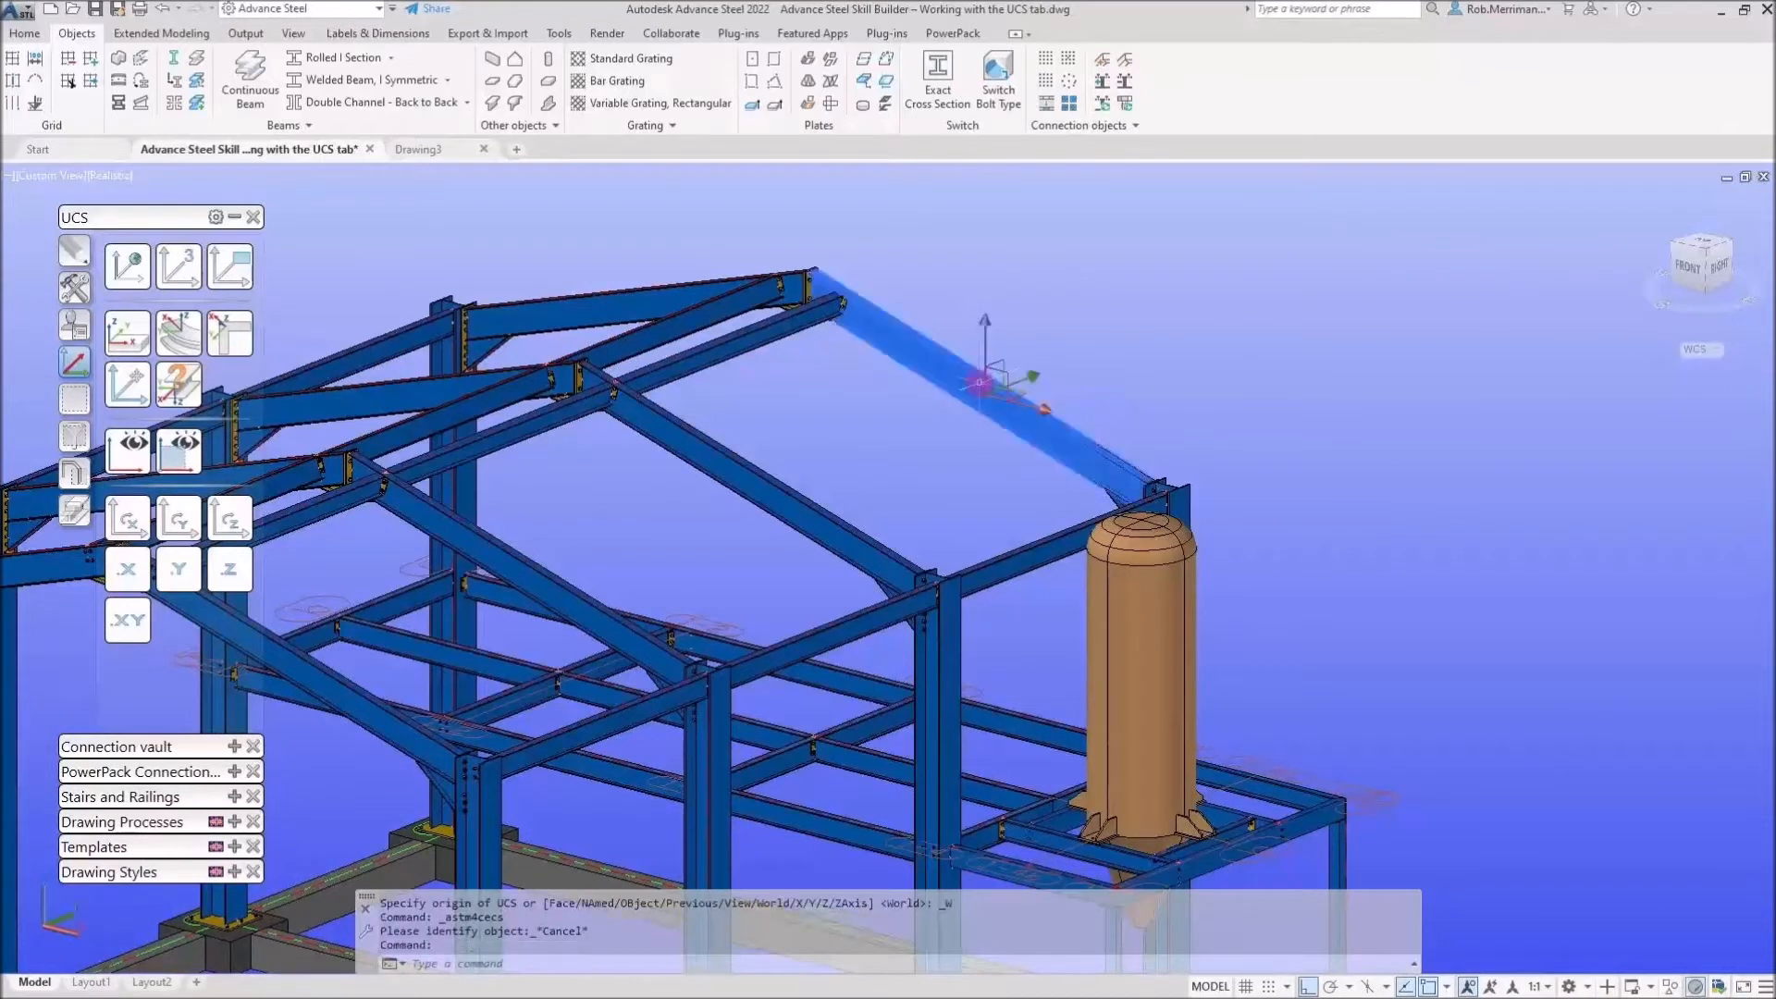
Isolate the end rafter between the ridge and the tank-side eaves so only that beam is displayed
{"action": "left_click", "coordinate": [74, 474]}
{"action": "left_click", "coordinate": [127, 554]}
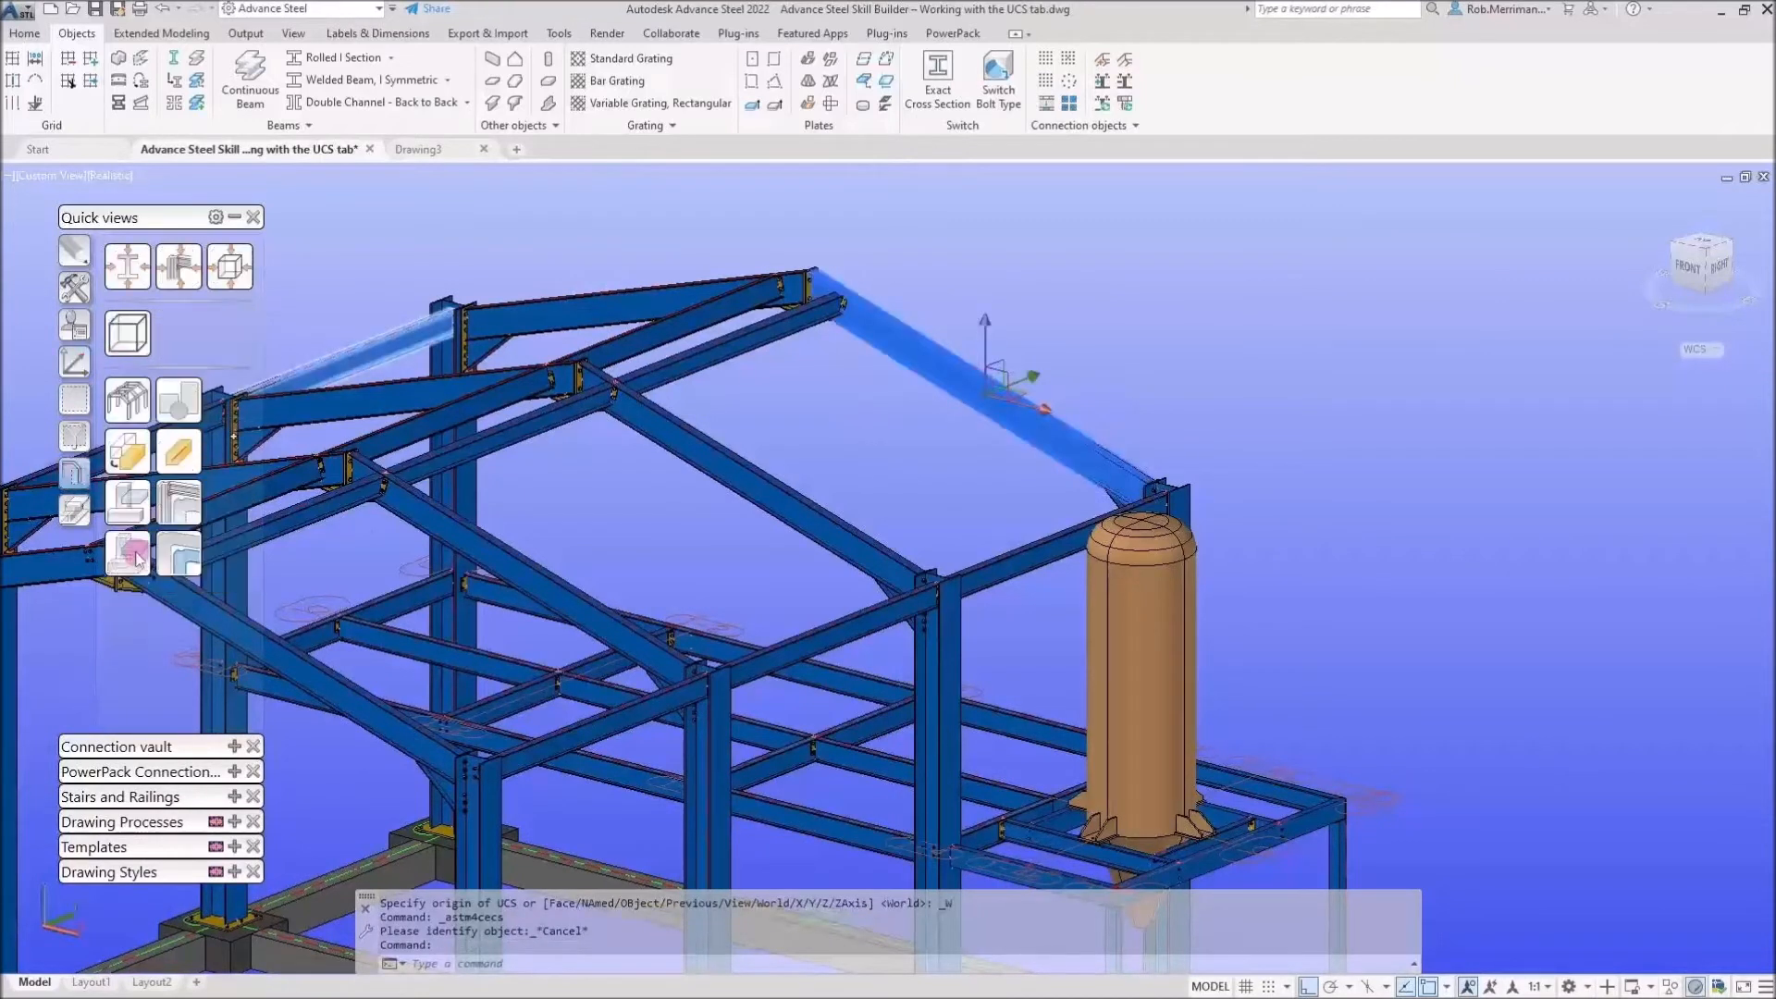
{"action": "key", "text": "Escape"}
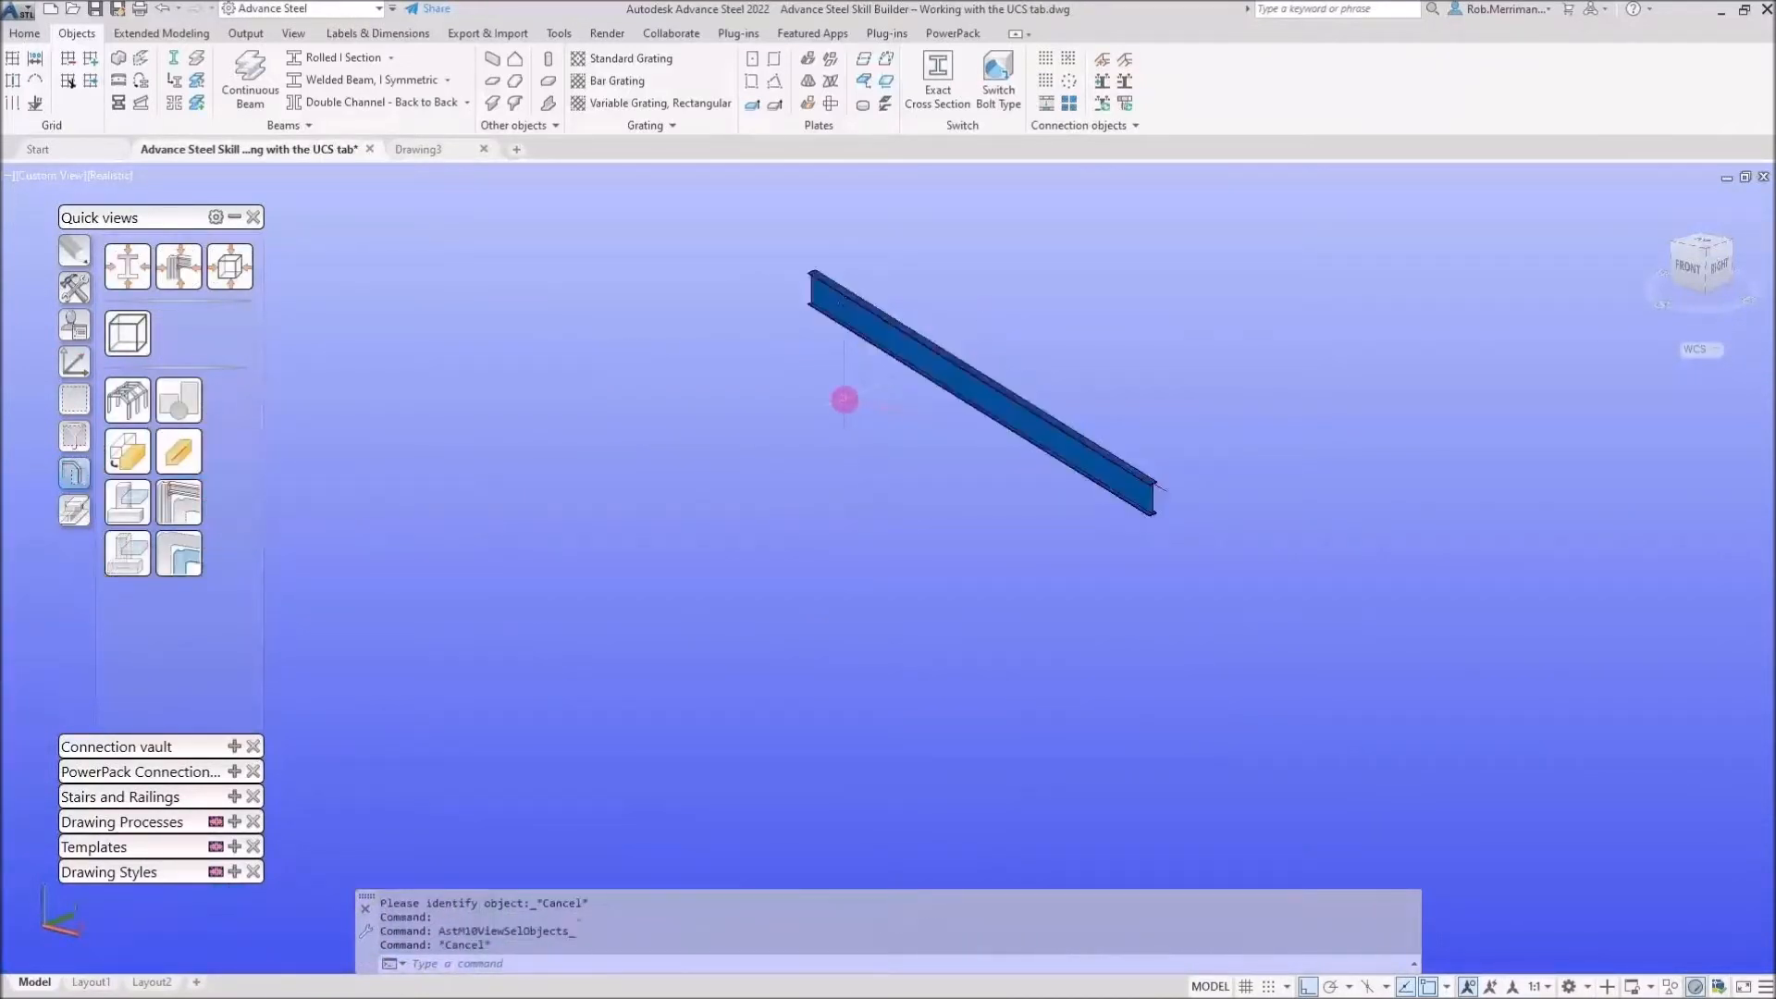
Begin a UCS at object and identify the isolated rafter as the object
{"action": "left_click", "coordinate": [76, 361]}
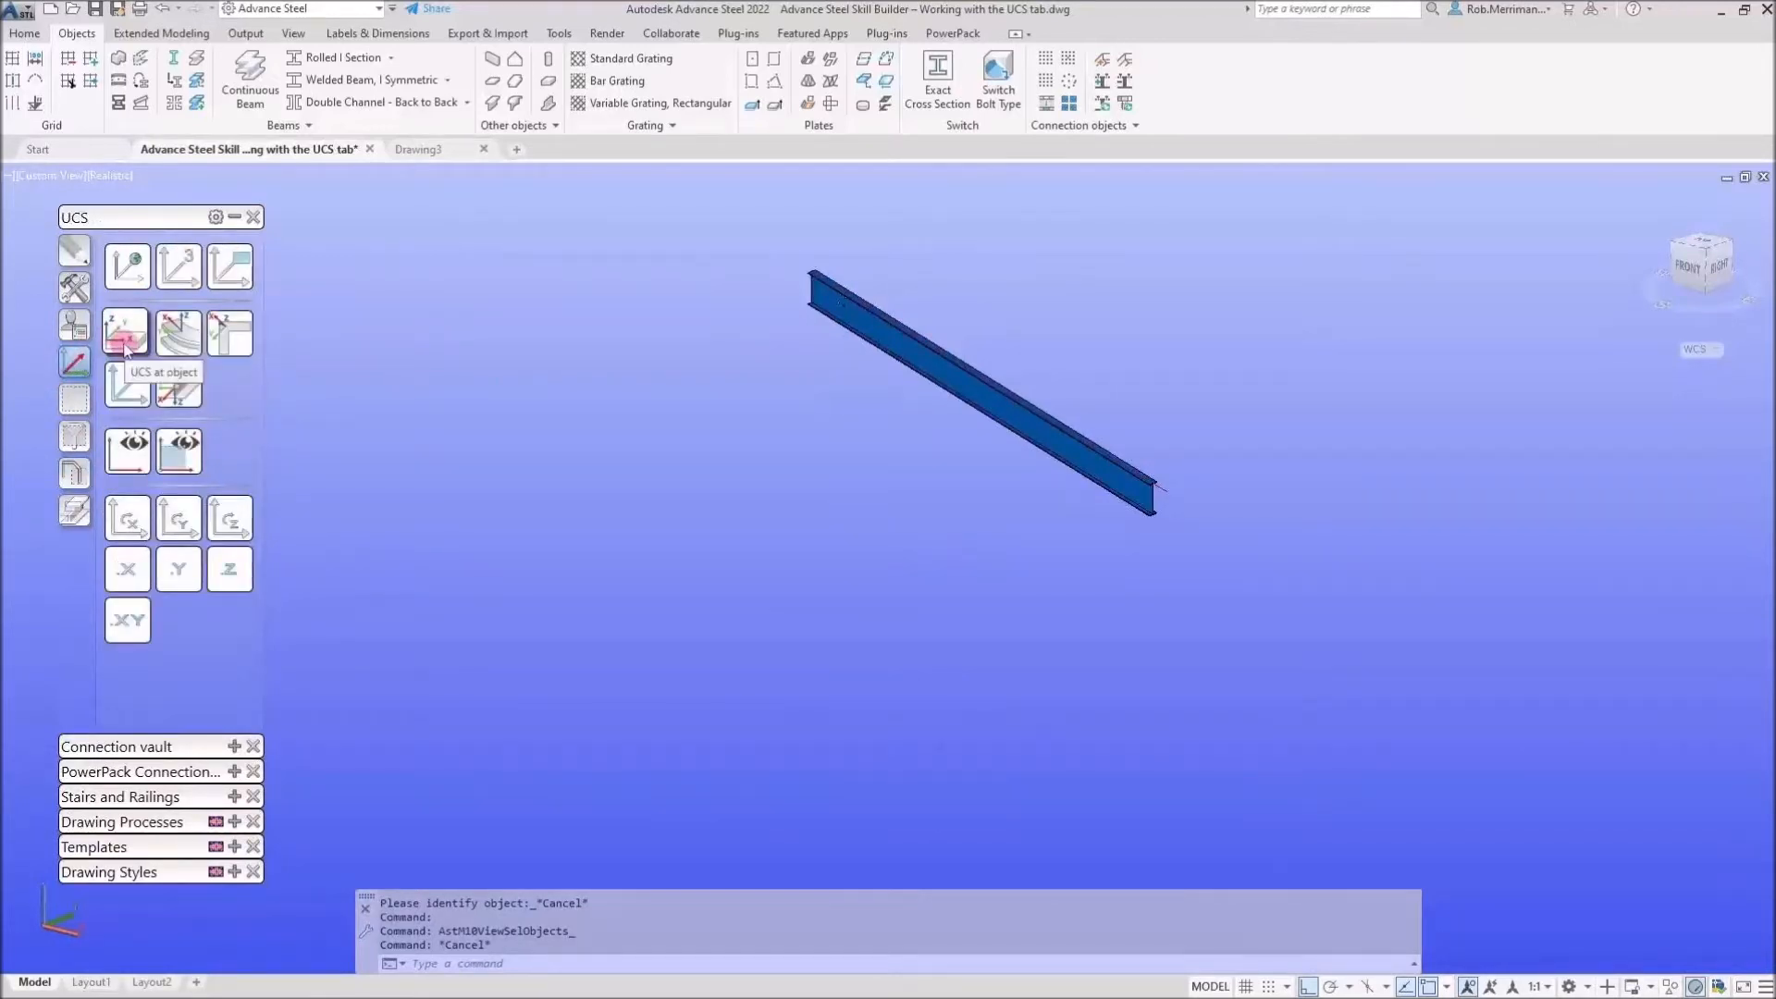
{"action": "left_click", "coordinate": [125, 347]}
{"action": "scroll", "coordinate": [1057, 307], "scroll_direction": "up", "scroll_amount": 2}
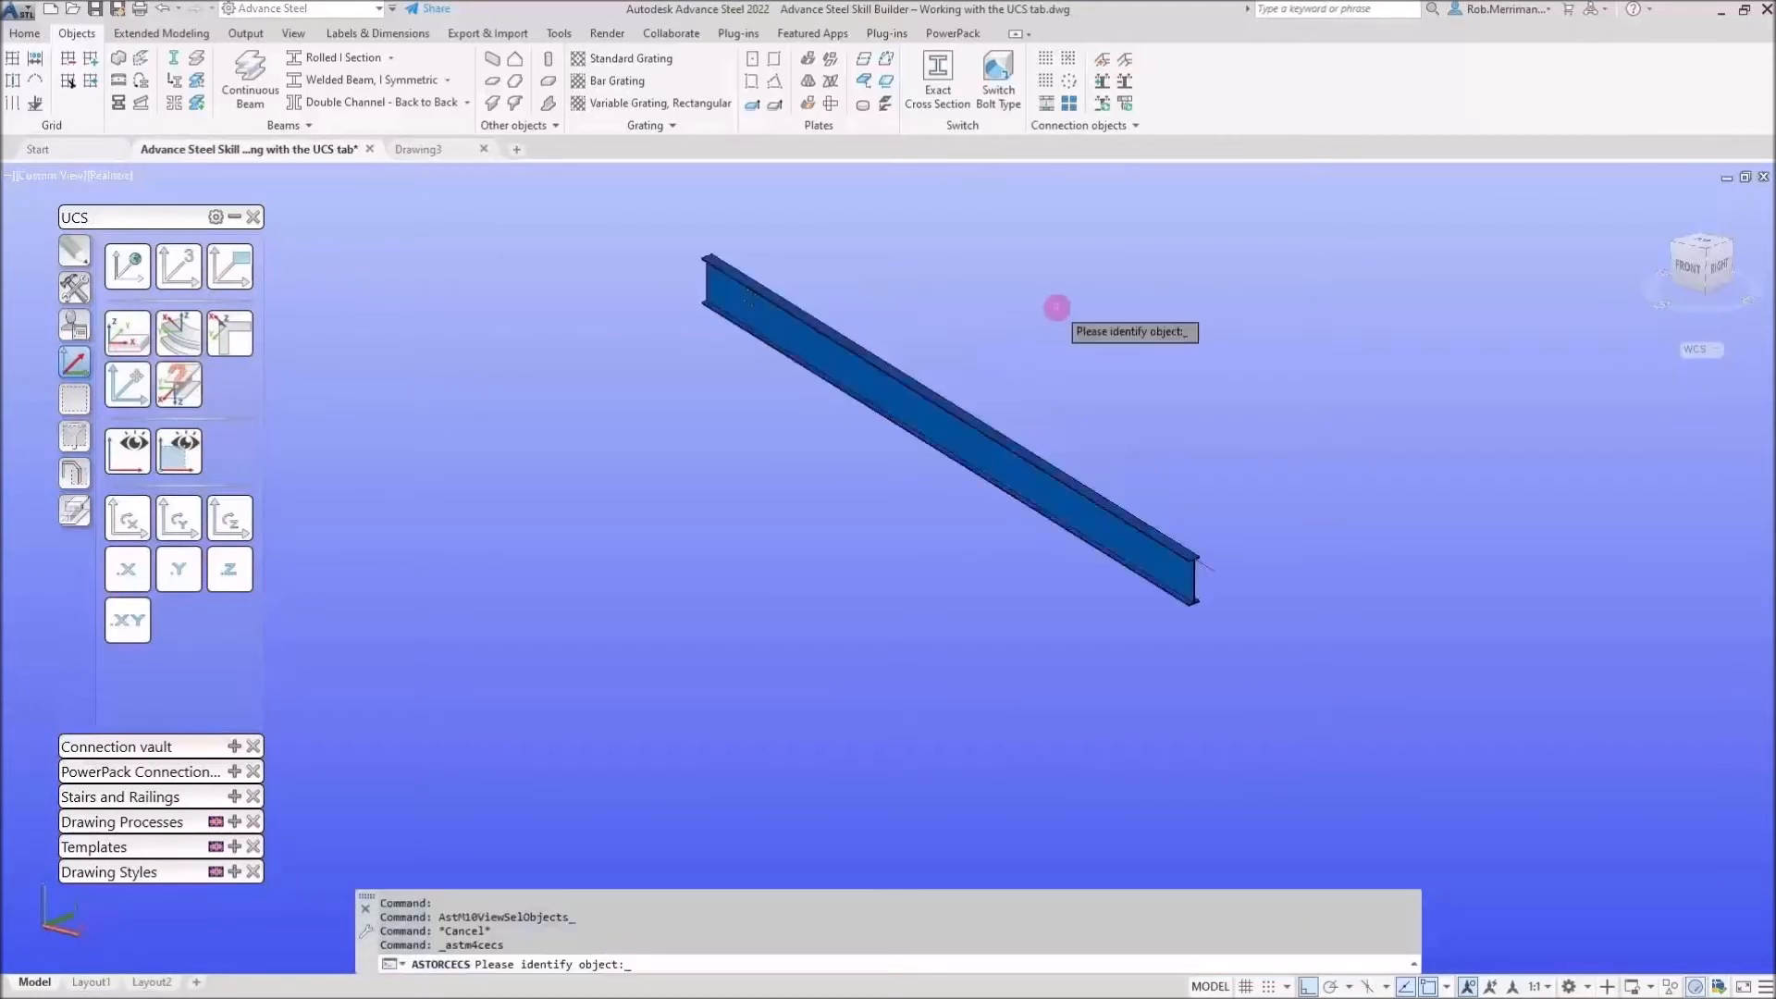
{"action": "scroll", "coordinate": [1050, 309], "scroll_direction": "up", "scroll_amount": 2}
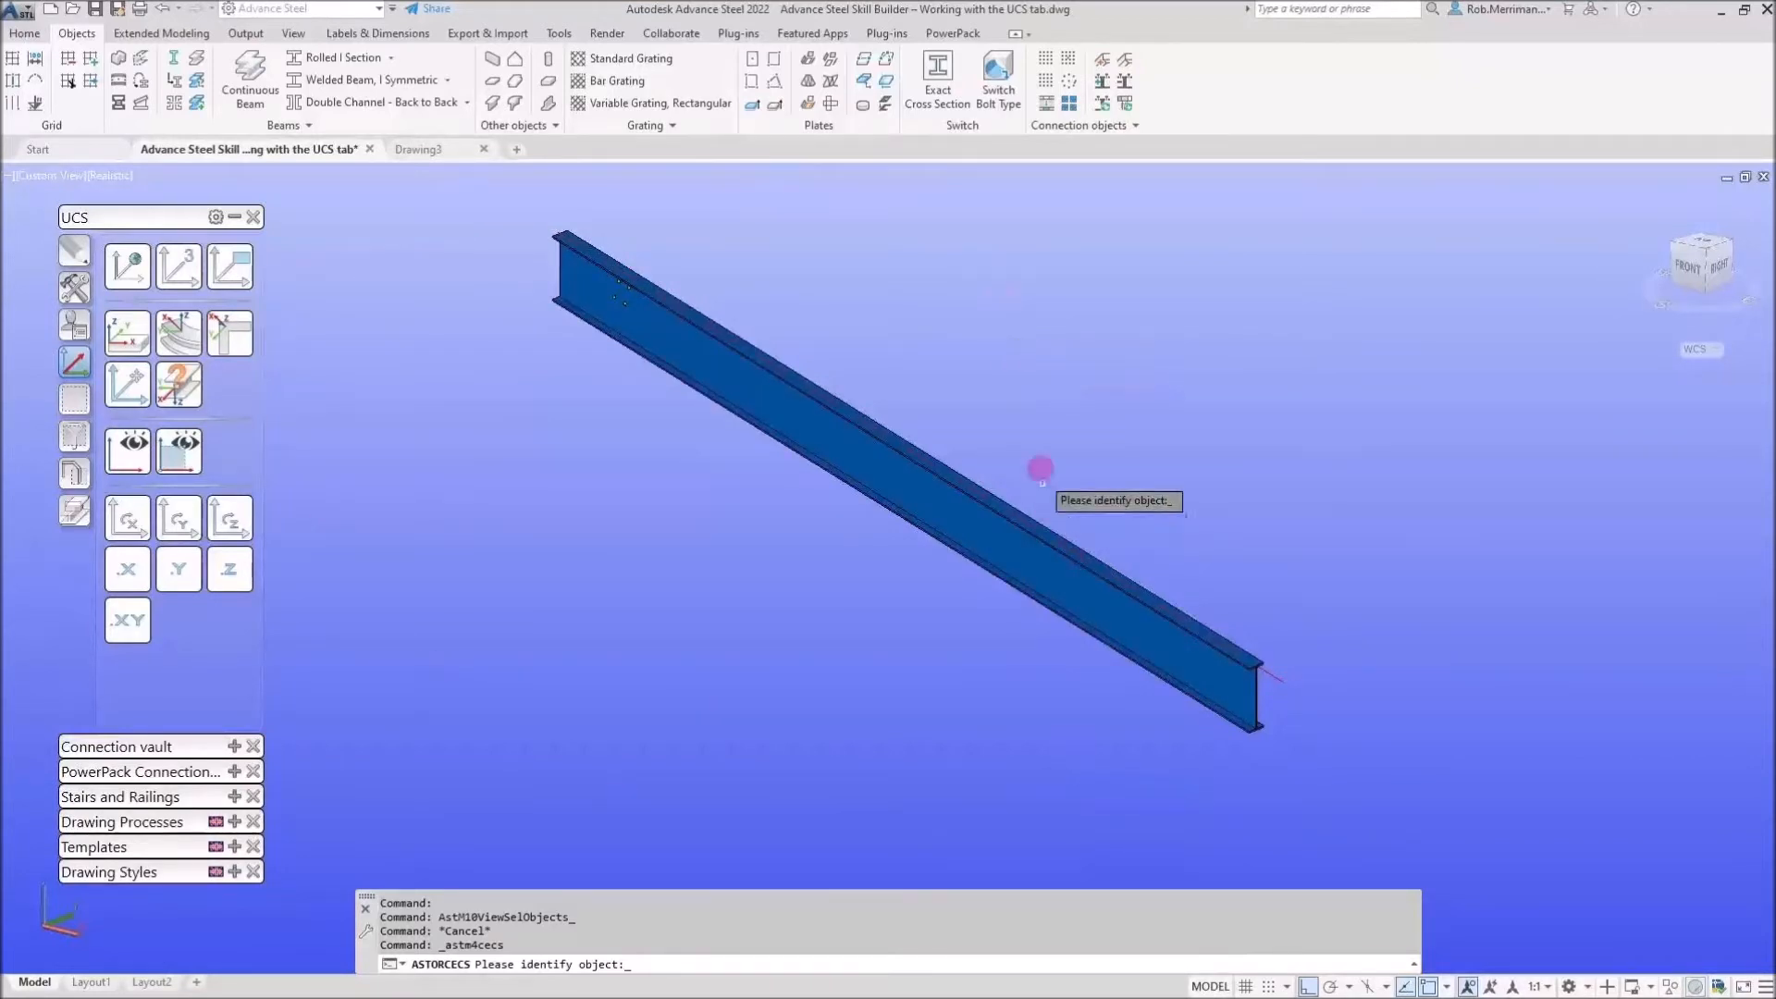
{"action": "scroll", "coordinate": [925, 407], "scroll_direction": "up", "scroll_amount": 3}
{"action": "scroll", "coordinate": [899, 435], "scroll_direction": "up", "scroll_amount": 3}
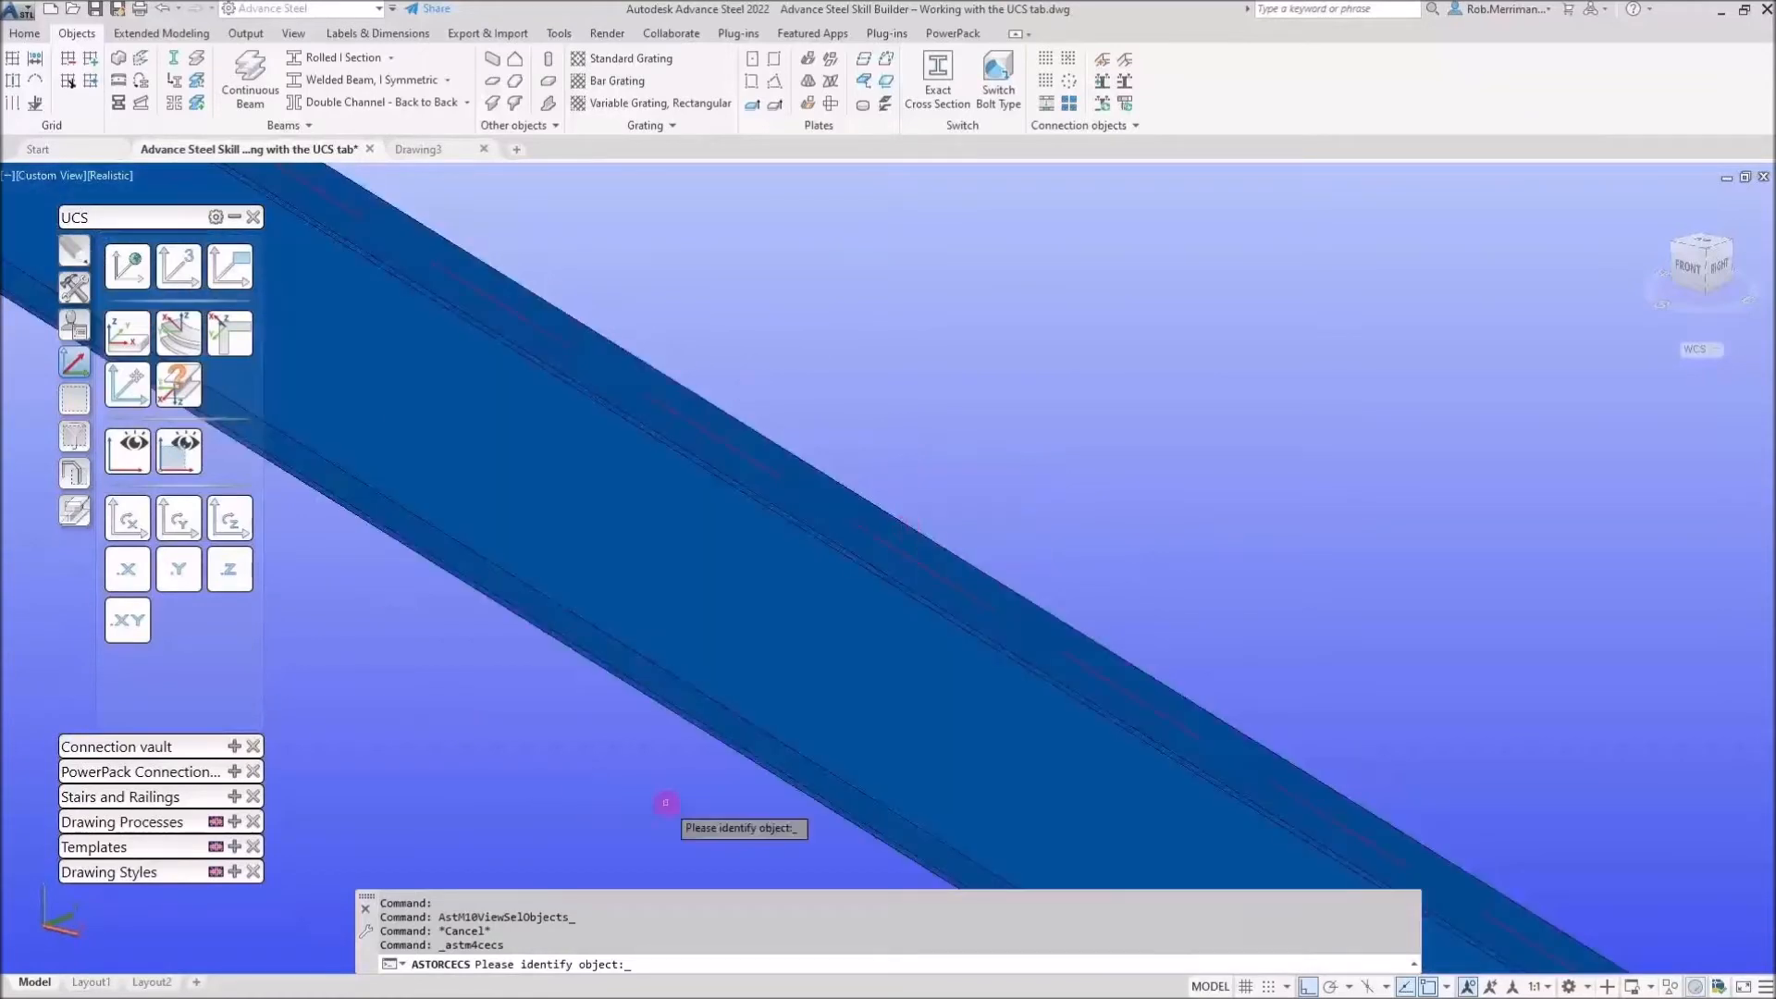
{"action": "scroll", "coordinate": [814, 500], "scroll_direction": "down", "scroll_amount": 5}
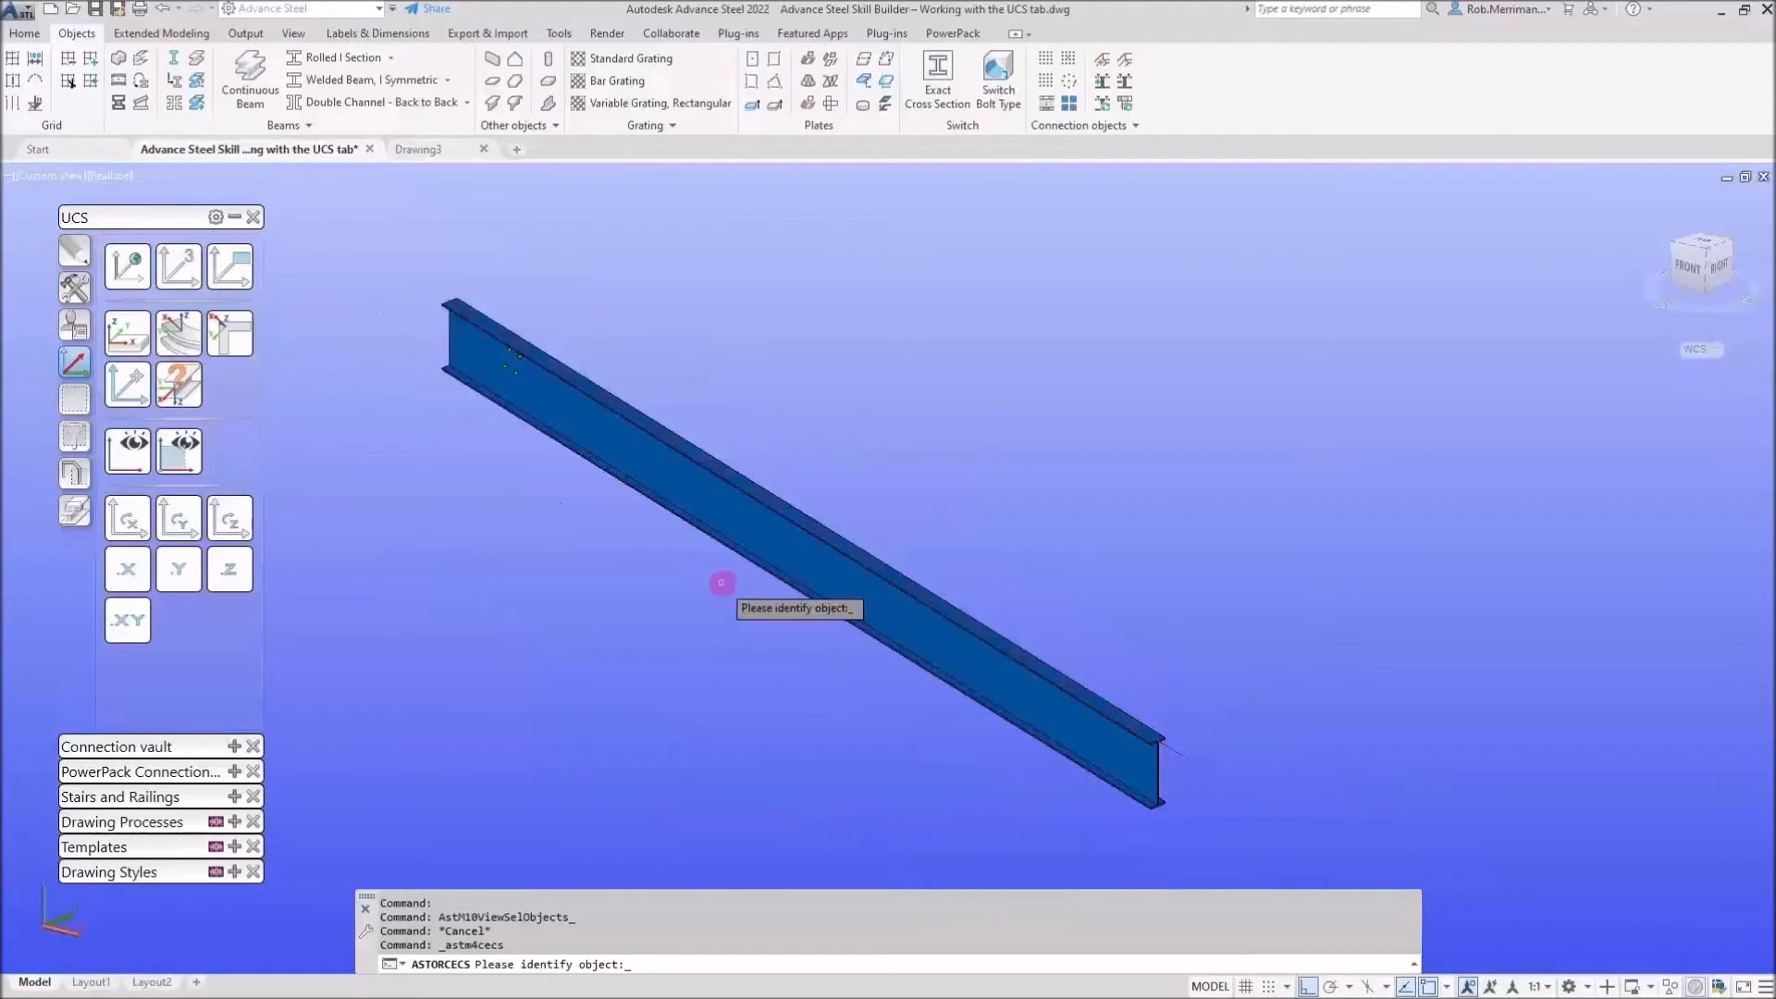
{"action": "left_click", "coordinate": [785, 543]}
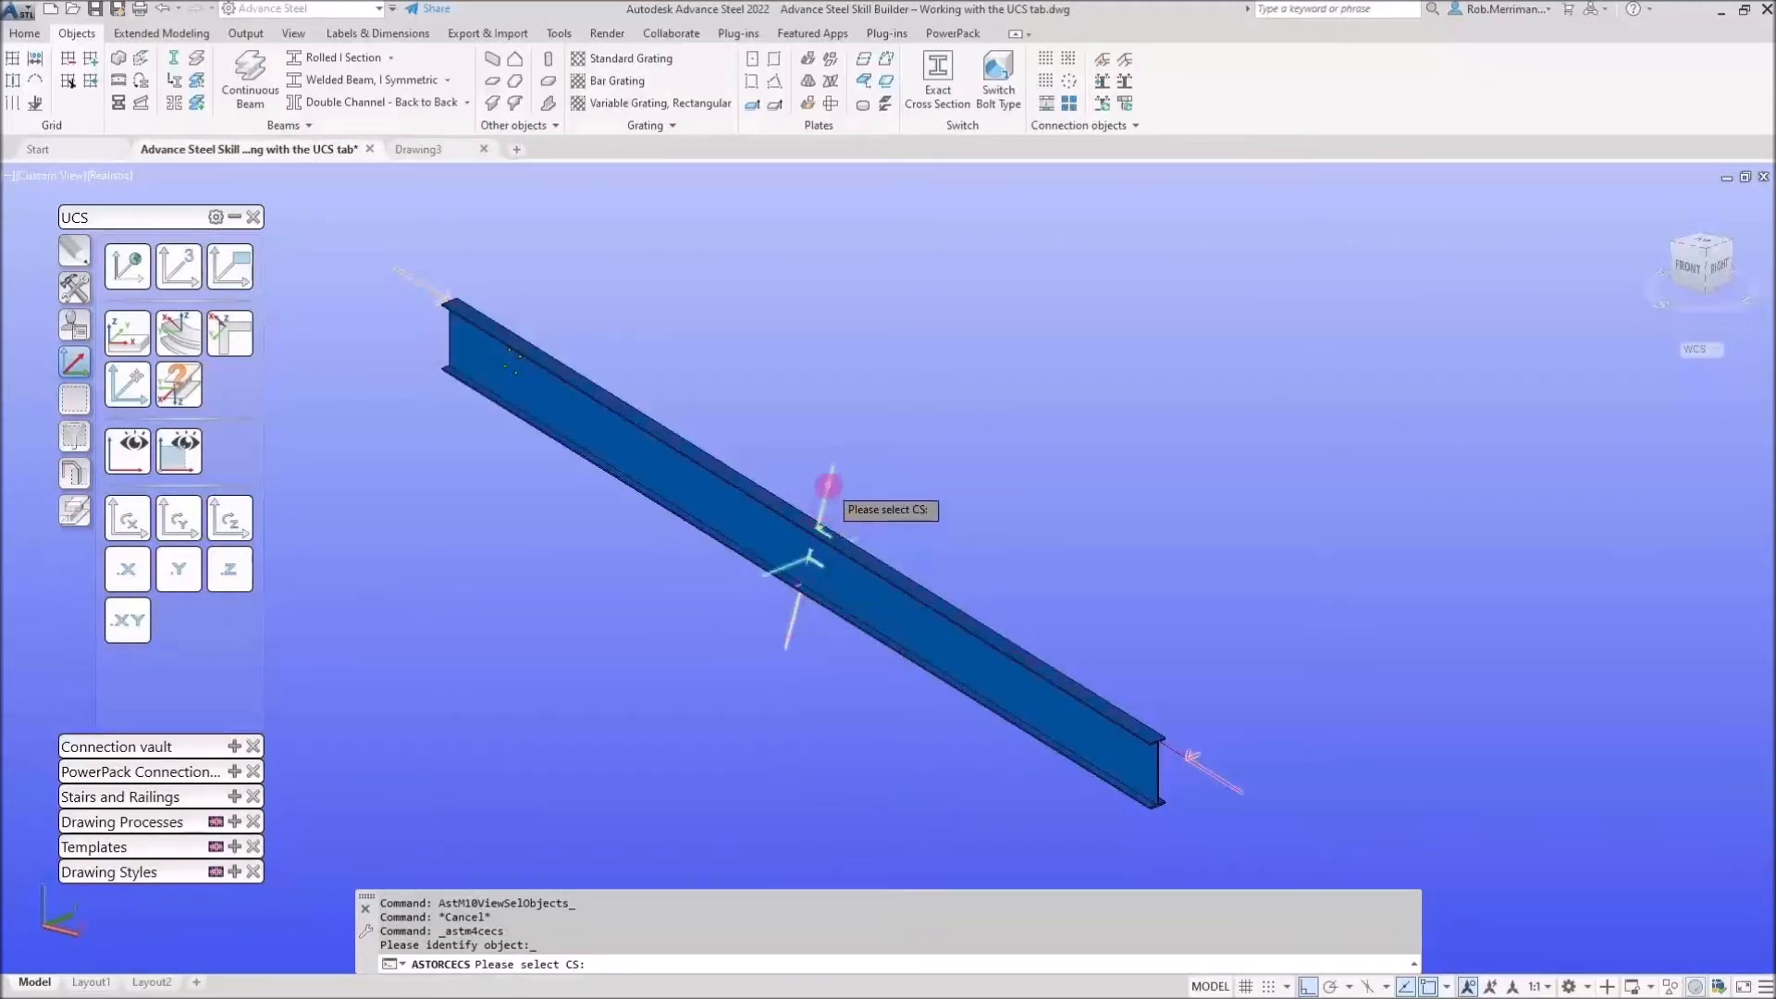
Examine the coordinate systems offered on the rafter's flanges, web and both ends
{"action": "scroll", "coordinate": [829, 485], "scroll_direction": "up", "scroll_amount": 5}
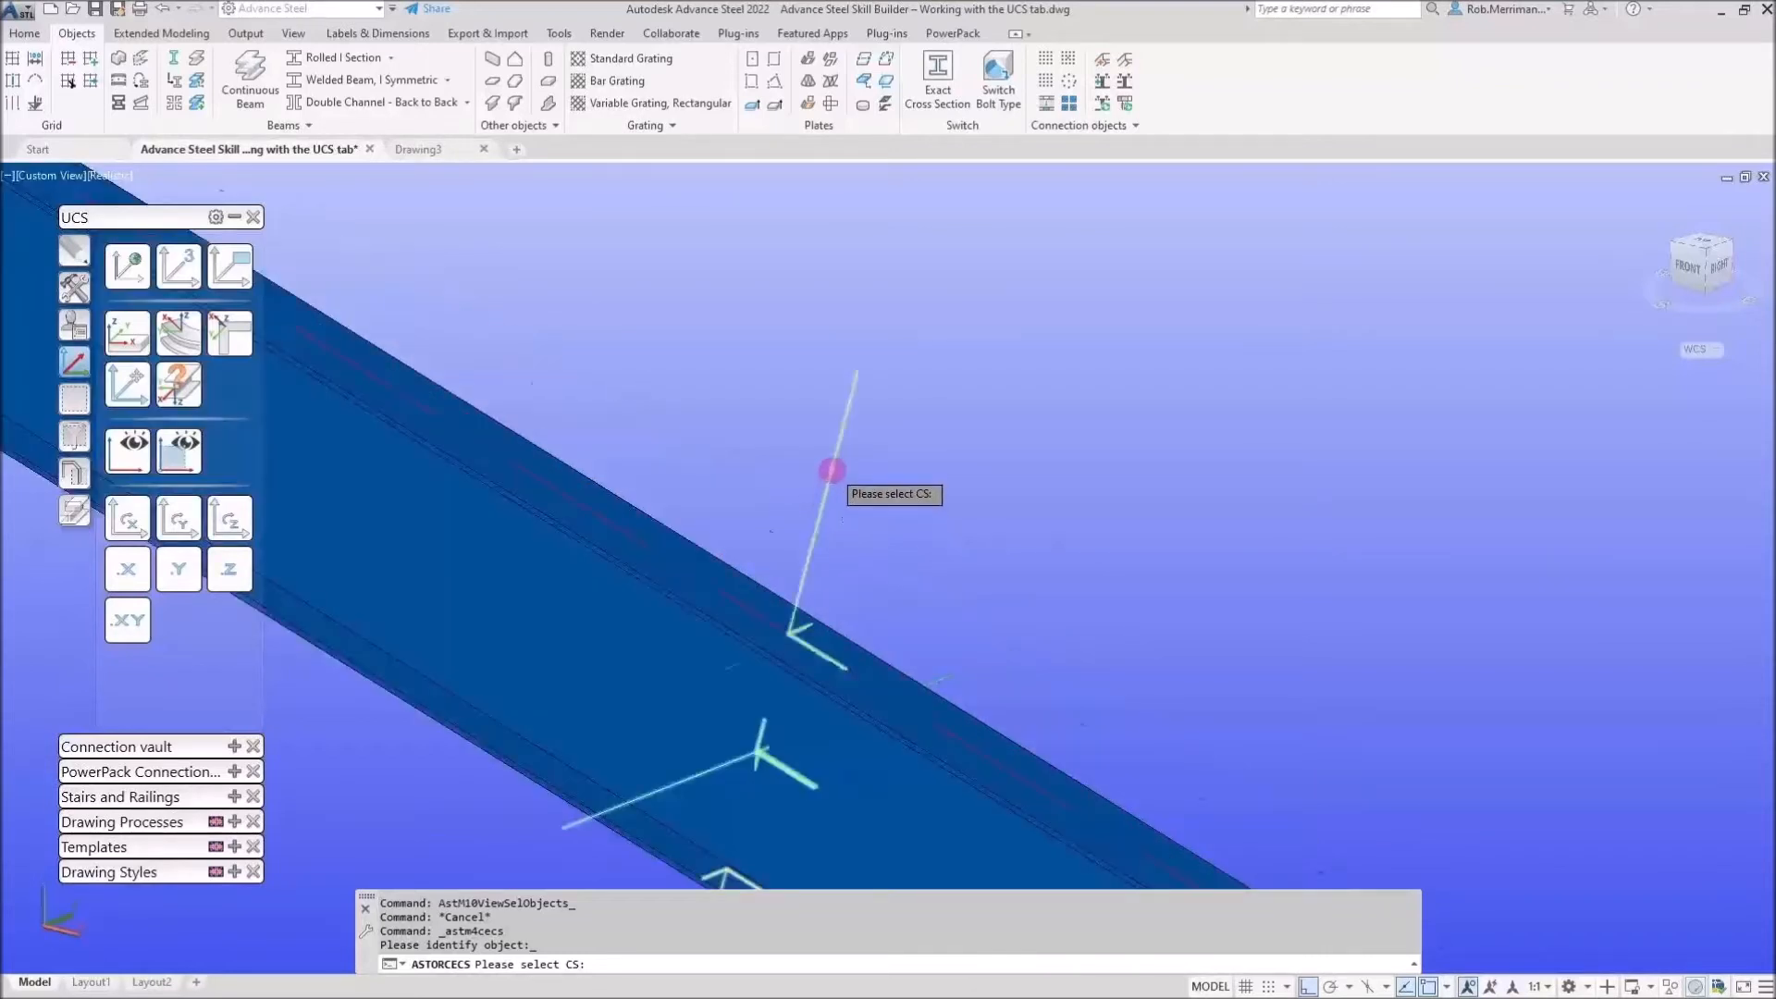
{"action": "scroll", "coordinate": [832, 470], "scroll_direction": "down", "scroll_amount": 2}
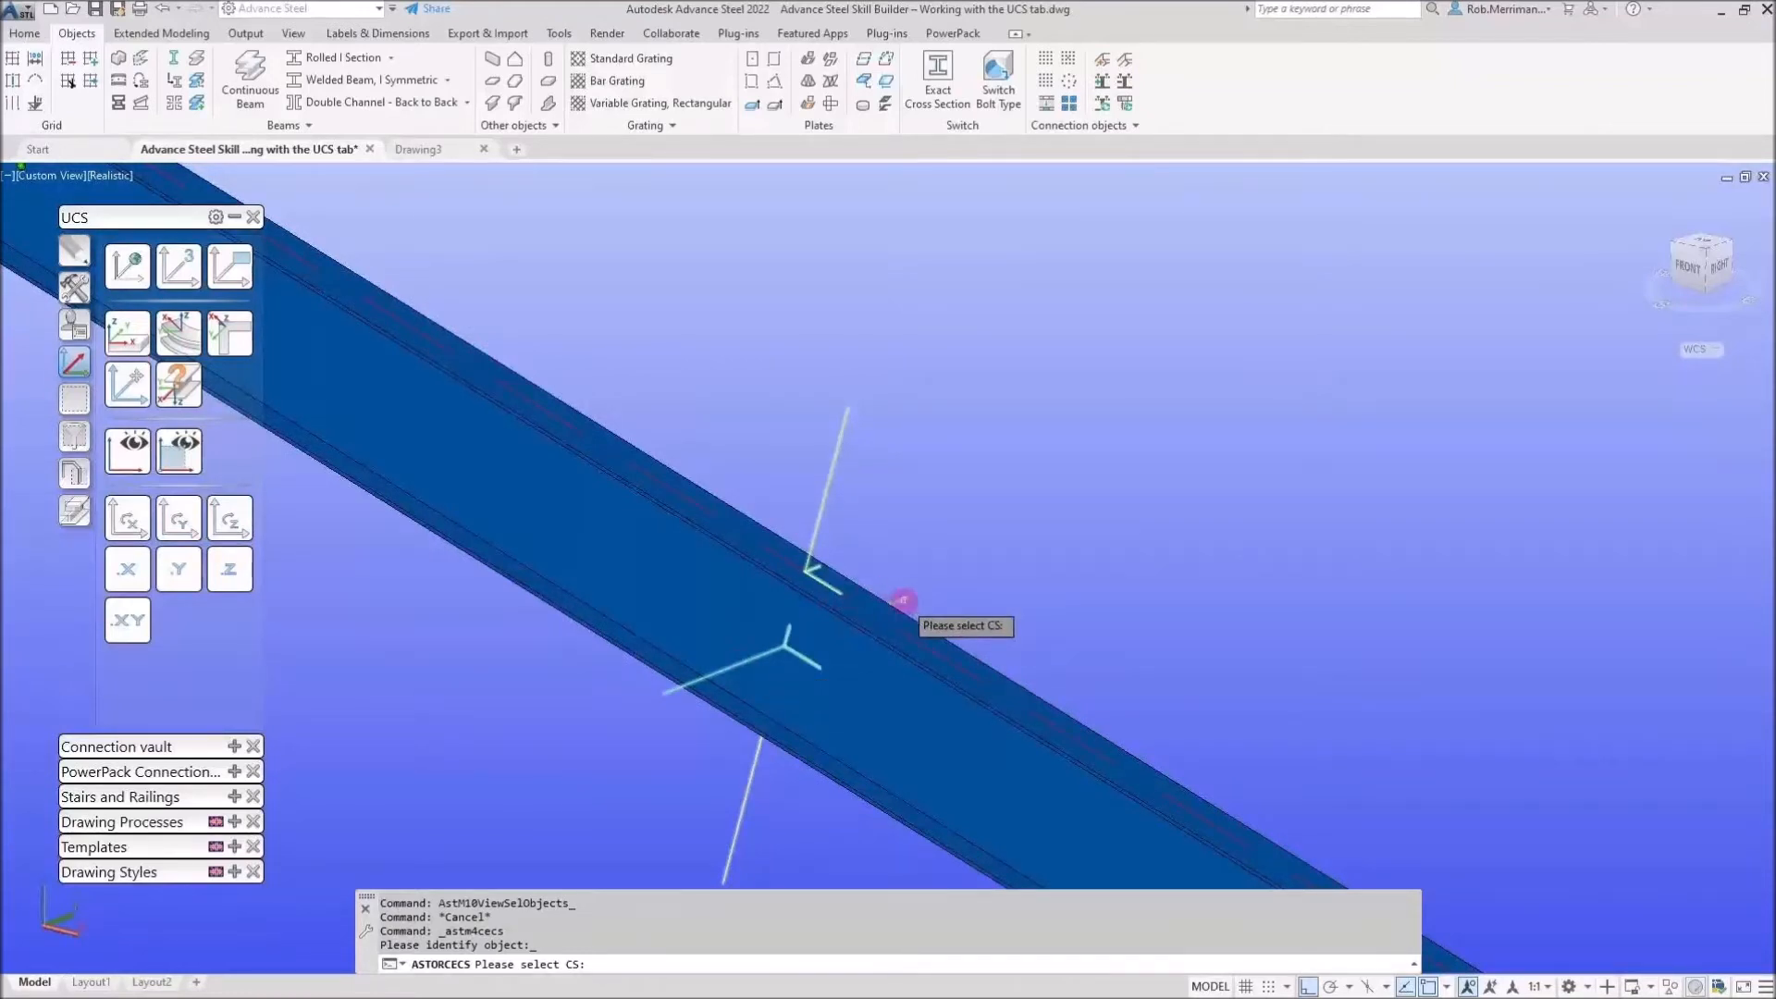
{"action": "scroll", "coordinate": [781, 444], "scroll_direction": "down", "scroll_amount": 3}
{"action": "scroll", "coordinate": [1047, 621], "scroll_direction": "up", "scroll_amount": 3}
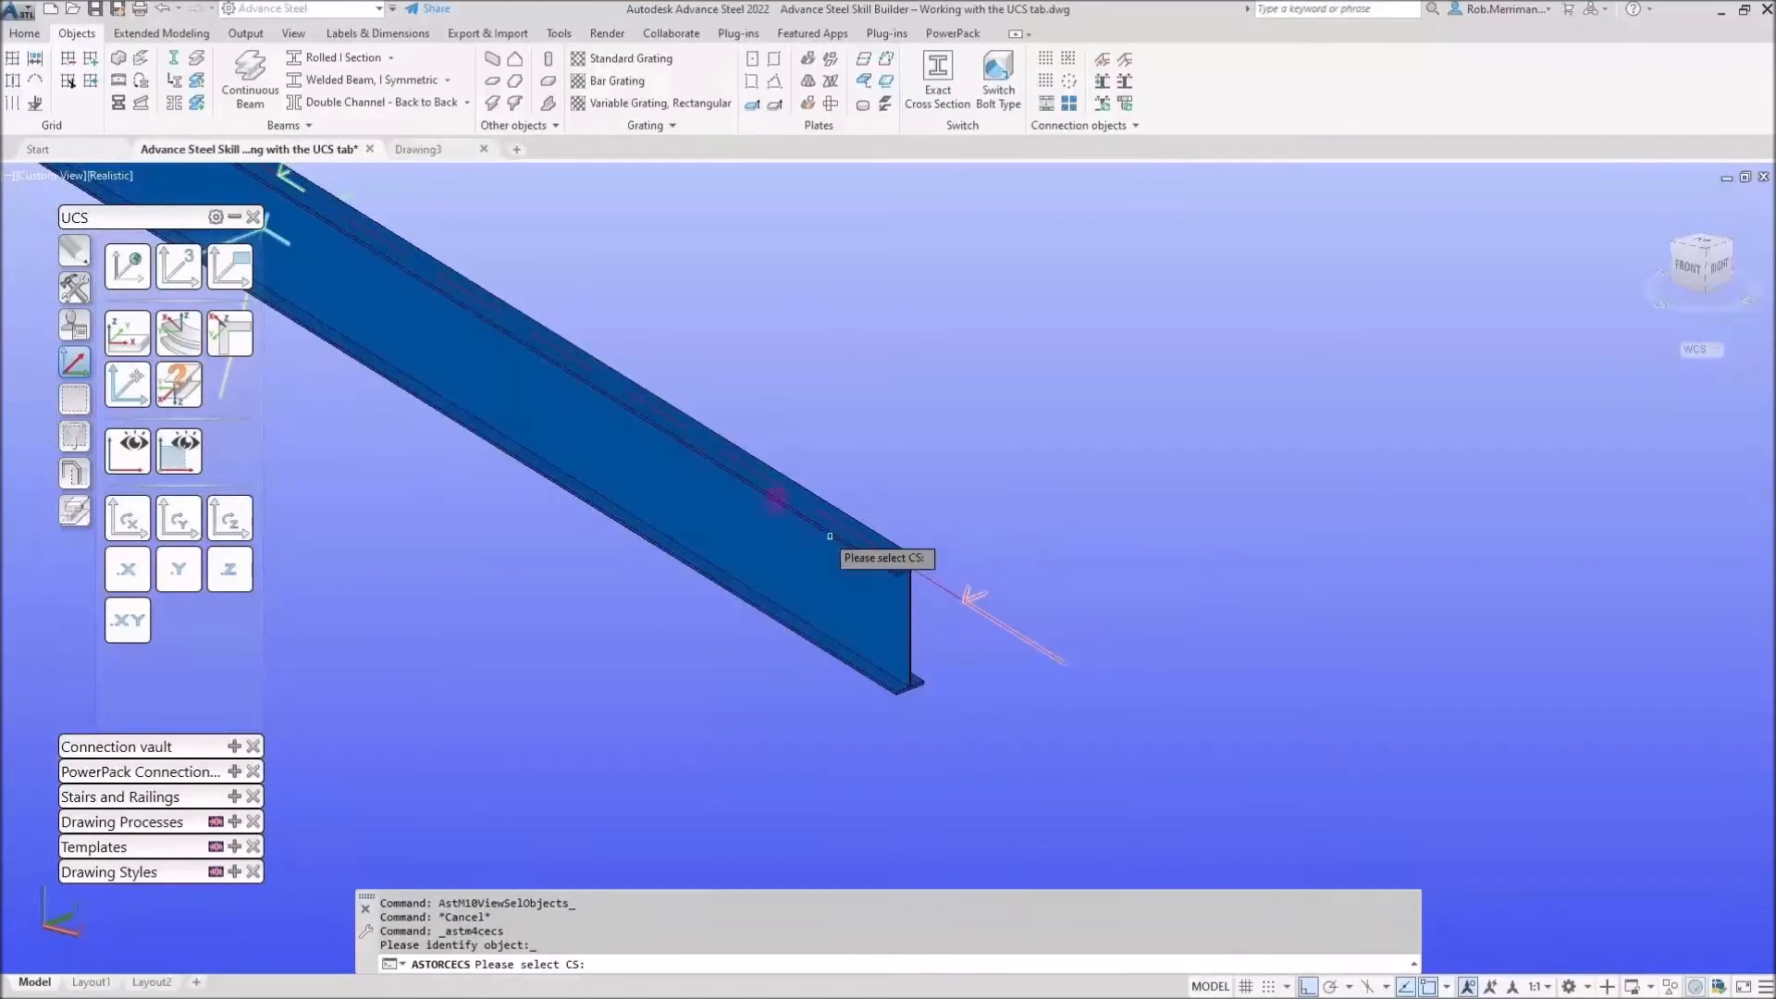
{"action": "scroll", "coordinate": [946, 663], "scroll_direction": "down", "scroll_amount": 3}
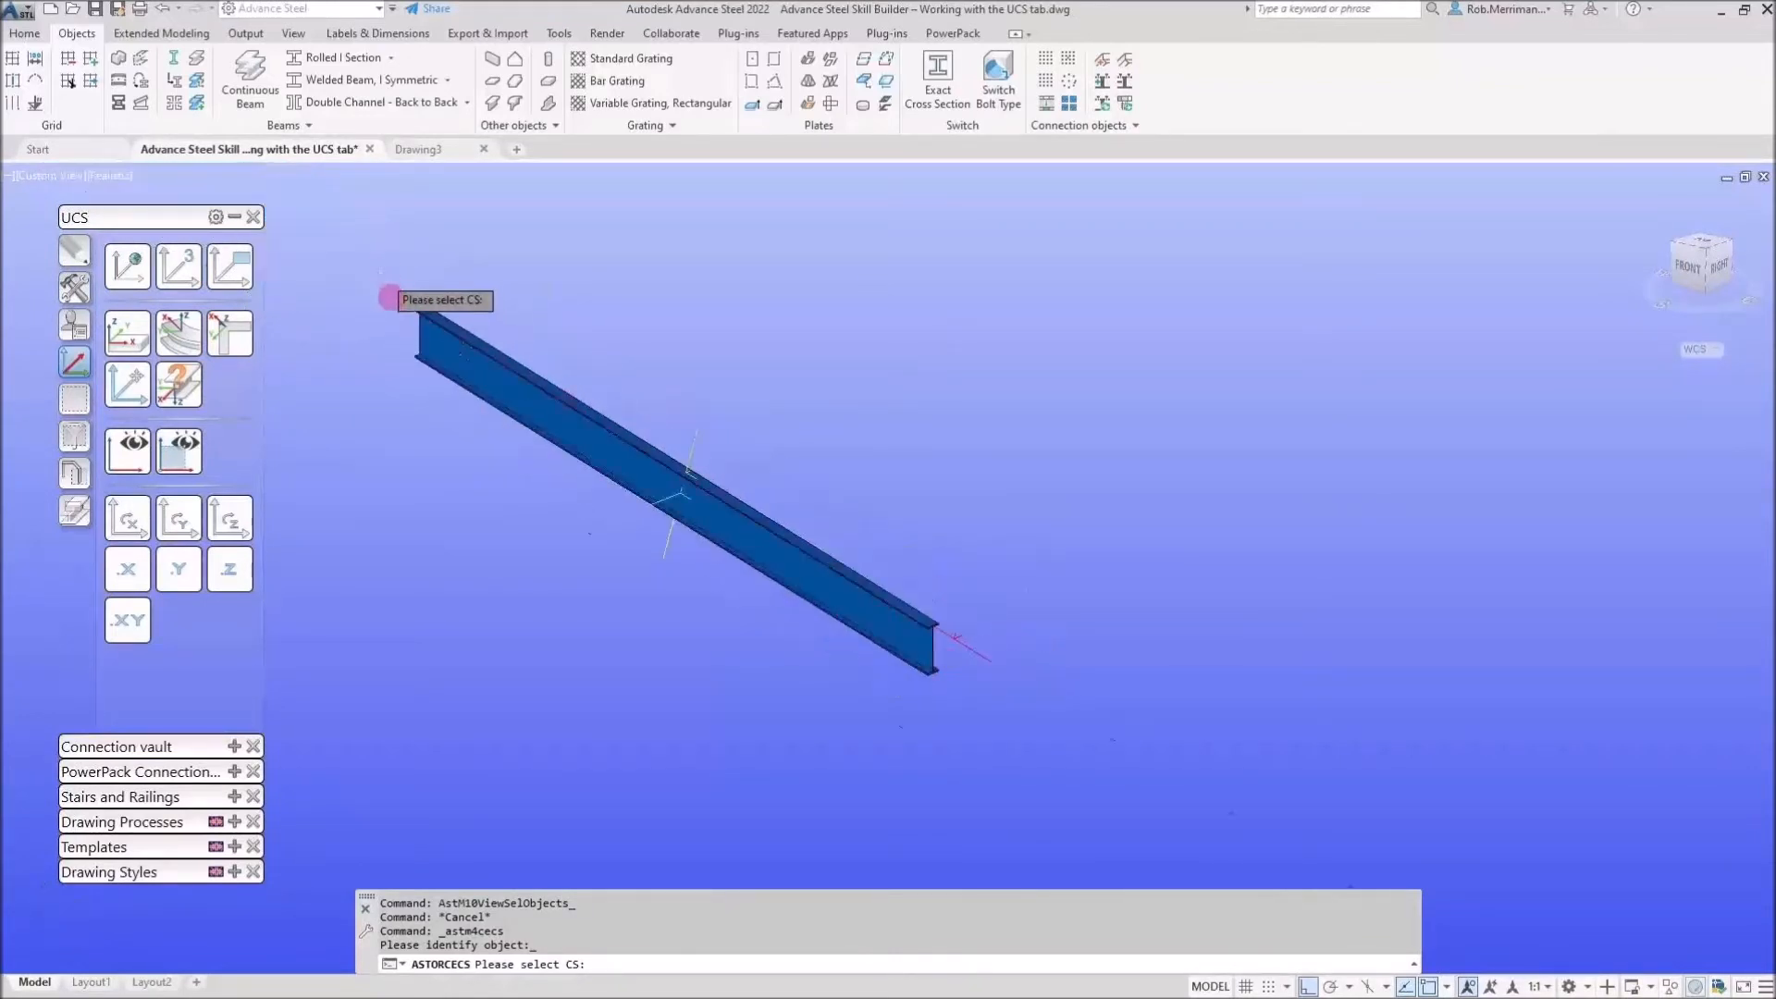
{"action": "scroll", "coordinate": [431, 330], "scroll_direction": "up", "scroll_amount": 3}
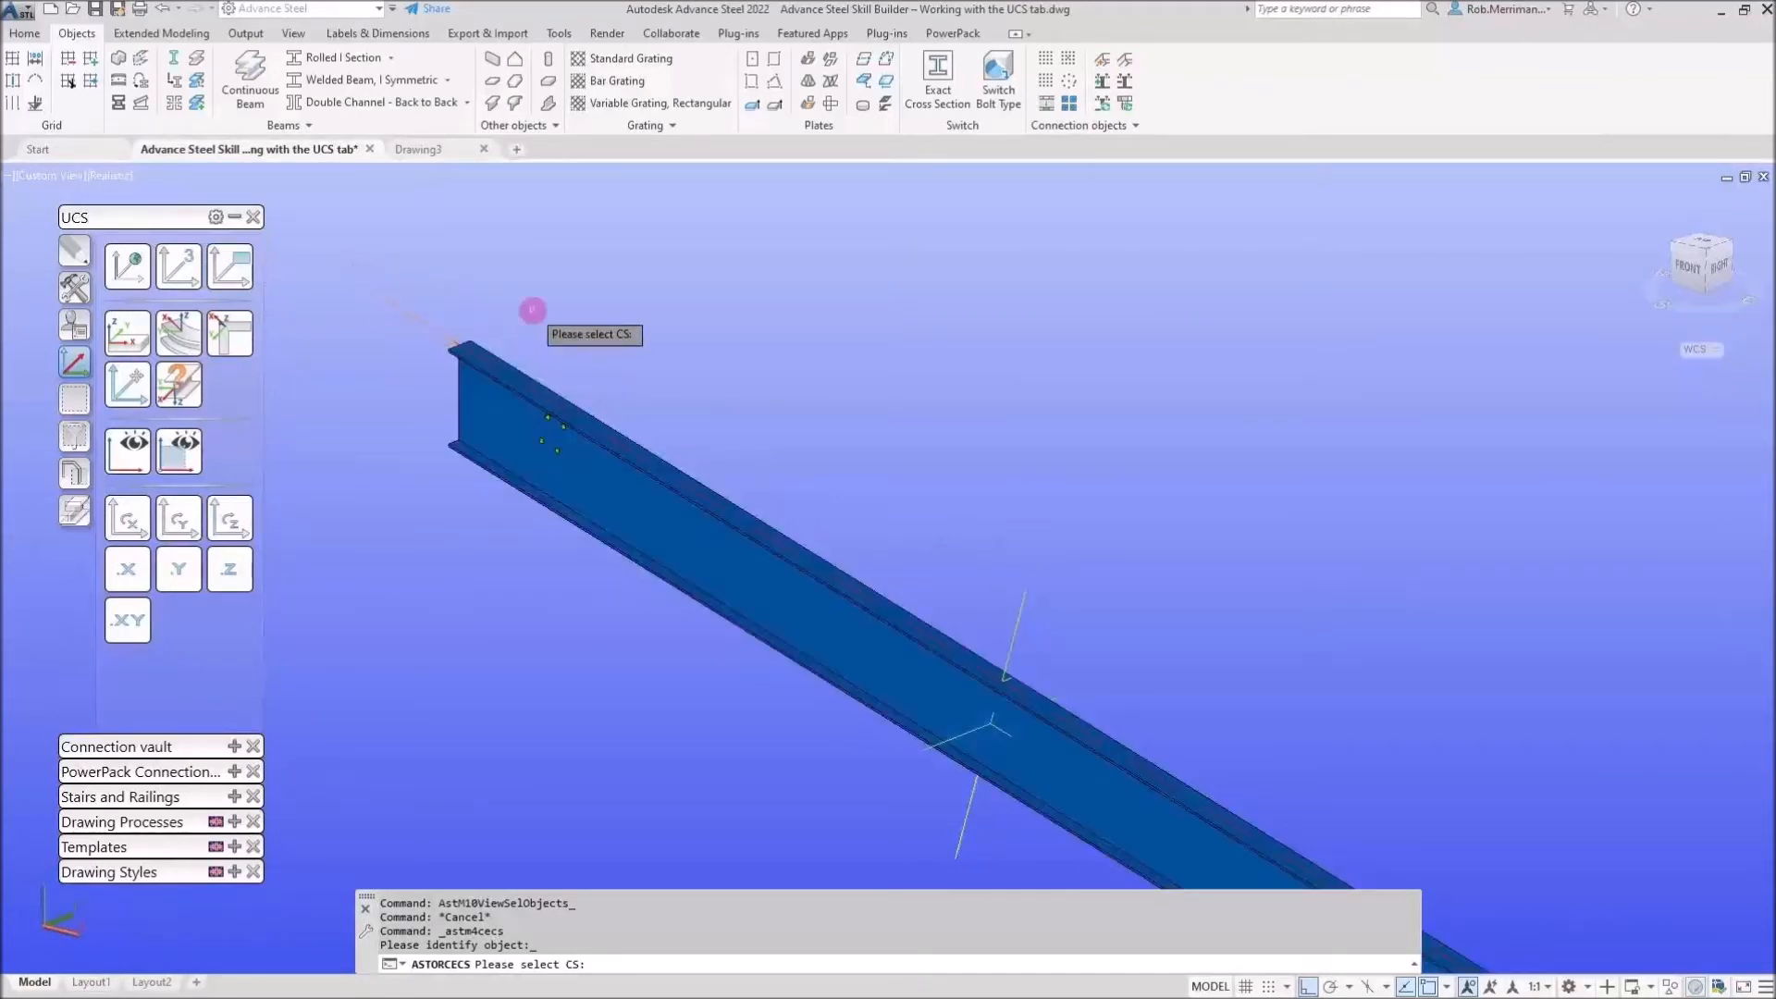
{"action": "scroll", "coordinate": [532, 310], "scroll_direction": "down", "scroll_amount": 2}
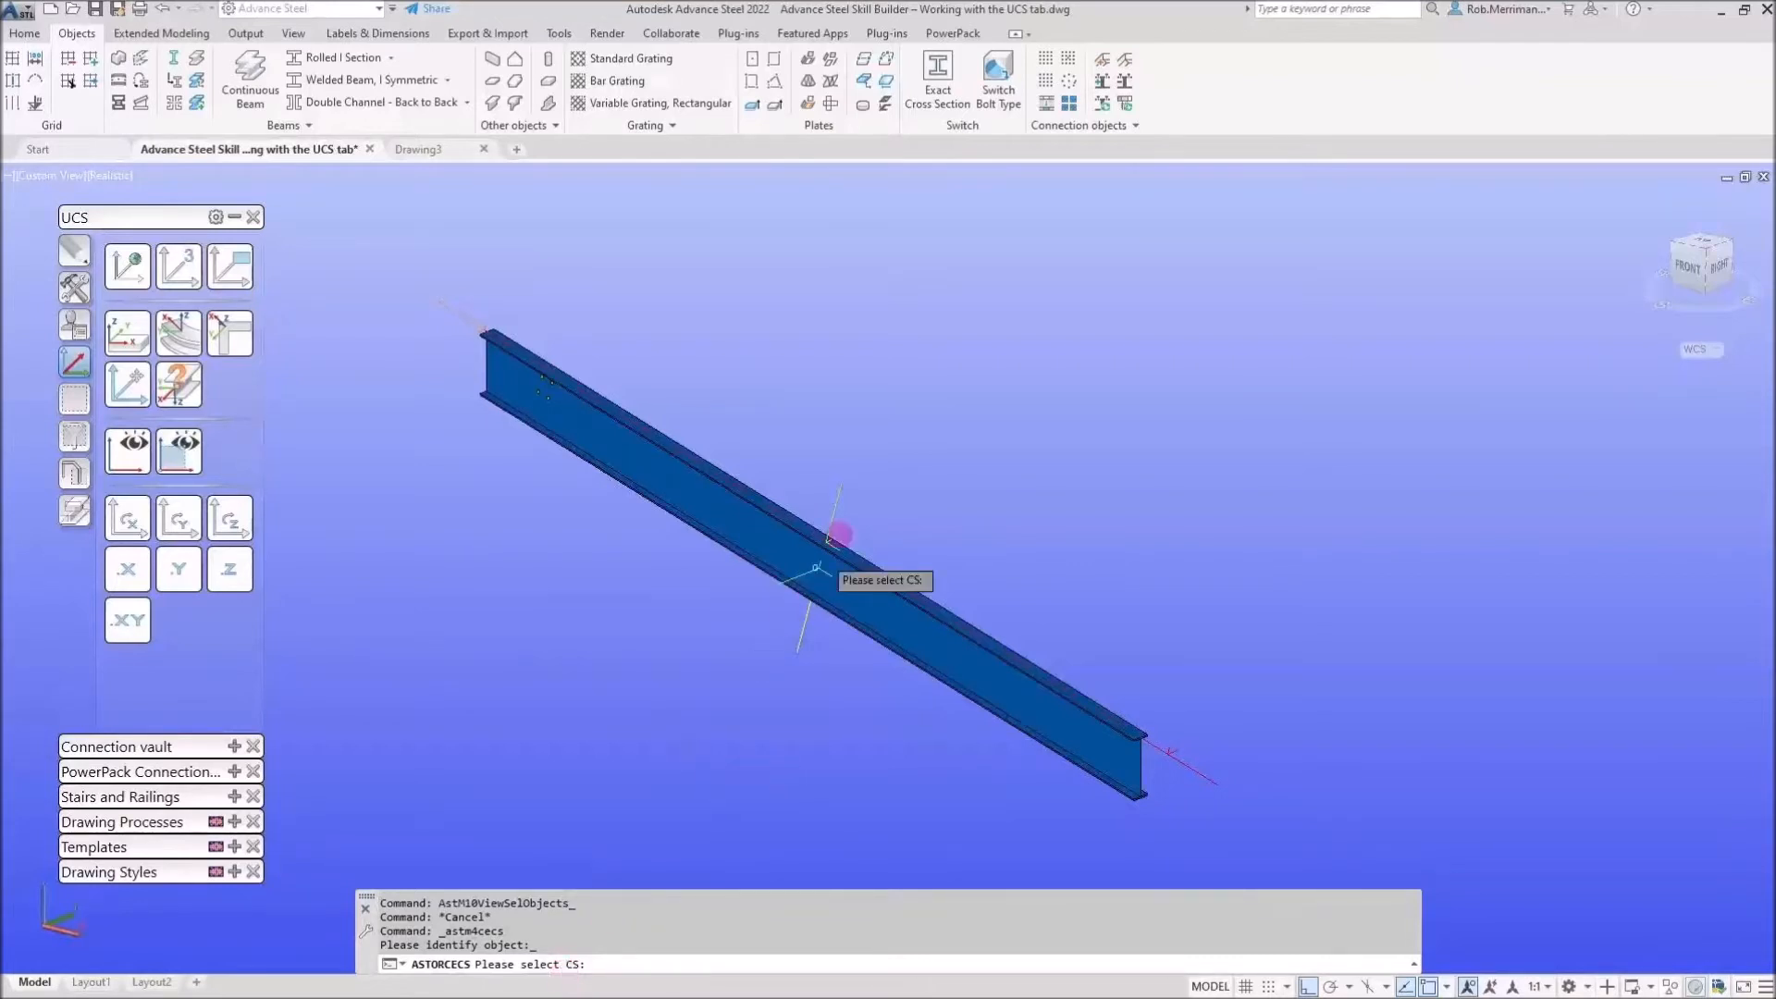
{"action": "scroll", "coordinate": [841, 534], "scroll_direction": "up", "scroll_amount": 4}
{"action": "scroll", "coordinate": [841, 533], "scroll_direction": "up", "scroll_amount": 2}
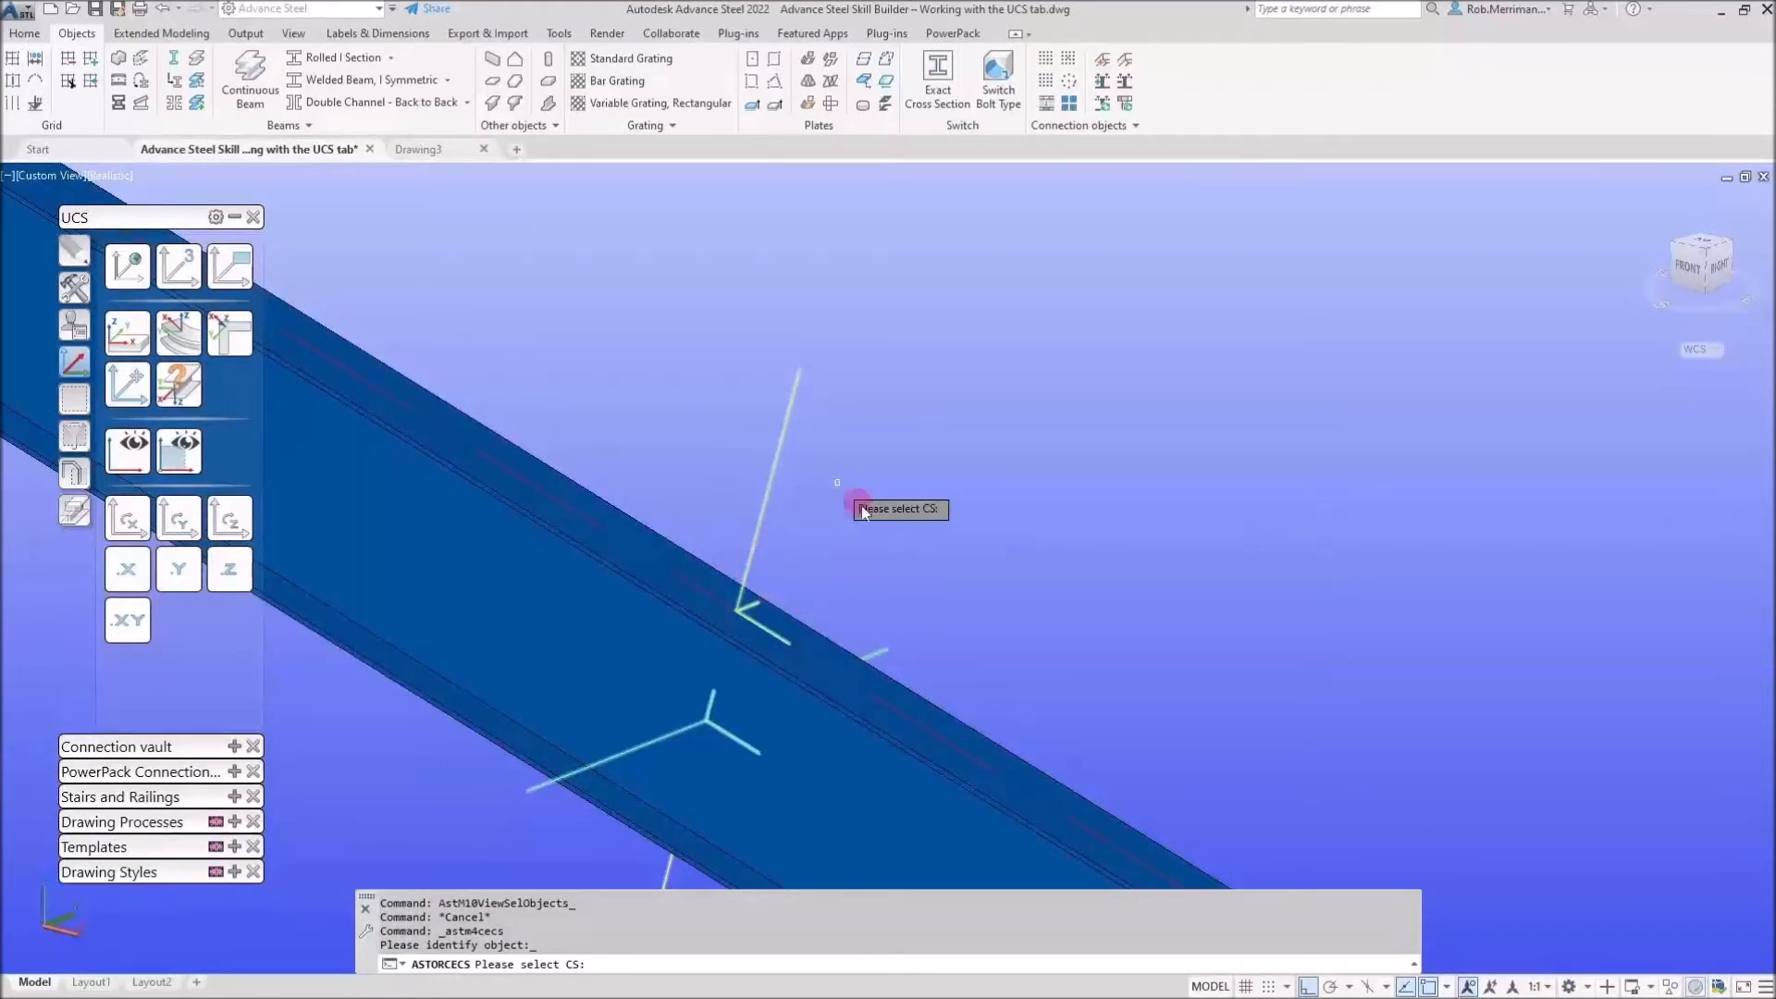
{"action": "scroll", "coordinate": [914, 523], "scroll_direction": "down", "scroll_amount": 2}
{"action": "scroll", "coordinate": [914, 523], "scroll_direction": "down", "scroll_amount": 4}
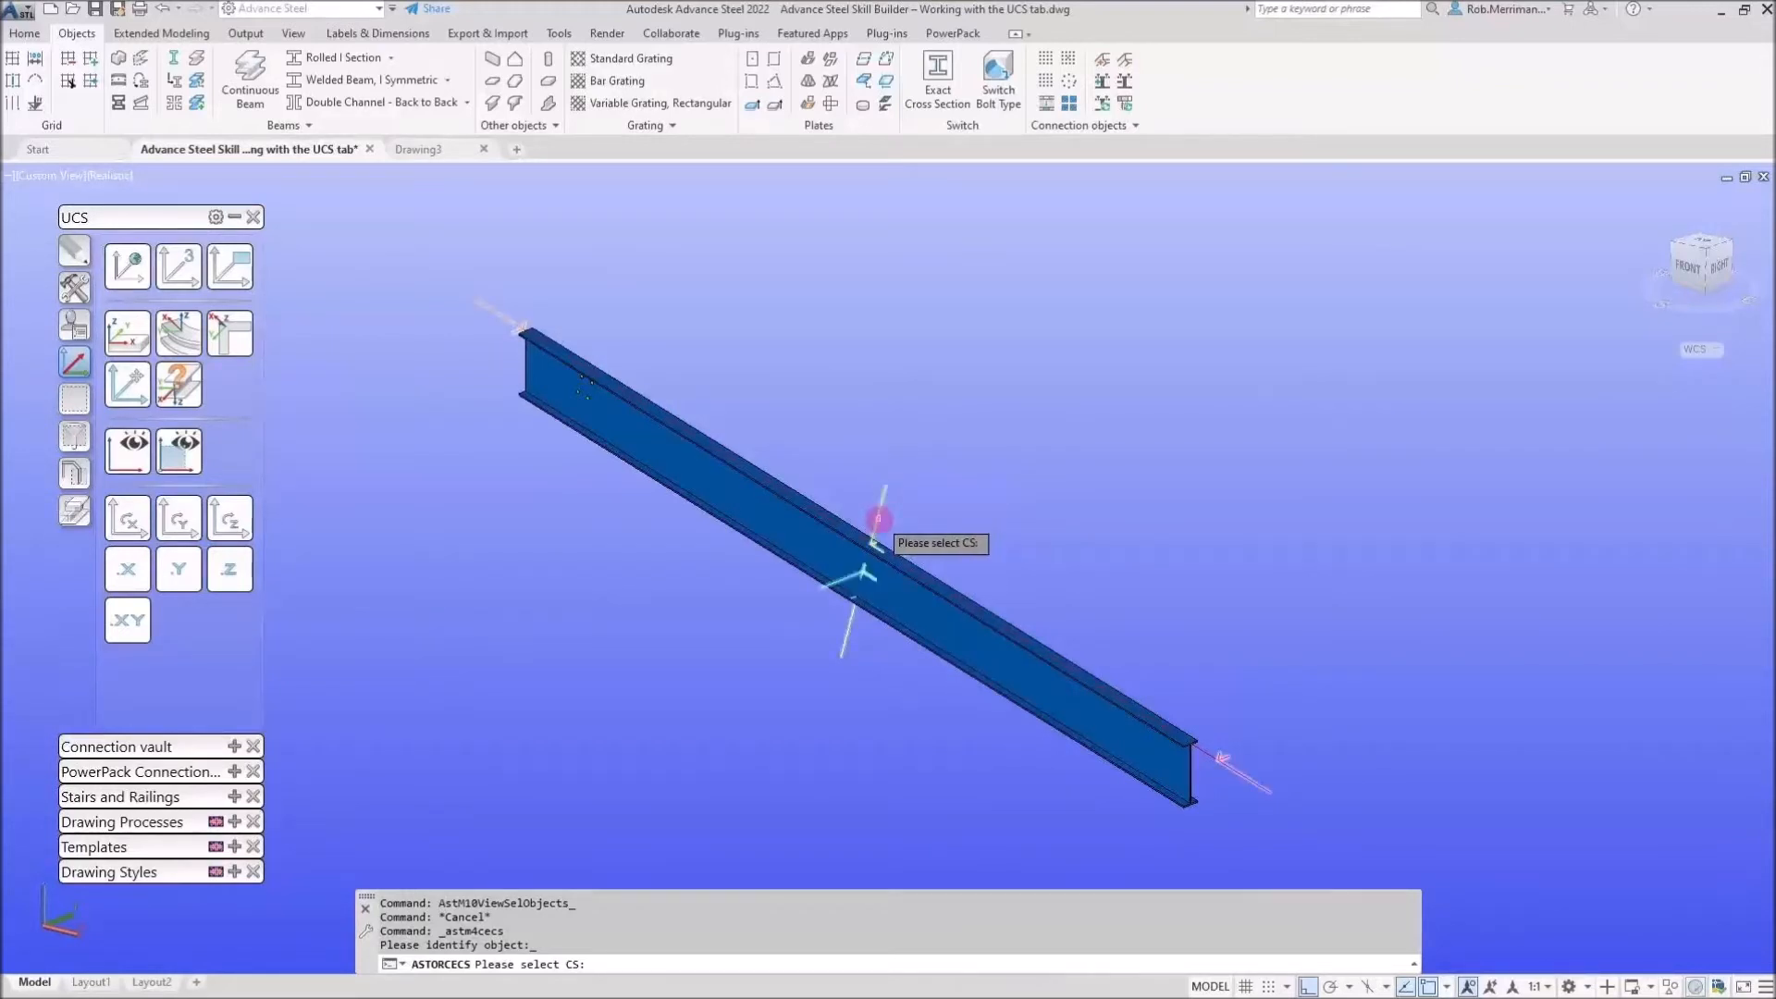
Align the UCS to the rafter's mid-length coordinate system on the top flange
{"action": "left_click", "coordinate": [877, 519]}
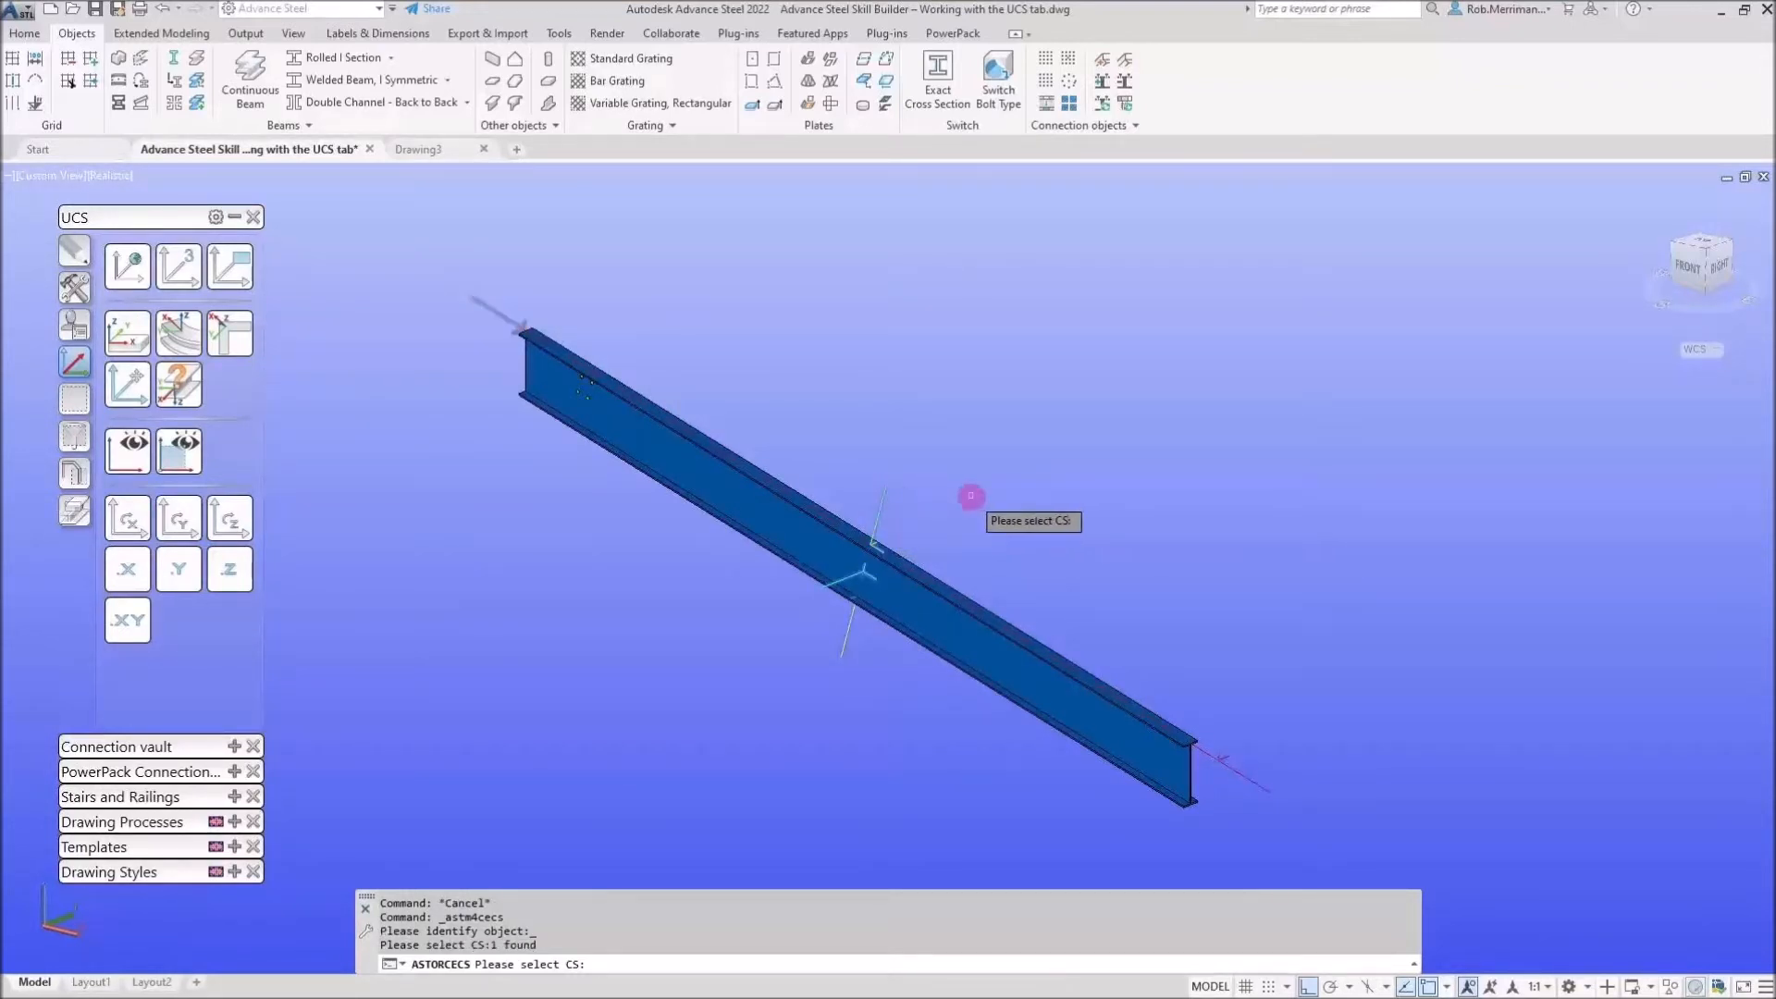
{"action": "key", "text": "Return"}
{"action": "scroll", "coordinate": [885, 567], "scroll_direction": "up", "scroll_amount": 7}
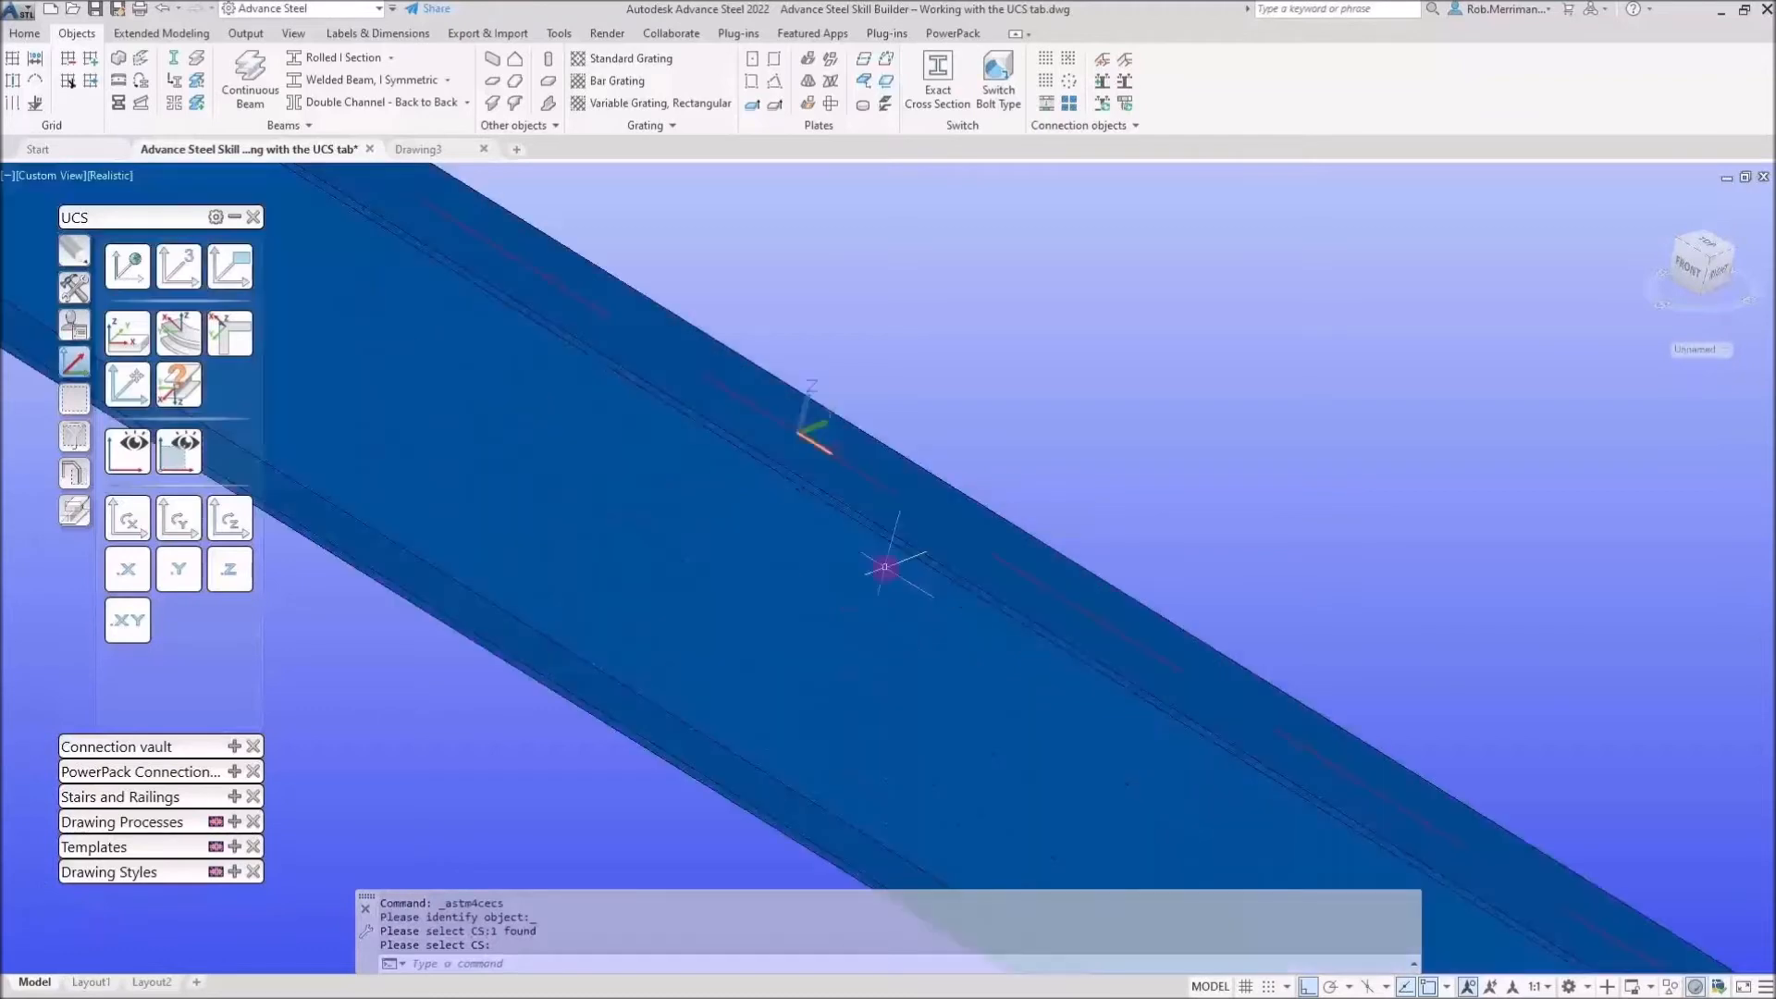
{"action": "middle_click_drag", "start_coordinate": [857, 574], "coordinate": [1064, 576], "text": "shift"}
{"action": "scroll", "coordinate": [1064, 577], "scroll_direction": "up", "scroll_amount": 2}
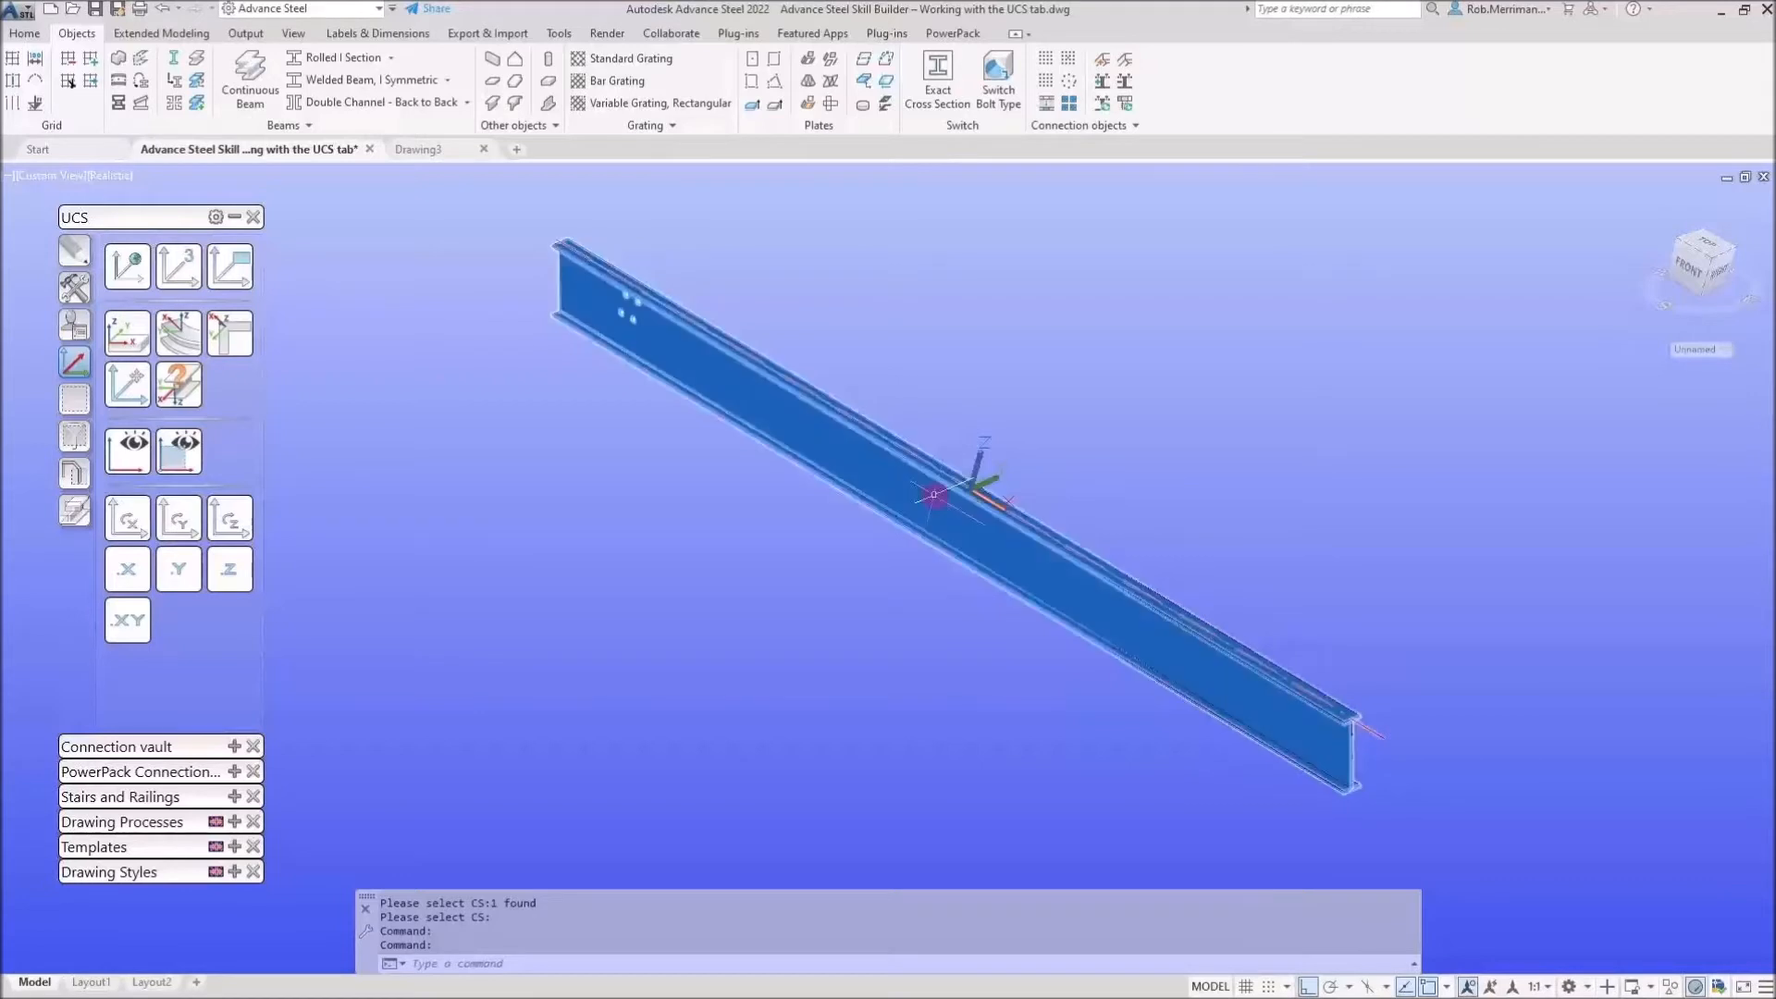
Place a rectangular hole pattern on the rafter's top flange, centred on the UCS origin at 0,0,0
{"action": "left_click", "coordinate": [1053, 84]}
{"action": "left_click", "coordinate": [956, 518]}
{"action": "type", "text": "0,0,0"}
{"action": "key", "text": "Return"}
Set the top flange hole pattern to 2 holes in X and 2 in Y, and close its properties
{"action": "left_click", "coordinate": [1115, 572]}
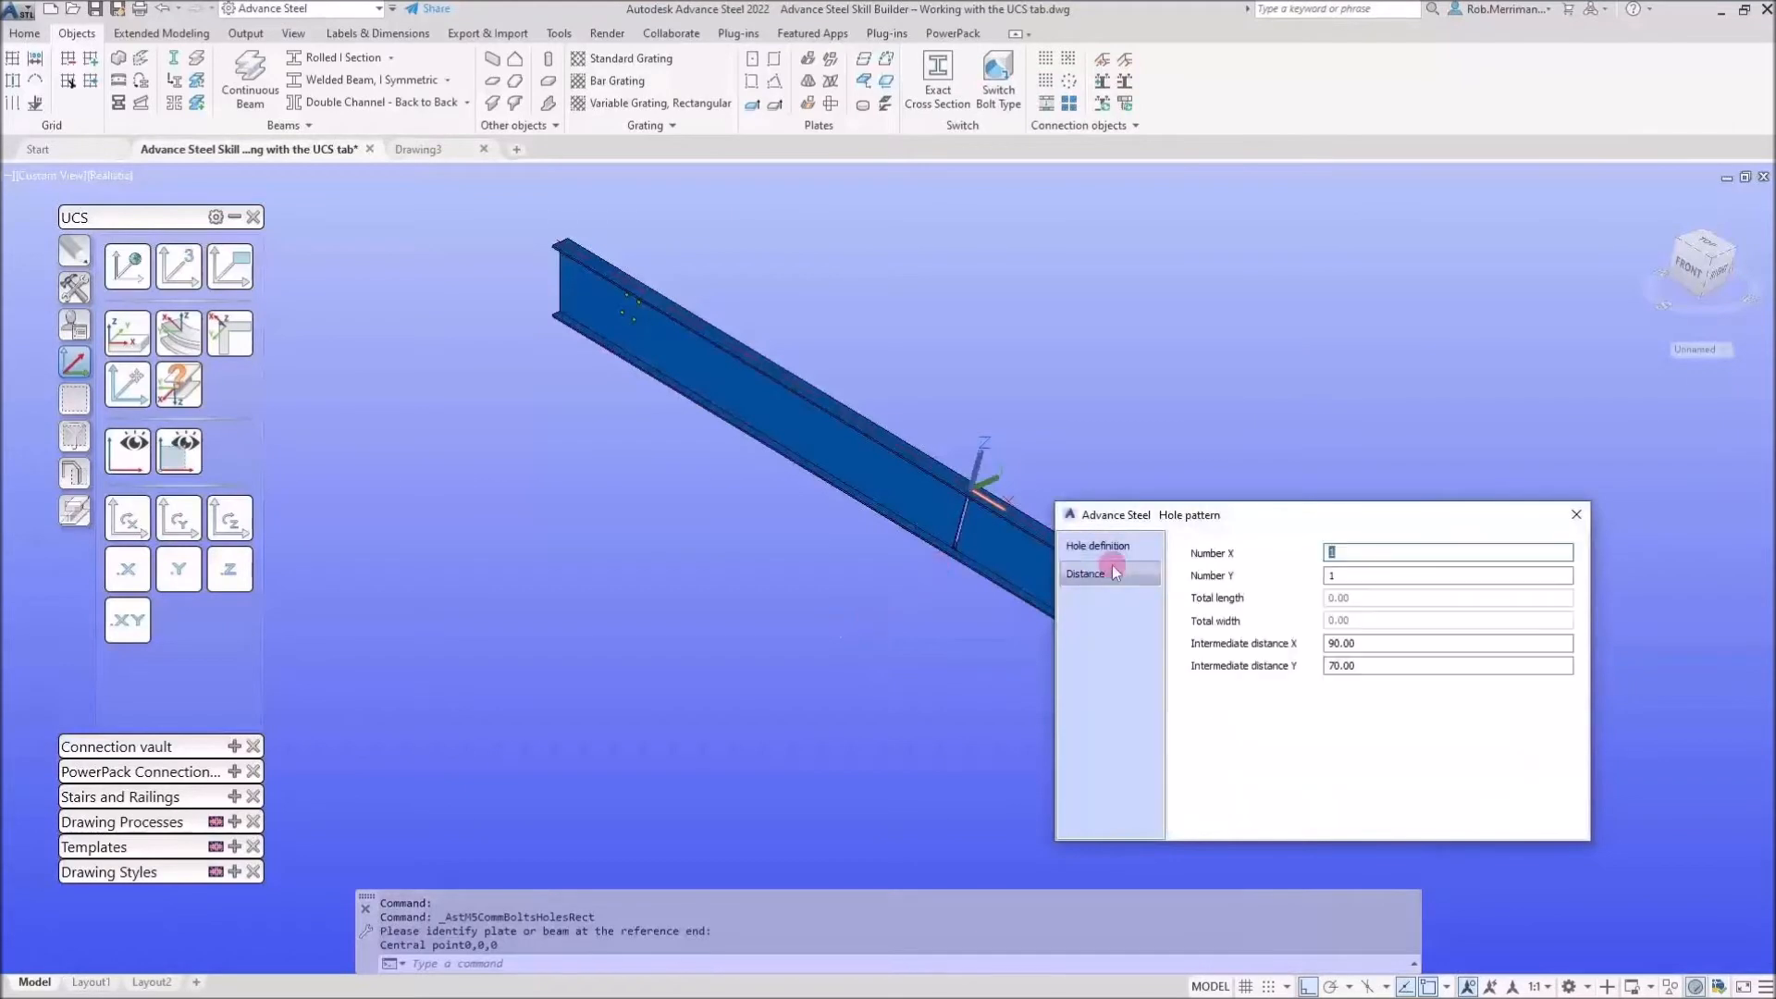
{"action": "type", "text": "2"}
{"action": "key", "text": "Tab"}
{"action": "type", "text": "2"}
{"action": "key", "text": "Tab"}
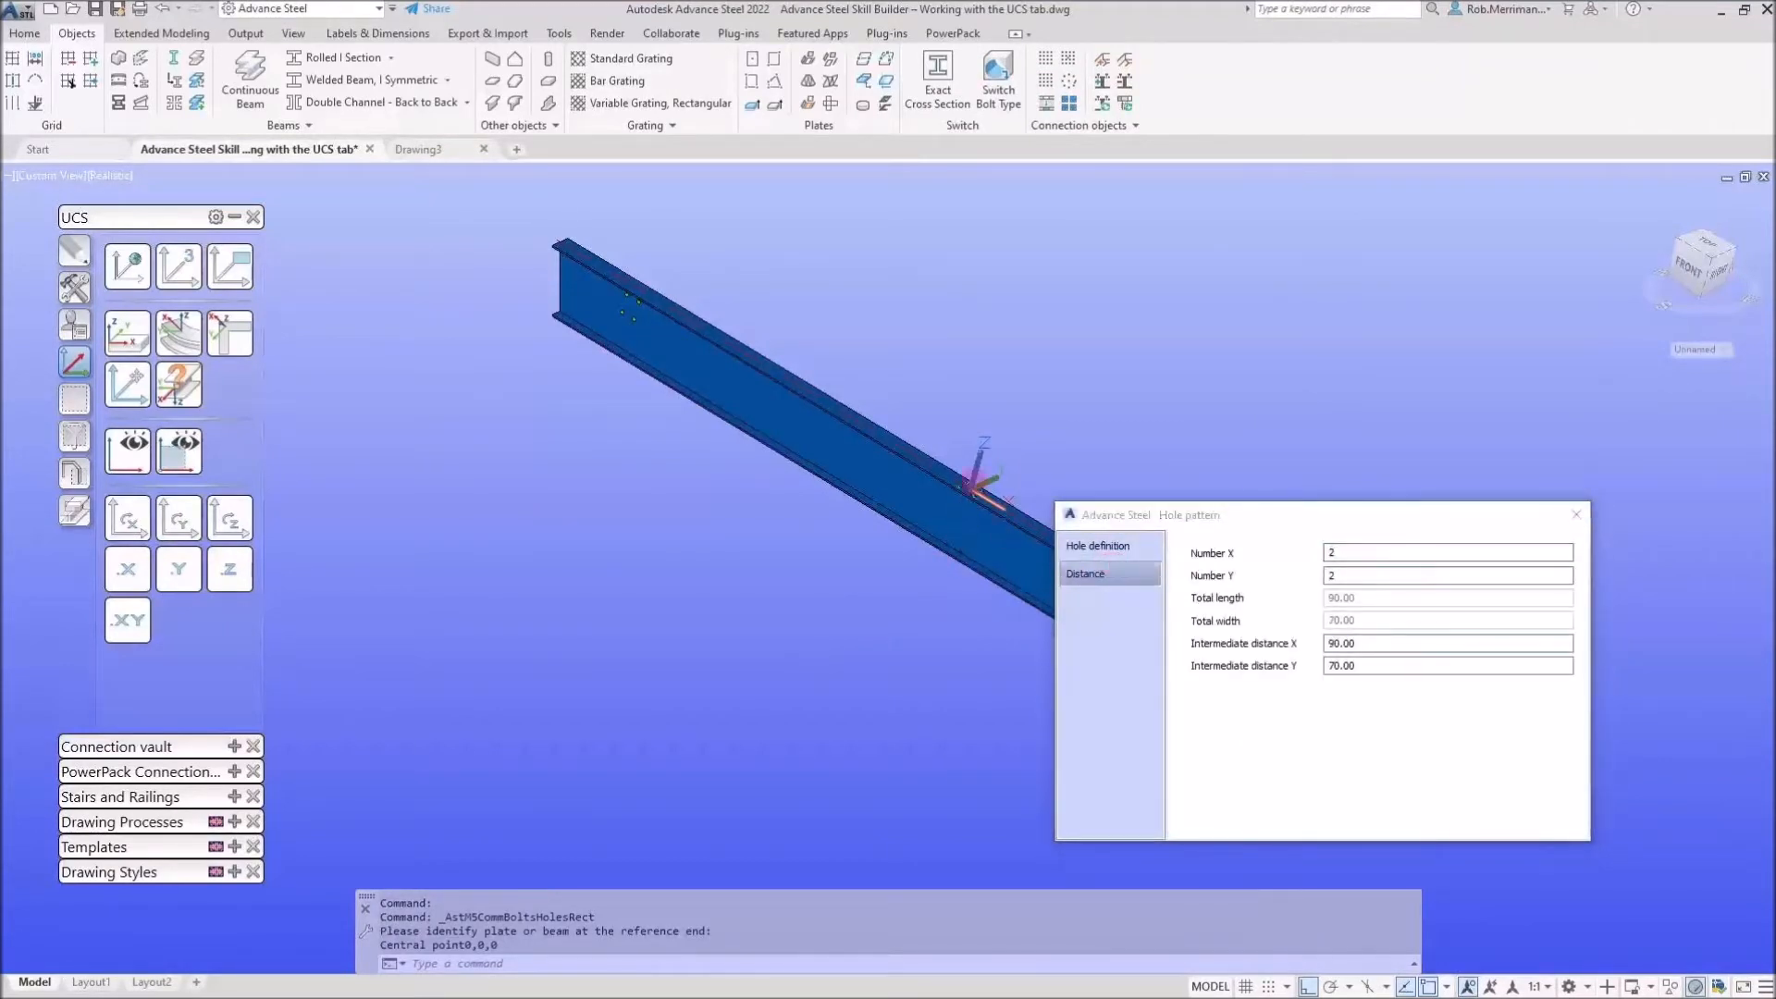
{"action": "scroll", "coordinate": [987, 499], "scroll_direction": "up", "scroll_amount": 7}
{"action": "scroll", "coordinate": [988, 499], "scroll_direction": "down", "scroll_amount": 7}
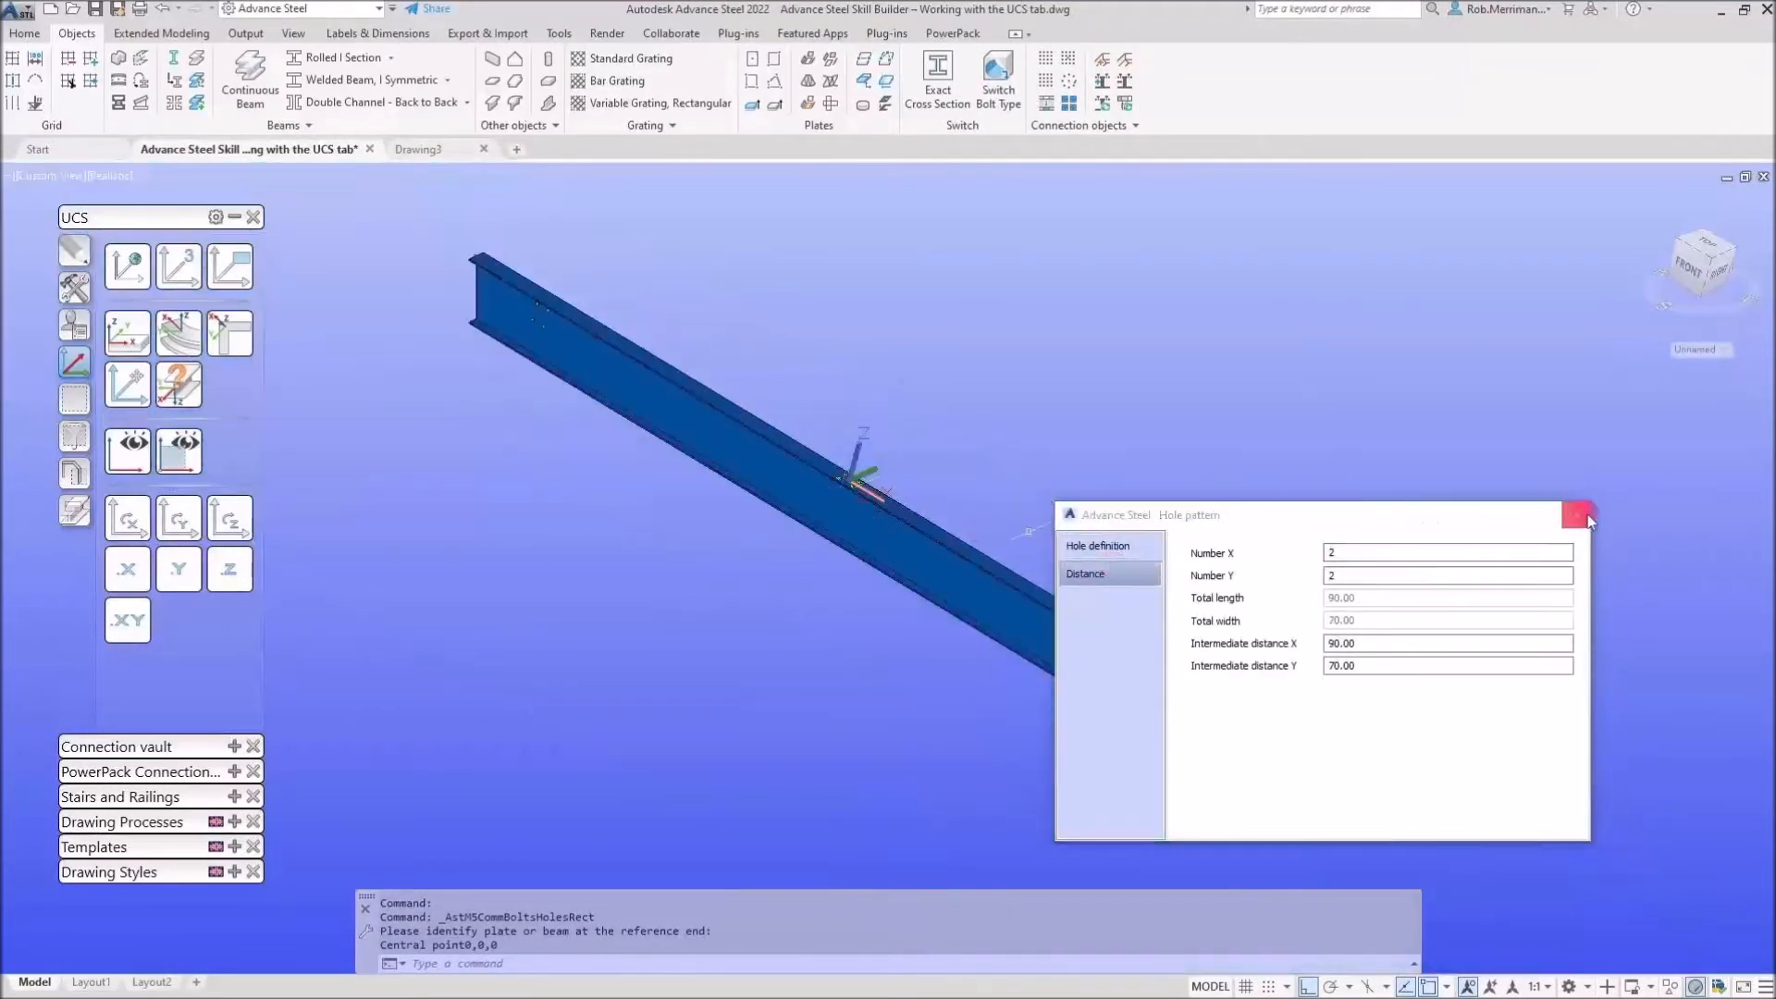
{"action": "left_click", "coordinate": [1577, 515]}
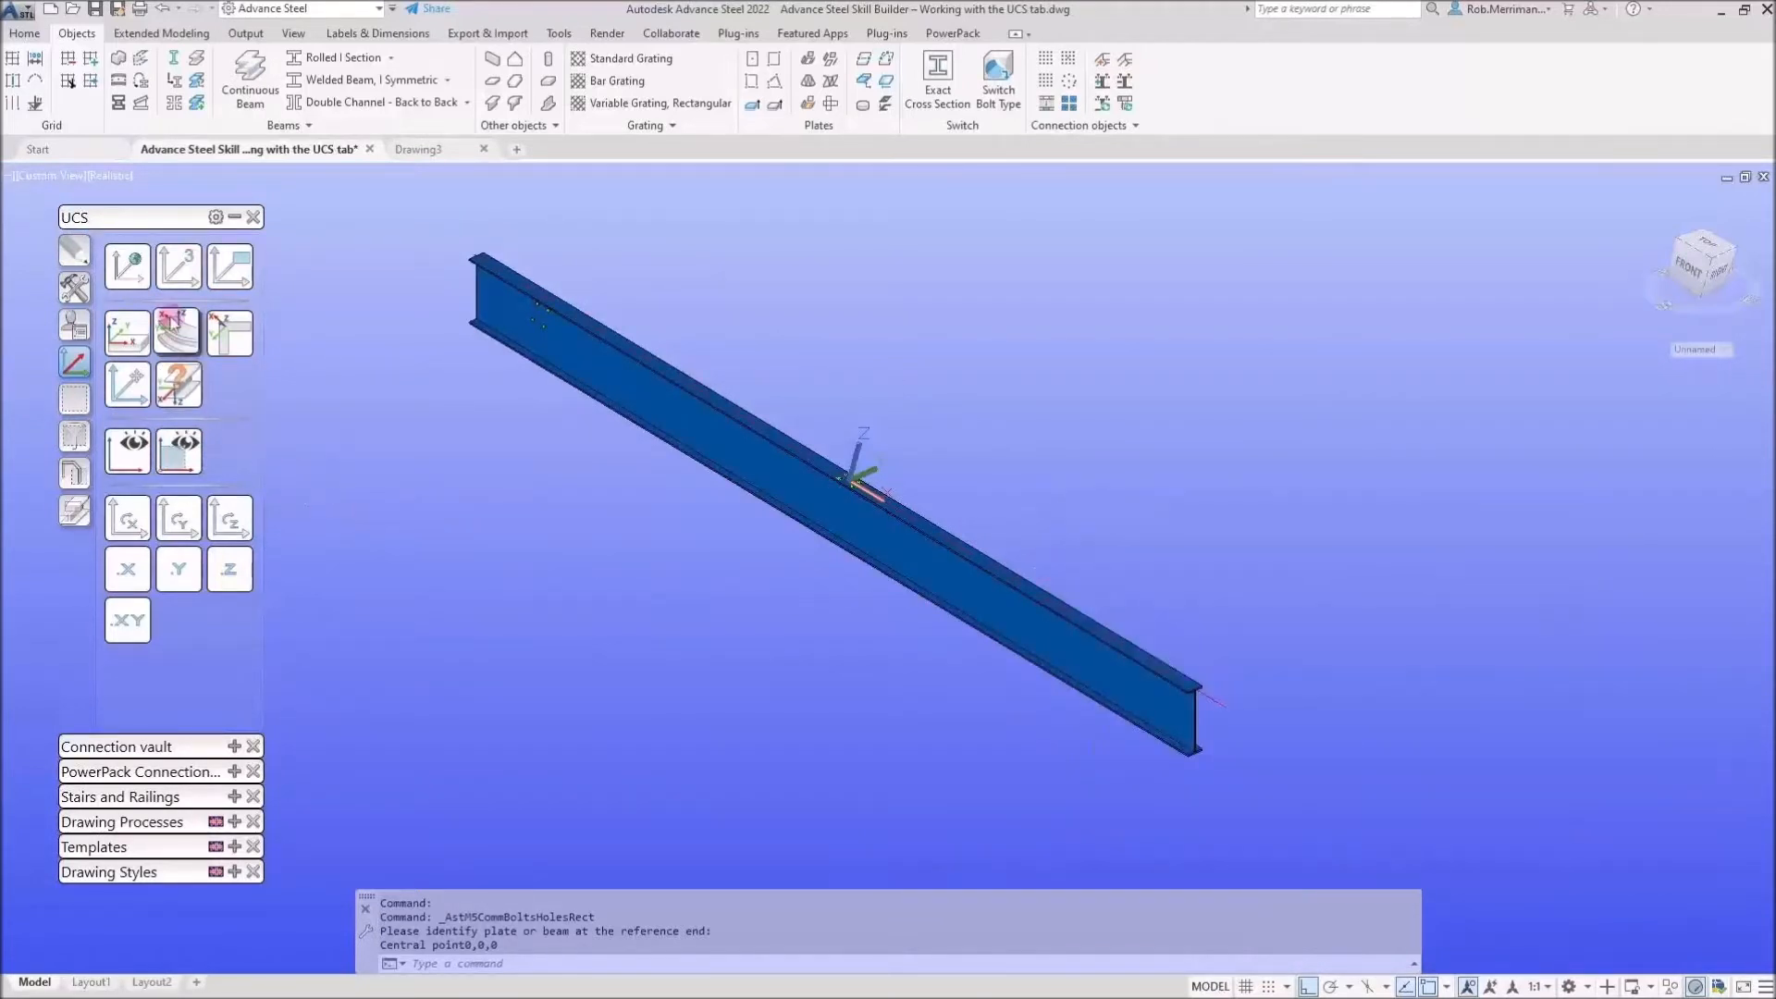
Align the UCS to the rafter's mid-length coordinate system on the web
{"action": "left_click", "coordinate": [139, 338]}
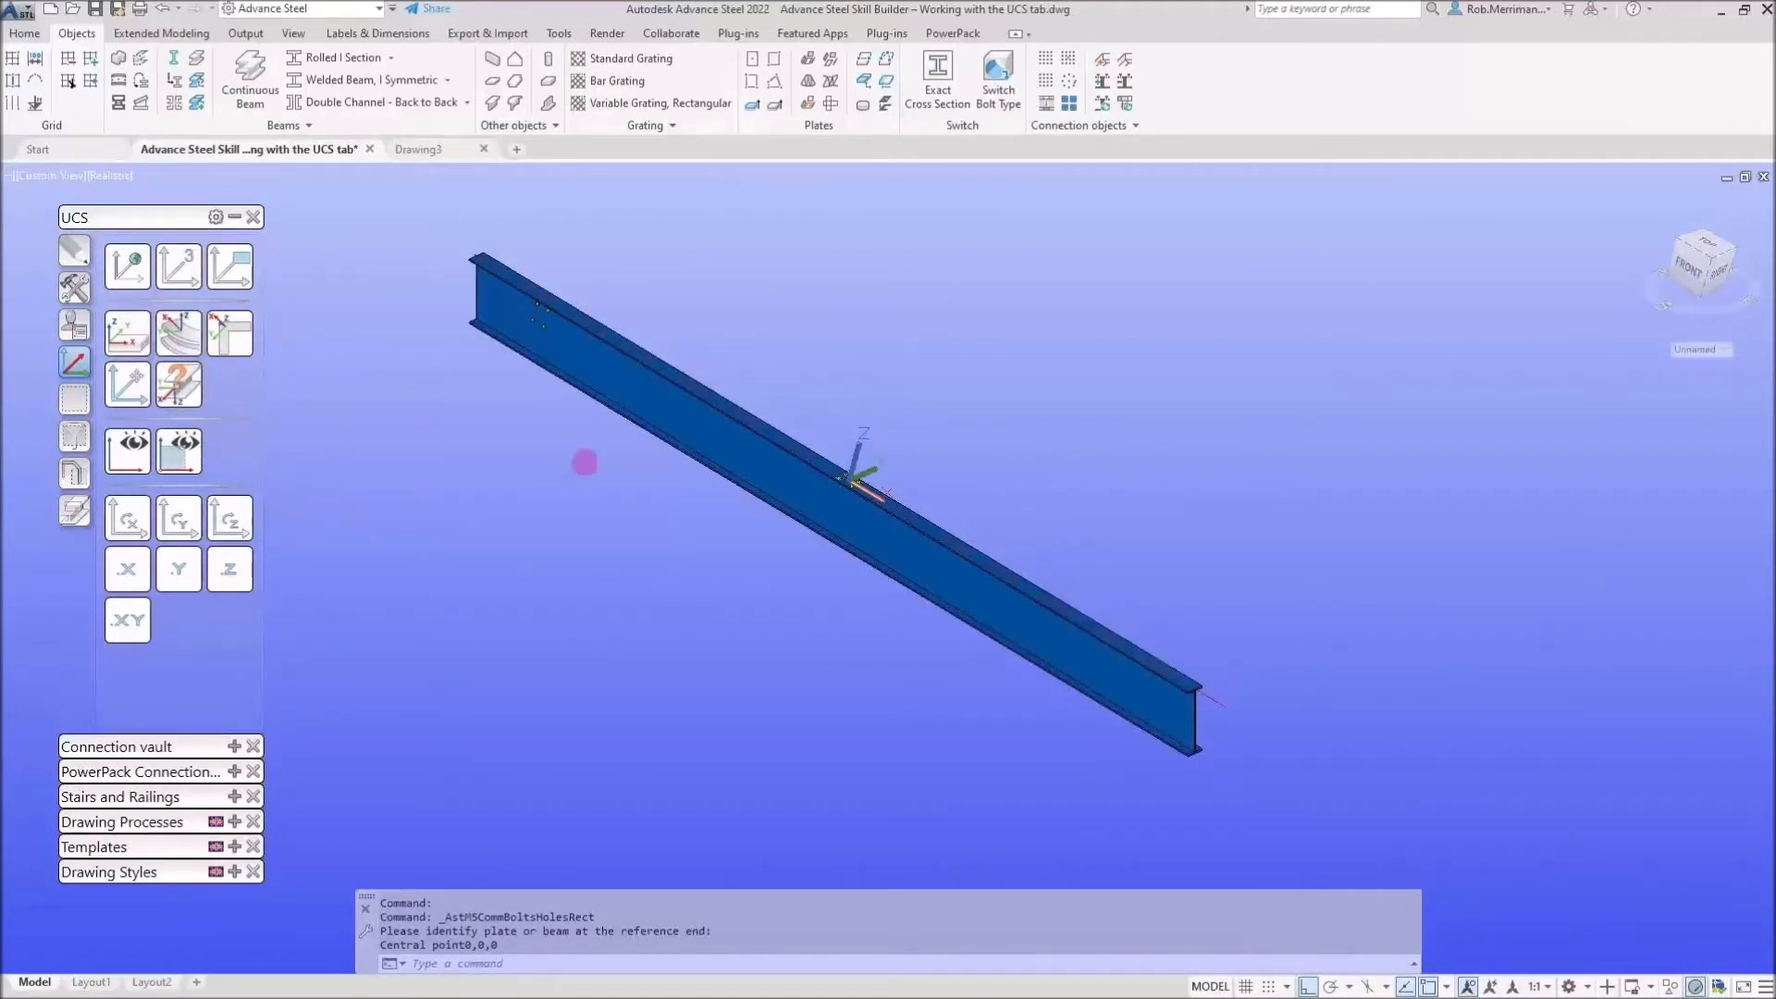
{"action": "left_click", "coordinate": [804, 499]}
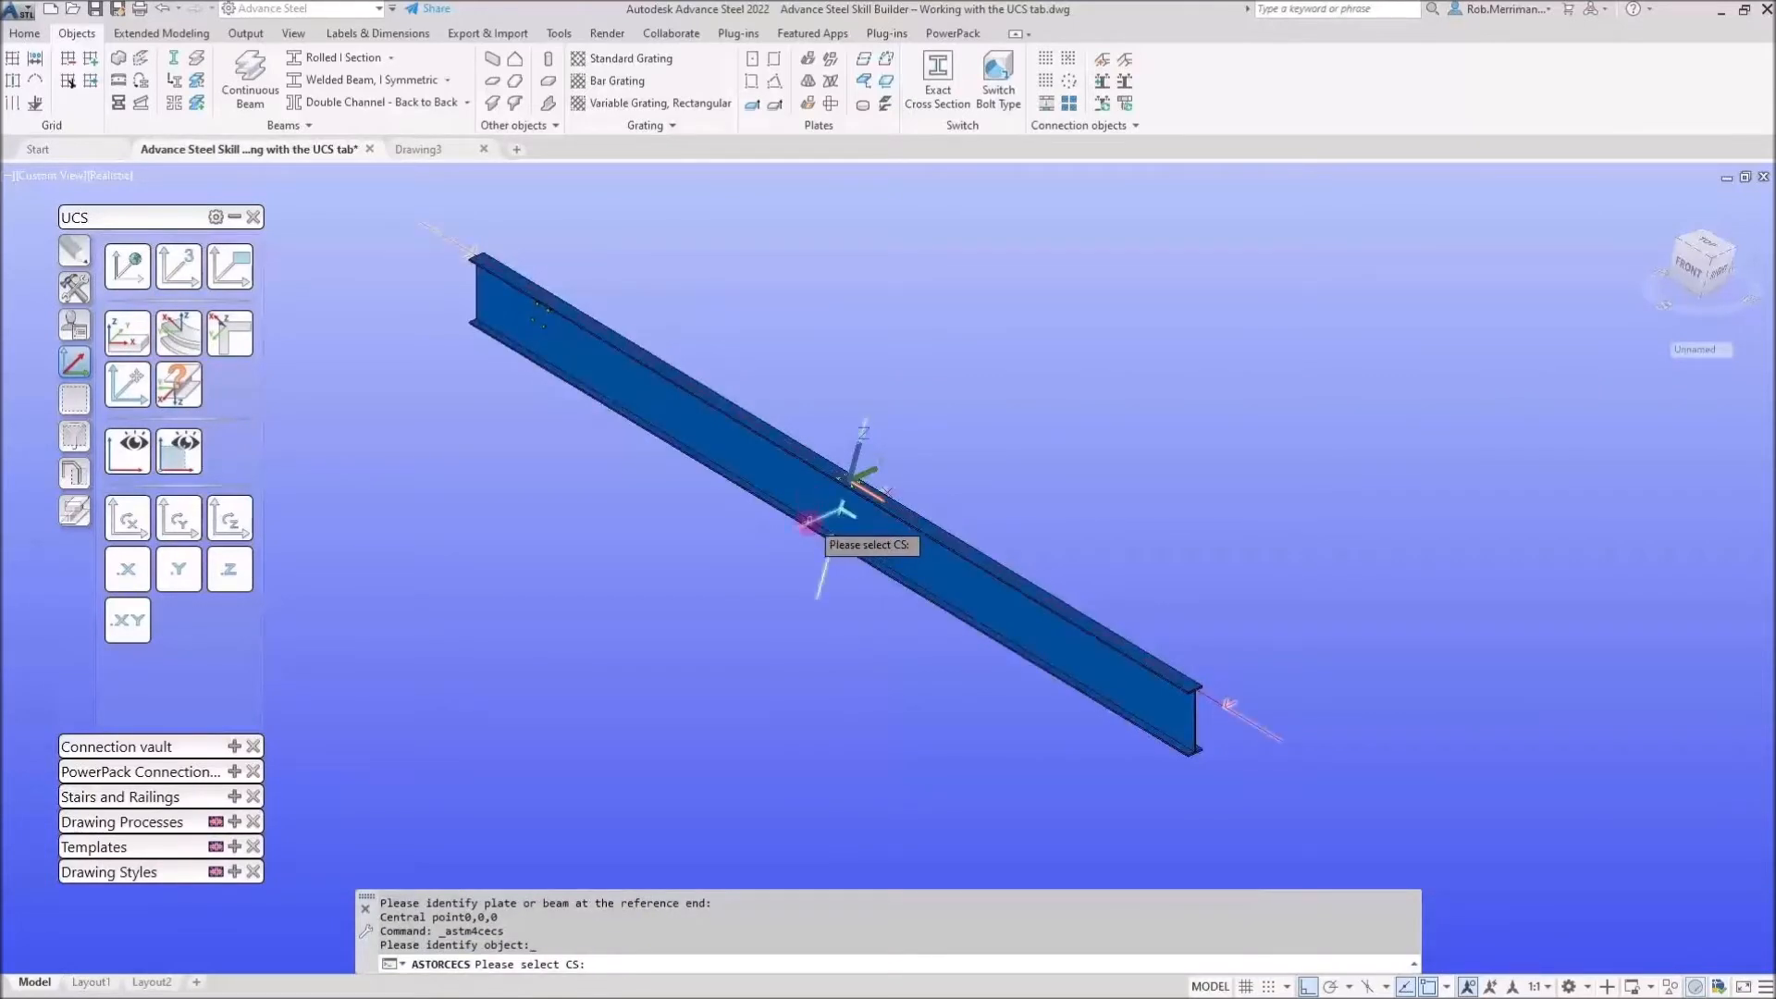
{"action": "scroll", "coordinate": [804, 525], "scroll_direction": "up", "scroll_amount": 4}
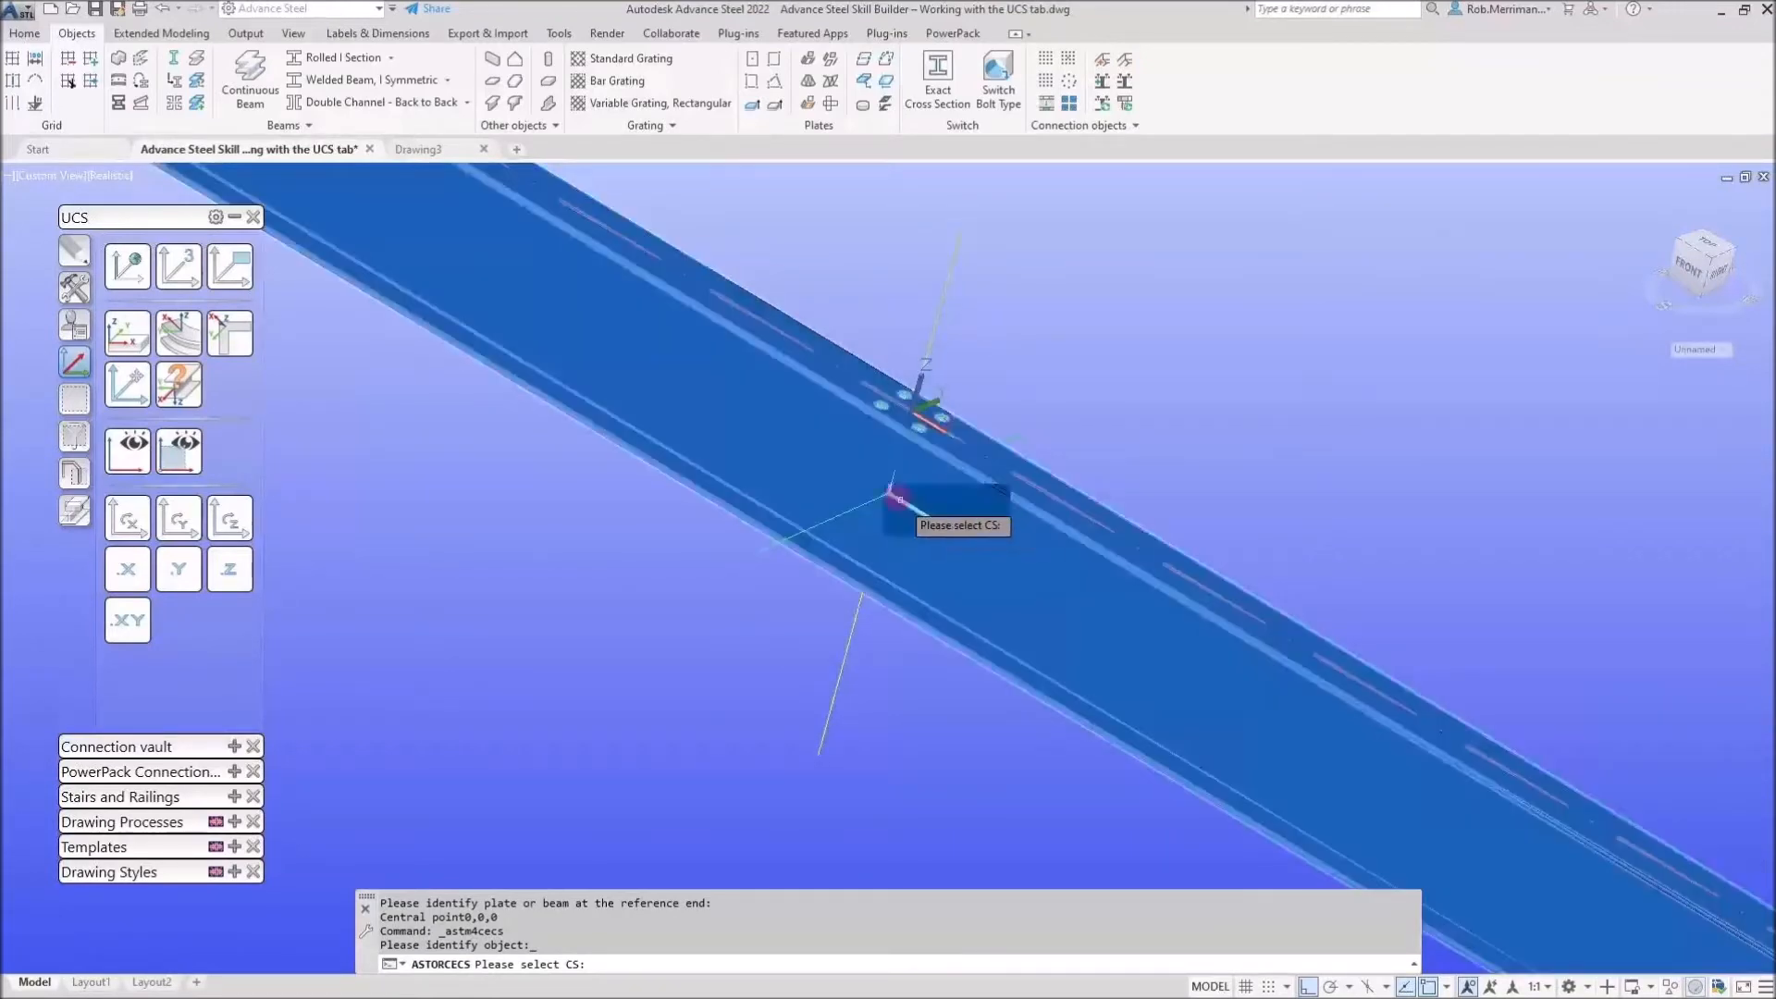
{"action": "scroll", "coordinate": [762, 546], "scroll_direction": "down", "scroll_amount": 2}
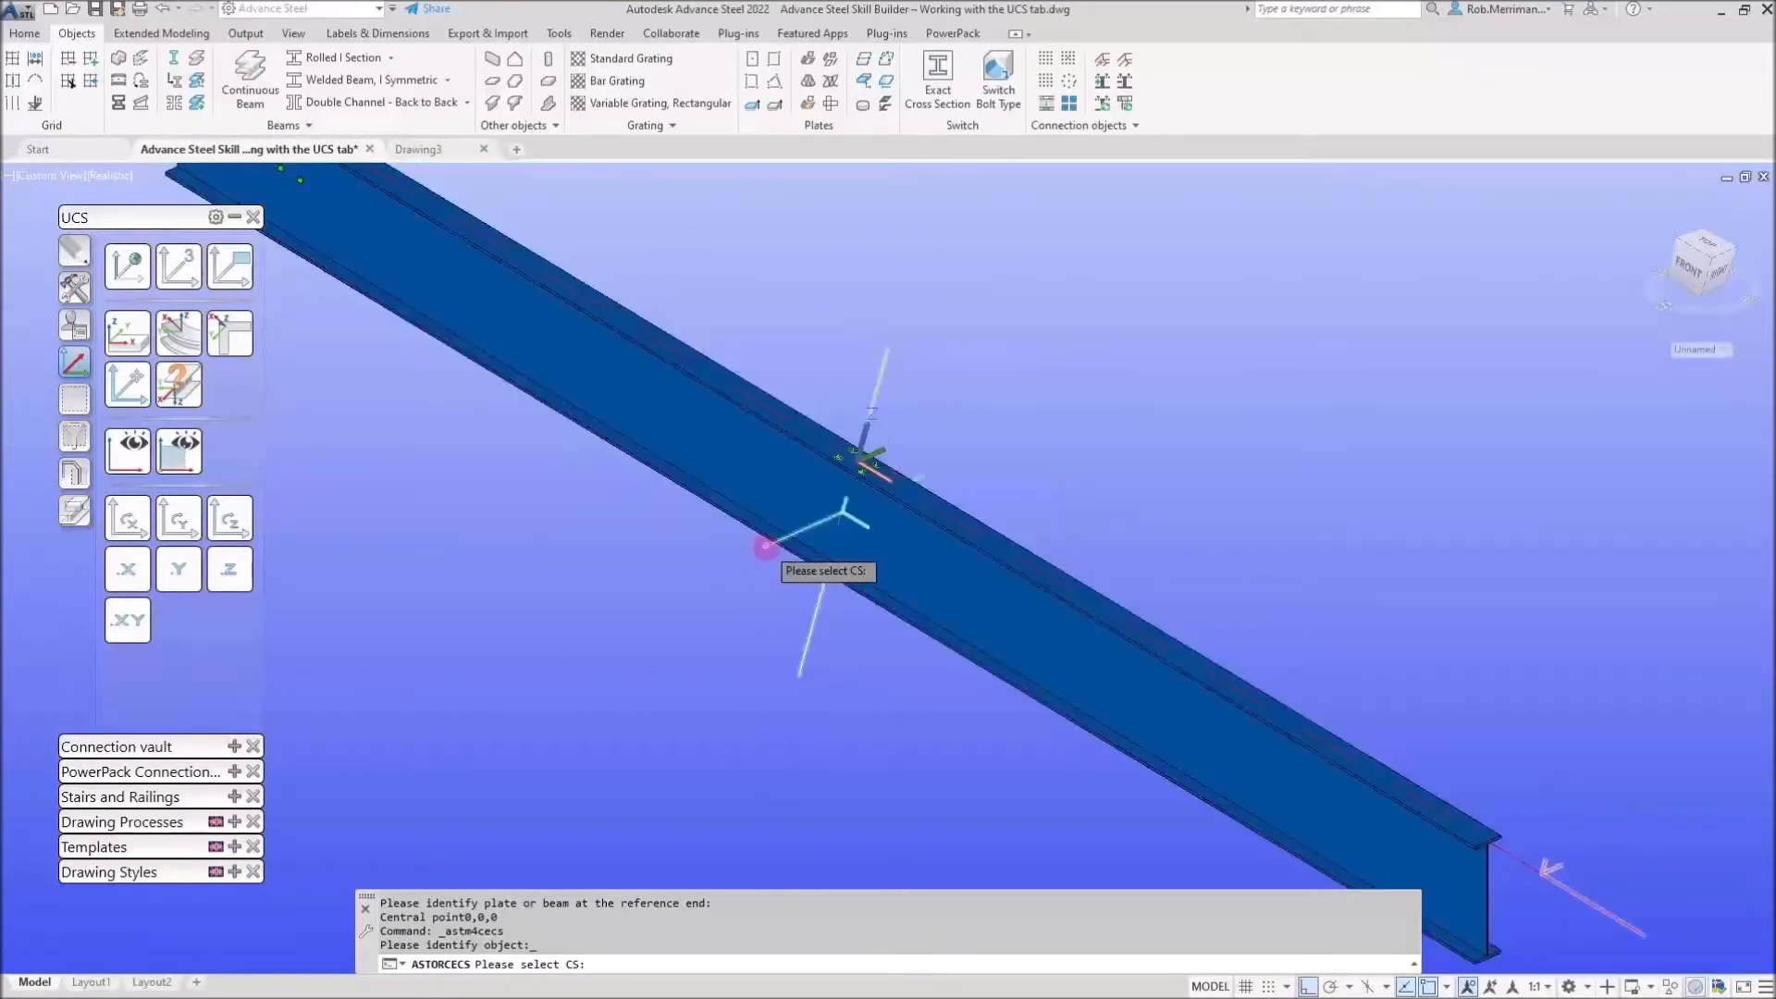
{"action": "left_click", "coordinate": [765, 546]}
{"action": "scroll", "coordinate": [765, 546], "scroll_direction": "down", "scroll_amount": 3}
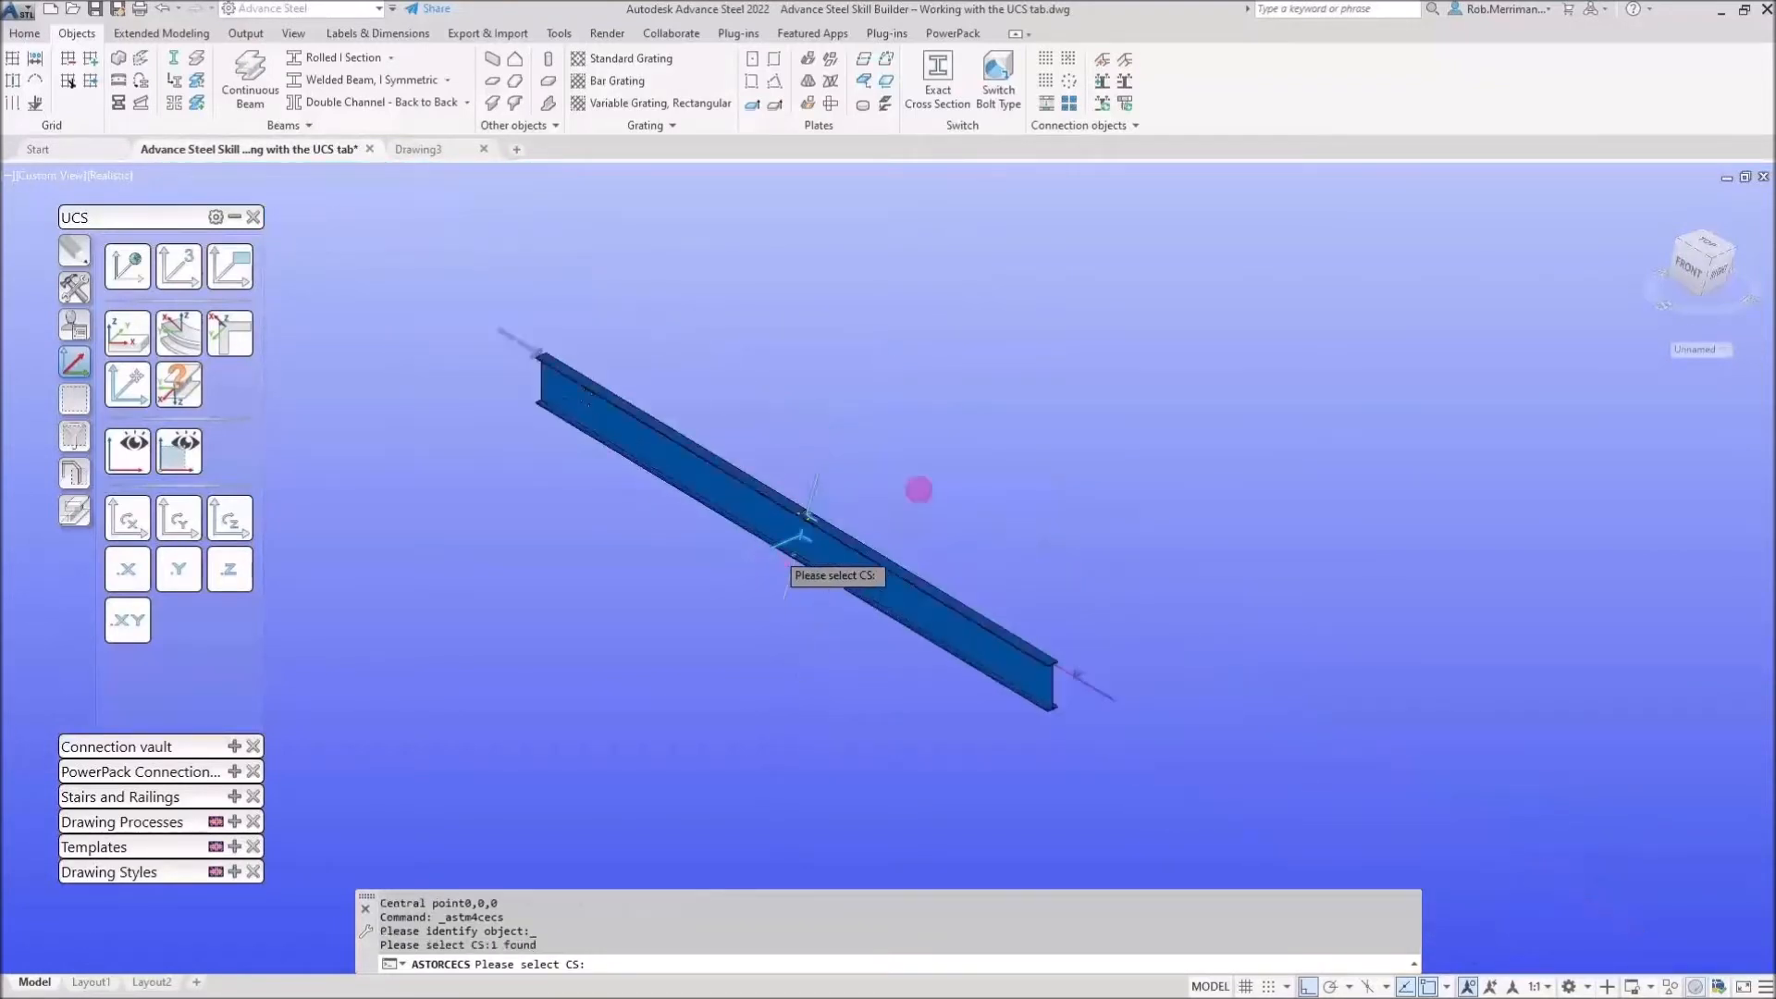
{"action": "key", "text": "Return"}
{"action": "scroll", "coordinate": [837, 524], "scroll_direction": "up", "scroll_amount": 4}
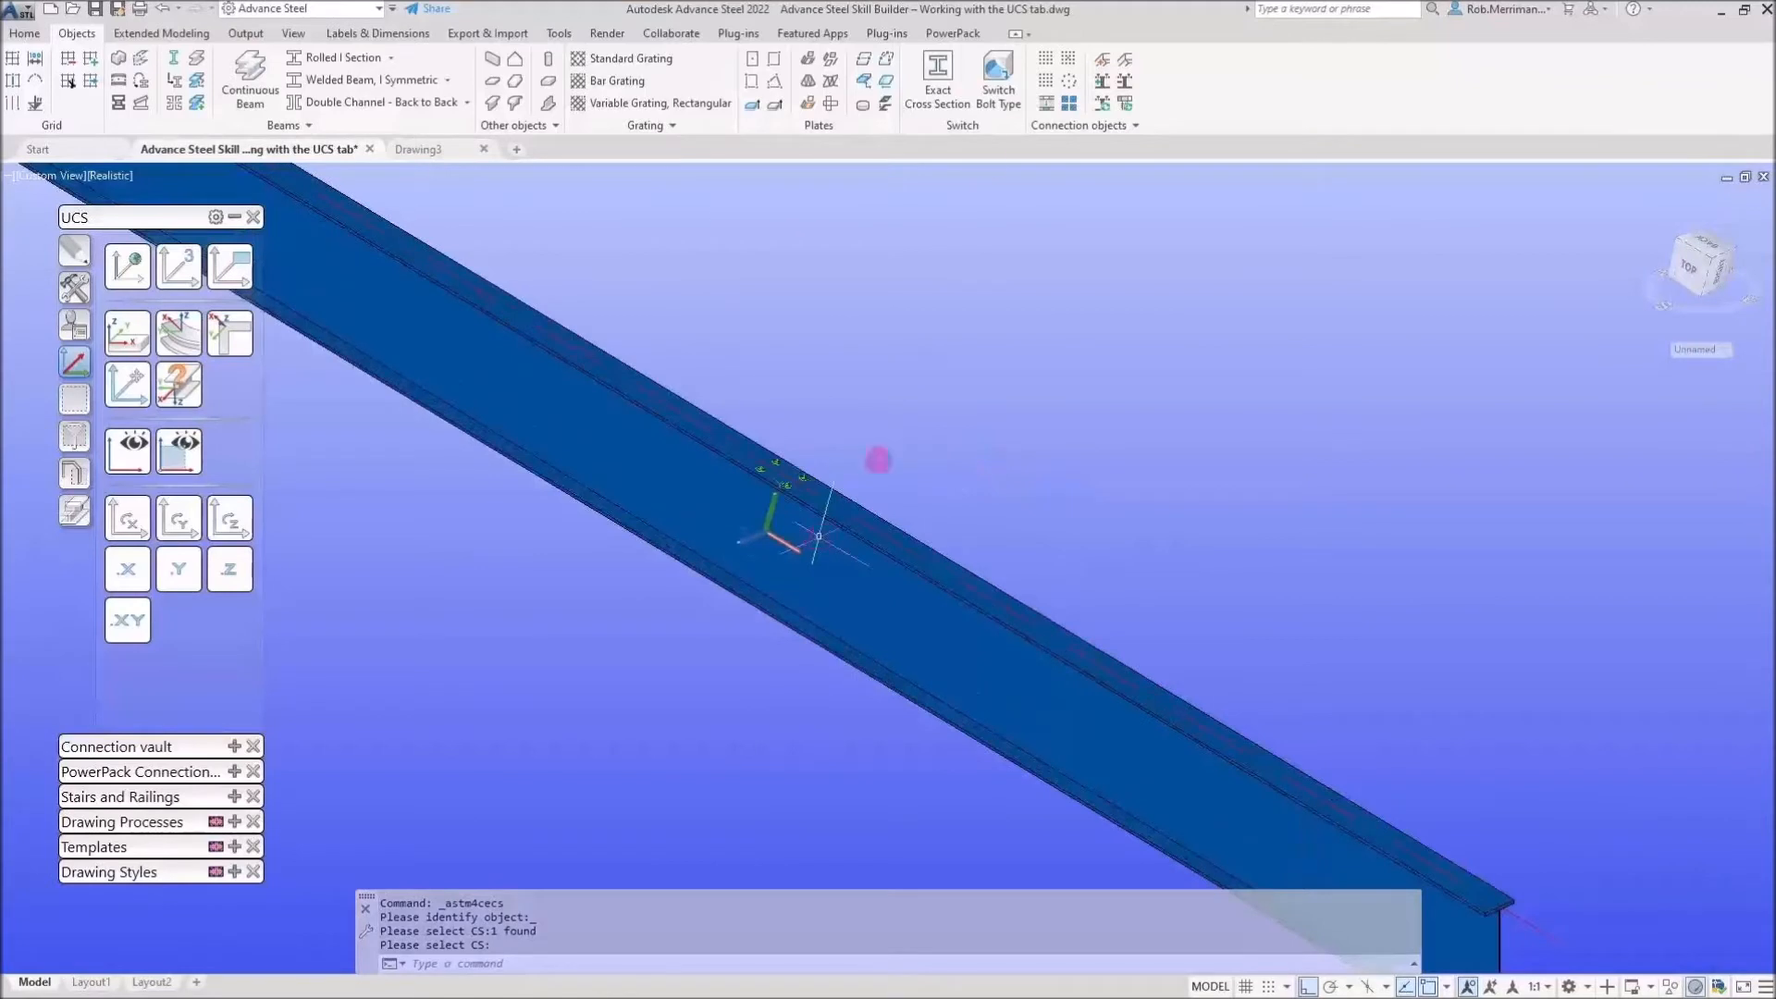
Cut a rectangular contour notch in the rafter's web, centred on the UCS origin at 0,0,0
{"action": "left_click", "coordinate": [75, 477]}
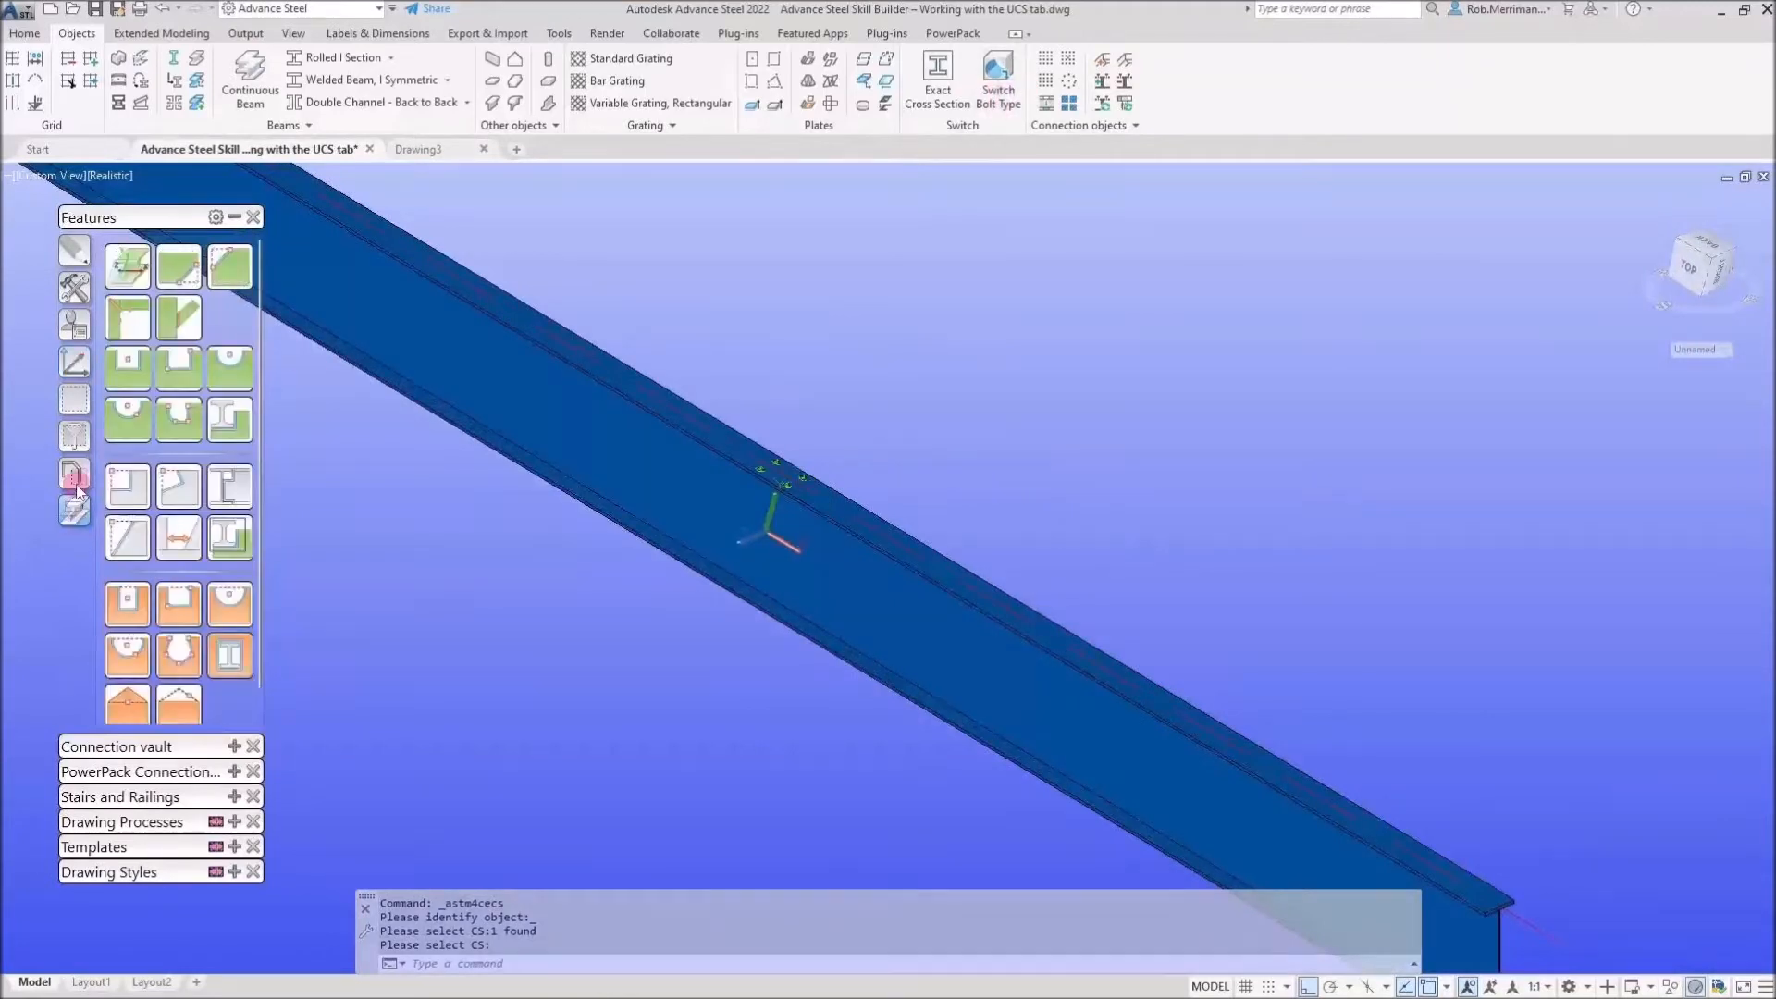
{"action": "left_click", "coordinate": [128, 366]}
{"action": "left_click", "coordinate": [659, 518]}
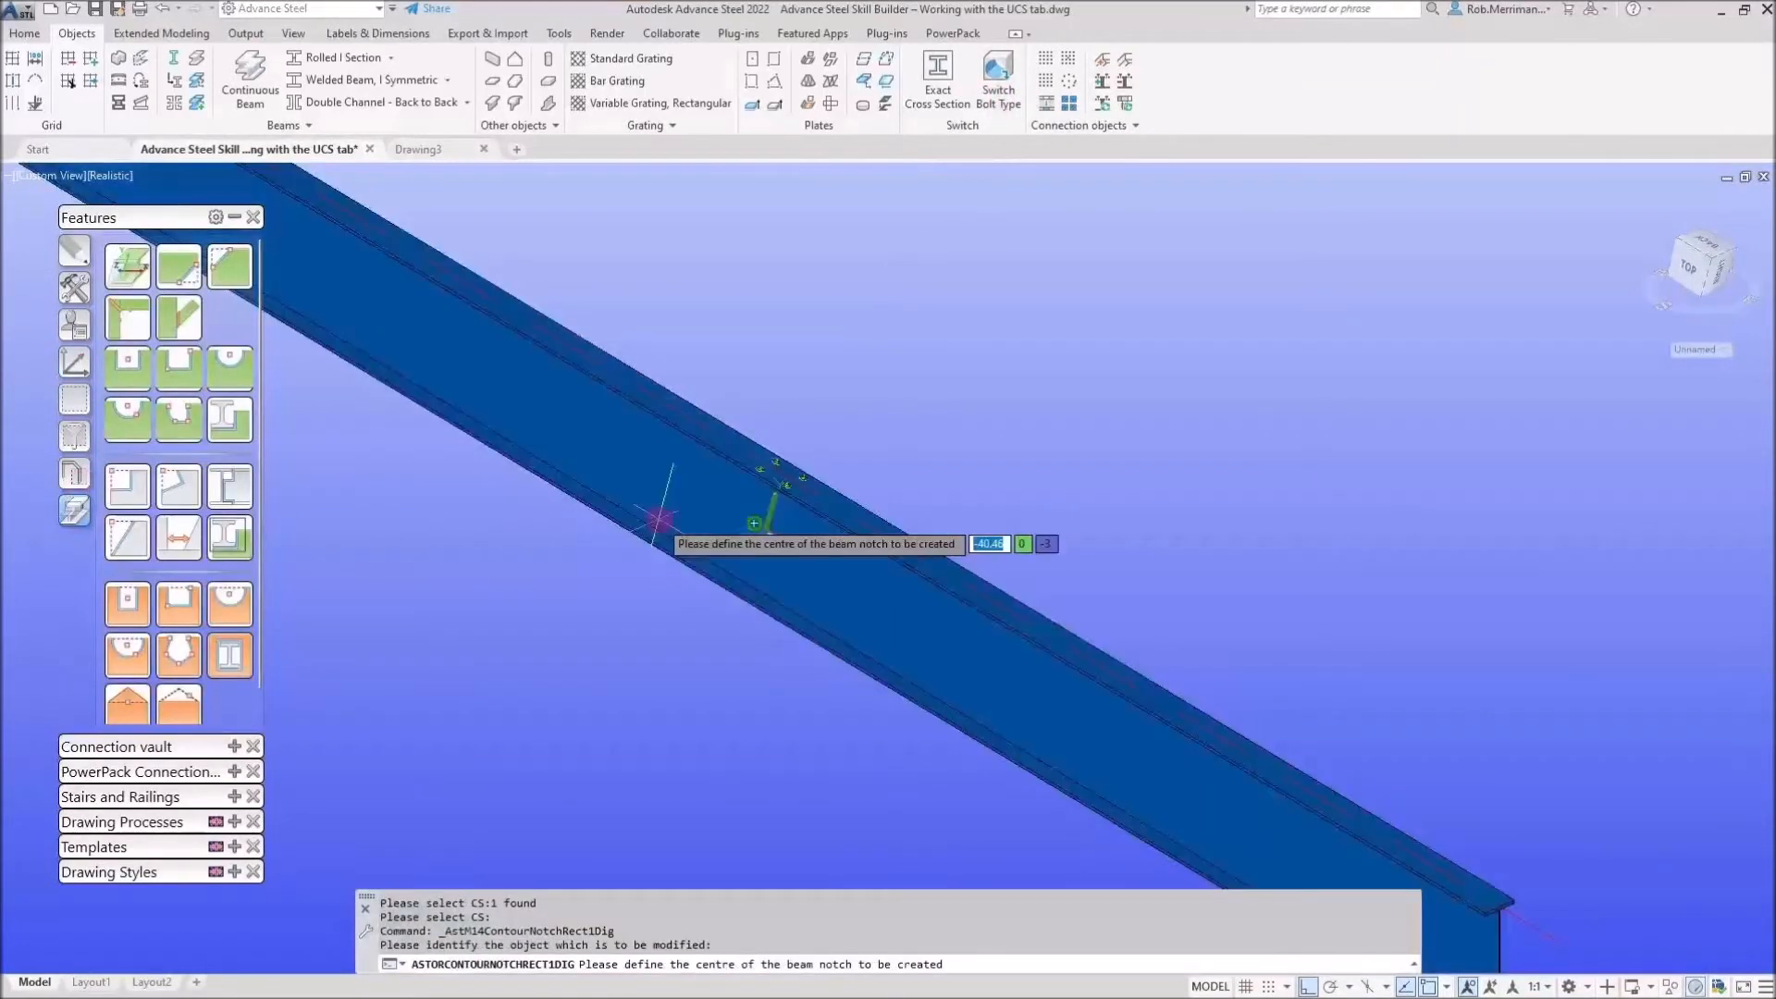
{"action": "type", "text": "0,0,0"}
{"action": "key", "text": "Return"}
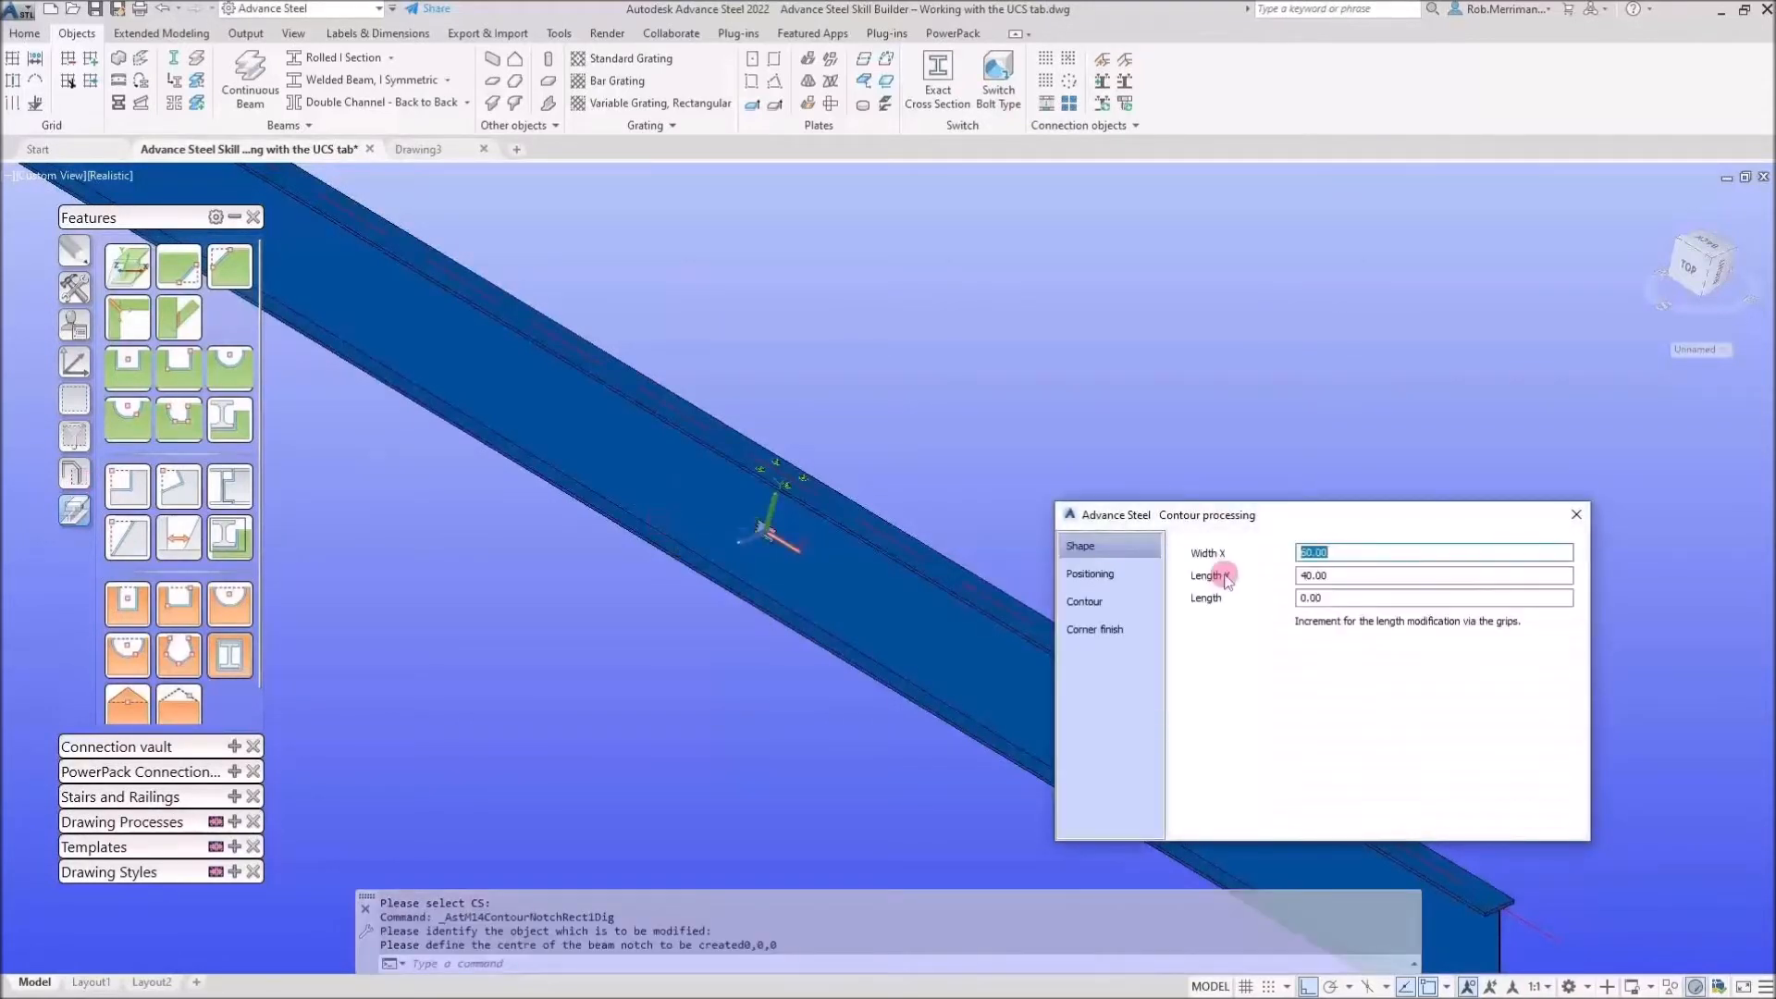
Set the web notch to a width X of 200 and a length Y of 100, and close its properties
{"action": "key", "text": "Tab"}
{"action": "type", "text": "100"}
{"action": "key", "text": "Tab"}
{"action": "key", "text": "Escape"}
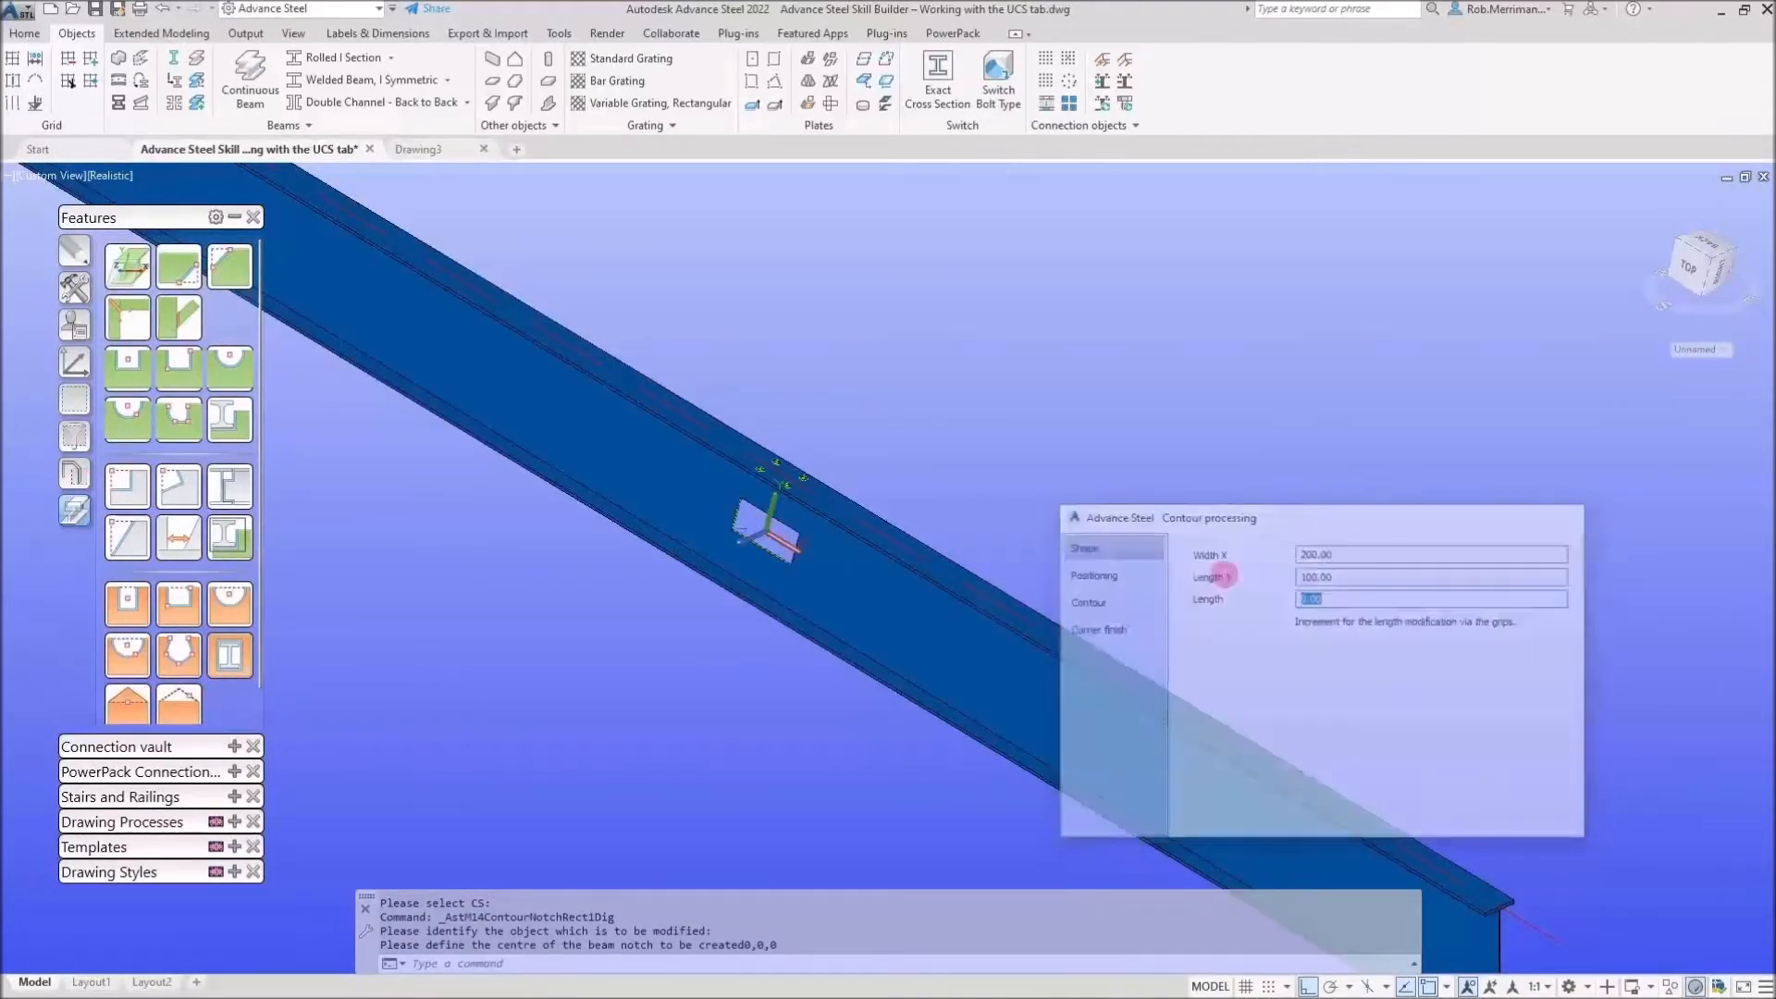
{"action": "scroll", "coordinate": [802, 554], "scroll_direction": "up", "scroll_amount": 2}
{"action": "middle_click_drag", "start_coordinate": [802, 553], "coordinate": [837, 535], "text": "shift"}
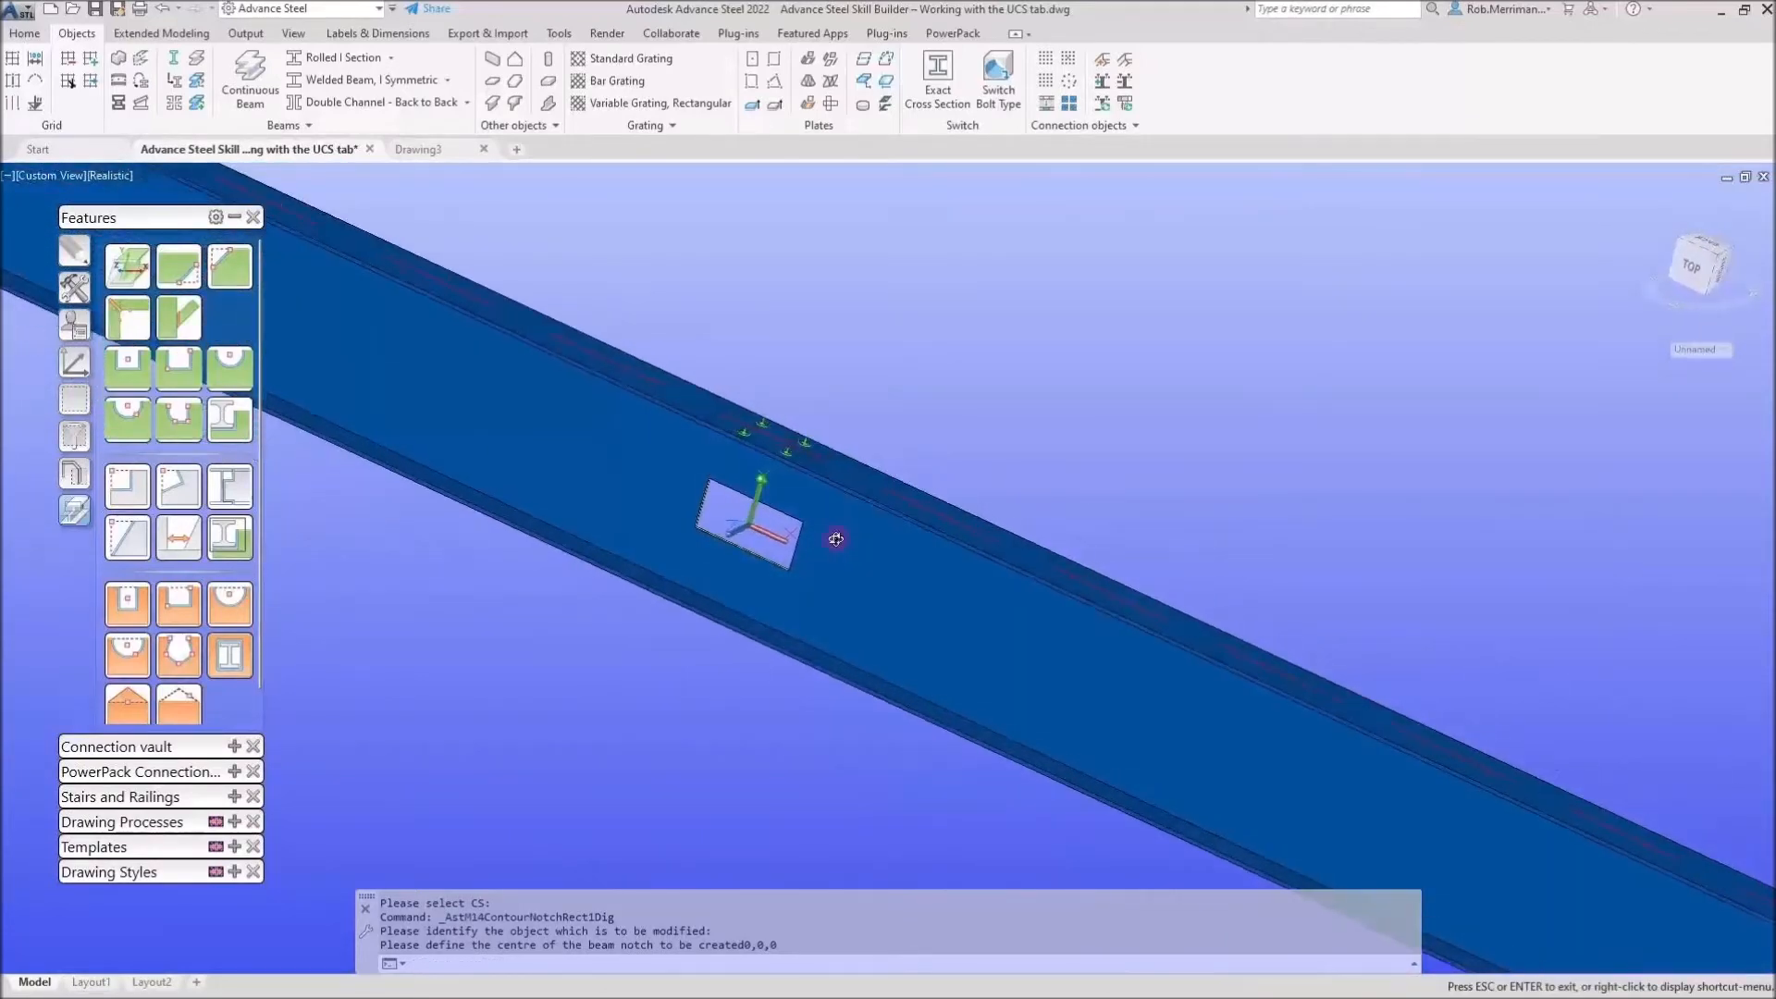
{"action": "scroll", "coordinate": [837, 539], "scroll_direction": "down", "scroll_amount": 3}
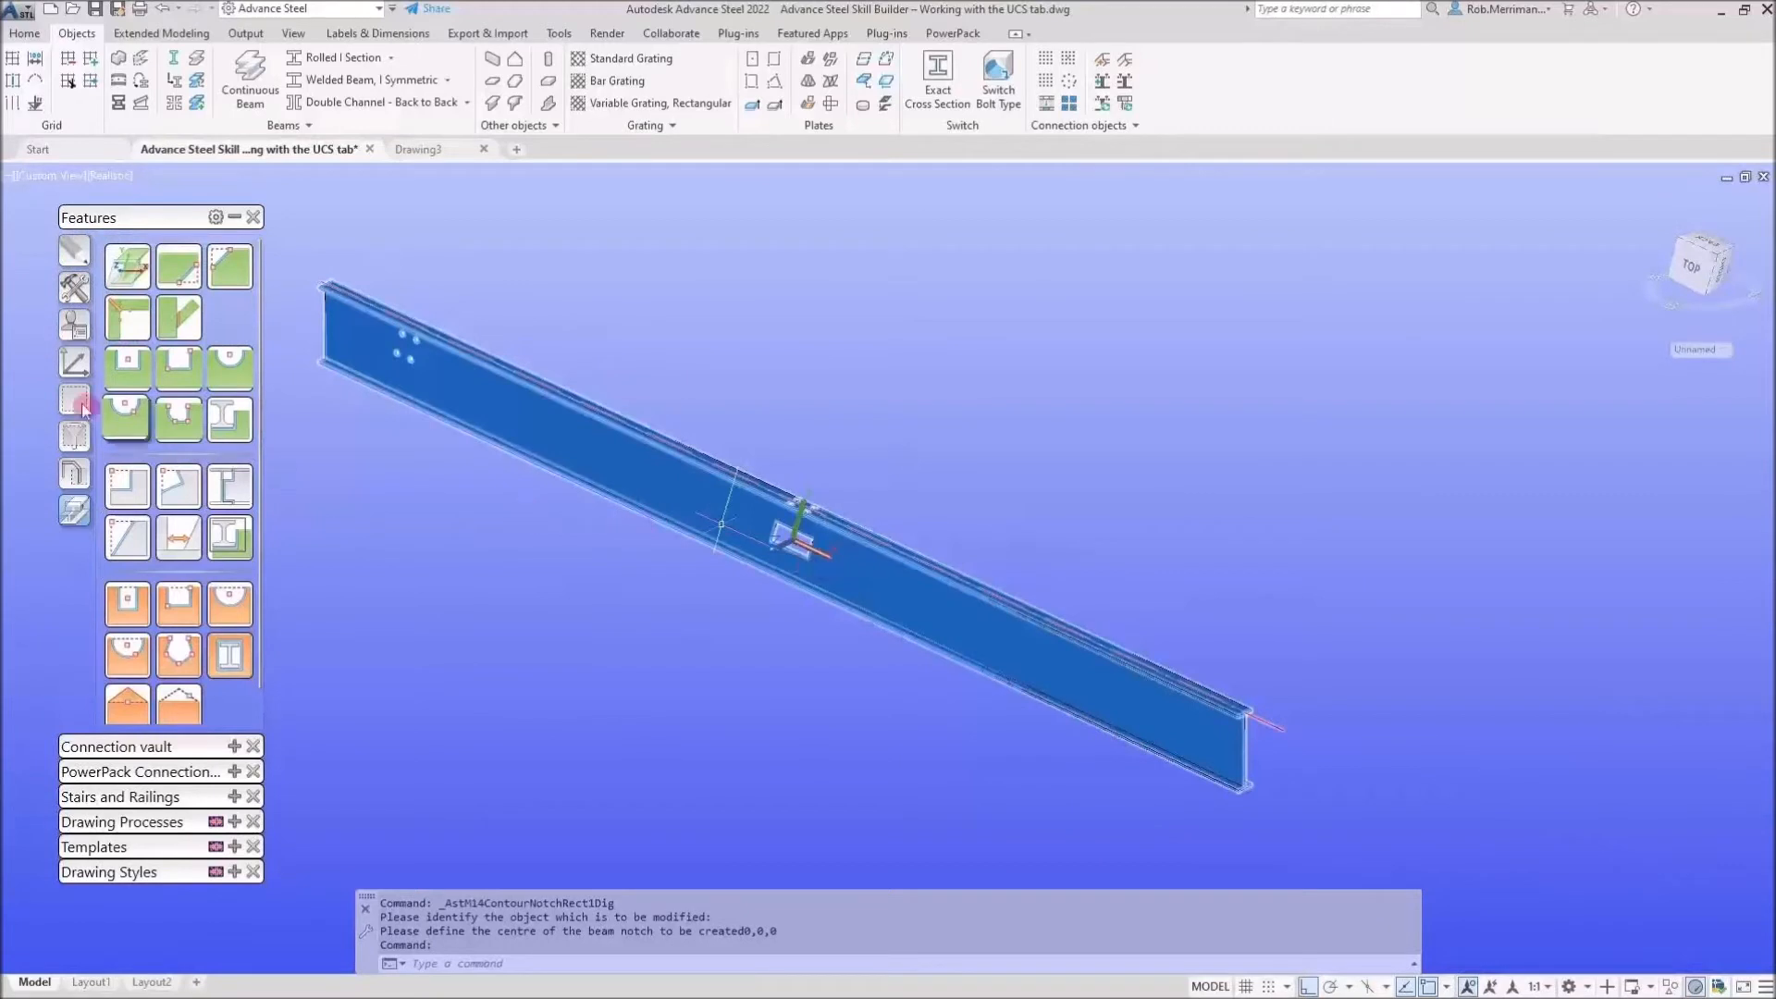
Move the UCS origin 1000 along the rafter's web in the negative X direction
{"action": "left_click", "coordinate": [74, 363]}
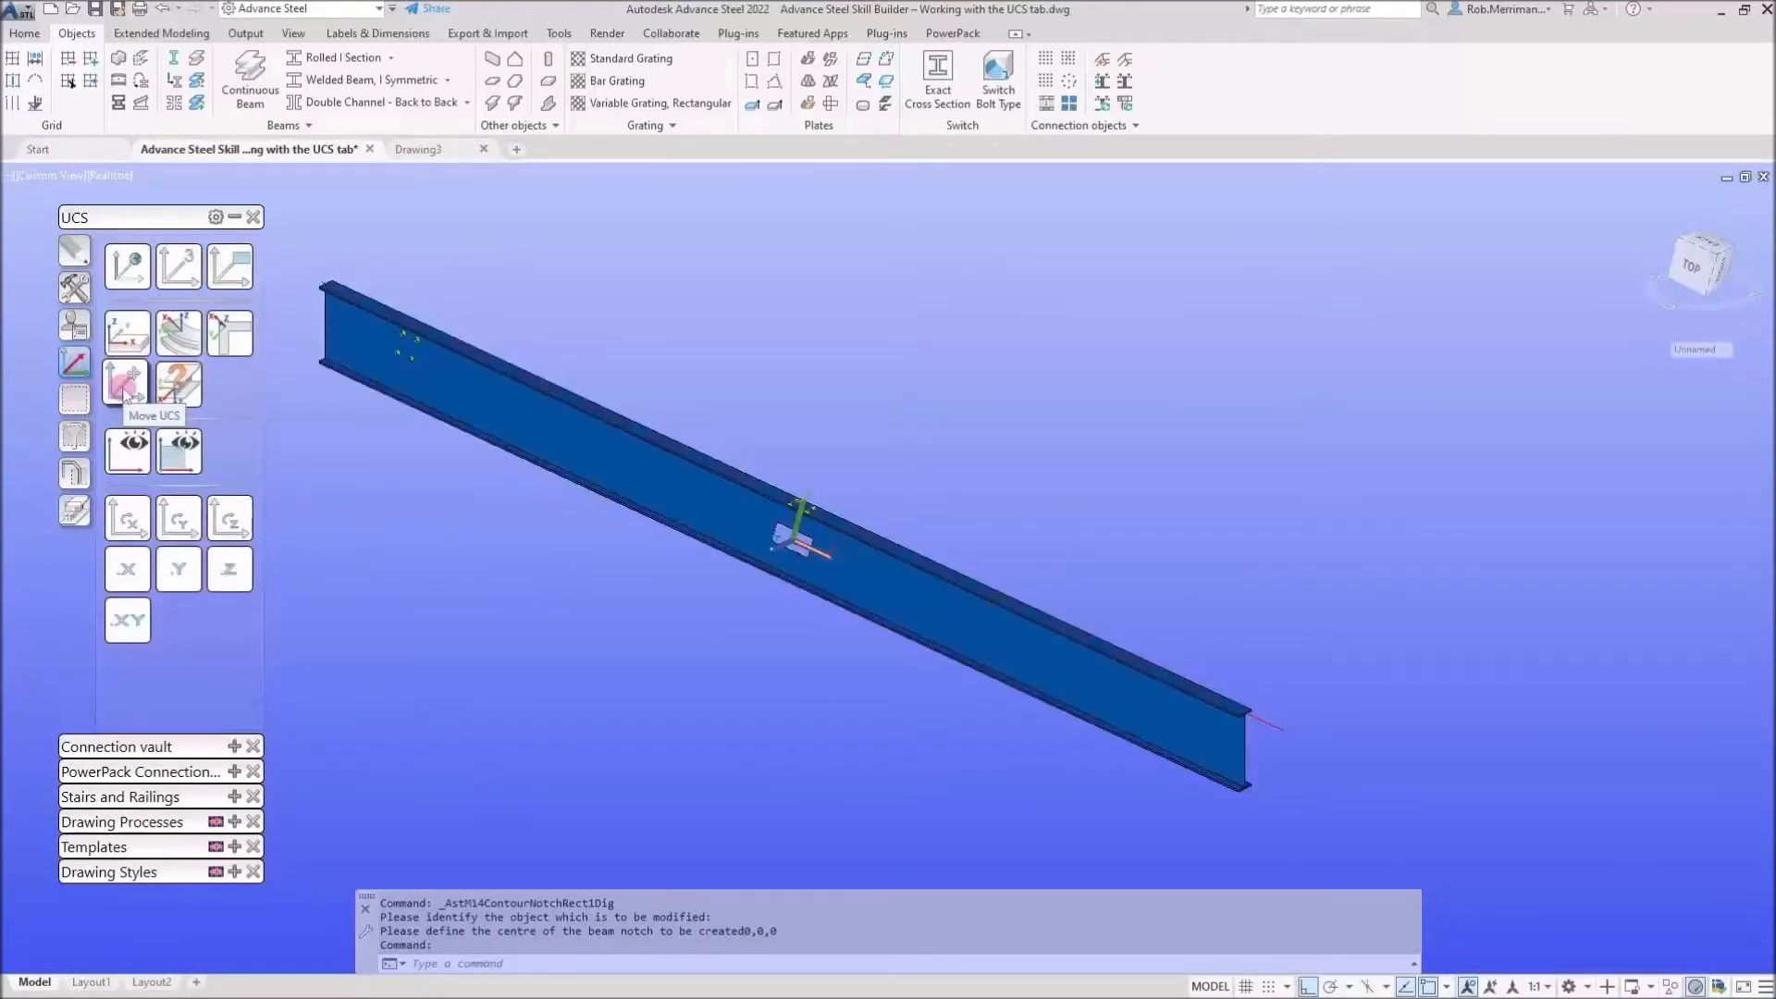
{"action": "left_click", "coordinate": [124, 387]}
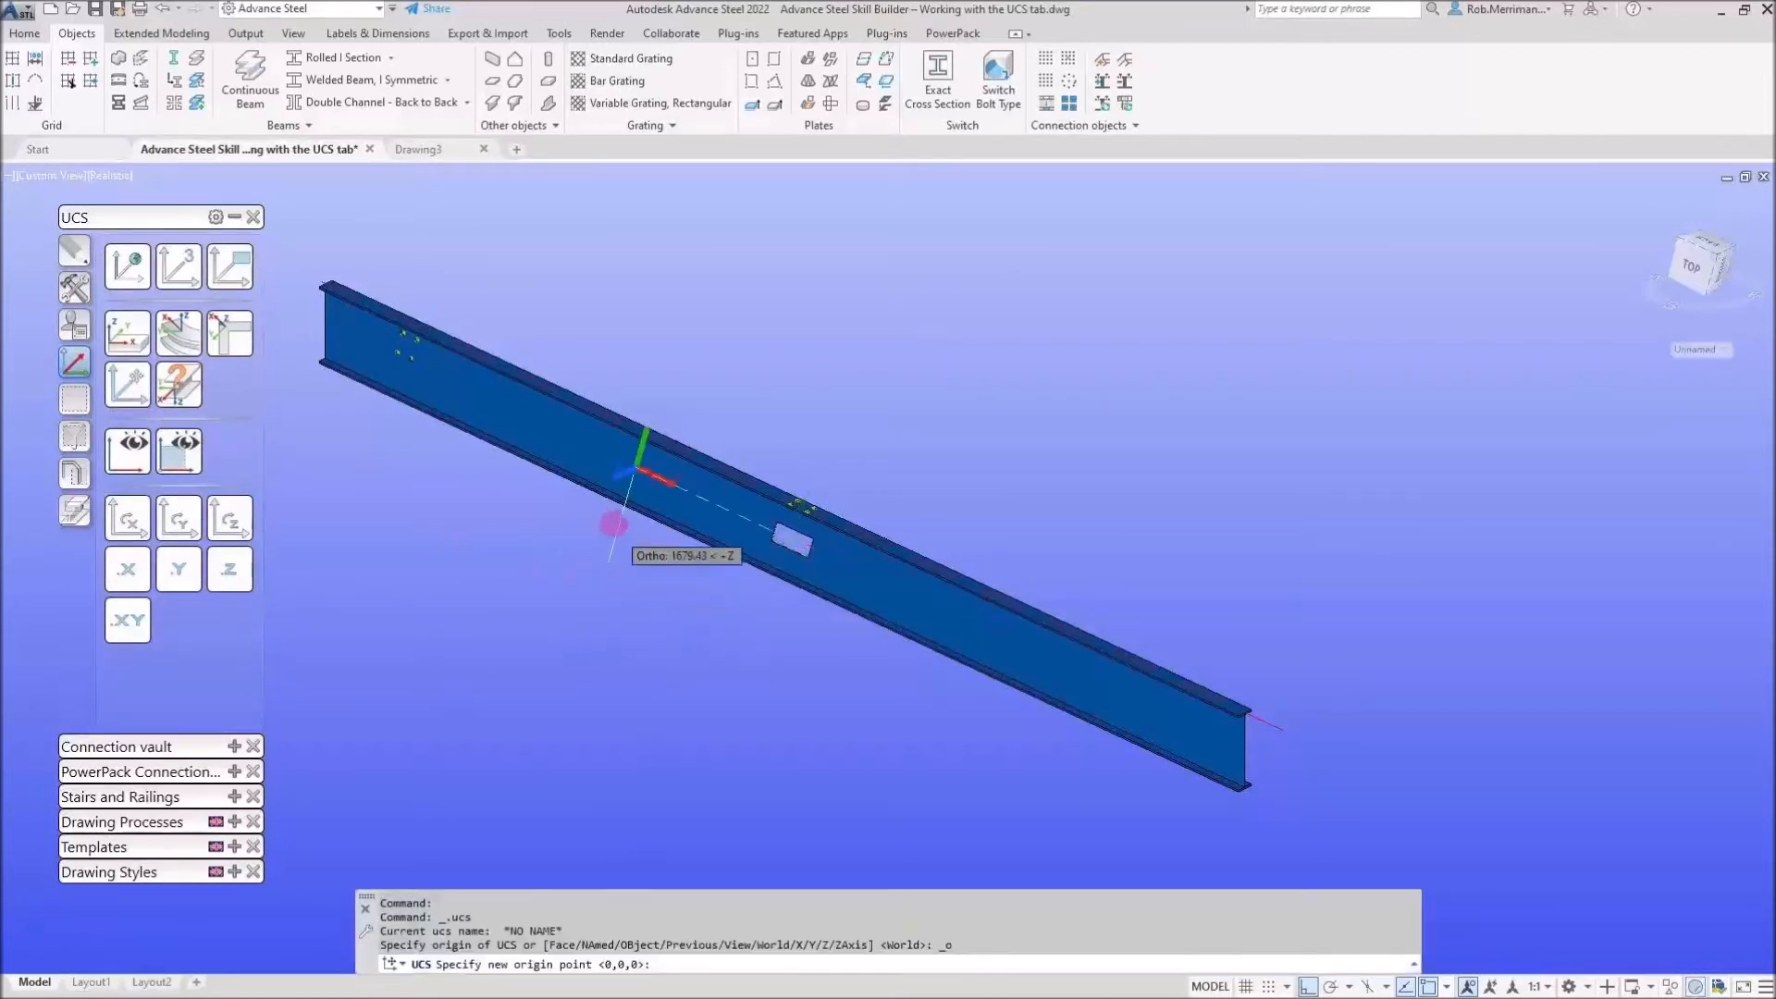
{"action": "scroll", "coordinate": [802, 599], "scroll_direction": "down", "scroll_amount": 2}
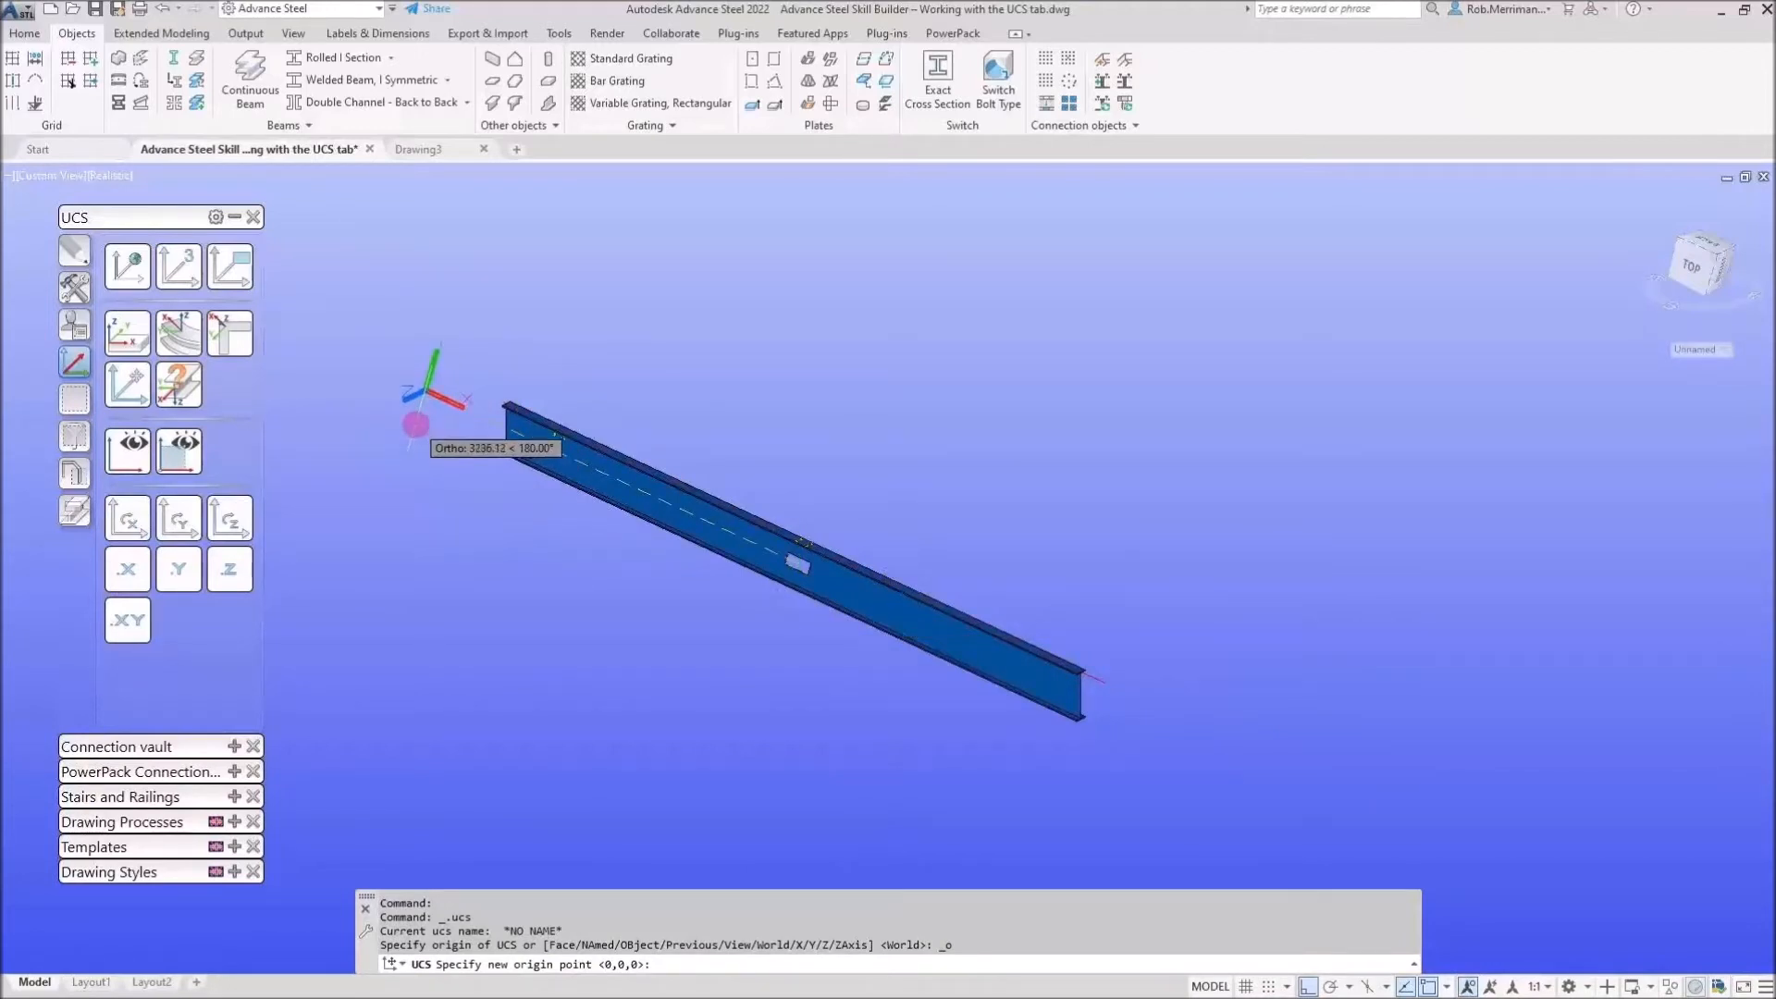
{"action": "type", "text": "100"}
{"action": "key", "text": "Return"}
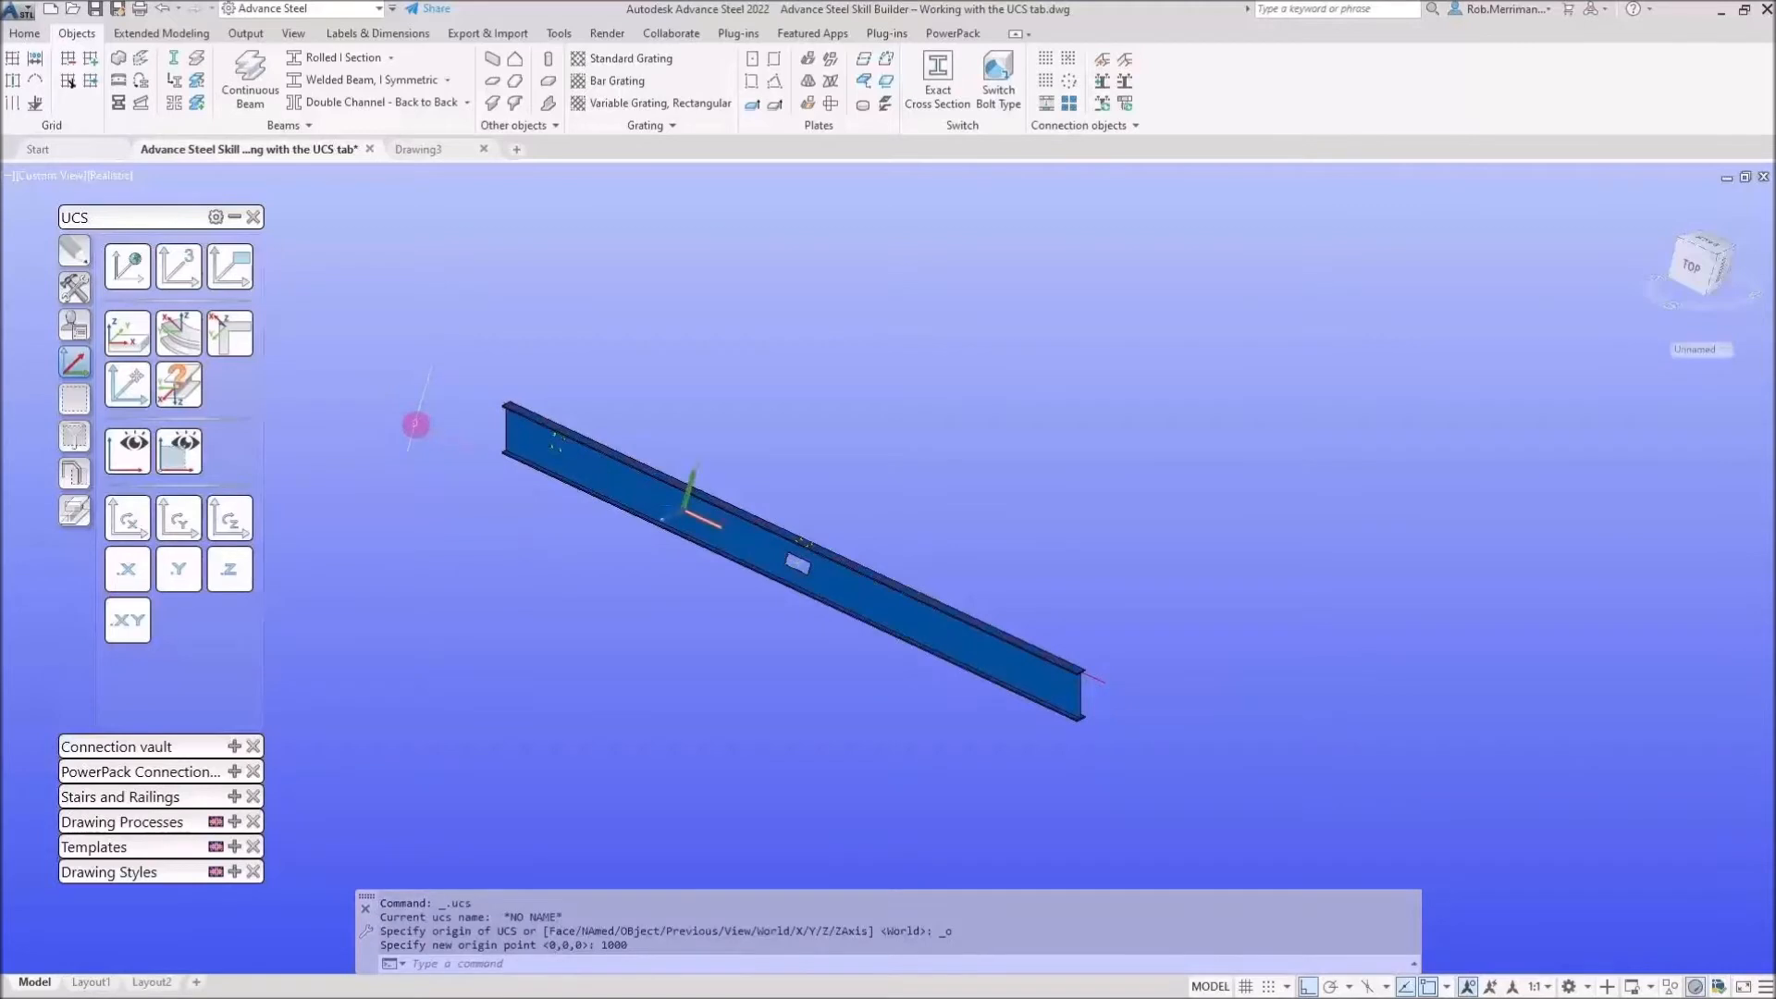
Move the UCS origin to the midpoint of the bottom flange's edge at the rafter's positive-X end
{"action": "left_click", "coordinate": [128, 384]}
{"action": "scroll", "coordinate": [1070, 734], "scroll_direction": "up", "scroll_amount": 8}
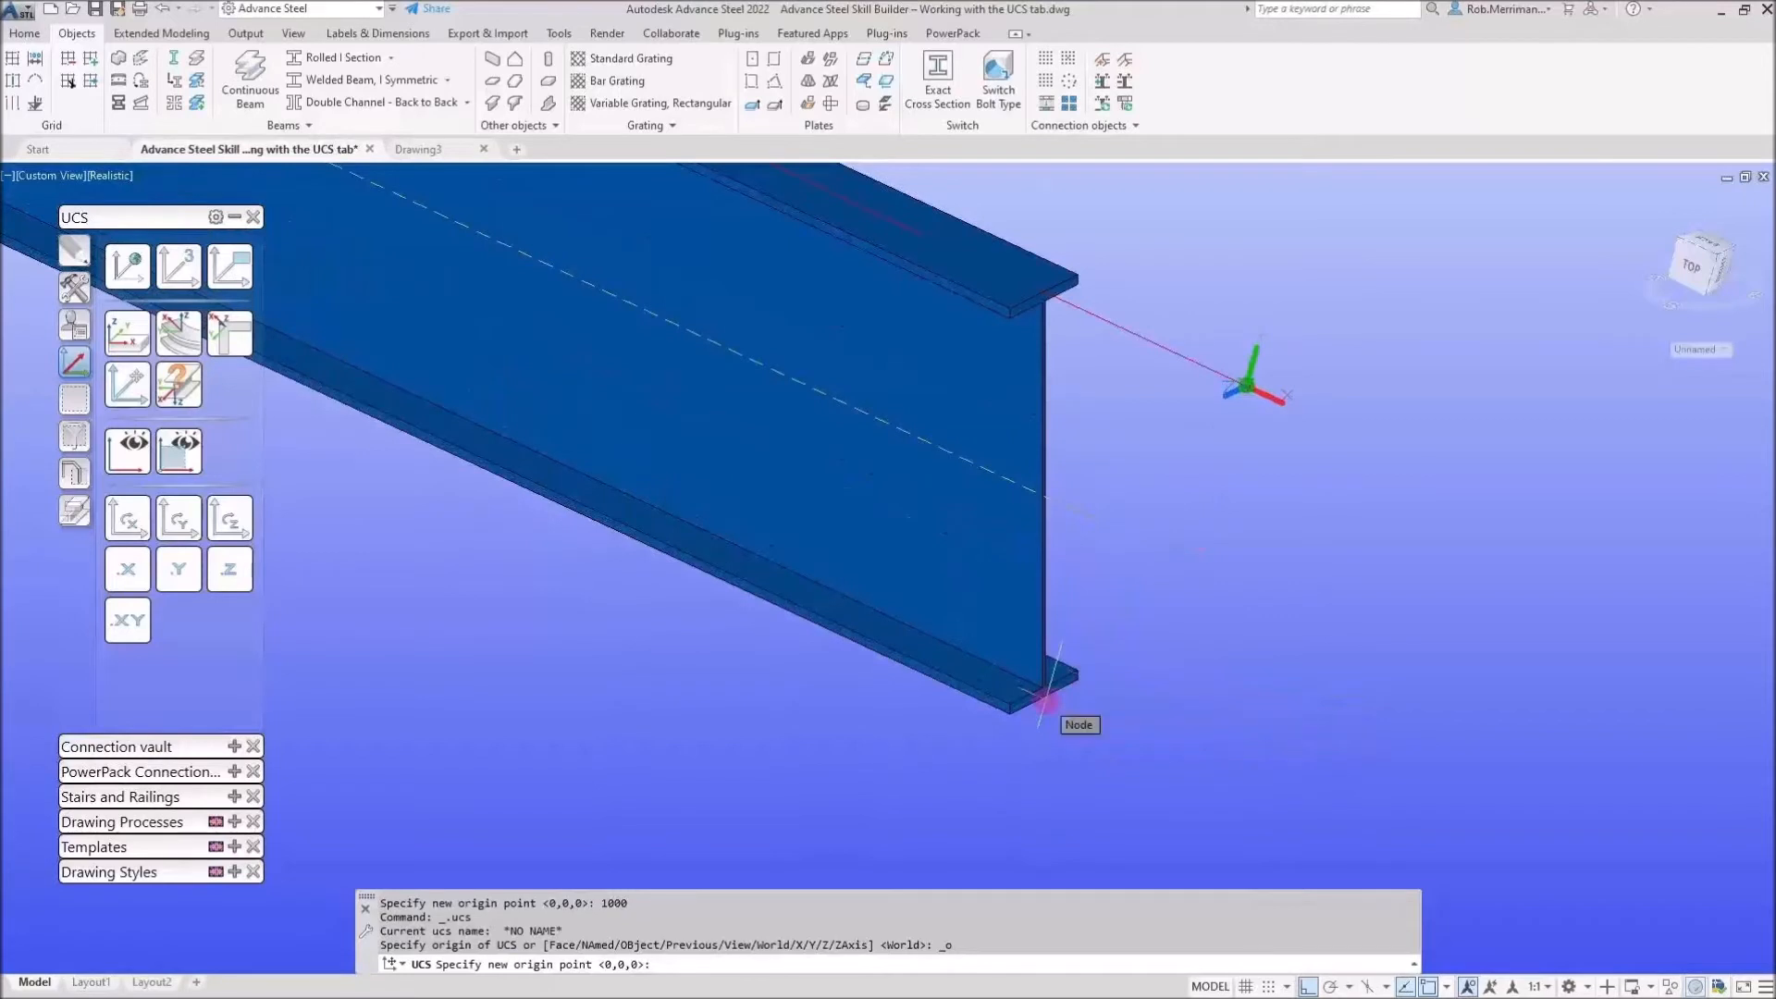
{"action": "right_click", "coordinate": [1045, 700], "text": "shift"}
{"action": "left_click", "coordinate": [1150, 314]}
{"action": "scroll", "coordinate": [1073, 723], "scroll_direction": "up", "scroll_amount": 2}
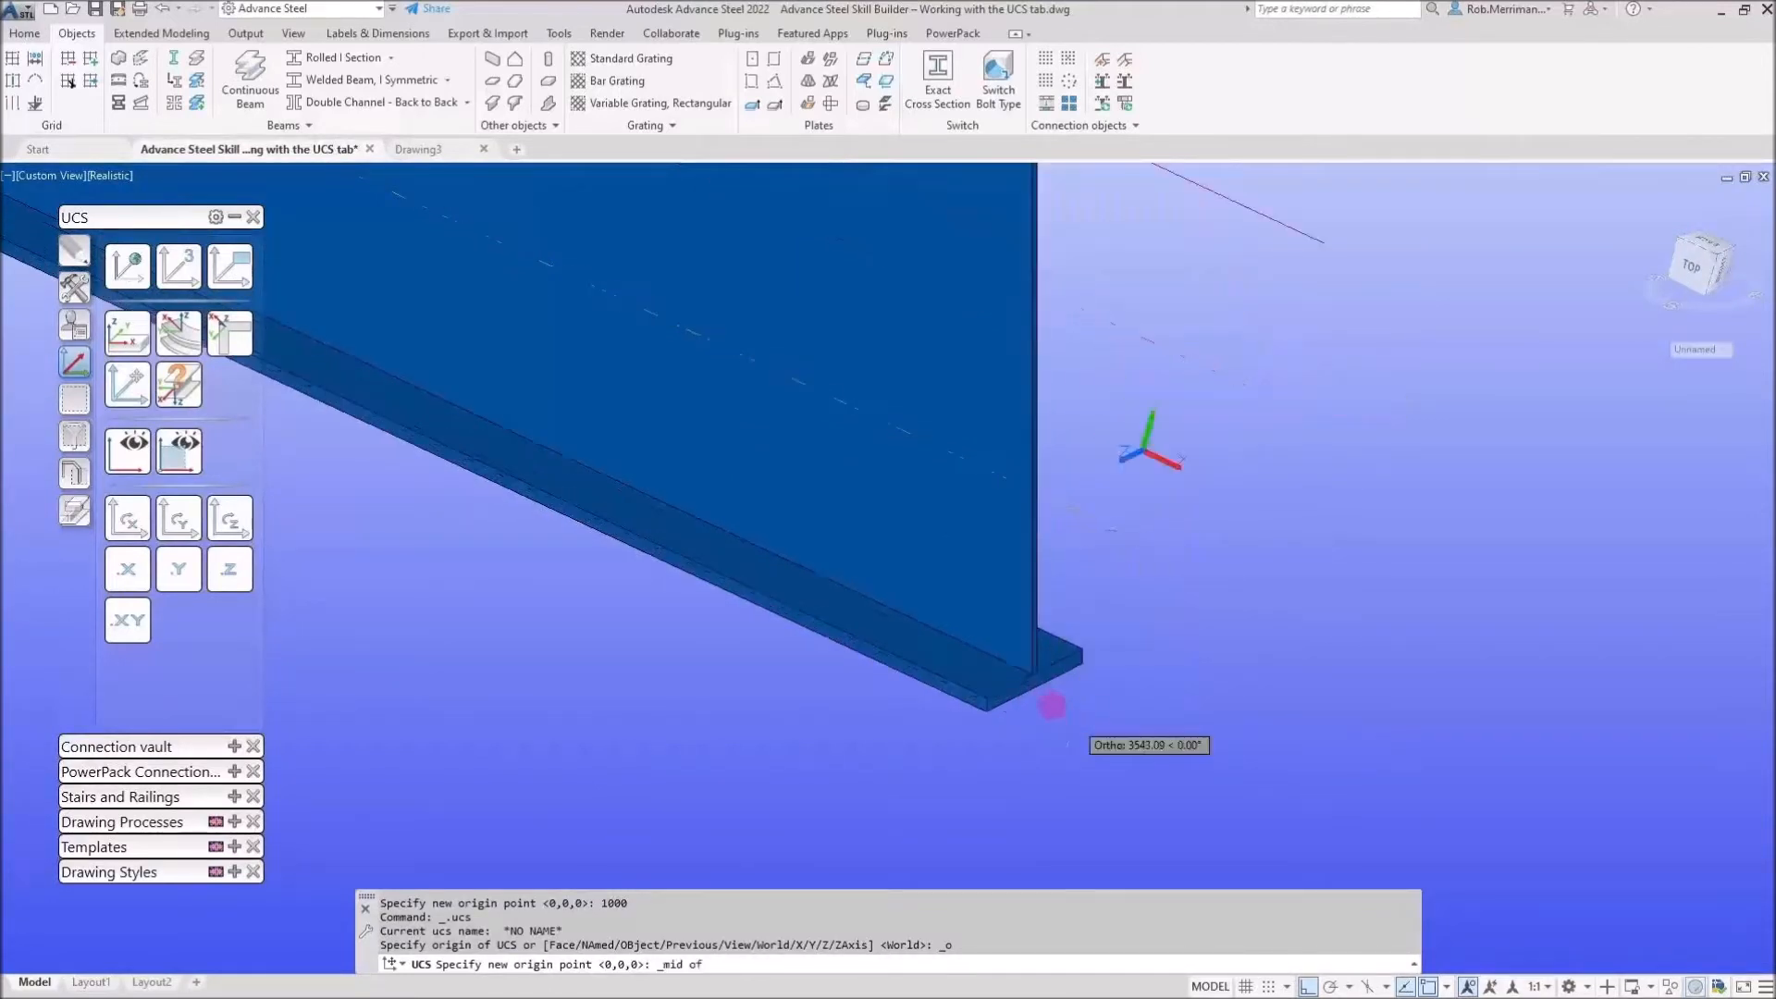
{"action": "left_click", "coordinate": [1056, 717]}
{"action": "scroll", "coordinate": [1188, 738], "scroll_direction": "down", "scroll_amount": 4}
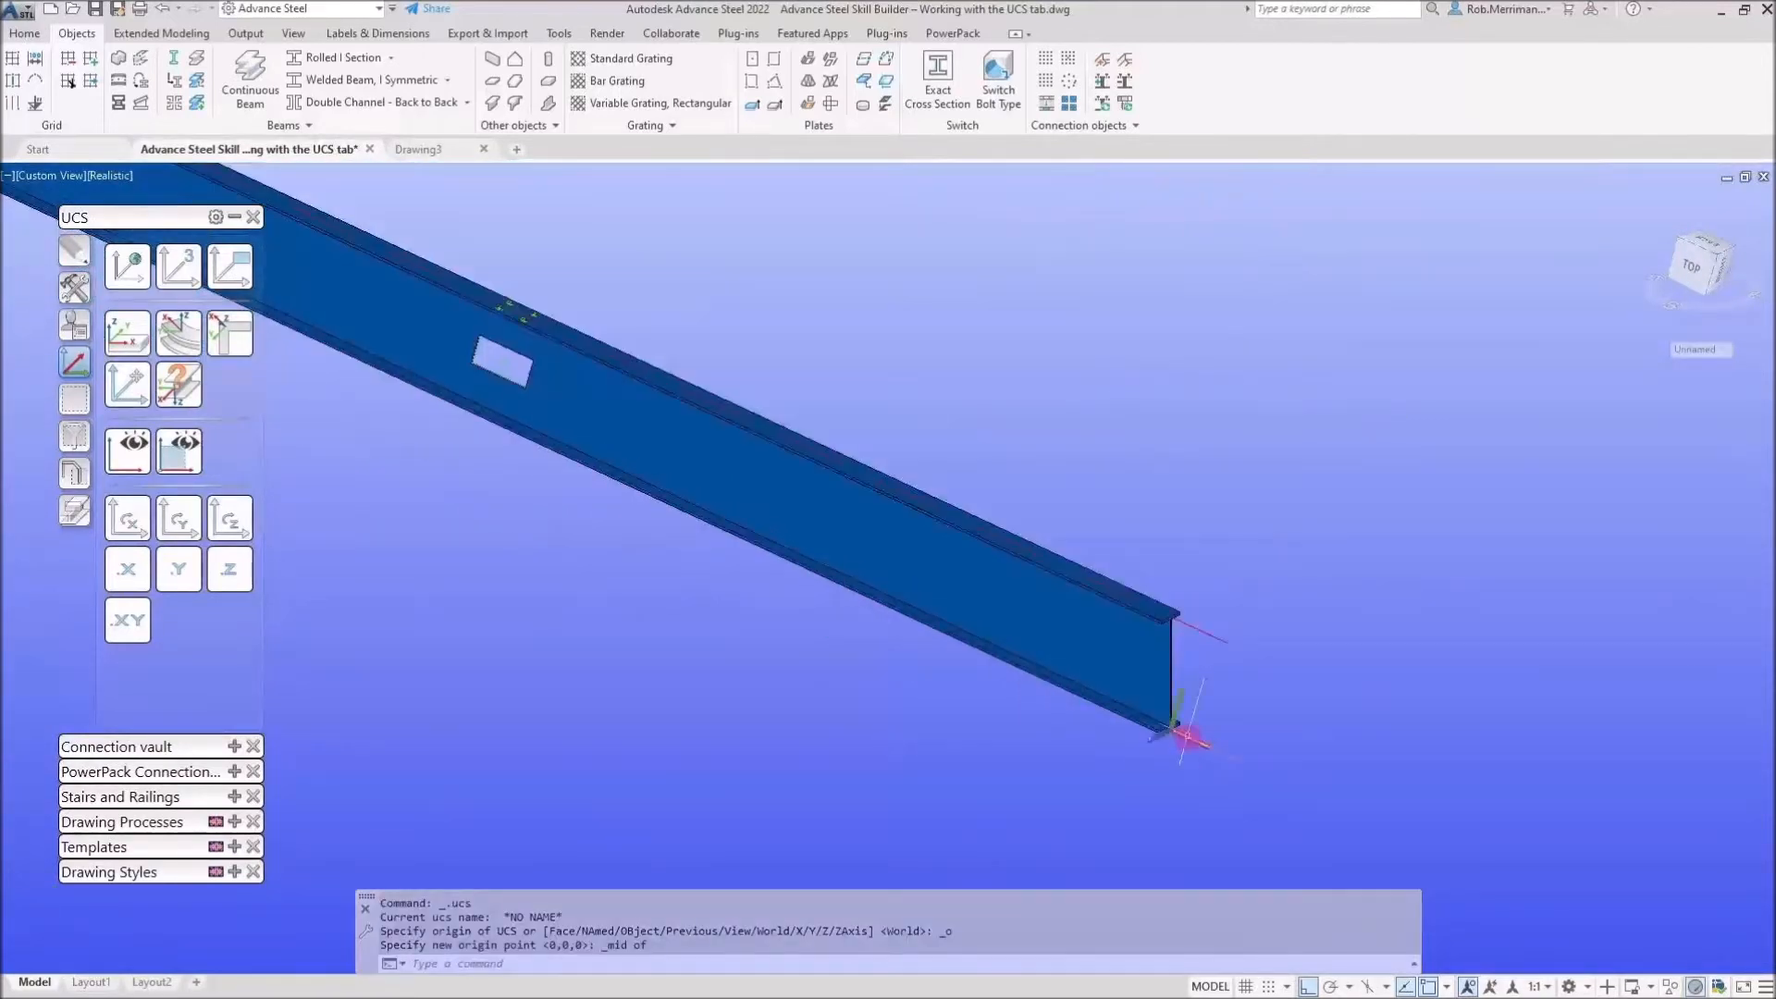
Undo the UCS origin moves back to the centre of the web notch
{"action": "key", "text": "ctrl+z"}
{"action": "key", "text": "ctrl+z"}
{"action": "key", "text": "ctrl+z"}
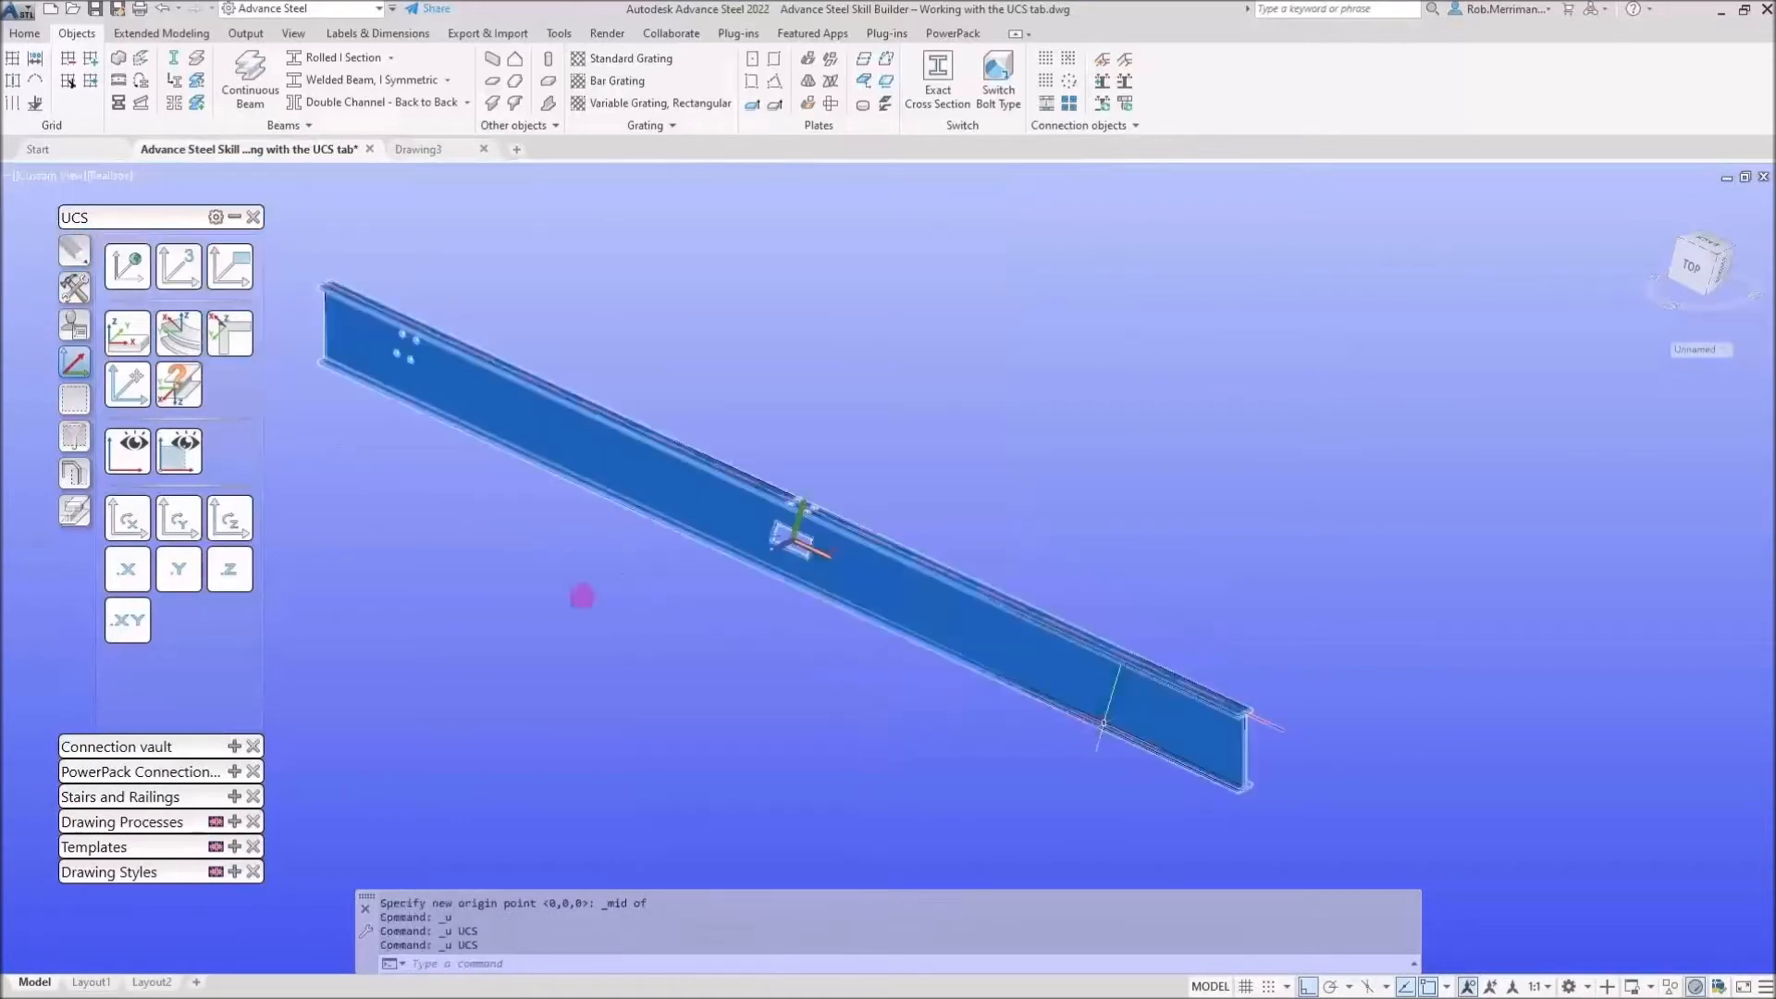
Move the UCS origin by 2000 in X, 100 in Y and 0 in Z, and undo the move
{"action": "left_click", "coordinate": [126, 384]}
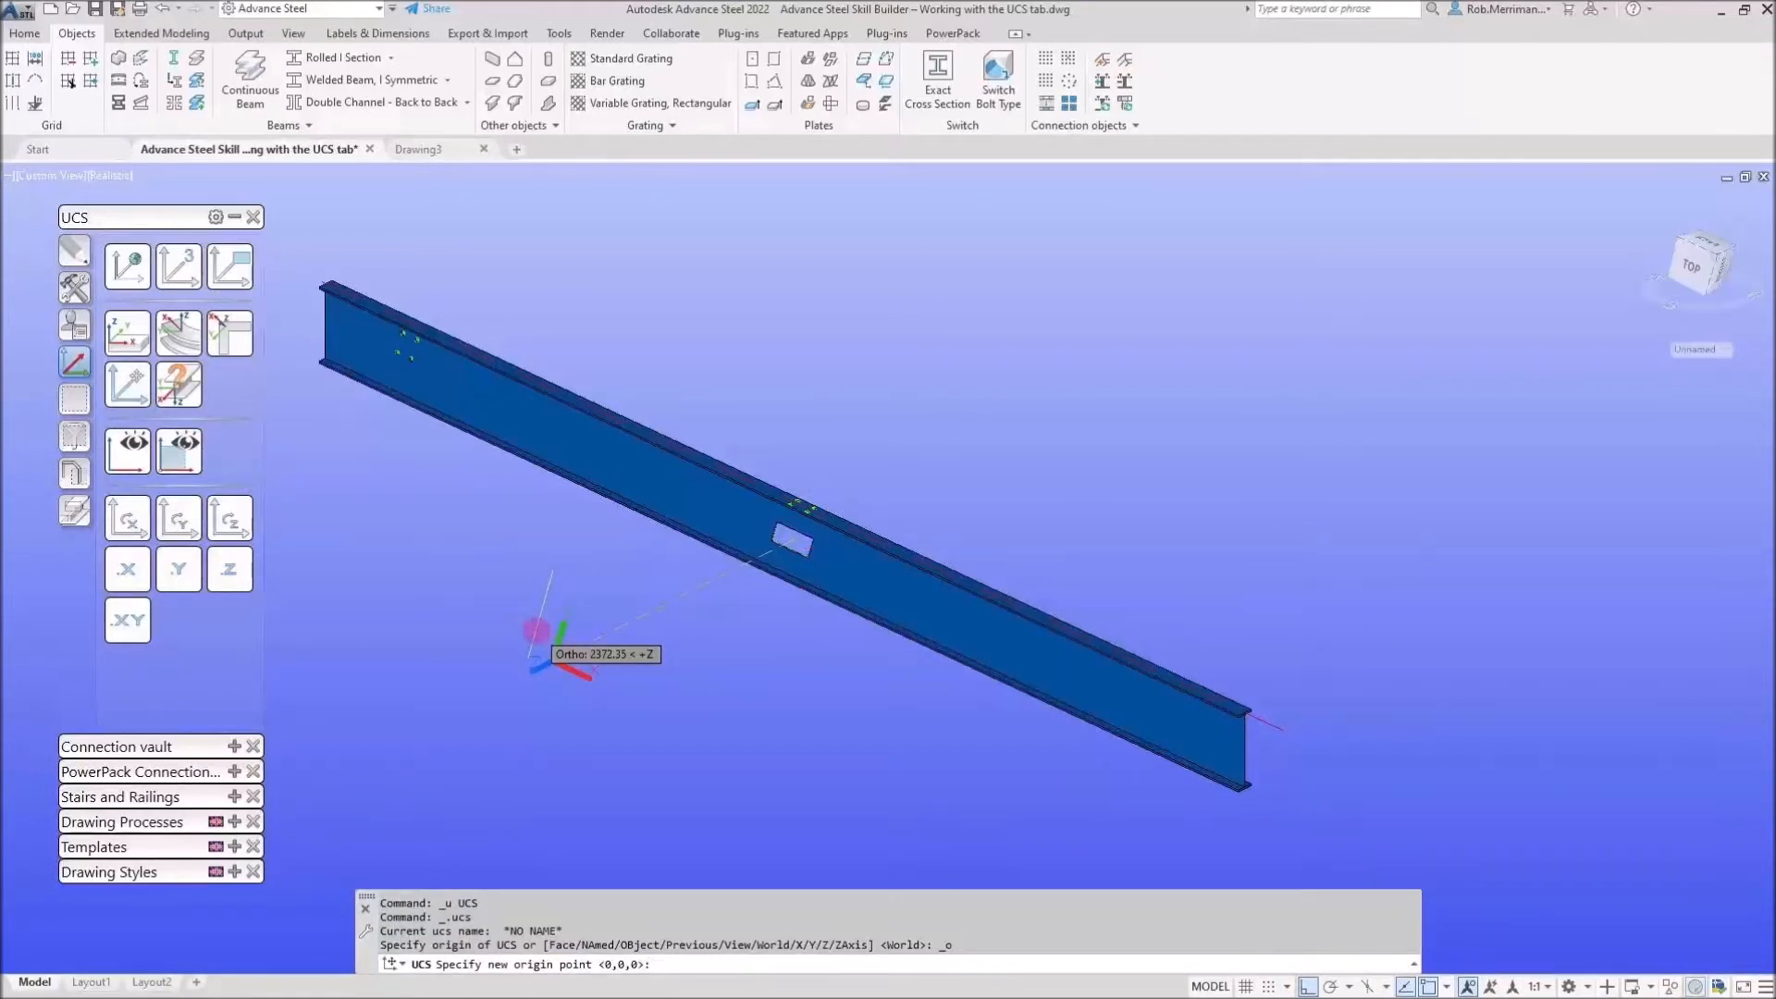
{"action": "type", "text": "200"}
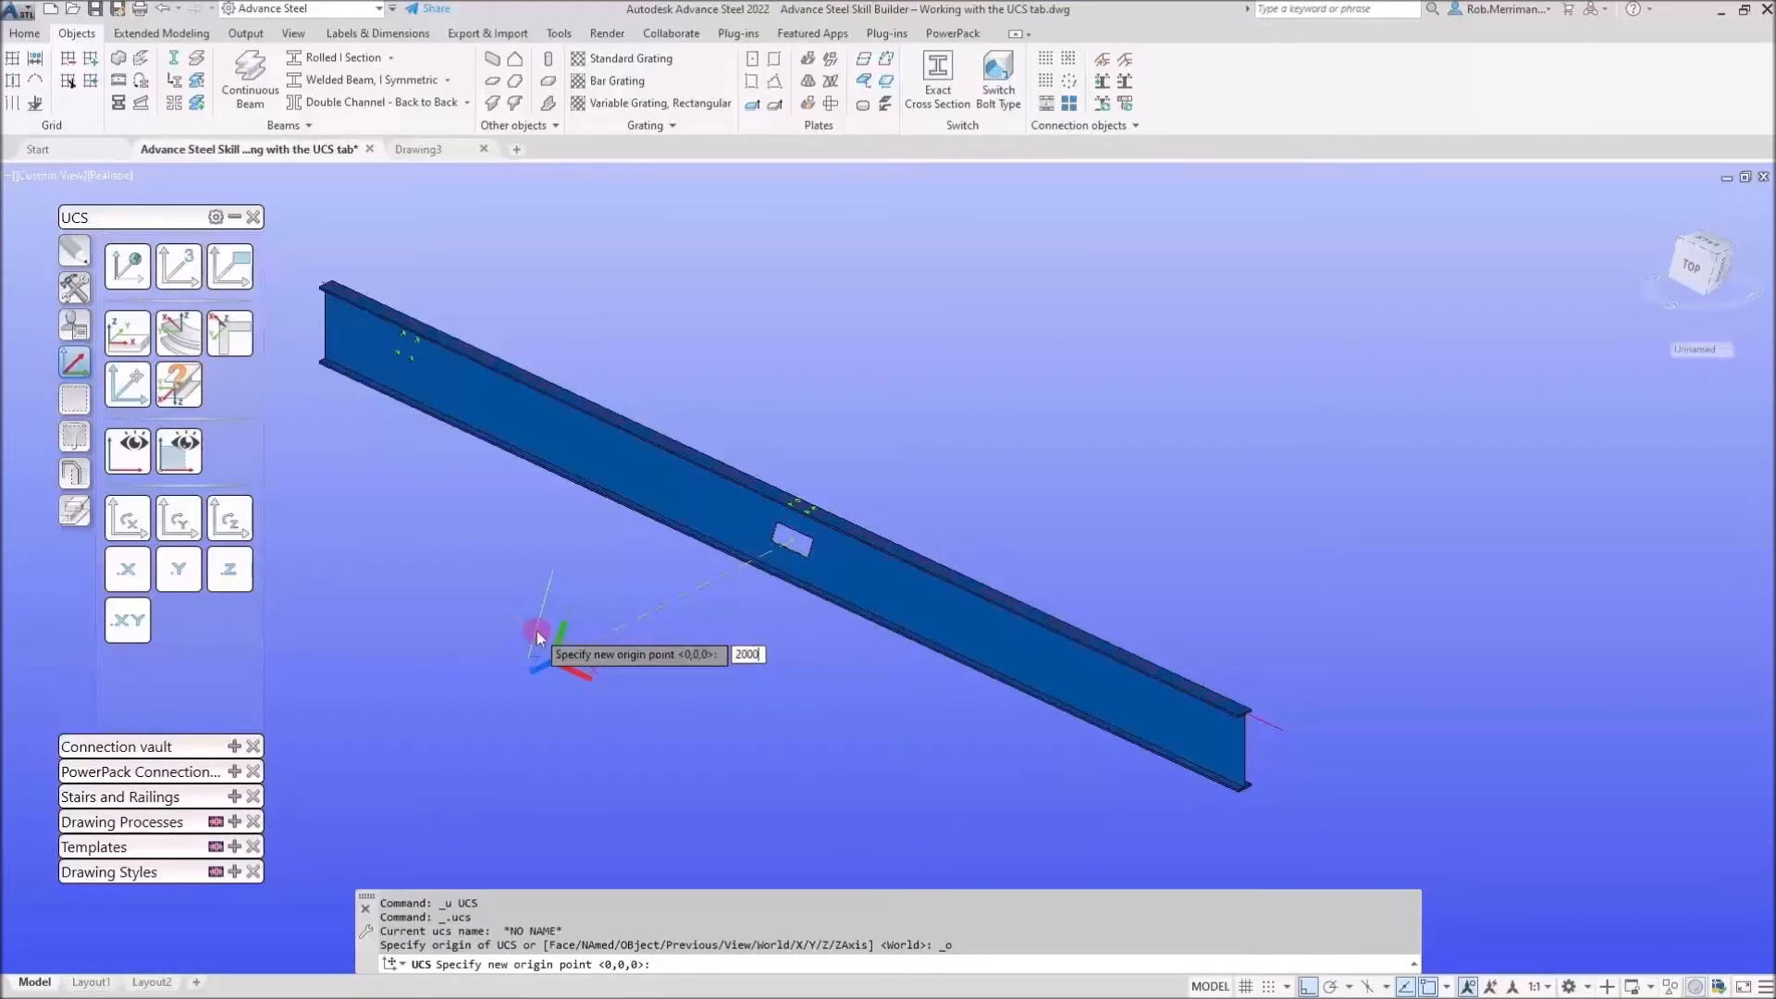
{"action": "type", "text": "0"}
{"action": "key", "text": "Tab"}
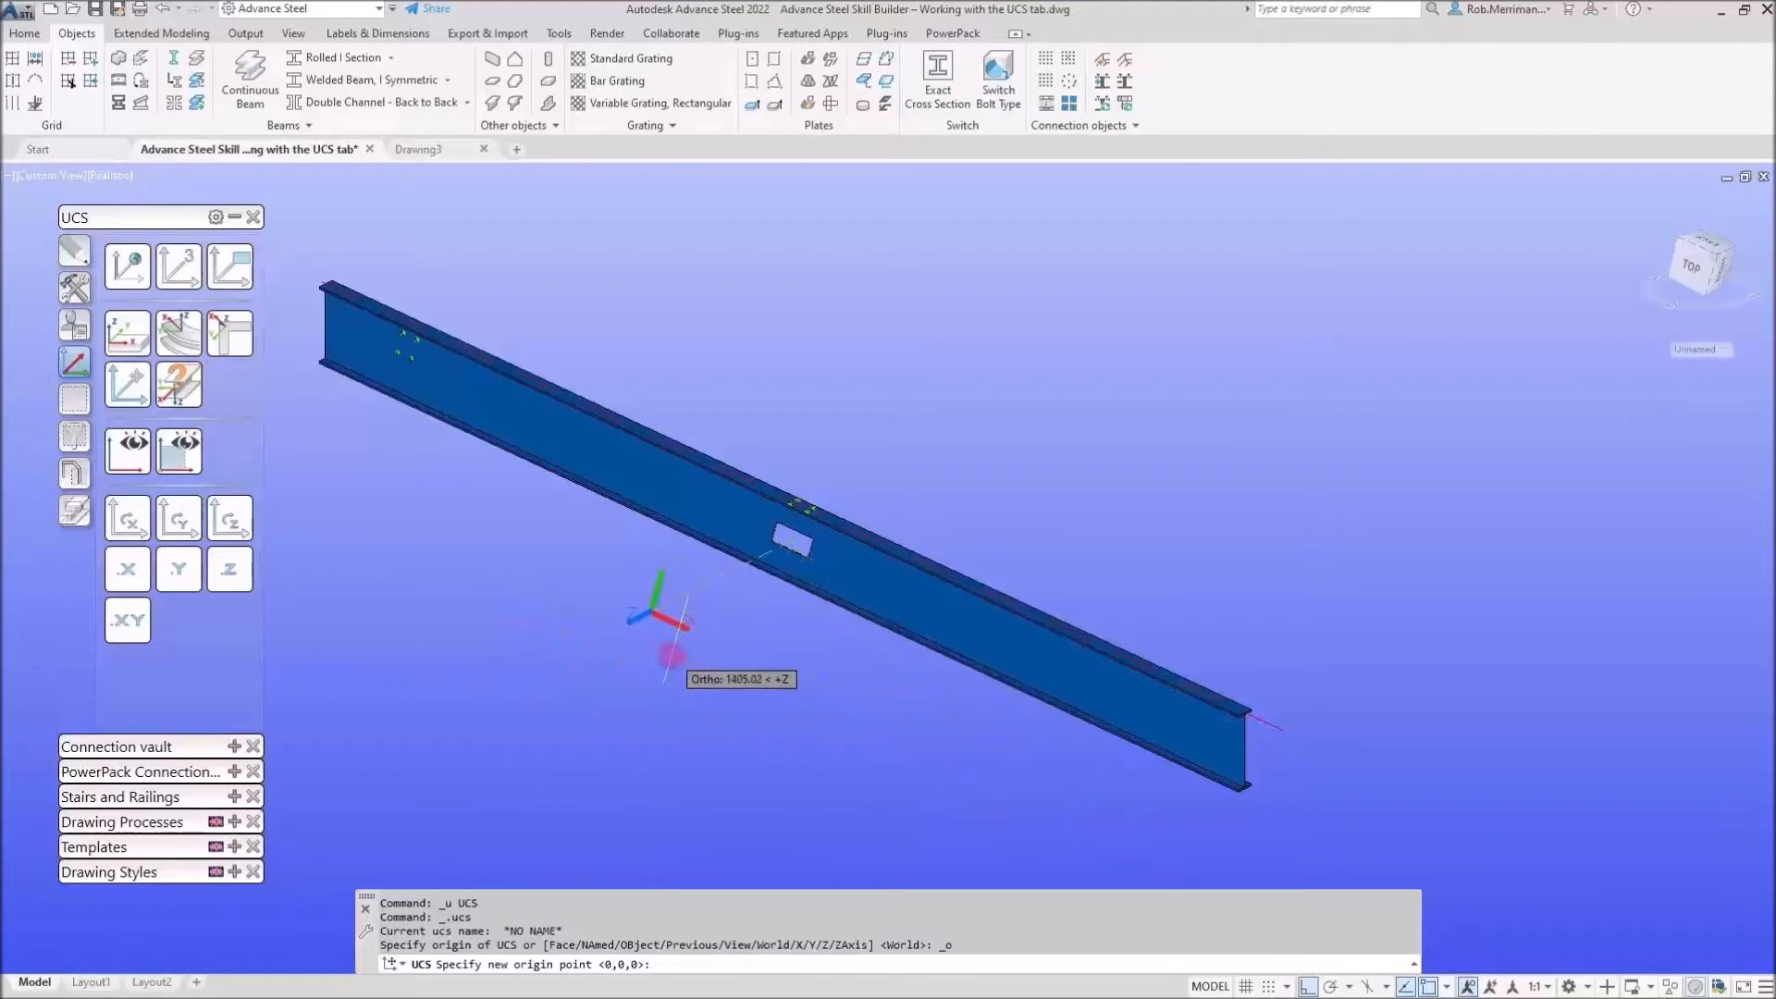
{"action": "type", "text": "200"}
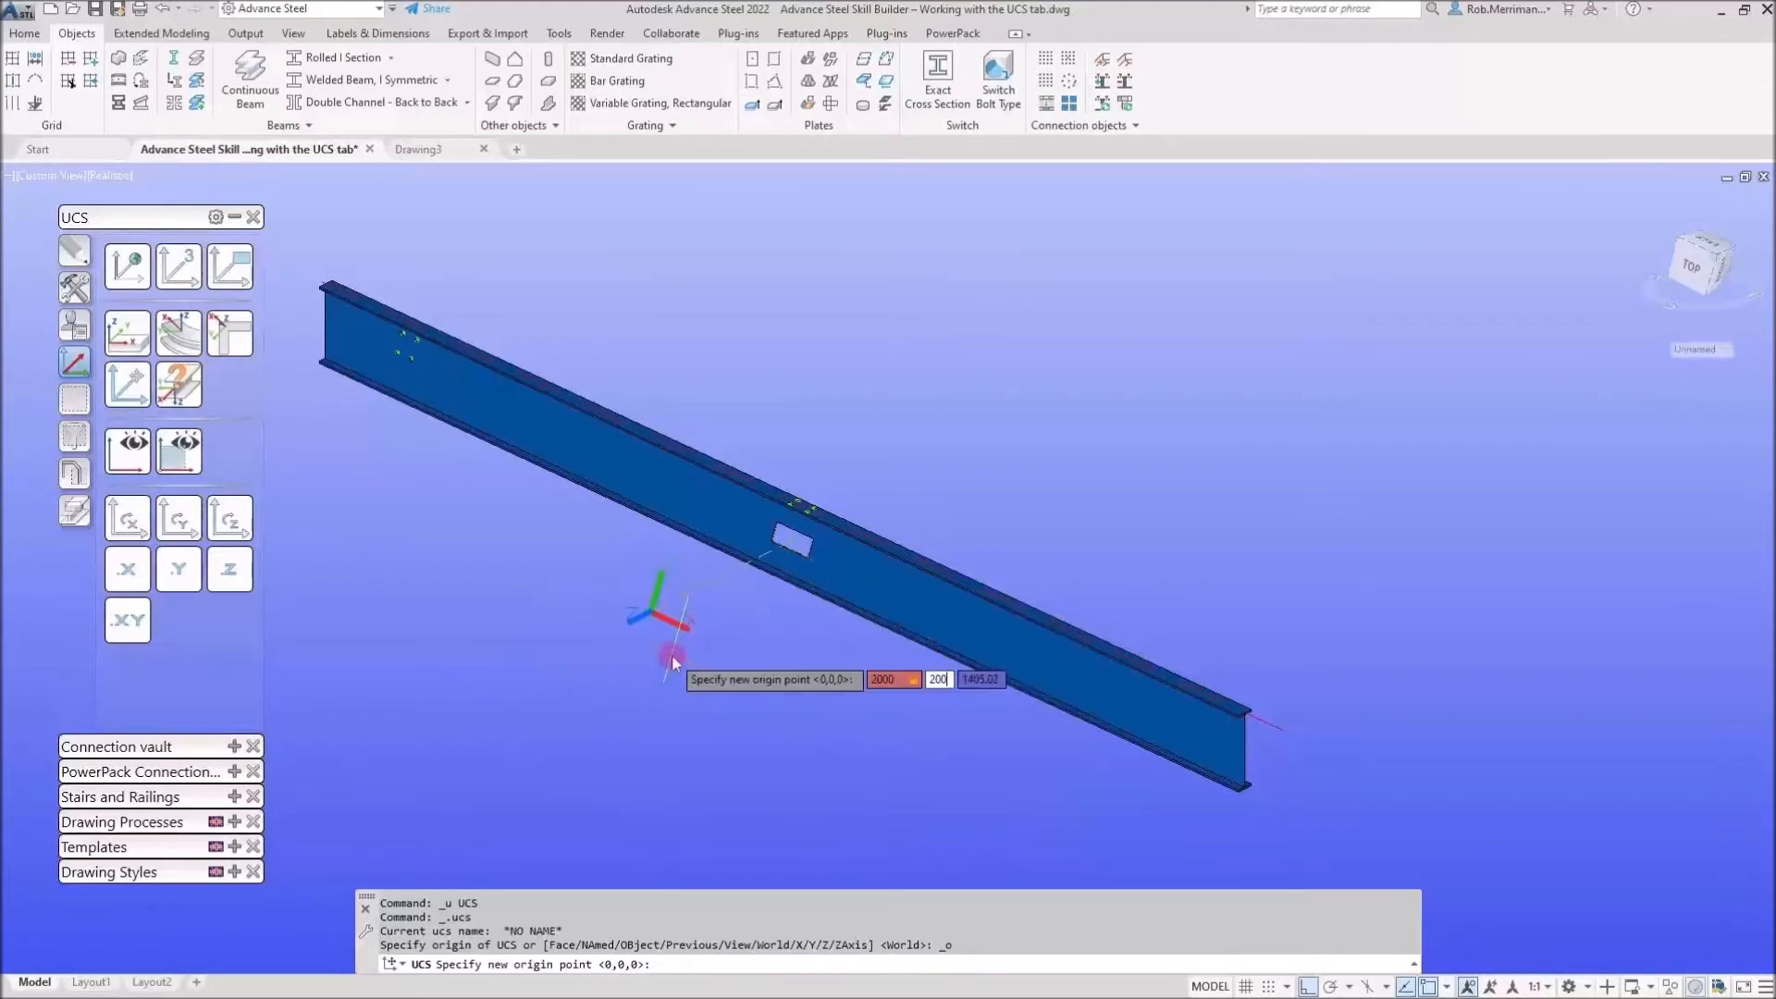
{"action": "key", "text": "BackSpace"}
{"action": "key", "text": "BackSpace"}
{"action": "key", "text": "BackSpace"}
{"action": "type", "text": "100"}
{"action": "key", "text": "Tab"}
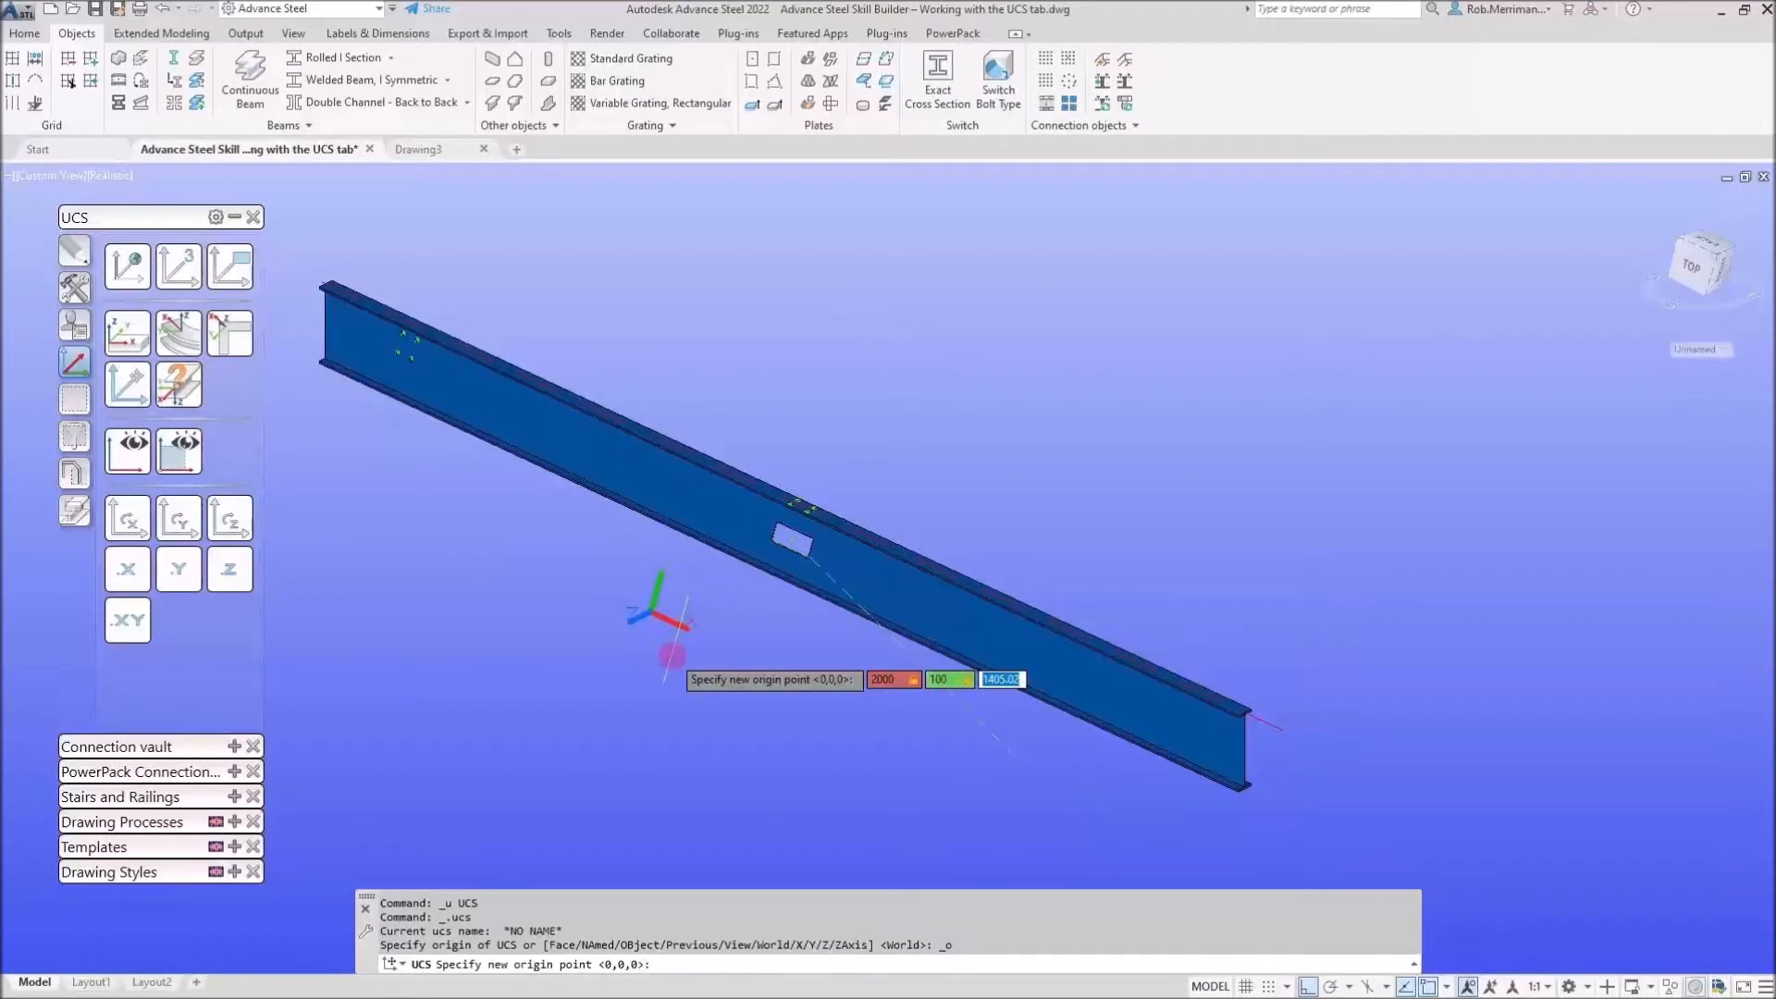
{"action": "type", "text": "0"}
{"action": "key", "text": "Return"}
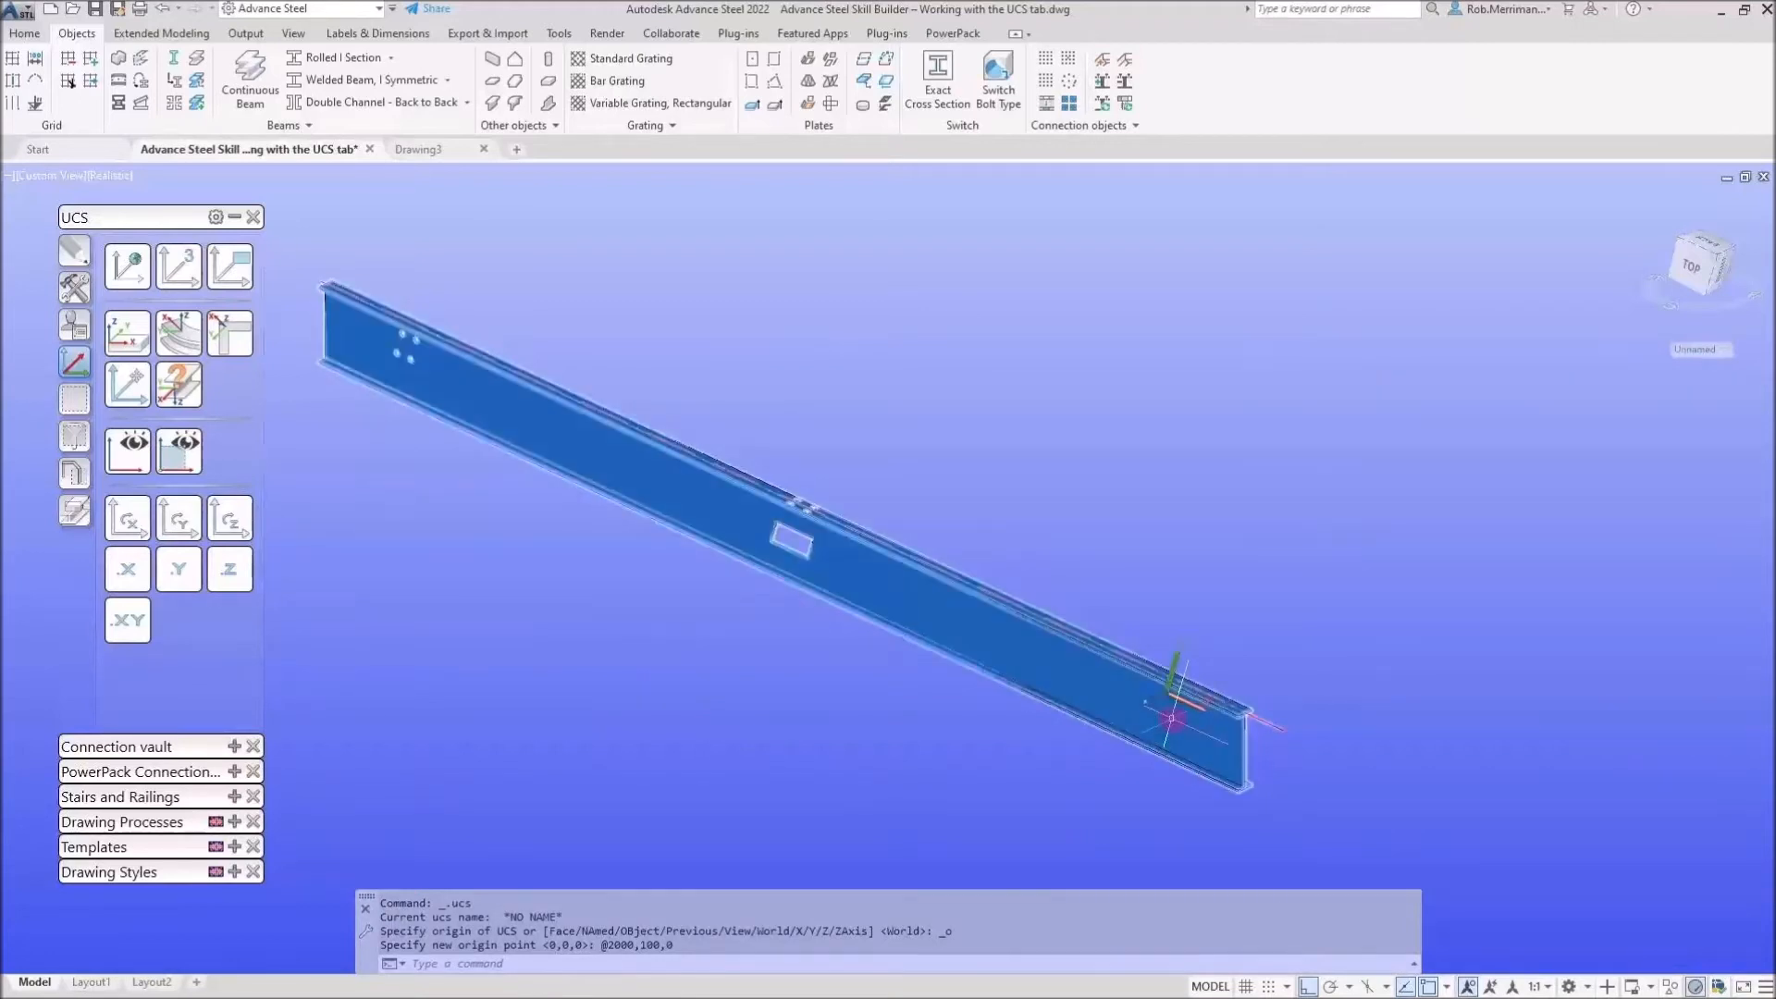
{"action": "key", "text": "ctrl+z"}
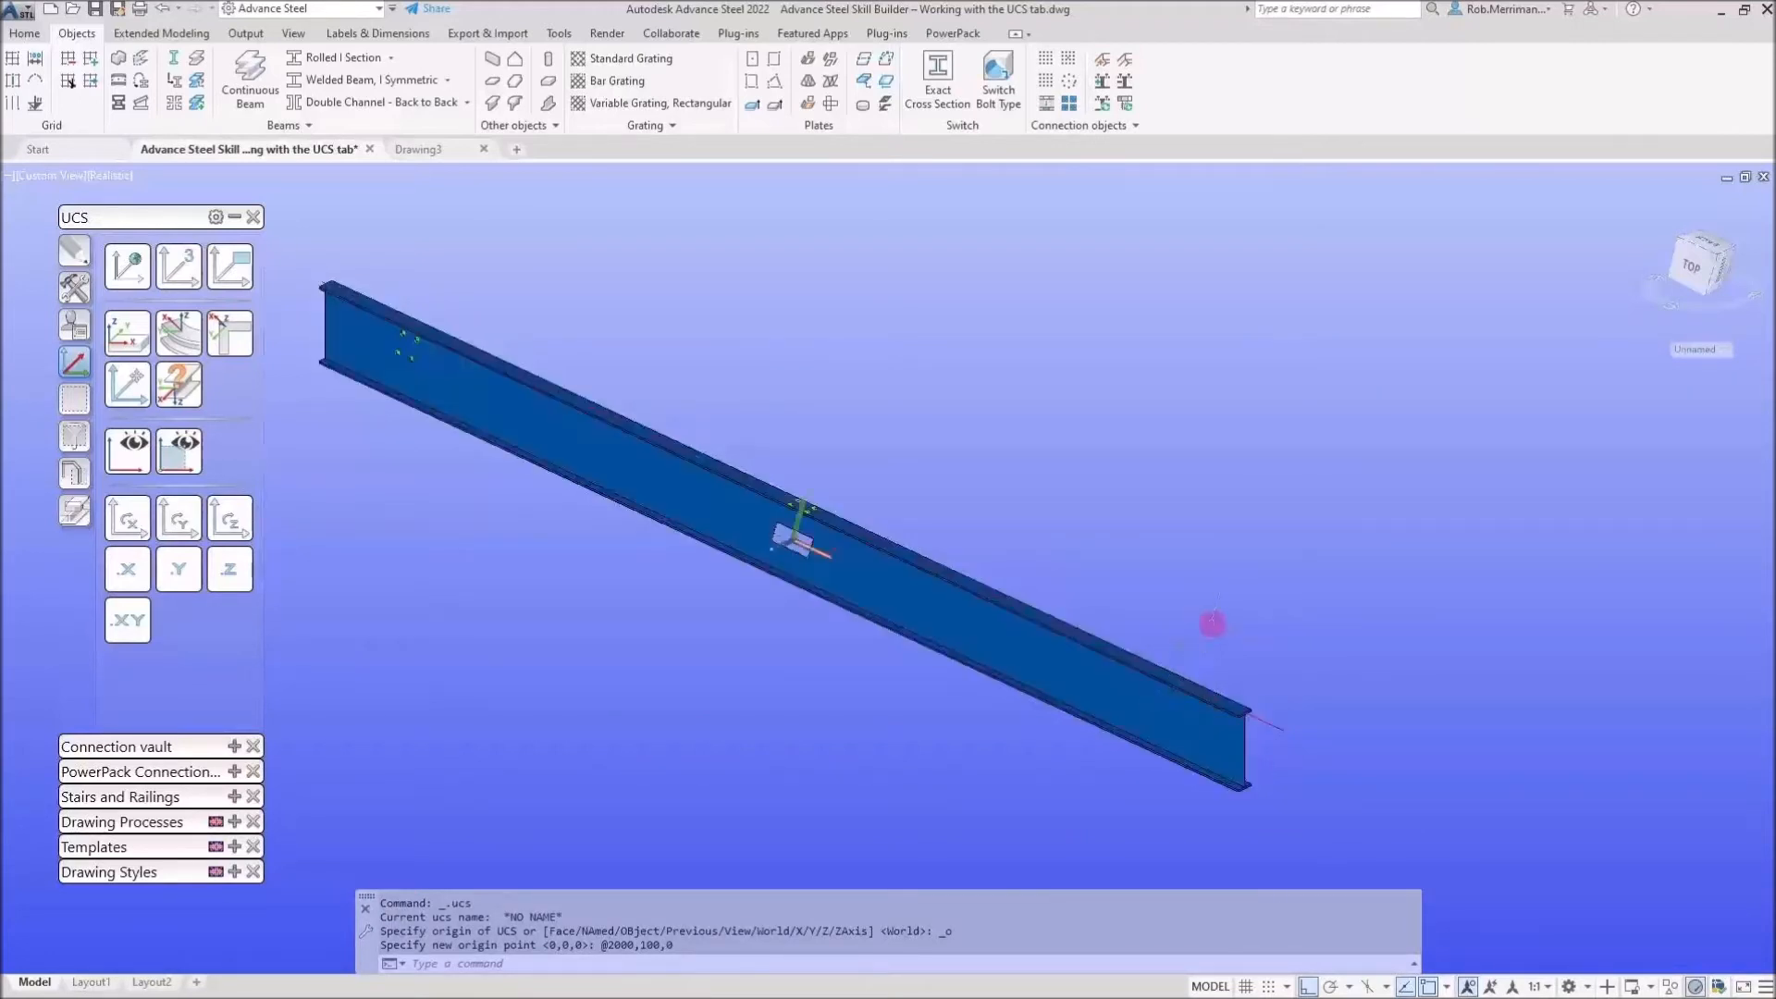
Move the UCS origin by the relative coordinates 500,100,0, and undo the move
{"action": "left_click", "coordinate": [128, 384]}
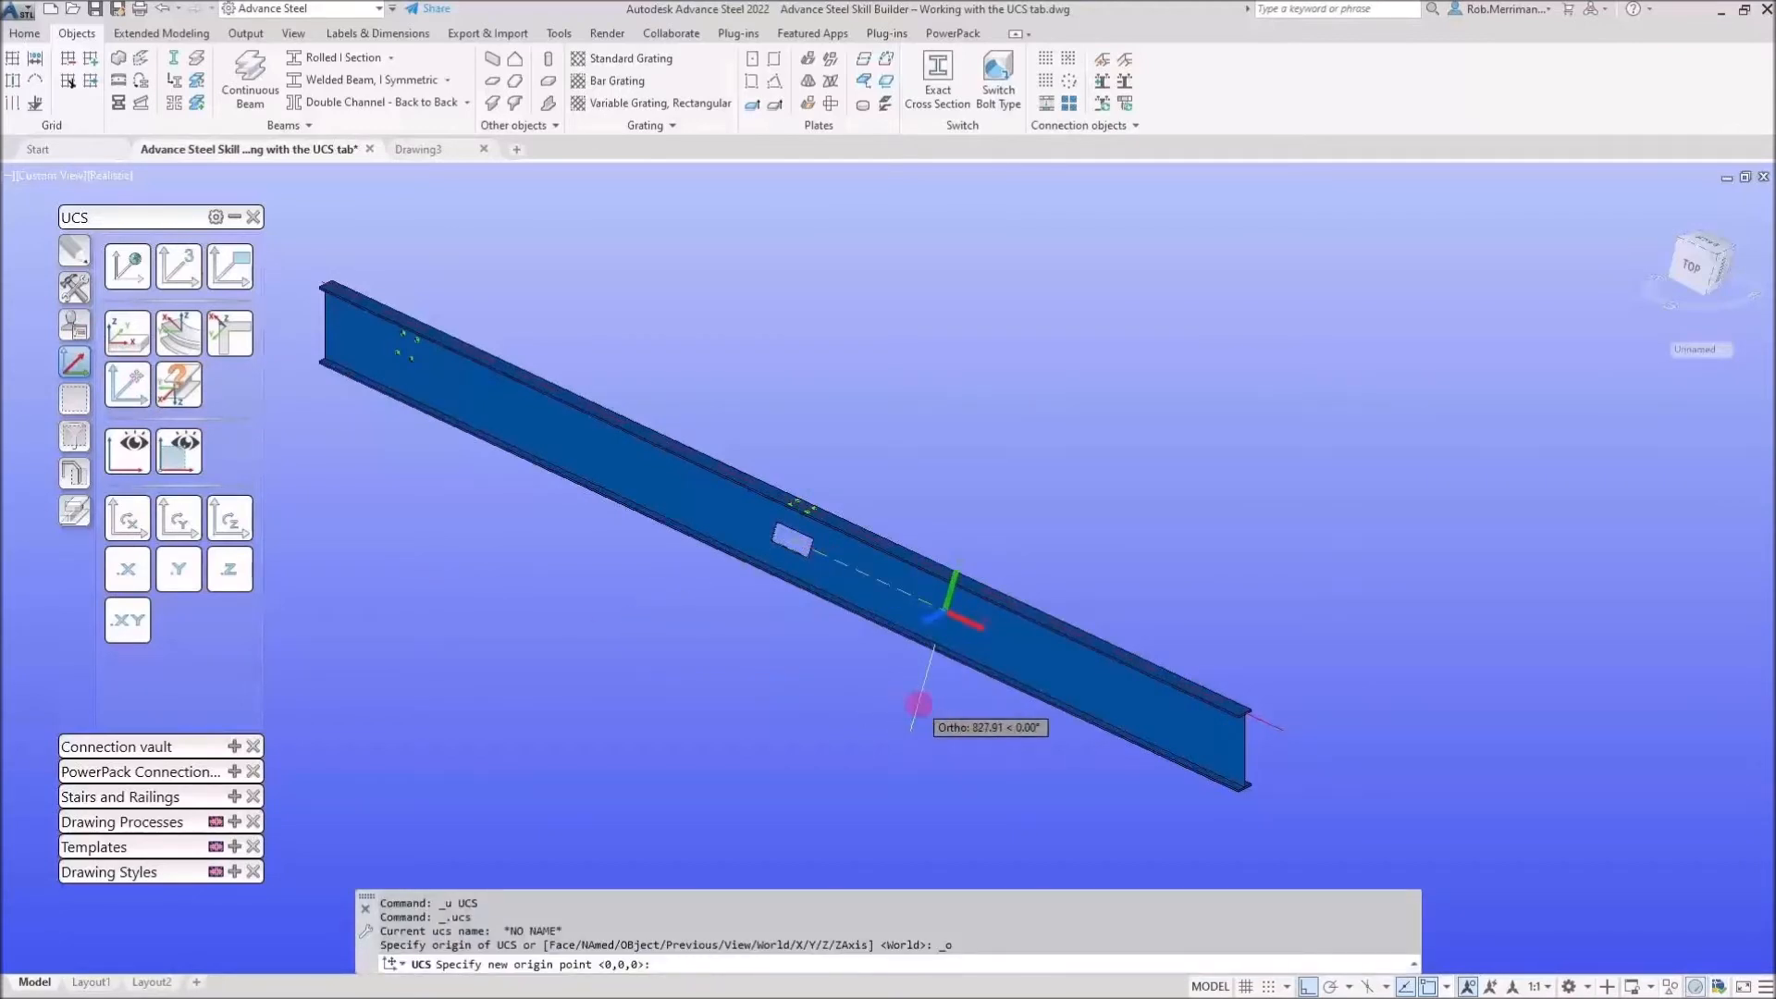
{"action": "type", "text": "500"}
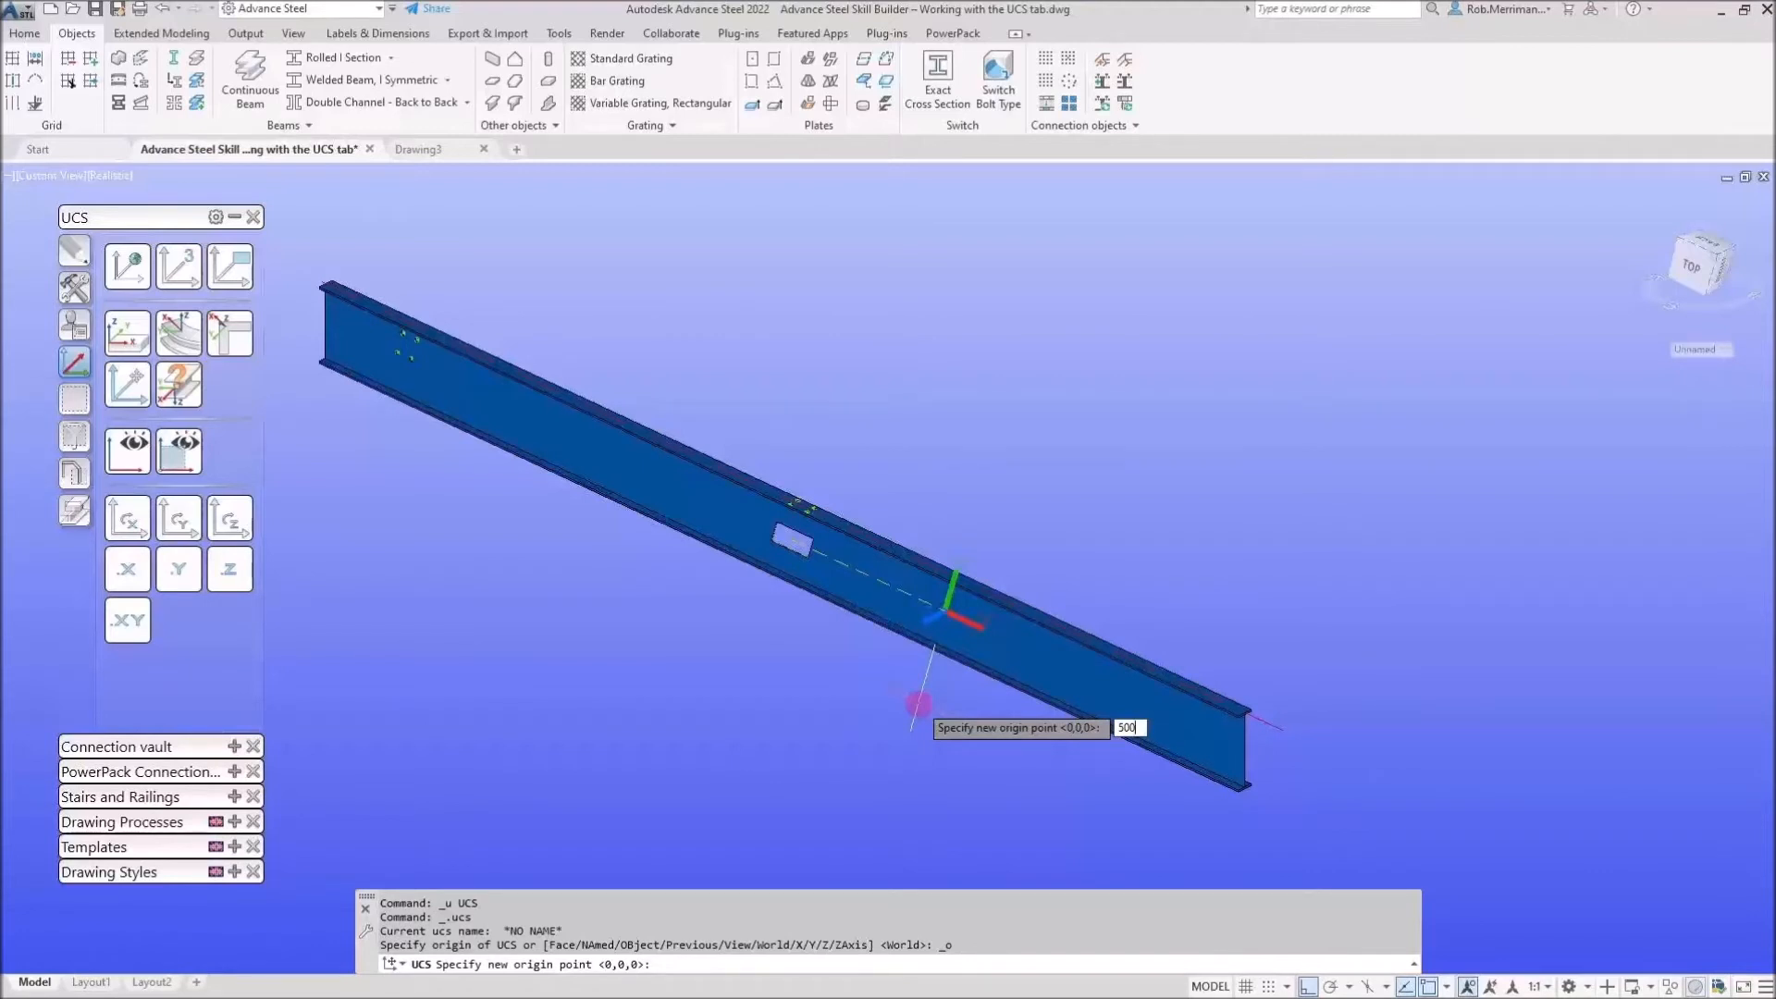
{"action": "type", "text": ",100,0"}
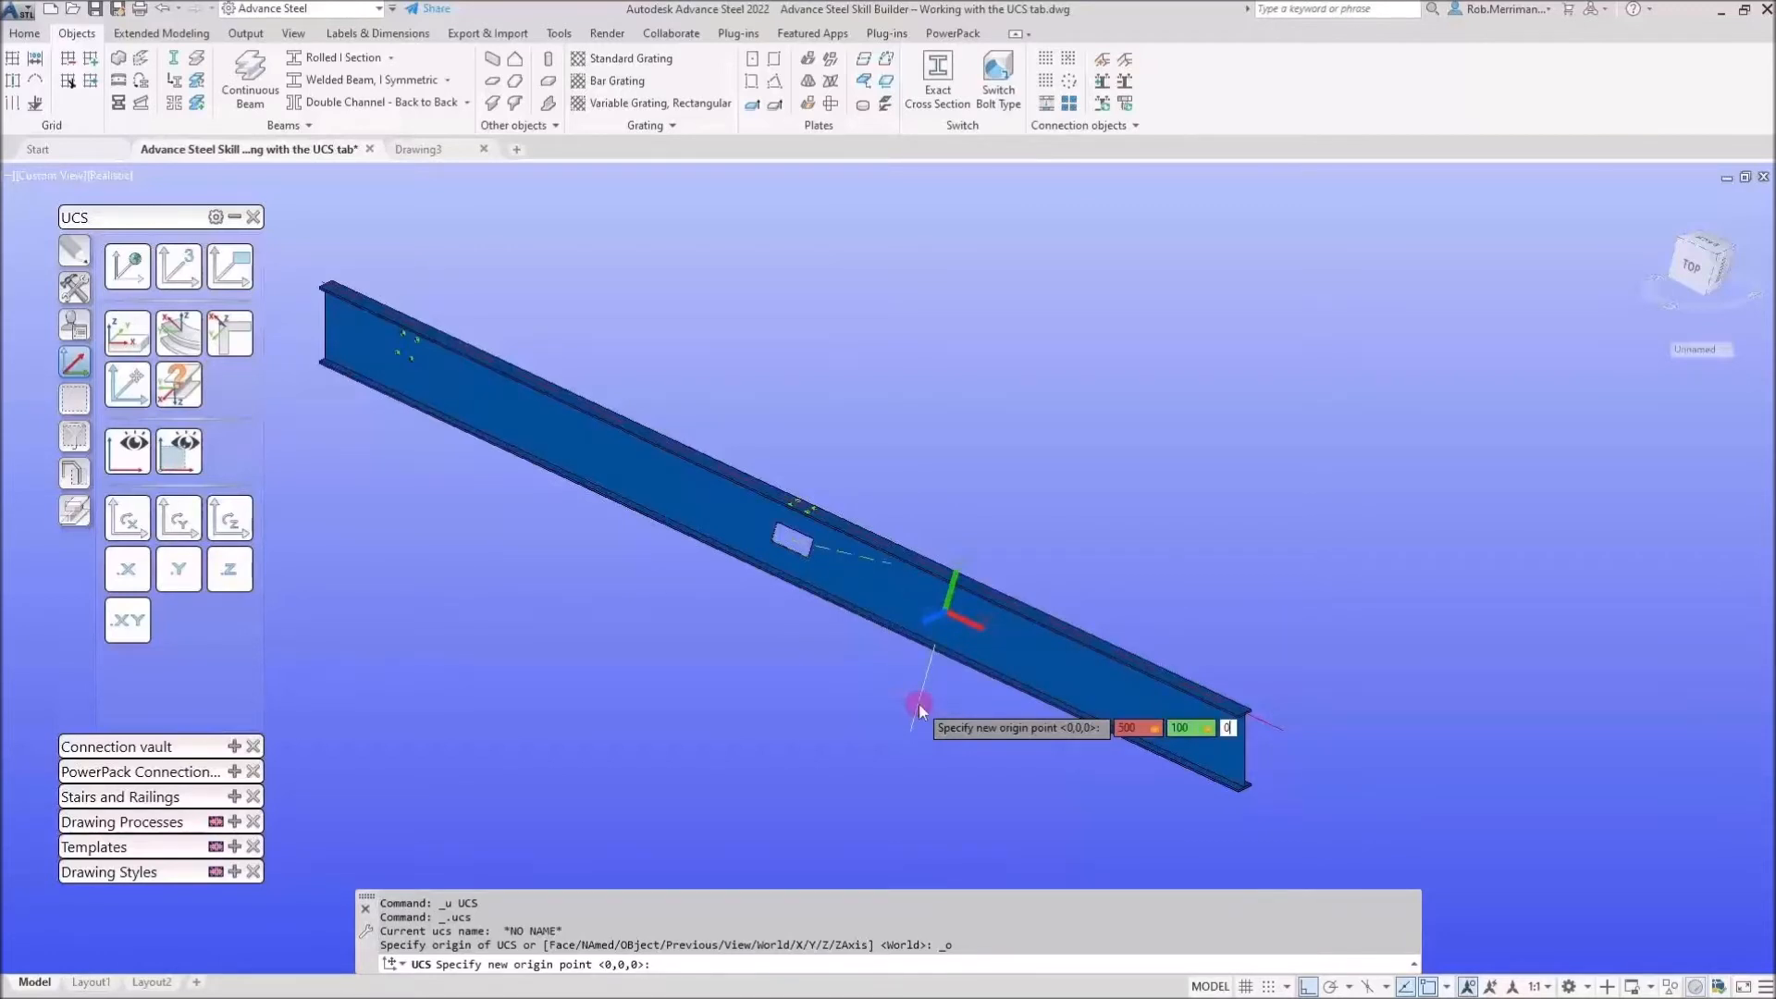
{"action": "key", "text": "Return"}
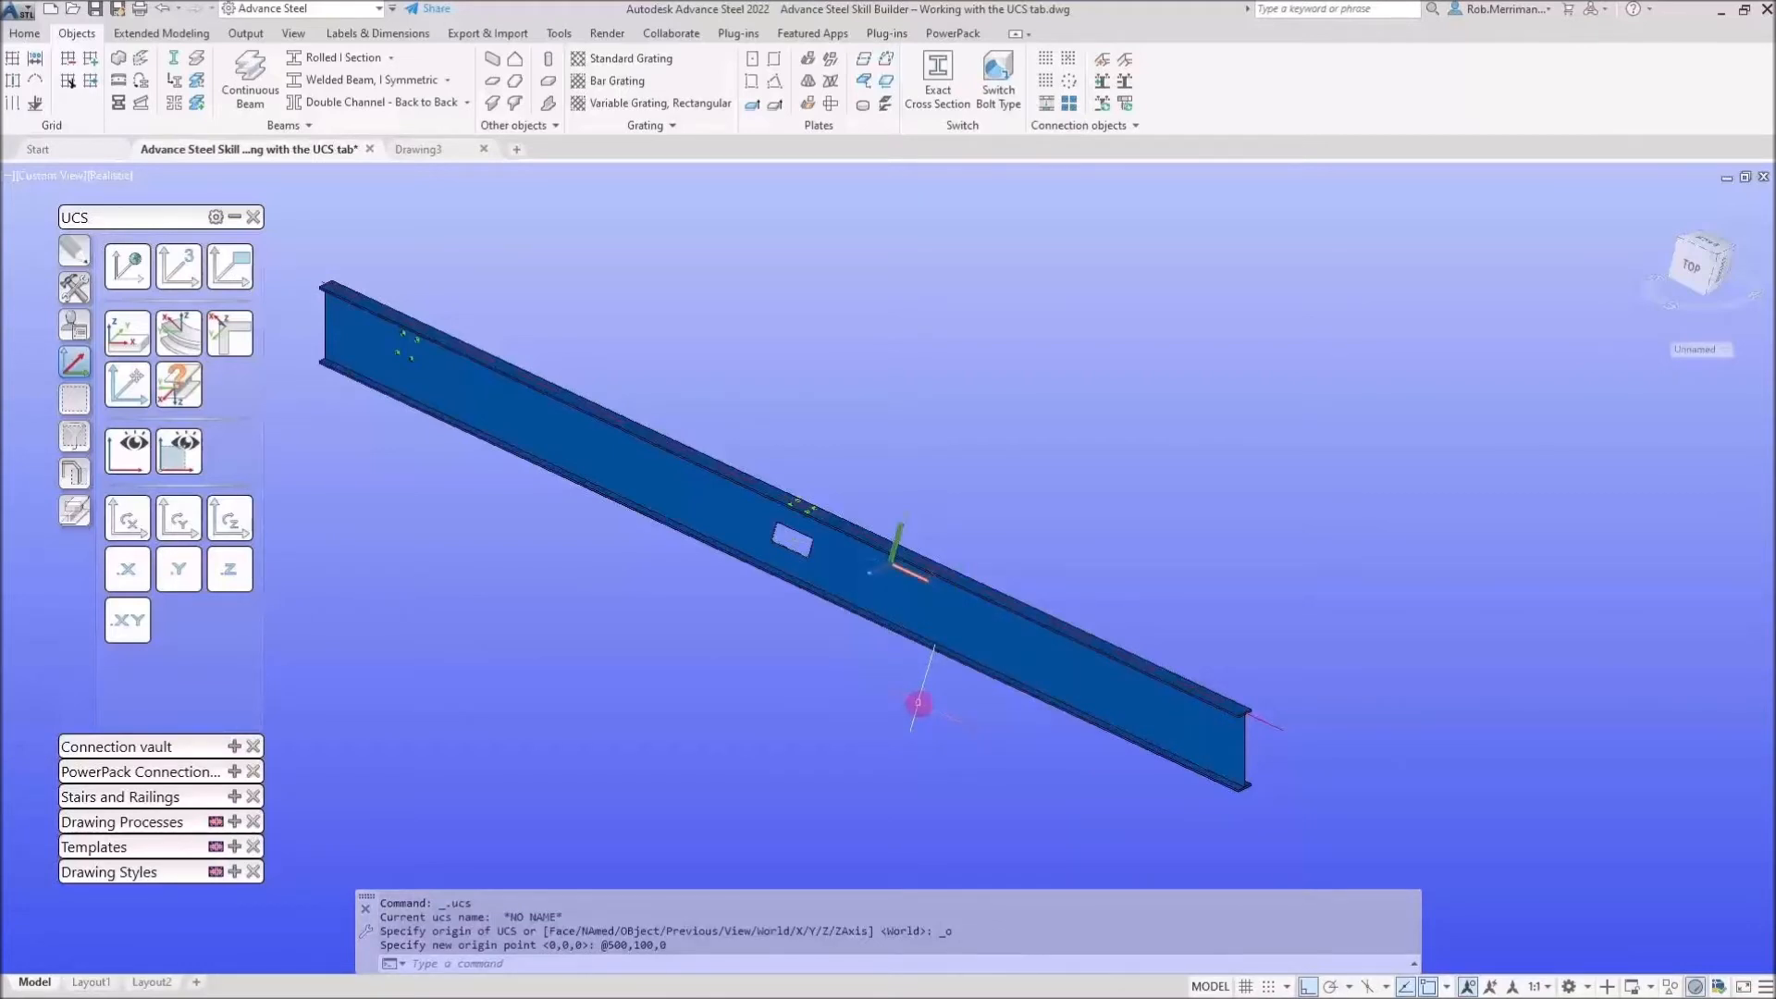
{"action": "key", "text": "ctrl+z"}
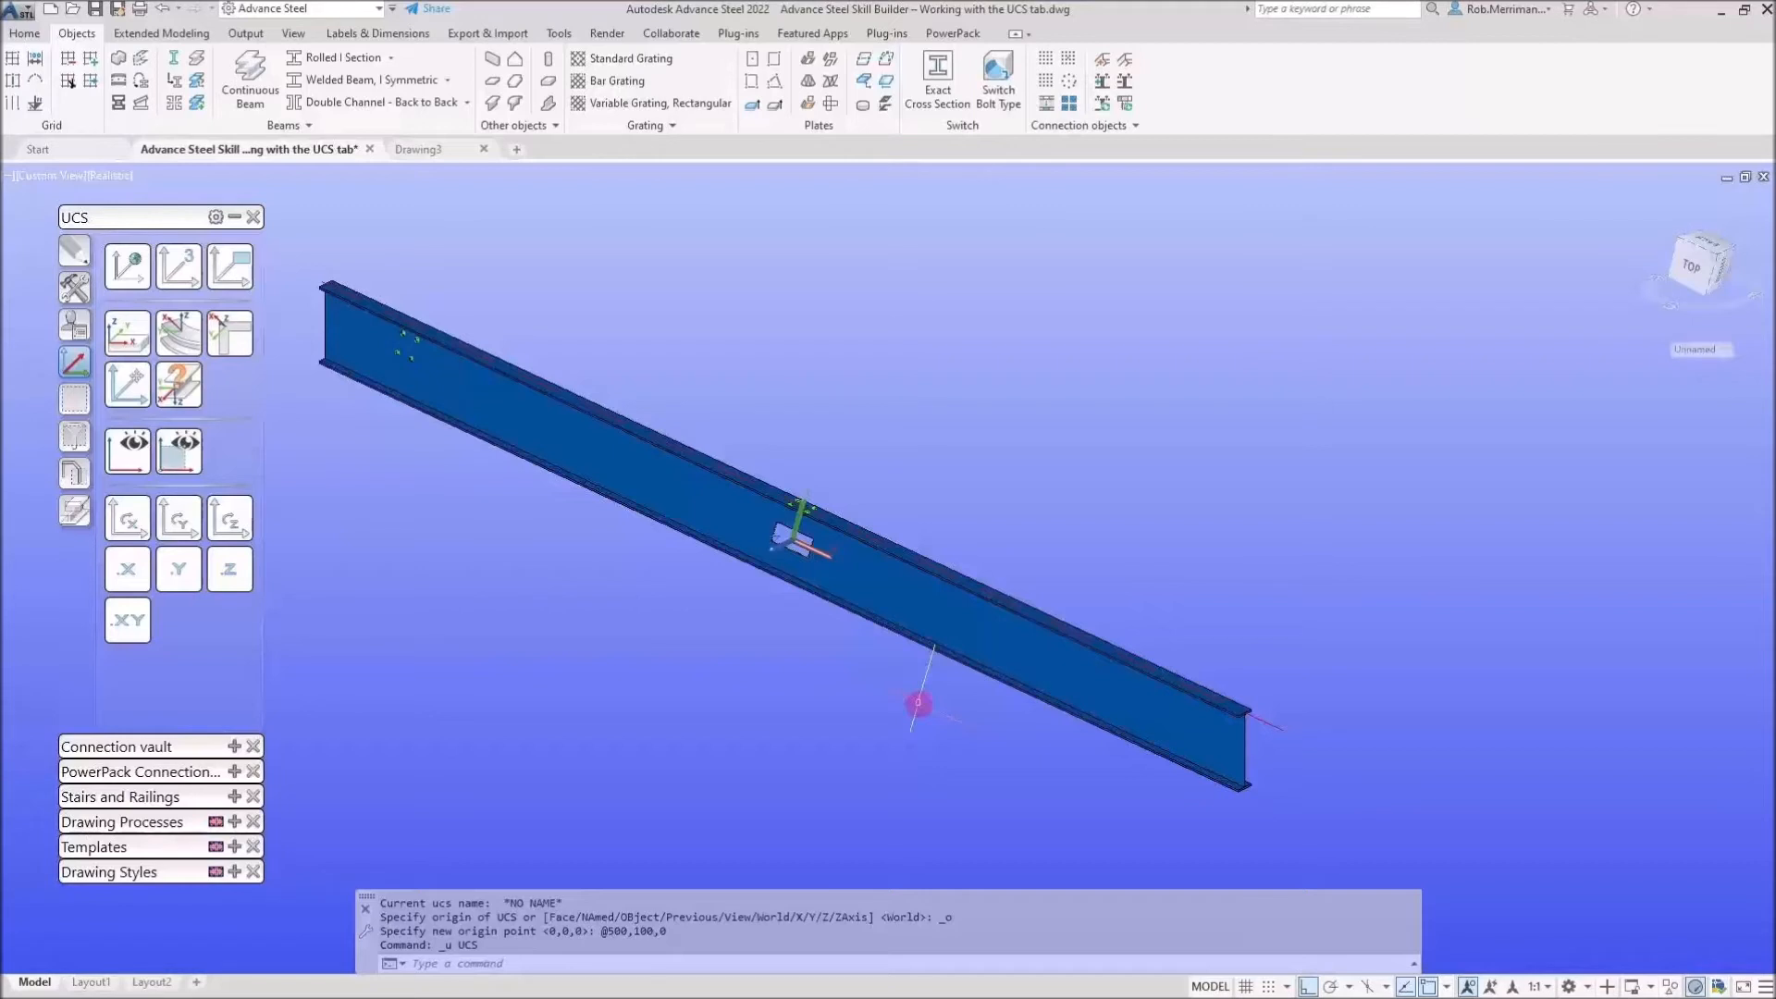
Undo the most recent object coordinate system, zoom and visual style commands
{"action": "scroll", "coordinate": [928, 671], "scroll_direction": "down", "scroll_amount": 2}
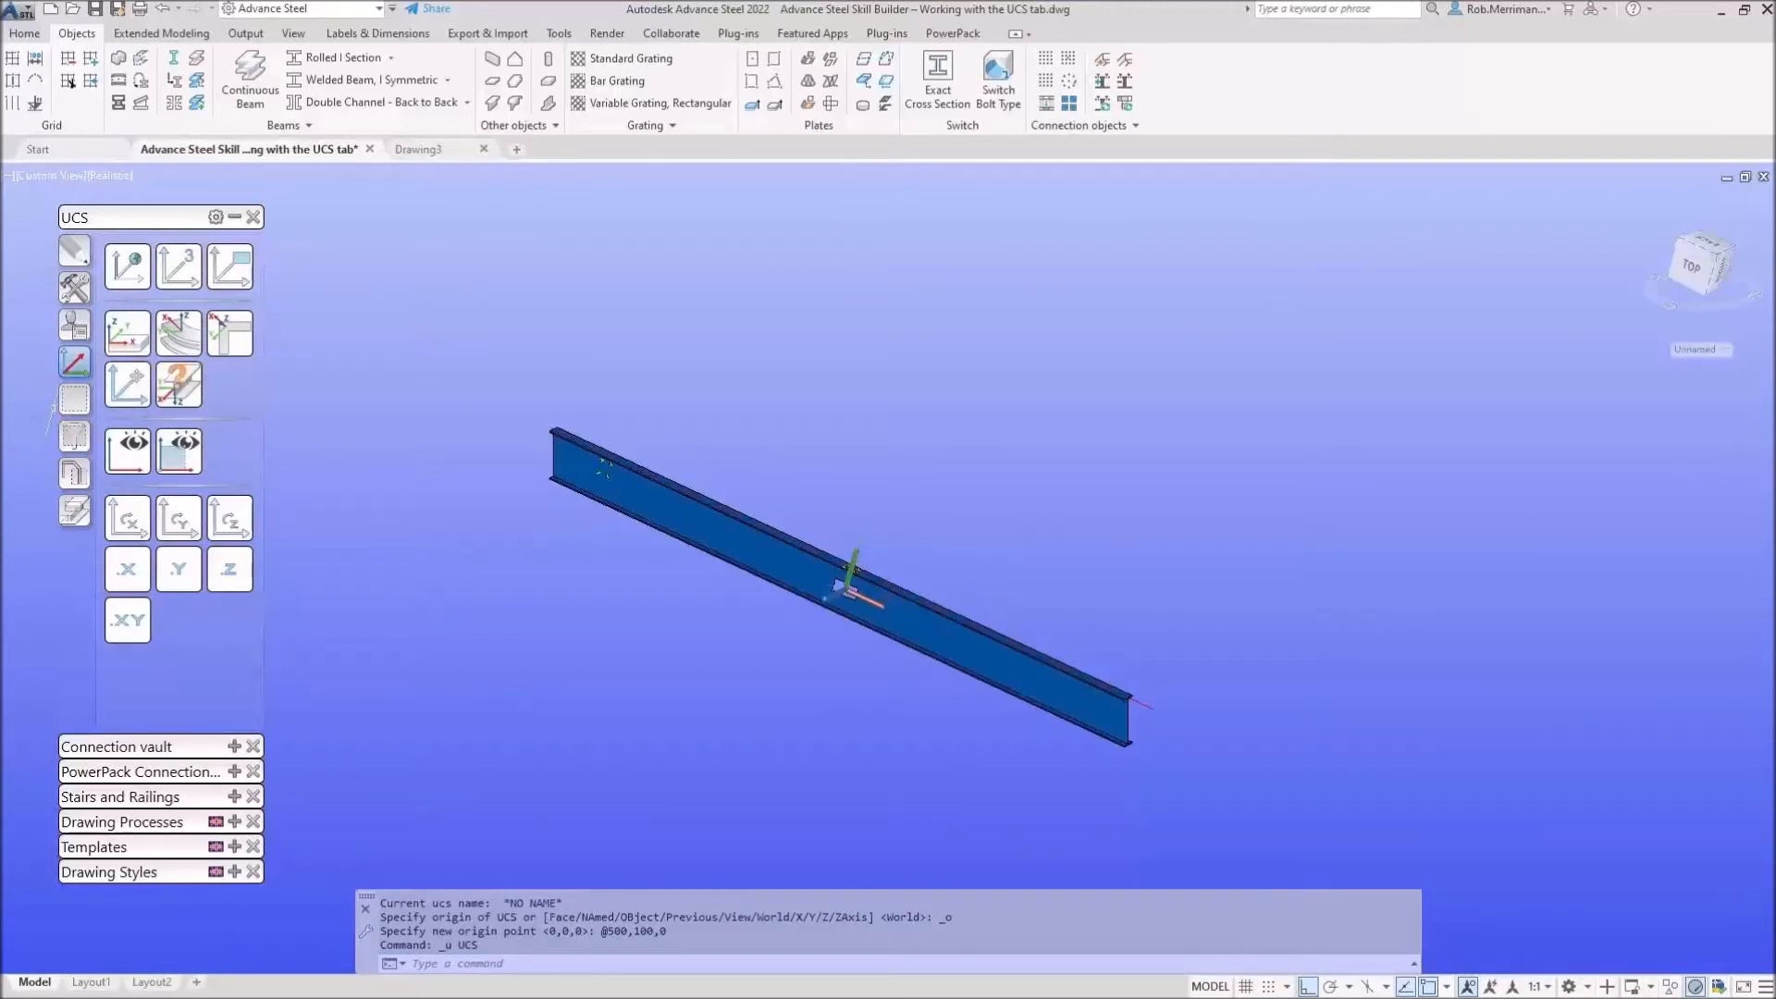
{"action": "key", "text": "ctrl+z"}
{"action": "key", "text": "ctrl+z"}
{"action": "key", "text": "ctrl+z"}
{"action": "key", "text": "ctrl+z"}
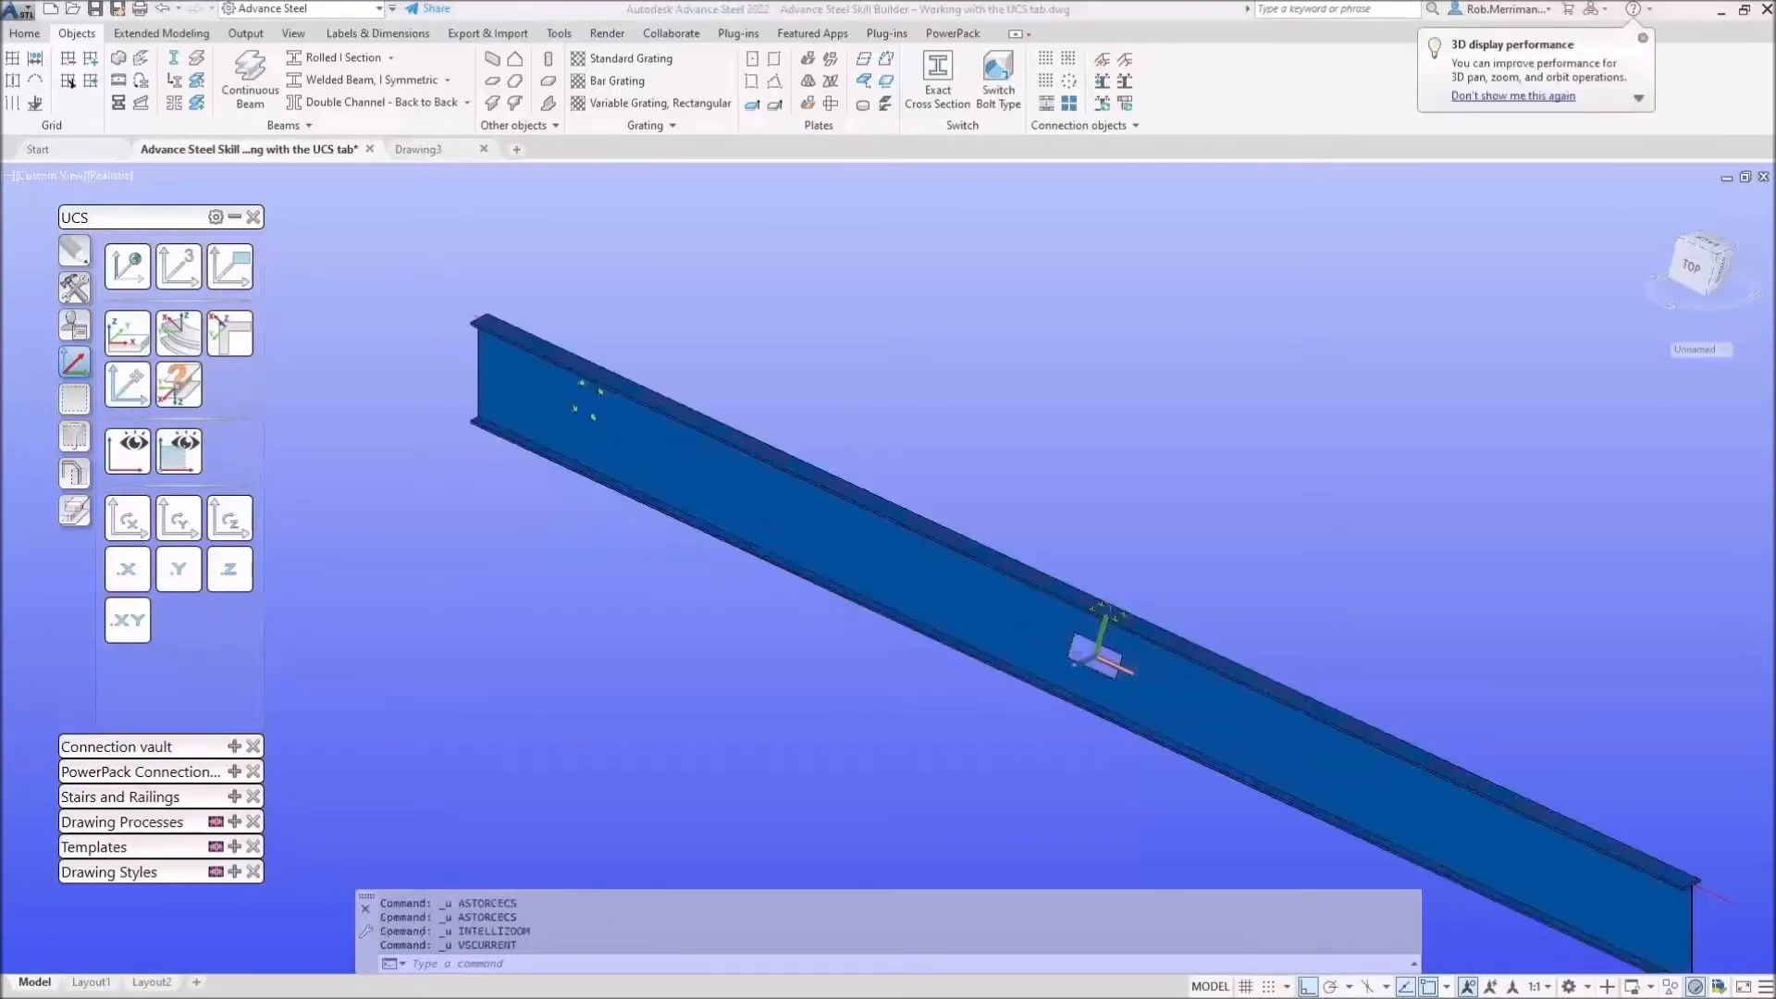
{"action": "scroll", "coordinate": [498, 503], "scroll_direction": "down", "scroll_amount": 2}
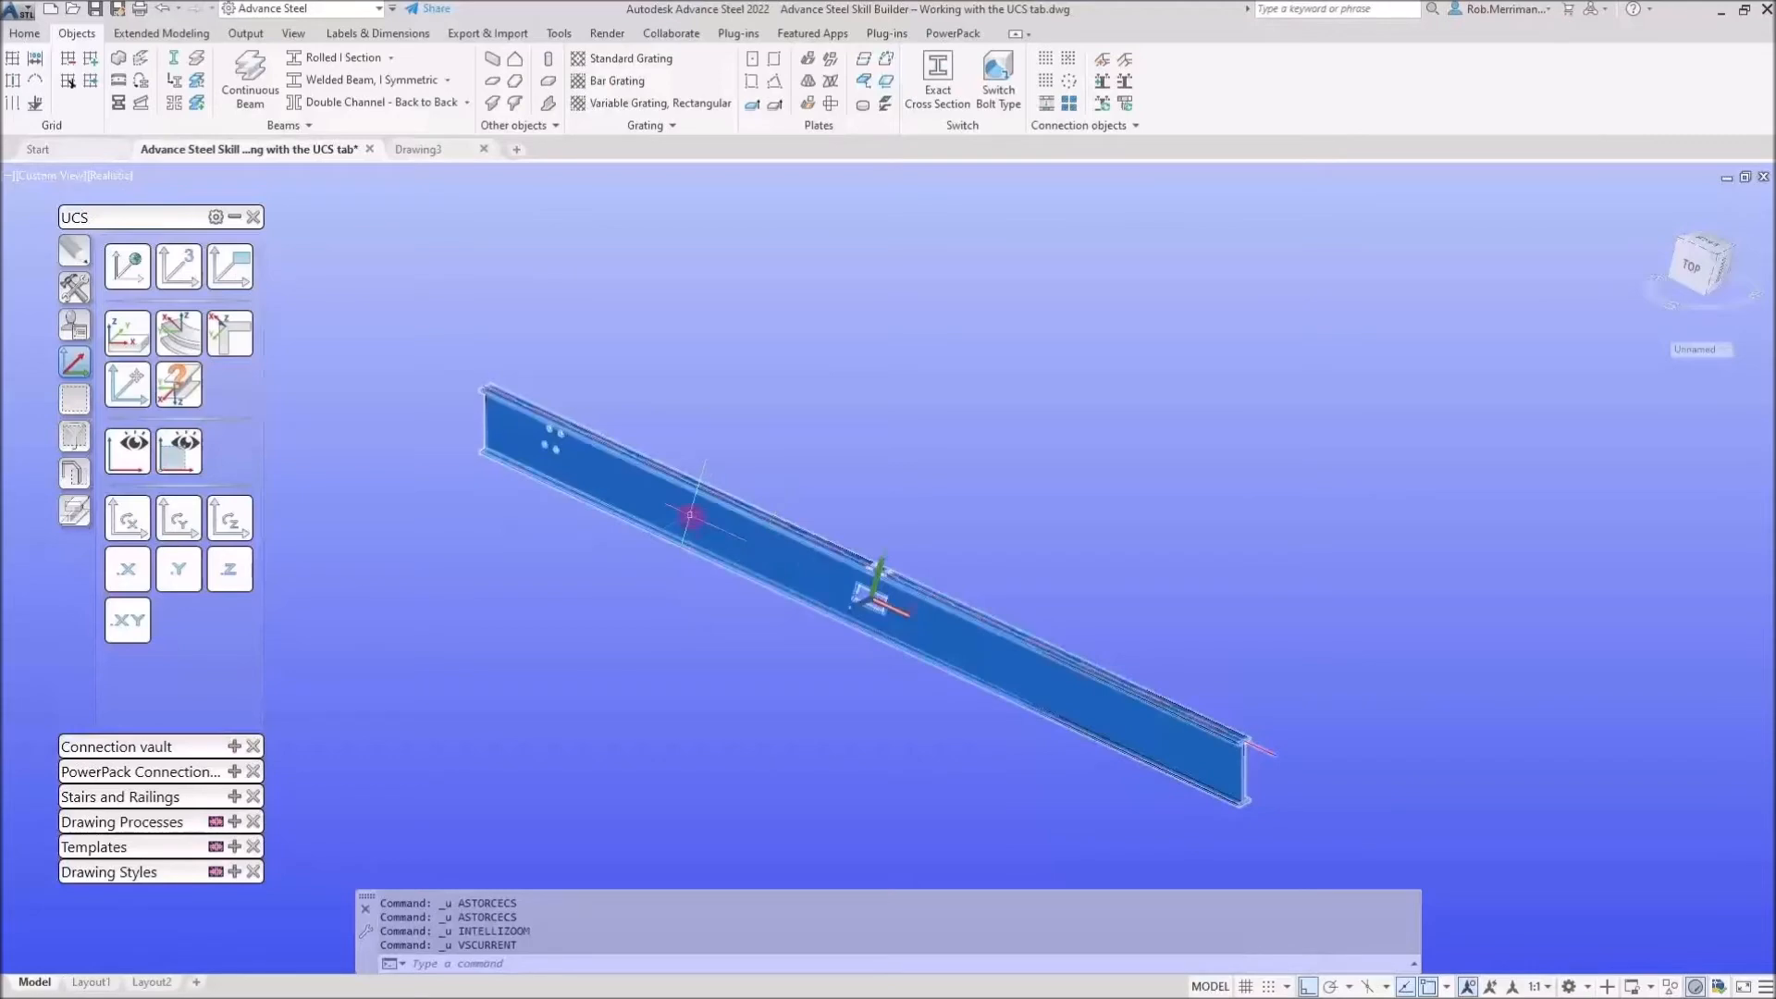
Set the viewport's visual style to 2D Wireframe for a close view of the beam's flanges
{"action": "scroll", "coordinate": [638, 471], "scroll_direction": "up", "scroll_amount": 2}
{"action": "scroll", "coordinate": [777, 675], "scroll_direction": "up", "scroll_amount": 2}
{"action": "scroll", "coordinate": [777, 675], "scroll_direction": "up", "scroll_amount": 2}
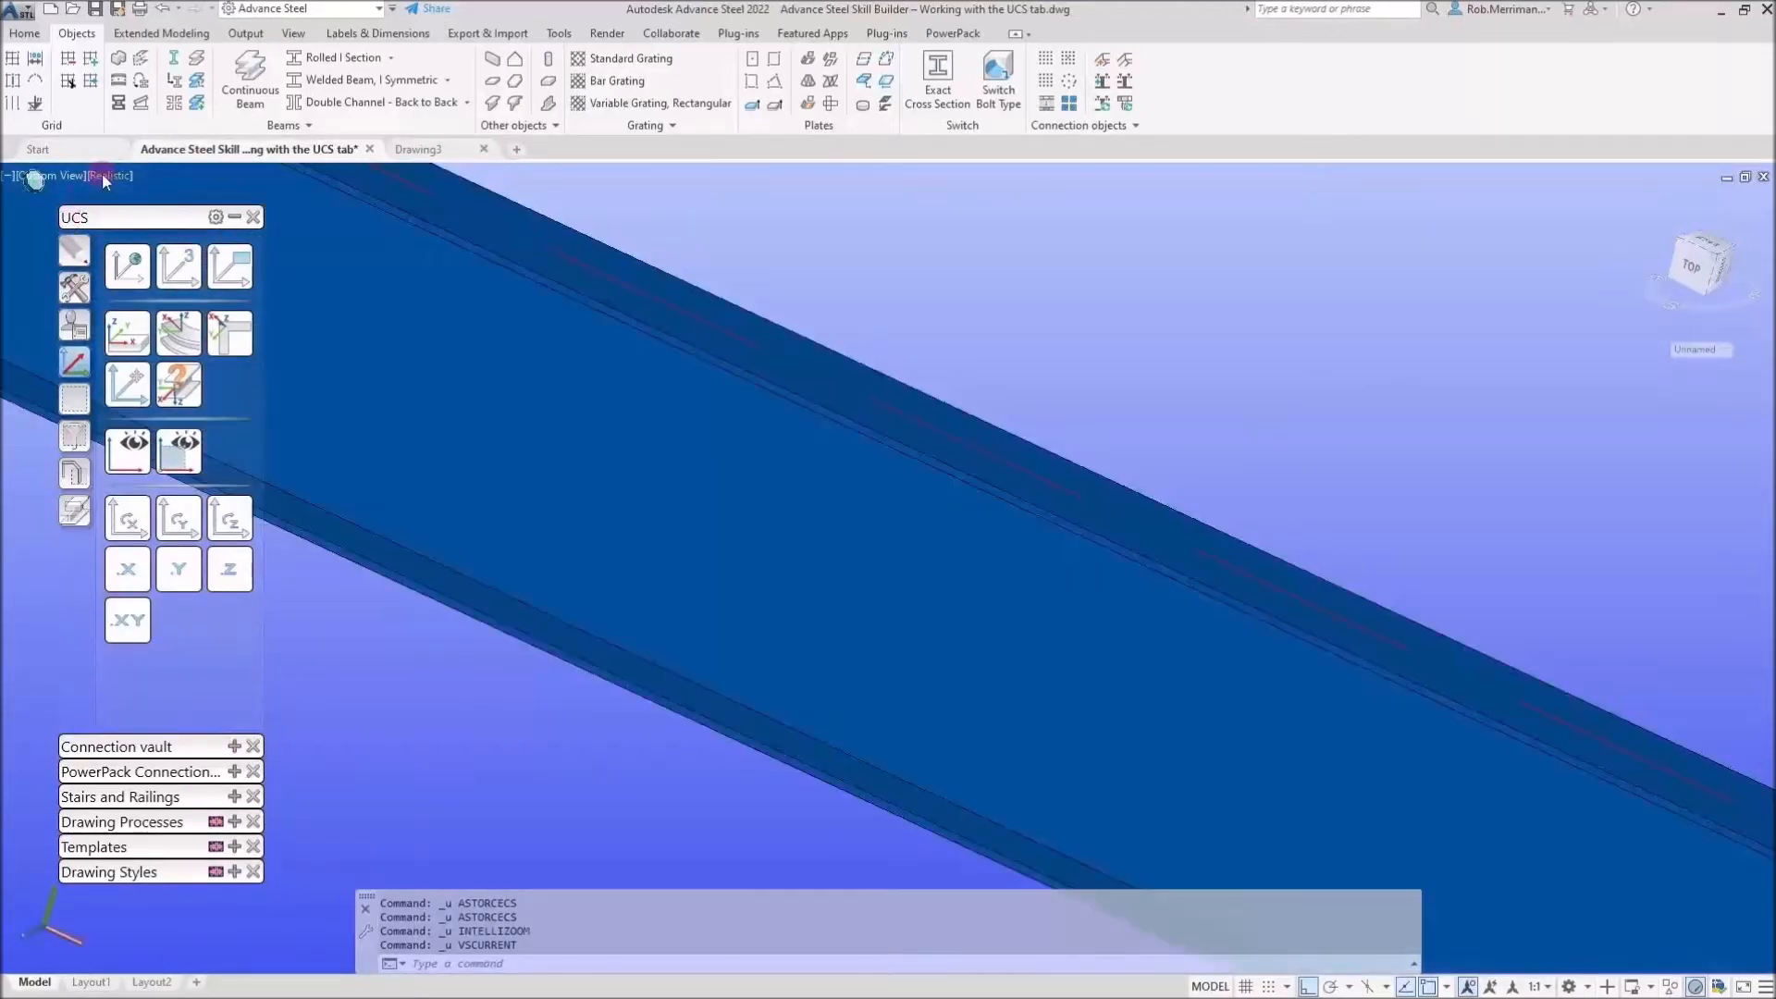
{"action": "left_click", "coordinate": [101, 174]}
{"action": "left_click", "coordinate": [127, 225]}
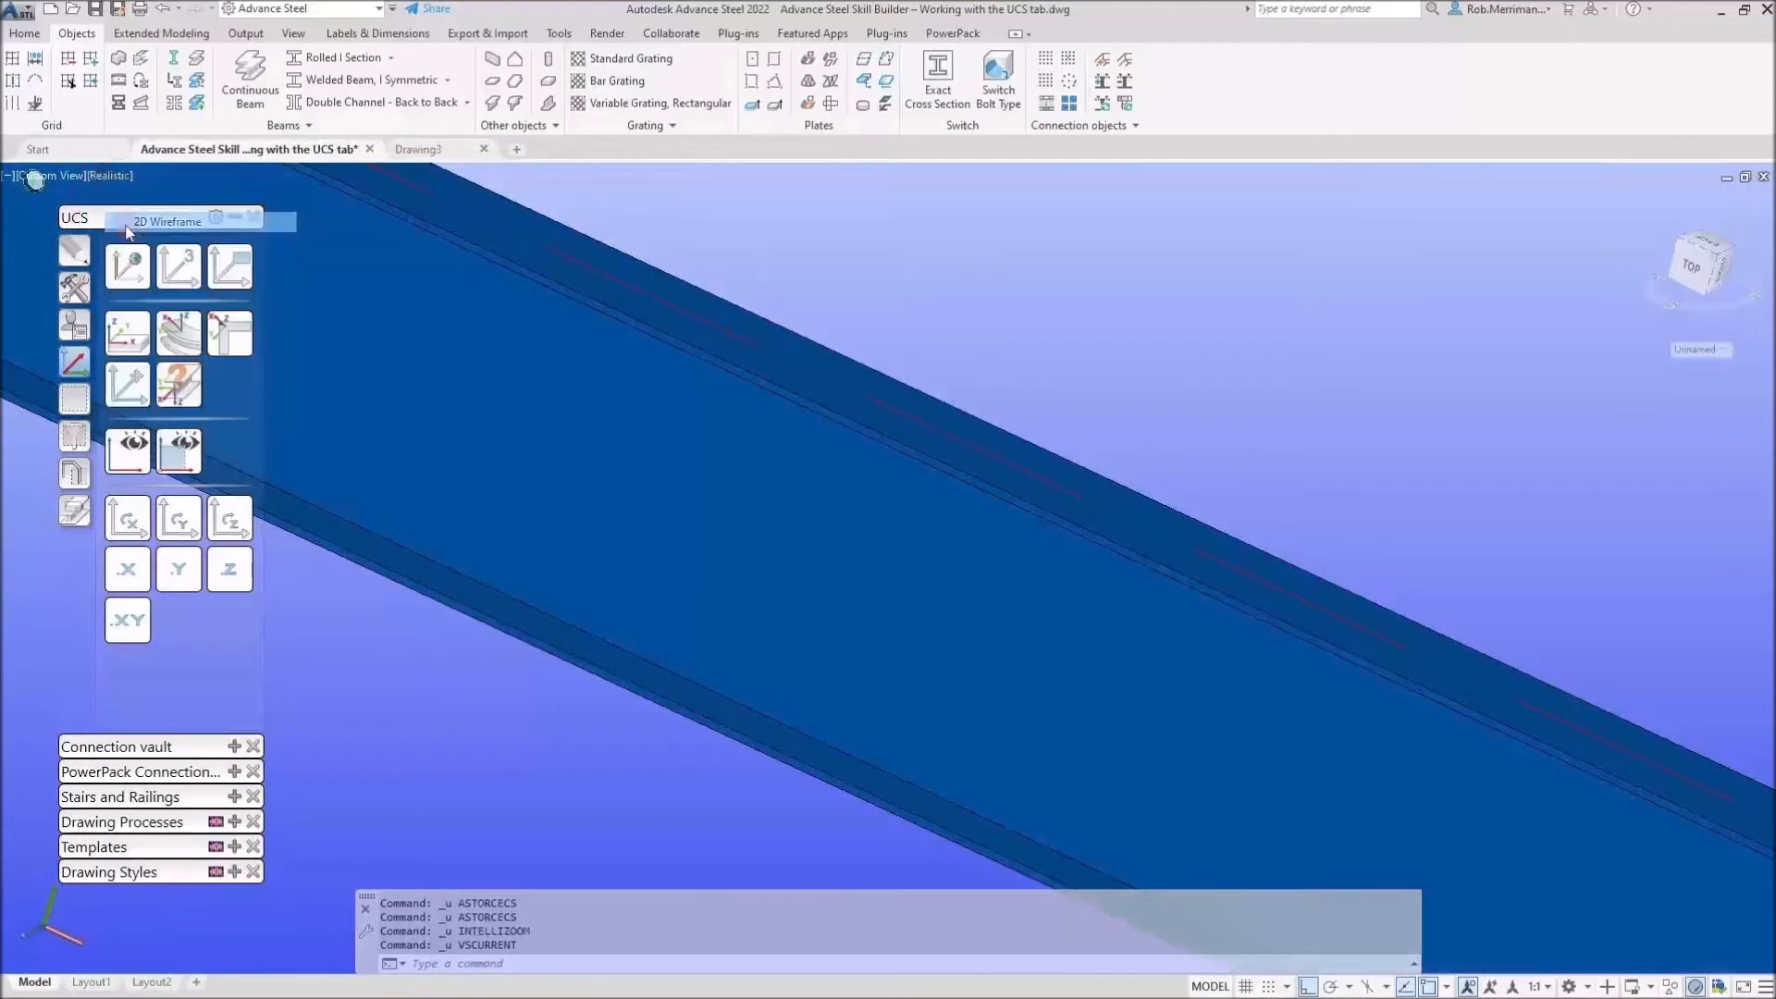
Set the UCS to the object coordinate system on the beam's top flange with the Z axis pointing up
{"action": "left_click", "coordinate": [140, 335]}
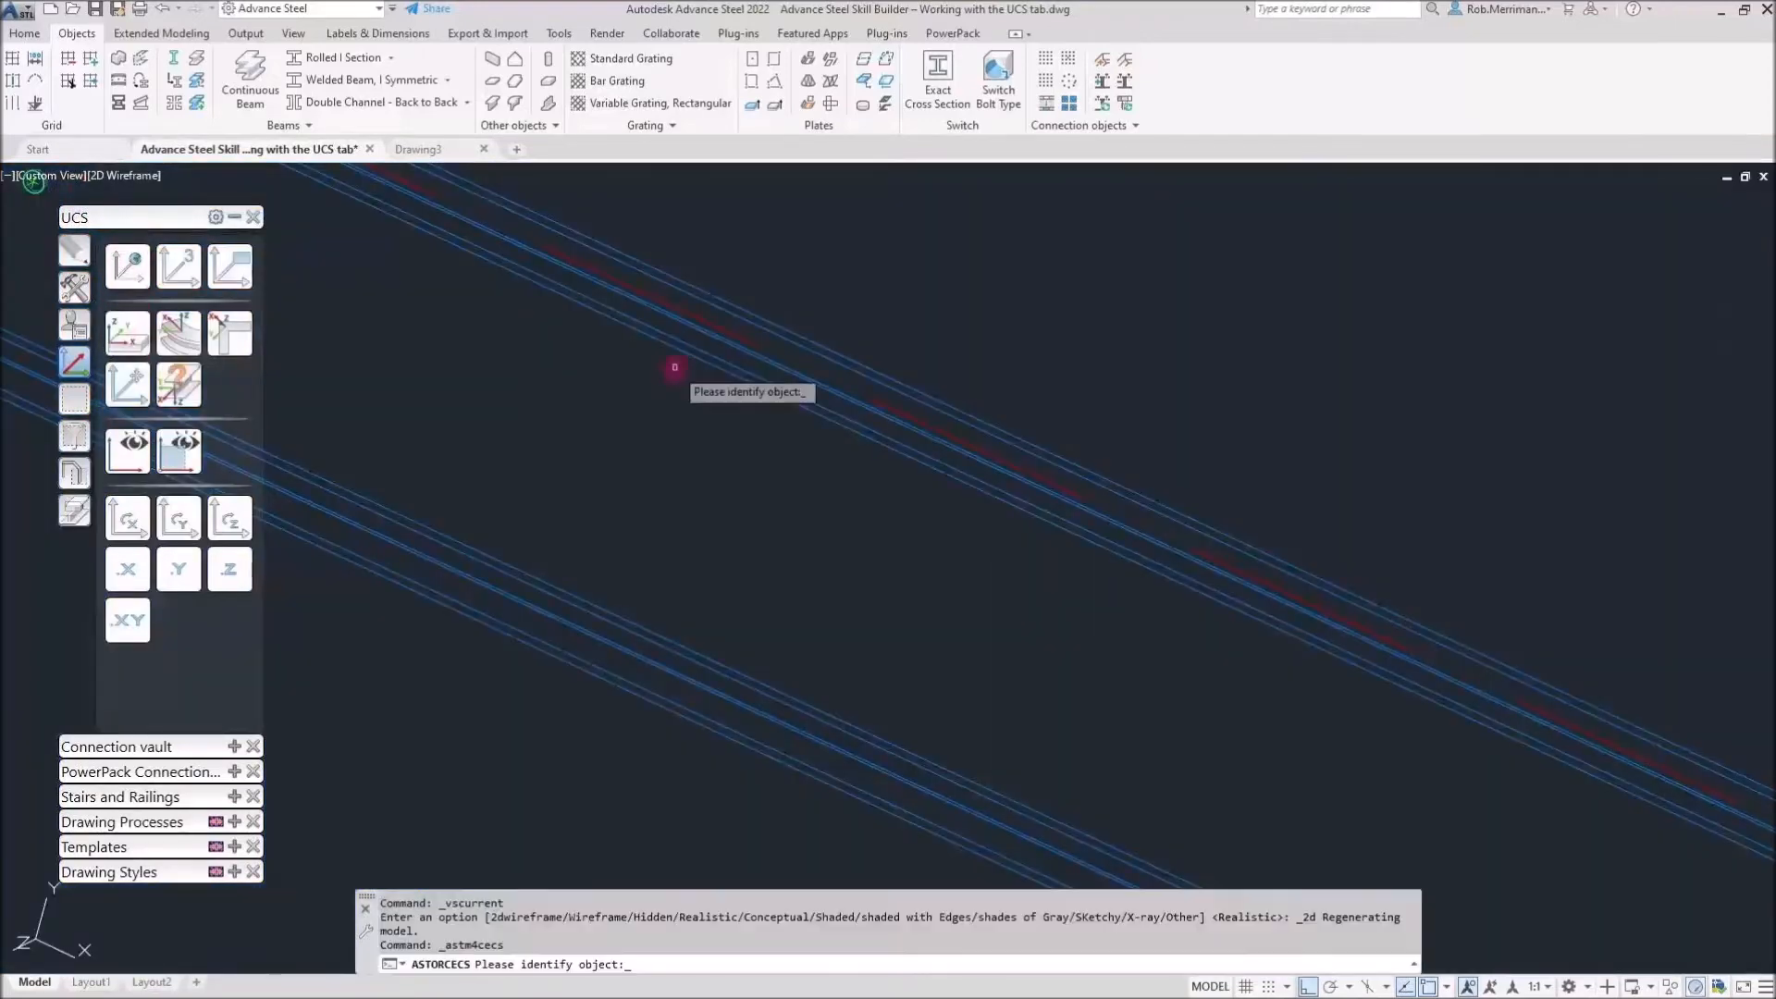
{"action": "left_click", "coordinate": [908, 416]}
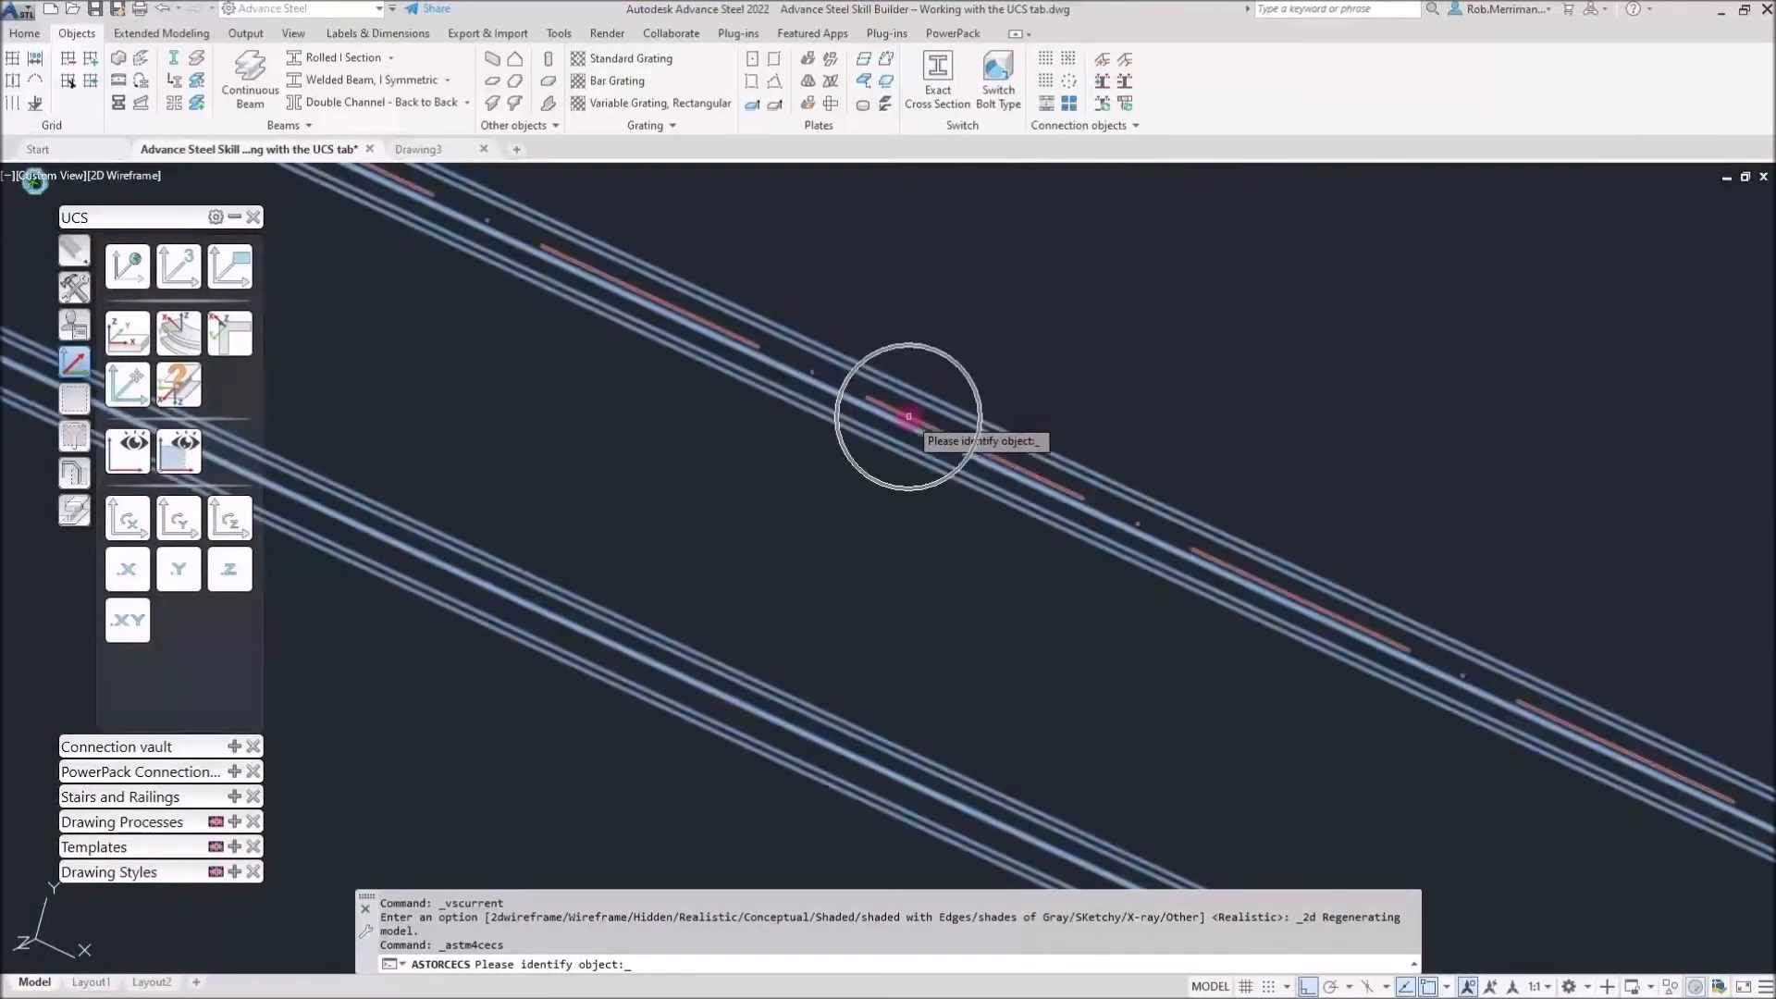
{"action": "left_click", "coordinate": [908, 416]}
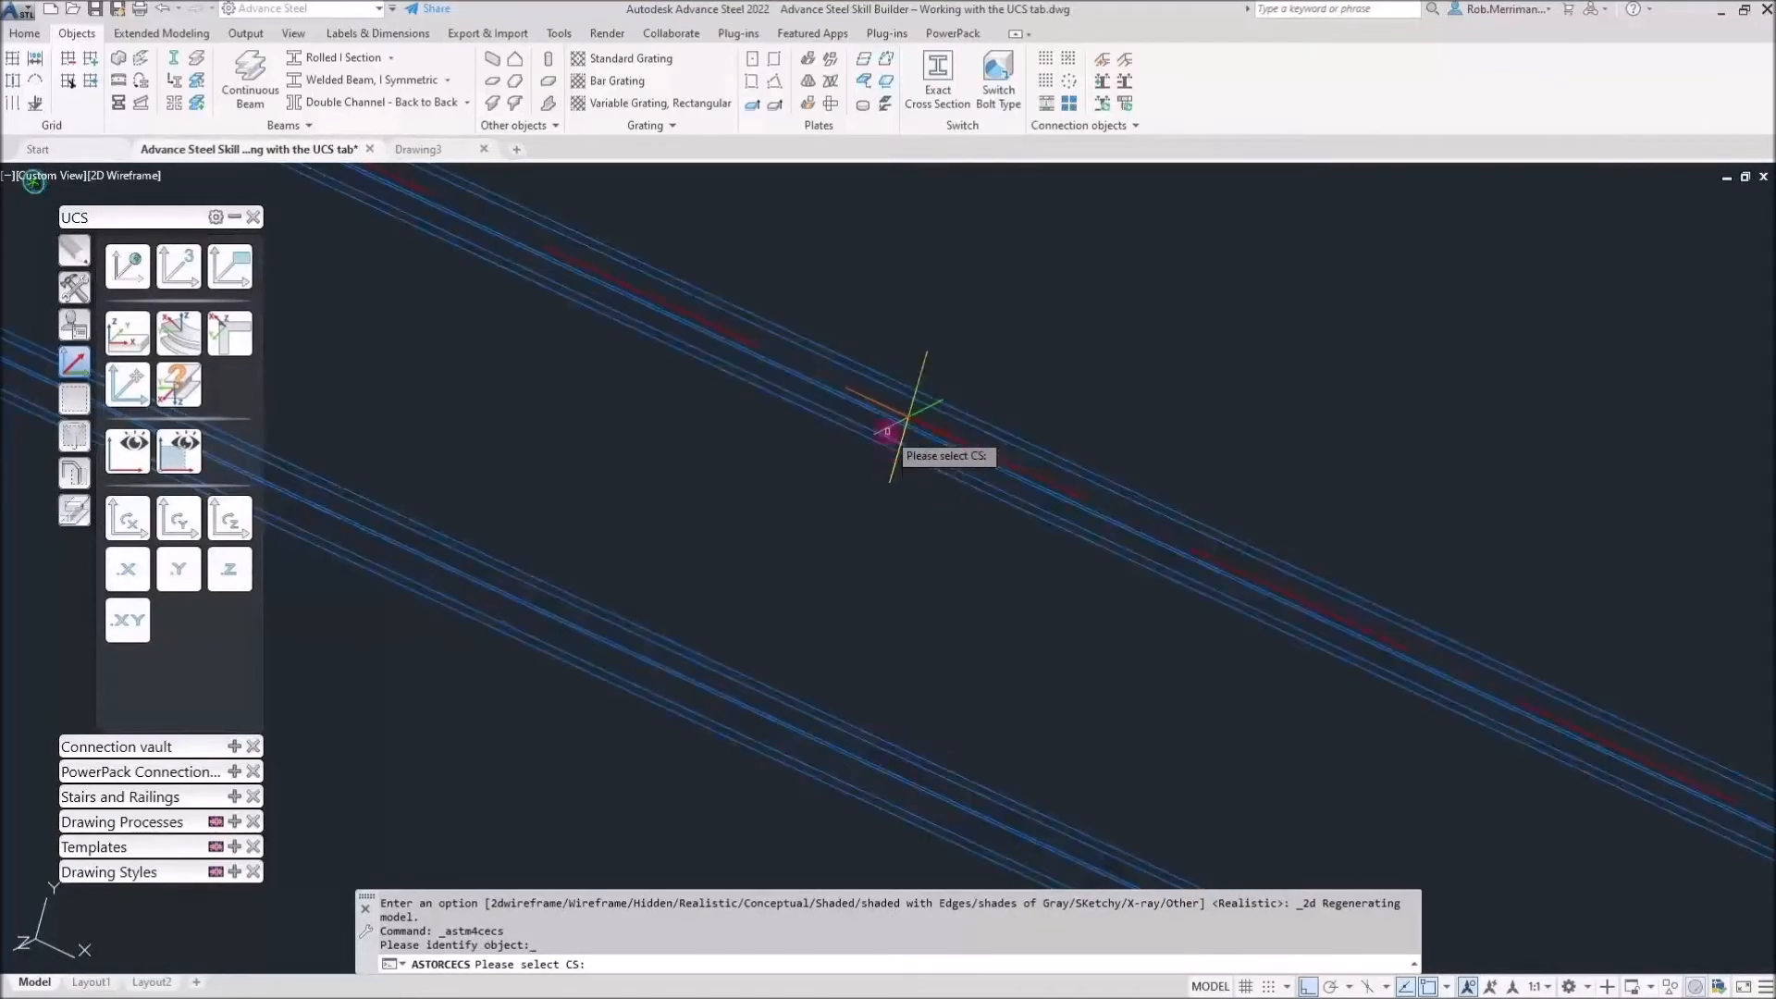
{"action": "left_click", "coordinate": [927, 359]}
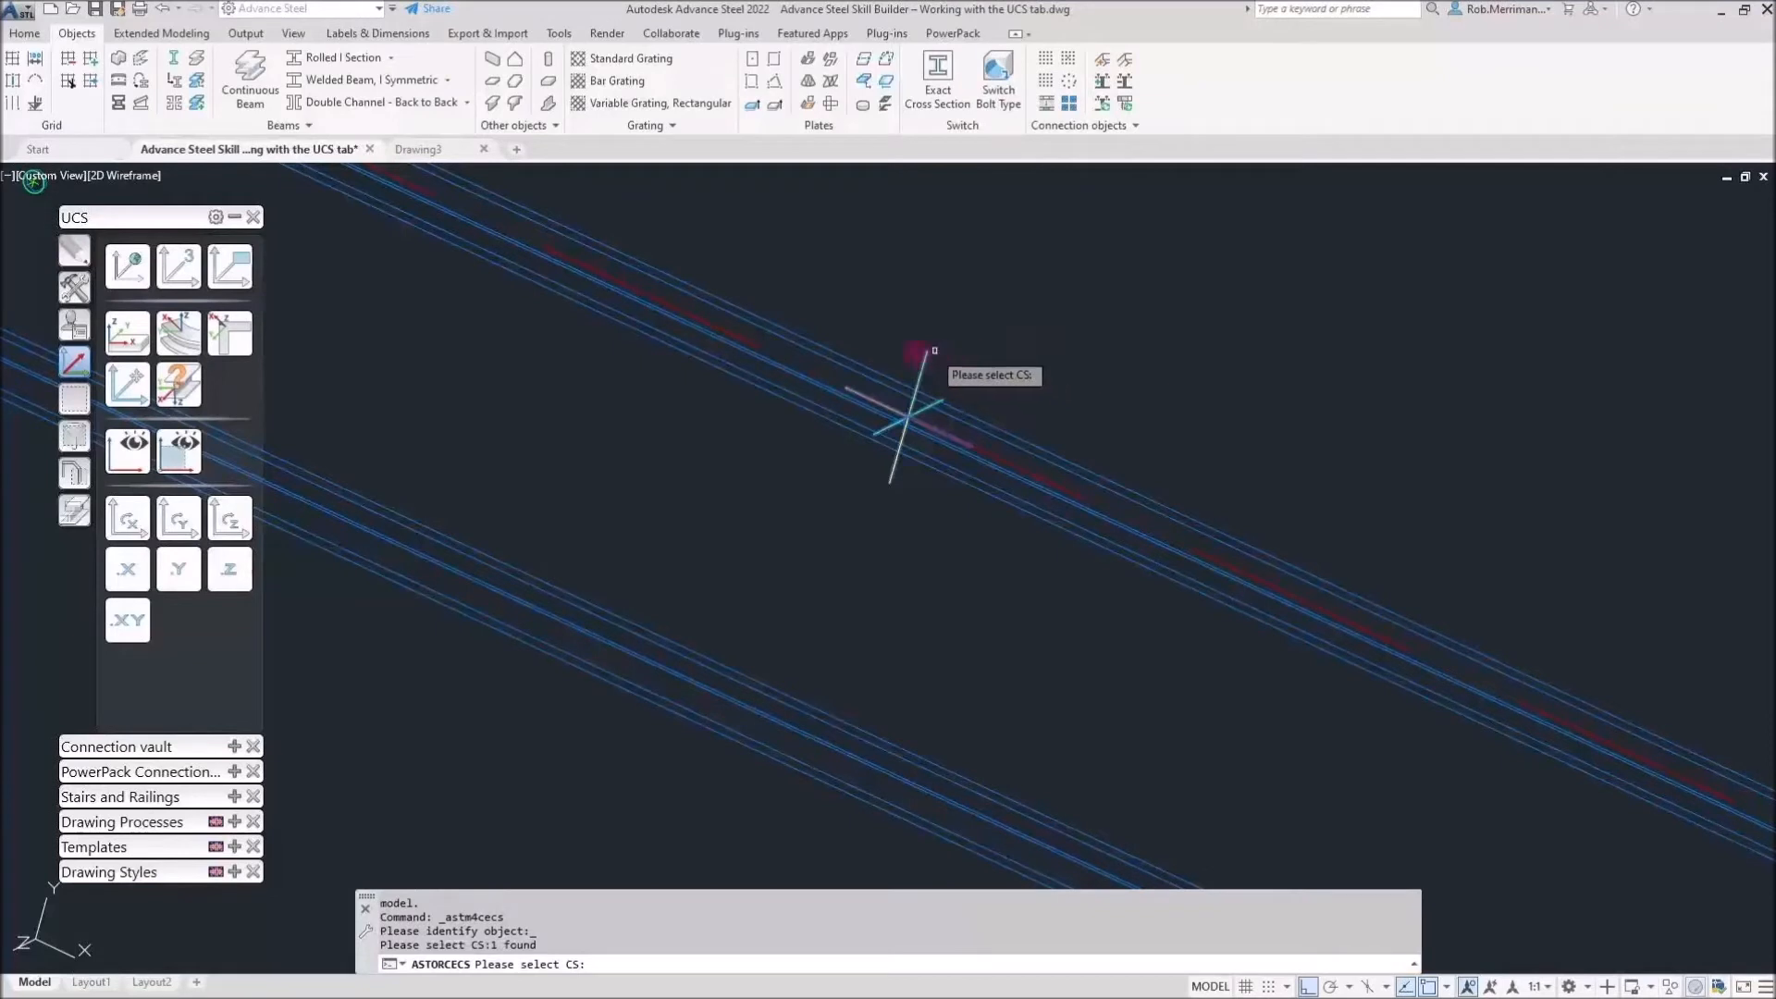
{"action": "key", "text": "Return"}
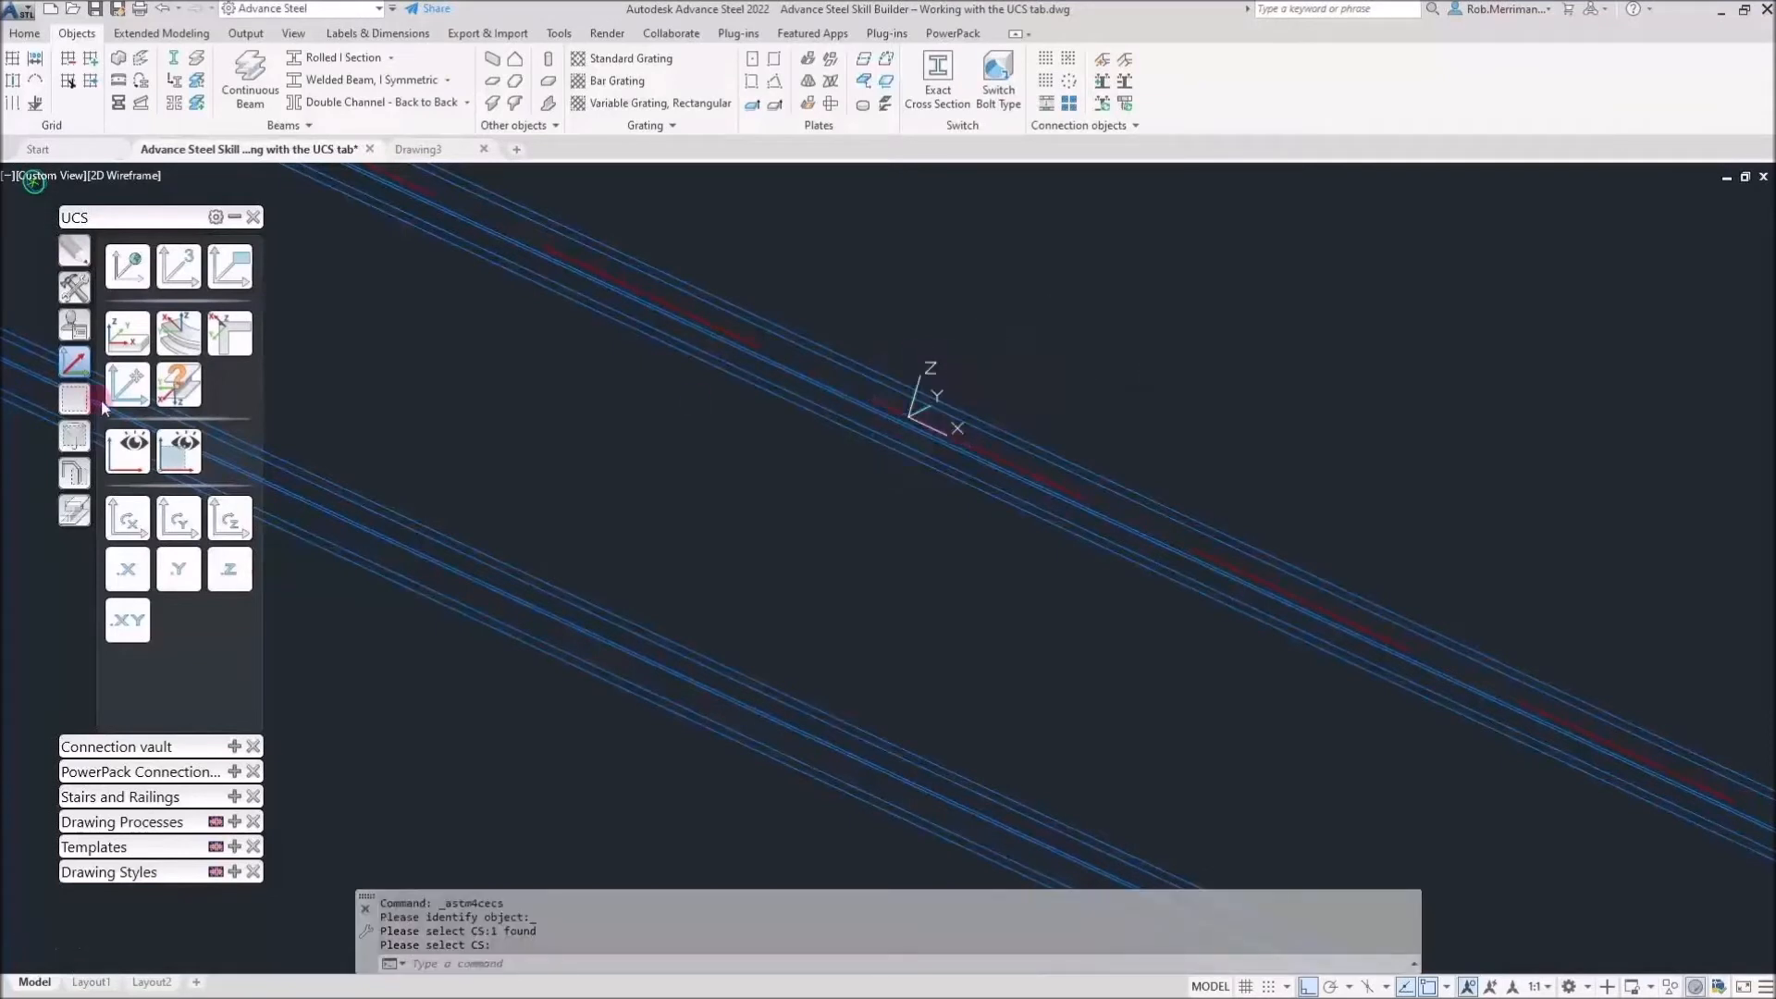
Set the UCS to the object coordinate system on the beam's bottom flange with the Z axis pointing down
{"action": "left_click", "coordinate": [129, 394]}
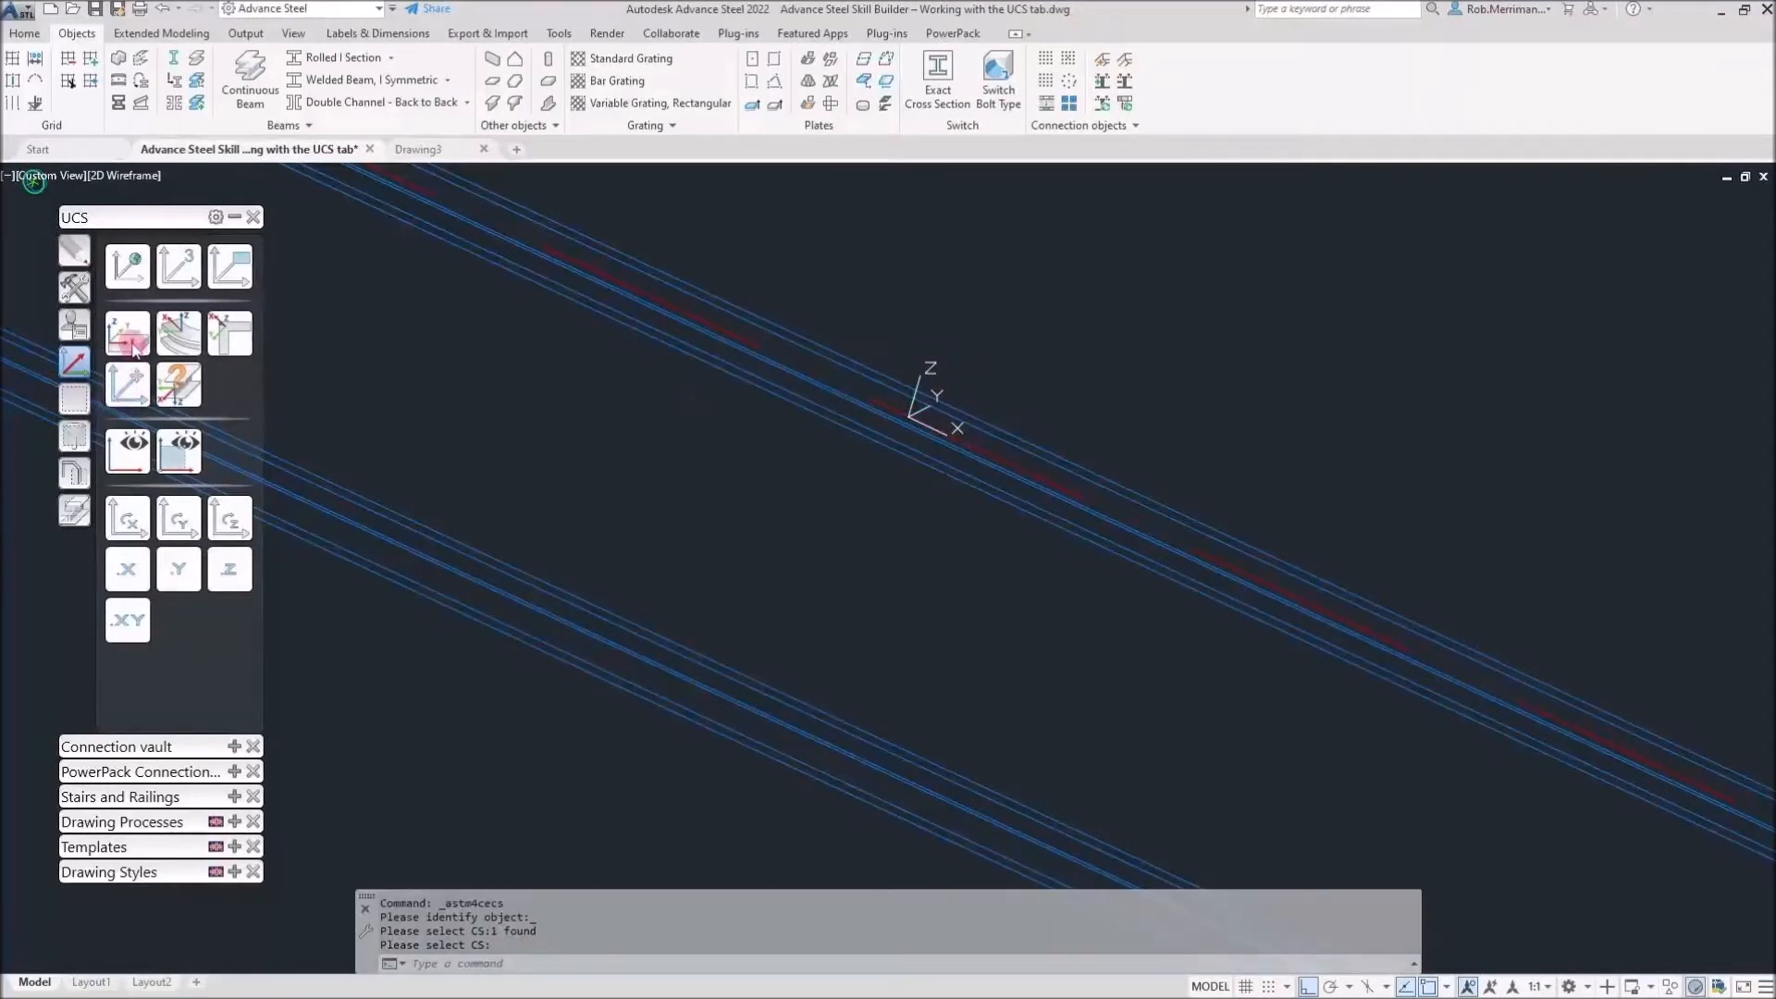
{"action": "left_click", "coordinate": [530, 646]}
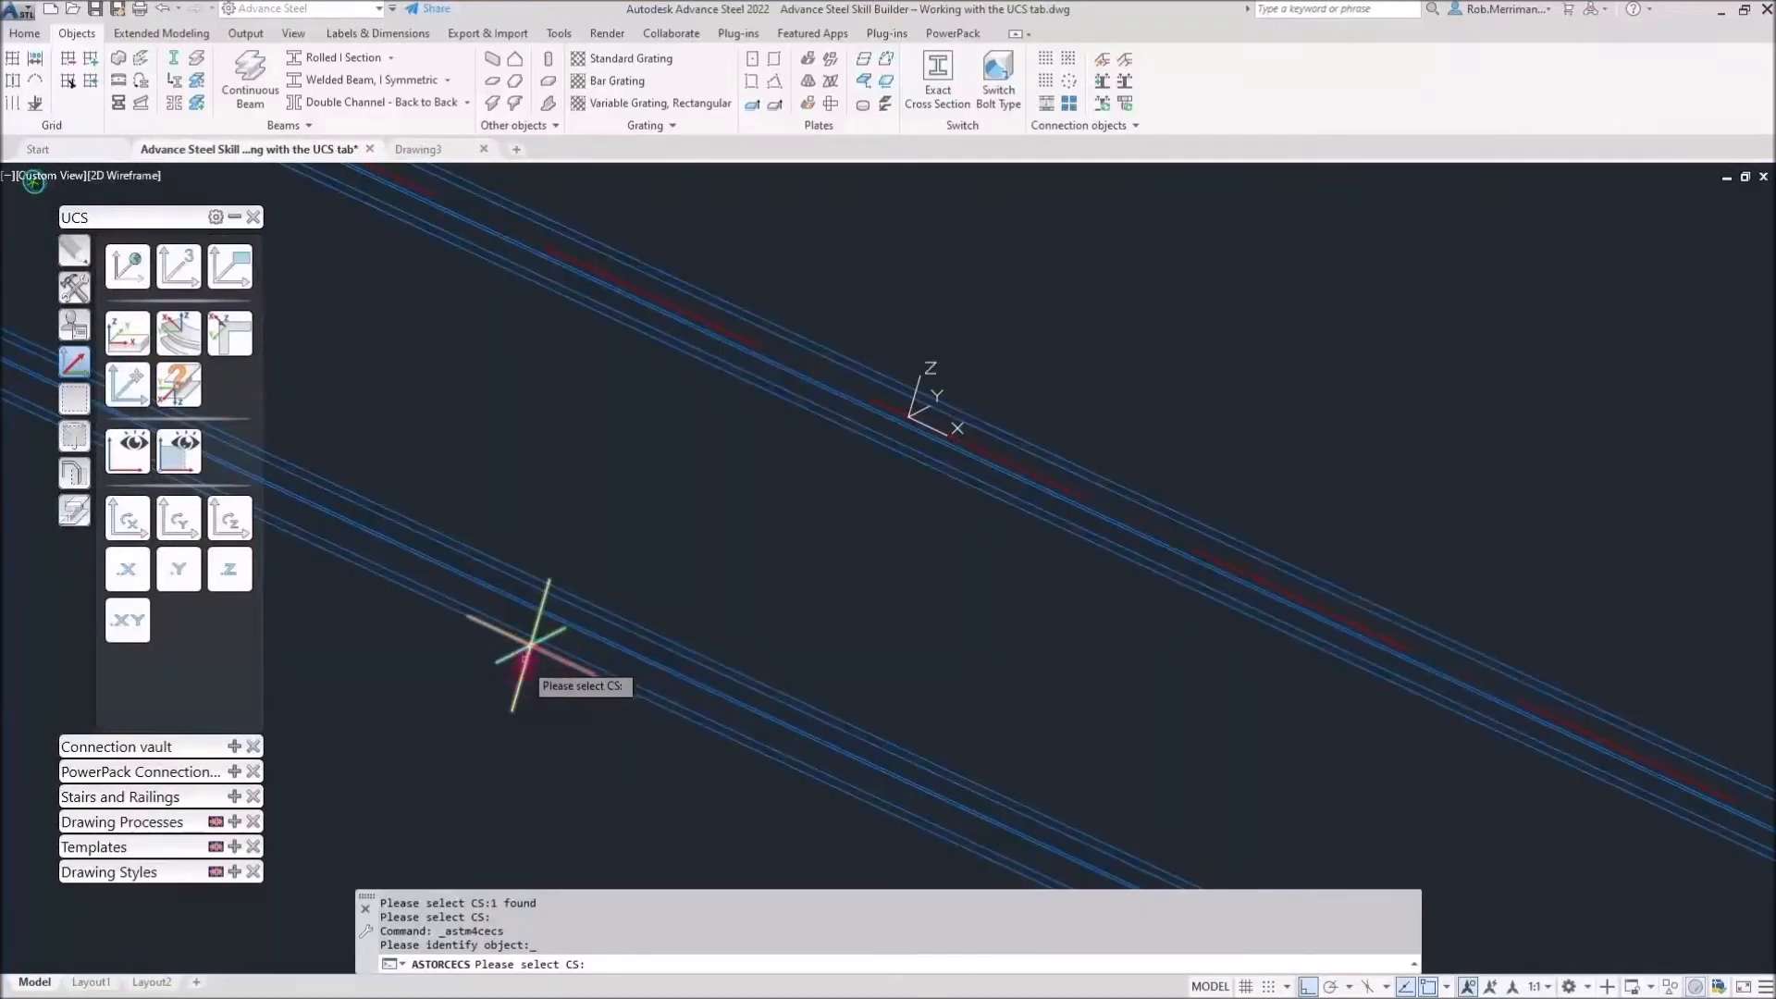
{"action": "left_click", "coordinate": [527, 727]}
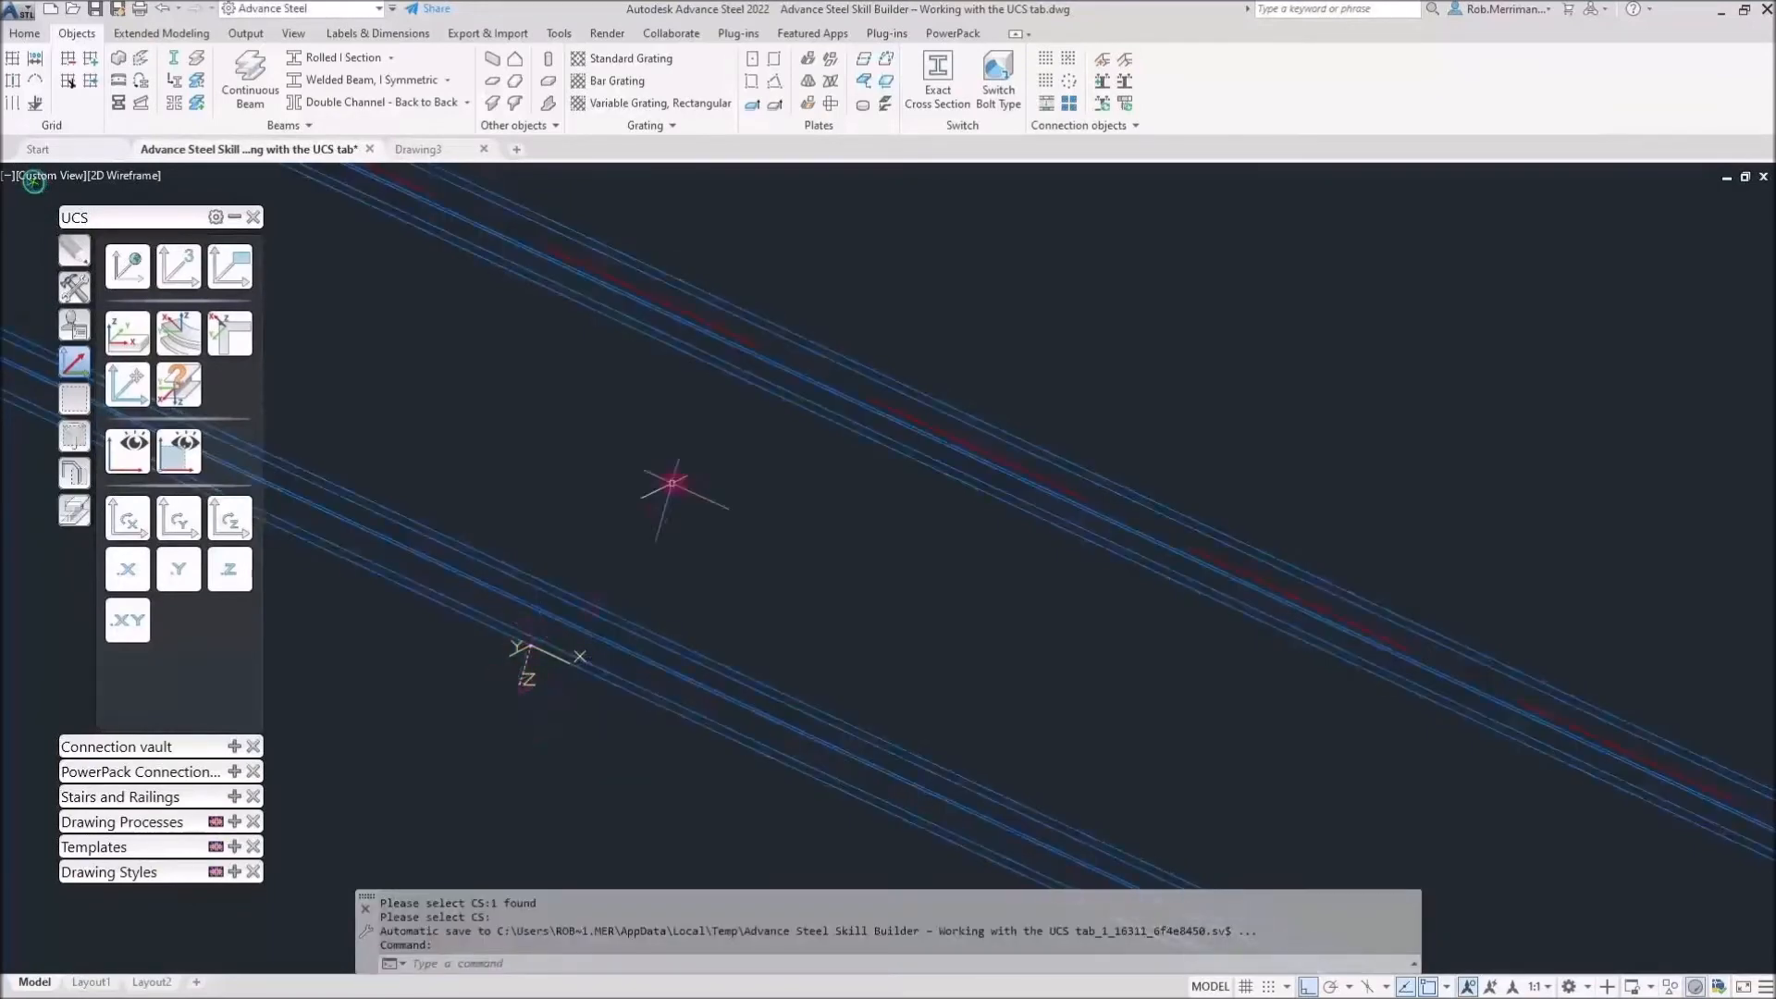
{"action": "scroll", "coordinate": [699, 460], "scroll_direction": "down", "scroll_amount": 8}
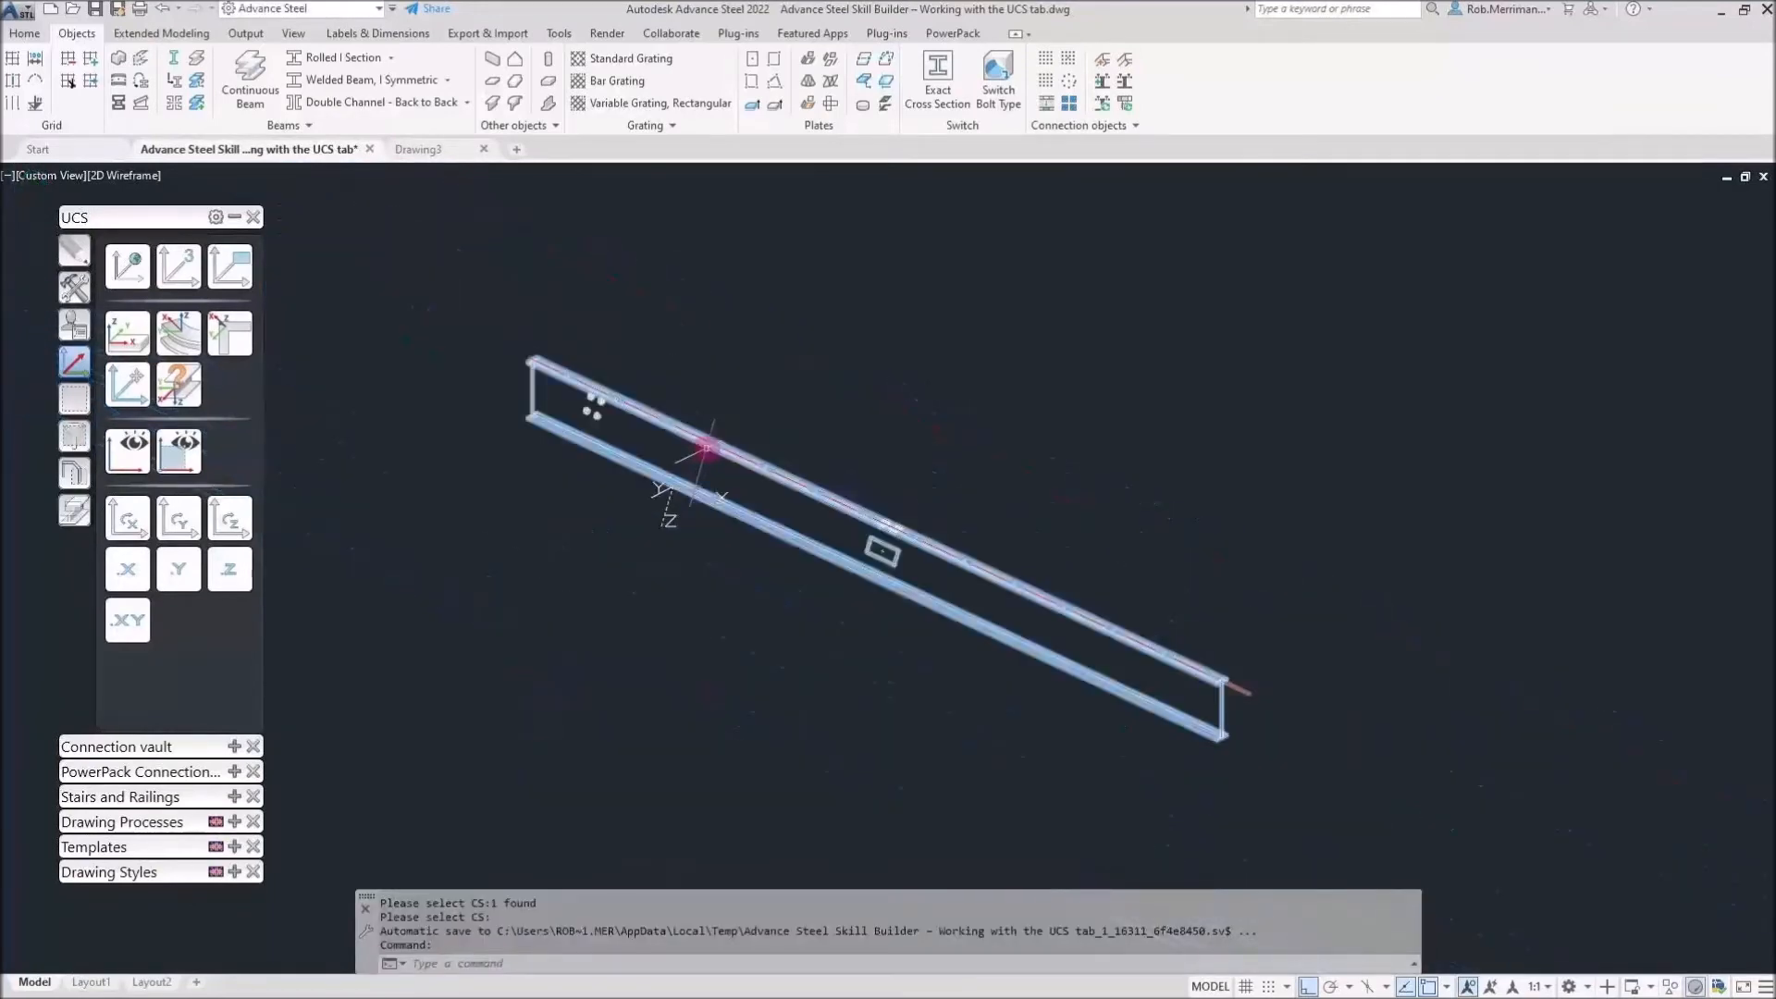
{"action": "left_click", "coordinate": [136, 343]}
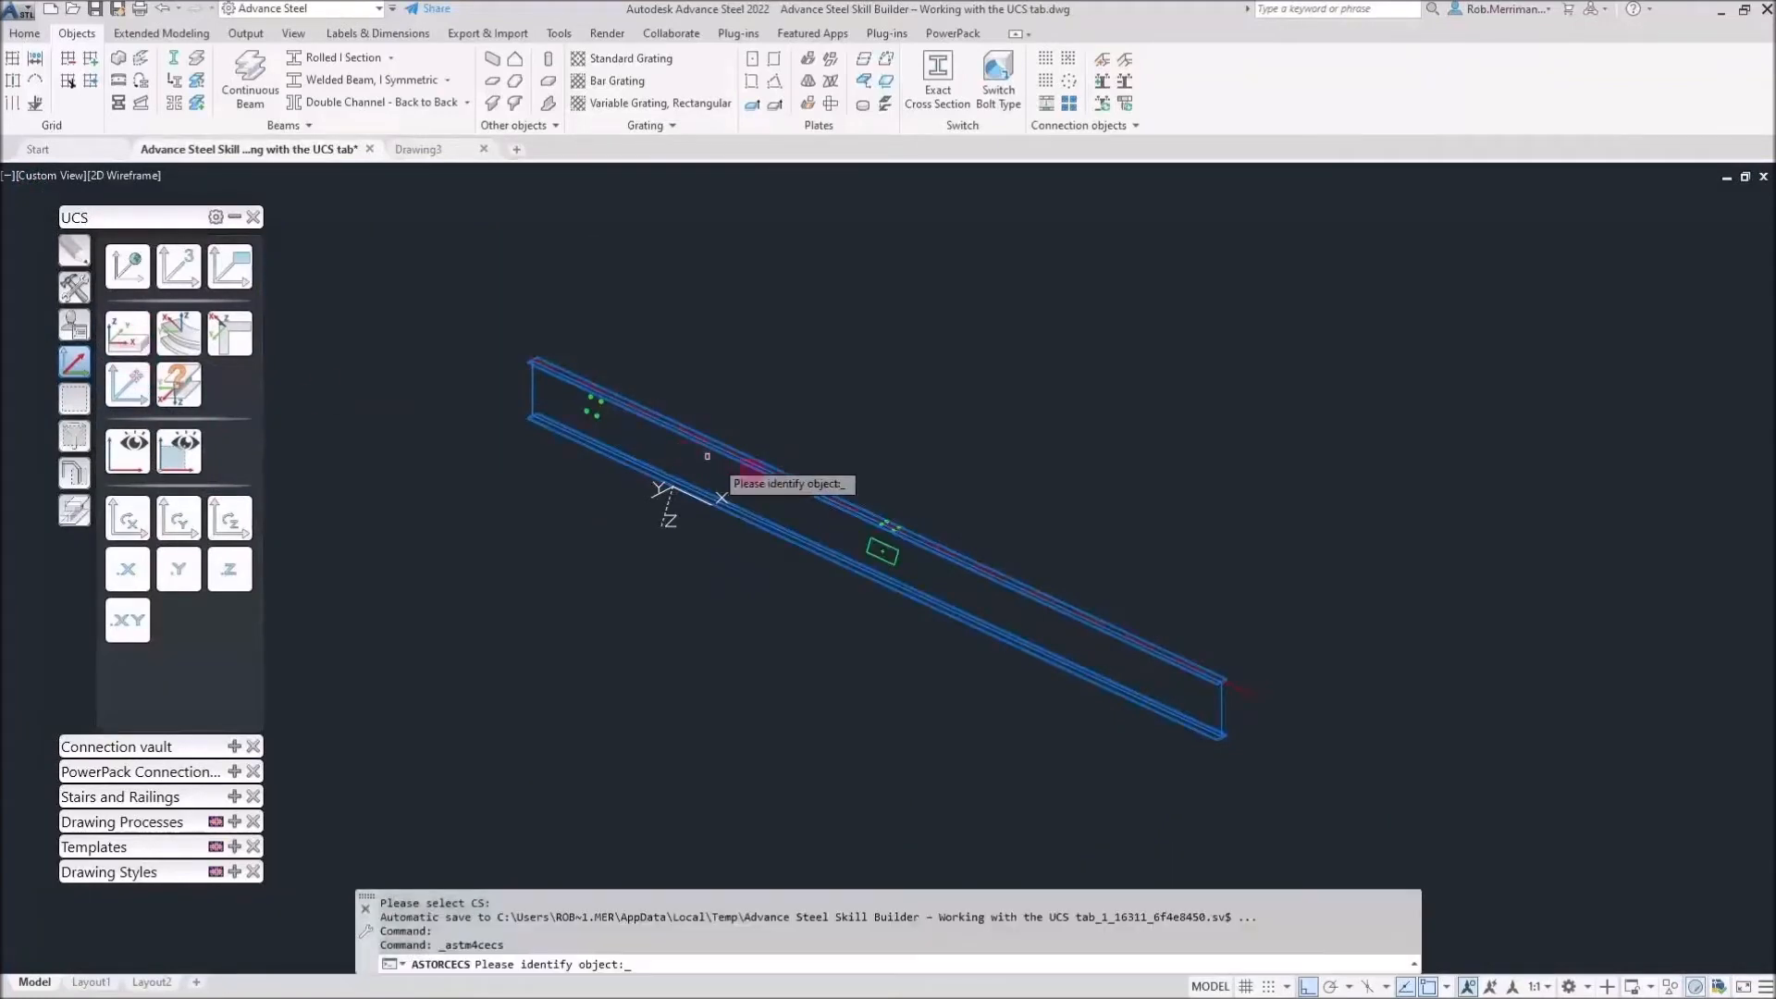
{"action": "left_click", "coordinate": [782, 481]}
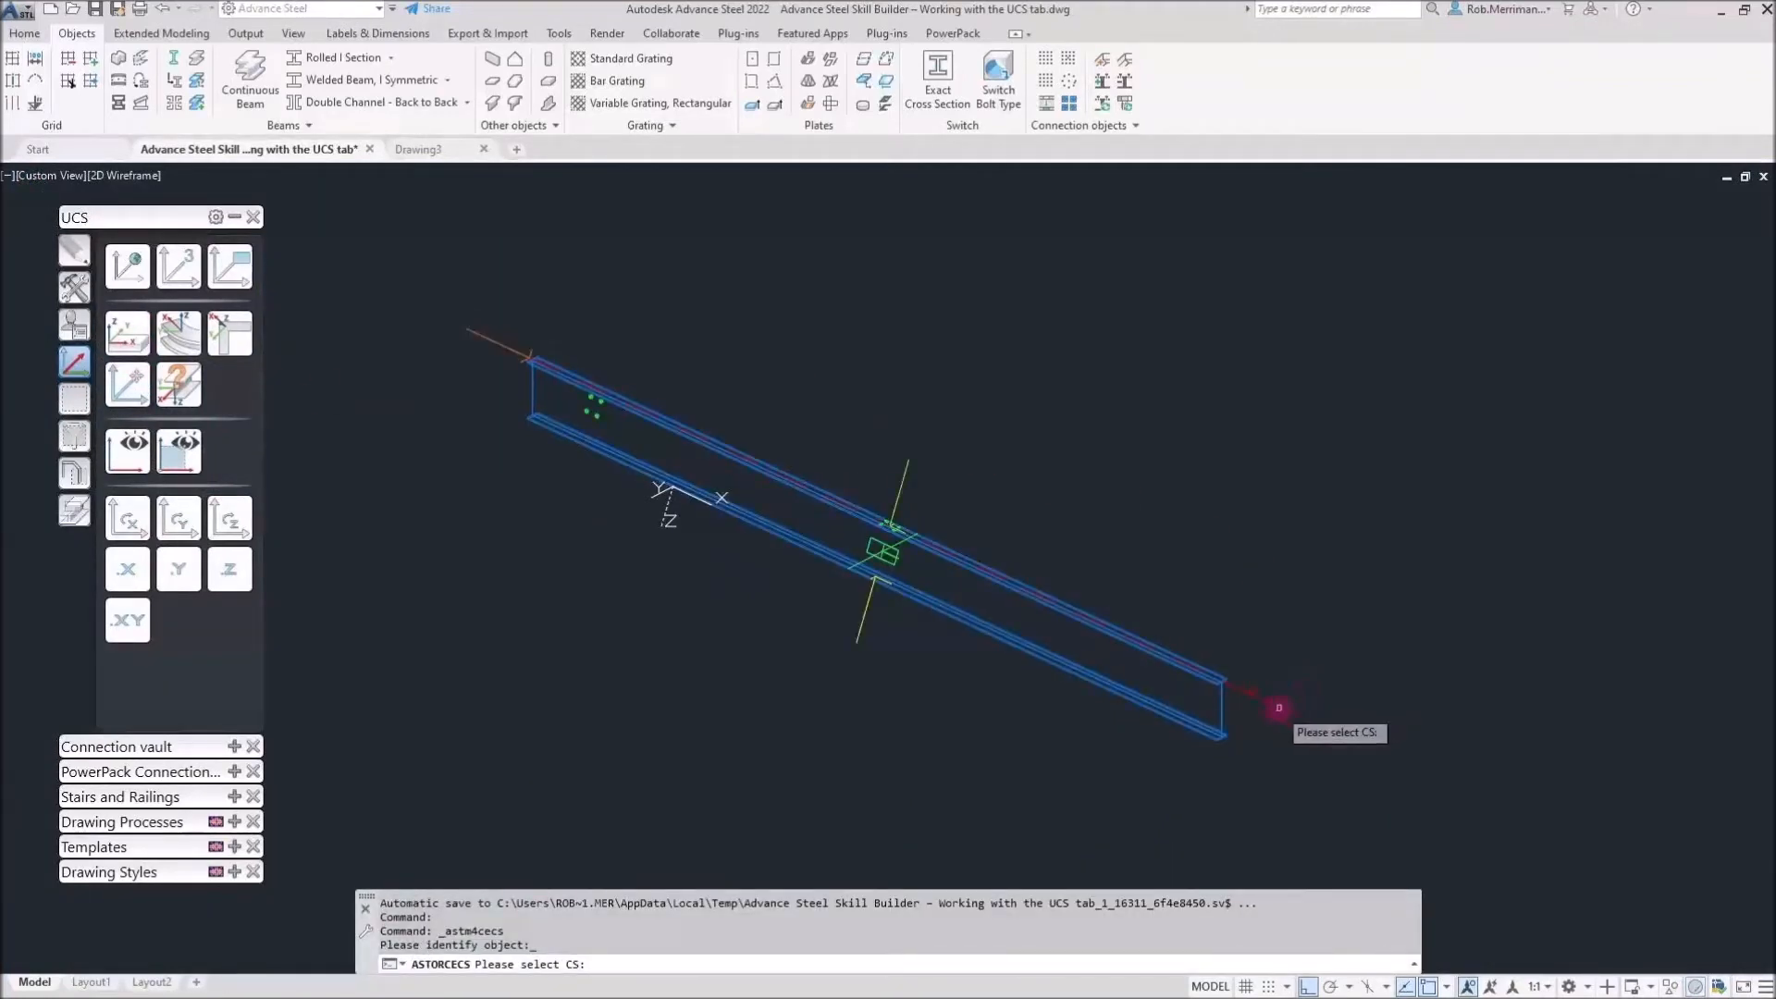
{"action": "left_click", "coordinate": [792, 446]}
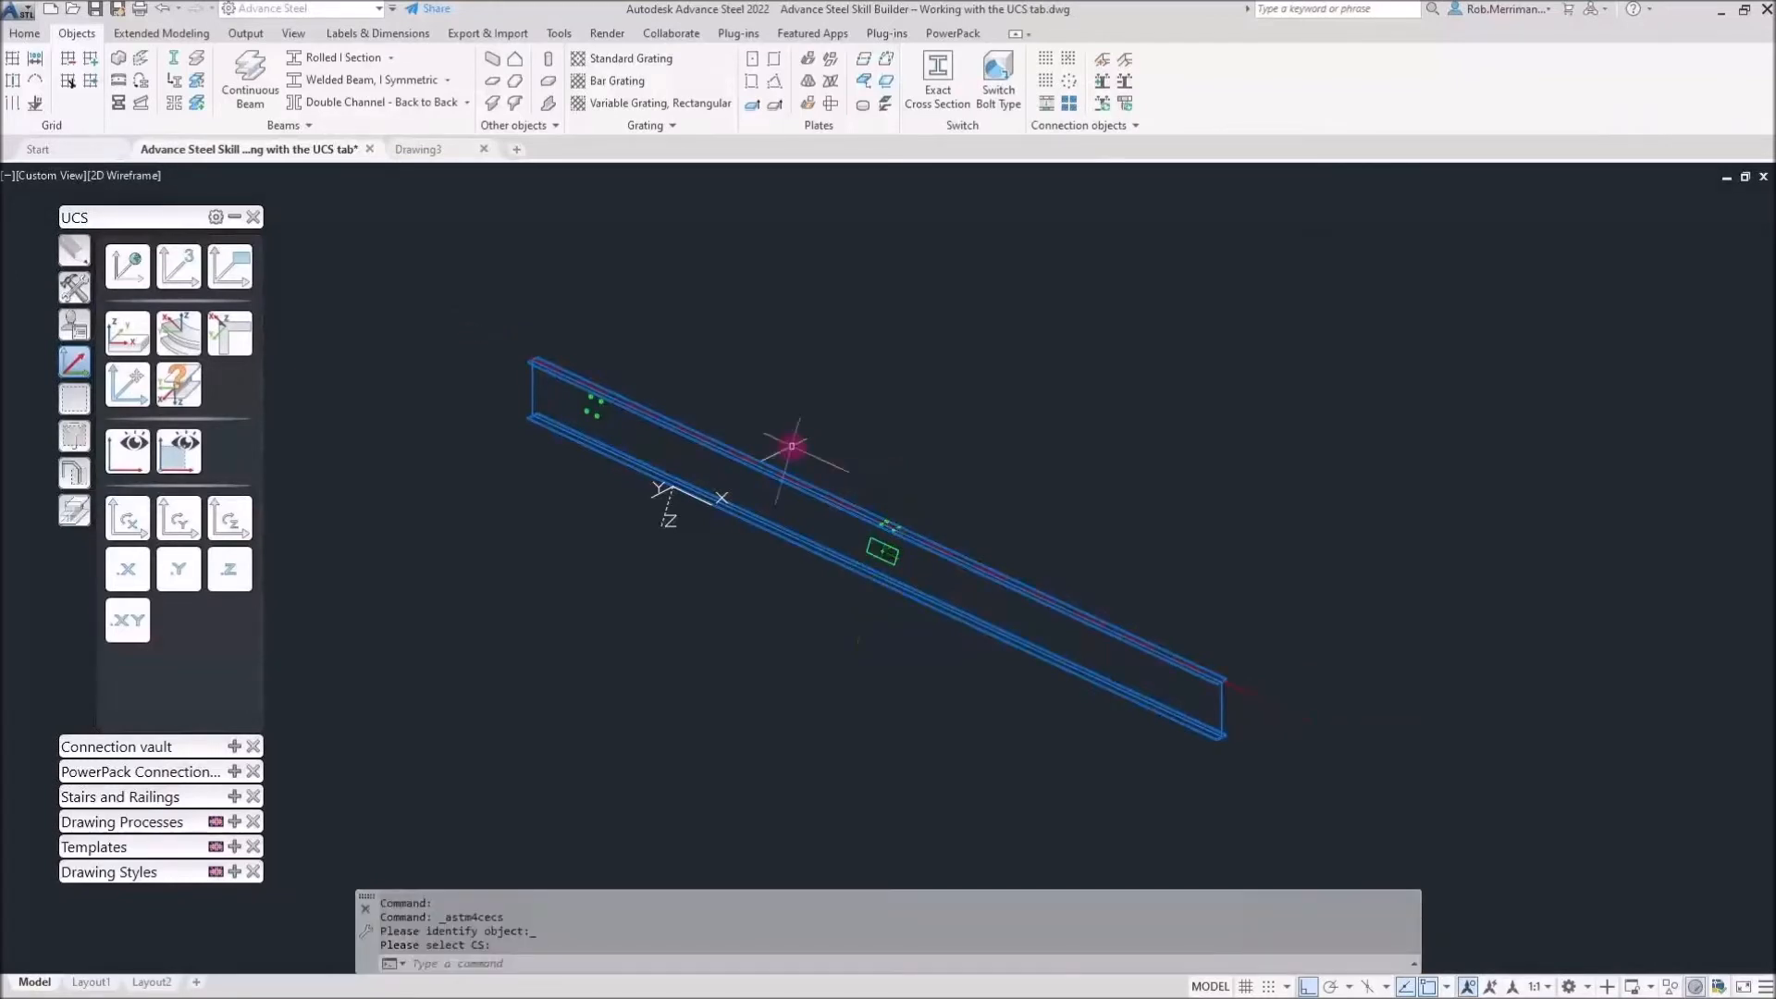
Set the viewport's visual style to Realistic
{"action": "left_click", "coordinate": [136, 182]}
{"action": "left_click", "coordinate": [136, 177]}
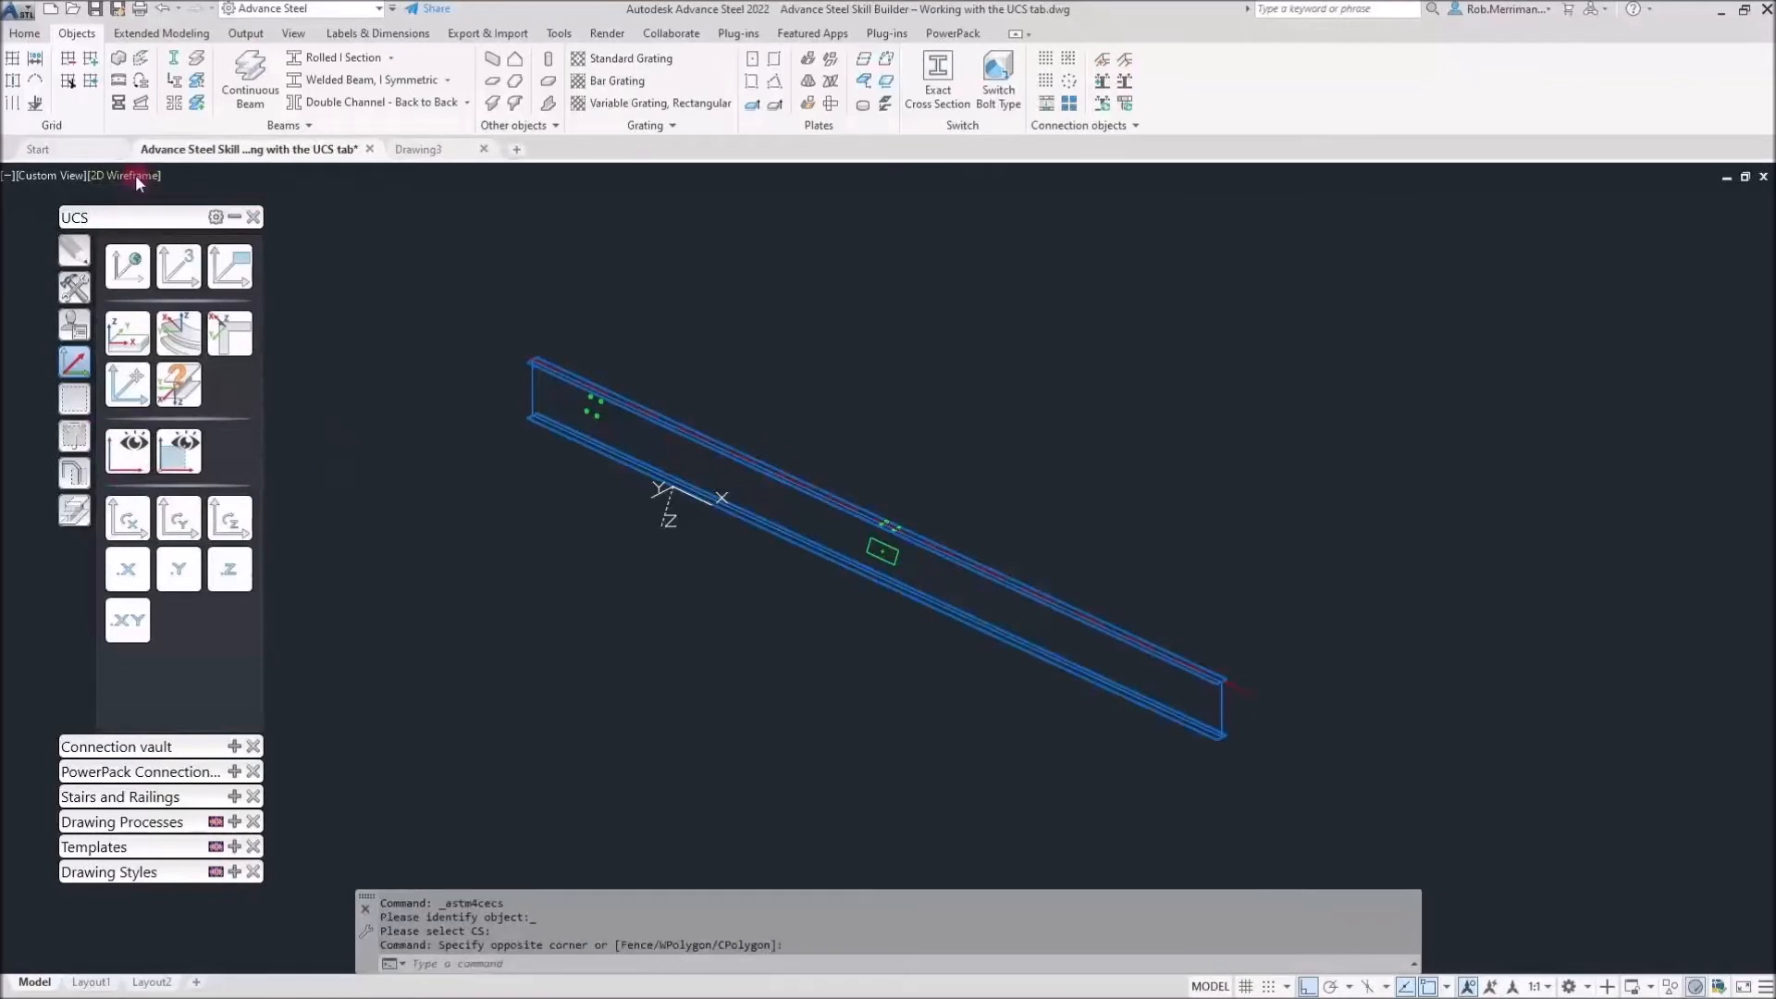
{"action": "left_click", "coordinate": [135, 174]}
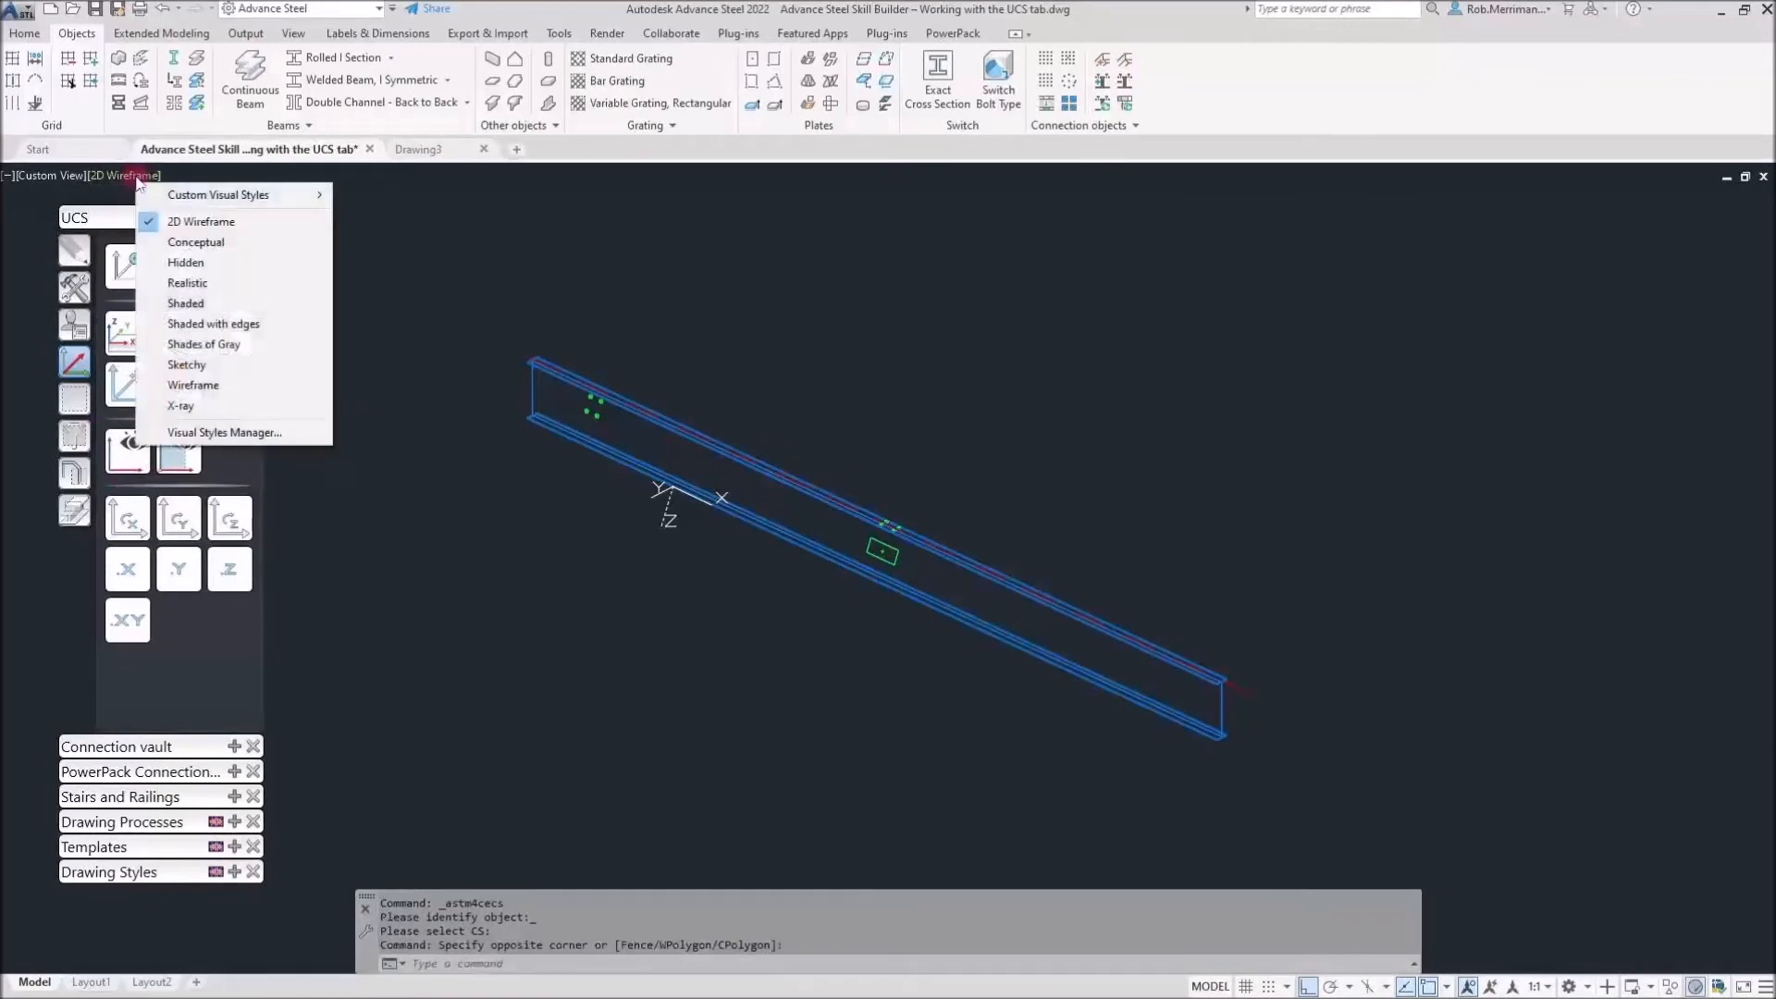
{"action": "left_click", "coordinate": [199, 282]}
{"action": "scroll", "coordinate": [812, 408], "scroll_direction": "down", "scroll_amount": 3}
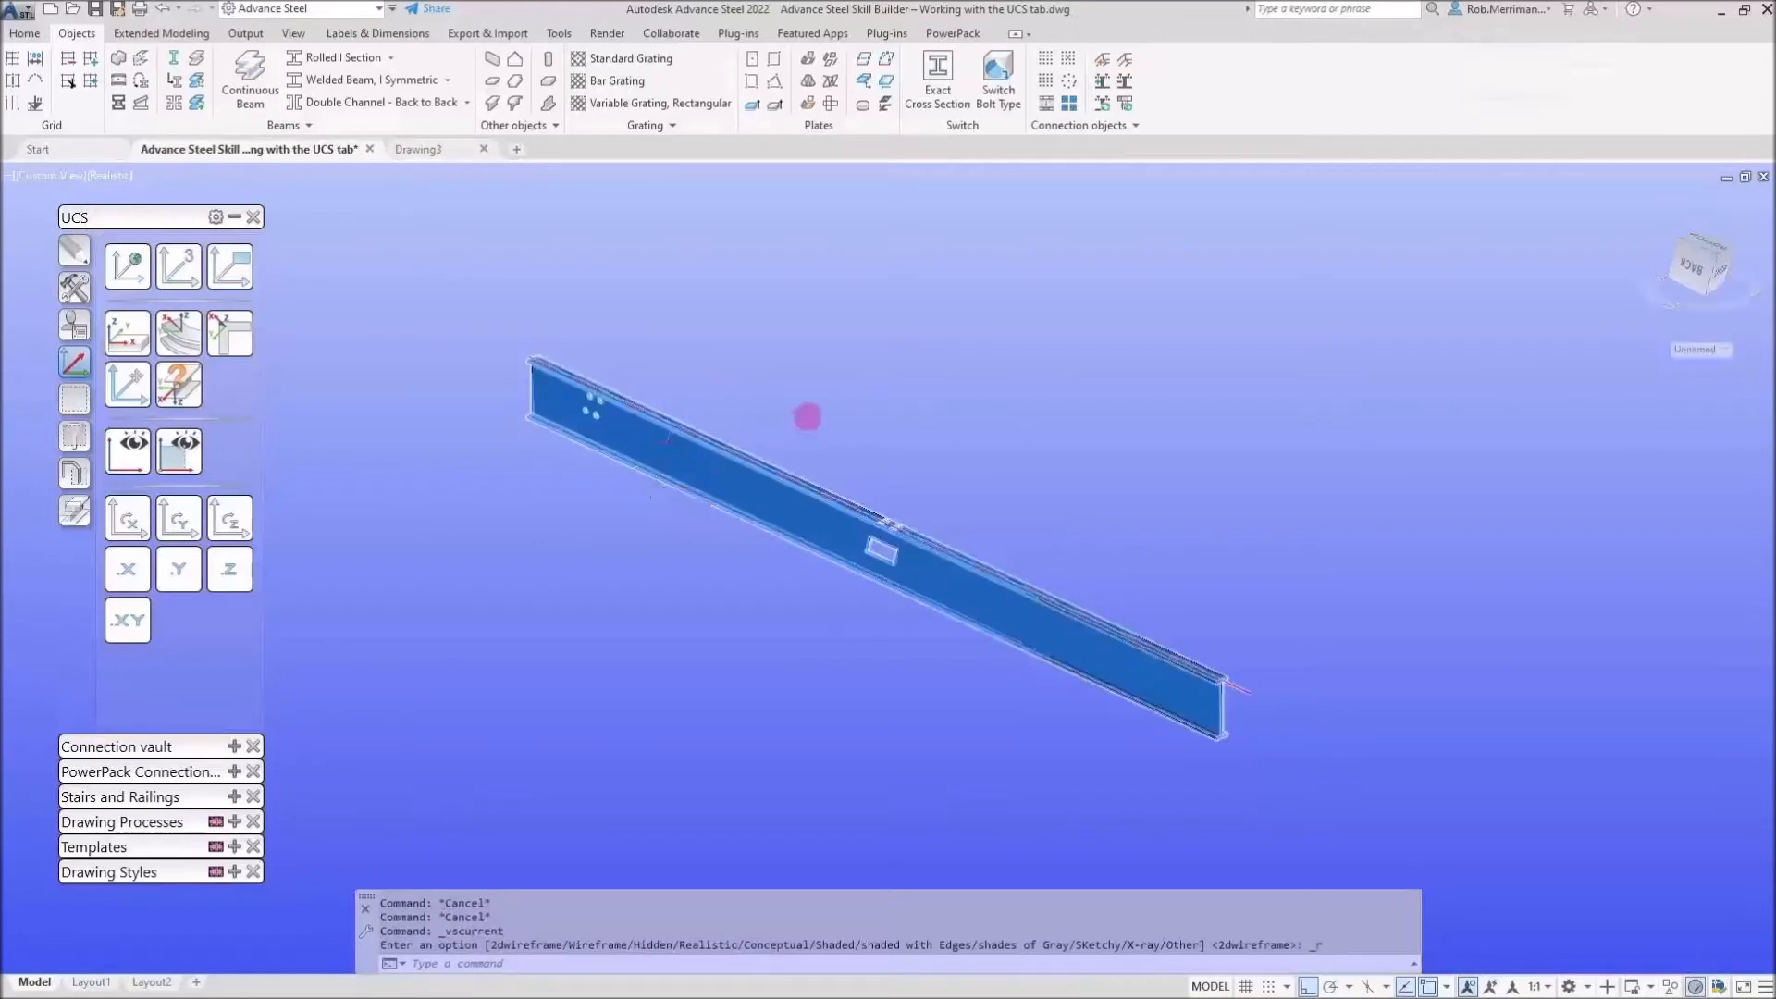
Show all objects of the steel frame model instead of only the isolated beam
{"action": "left_click", "coordinate": [75, 473]}
{"action": "left_click", "coordinate": [731, 496]}
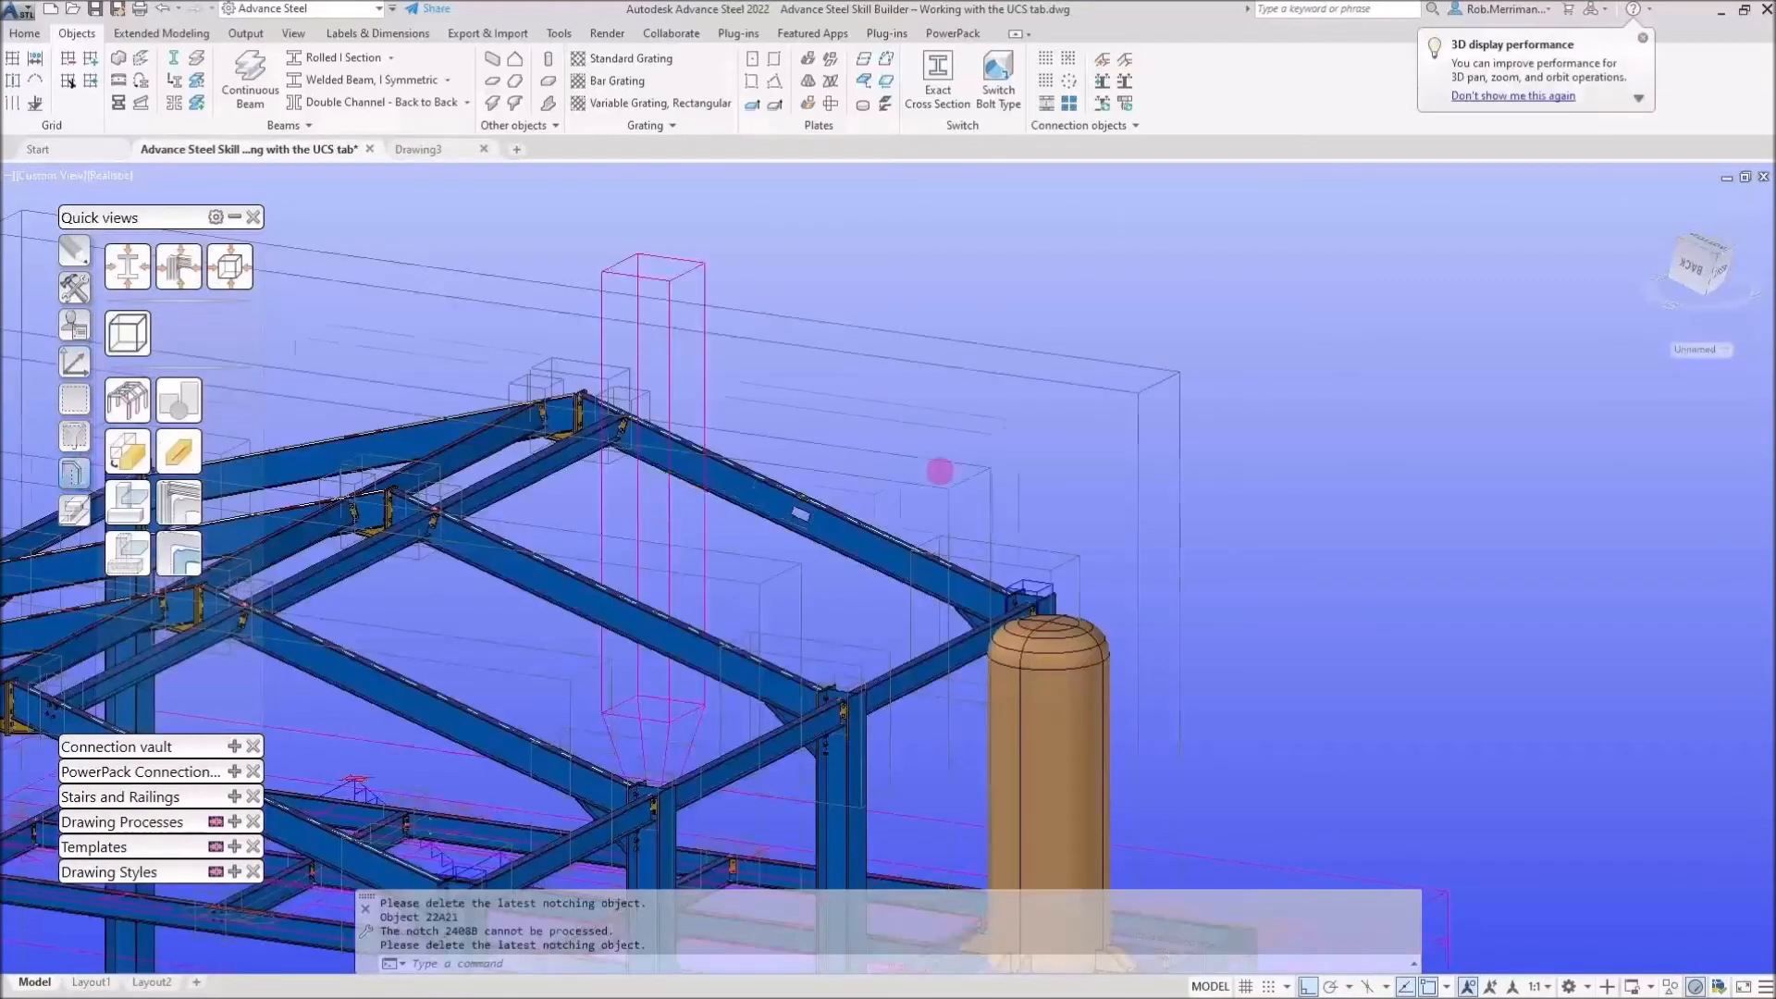
{"action": "scroll", "coordinate": [940, 470], "scroll_direction": "down", "scroll_amount": 5}
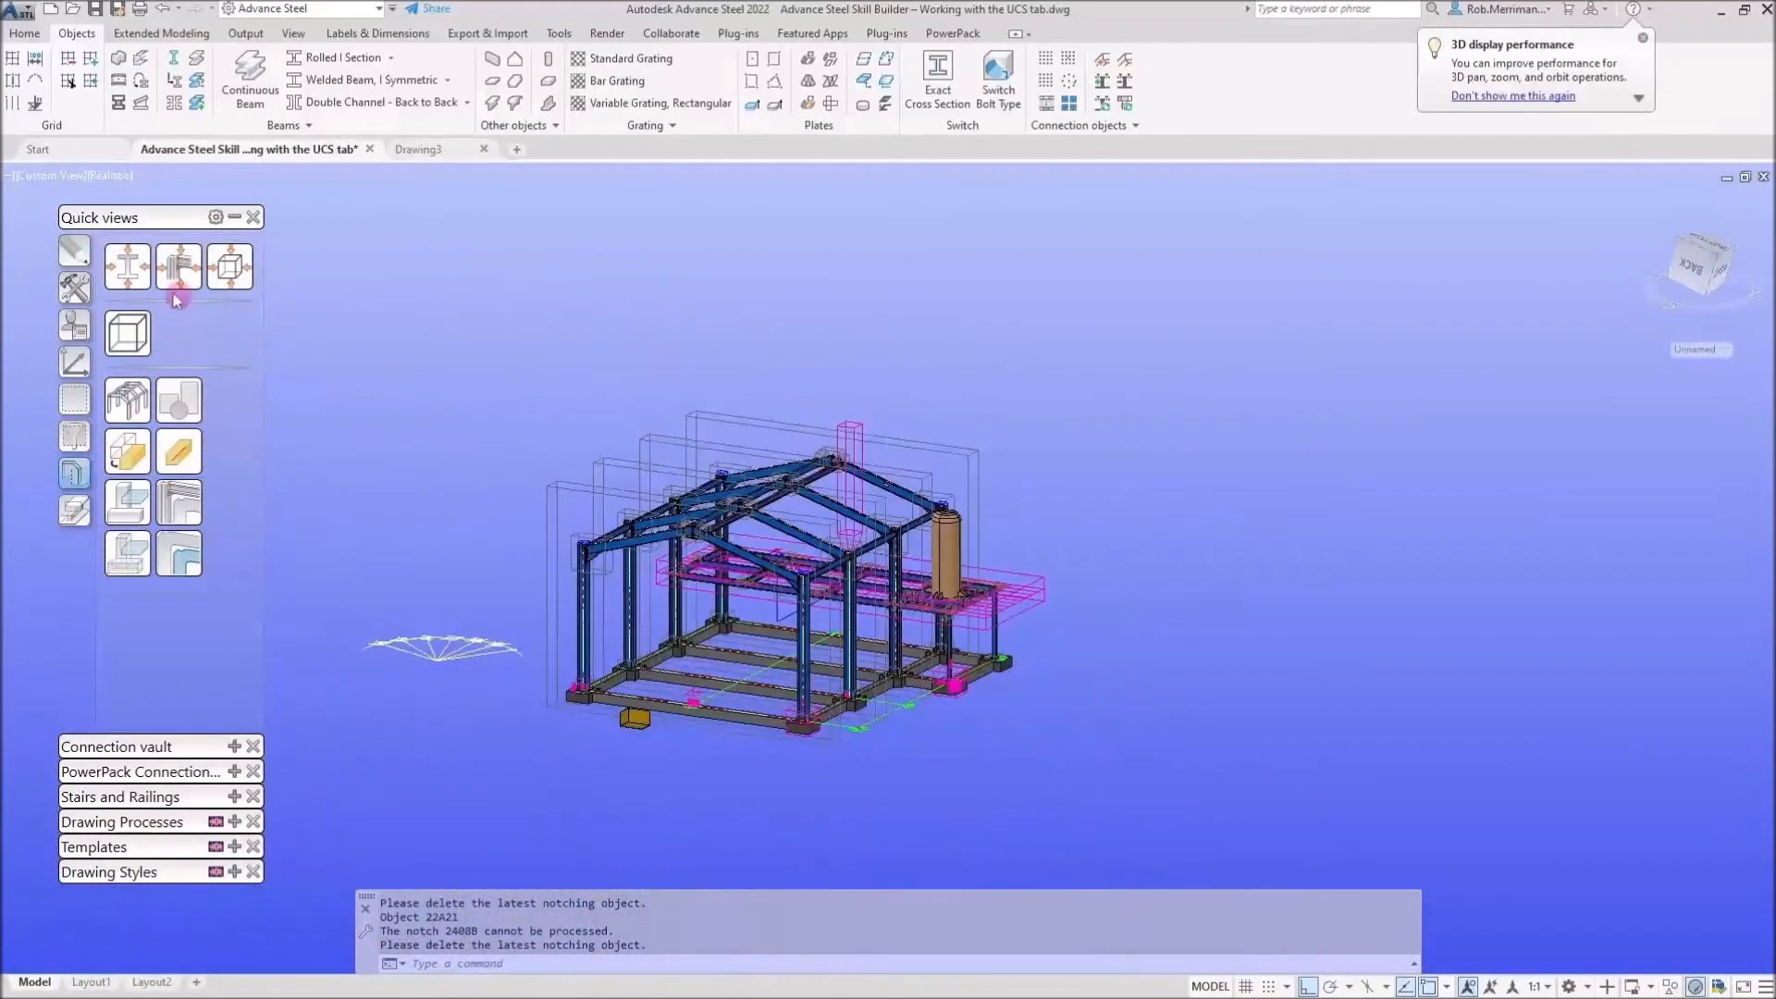
Reset the coordinate system to the World UCS
{"action": "left_click", "coordinate": [75, 361]}
{"action": "left_click", "coordinate": [127, 268]}
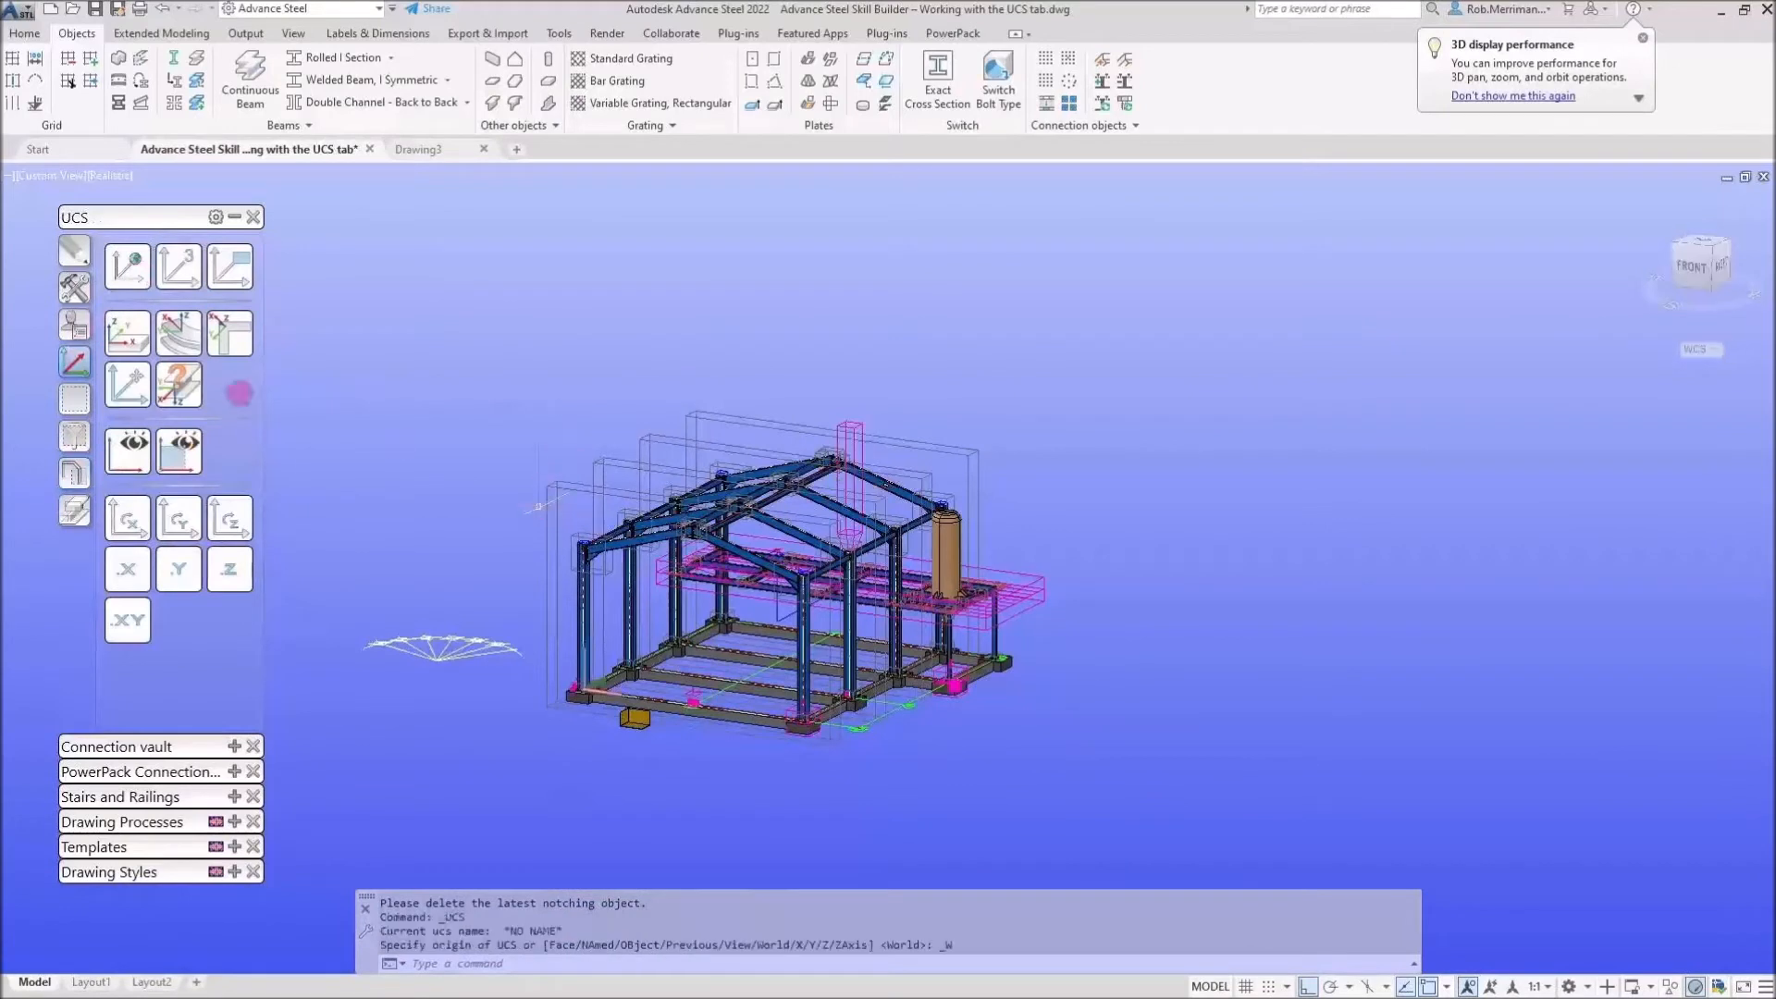
{"action": "left_click", "coordinate": [130, 270]}
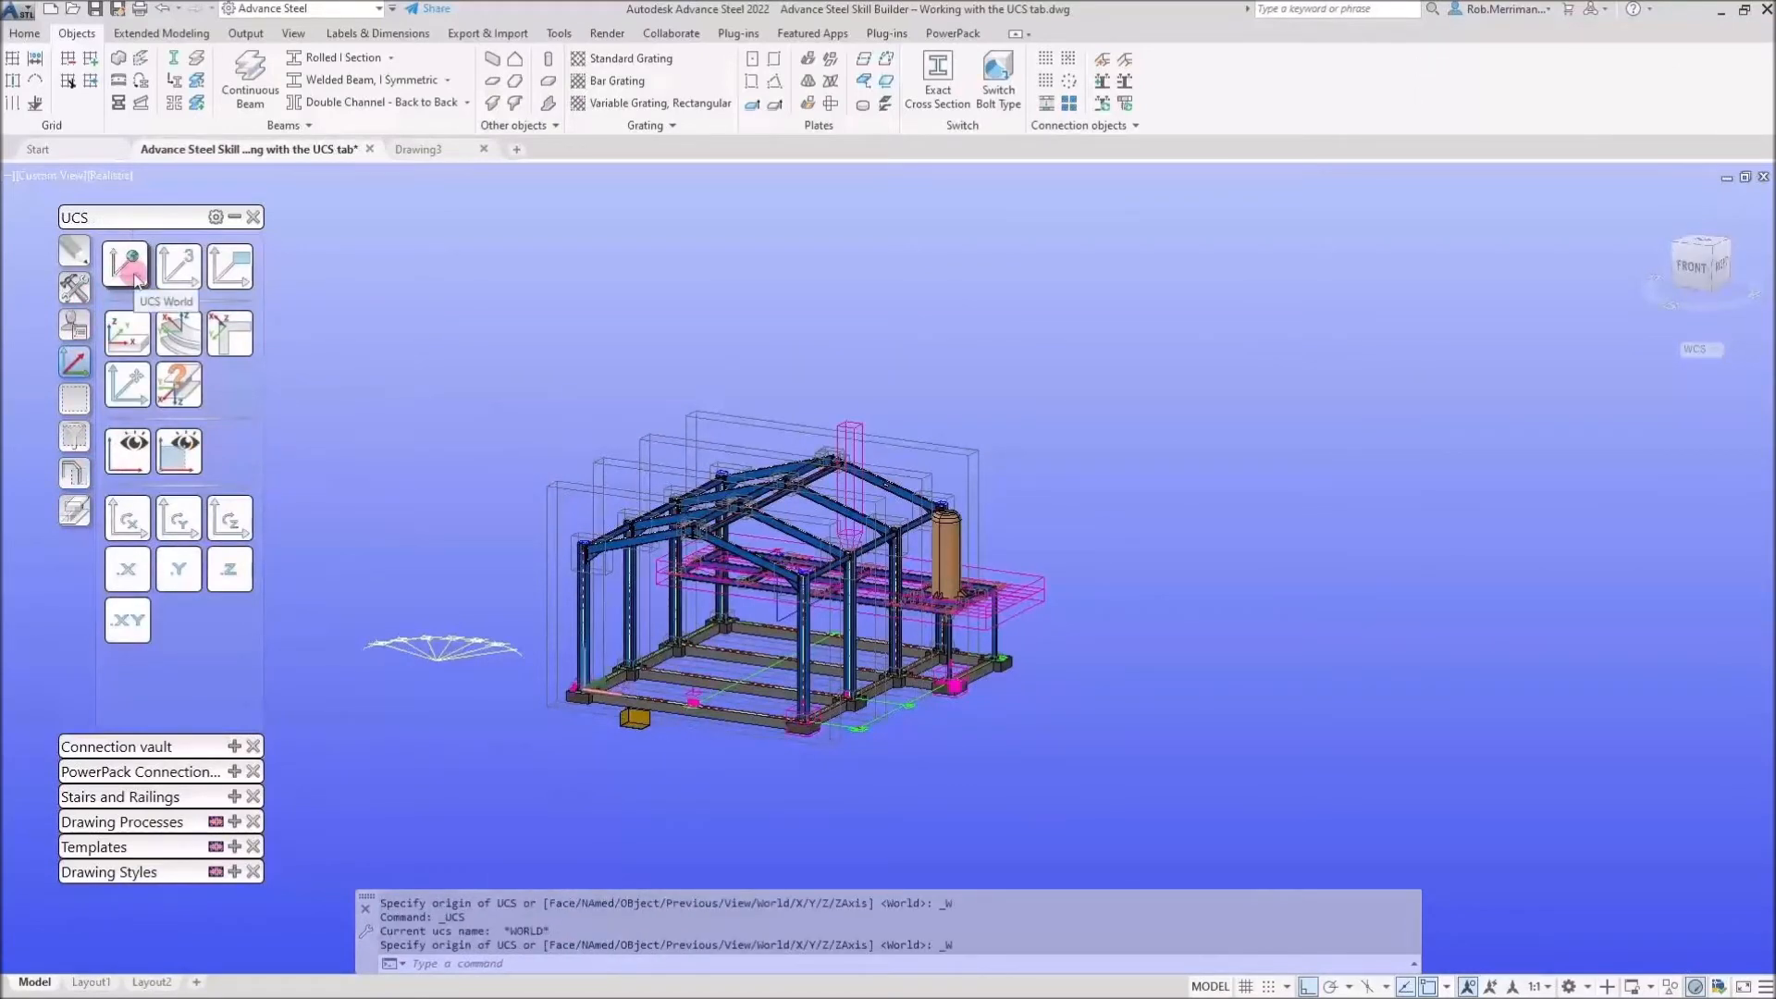
Create an irregular ten-vertex polygonal plate on the World XY plane beside the frame's foundations, turning Ortho off for the last vertices, and close its properties
{"action": "left_click", "coordinate": [774, 100]}
{"action": "left_click", "coordinate": [778, 86]}
{"action": "scroll", "coordinate": [950, 756], "scroll_direction": "up", "scroll_amount": 3}
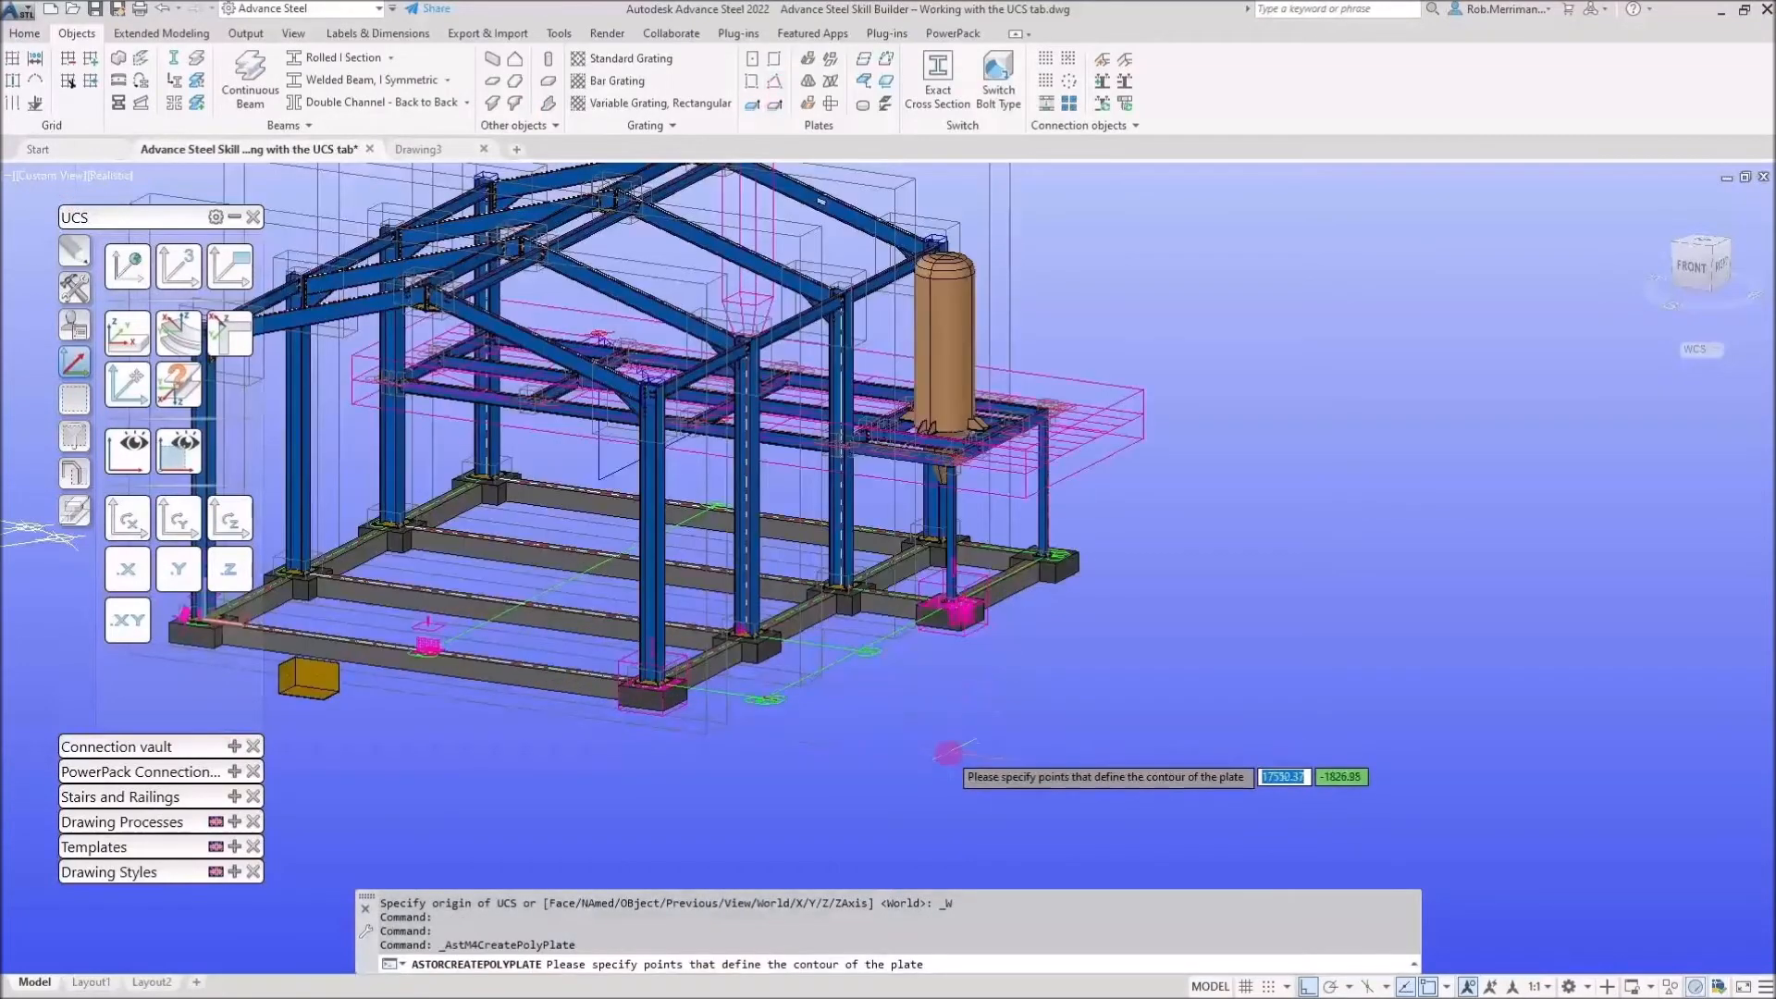
{"action": "left_click", "coordinate": [957, 727]}
{"action": "scroll", "coordinate": [962, 707], "scroll_direction": "up", "scroll_amount": 4}
{"action": "left_click", "coordinate": [1004, 723]}
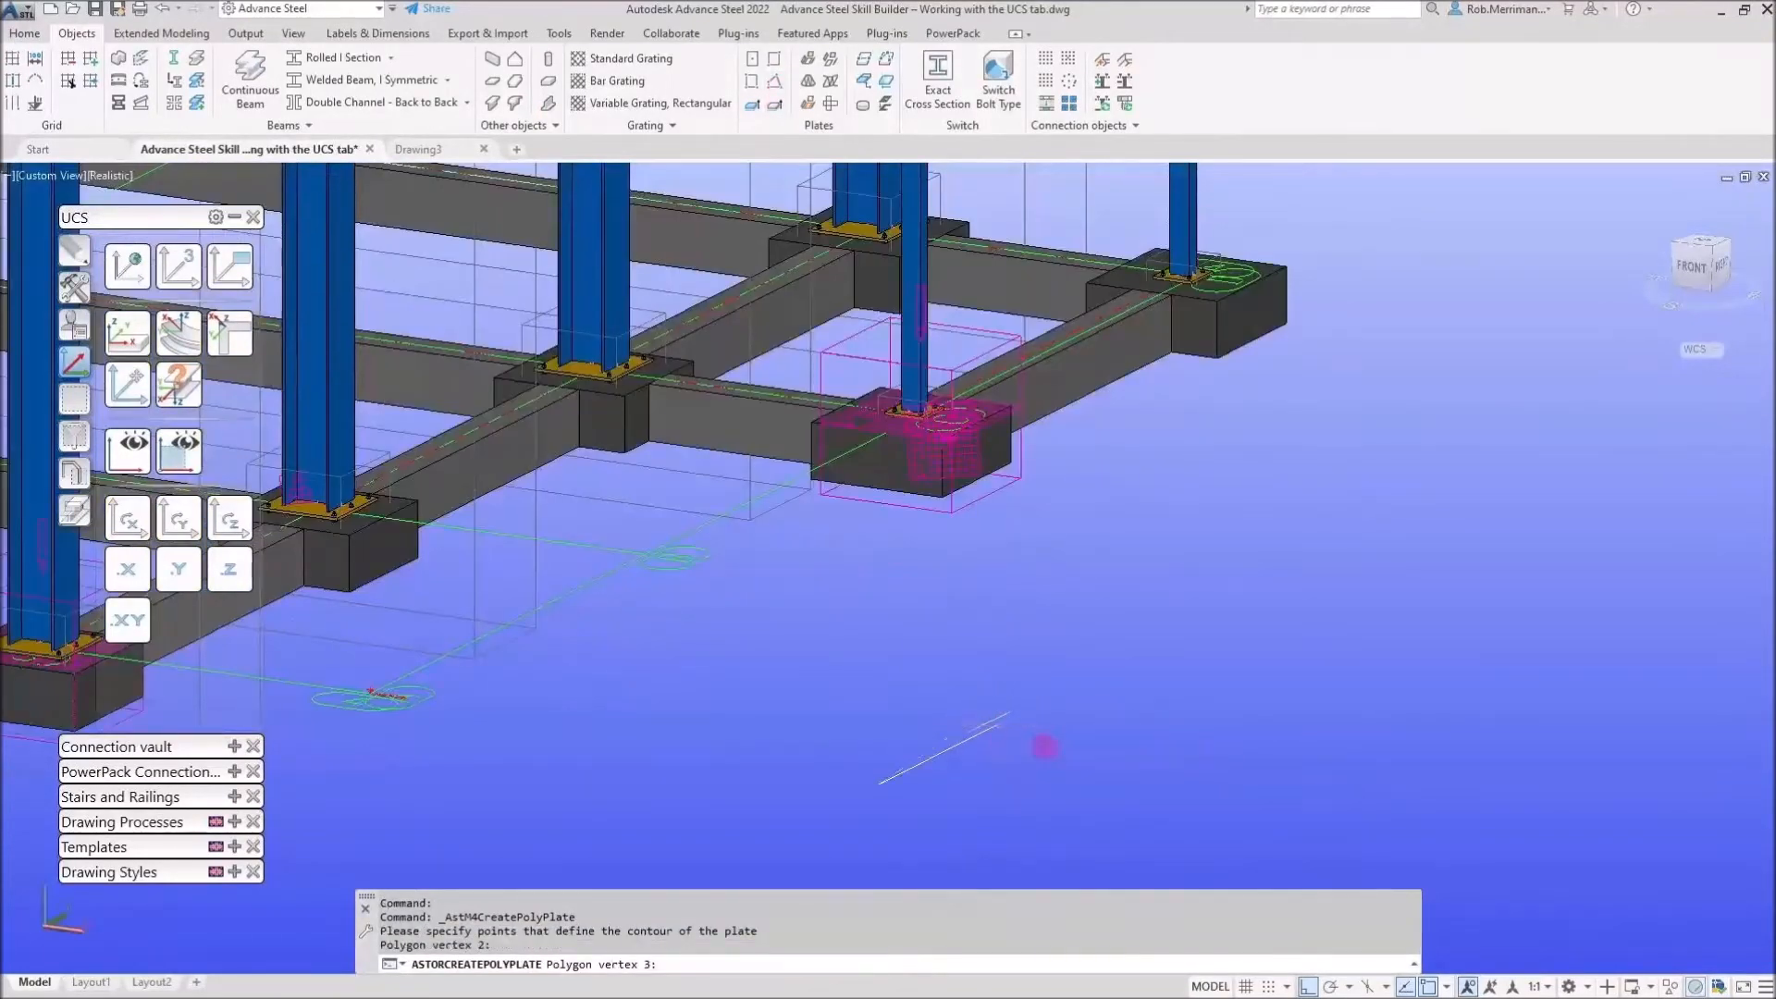
{"action": "left_click", "coordinate": [1071, 730]}
{"action": "left_click", "coordinate": [1128, 703]}
{"action": "left_click", "coordinate": [1191, 712]}
{"action": "left_click", "coordinate": [1105, 754]}
{"action": "left_click", "coordinate": [1196, 767]}
{"action": "key", "text": "F8"}
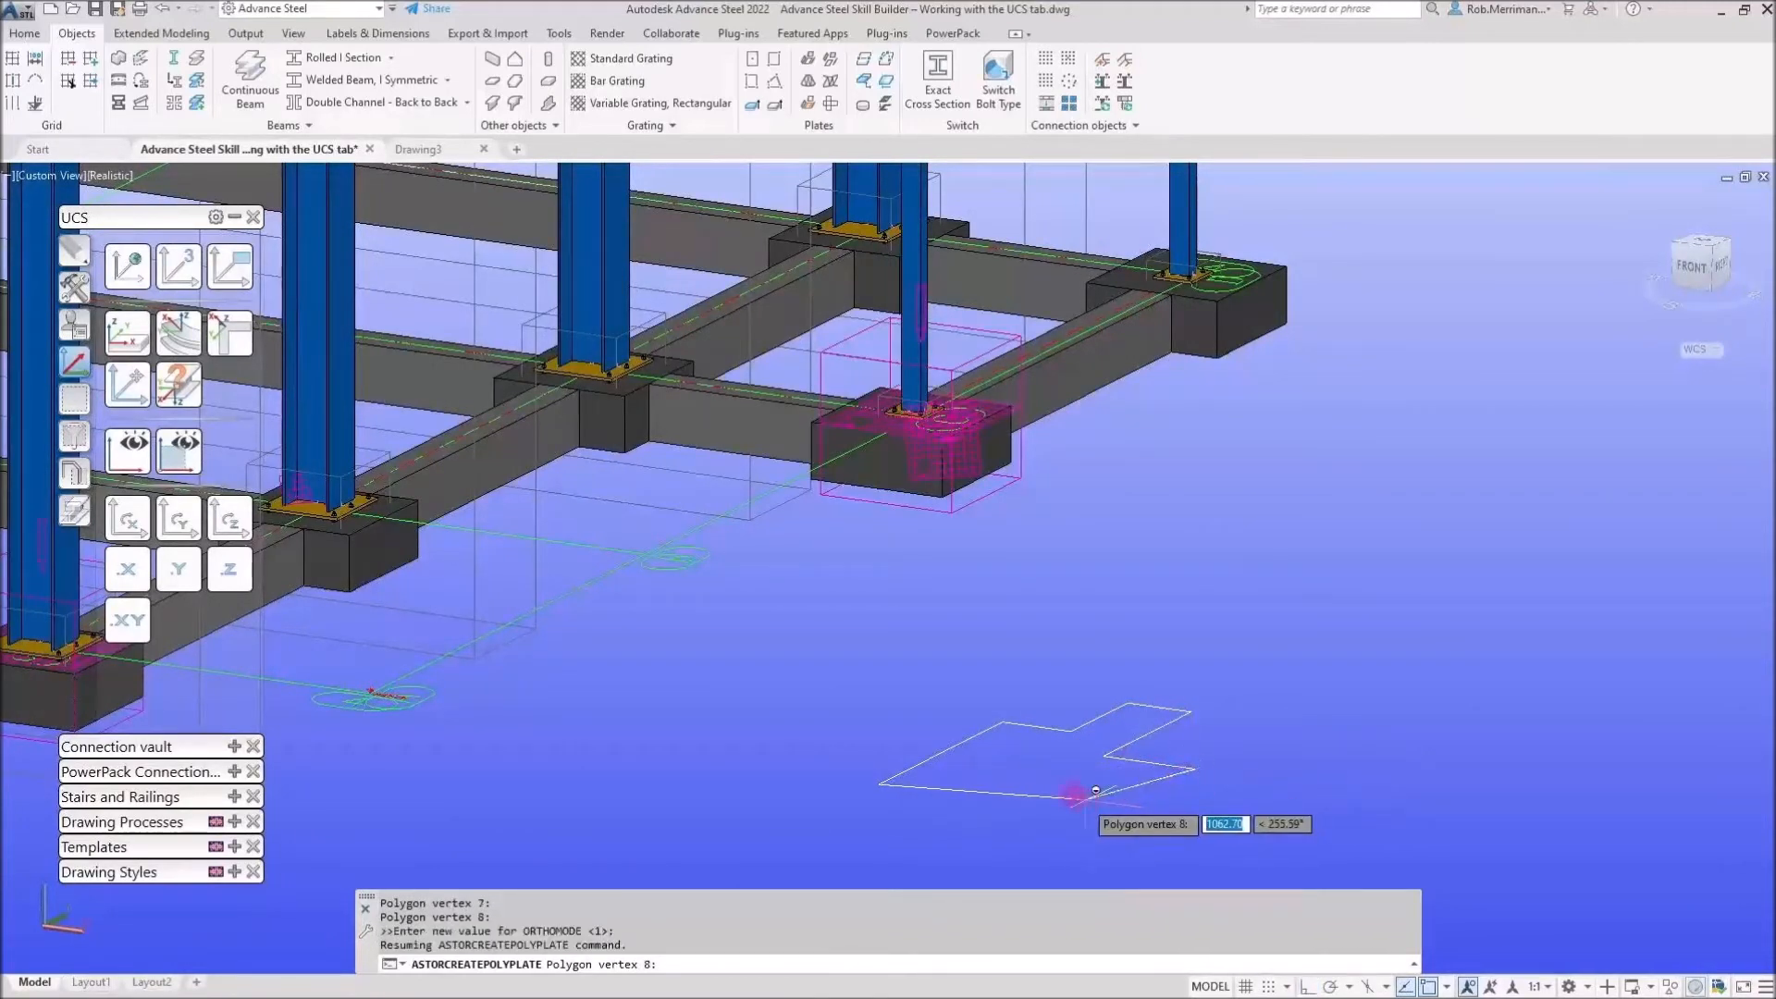
{"action": "left_click", "coordinate": [1073, 787]}
{"action": "left_click", "coordinate": [1001, 785]}
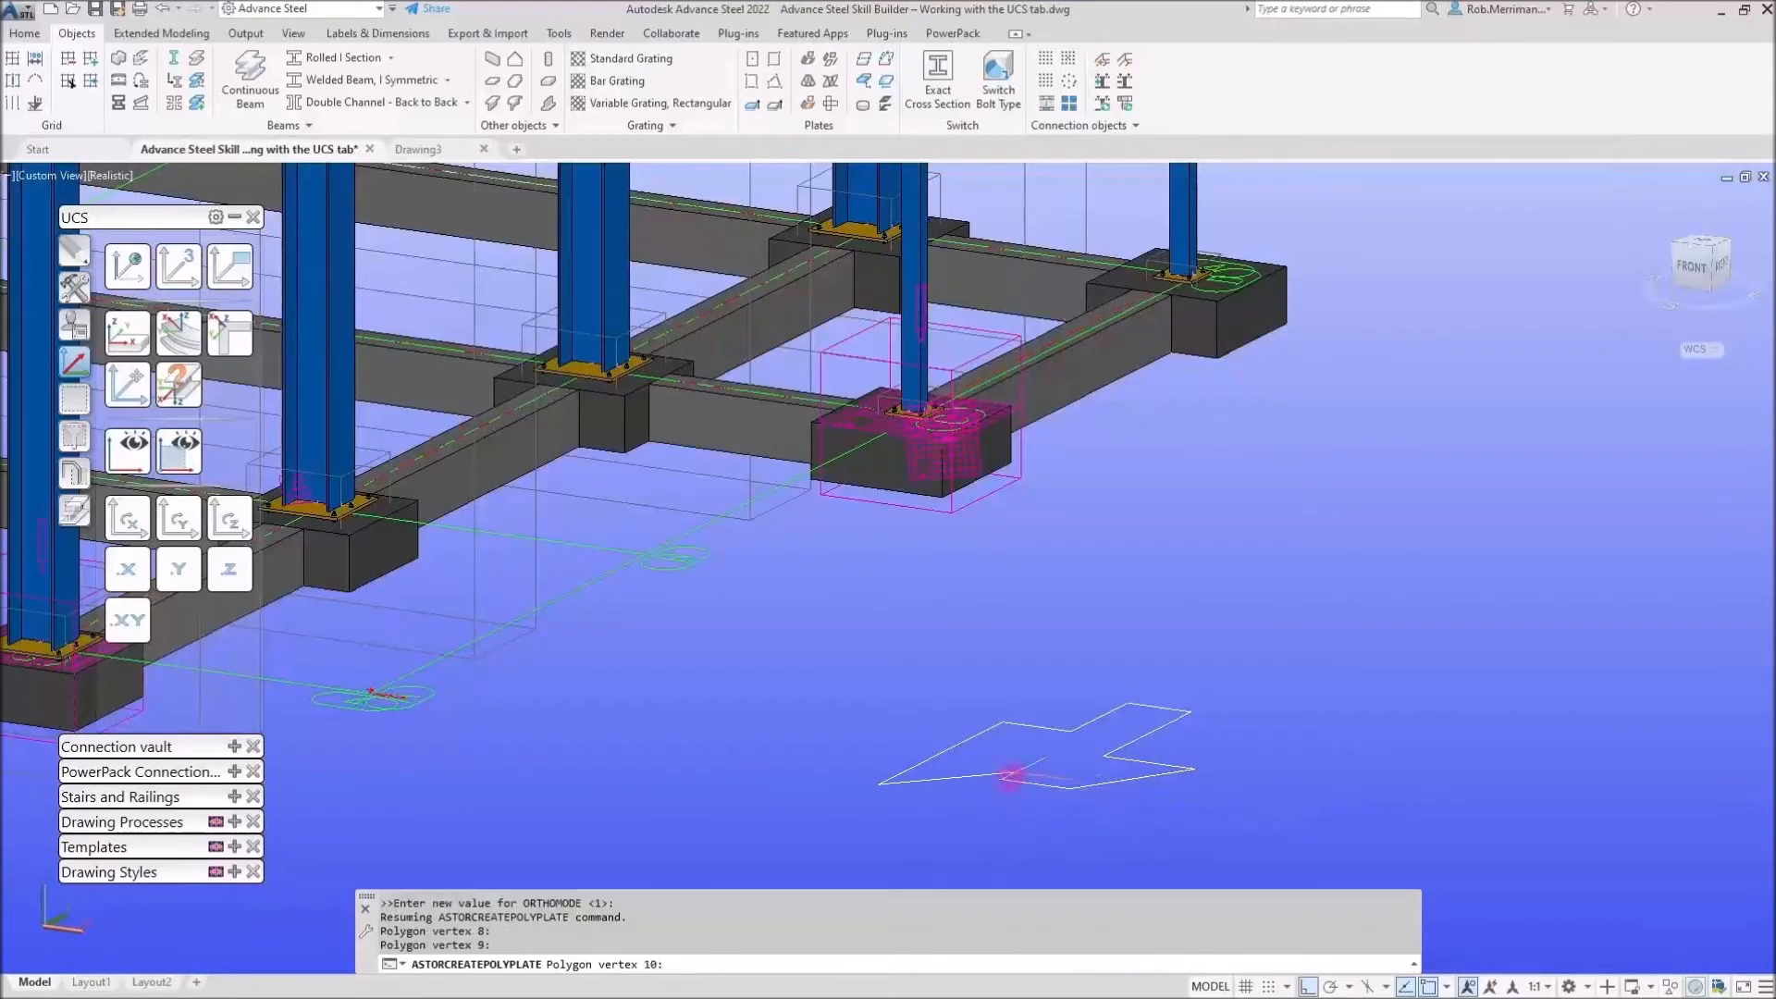
{"action": "left_click", "coordinate": [897, 835]}
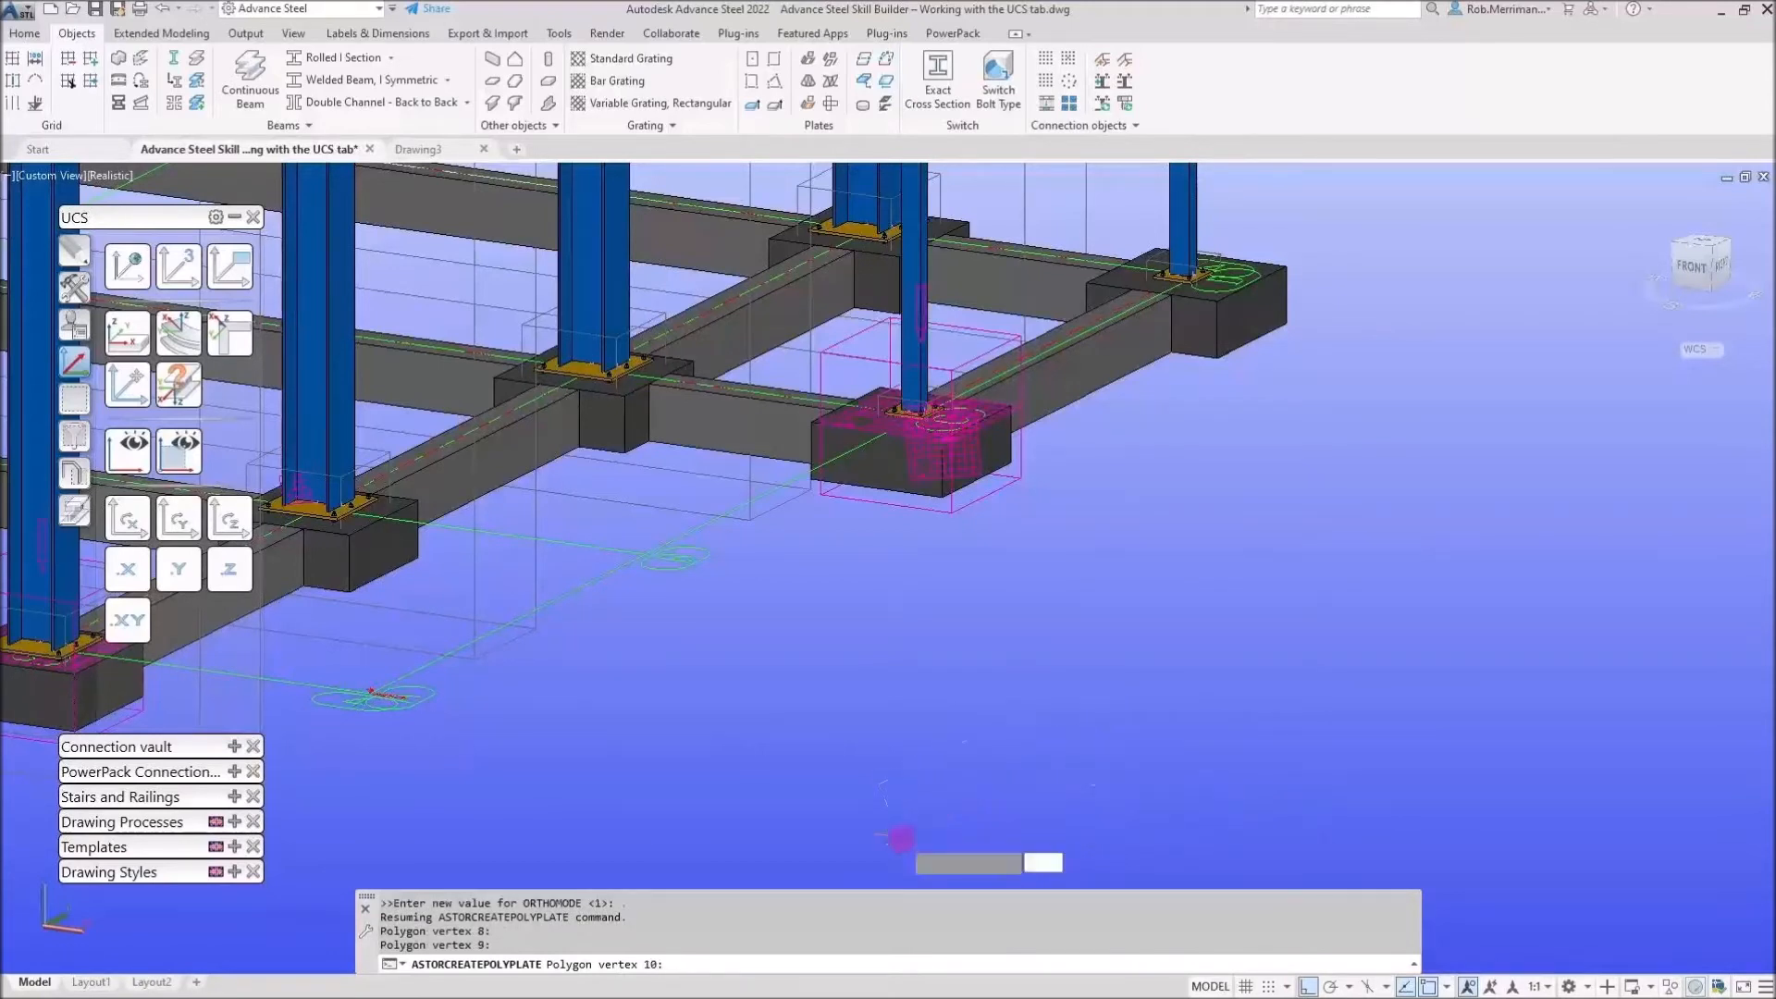
{"action": "key", "text": "Return"}
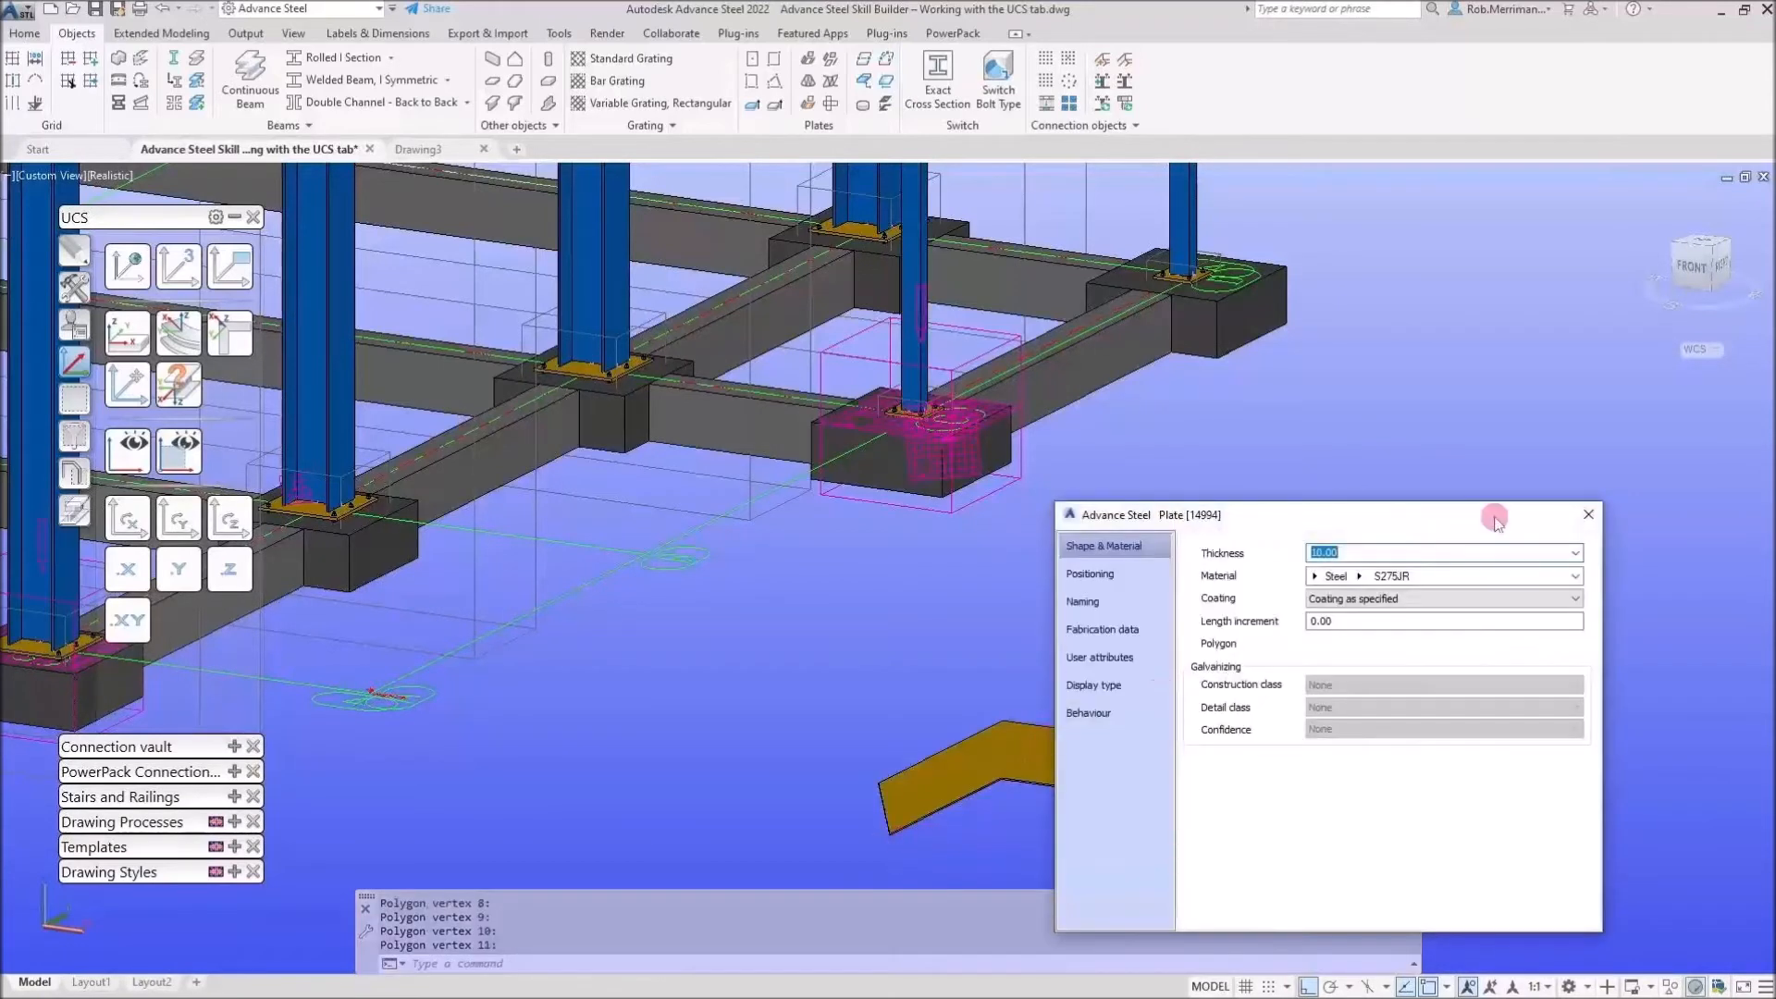
{"action": "left_click", "coordinate": [1587, 518]}
Set the UCS to the object coordinate system at the open front corner of the plate box's bottom plate, with Z pointing up
{"action": "scroll", "coordinate": [1471, 556], "scroll_direction": "down", "scroll_amount": 4}
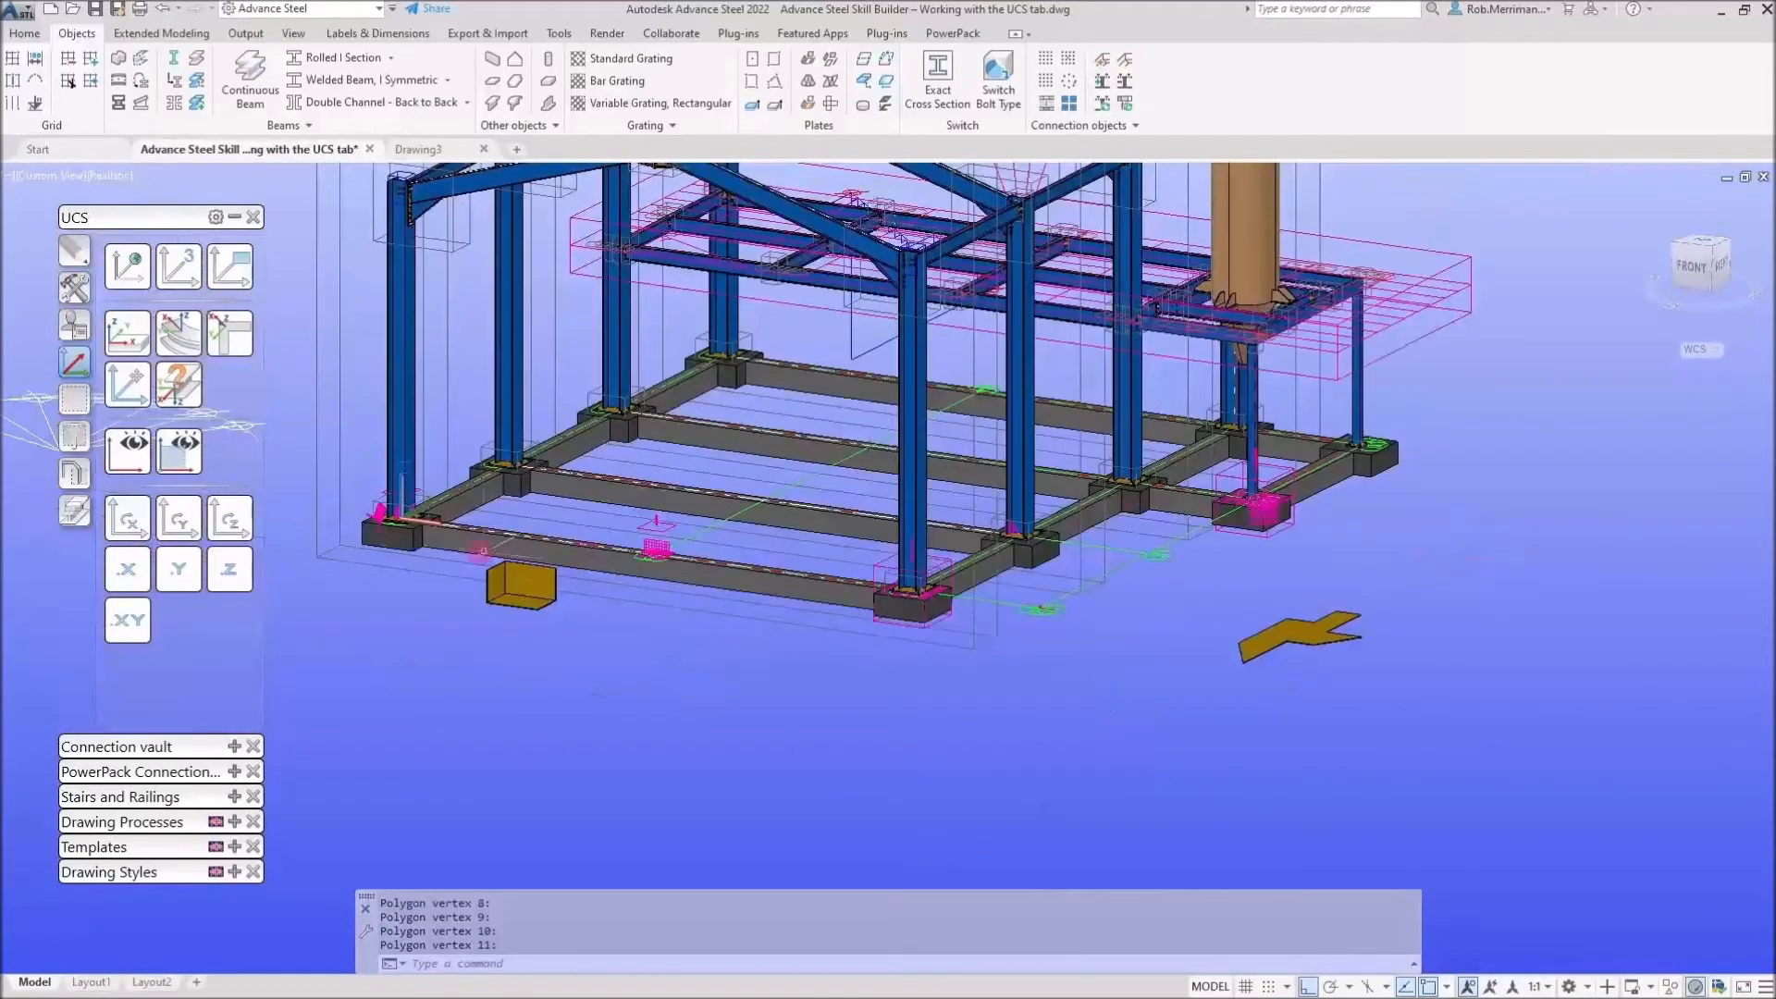
{"action": "scroll", "coordinate": [431, 560], "scroll_direction": "up", "scroll_amount": 2}
{"action": "scroll", "coordinate": [477, 582], "scroll_direction": "up", "scroll_amount": 5}
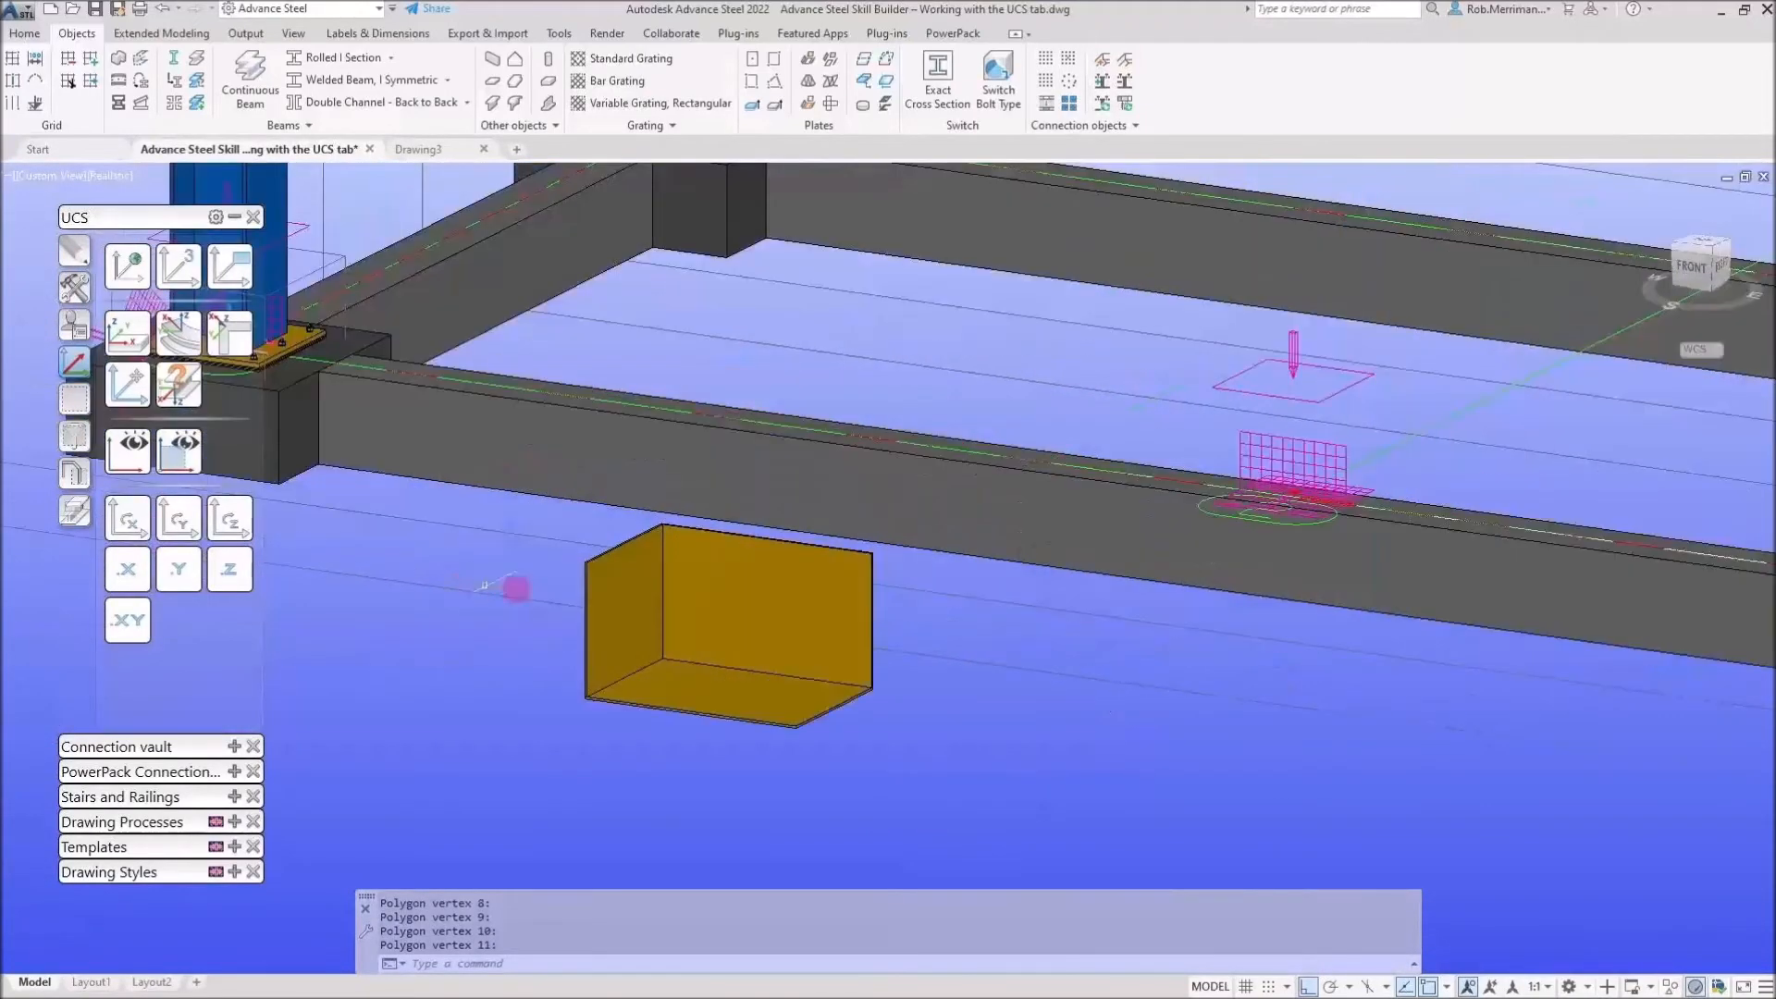
{"action": "scroll", "coordinate": [551, 609], "scroll_direction": "up", "scroll_amount": 3}
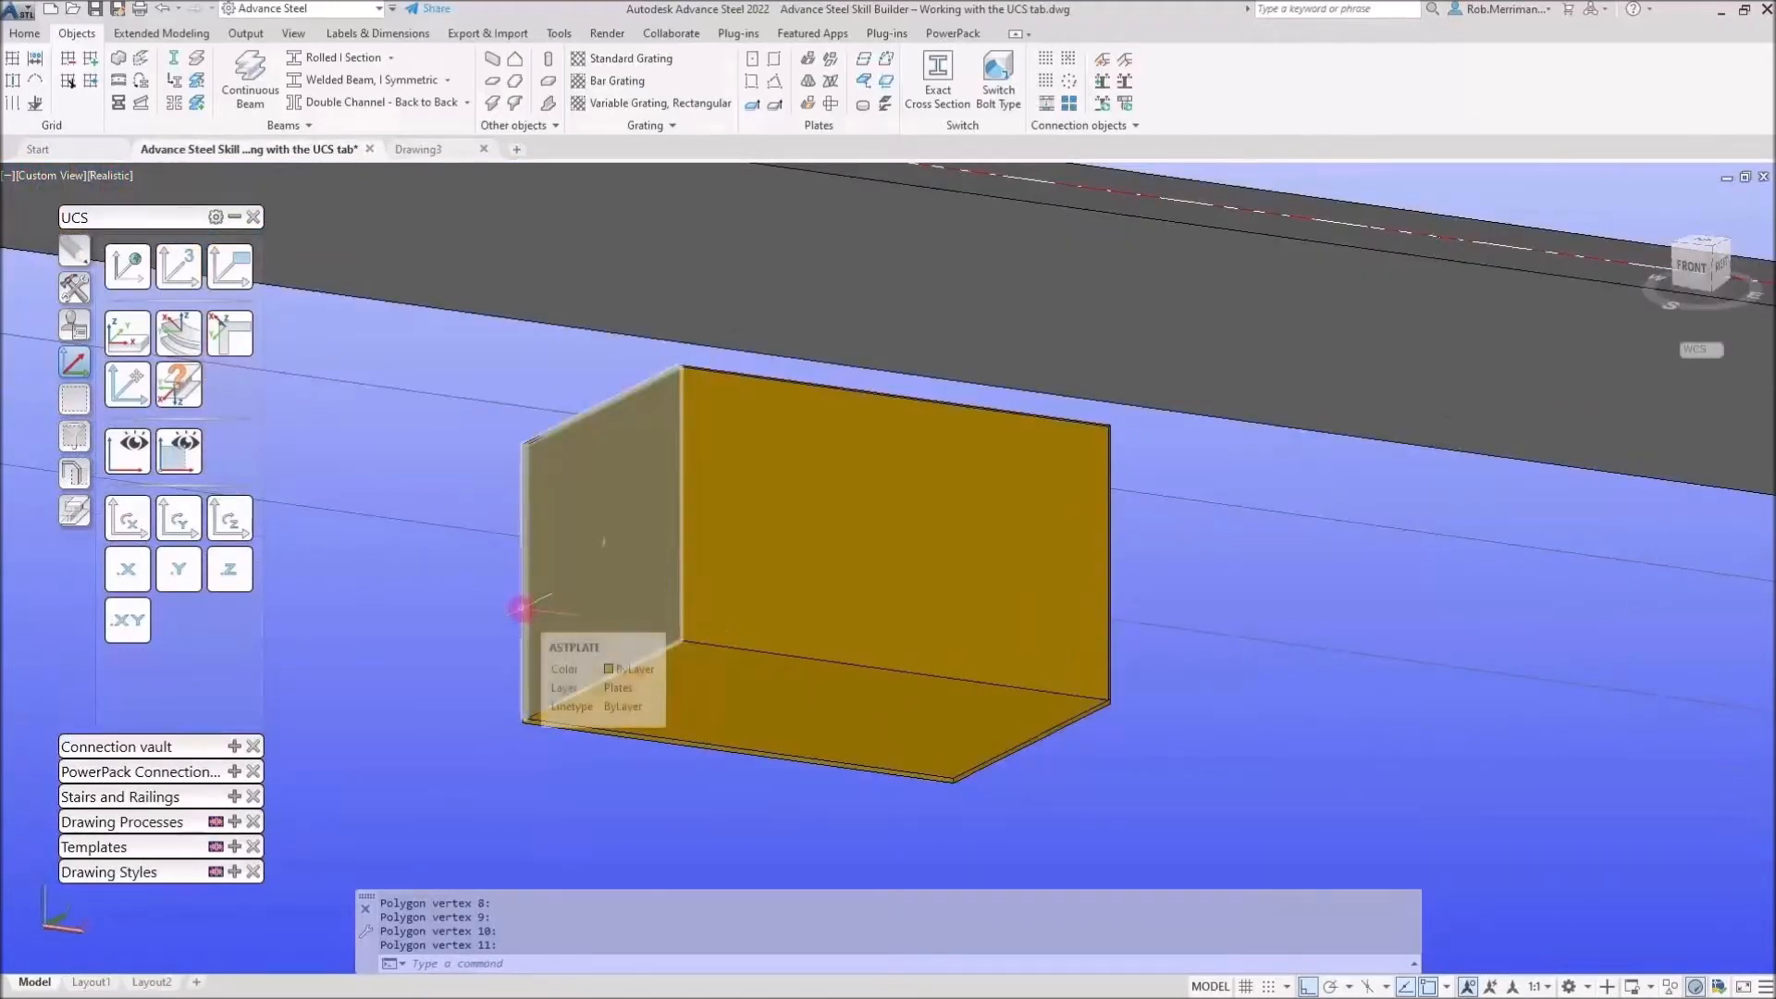
{"action": "left_click", "coordinate": [126, 344]}
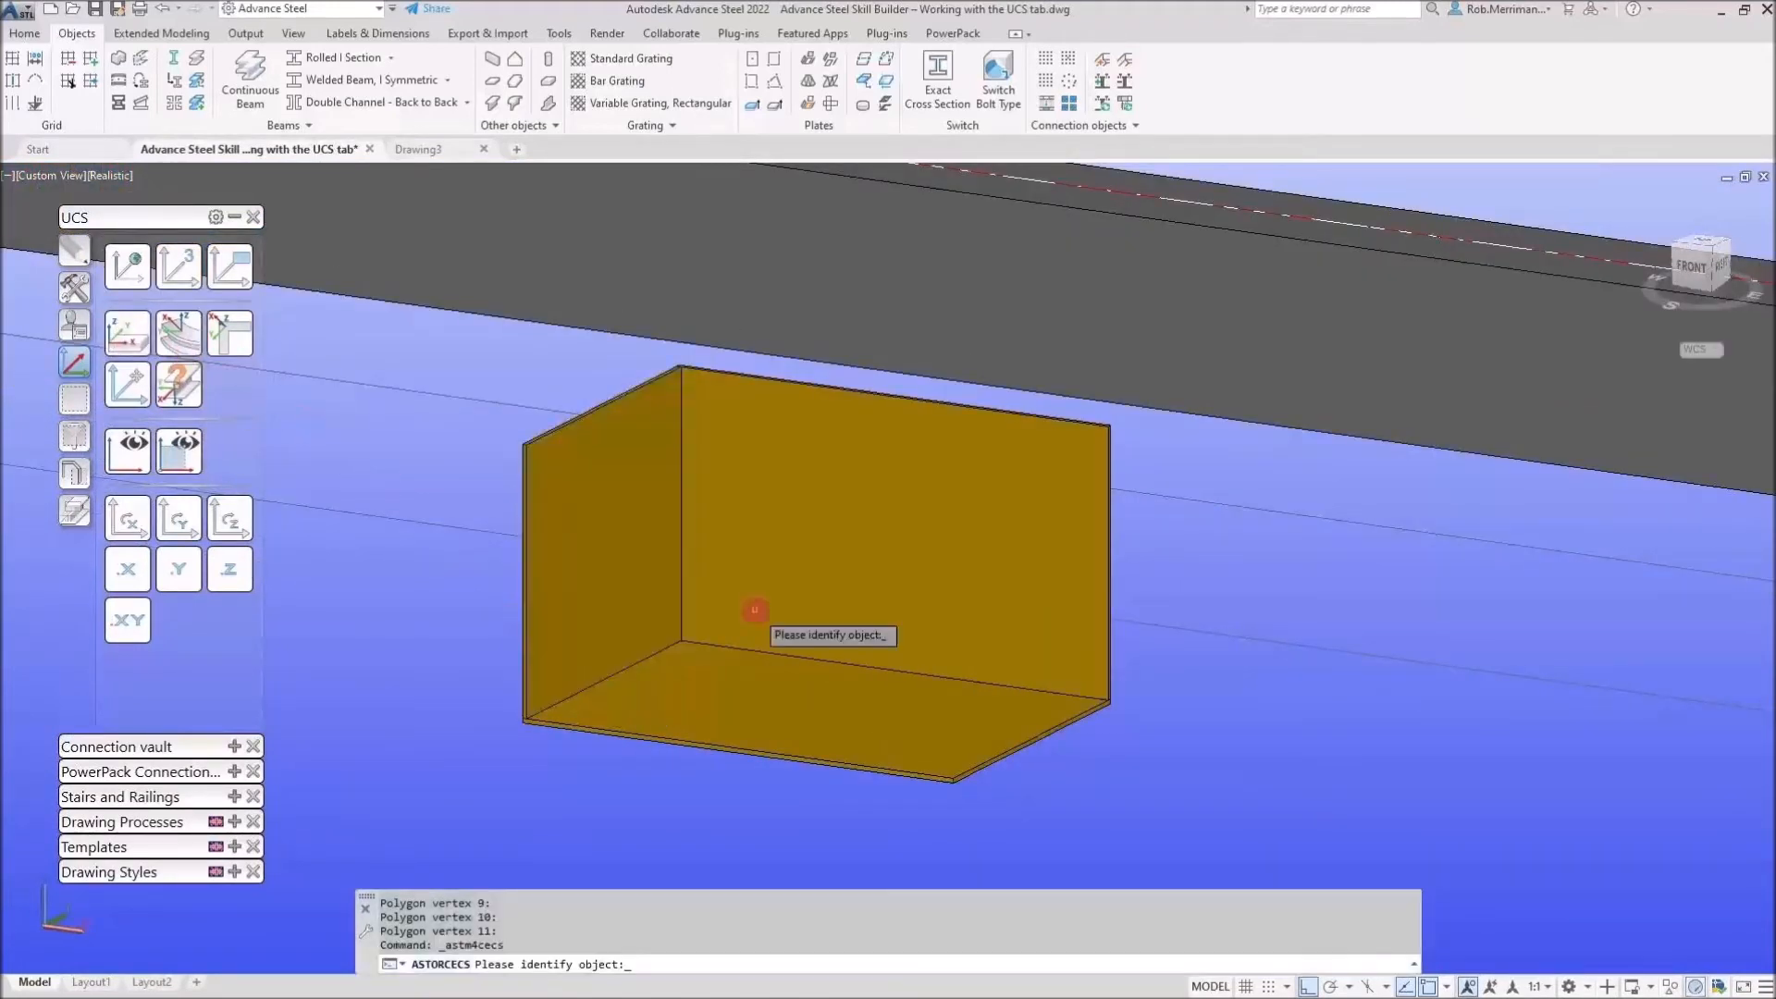
{"action": "left_click", "coordinate": [930, 772]}
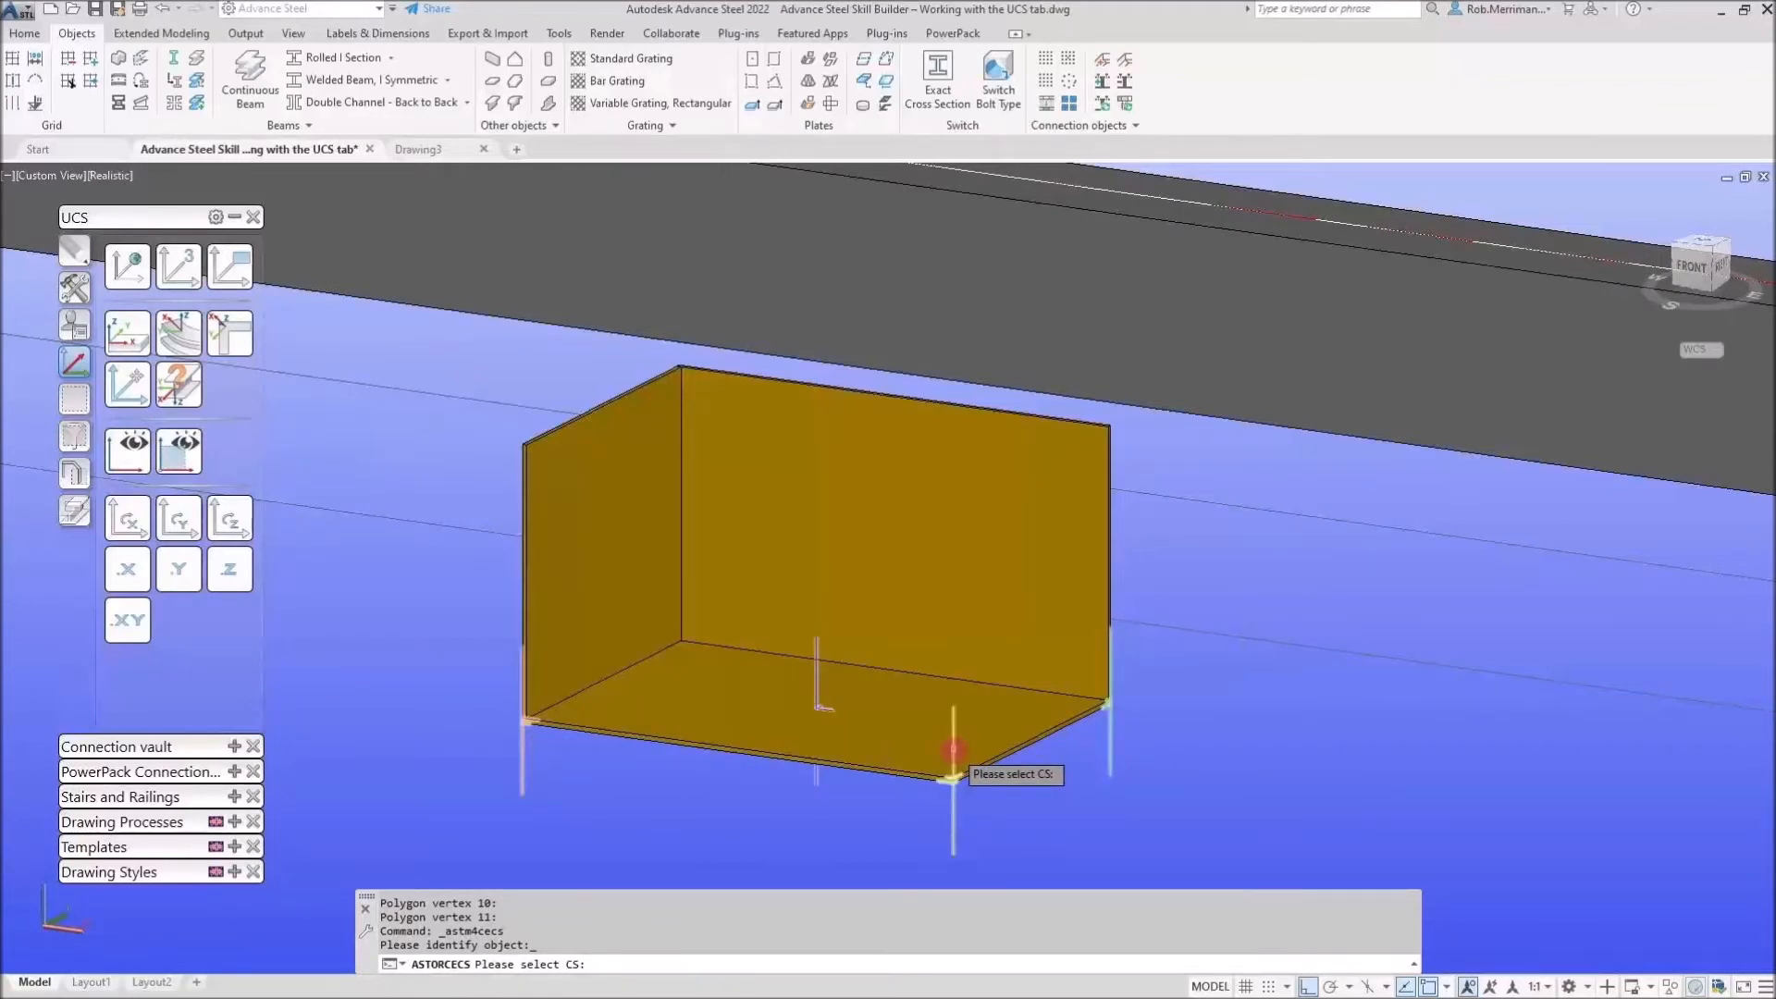
{"action": "scroll", "coordinate": [953, 757], "scroll_direction": "up", "scroll_amount": 5}
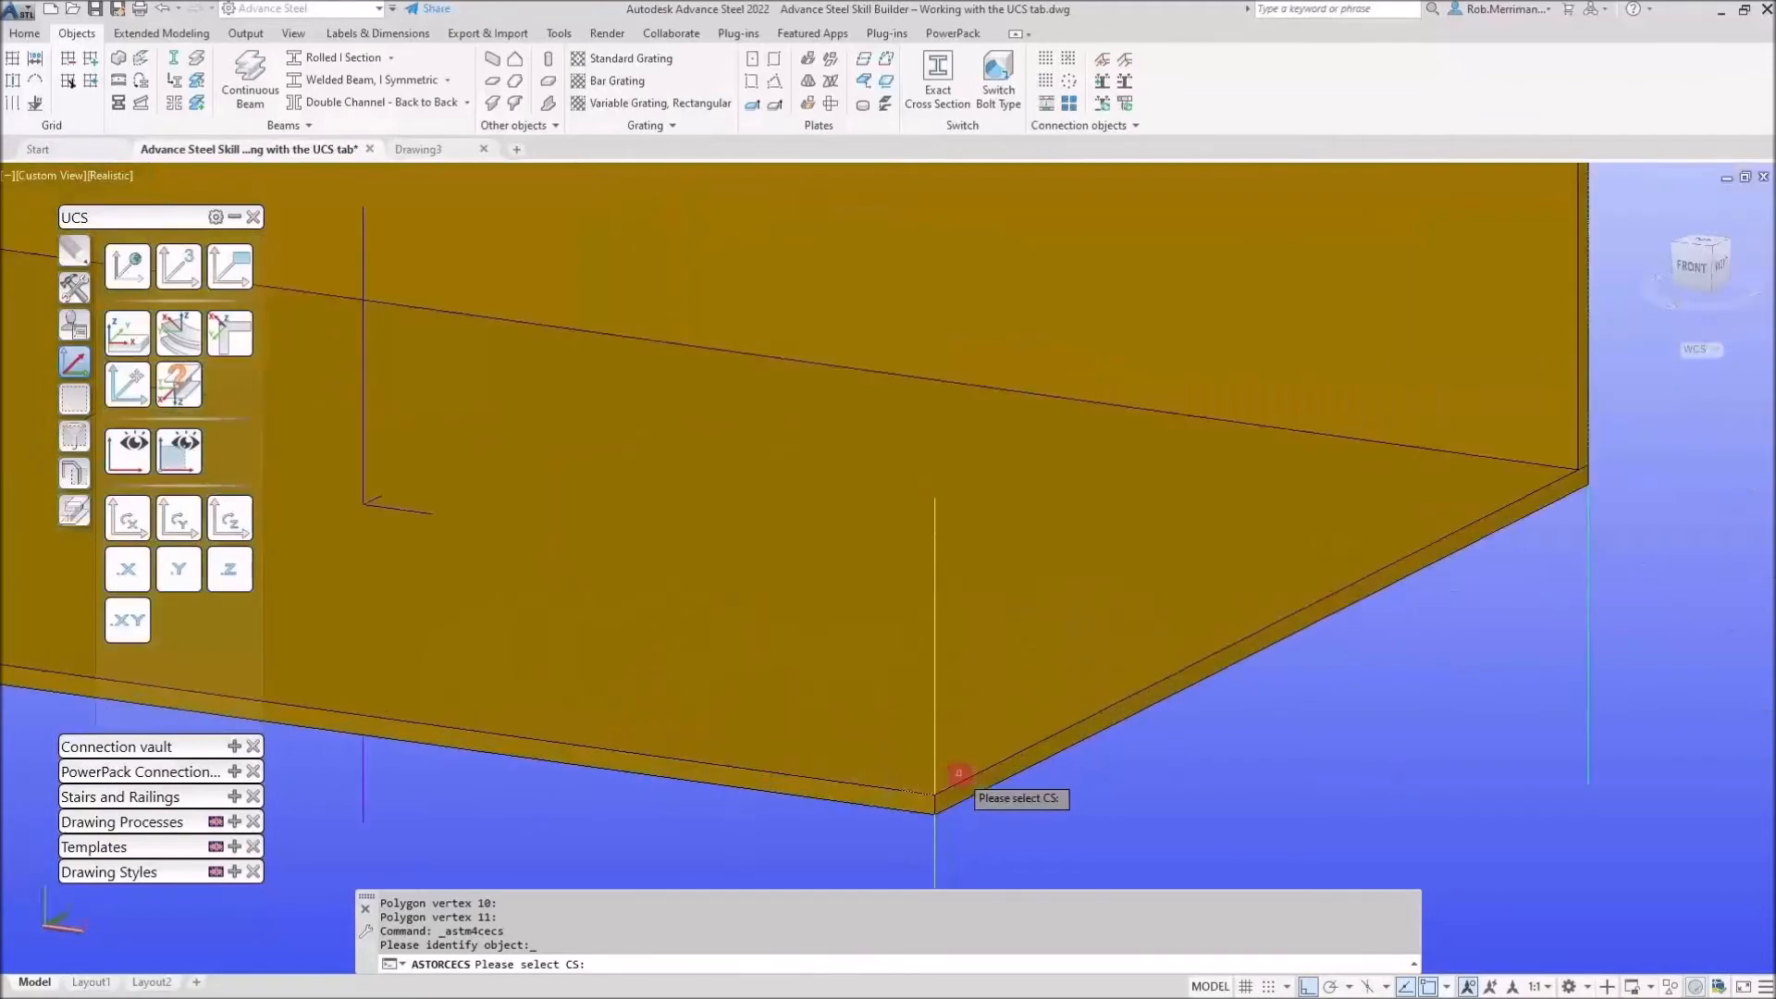
{"action": "left_click", "coordinate": [924, 709]}
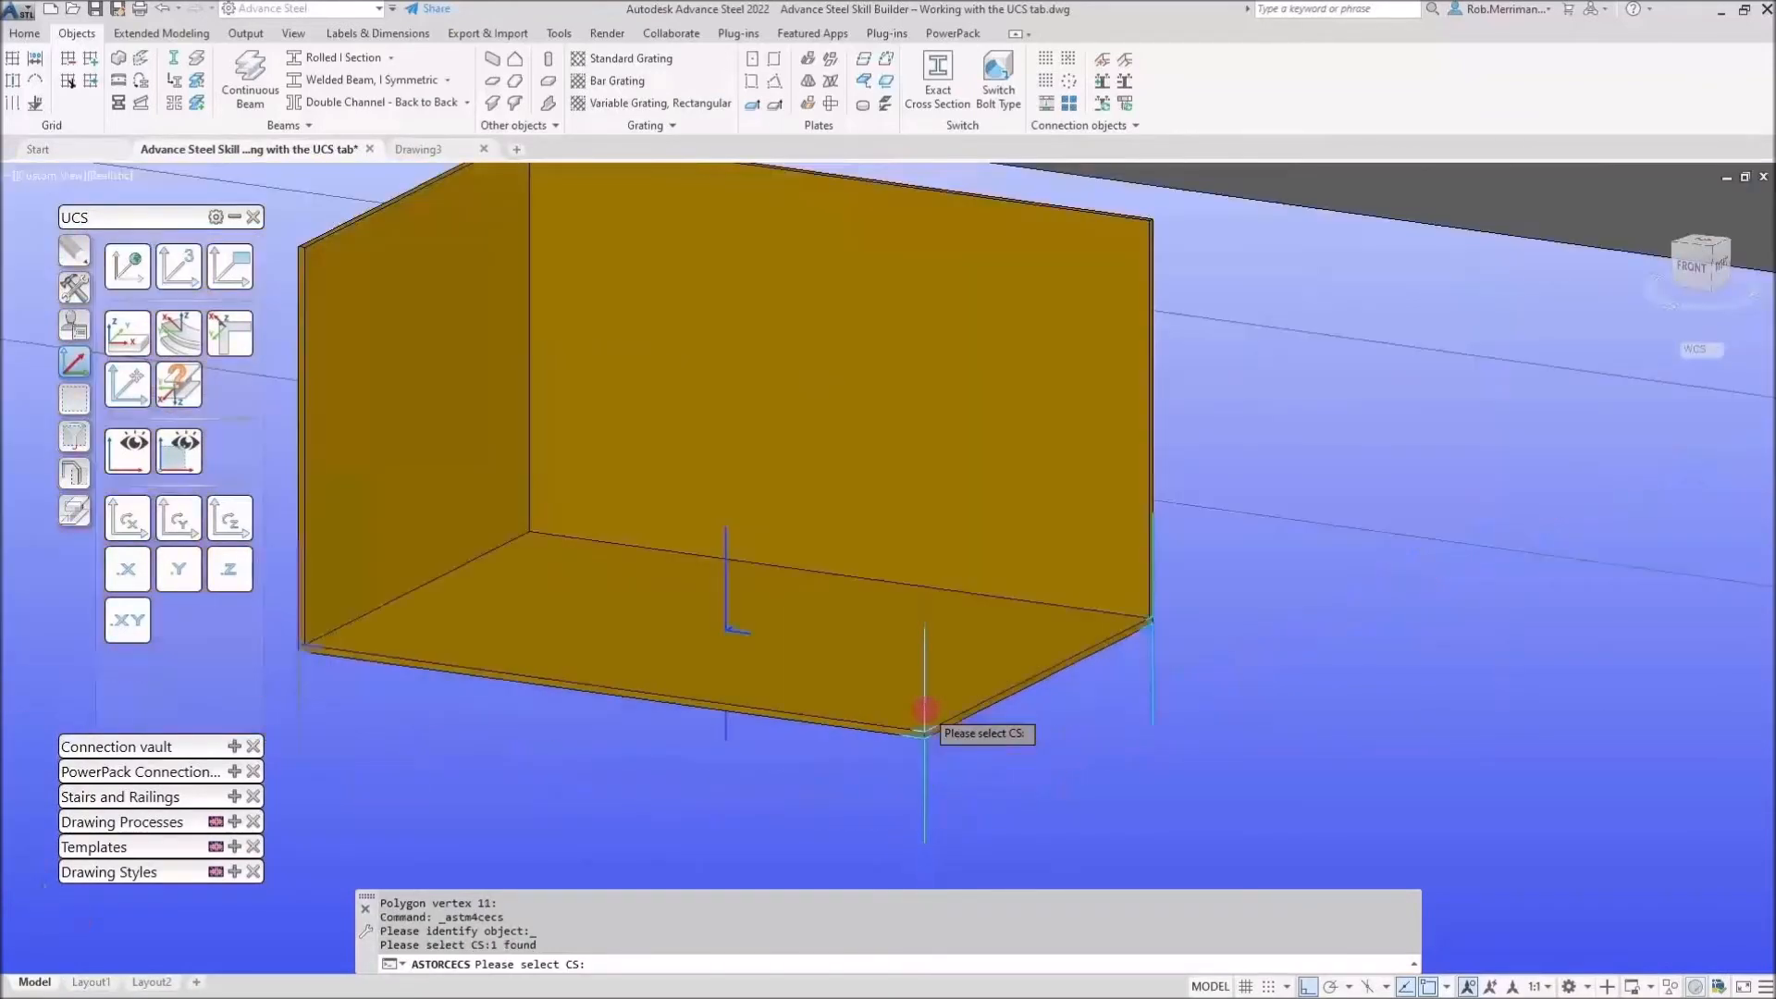
{"action": "key", "text": "Return"}
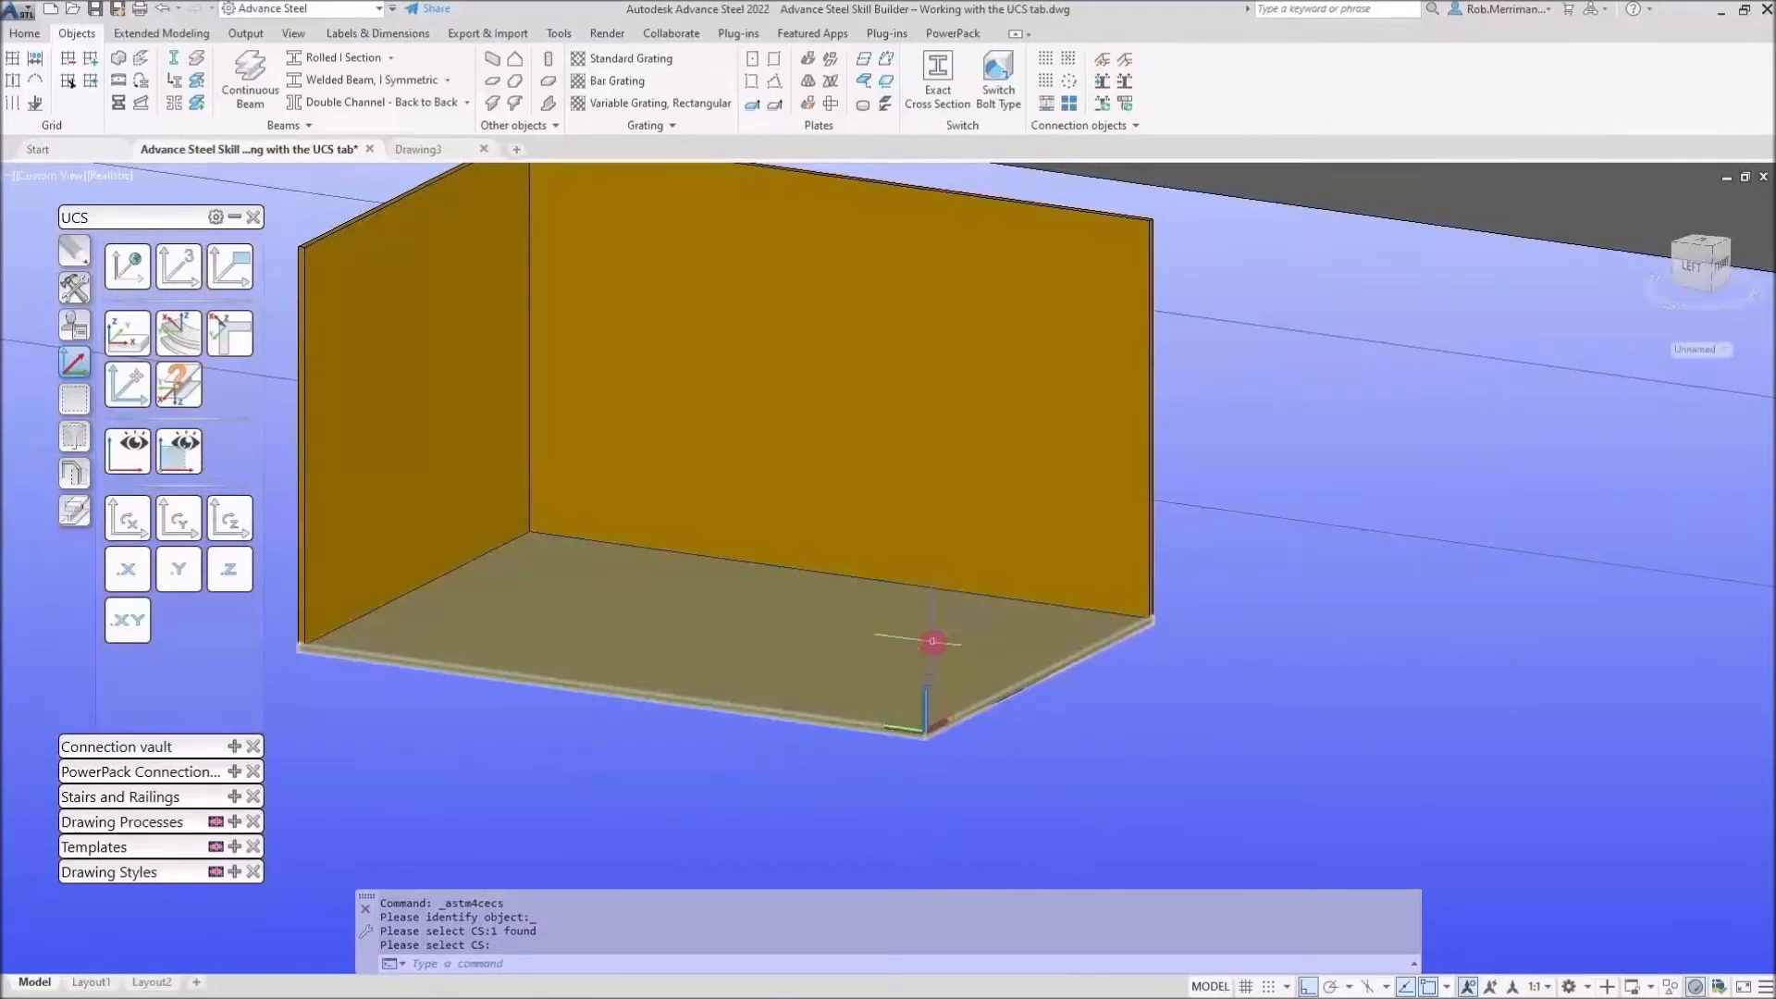
Set the UCS to the object coordinate system at the bottom plate's open front corner with Z pointing down
{"action": "left_click", "coordinate": [126, 334]}
{"action": "left_click", "coordinate": [770, 628]}
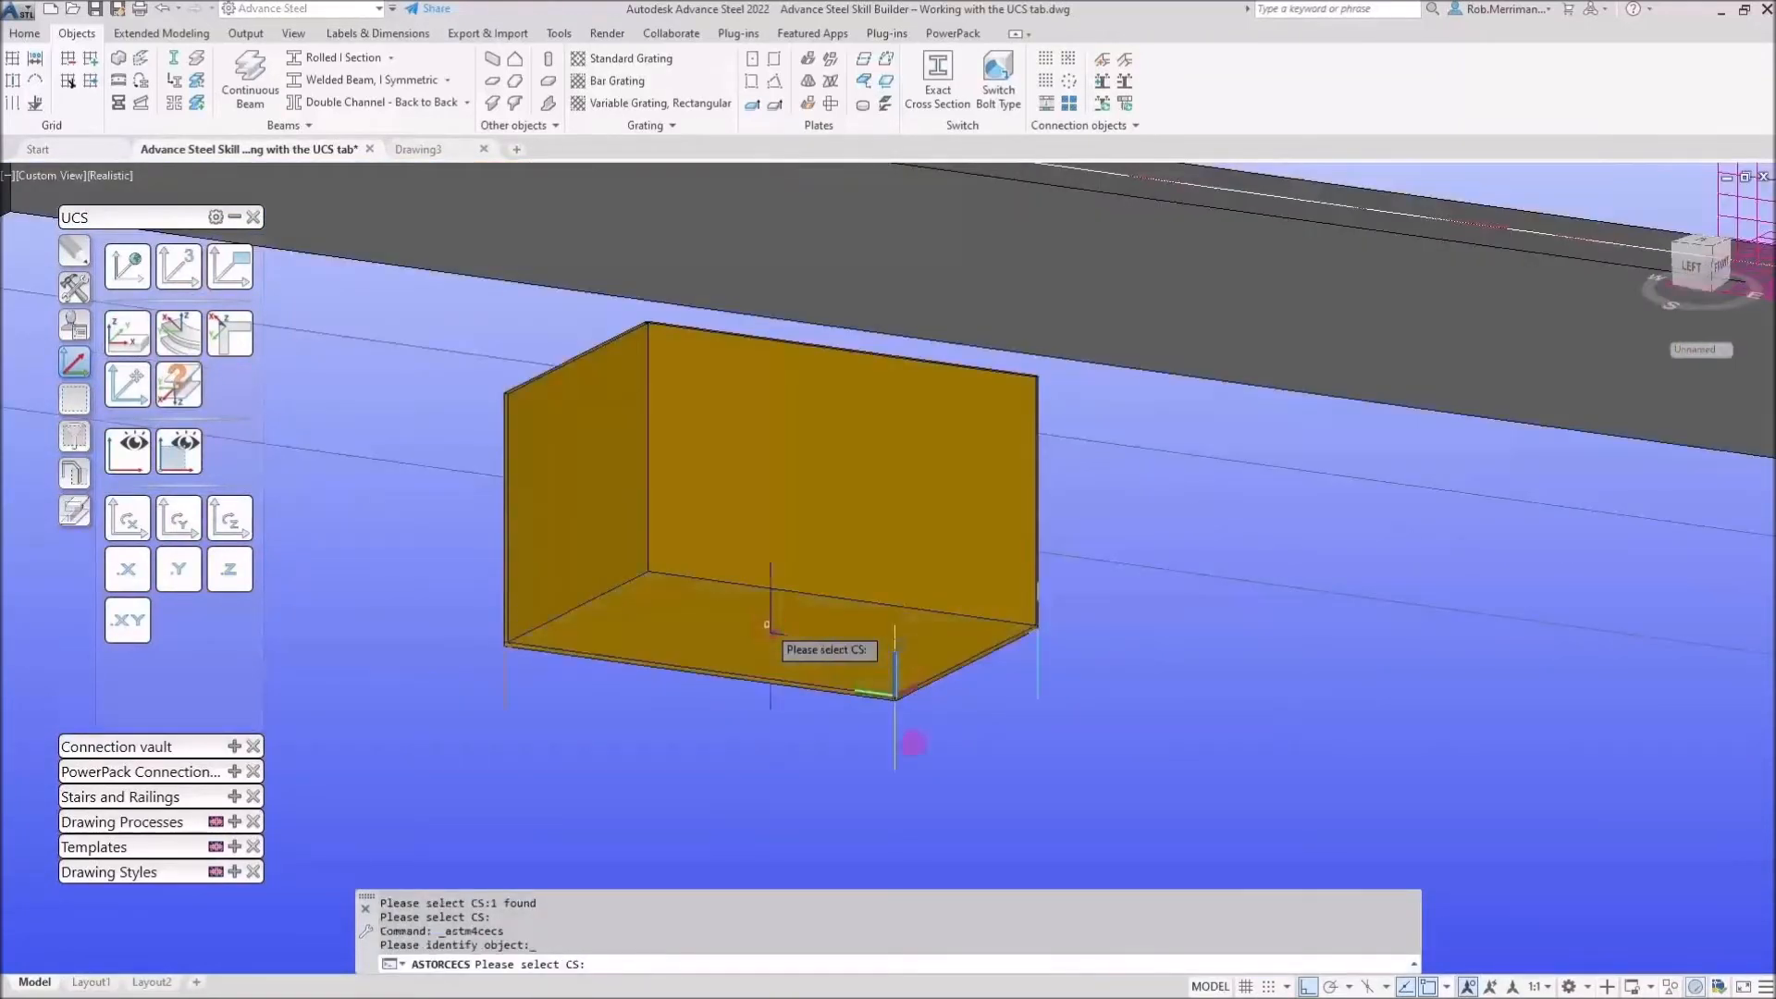
{"action": "left_click", "coordinate": [896, 740]}
{"action": "key", "text": "Return"}
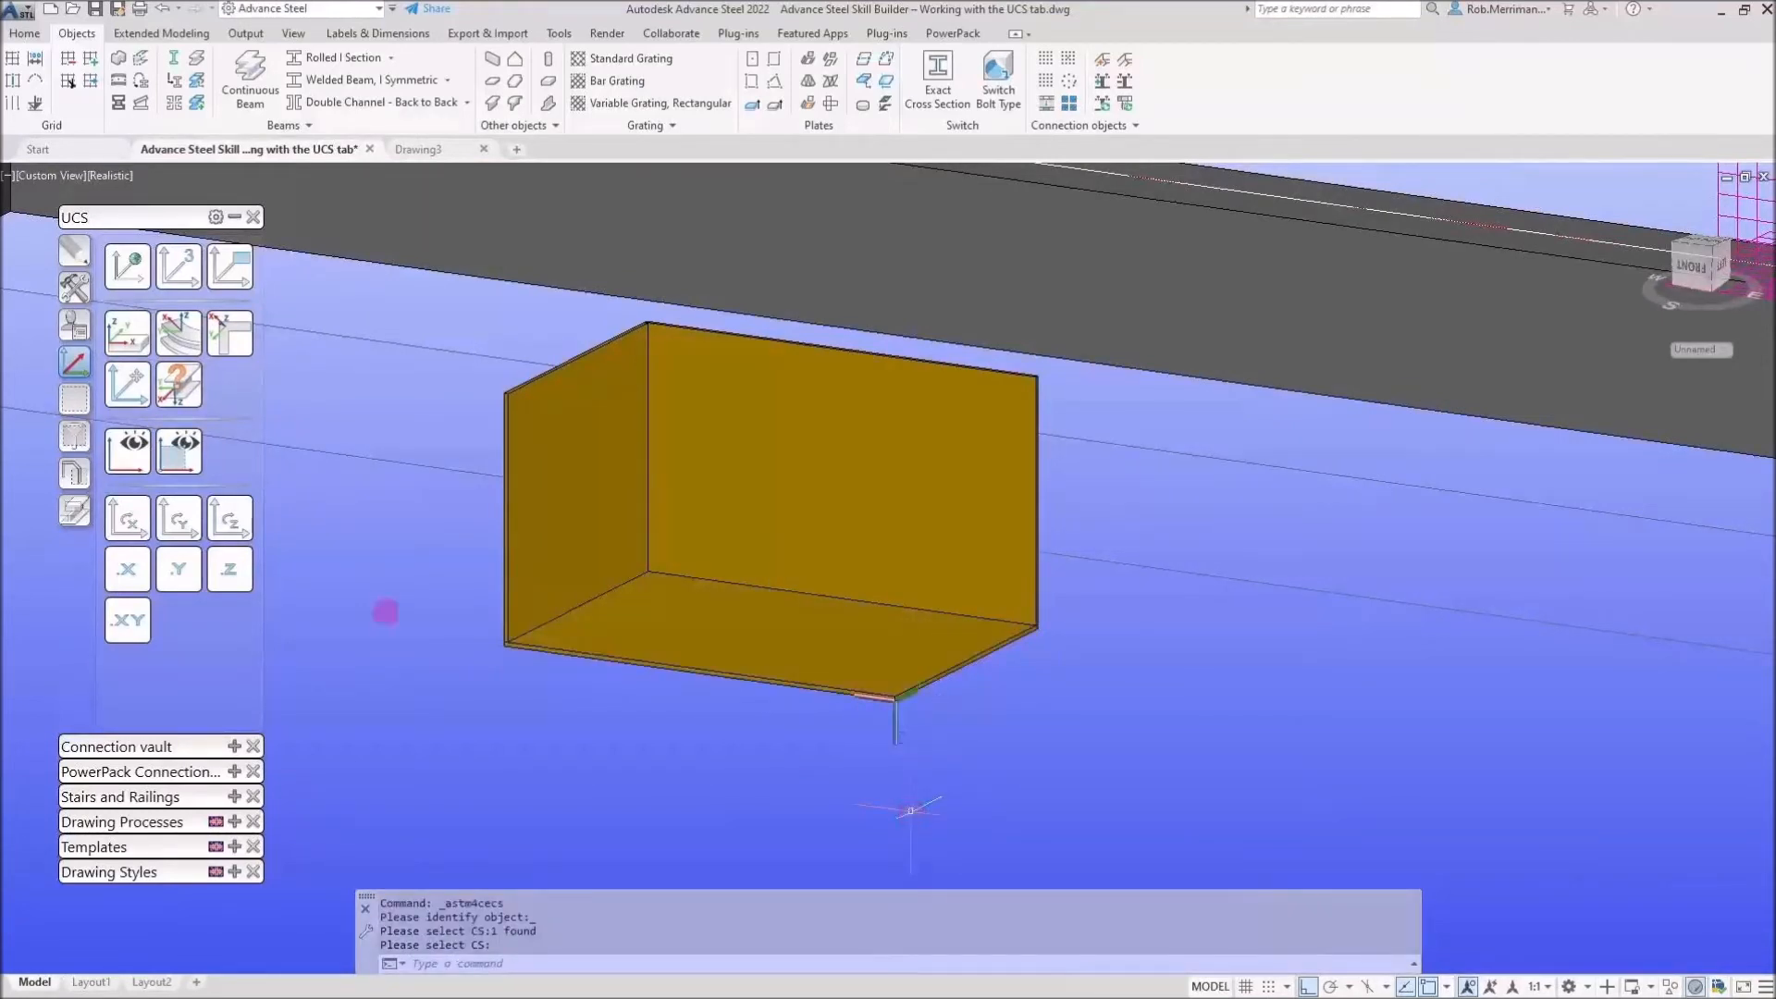
Display the selectable object coordinate systems on the plate box's long rear wall plate and cancel the selection
{"action": "left_click", "coordinate": [131, 383]}
{"action": "left_click", "coordinate": [127, 333]}
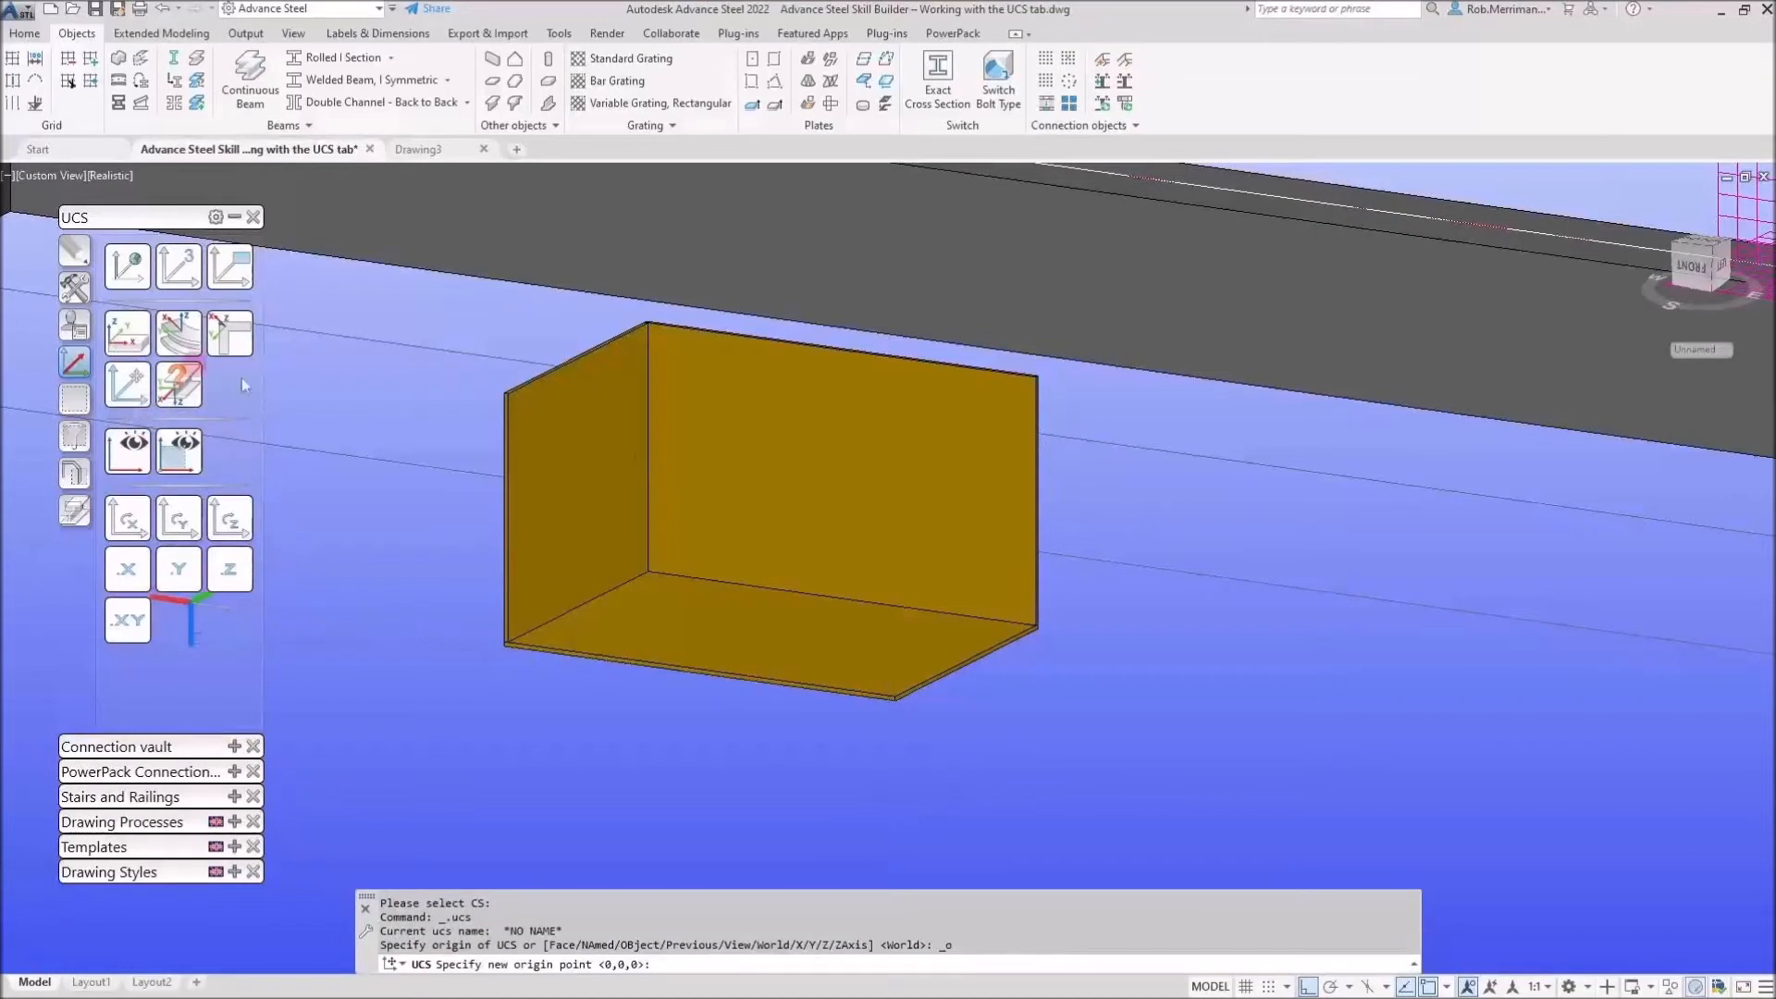
{"action": "left_click", "coordinate": [966, 471]}
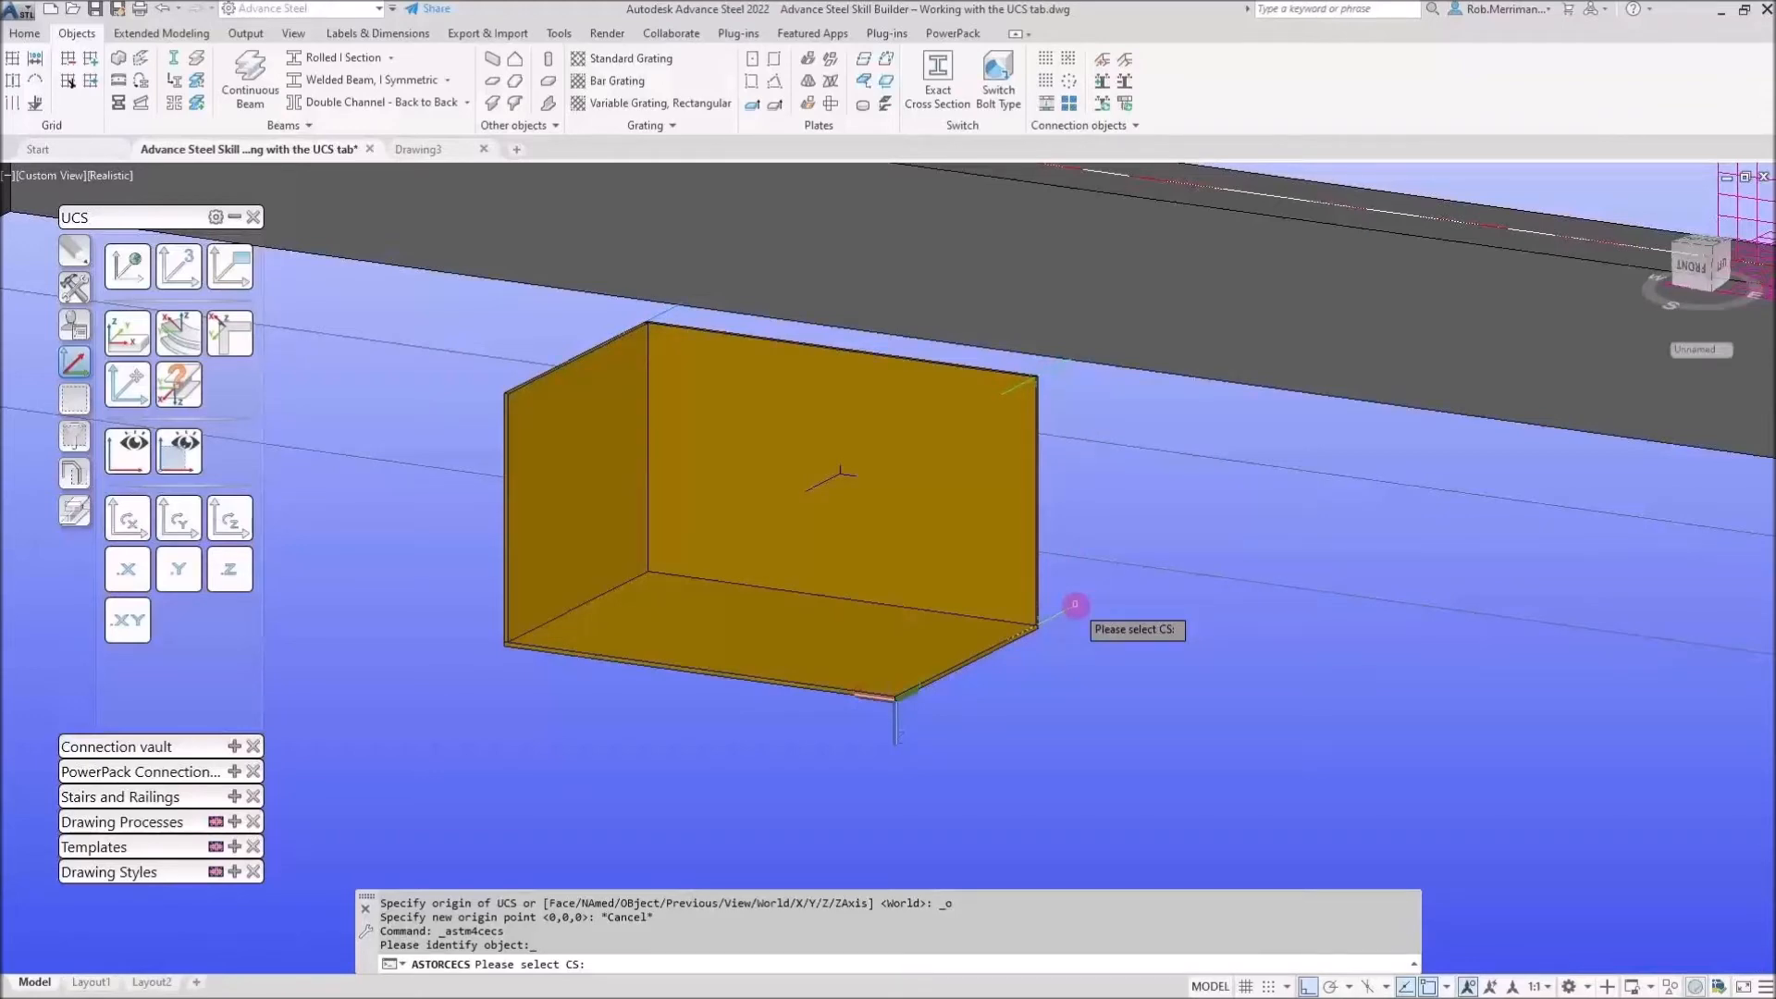
{"action": "scroll", "coordinate": [606, 609], "scroll_direction": "down", "scroll_amount": 6}
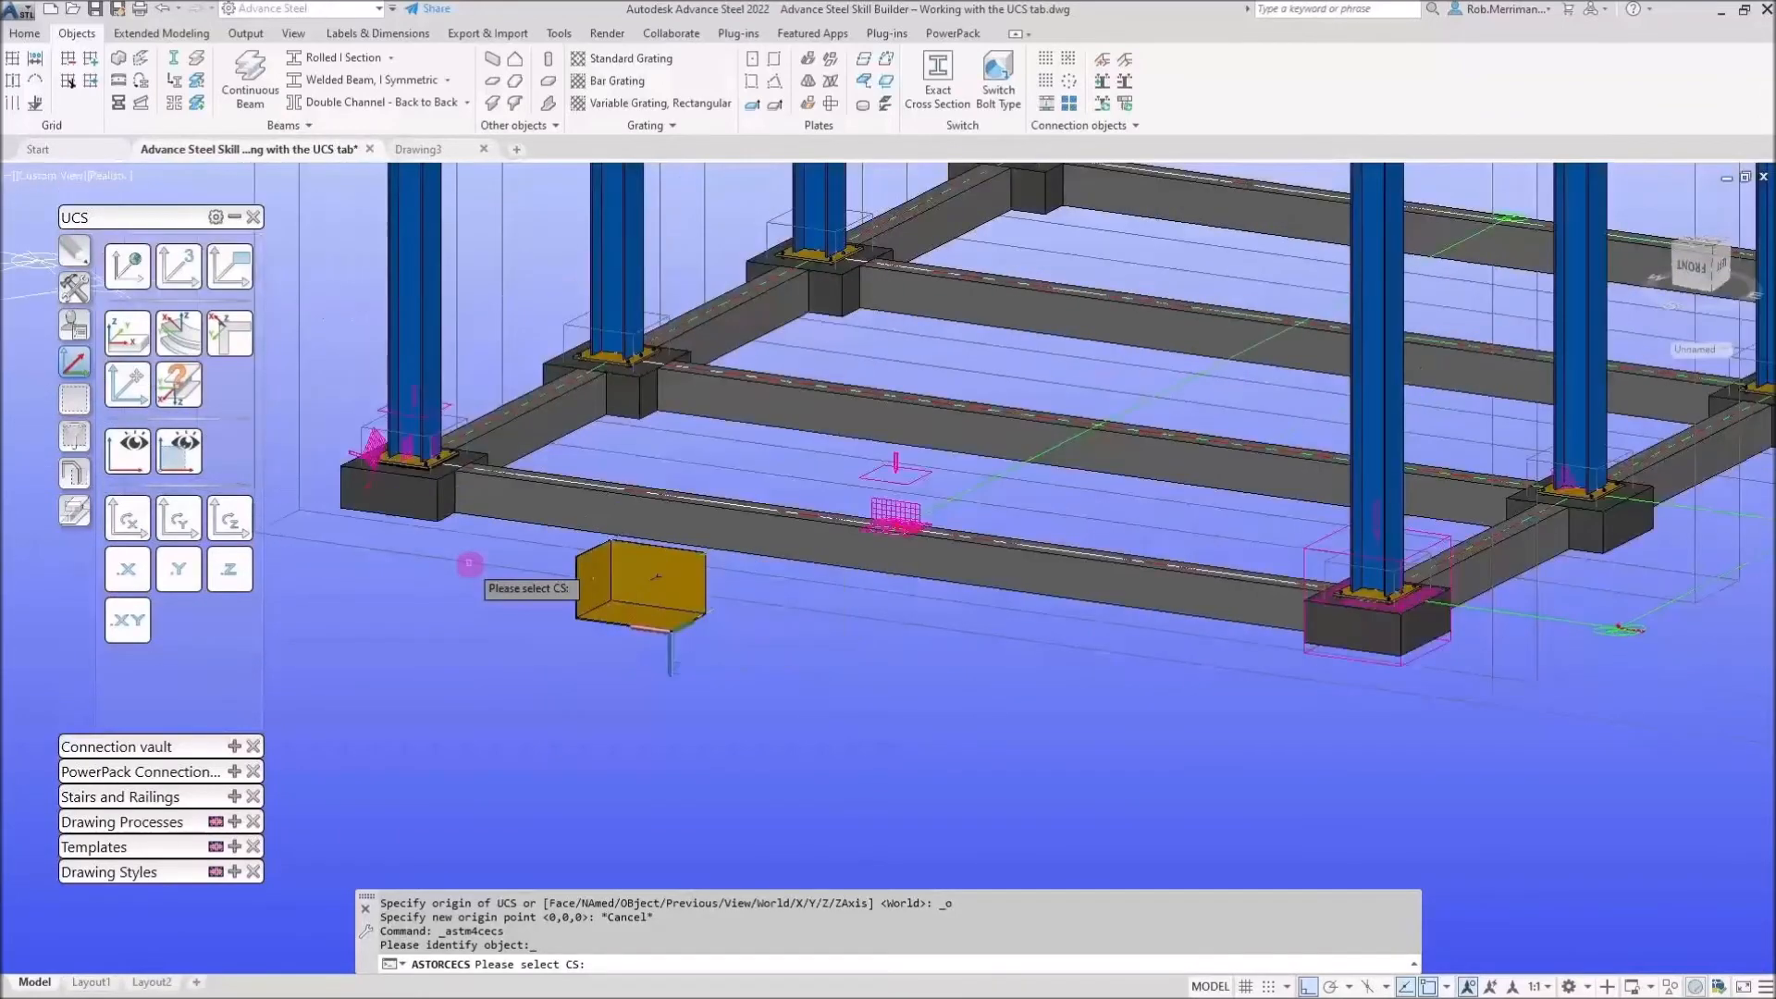
{"action": "key", "text": "Escape"}
Display the selectable object coordinate systems at the vertices of the irregular polygonal plate beside the foundations
{"action": "scroll", "coordinate": [789, 633], "scroll_direction": "down", "scroll_amount": 4}
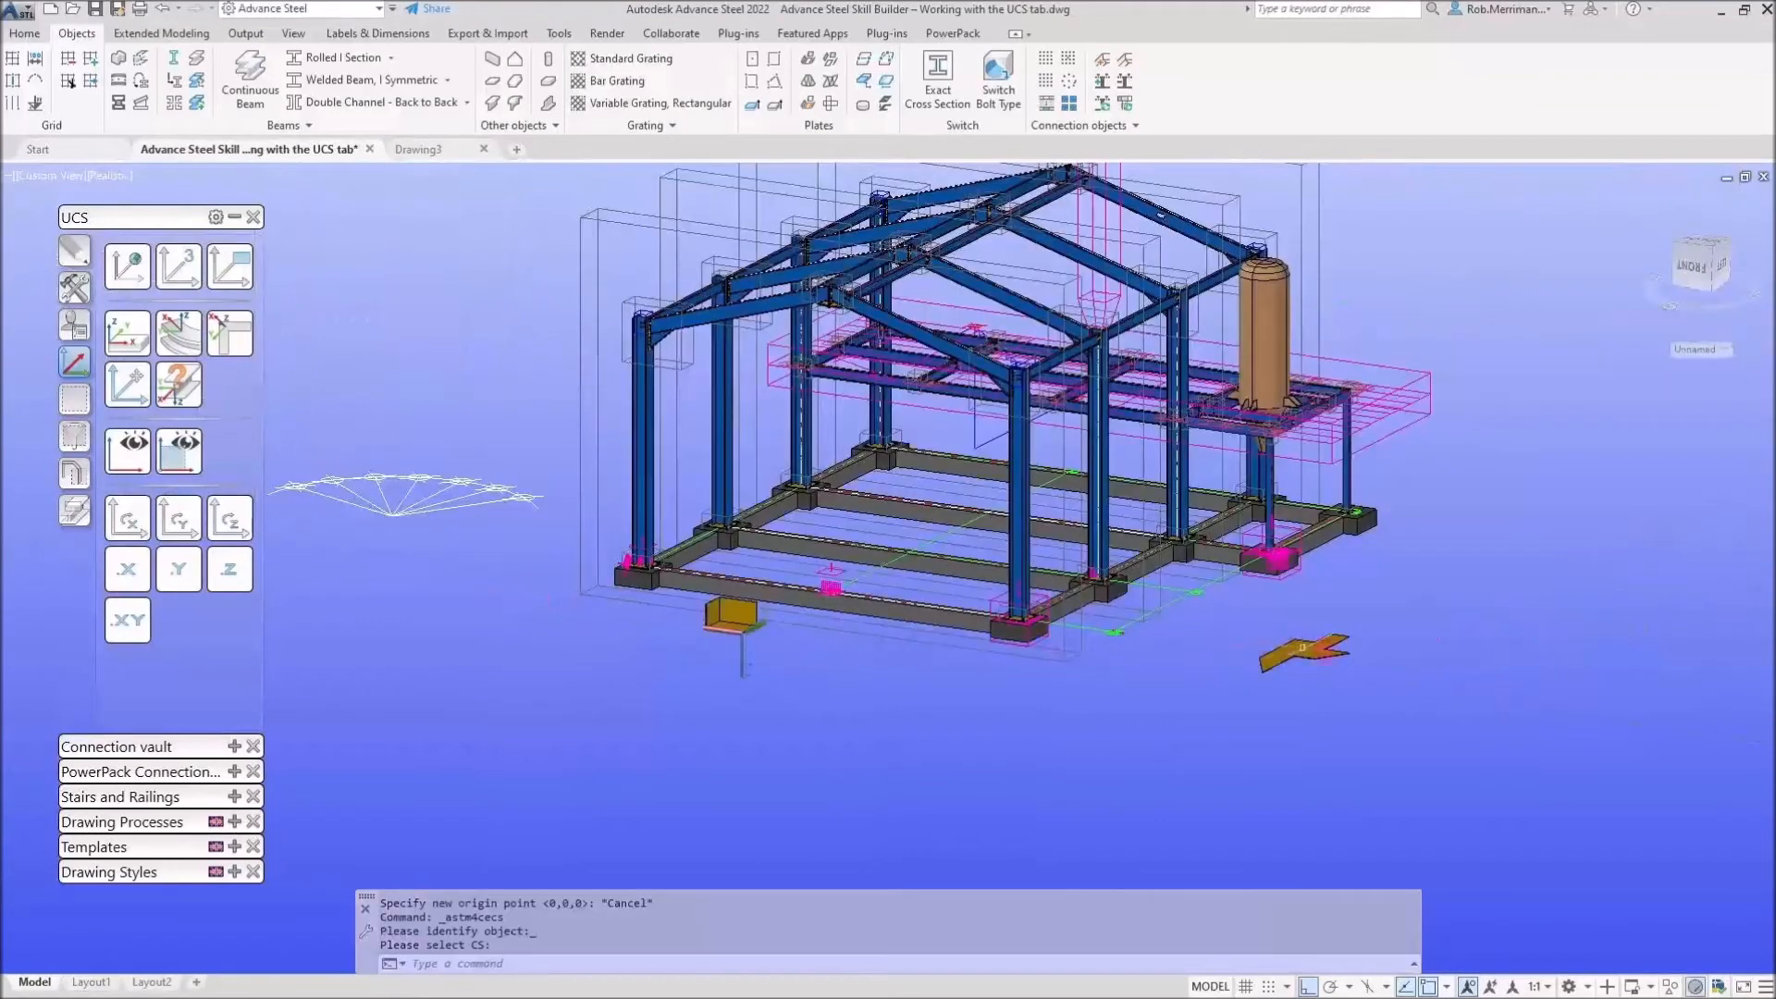
{"action": "scroll", "coordinate": [1369, 666], "scroll_direction": "up", "scroll_amount": 10}
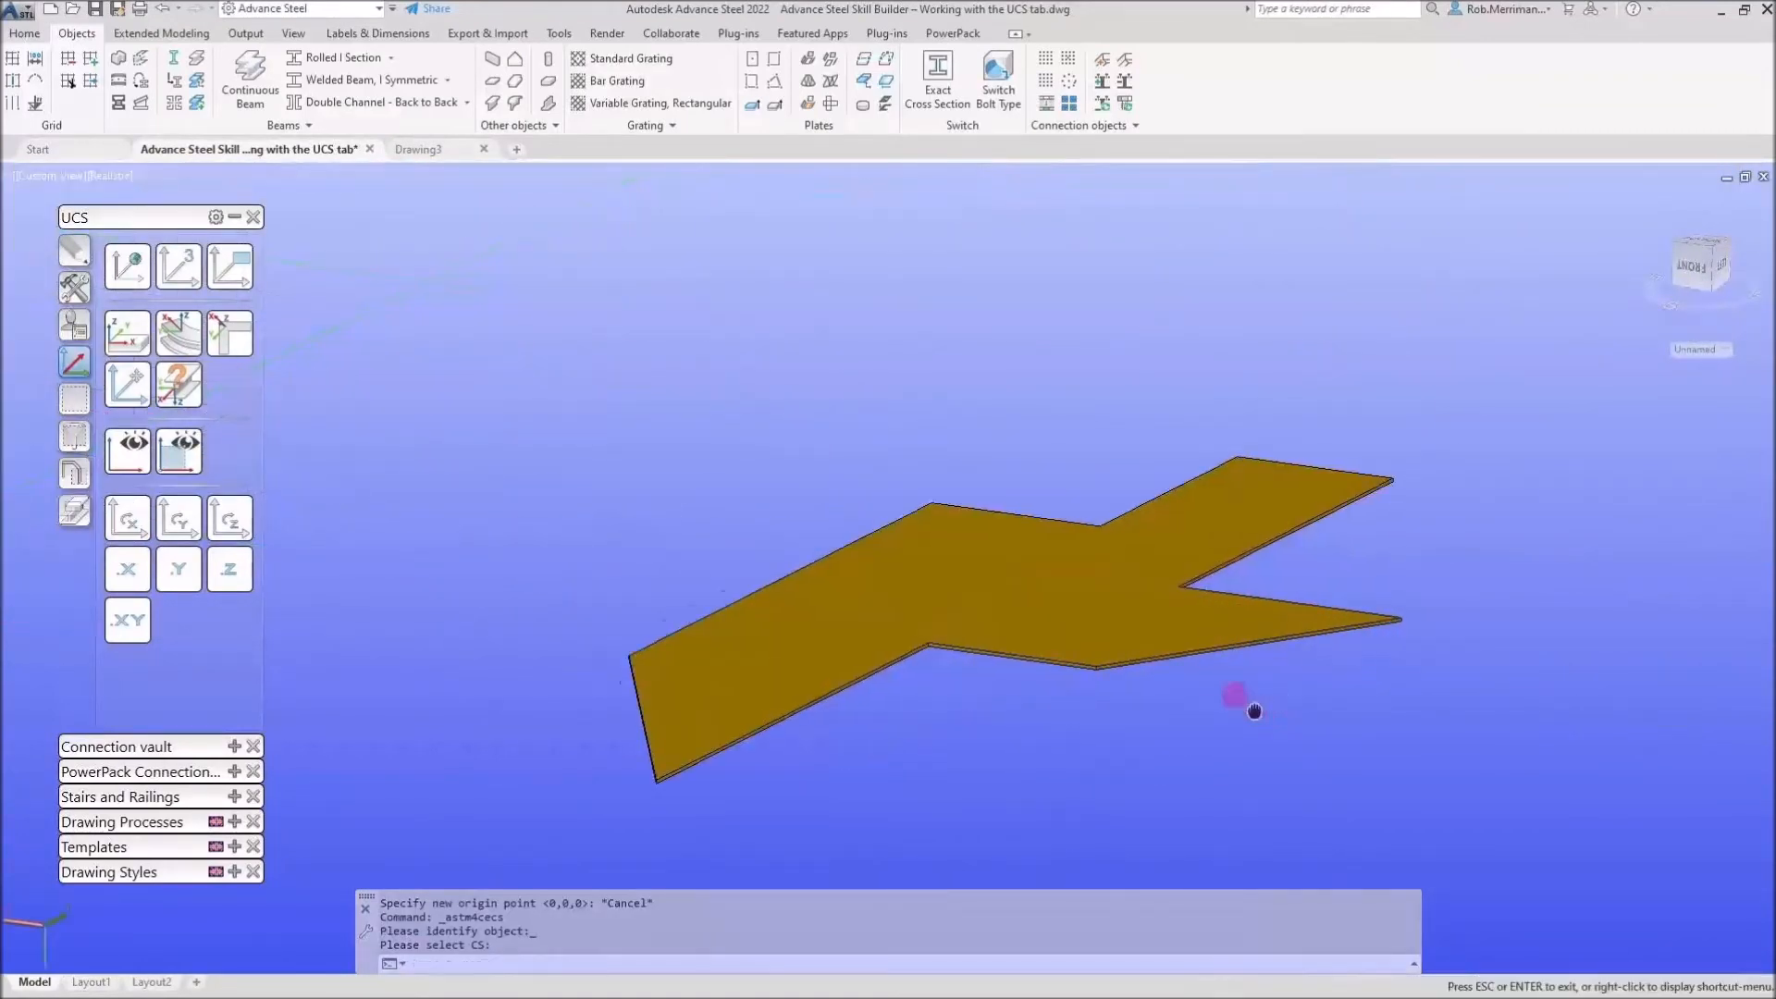
{"action": "middle_click_drag", "start_coordinate": [1254, 711], "coordinate": [1153, 657]}
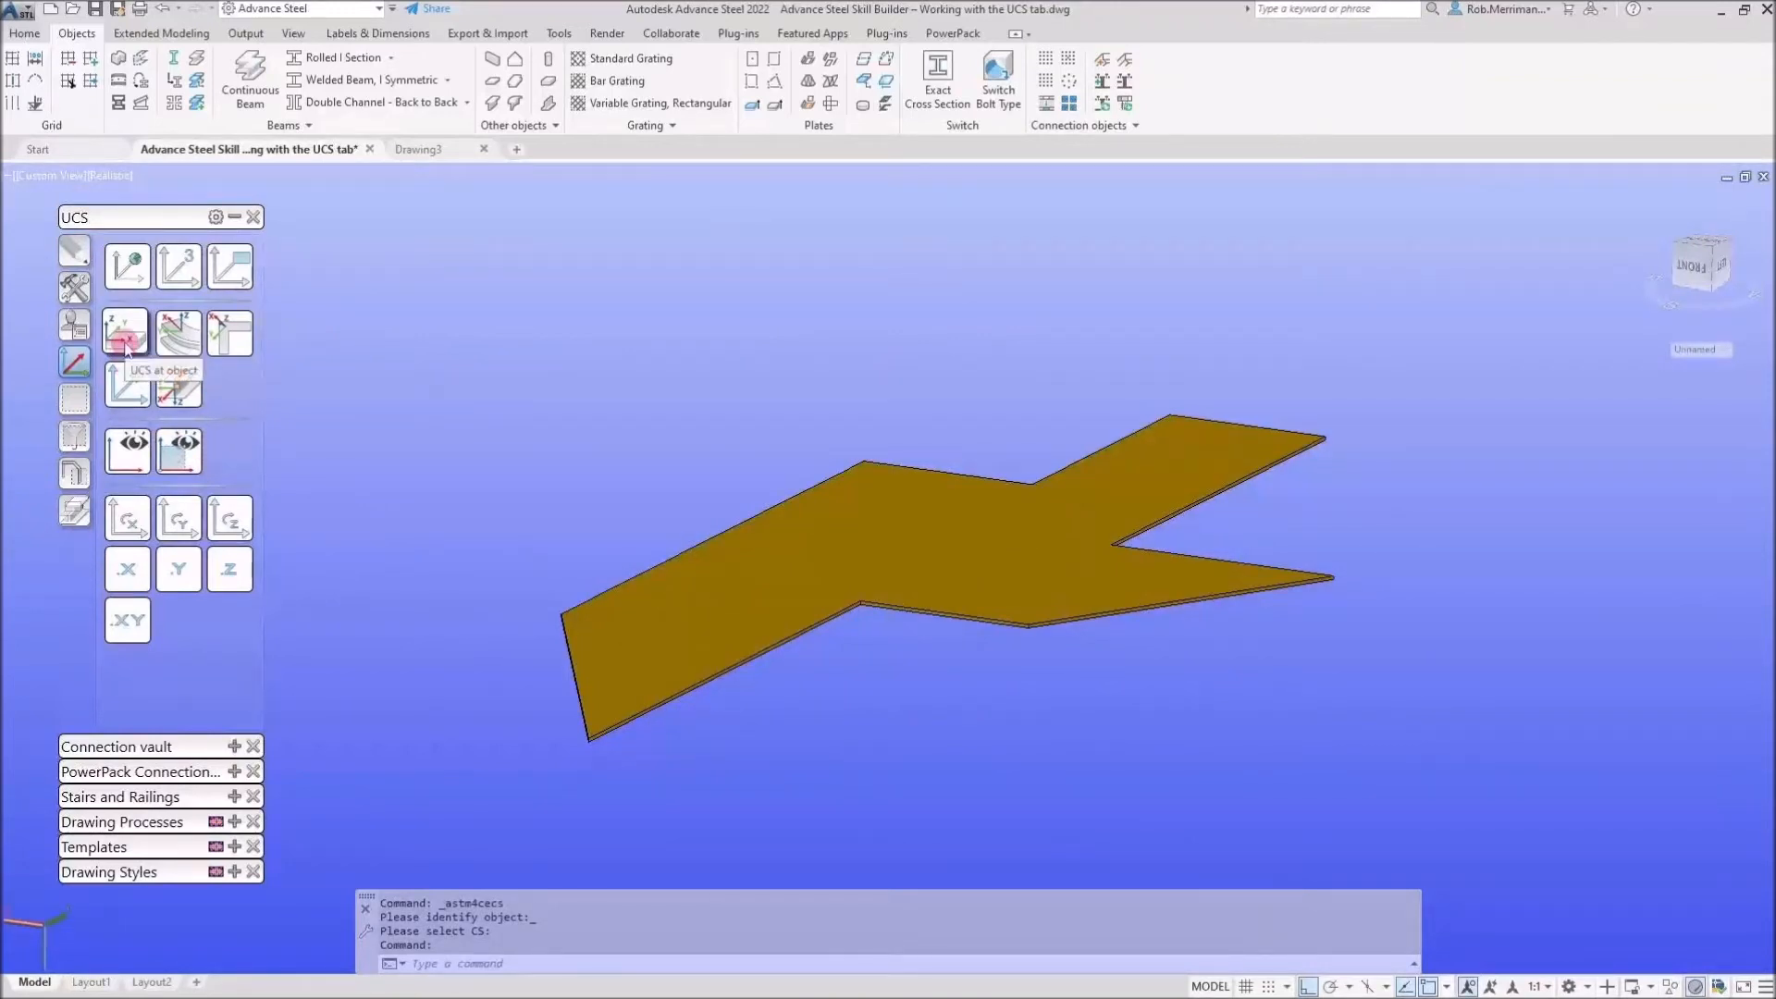
{"action": "left_click", "coordinate": [126, 344]}
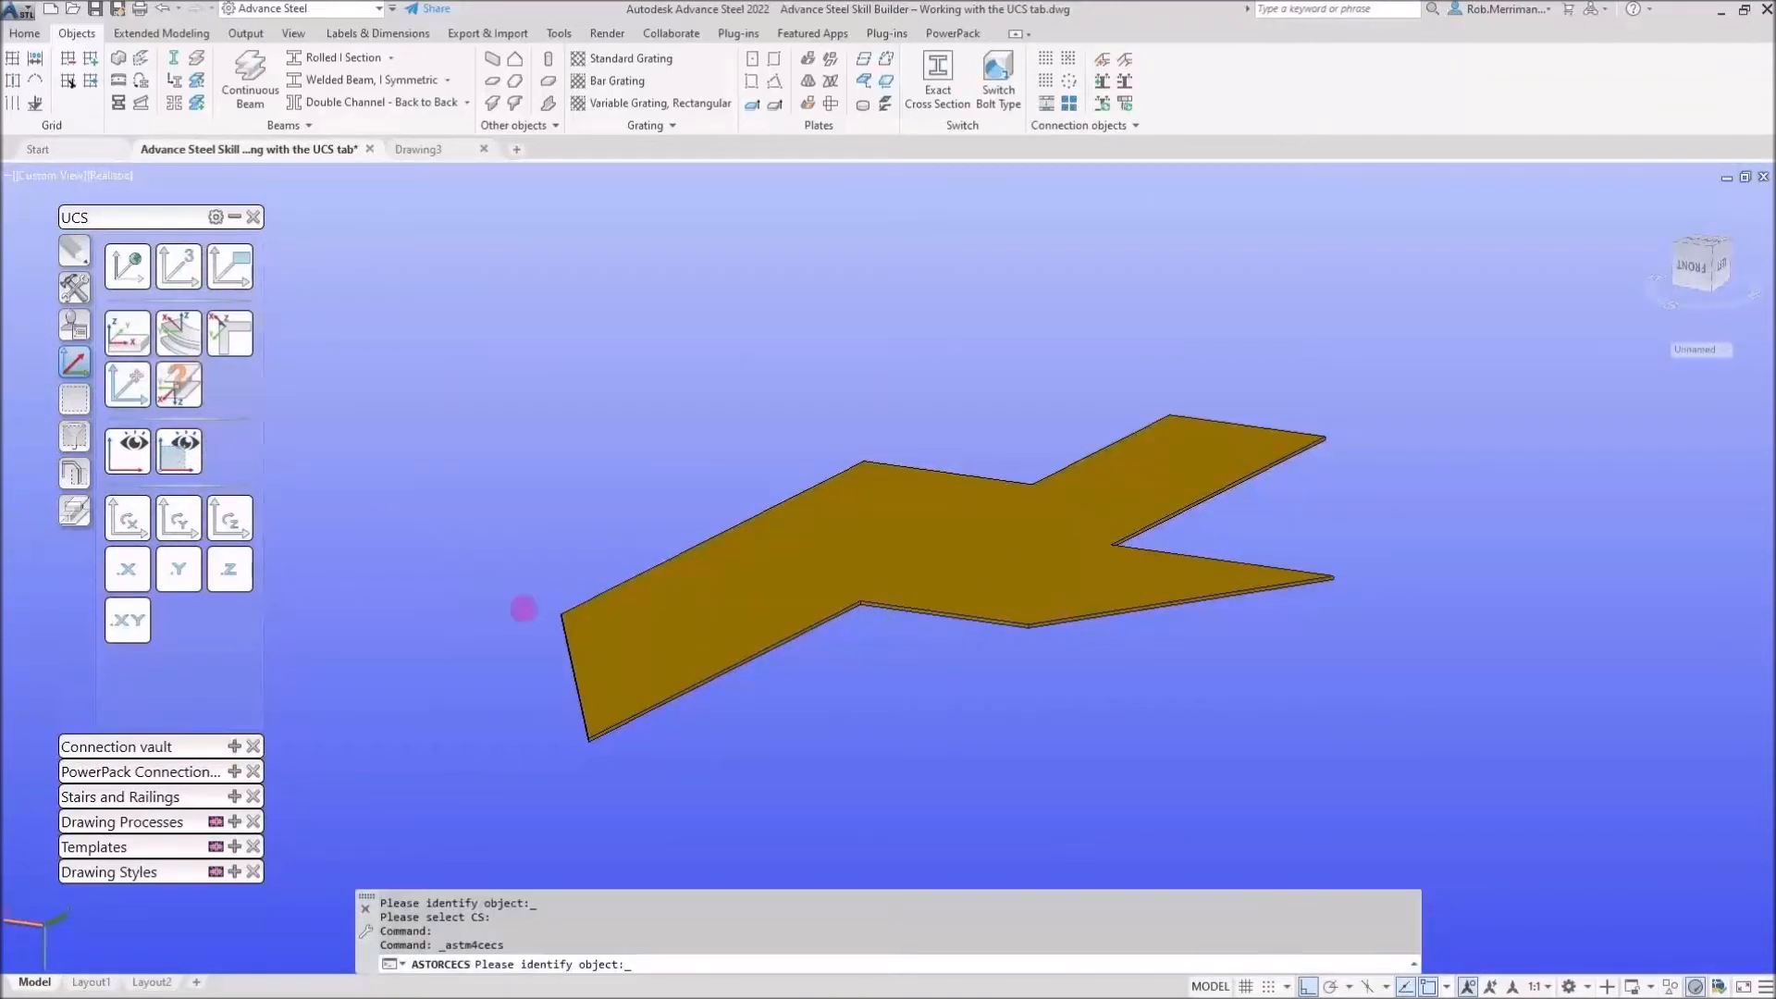
{"action": "left_click", "coordinate": [663, 642]}
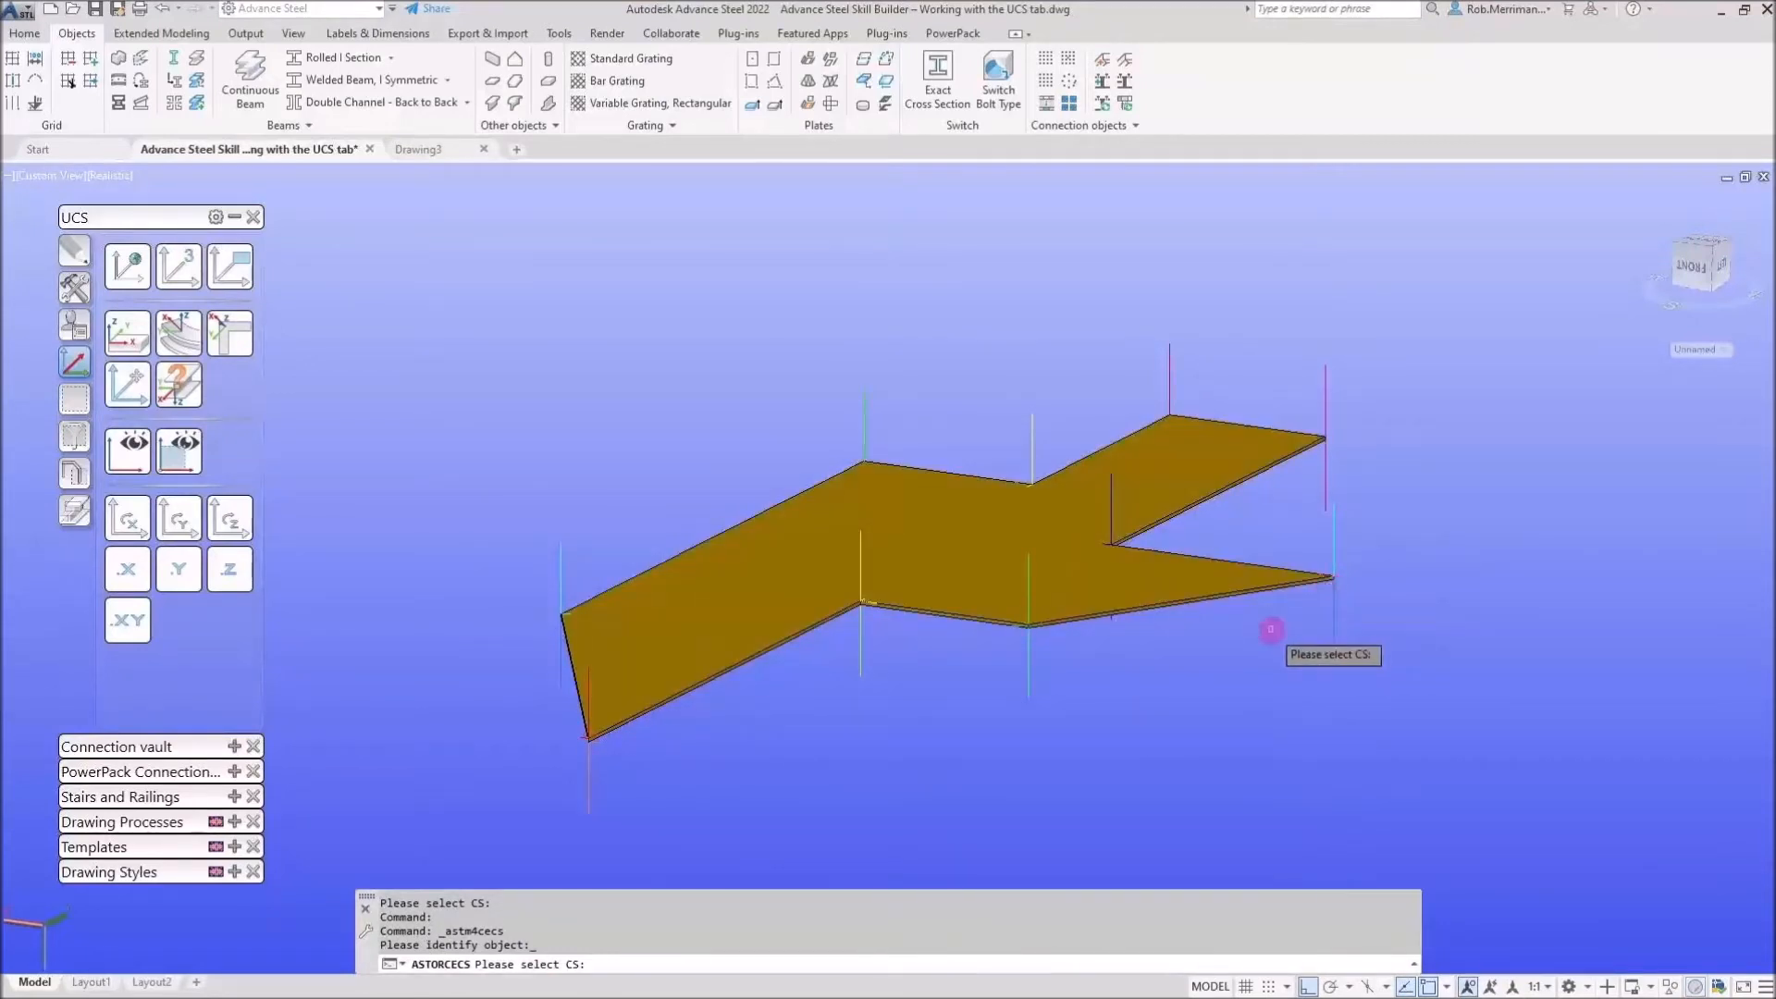
Align the UCS with the plate coordinate system at the lower corner between the bottom edge and the pointed arm
{"action": "scroll", "coordinate": [1063, 623], "scroll_direction": "up", "scroll_amount": 10}
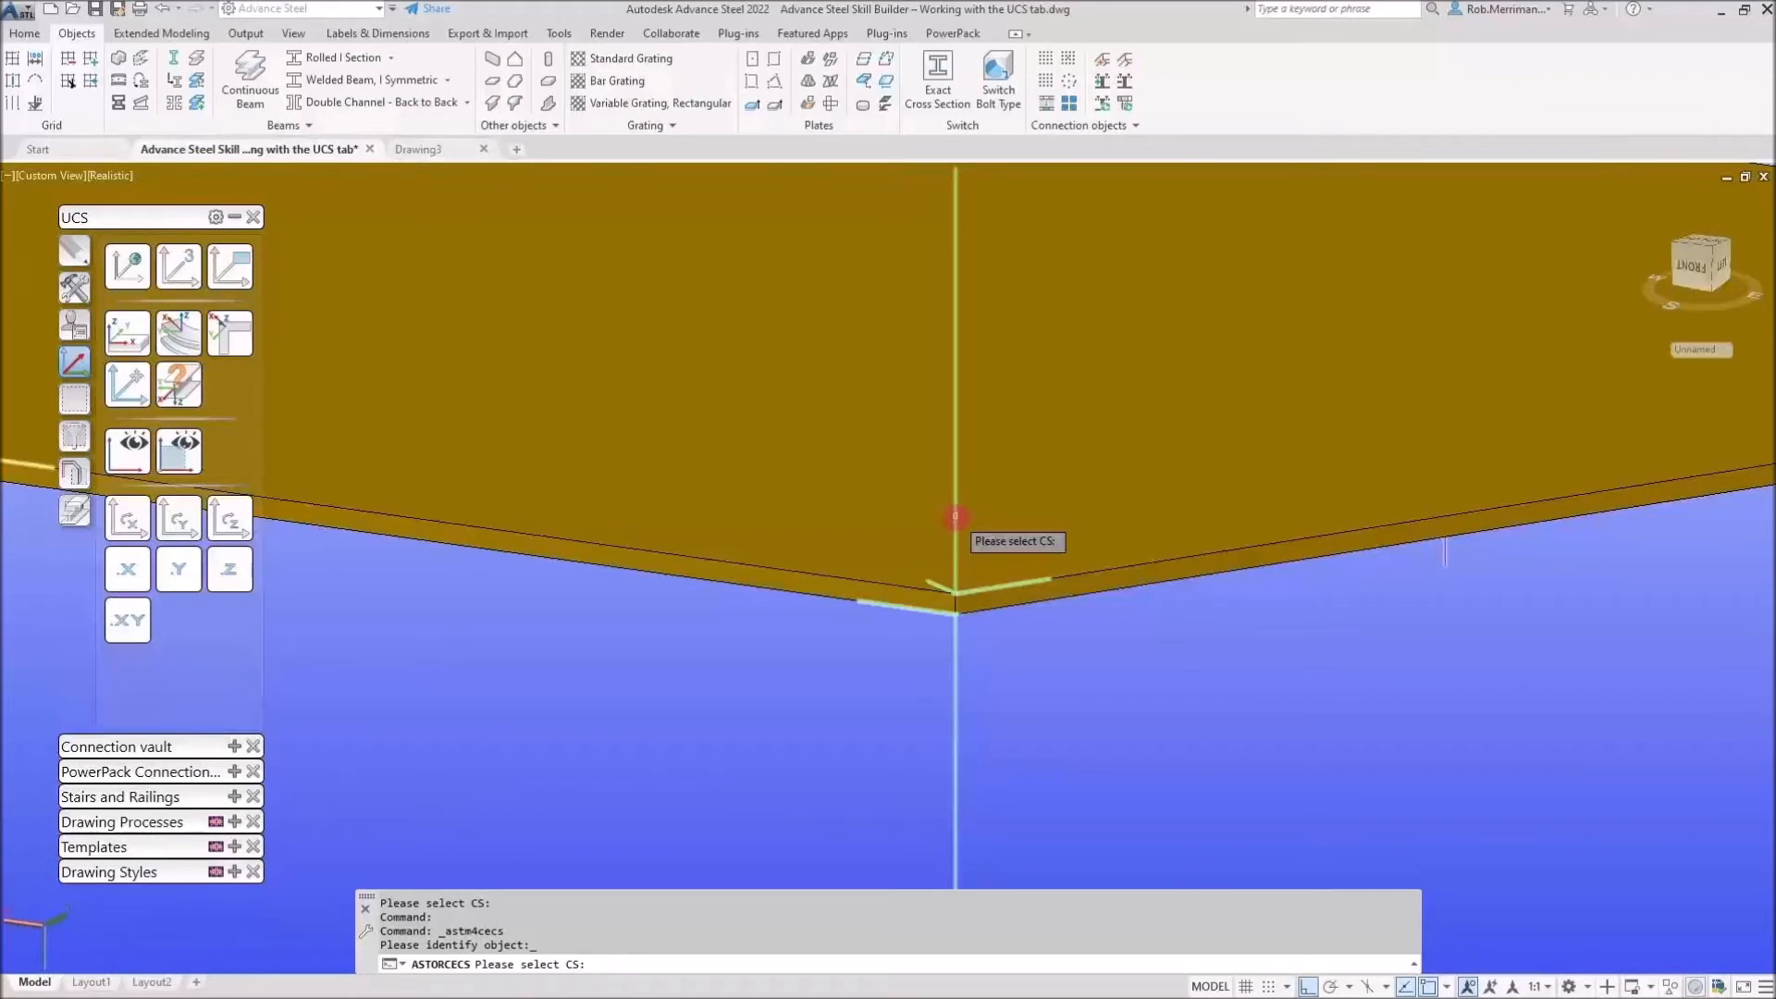
{"action": "left_click", "coordinate": [955, 516]}
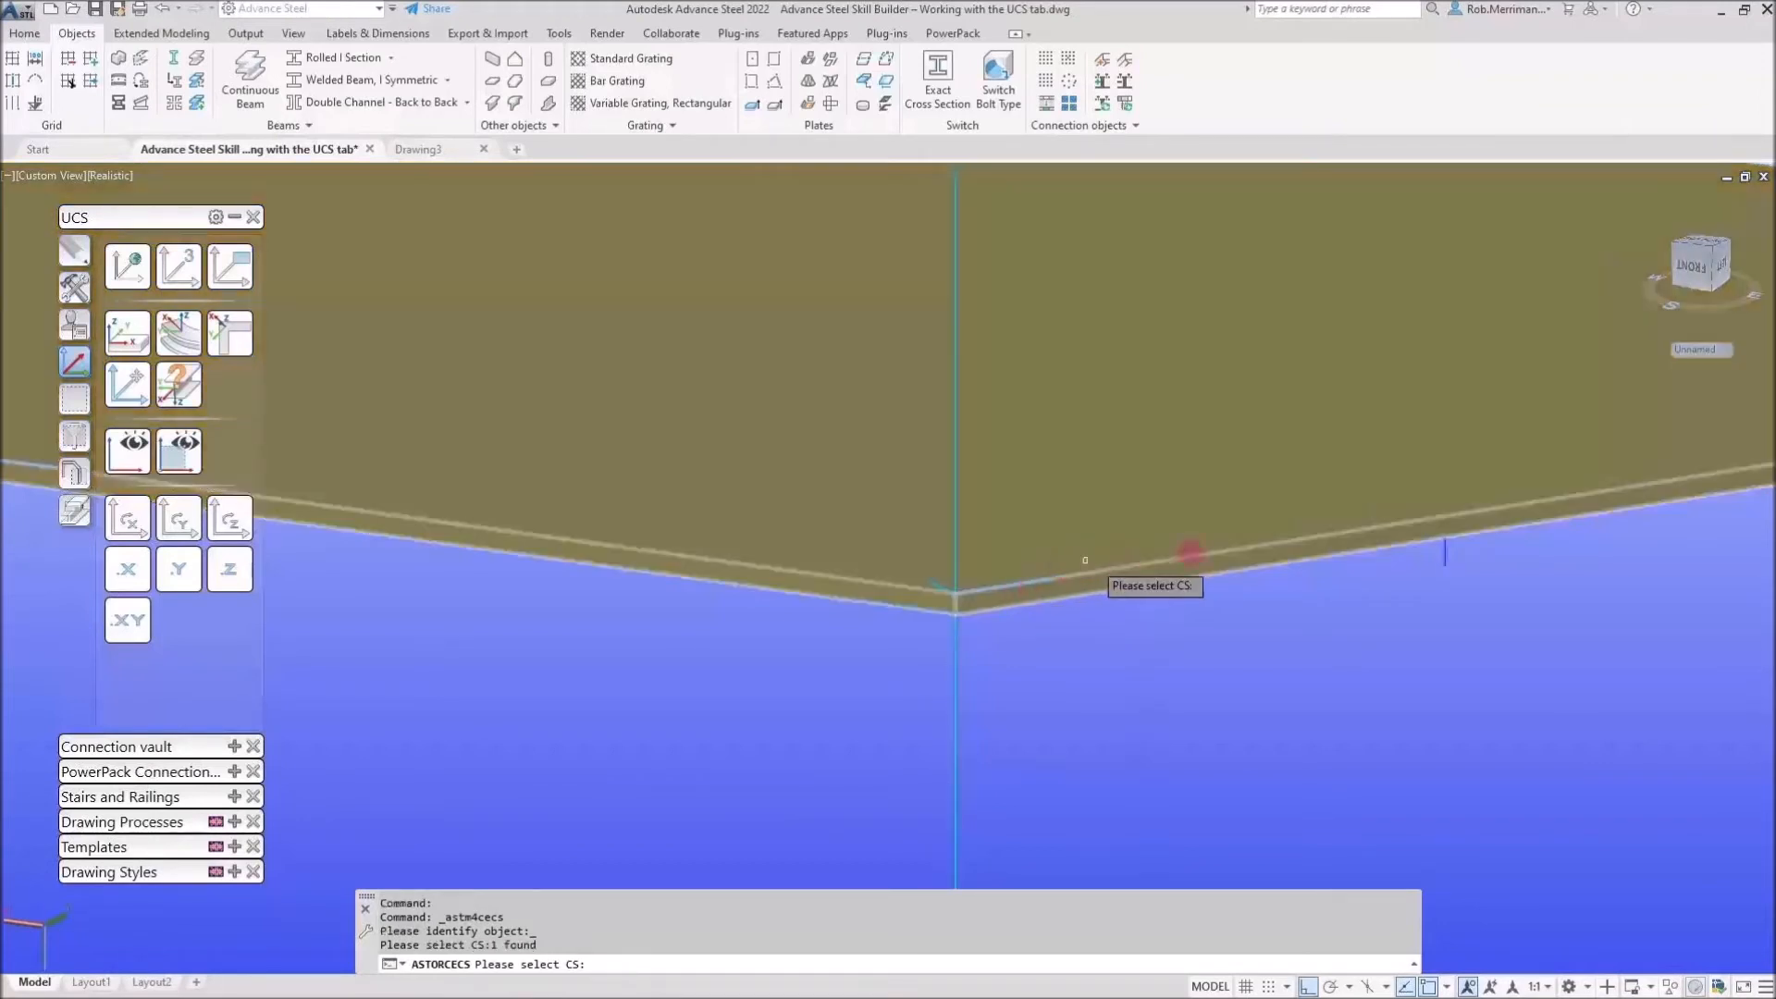
{"action": "right_click", "coordinate": [1005, 661]}
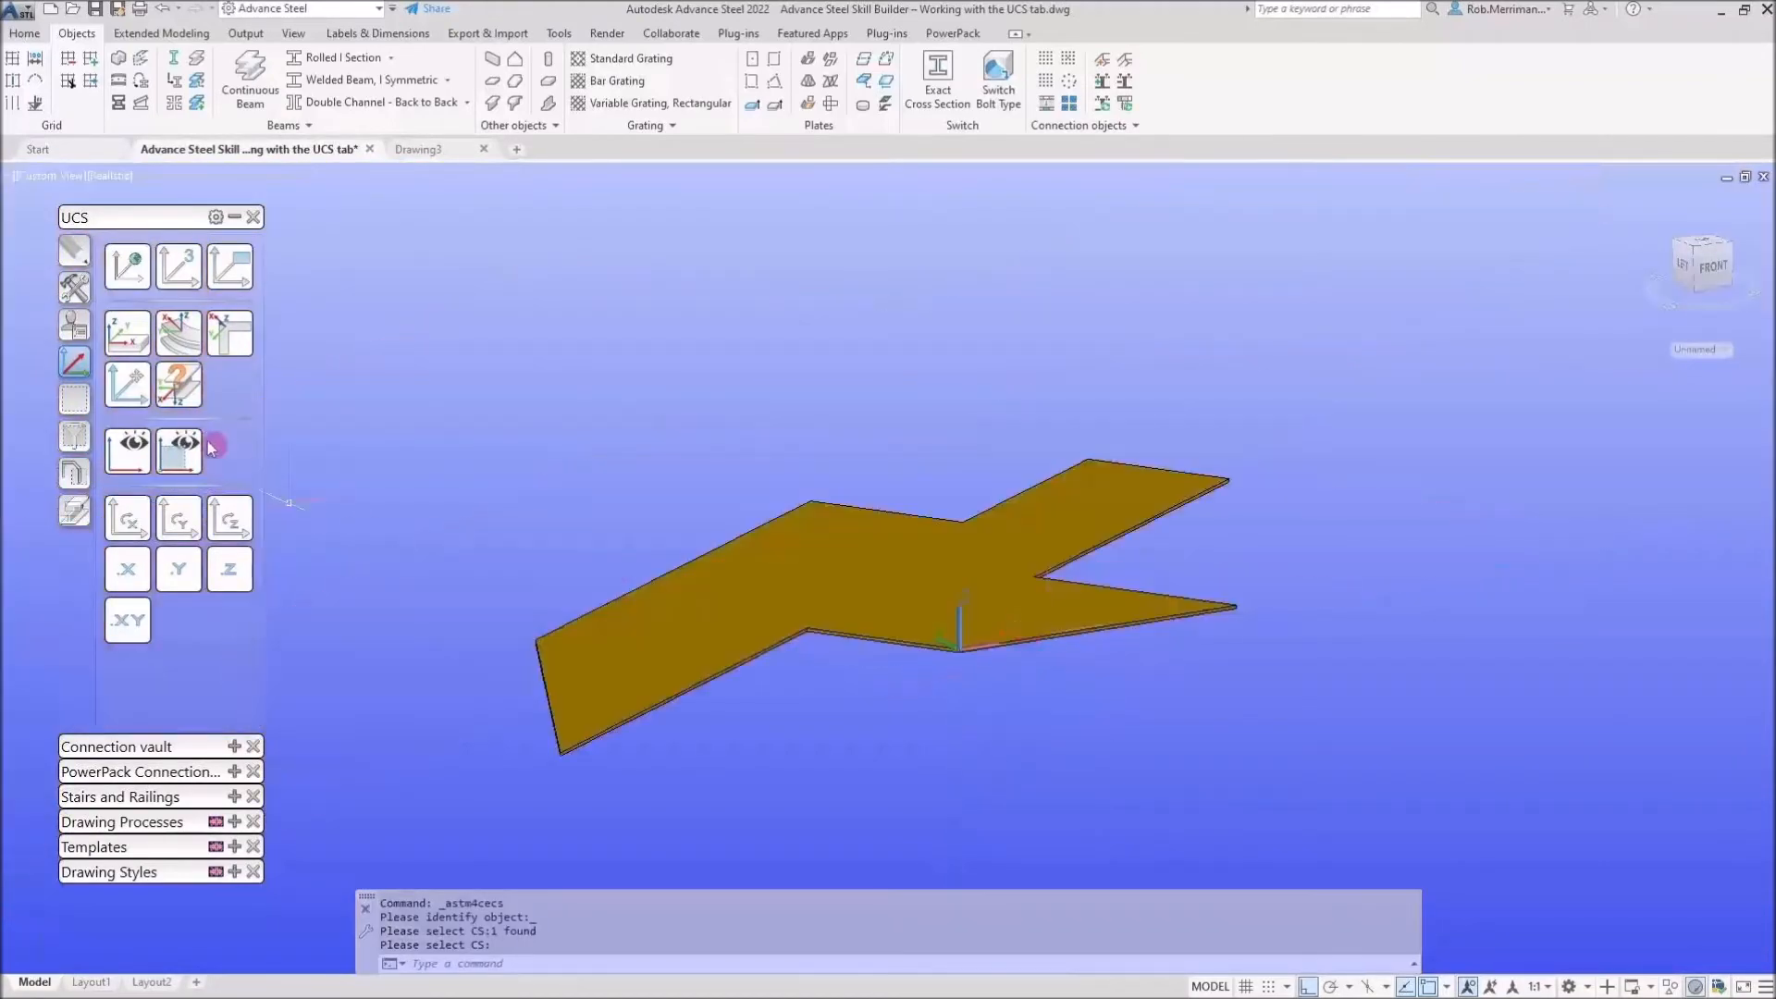
Align the UCS with the plate's own coordinate system at the sharp tip of the lower pointed arm
{"action": "left_click", "coordinate": [124, 342]}
{"action": "left_click", "coordinate": [836, 555]}
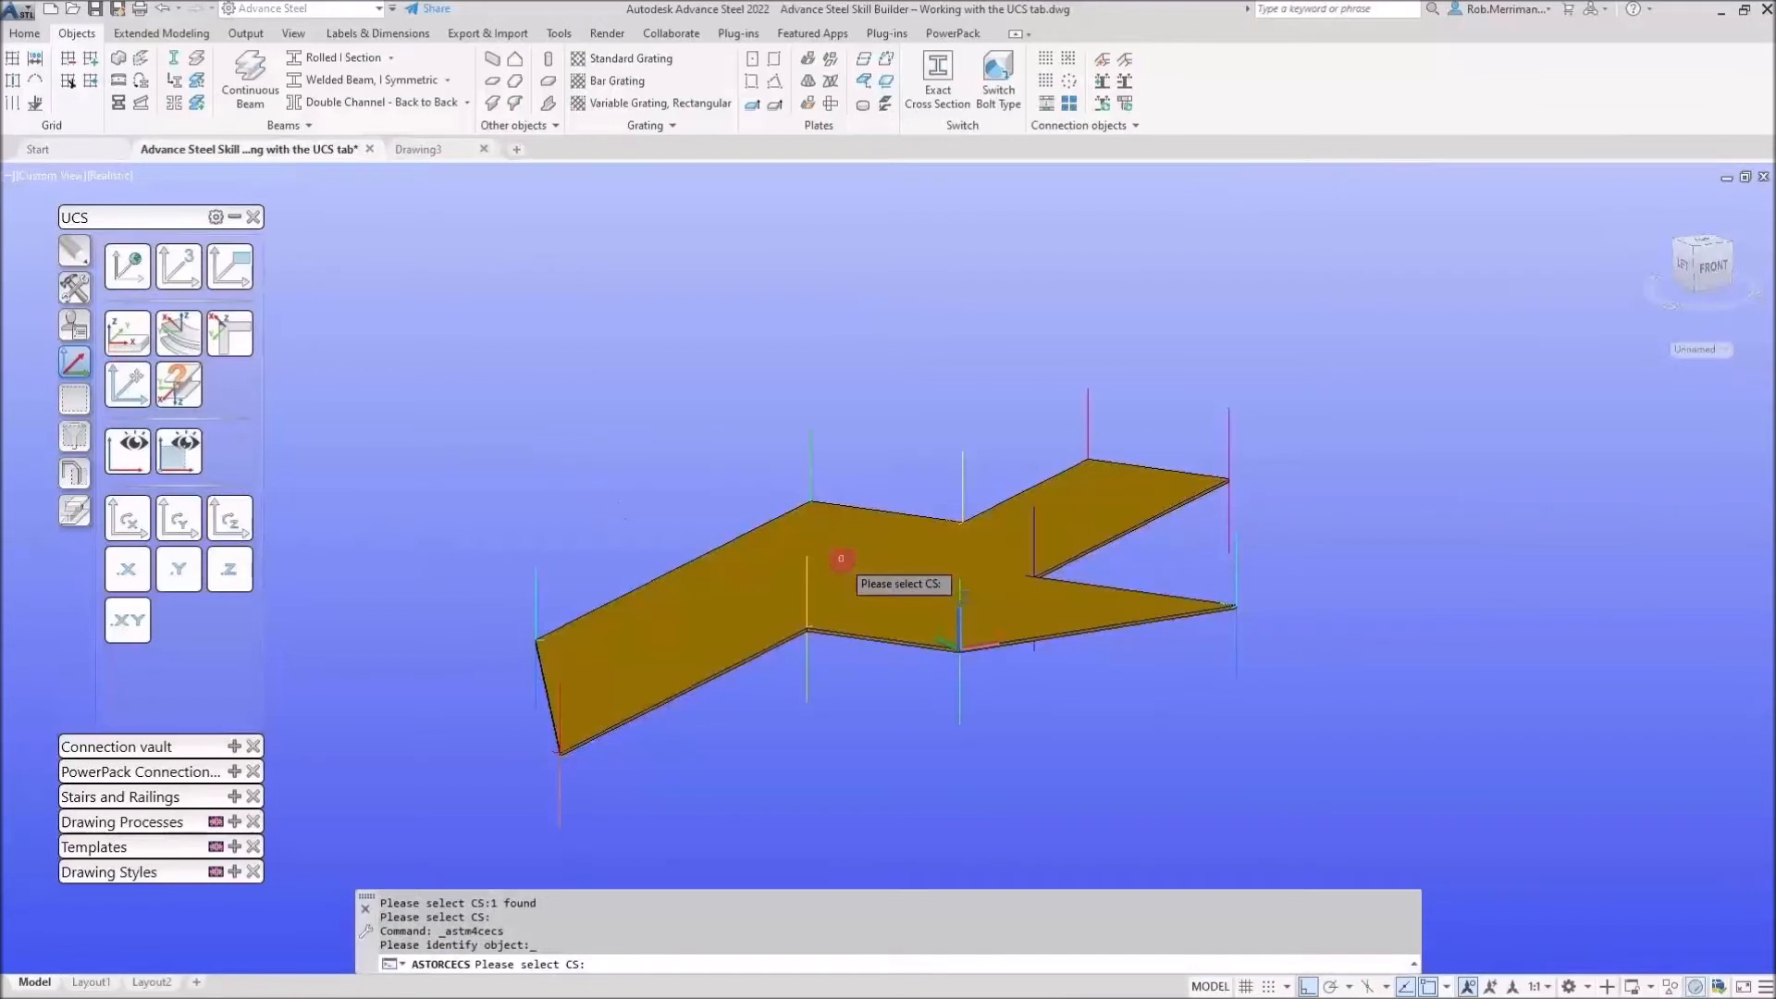
{"action": "scroll", "coordinate": [1240, 606], "scroll_direction": "up", "scroll_amount": 6}
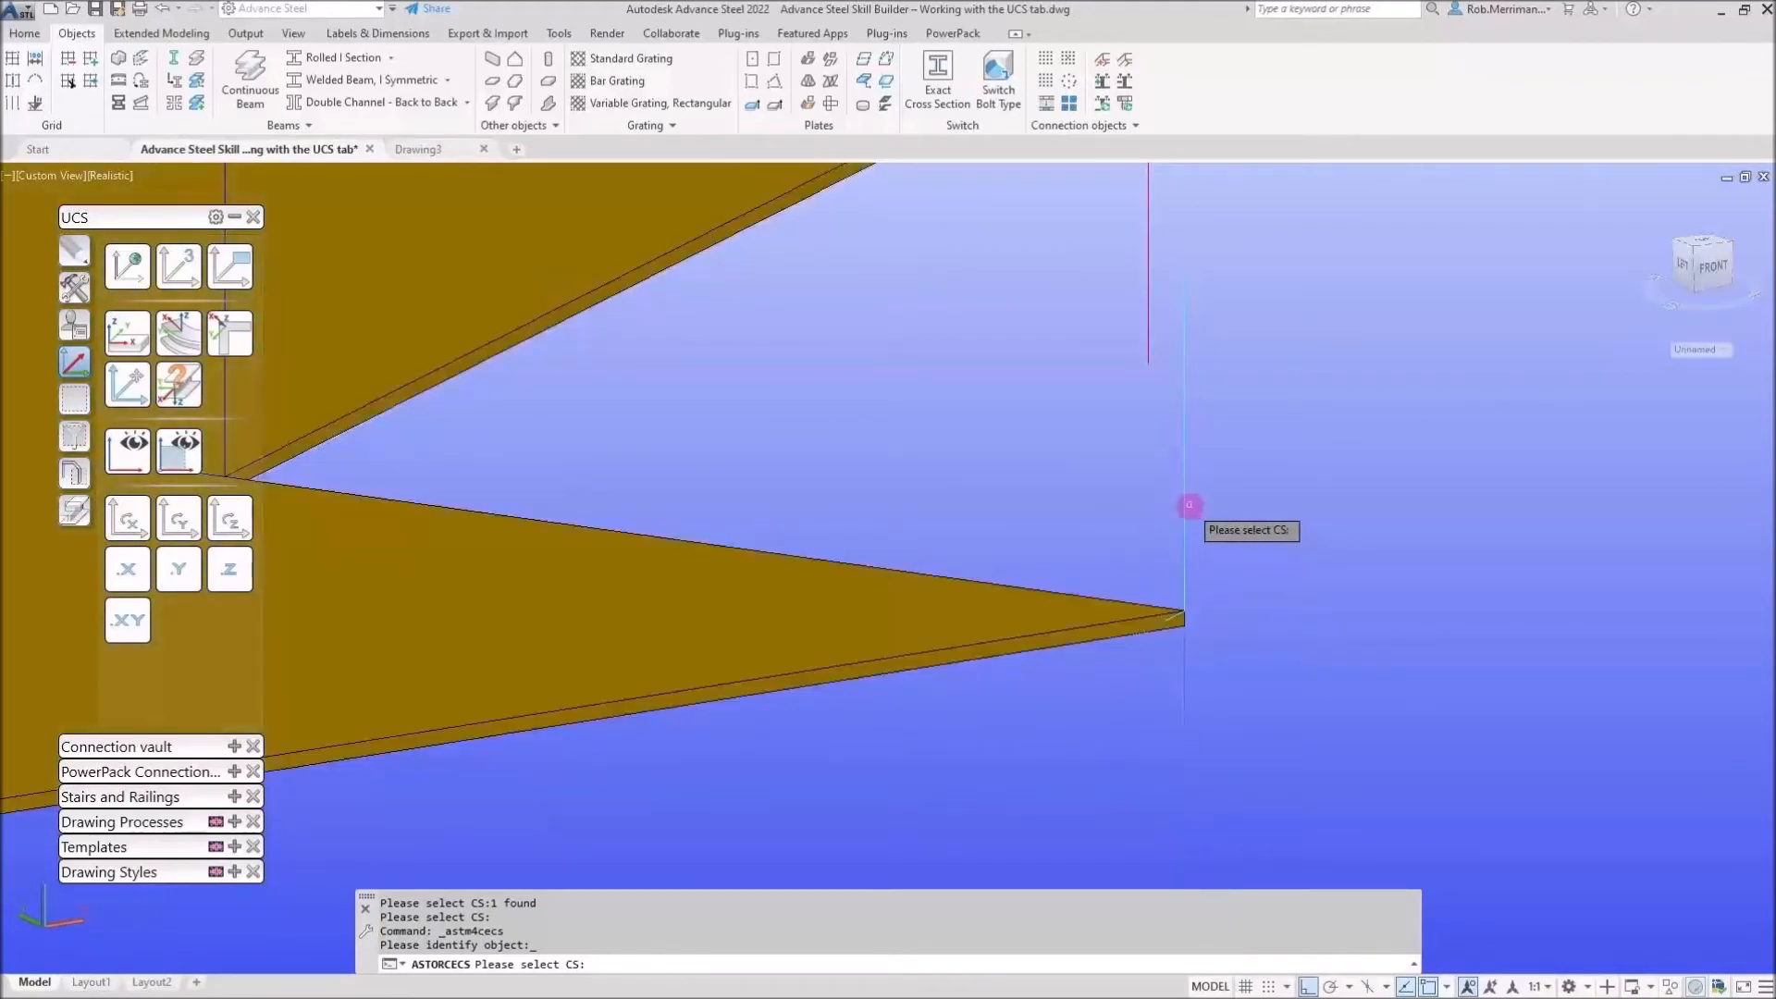
{"action": "left_click", "coordinate": [1184, 506]}
{"action": "scroll", "coordinate": [1271, 514], "scroll_direction": "down", "scroll_amount": 5}
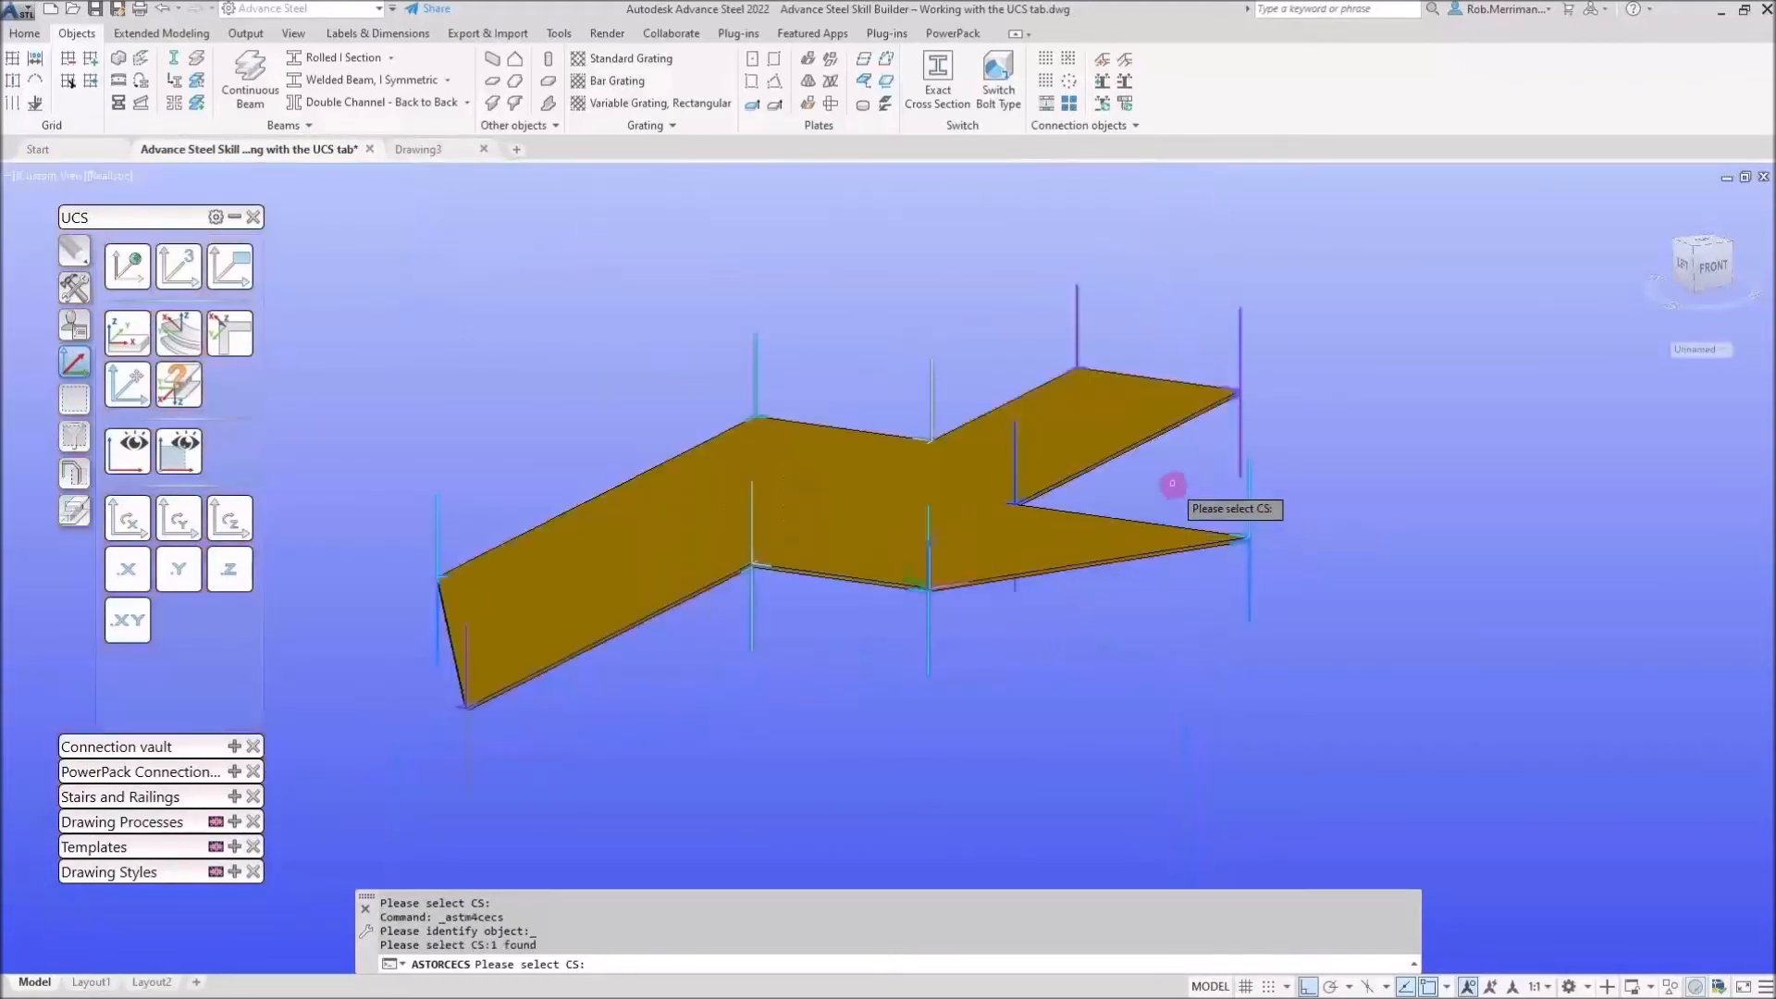
{"action": "key", "text": "Return"}
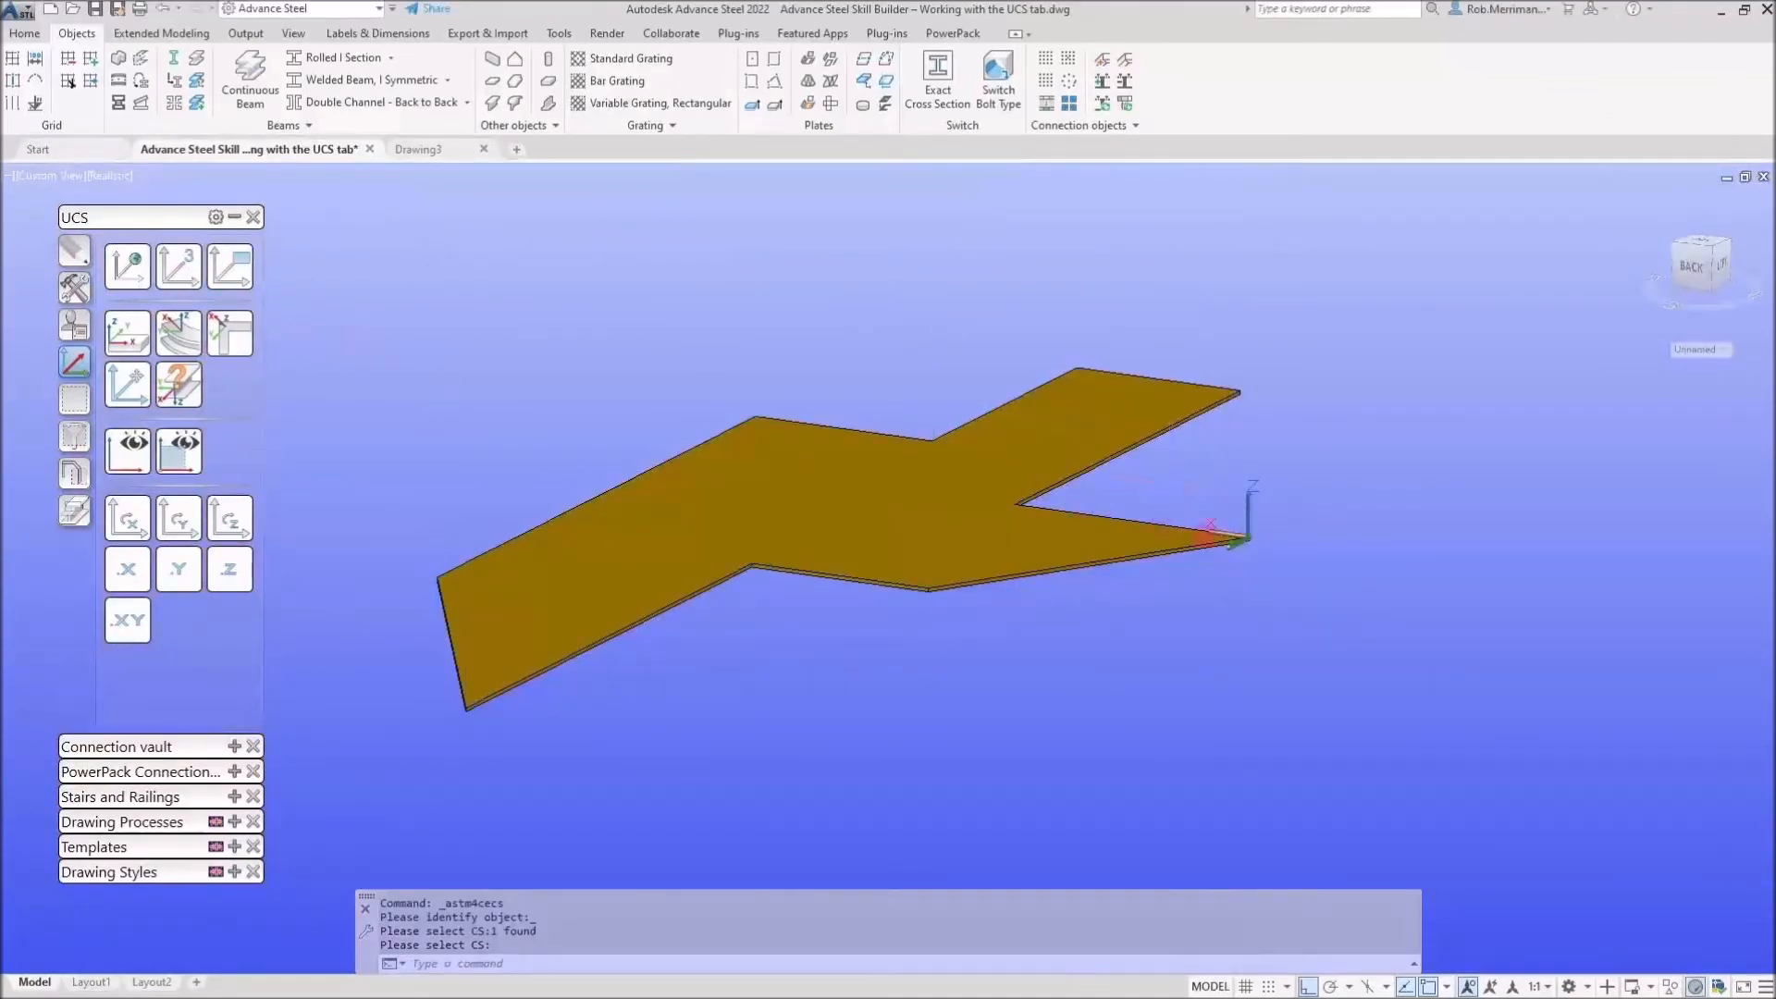
Define a three-point UCS with its origin at the plate's sharp tip and its X axis towards the lower corner of the same edge
{"action": "left_click", "coordinate": [178, 267]}
{"action": "scroll", "coordinate": [1249, 529], "scroll_direction": "up", "scroll_amount": 6}
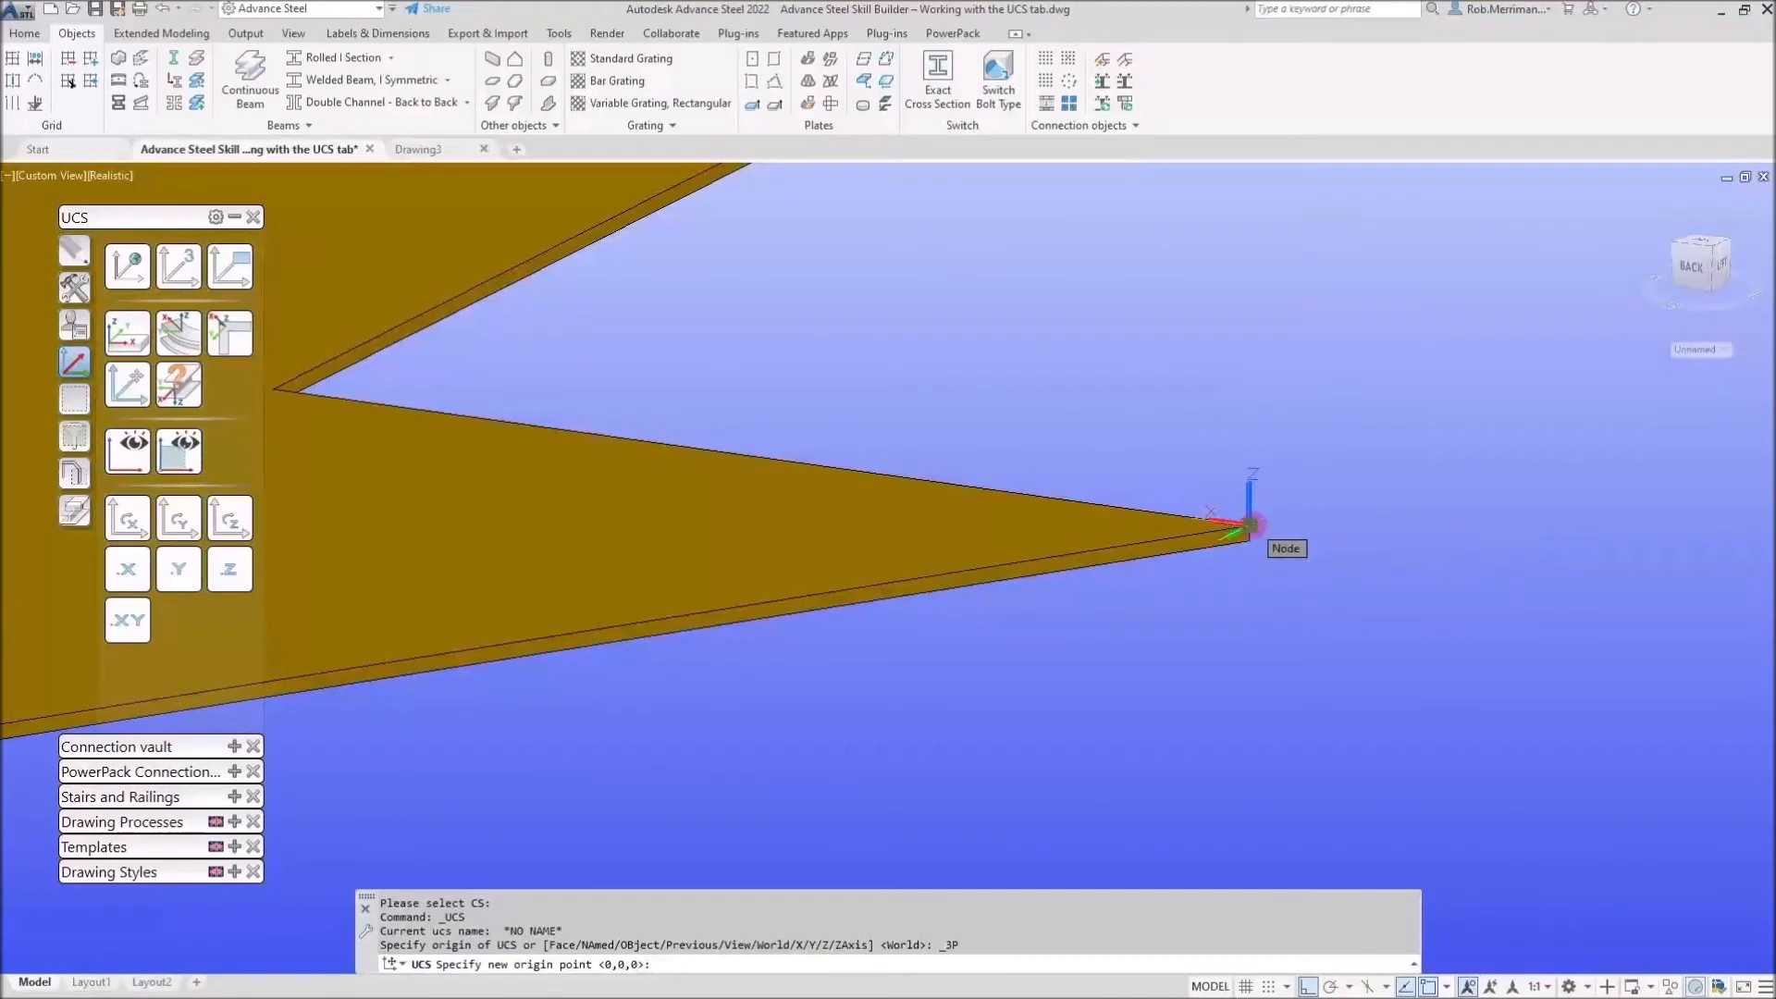
{"action": "left_click", "coordinate": [1251, 528]}
{"action": "scroll", "coordinate": [1342, 507], "scroll_direction": "down", "scroll_amount": 2}
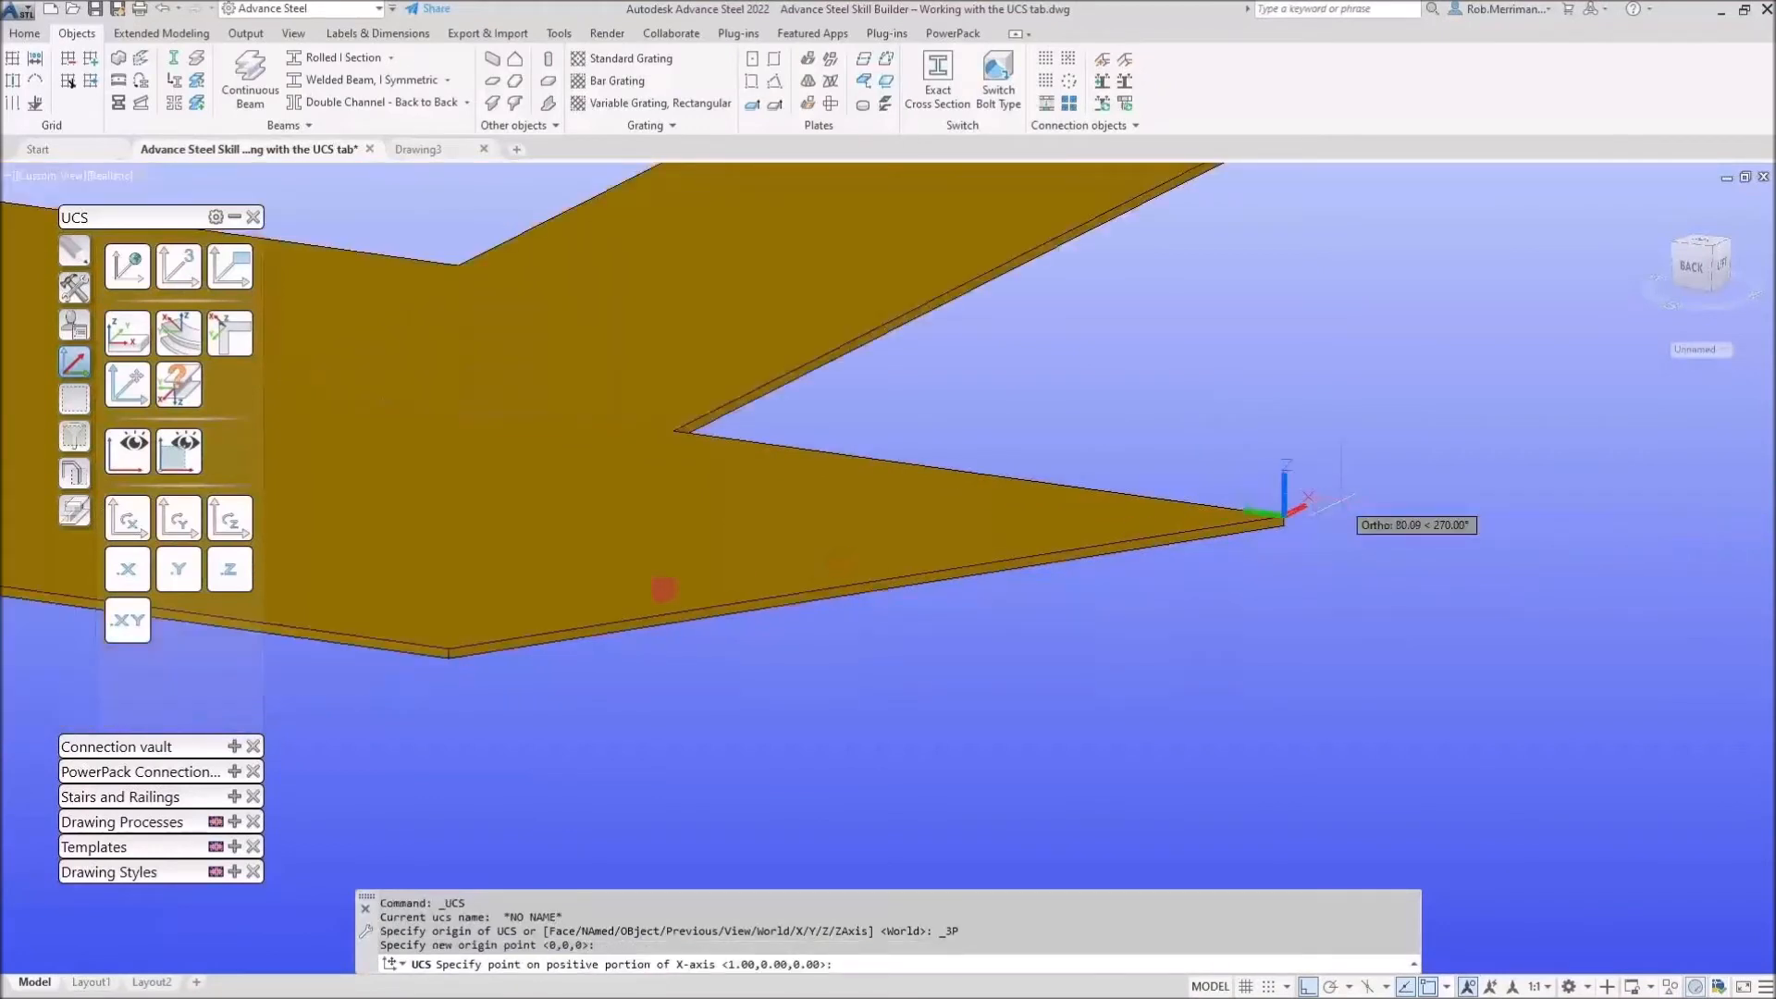
{"action": "left_click", "coordinate": [451, 648]}
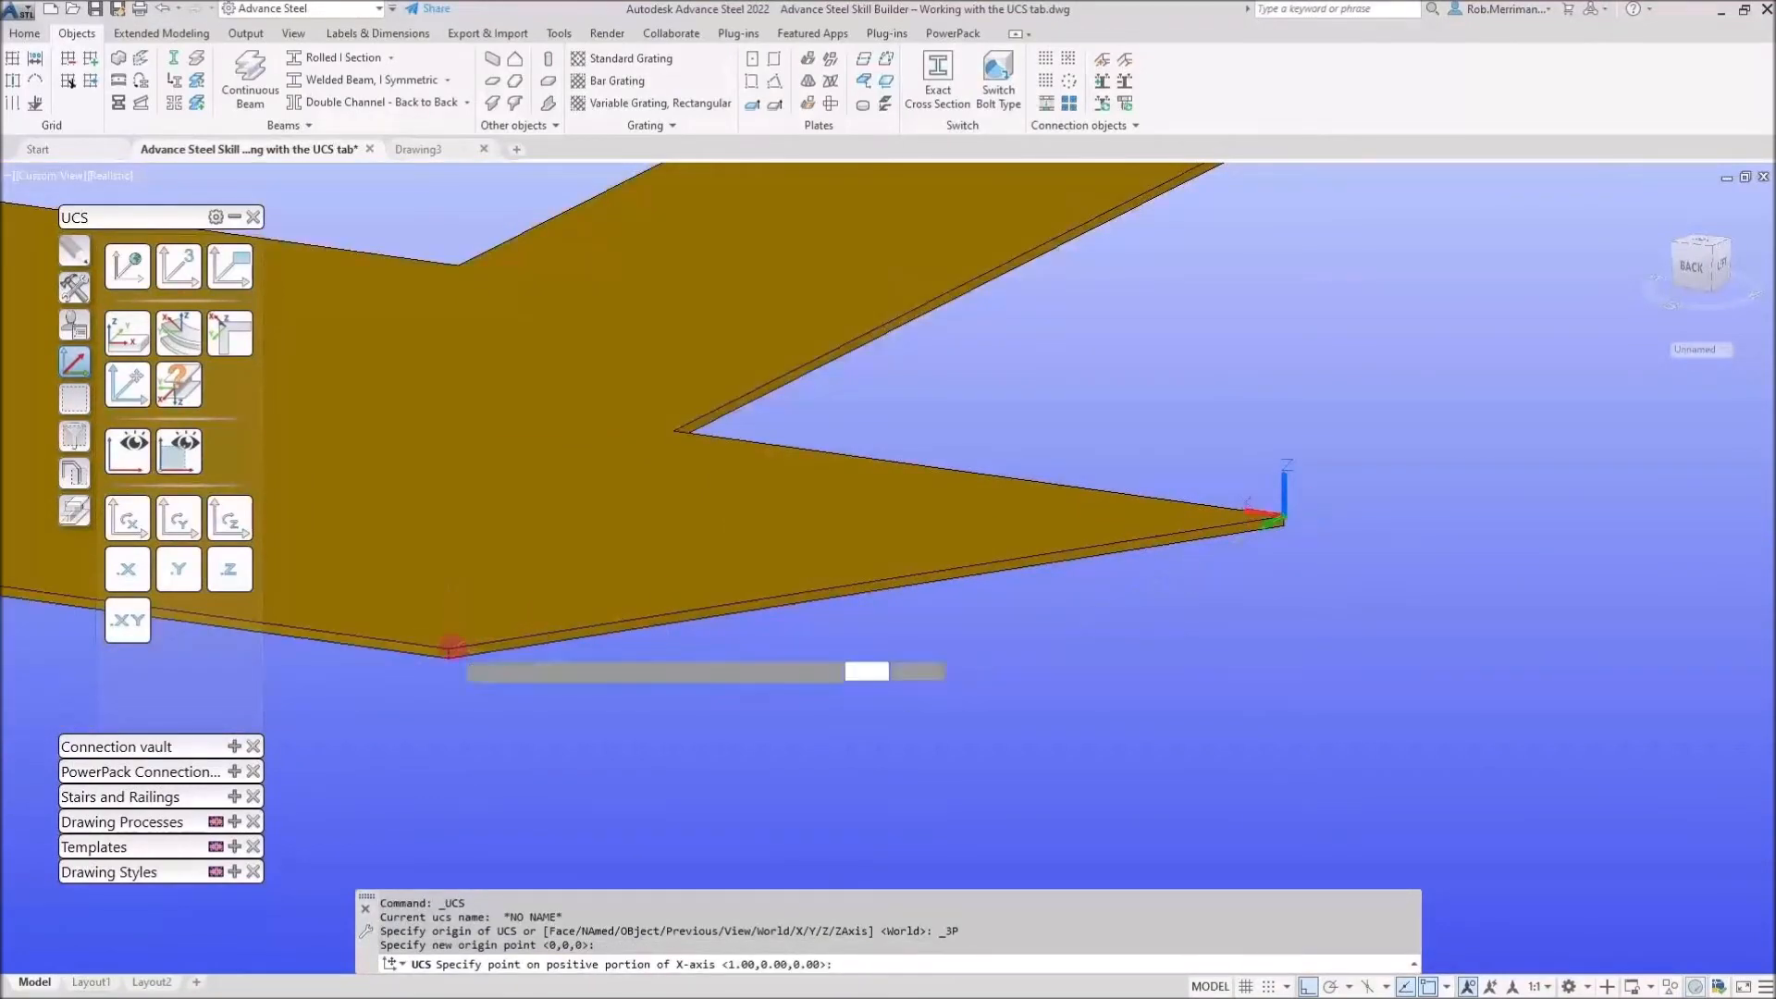
{"action": "left_click", "coordinate": [1252, 369]}
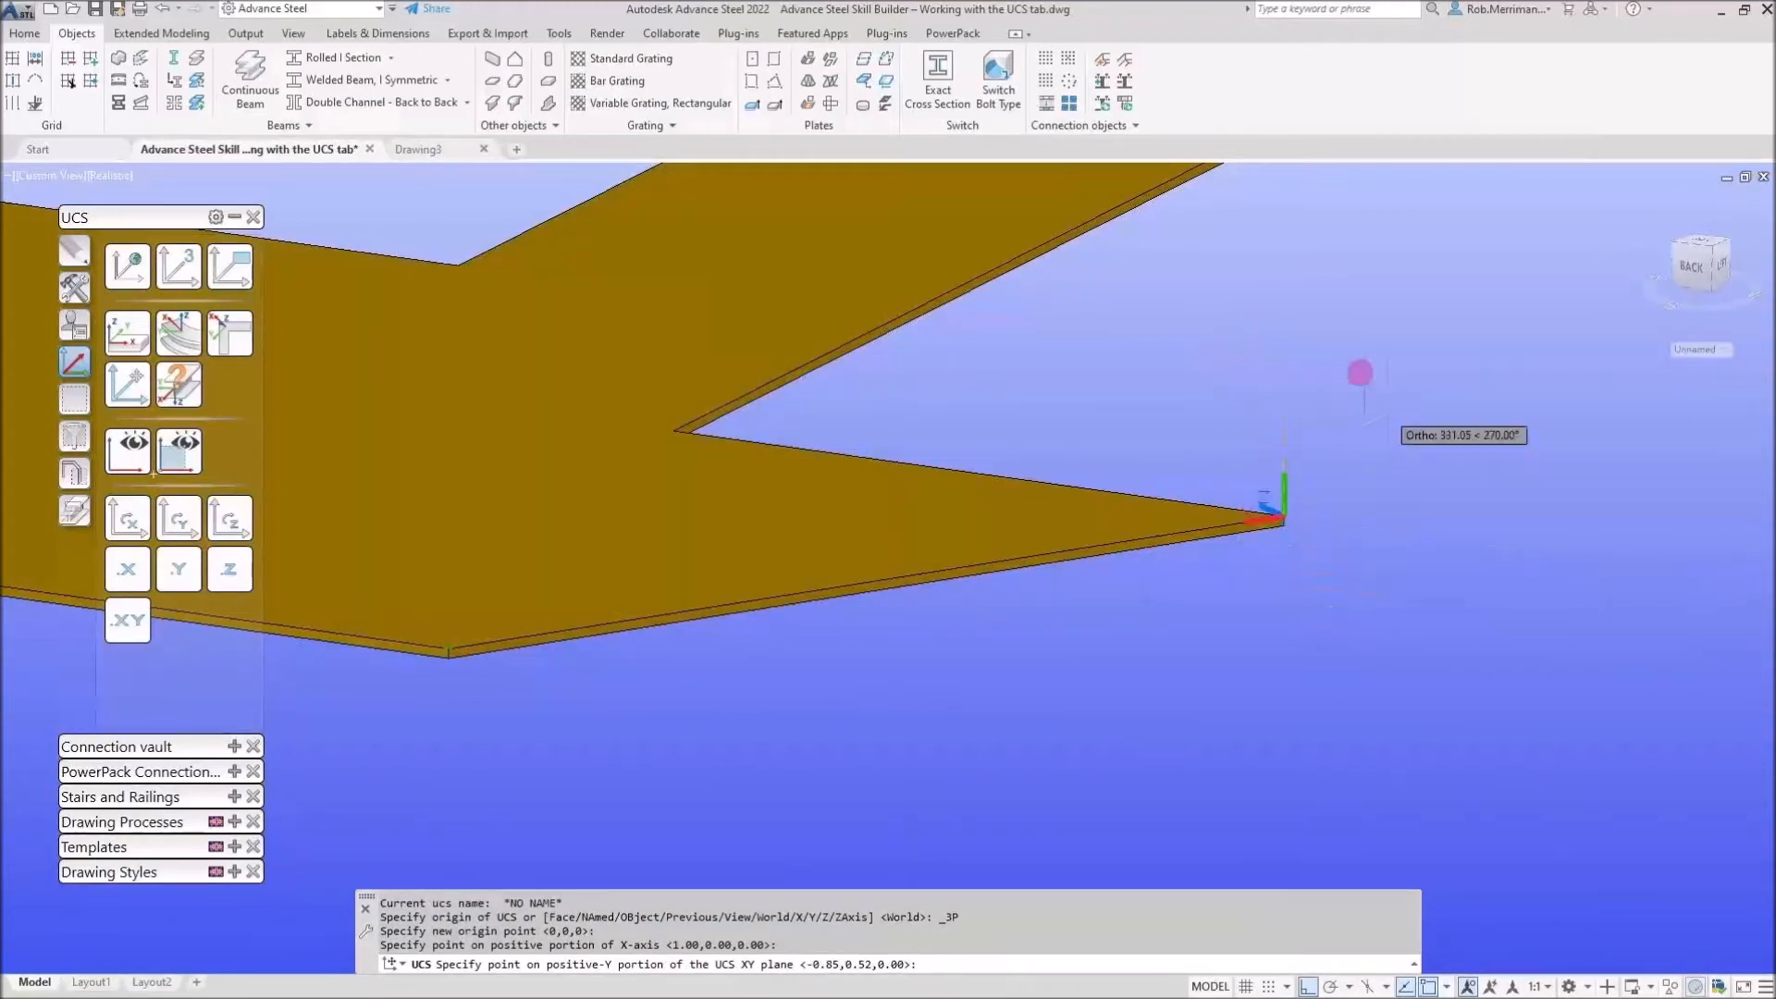
{"action": "left_click", "coordinate": [1352, 342]}
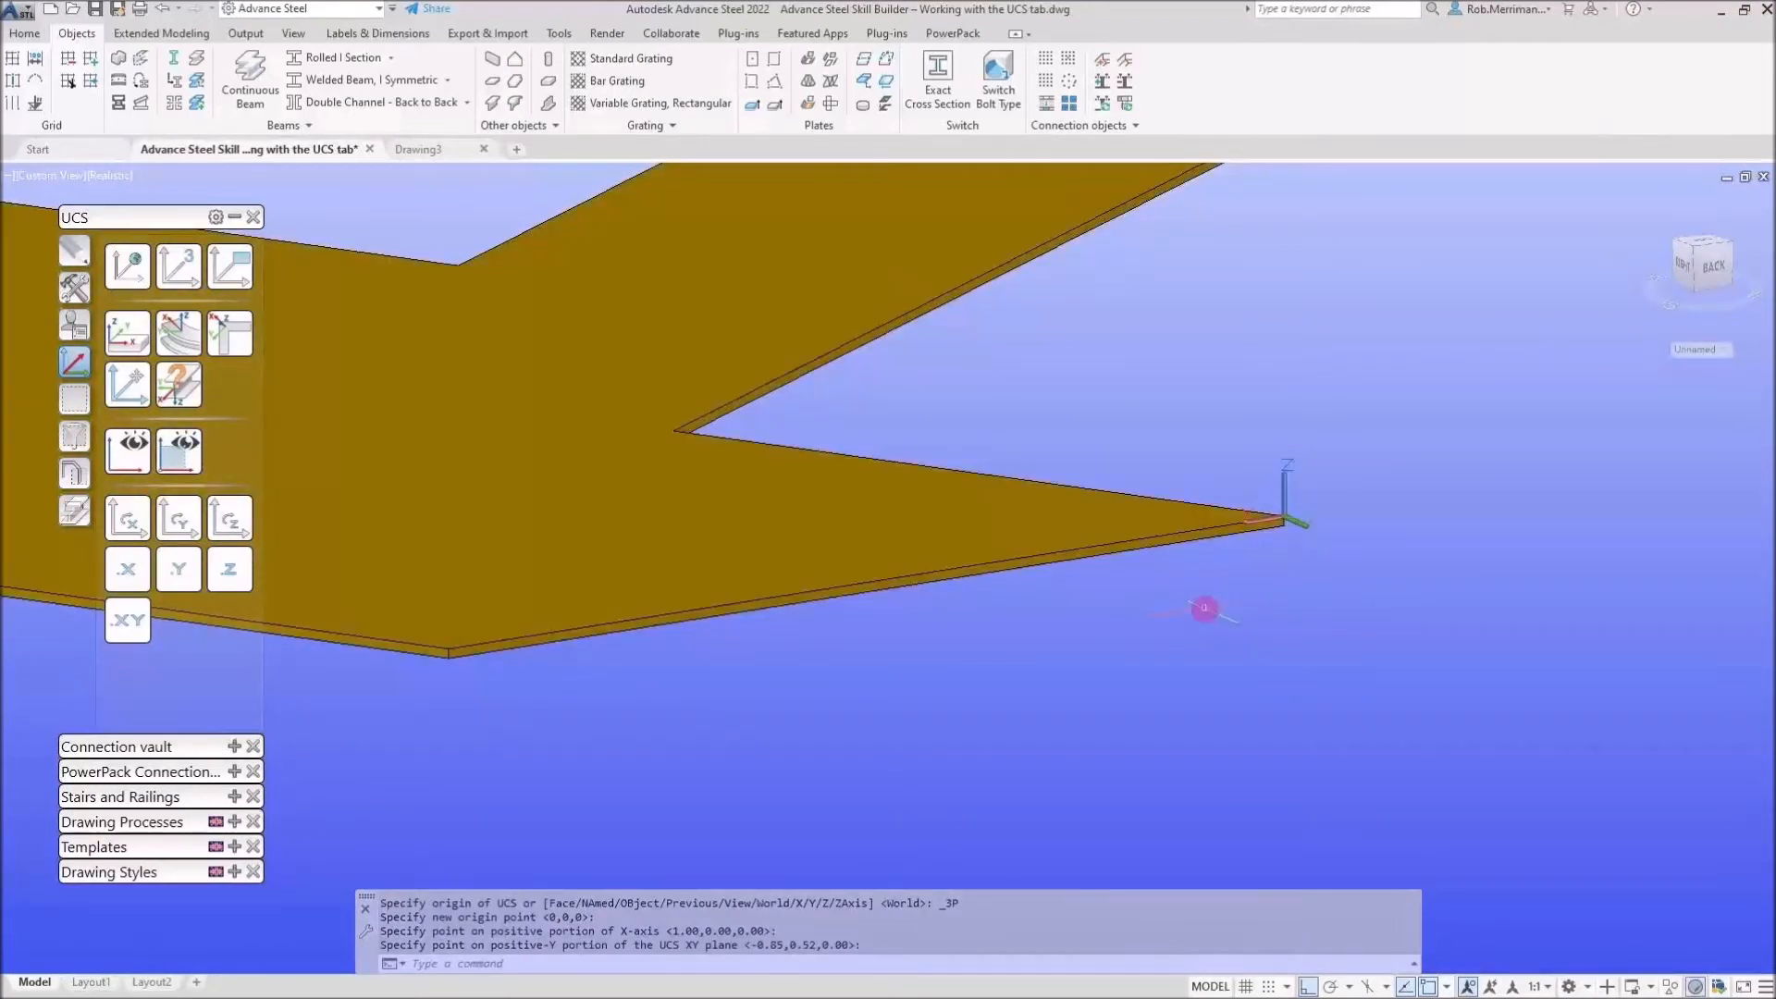
Rotate the UCS about its X axis repeatedly until its Y axis points vertically upward at the plate tip
{"action": "left_click", "coordinate": [127, 520]}
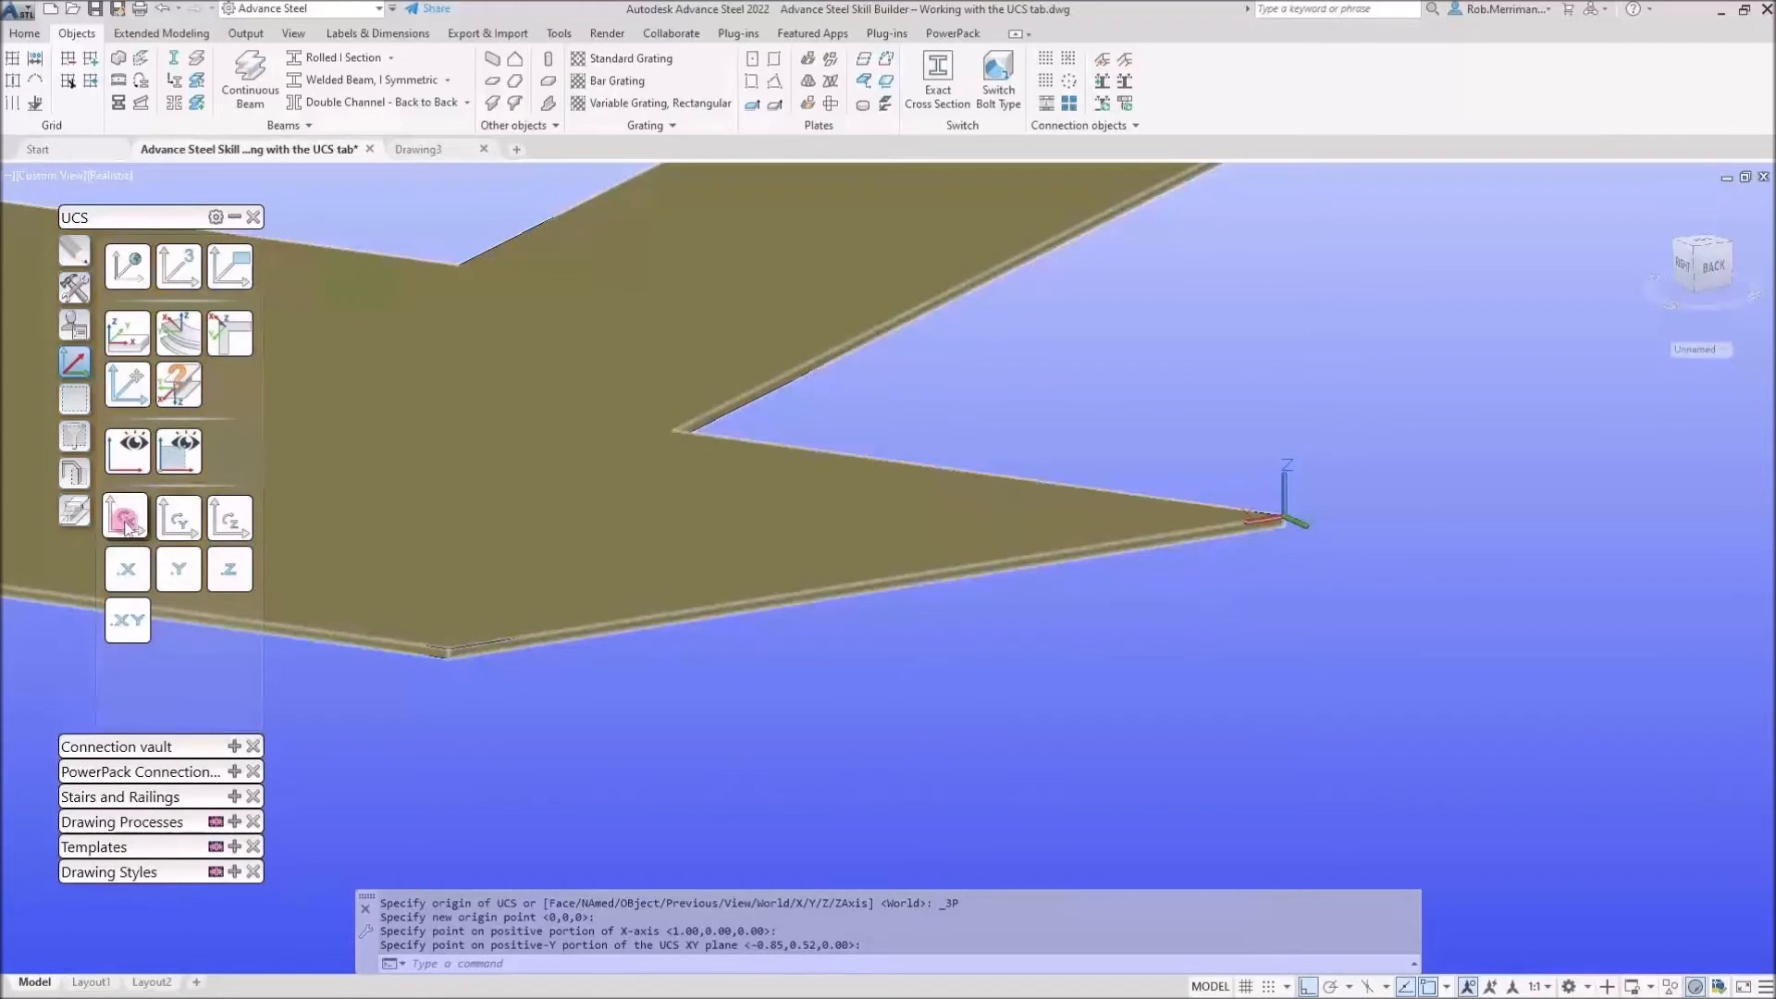
{"action": "left_click", "coordinate": [126, 520]}
{"action": "left_click", "coordinate": [127, 520]}
{"action": "left_click", "coordinate": [127, 520]}
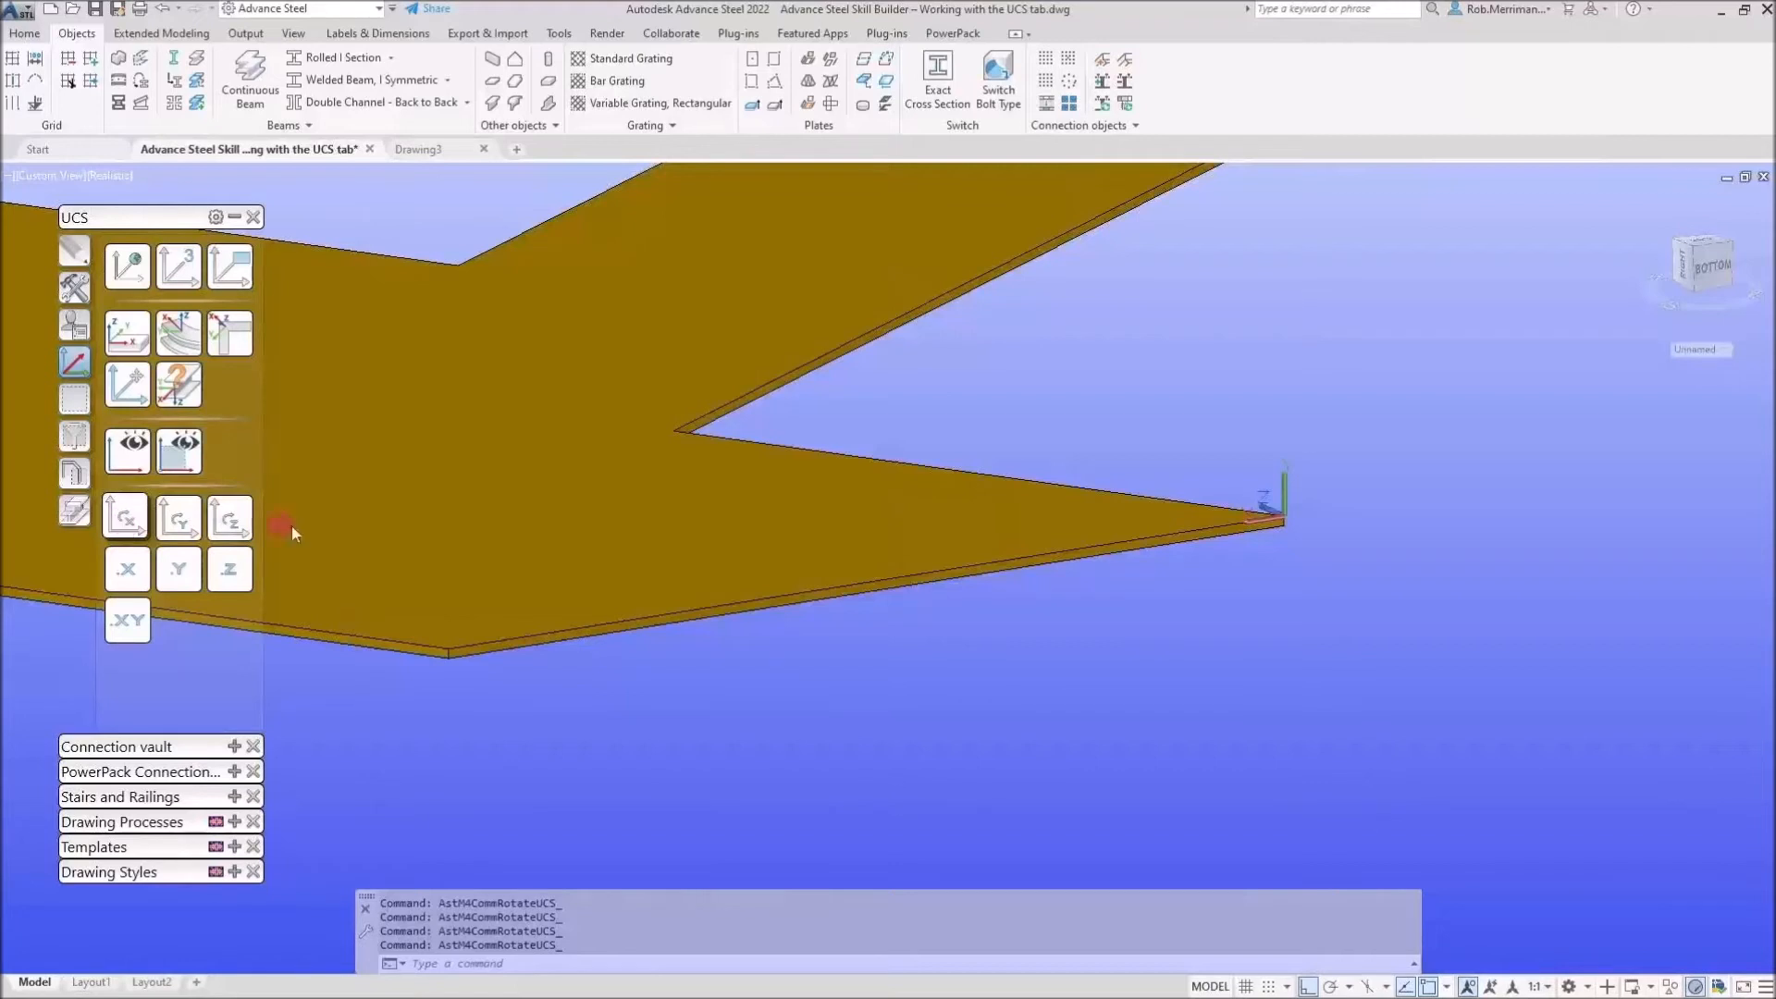
{"action": "scroll", "coordinate": [997, 586], "scroll_direction": "down", "scroll_amount": 3}
{"action": "scroll", "coordinate": [1027, 487], "scroll_direction": "down", "scroll_amount": 2}
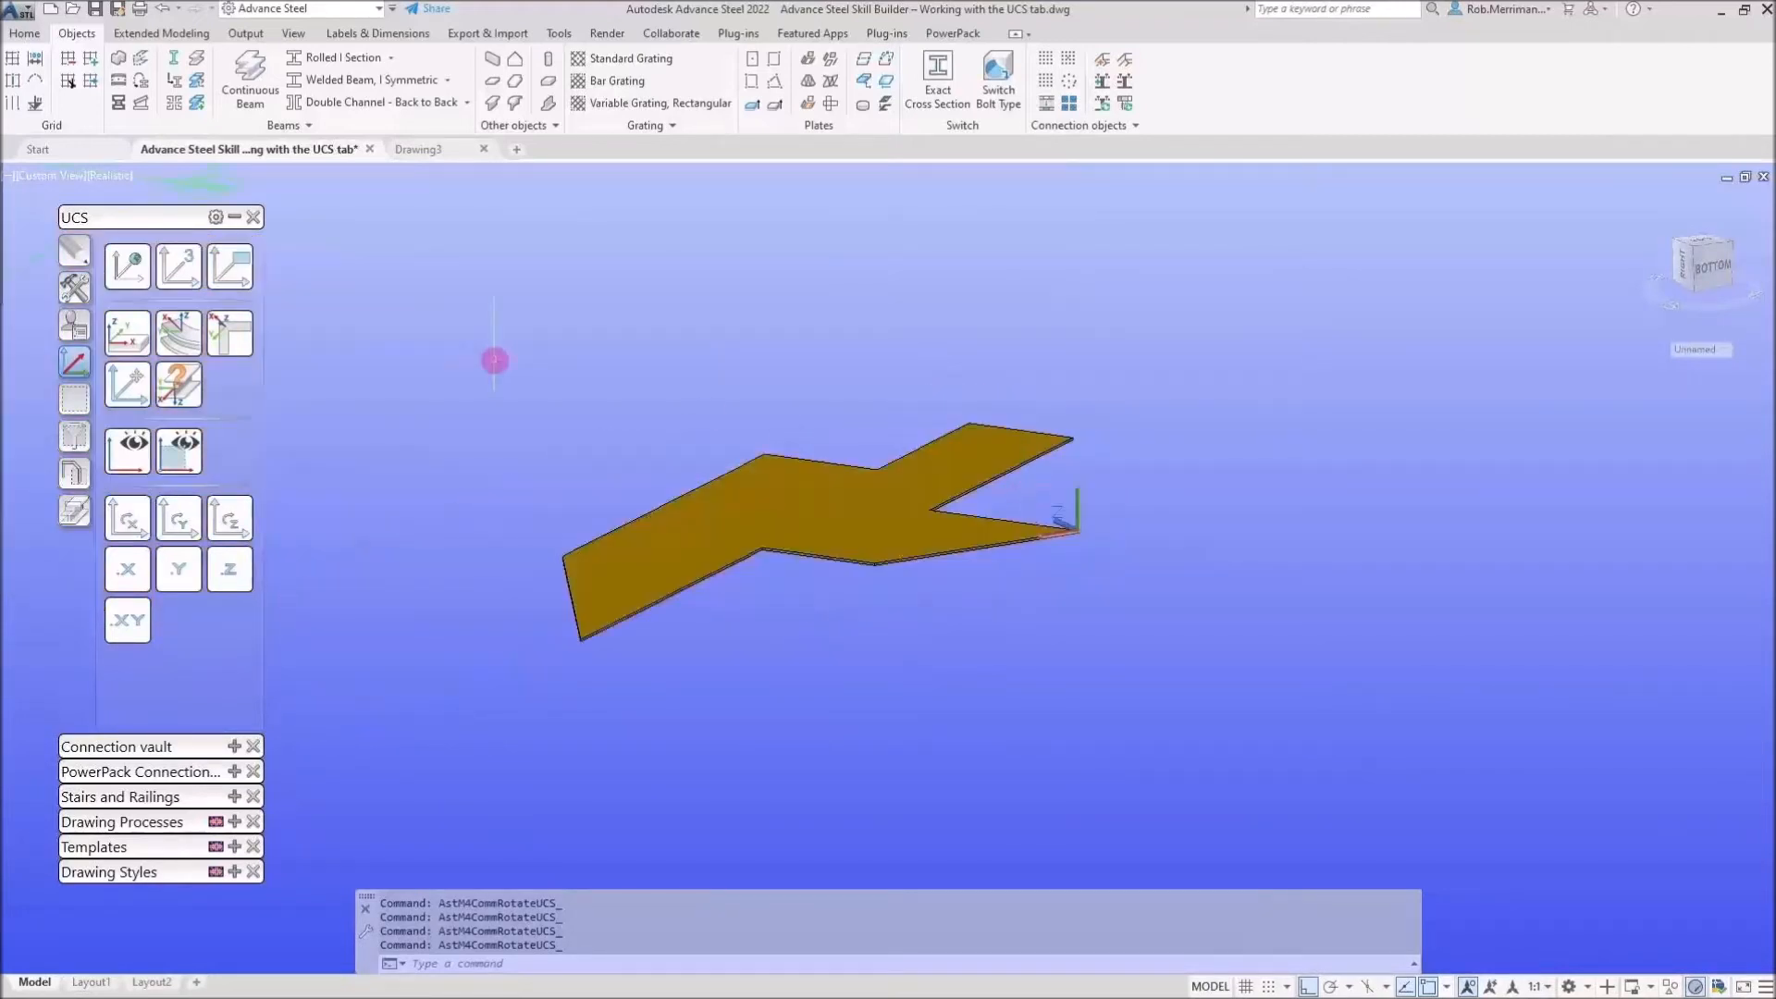
Restore the World UCS and convert the arc of the radial line layout into a curved beam, keeping the original arc
{"action": "left_click", "coordinate": [127, 278]}
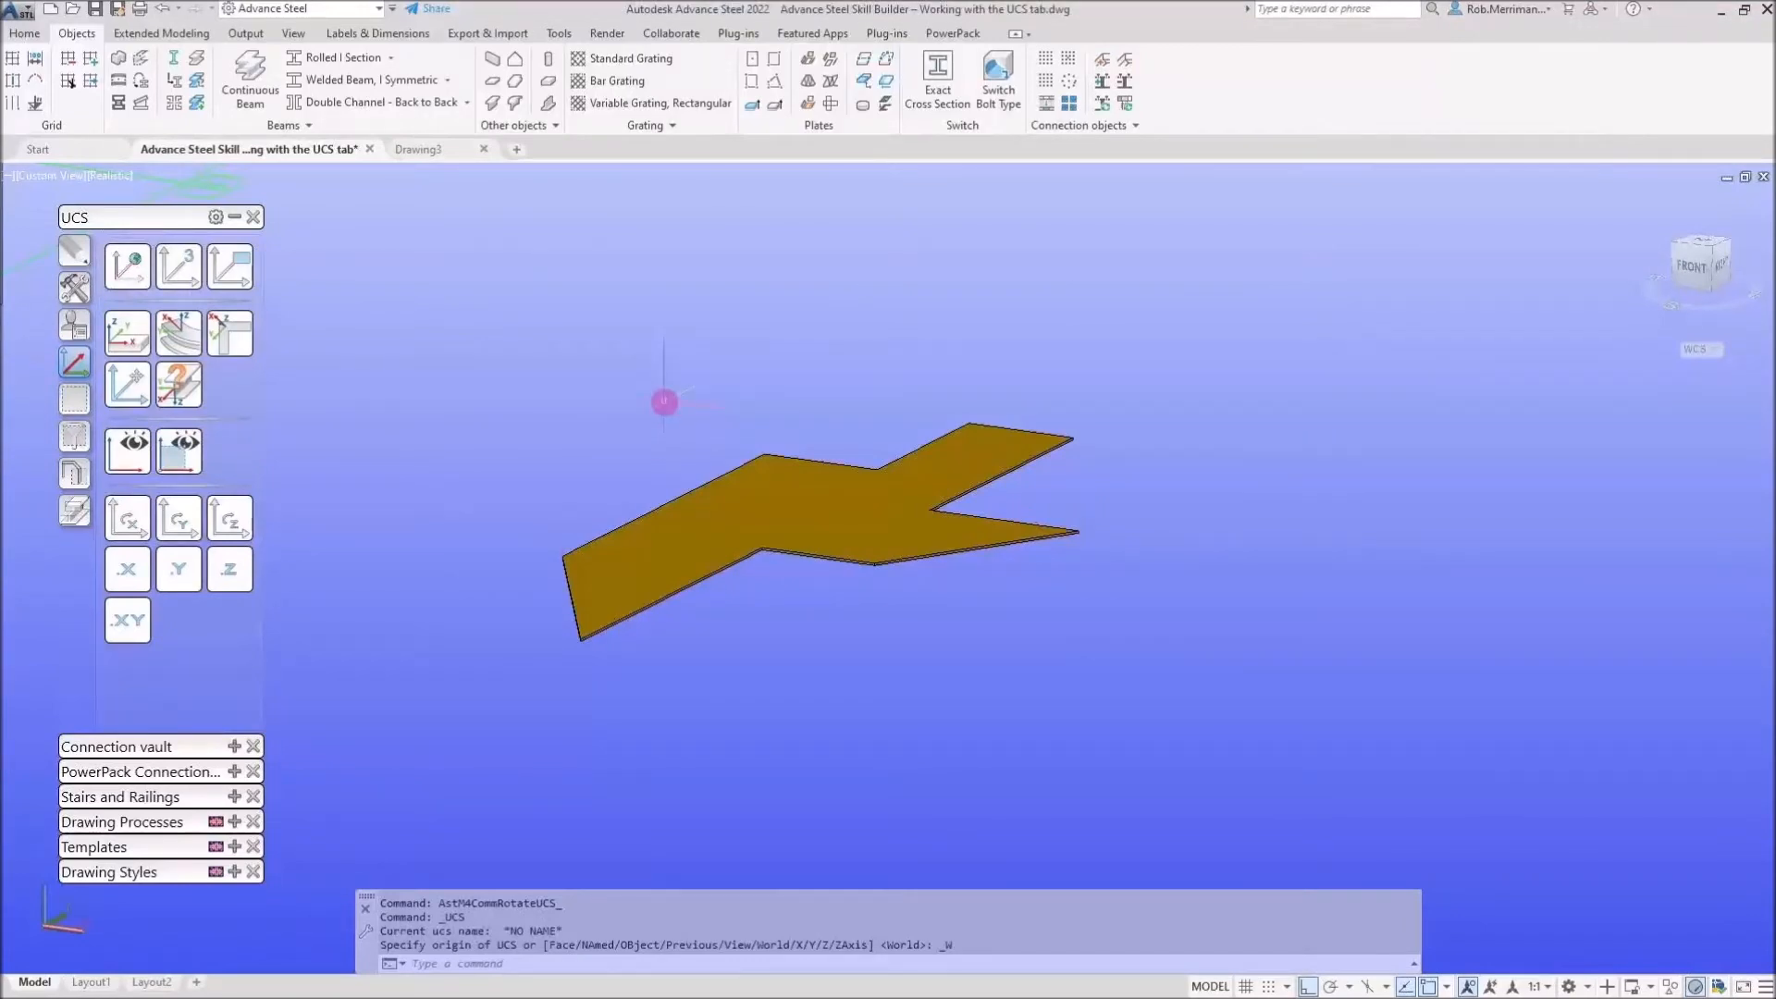
{"action": "scroll", "coordinate": [1176, 682], "scroll_direction": "down", "scroll_amount": 5}
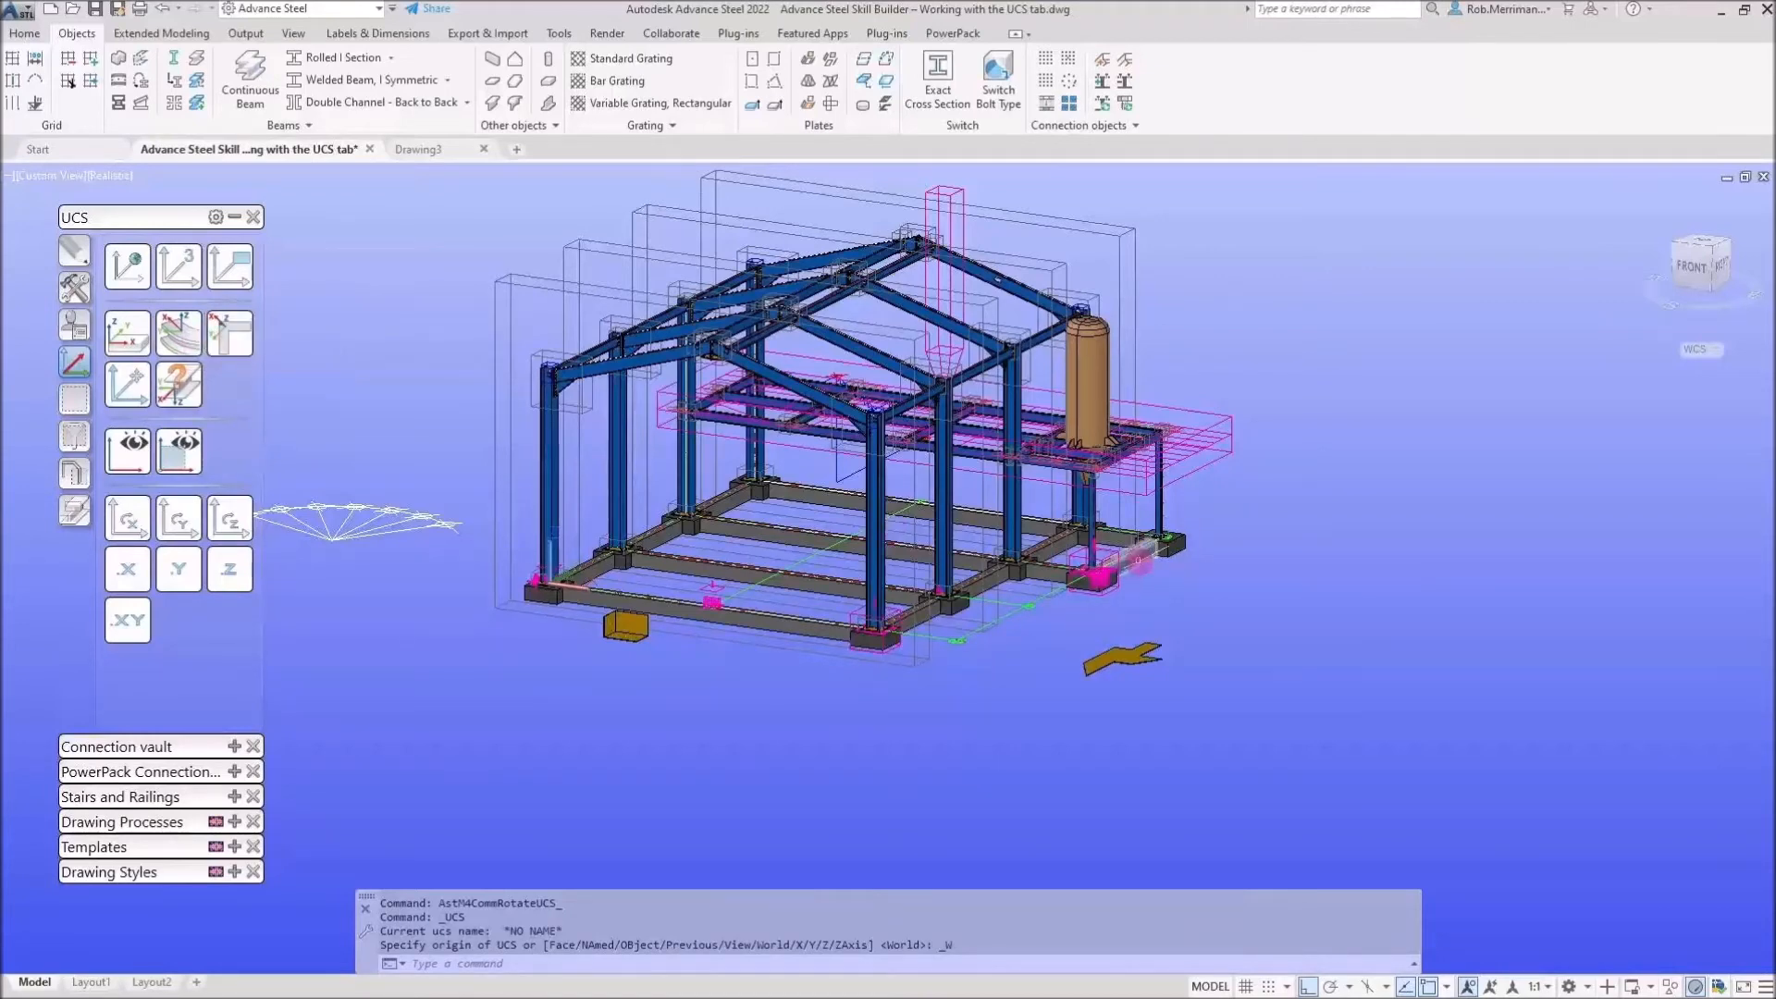
{"action": "scroll", "coordinate": [1133, 559], "scroll_direction": "down", "scroll_amount": 2}
{"action": "scroll", "coordinate": [615, 536], "scroll_direction": "up", "scroll_amount": 5}
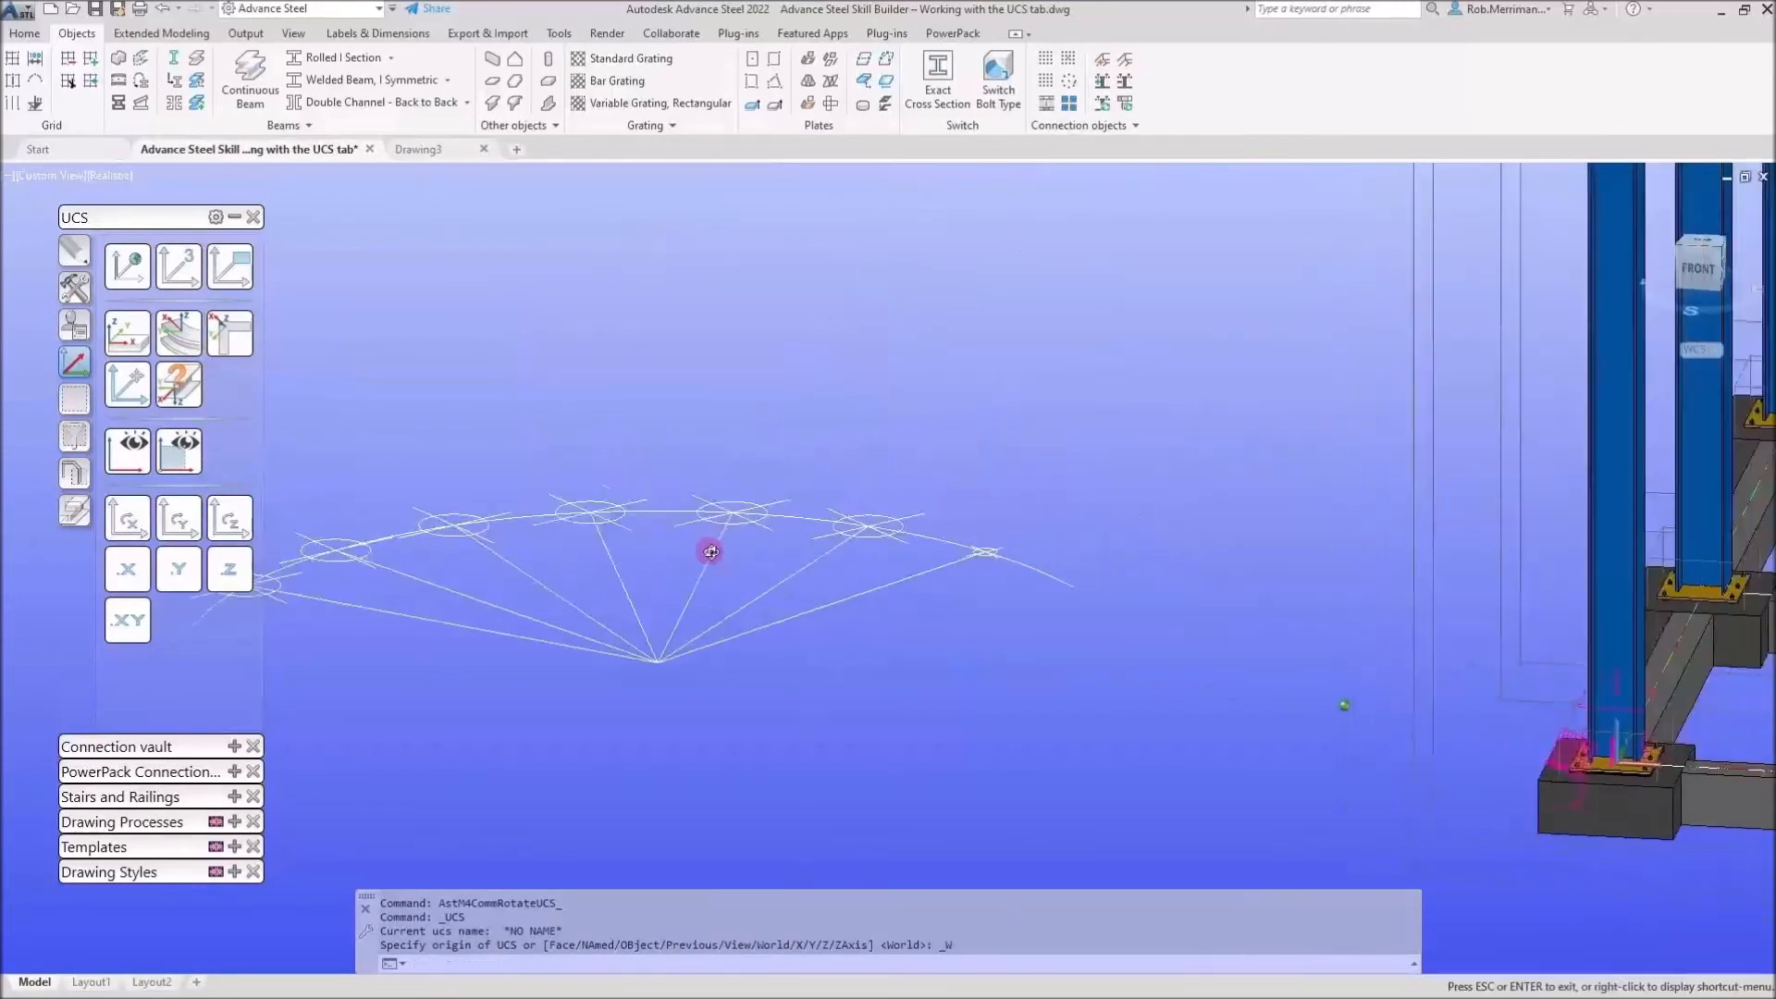
{"action": "scroll", "coordinate": [523, 696], "scroll_direction": "up", "scroll_amount": 2}
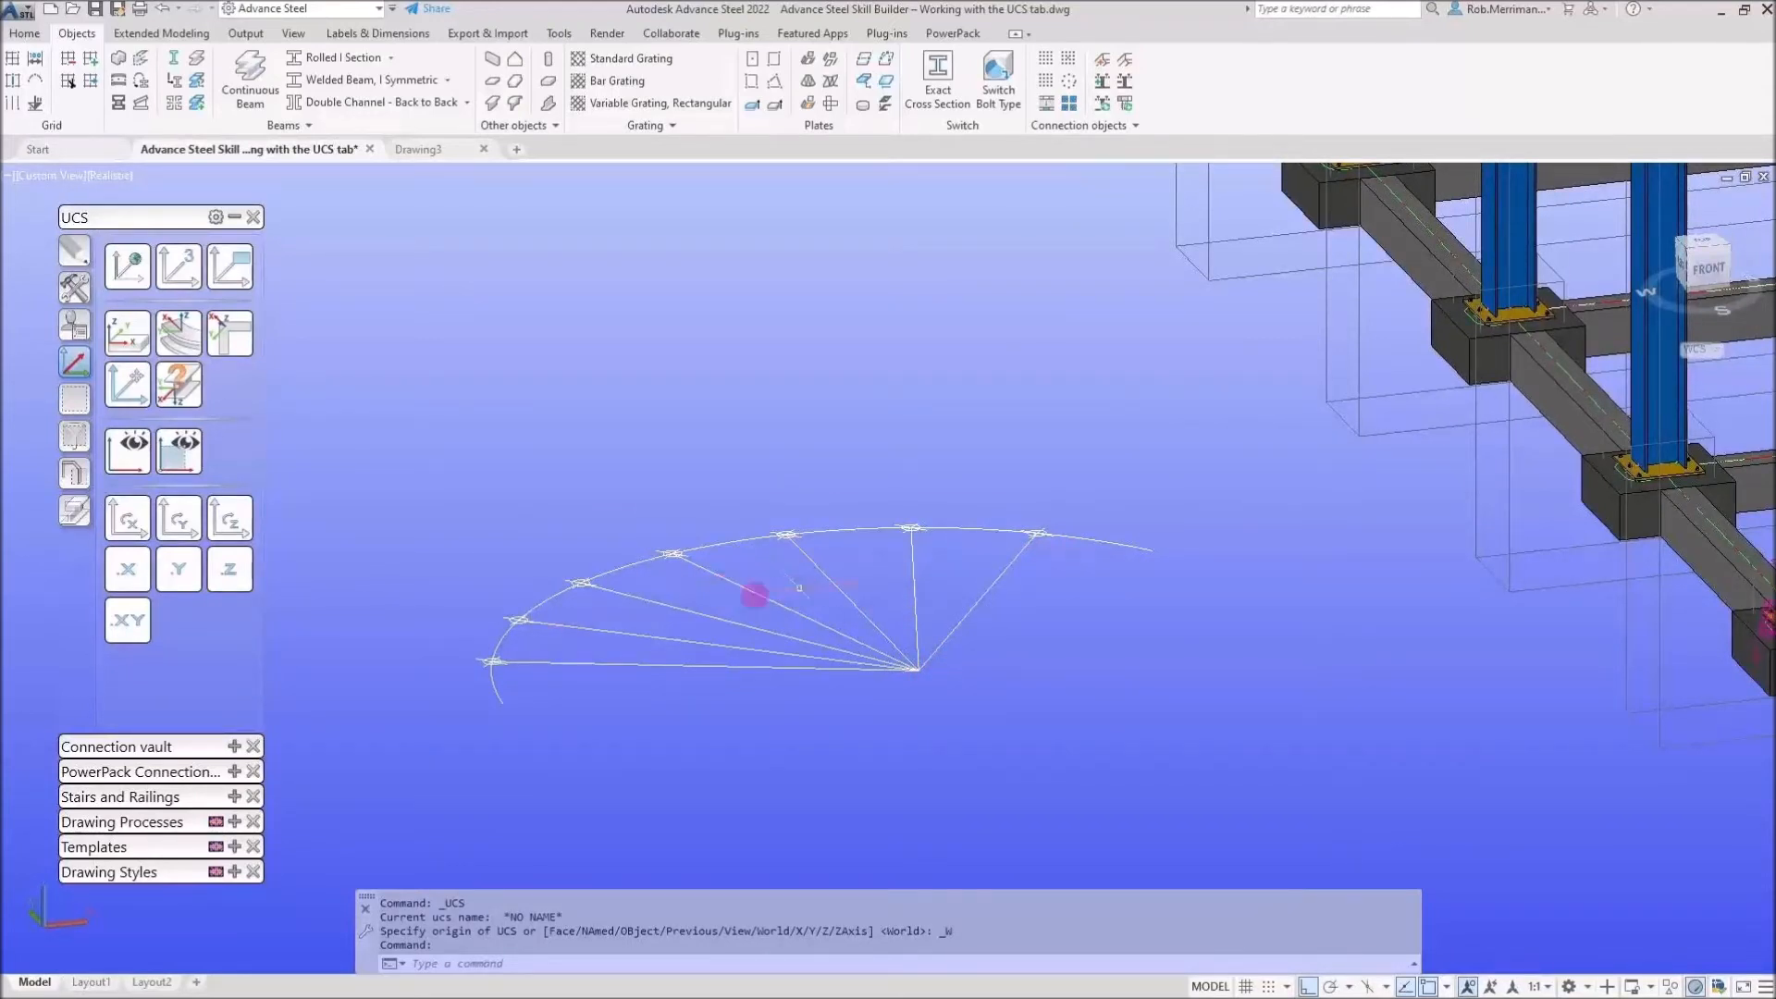
{"action": "left_click", "coordinate": [175, 85]}
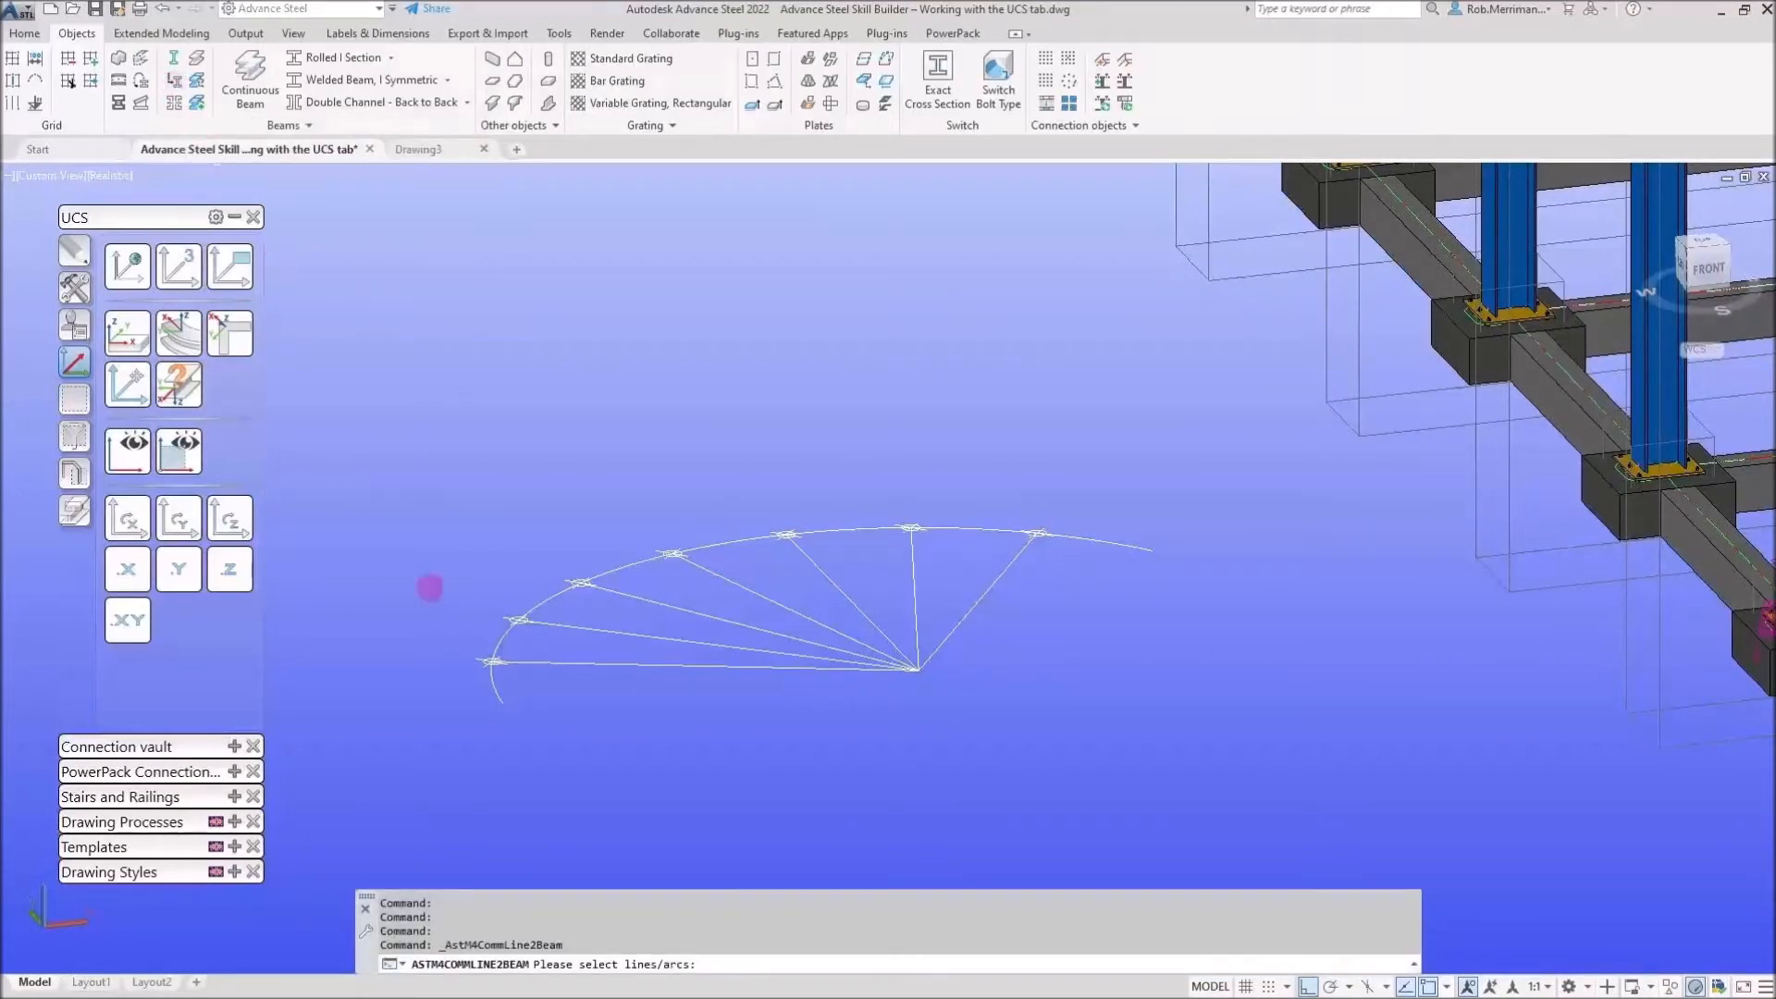
{"action": "left_click", "coordinate": [496, 665]}
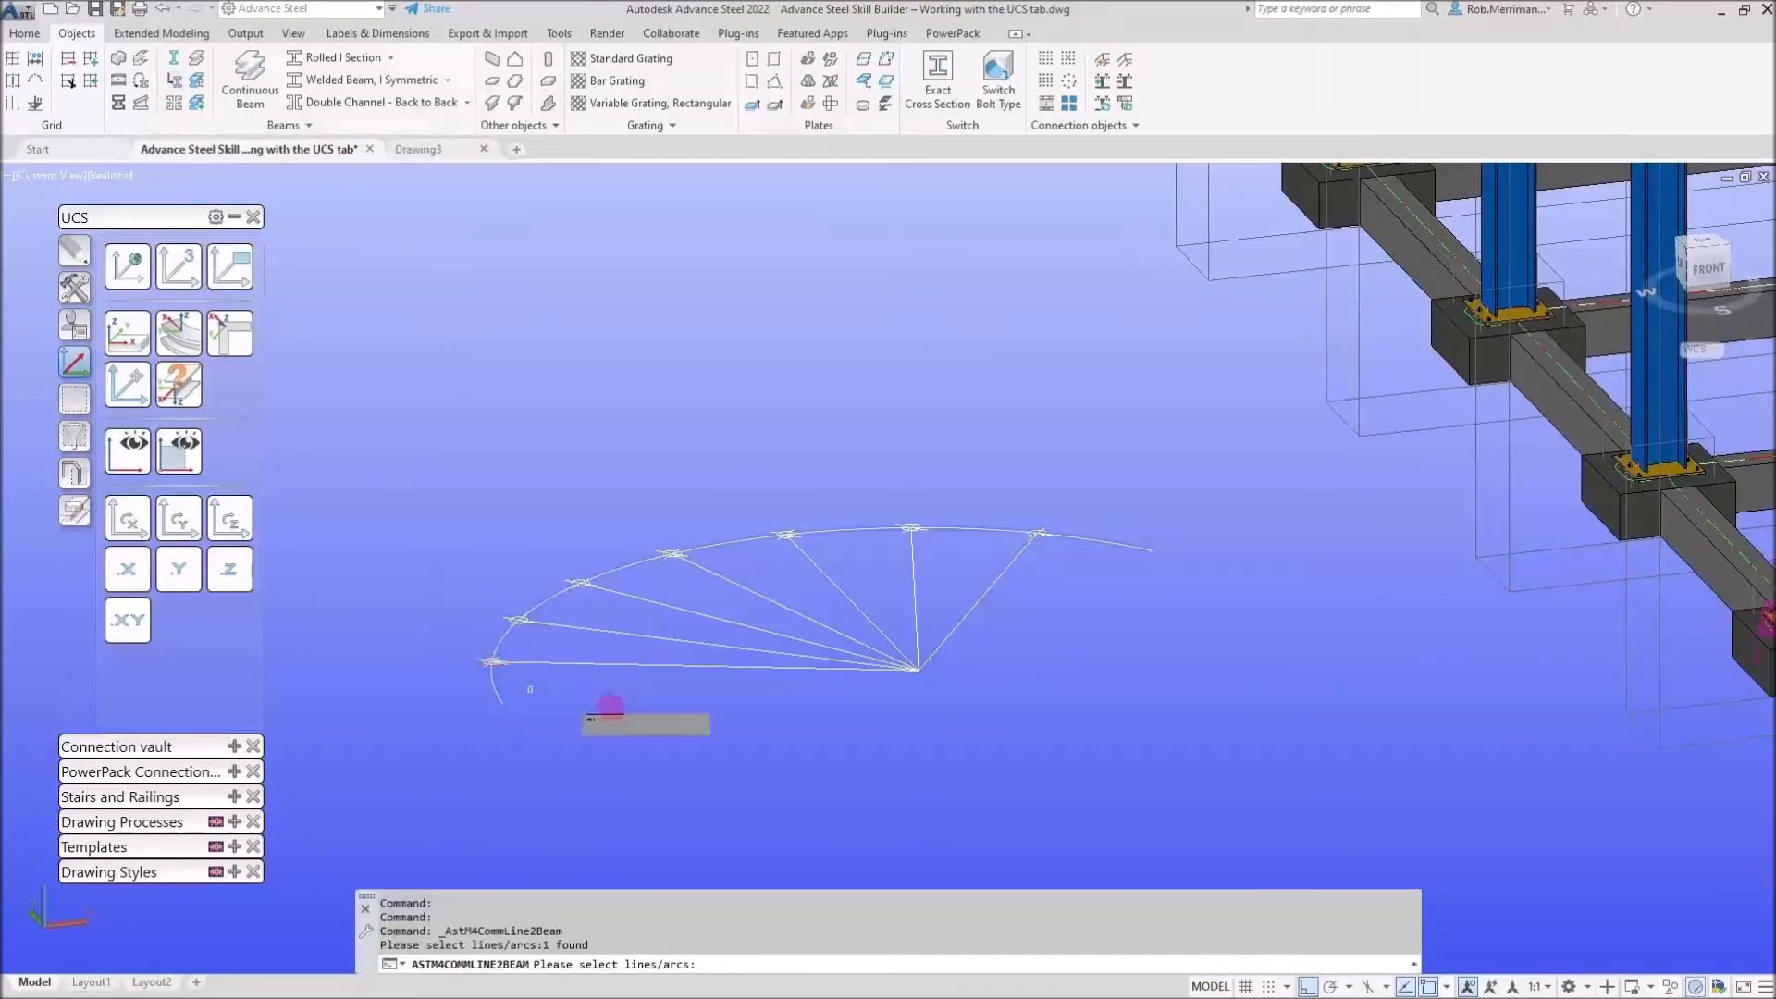
{"action": "right_click", "coordinate": [610, 708]}
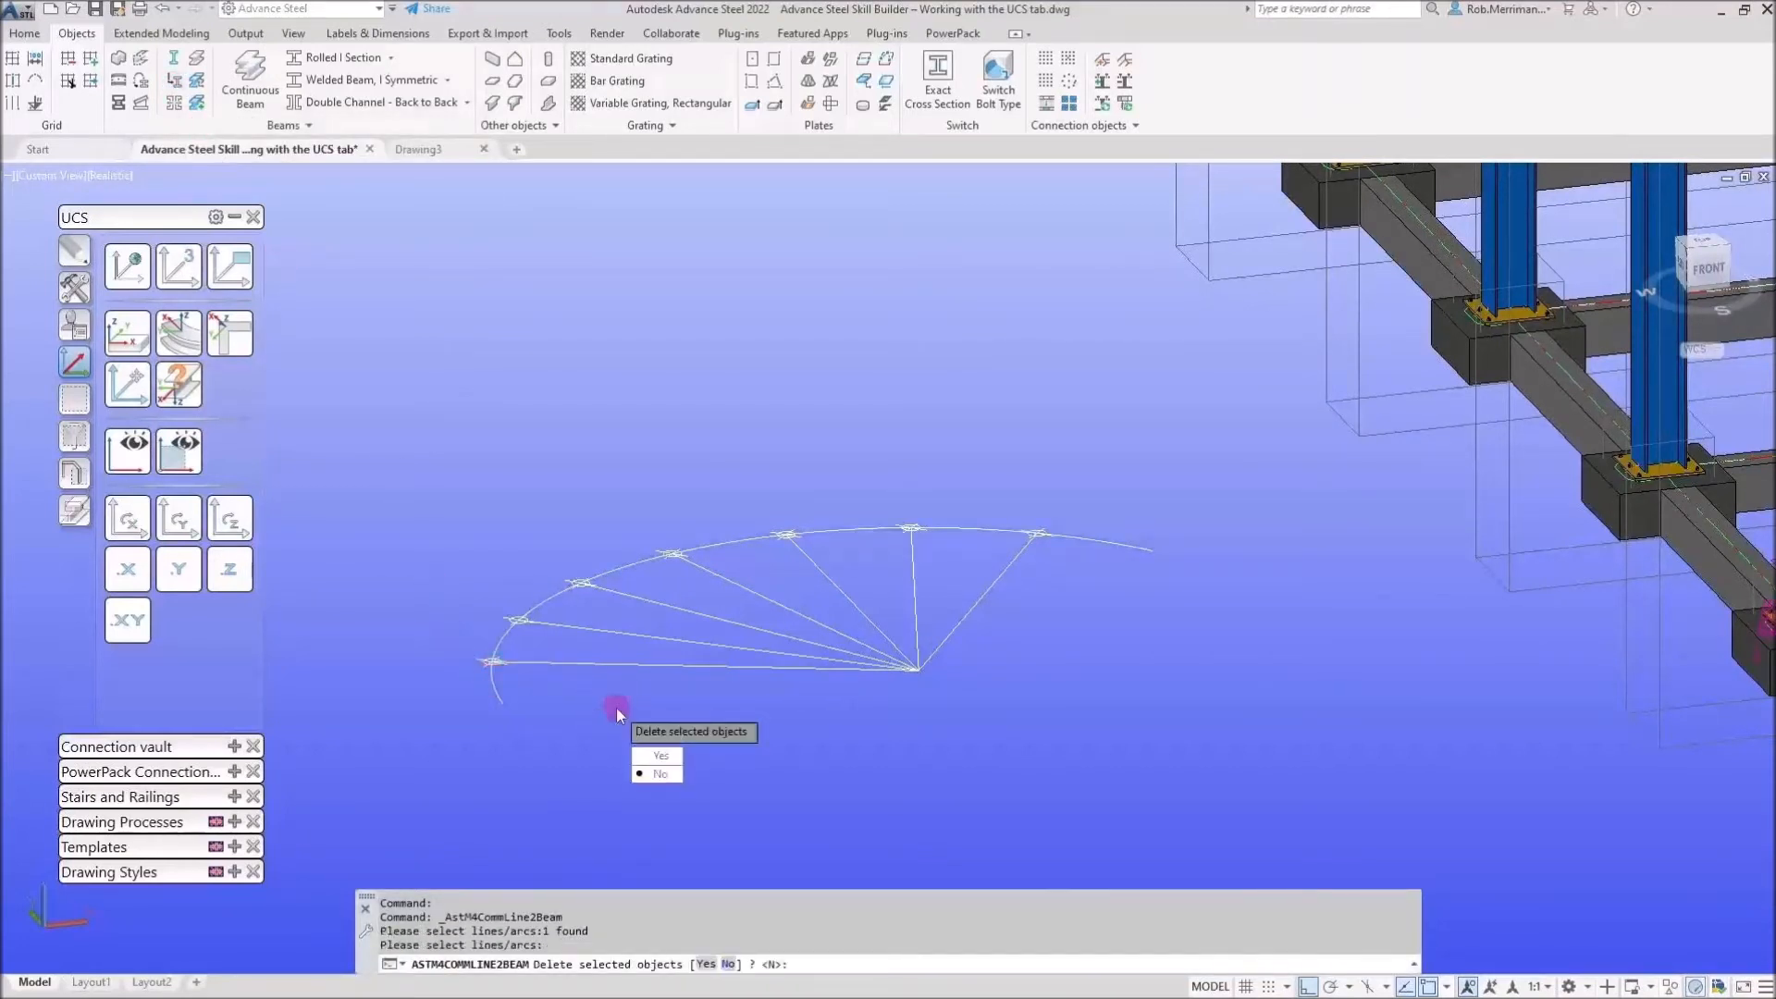
{"action": "left_click", "coordinate": [662, 772]}
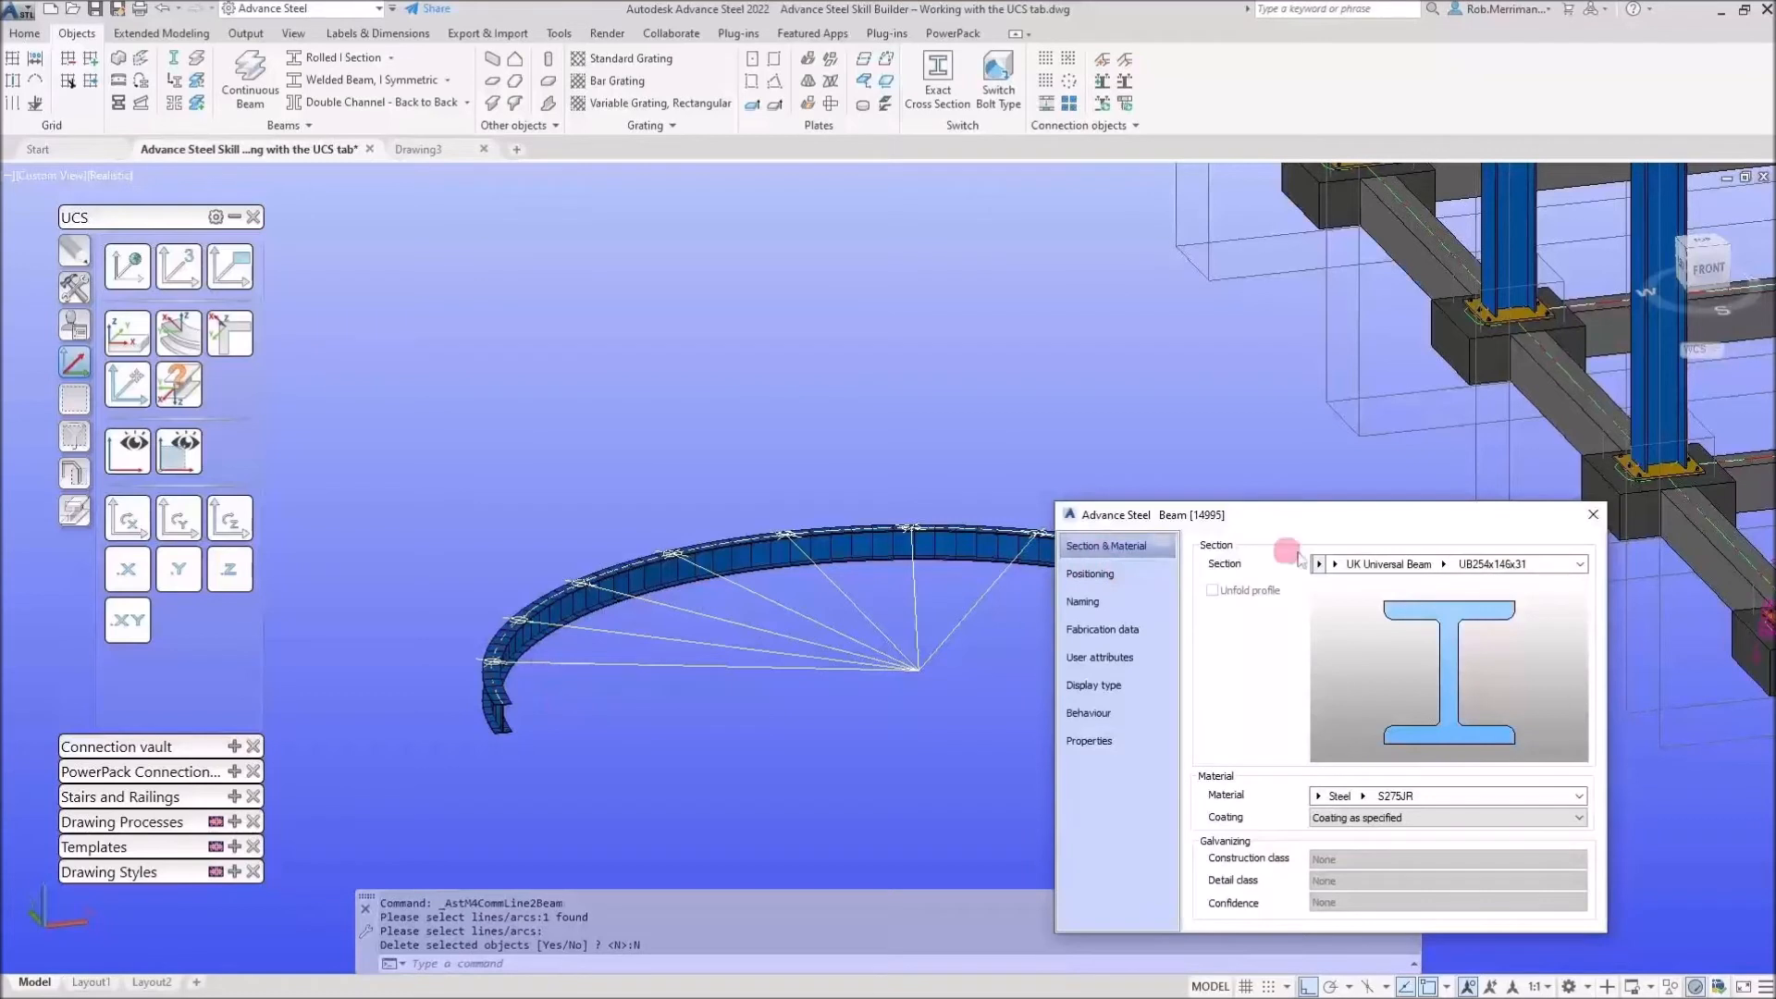
{"action": "left_click", "coordinate": [1593, 515]}
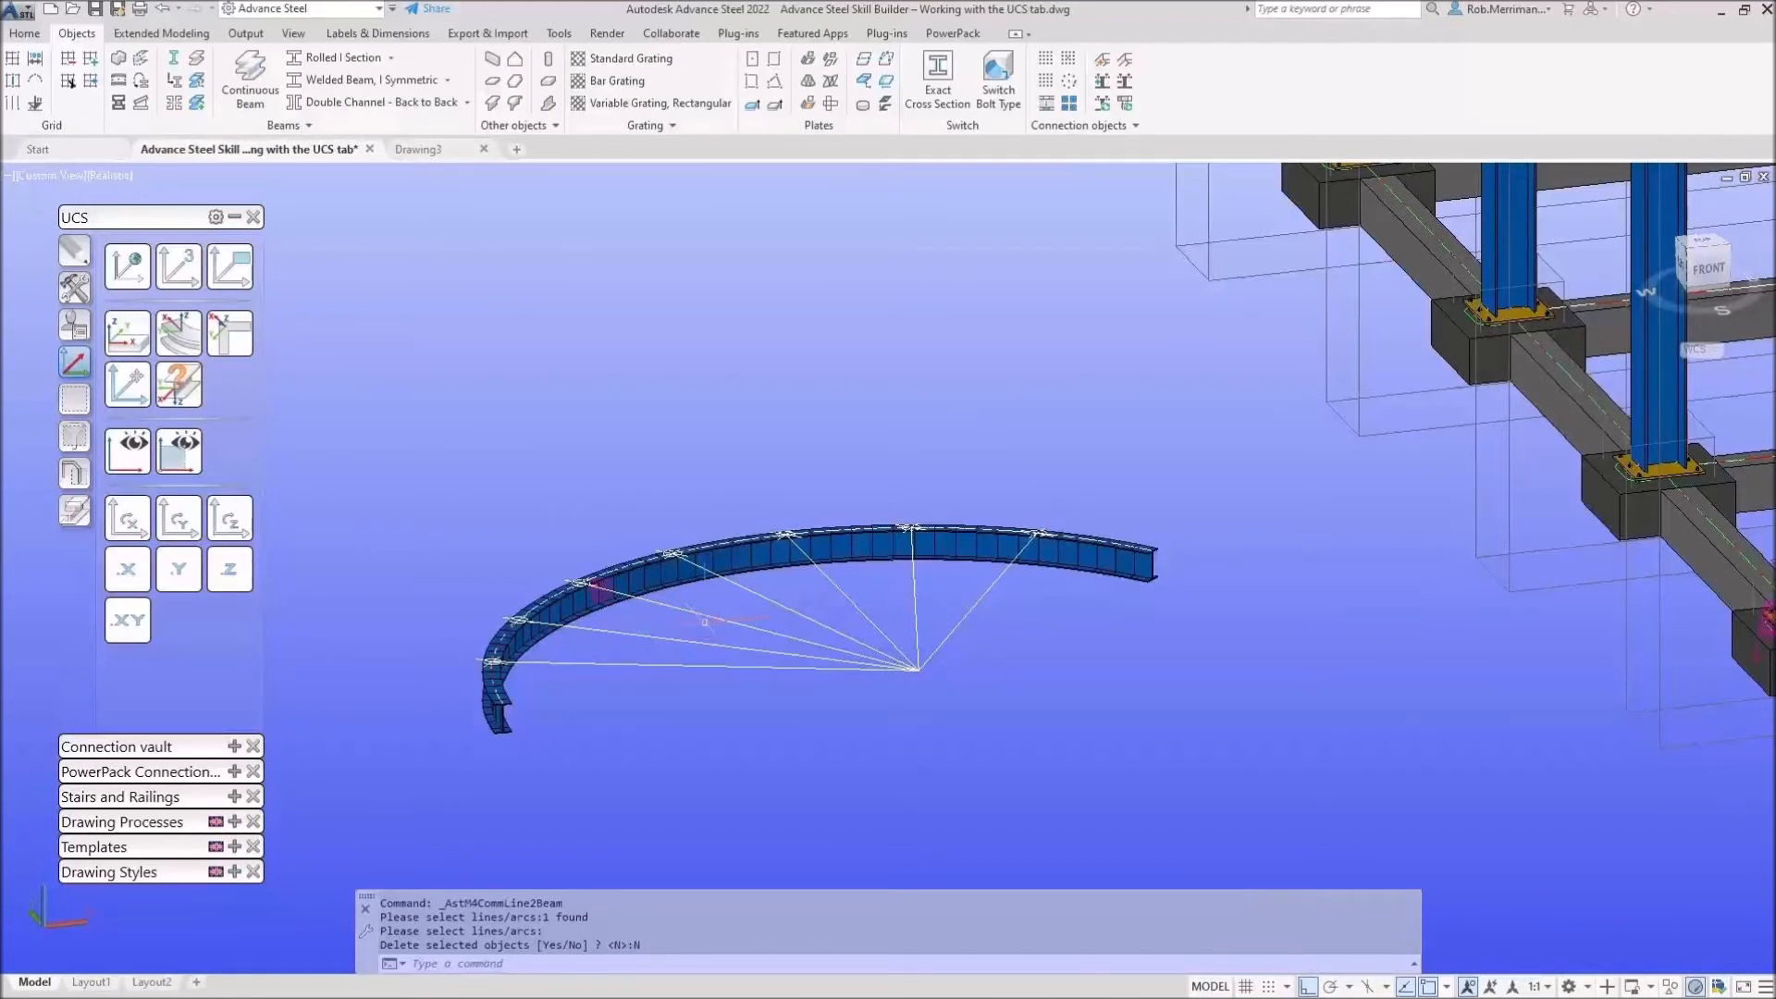
Define a three-point UCS at the curved beam's first radial node, with X towards the arc centre and the default Y direction
{"action": "left_click", "coordinate": [186, 270]}
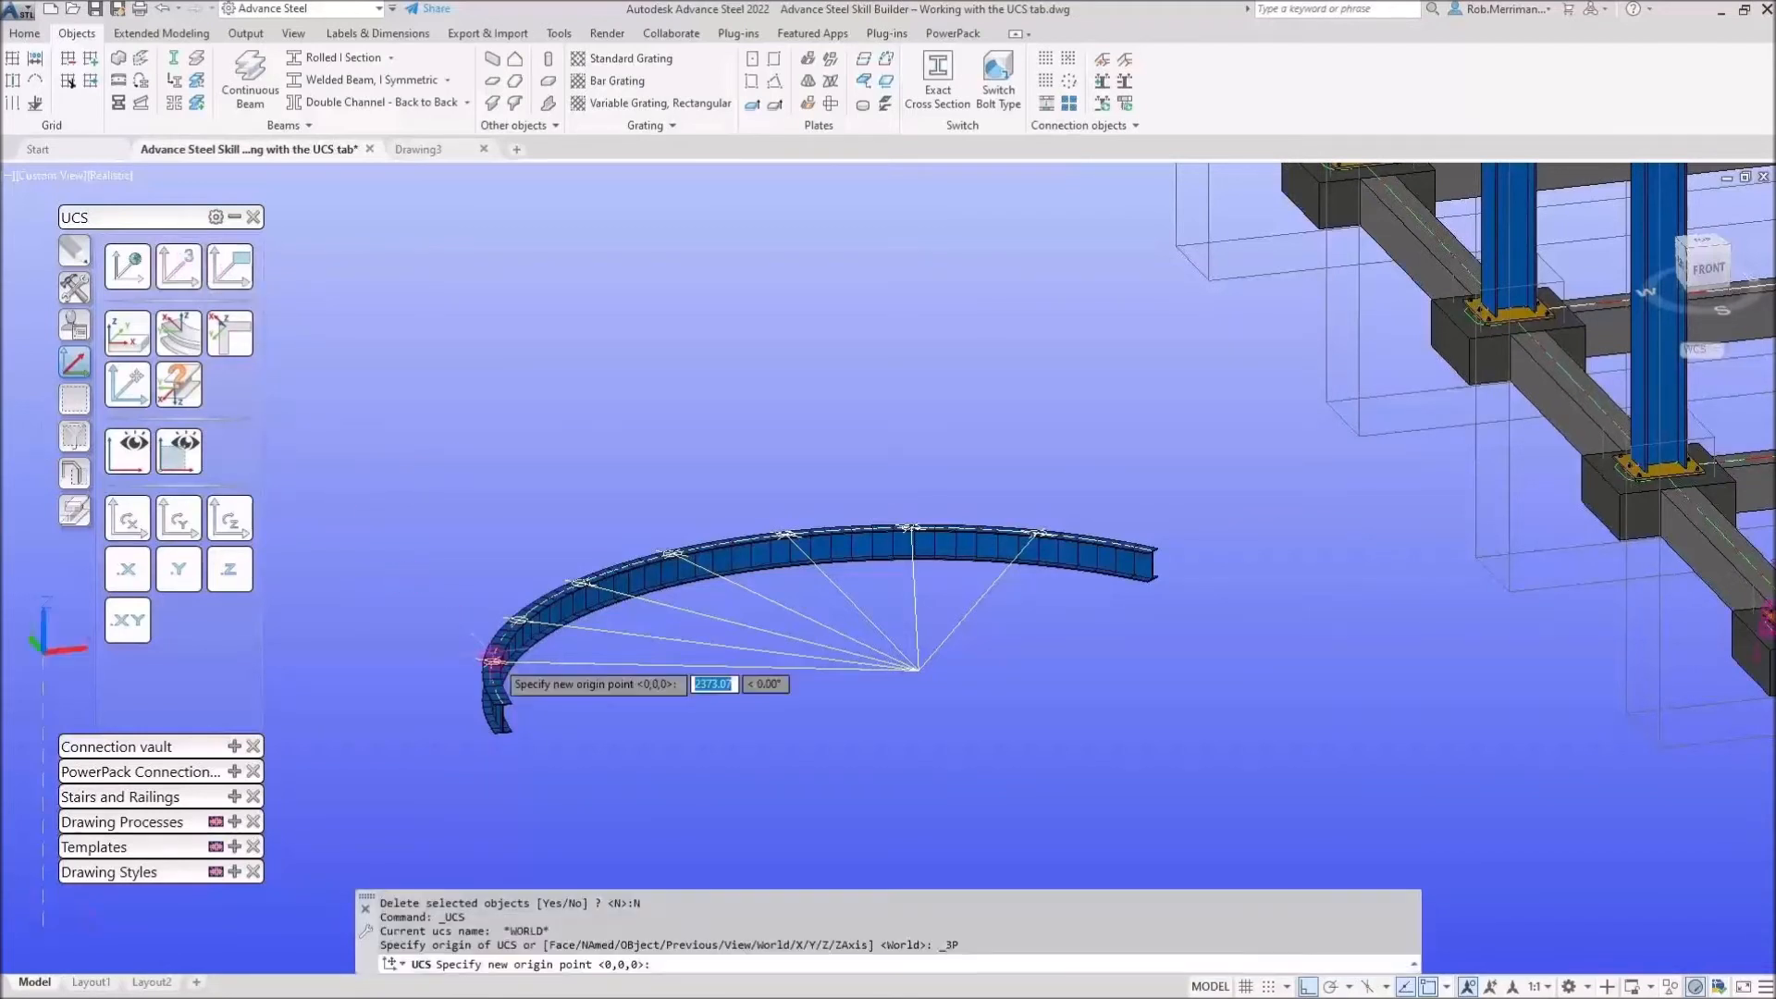
{"action": "left_click", "coordinate": [493, 659]}
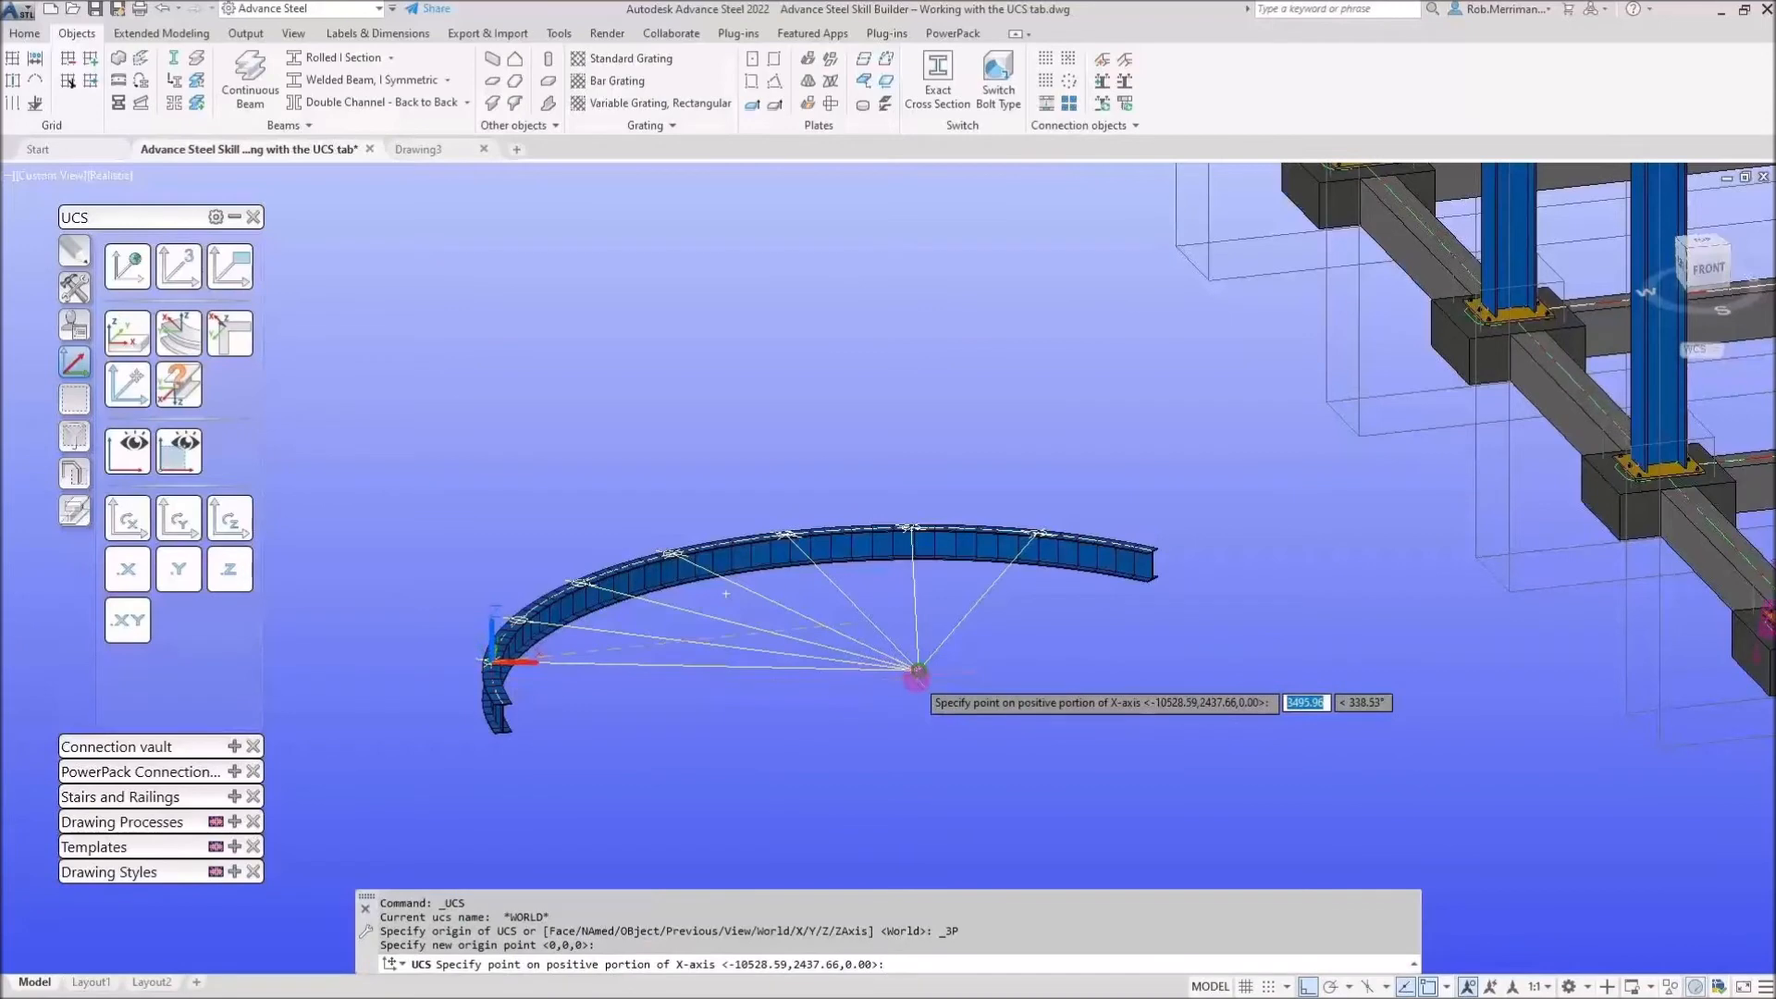
{"action": "left_click", "coordinate": [917, 674]}
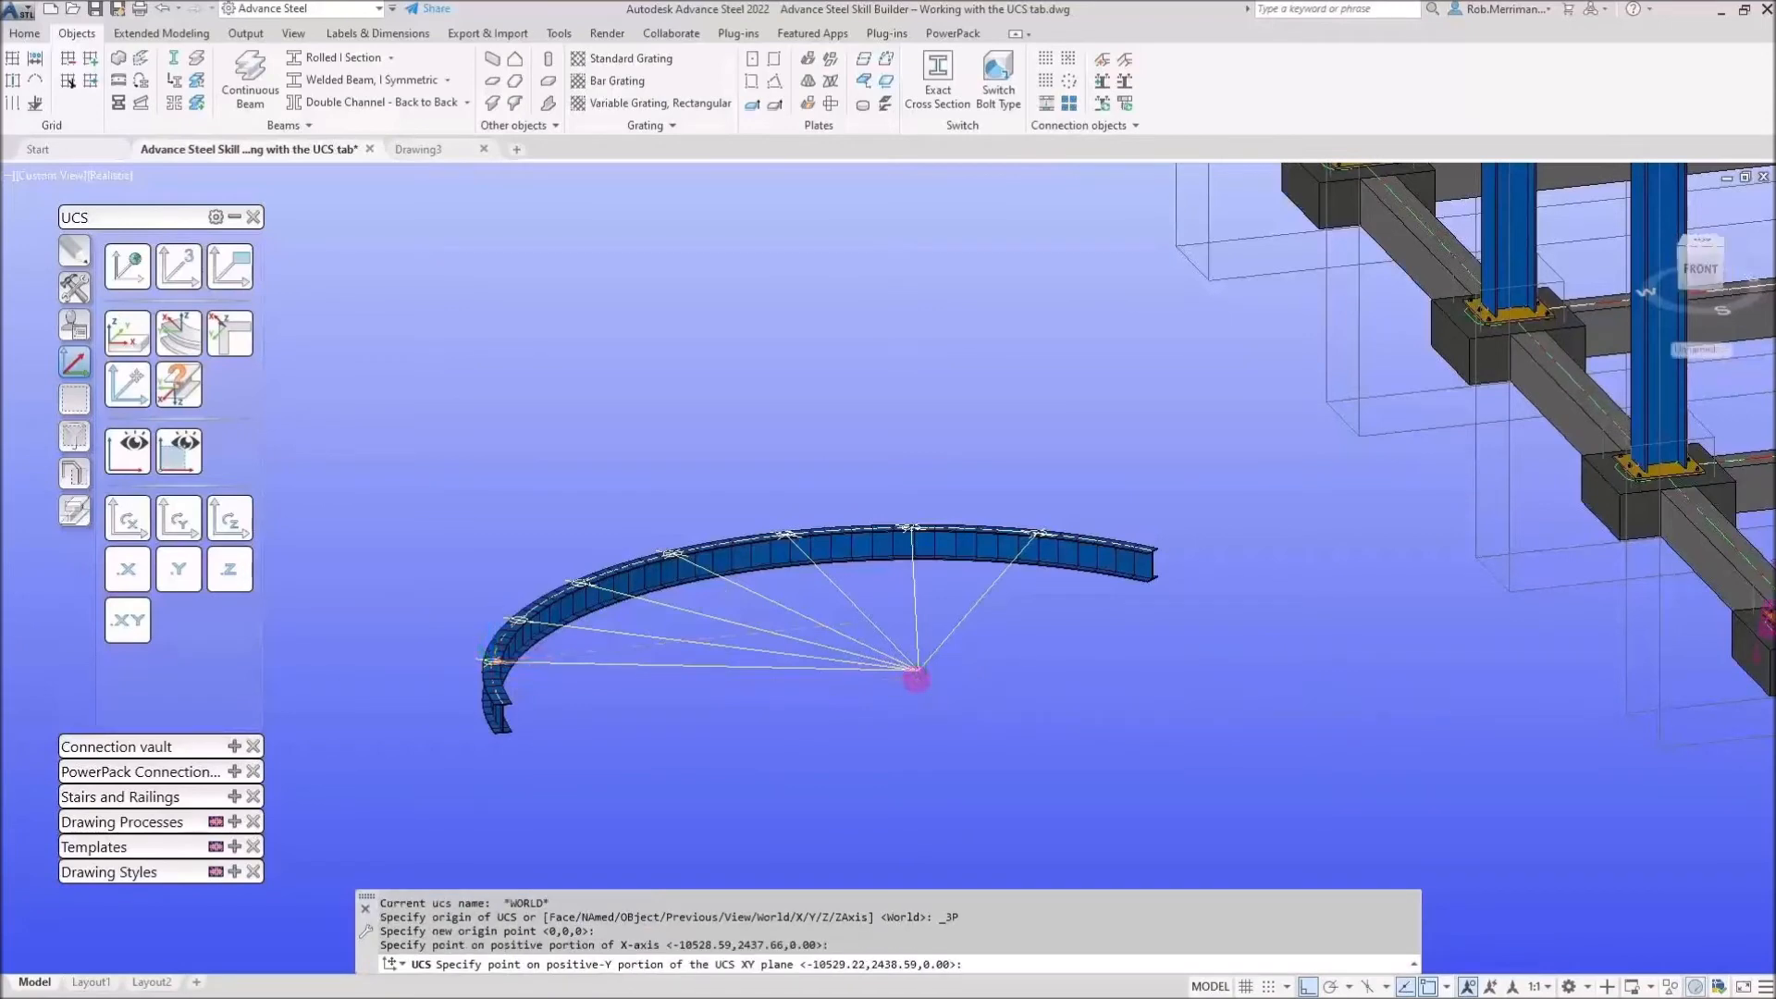
{"action": "key", "text": "Return"}
Create a 1000 mm rolled I-section beam from the first radial node along the line towards the arc centre
{"action": "scroll", "coordinate": [472, 659], "scroll_direction": "up", "scroll_amount": 5}
{"action": "middle_click_drag", "start_coordinate": [650, 679], "coordinate": [571, 687], "text": "shift"}
{"action": "scroll", "coordinate": [853, 568], "scroll_direction": "down", "scroll_amount": 2}
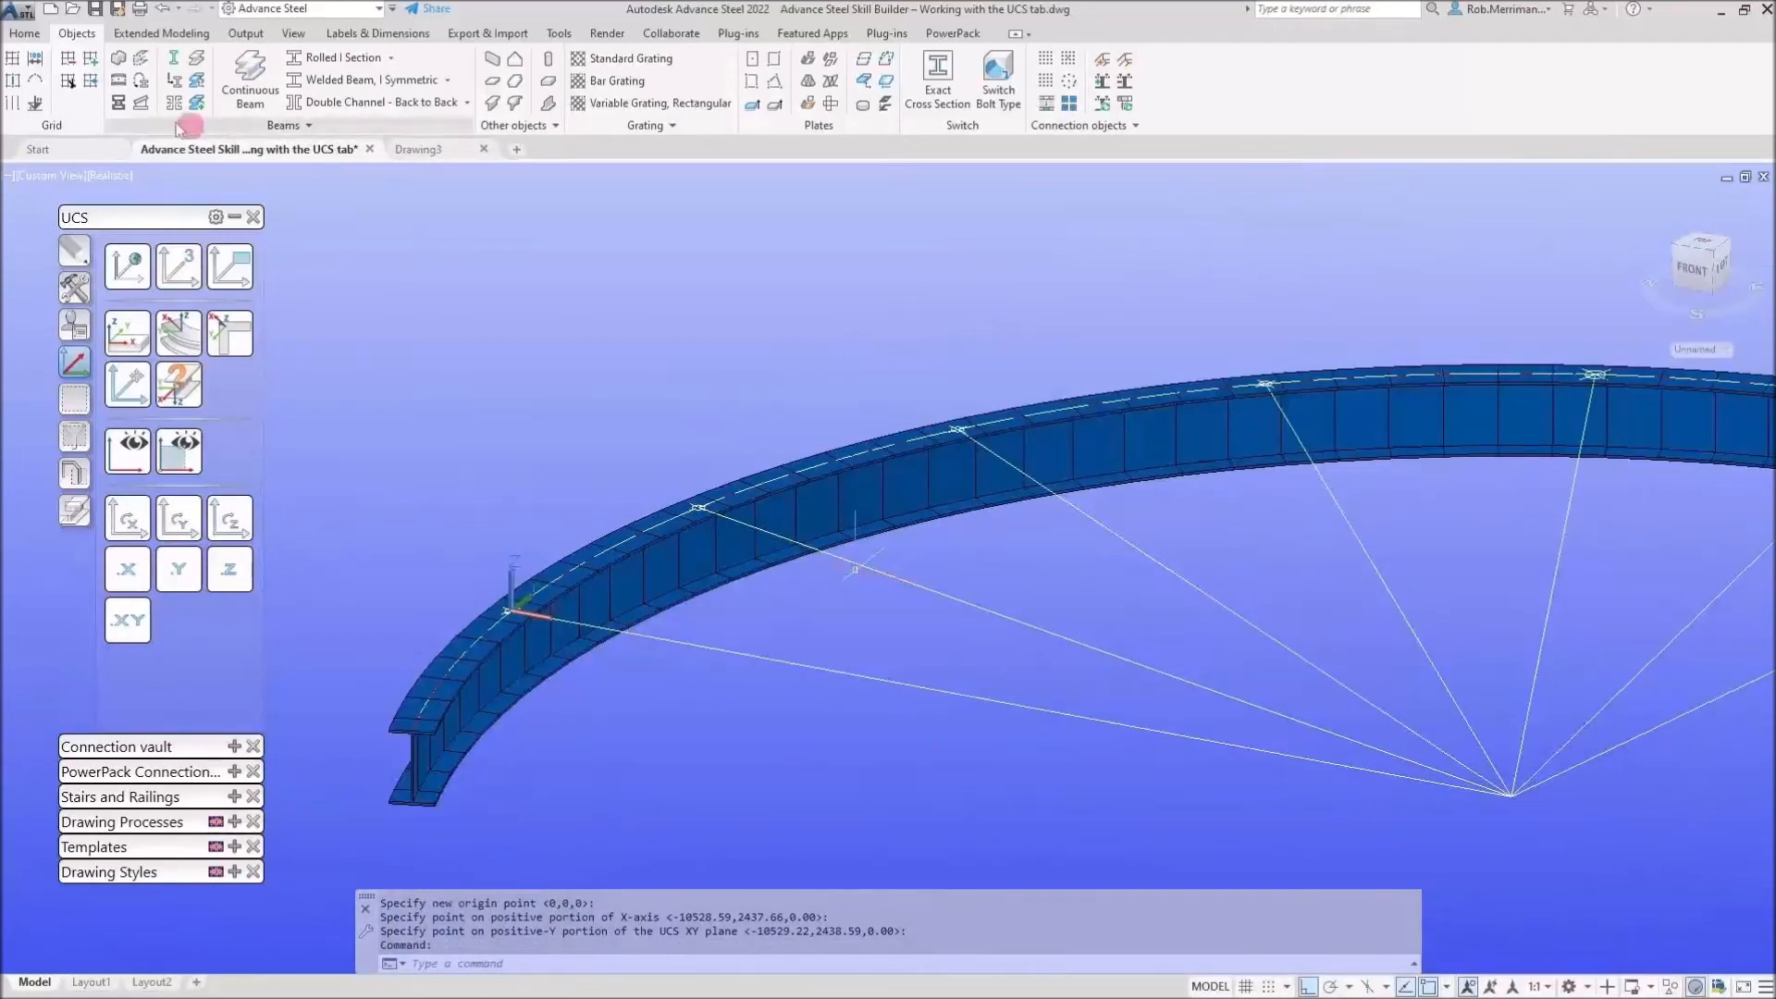
{"action": "left_click", "coordinate": [25, 33]}
{"action": "left_click", "coordinate": [510, 611]}
{"action": "type", "text": "1000"}
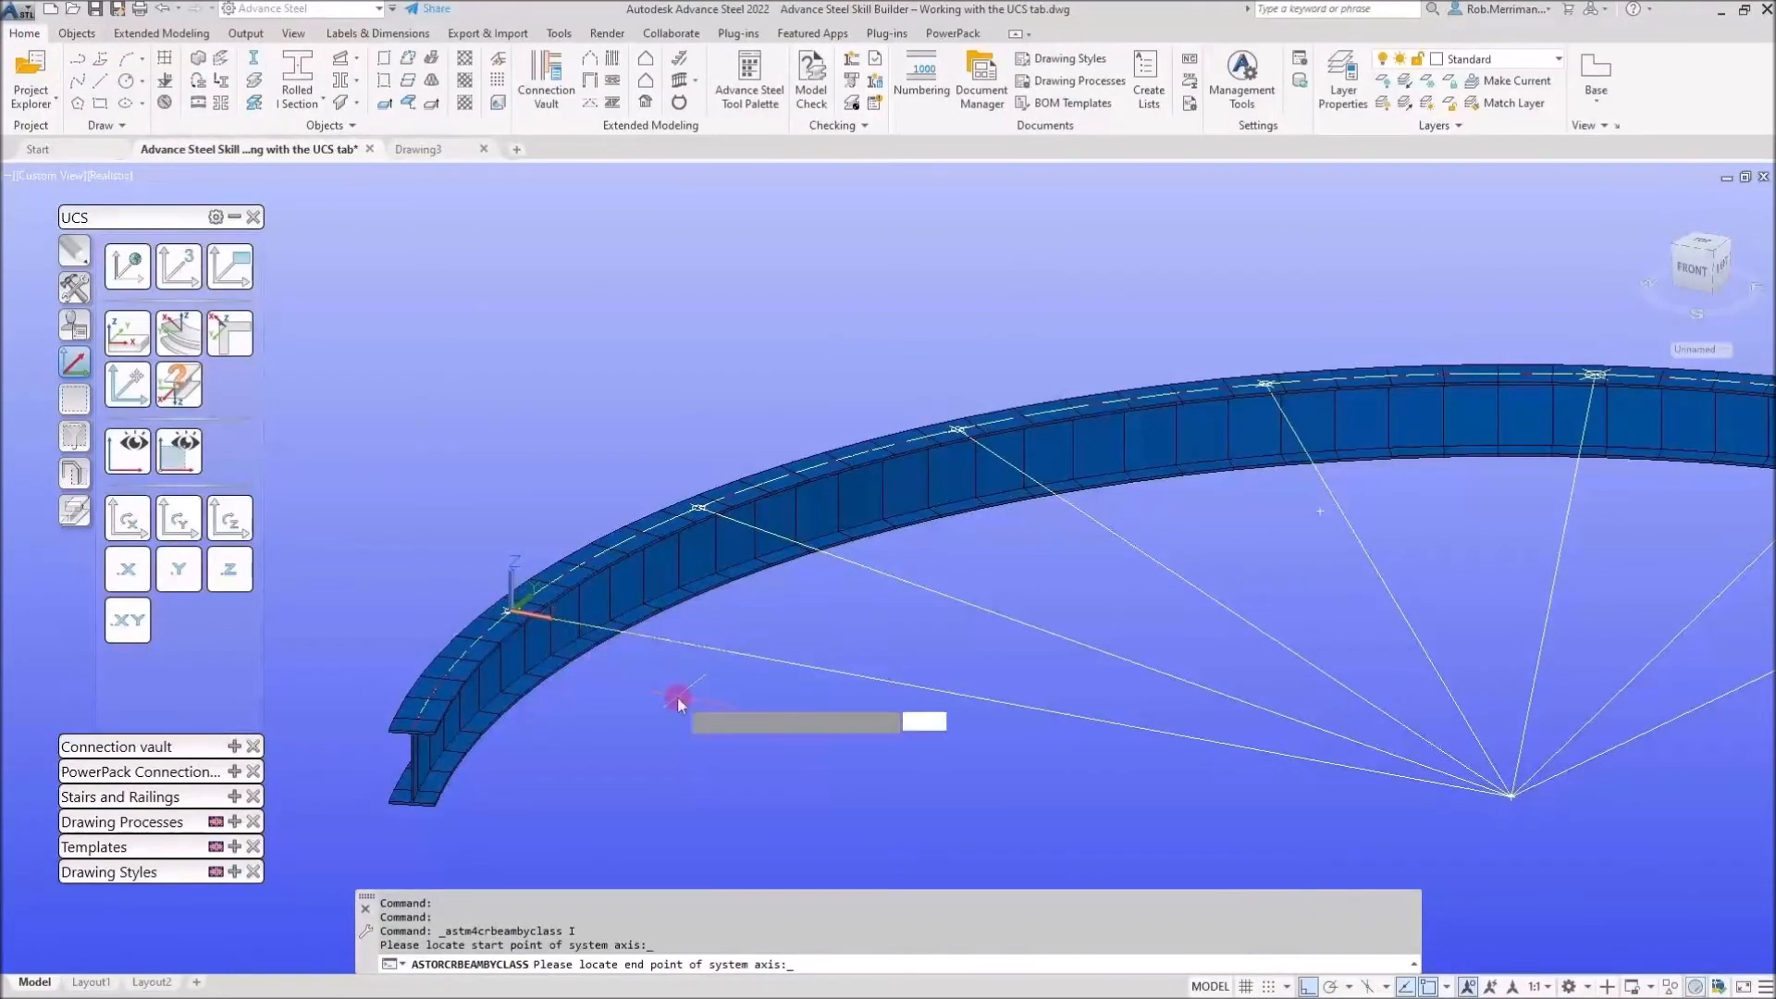
{"action": "key", "text": "Return"}
{"action": "key", "text": "Escape"}
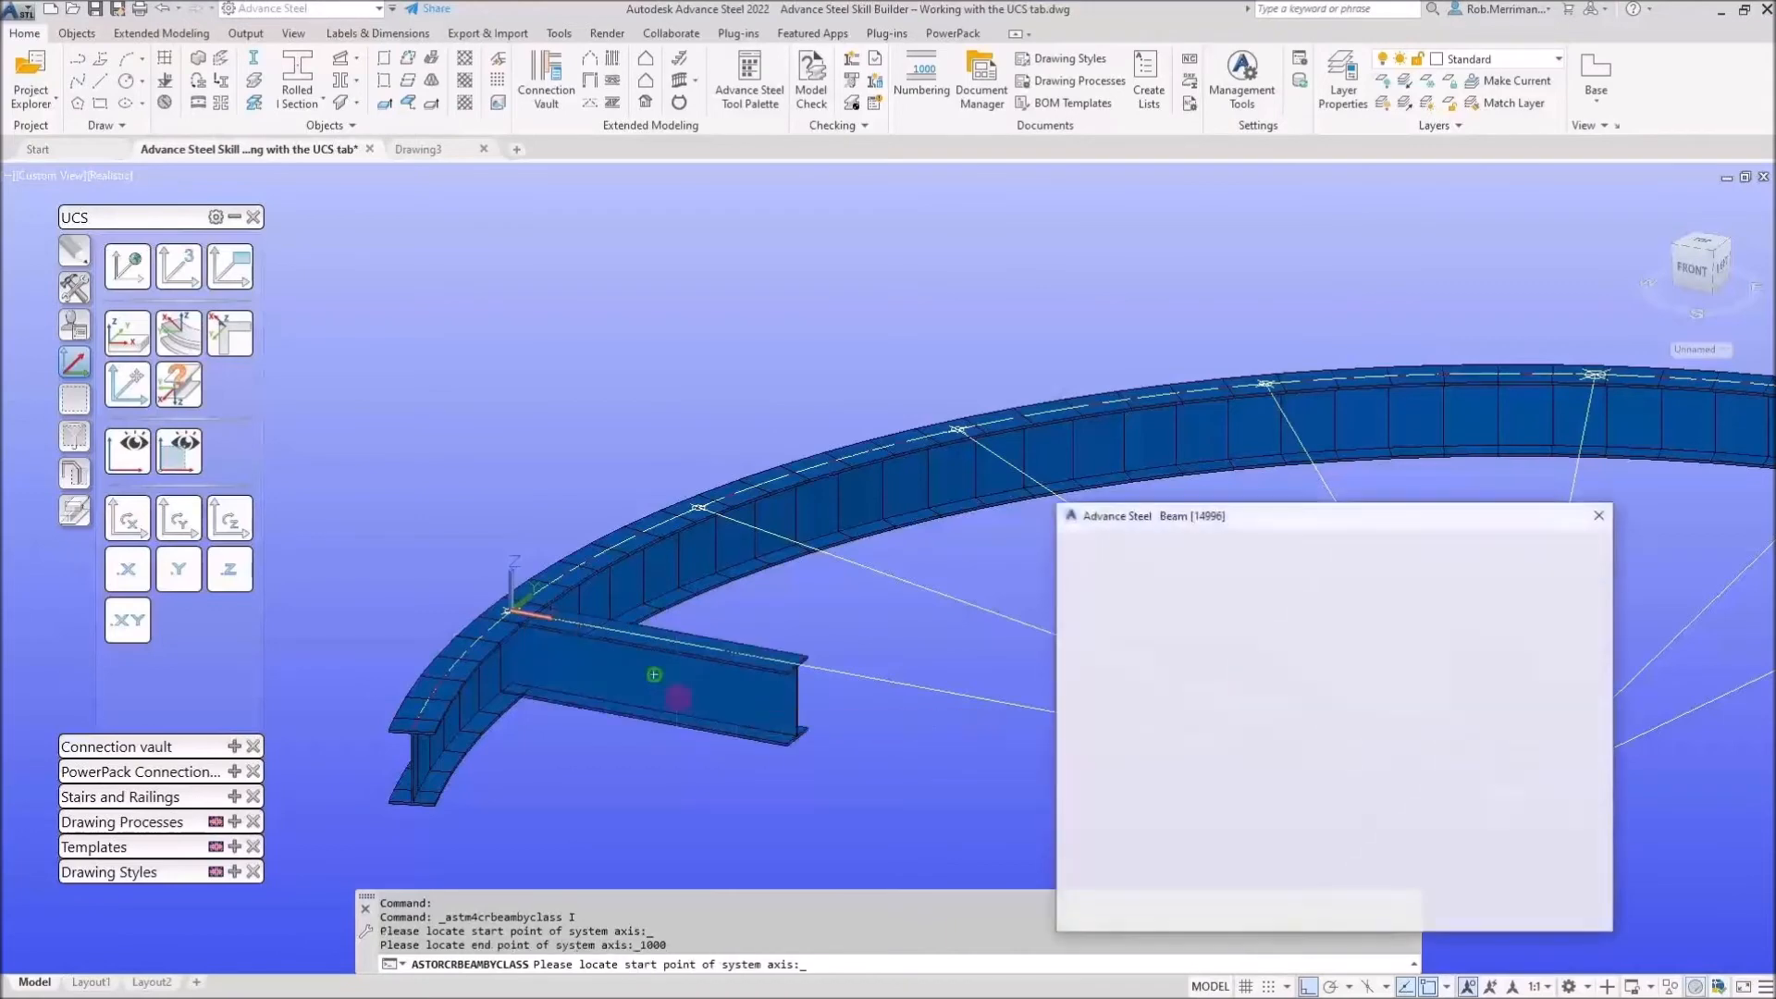
{"action": "scroll", "coordinate": [938, 603], "scroll_direction": "down", "scroll_amount": 2}
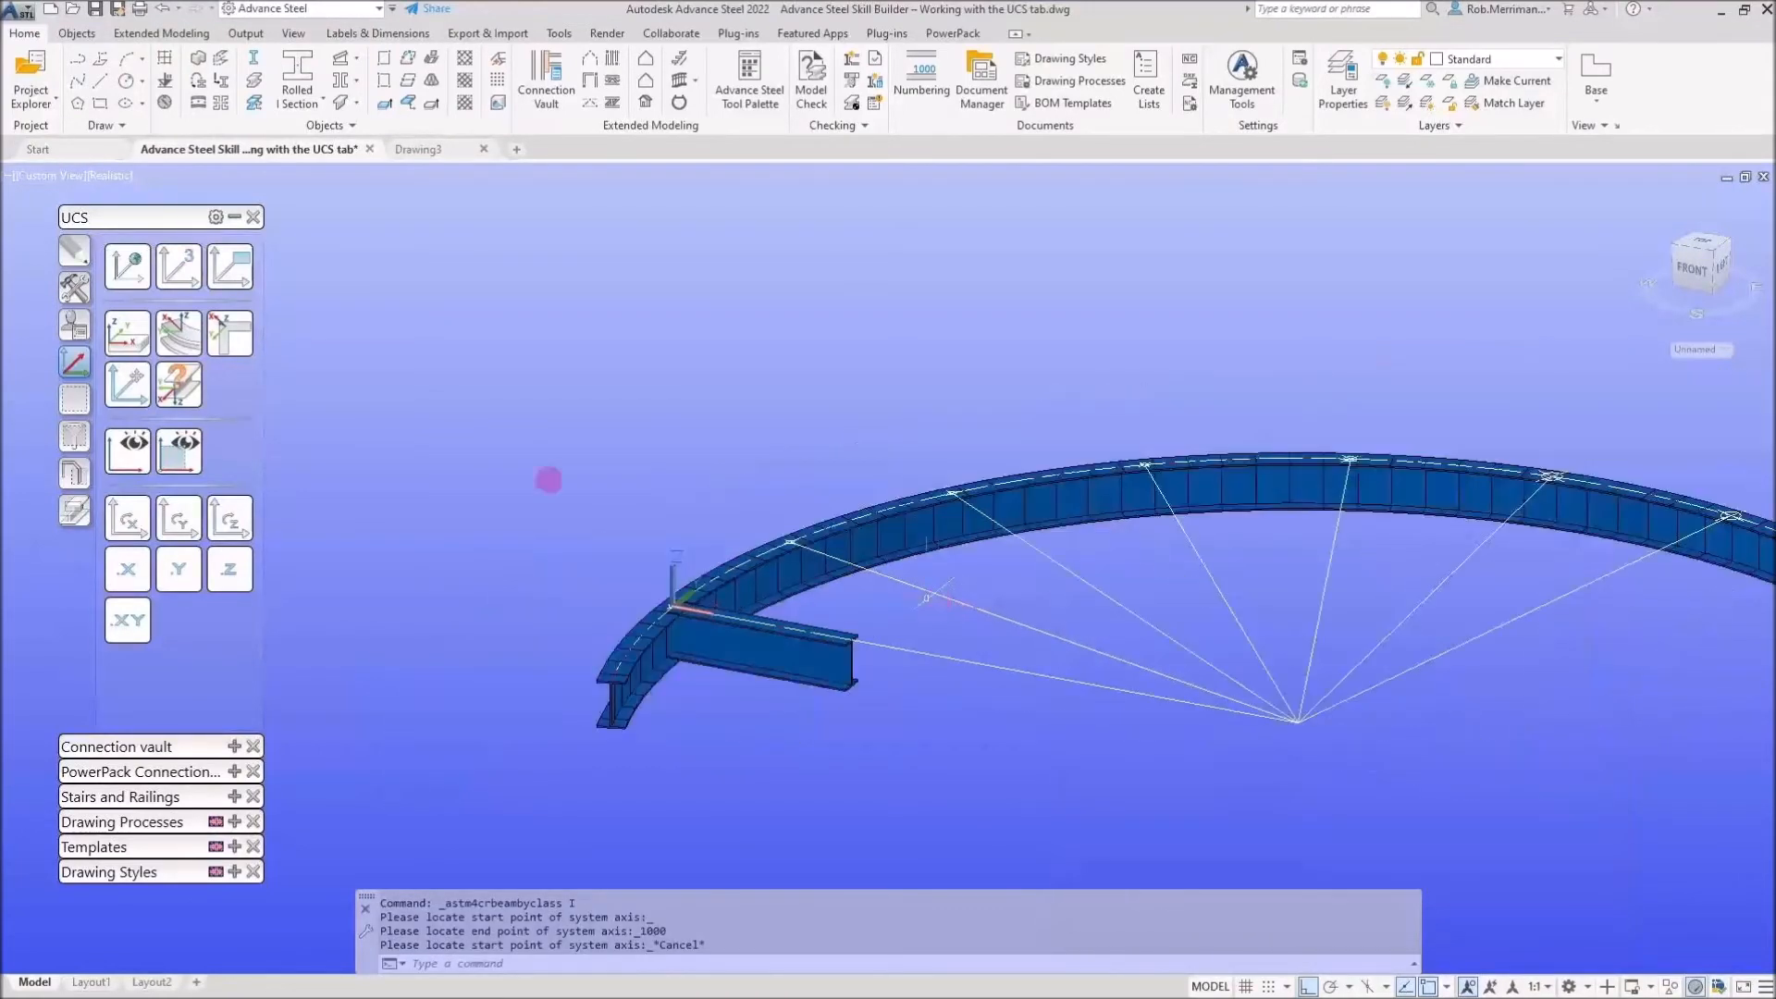
Restore the World UCS and set a UCS on the curved beam at its second radial node with the pick-point tool
{"action": "left_click", "coordinate": [130, 262]}
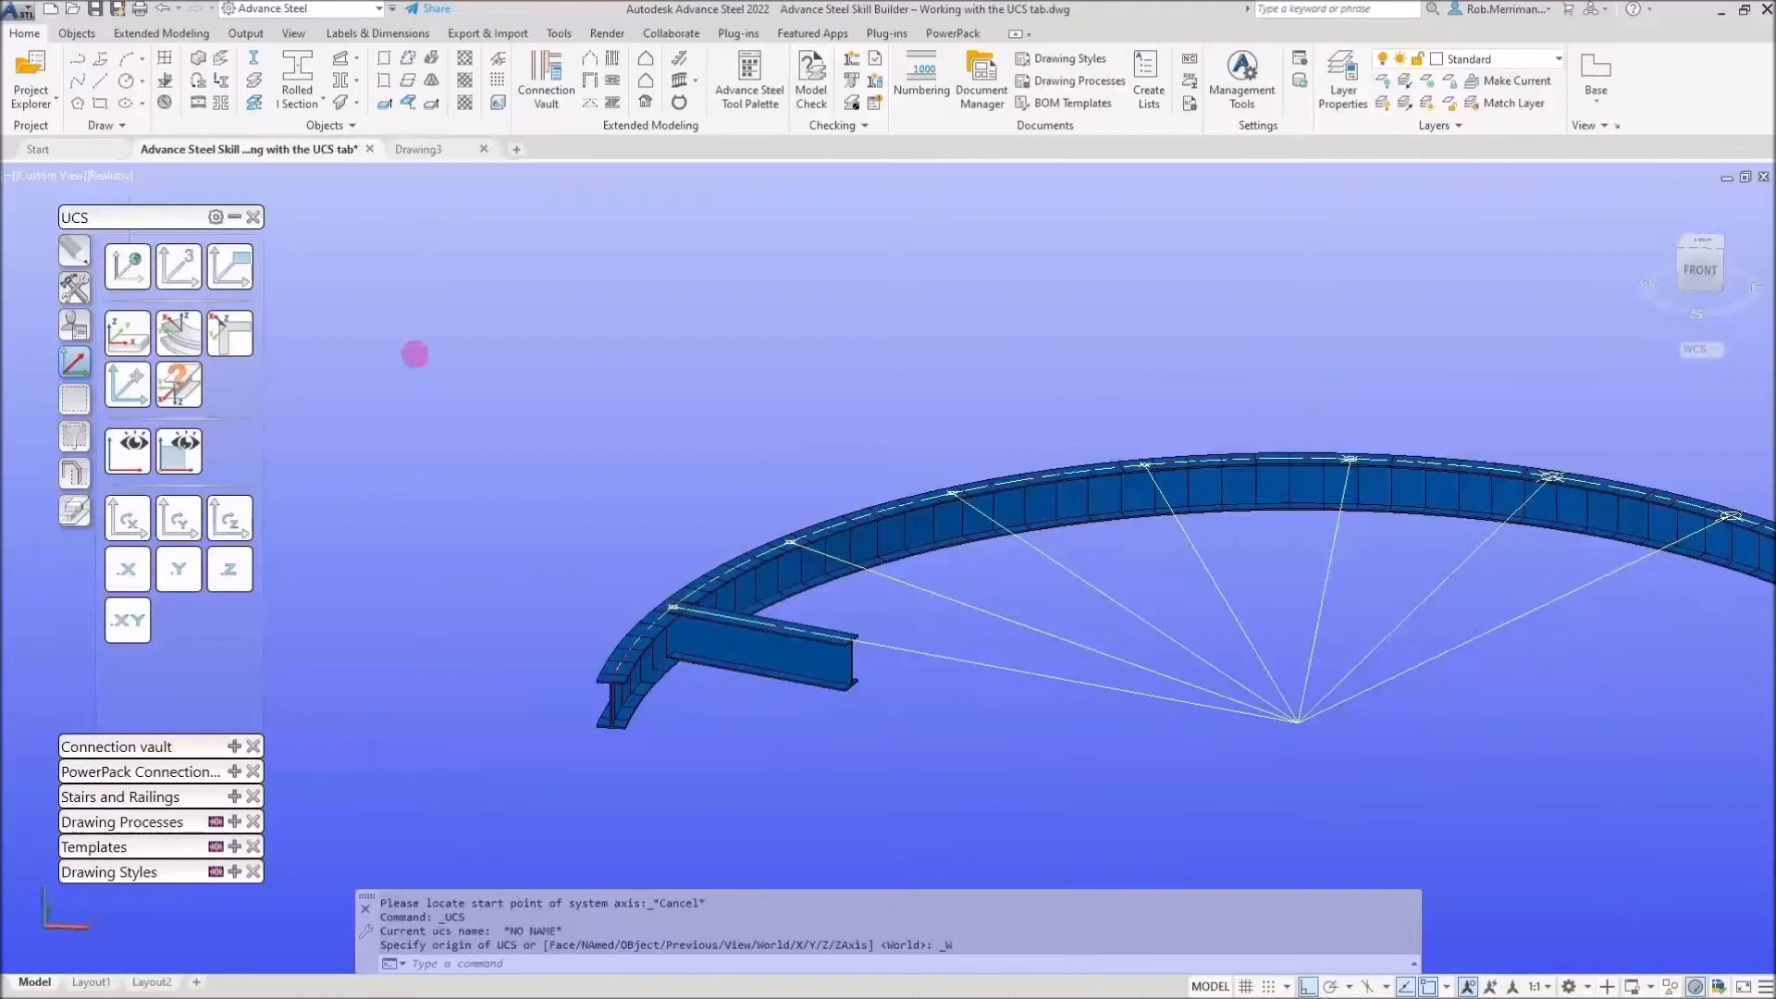
{"action": "left_click", "coordinate": [184, 342]}
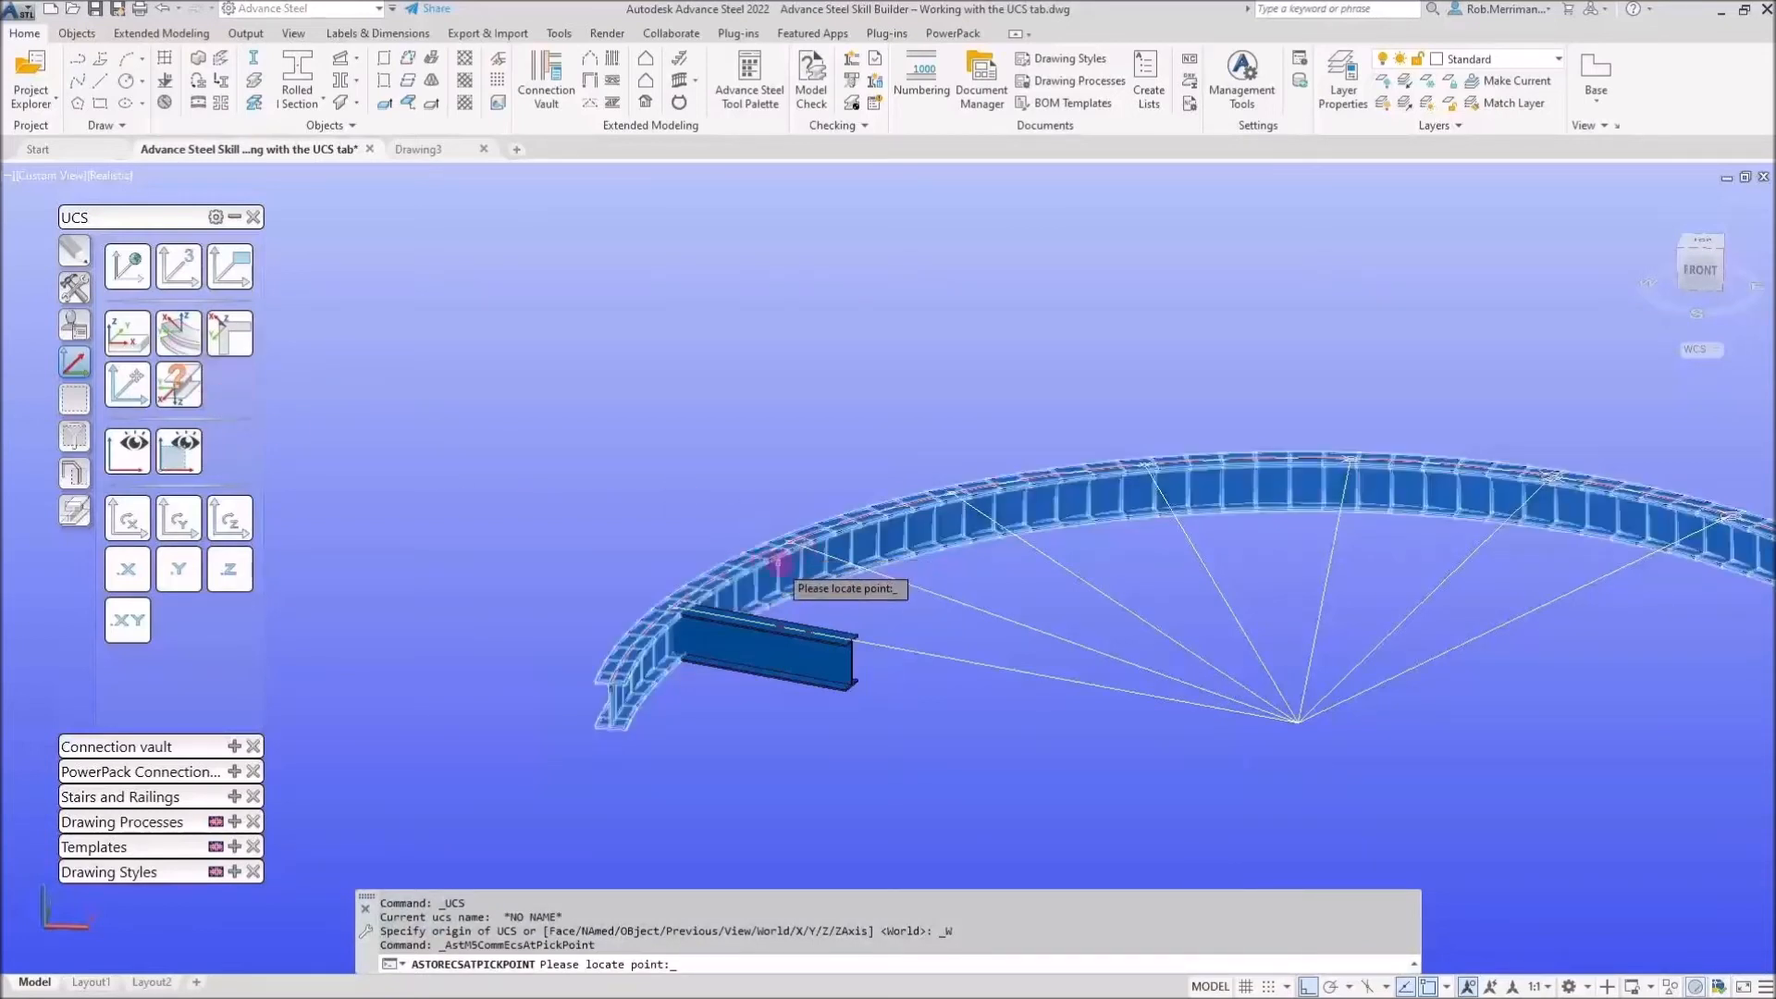
{"action": "left_click", "coordinate": [780, 563]}
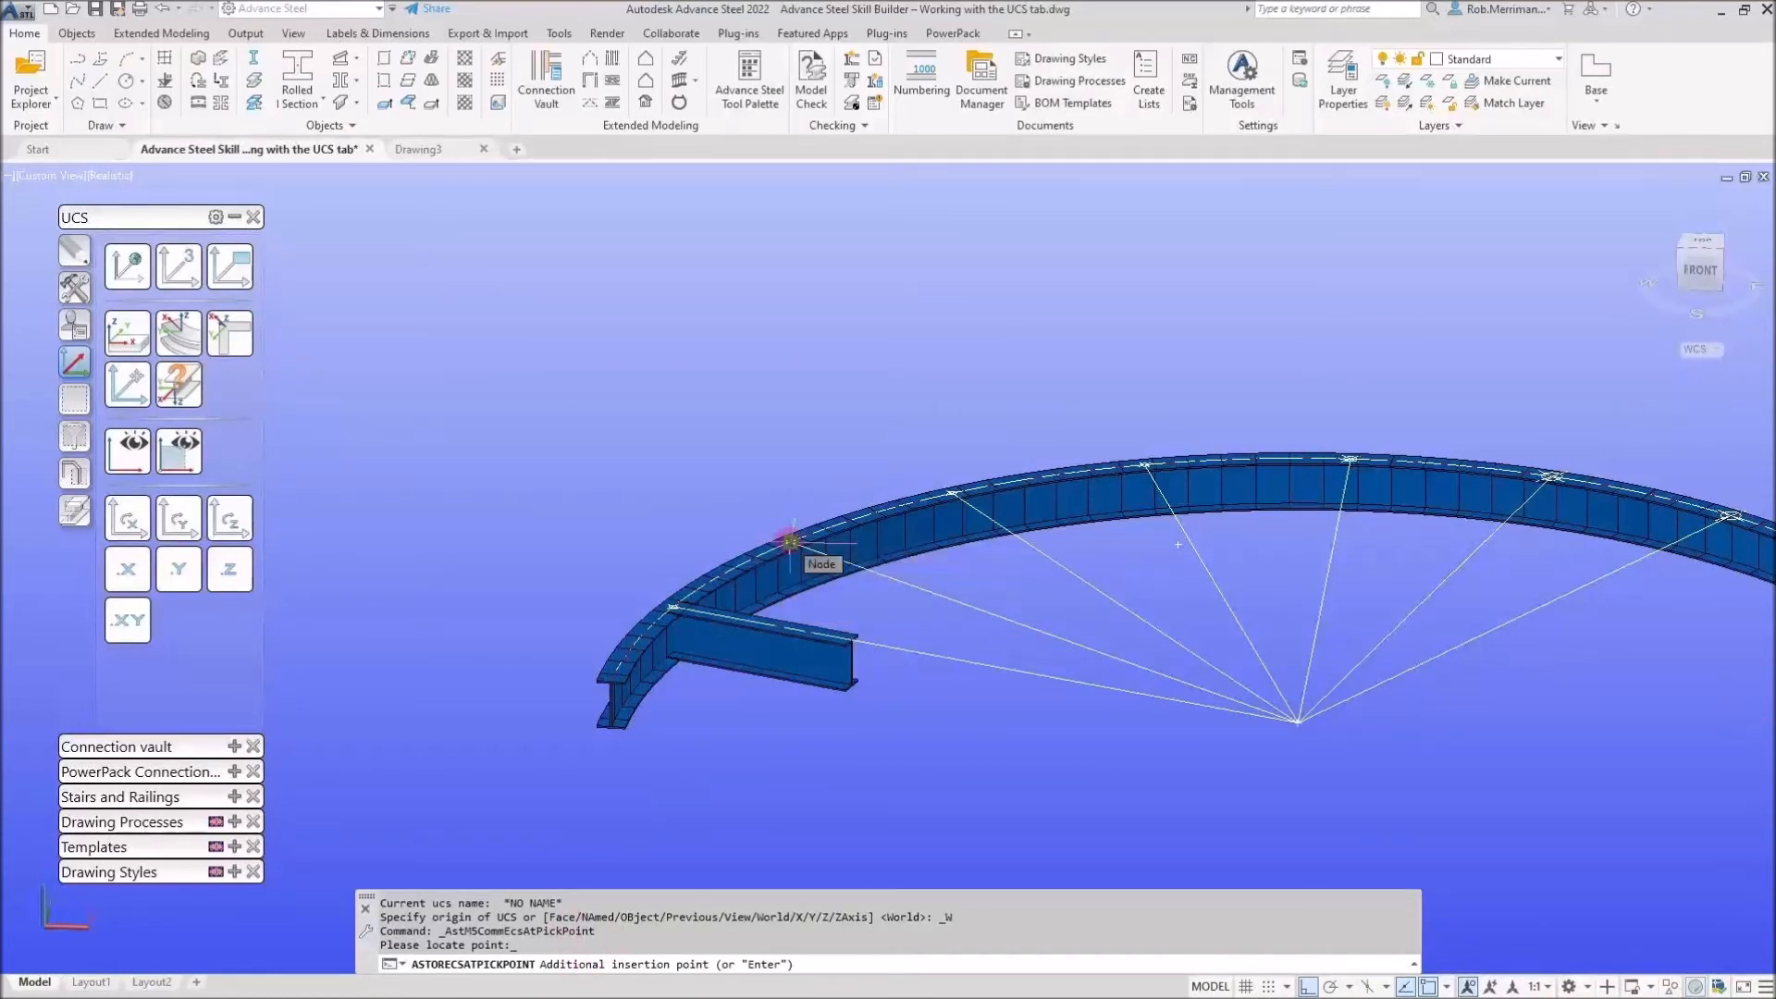
{"action": "left_click", "coordinate": [790, 542]}
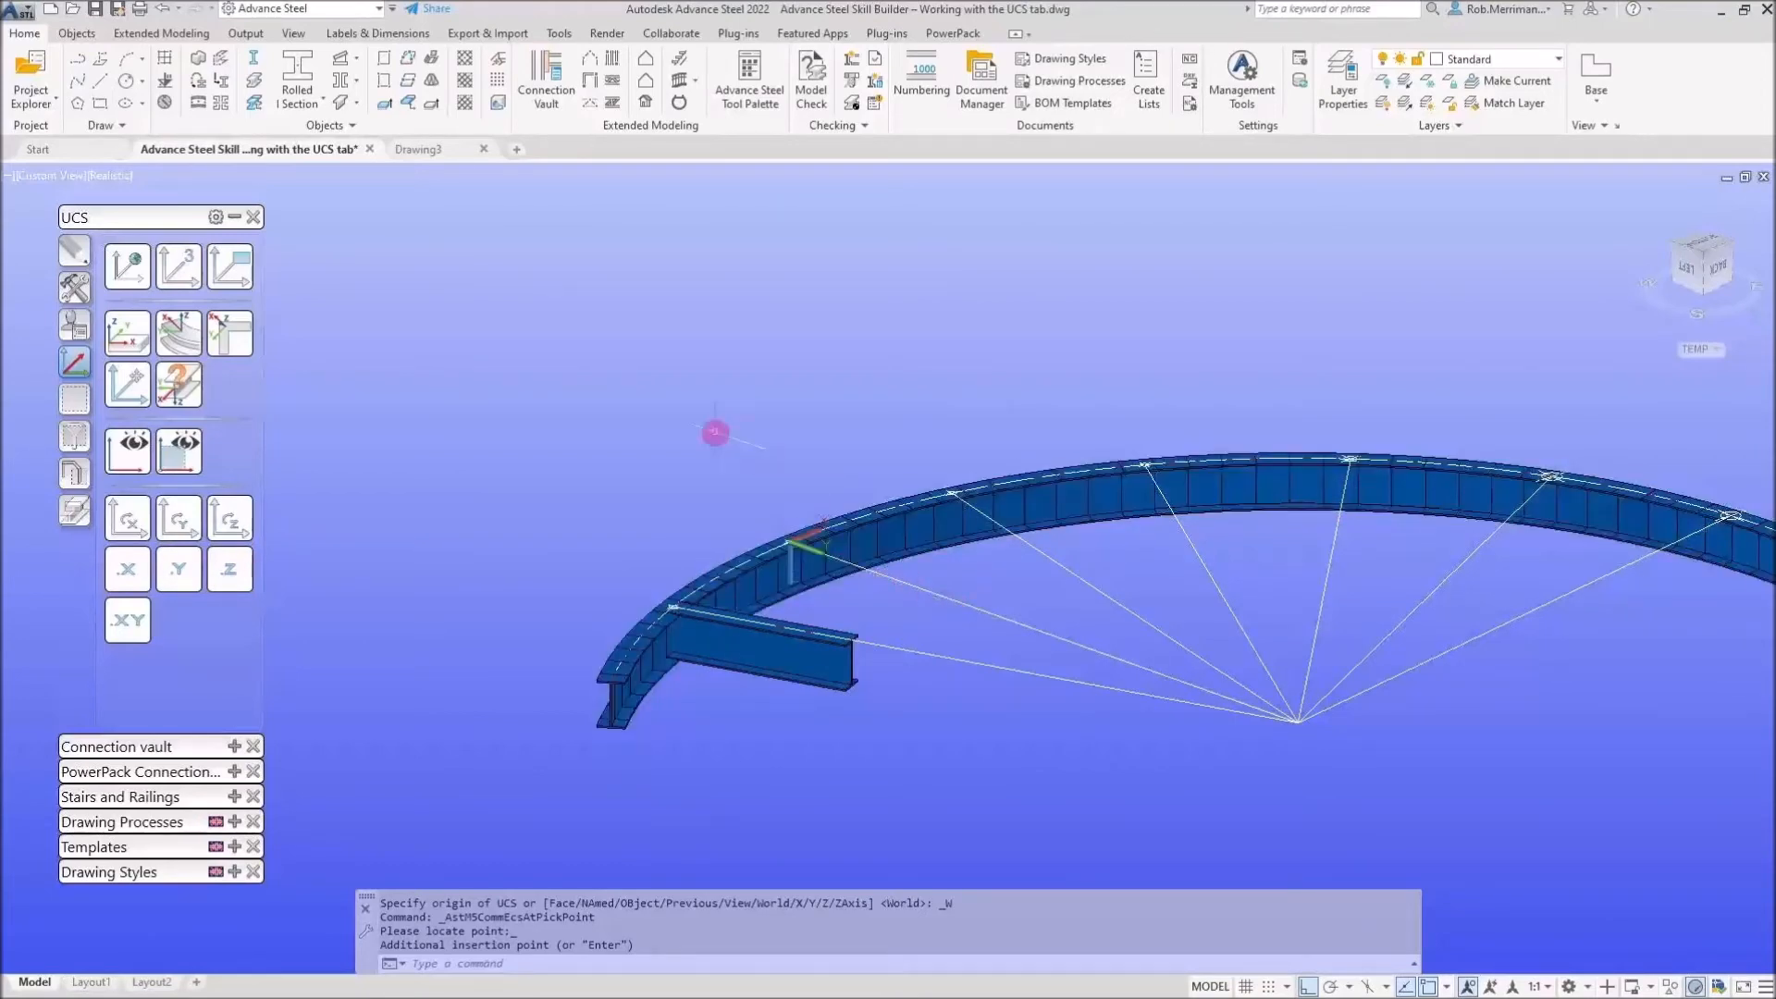
Rotate the UCS twice about X and three times about Z so its X axis points towards the arc centre
{"action": "left_click", "coordinate": [122, 530]}
{"action": "left_click", "coordinate": [123, 529]}
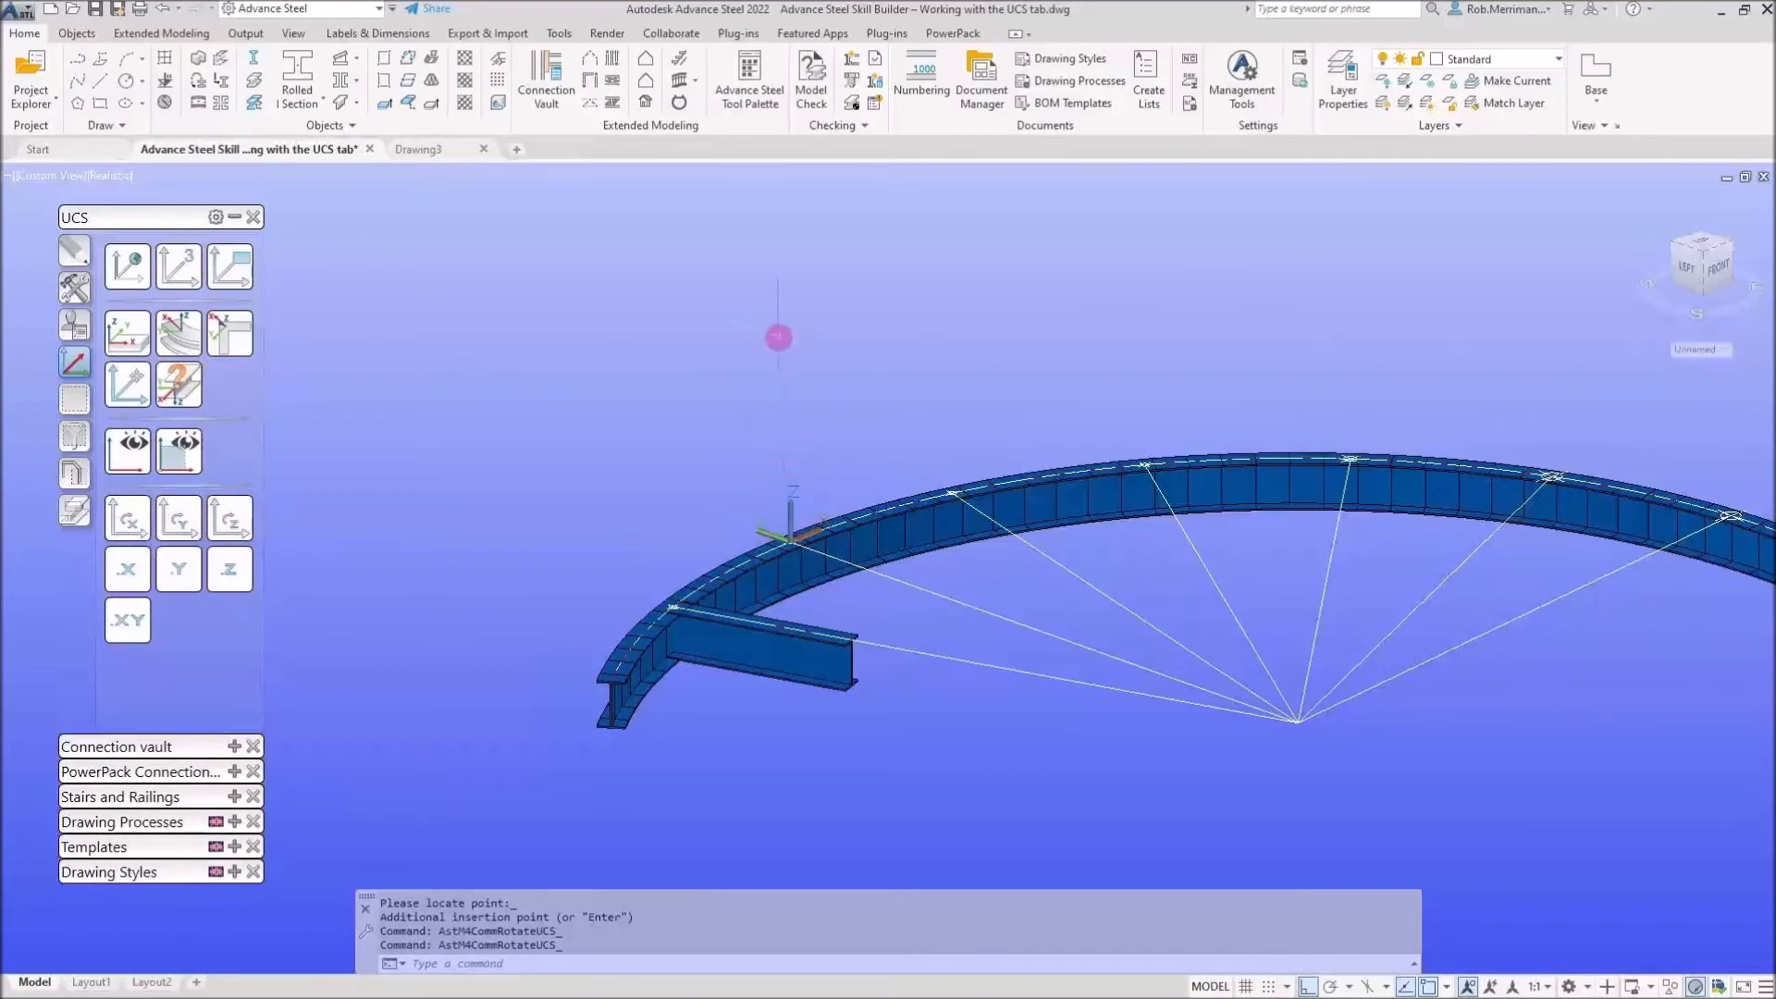
{"action": "left_click", "coordinate": [229, 518]}
{"action": "left_click", "coordinate": [228, 518]}
{"action": "left_click", "coordinate": [242, 530]}
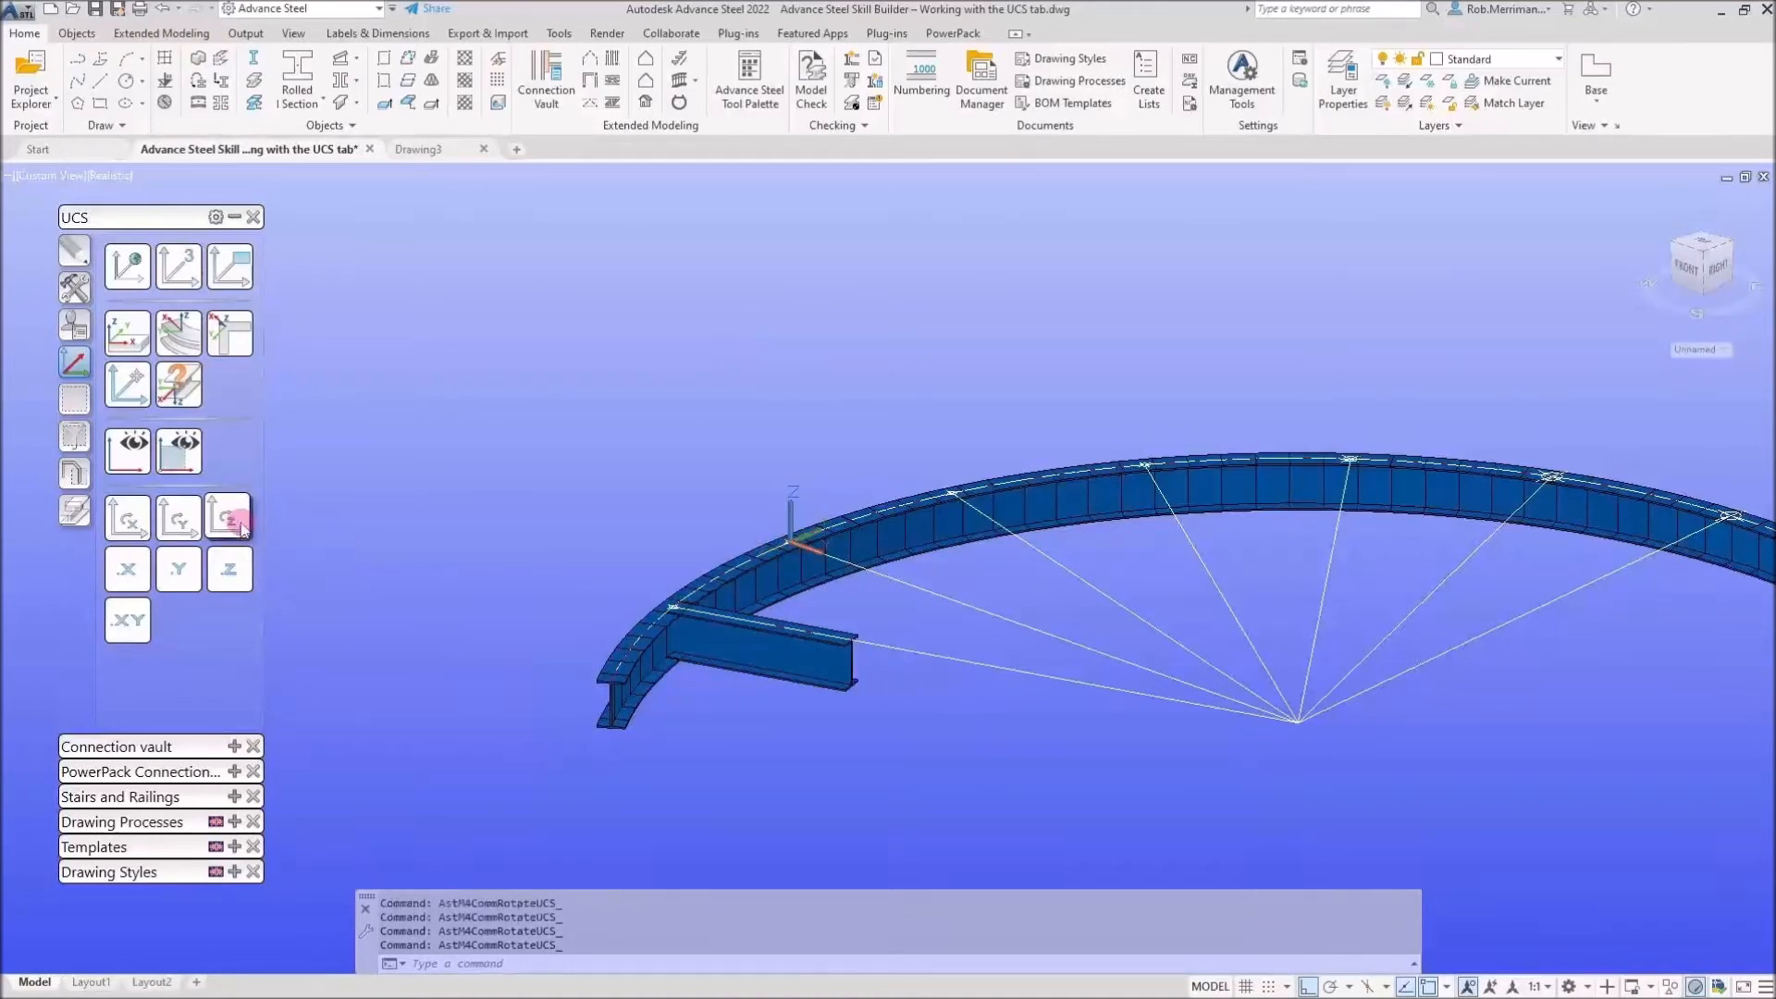
{"action": "left_click", "coordinate": [851, 571]}
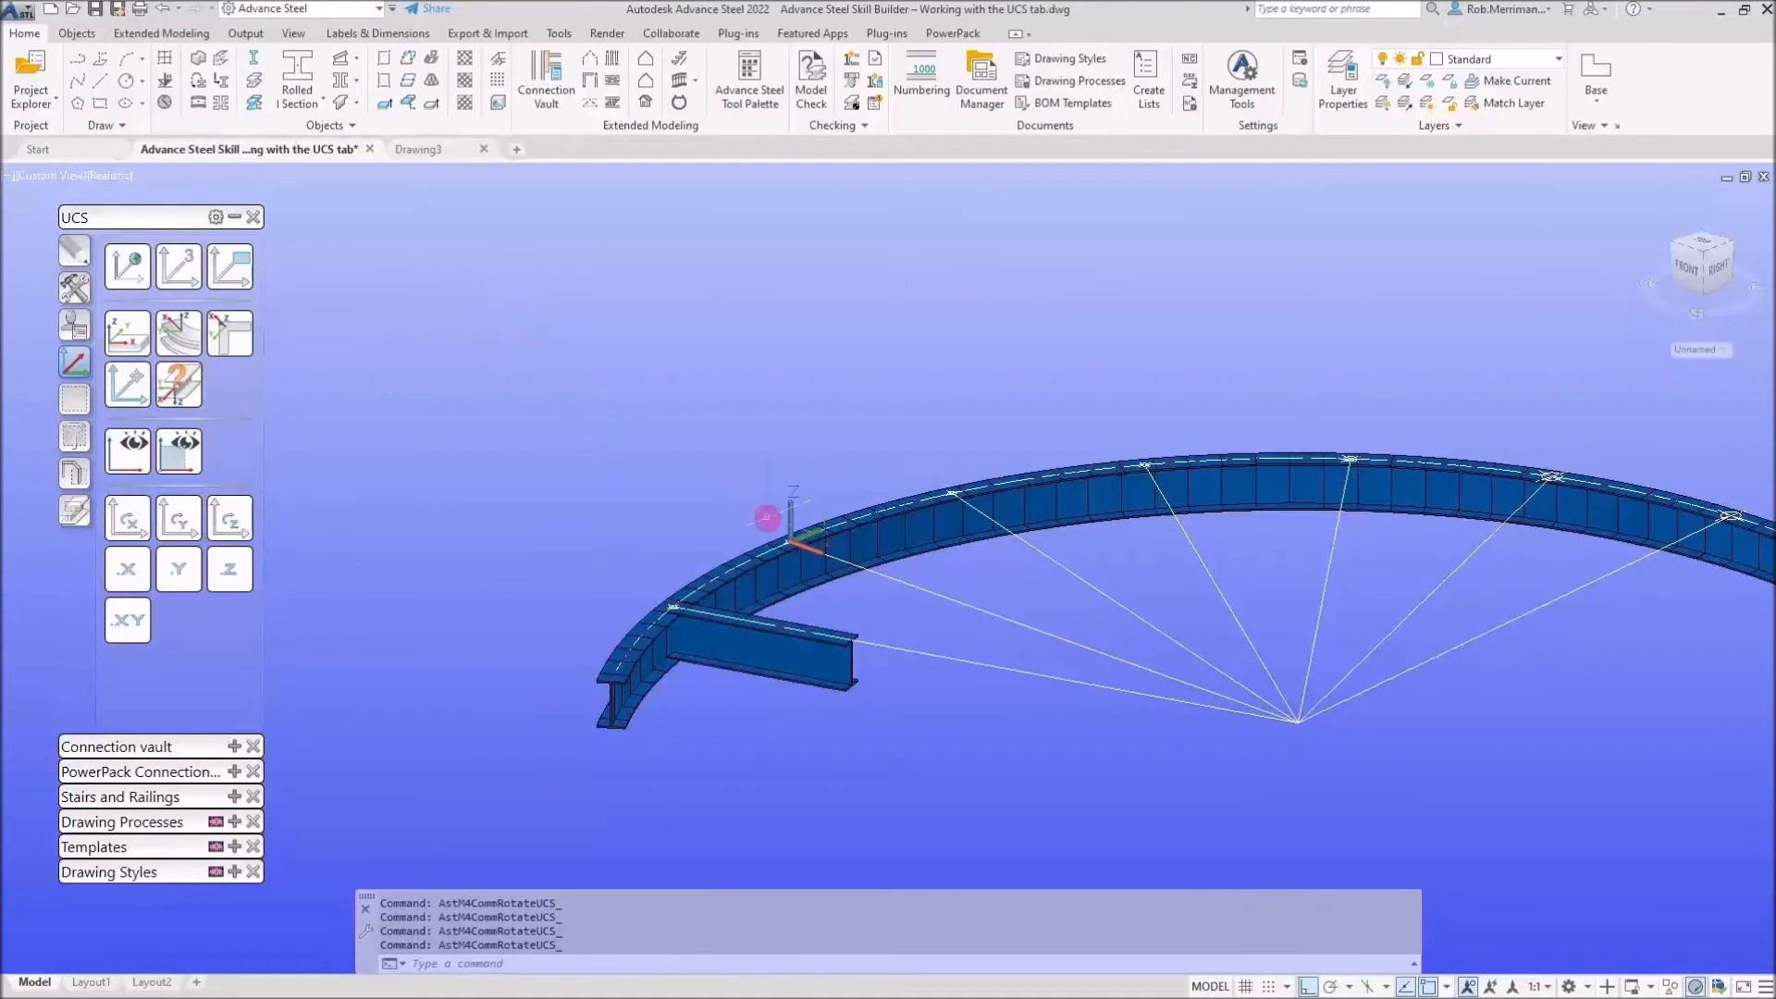
Create a 1000 mm rolled I-section beam from the second radial node along the line towards the arc centre
{"action": "left_click", "coordinate": [291, 89]}
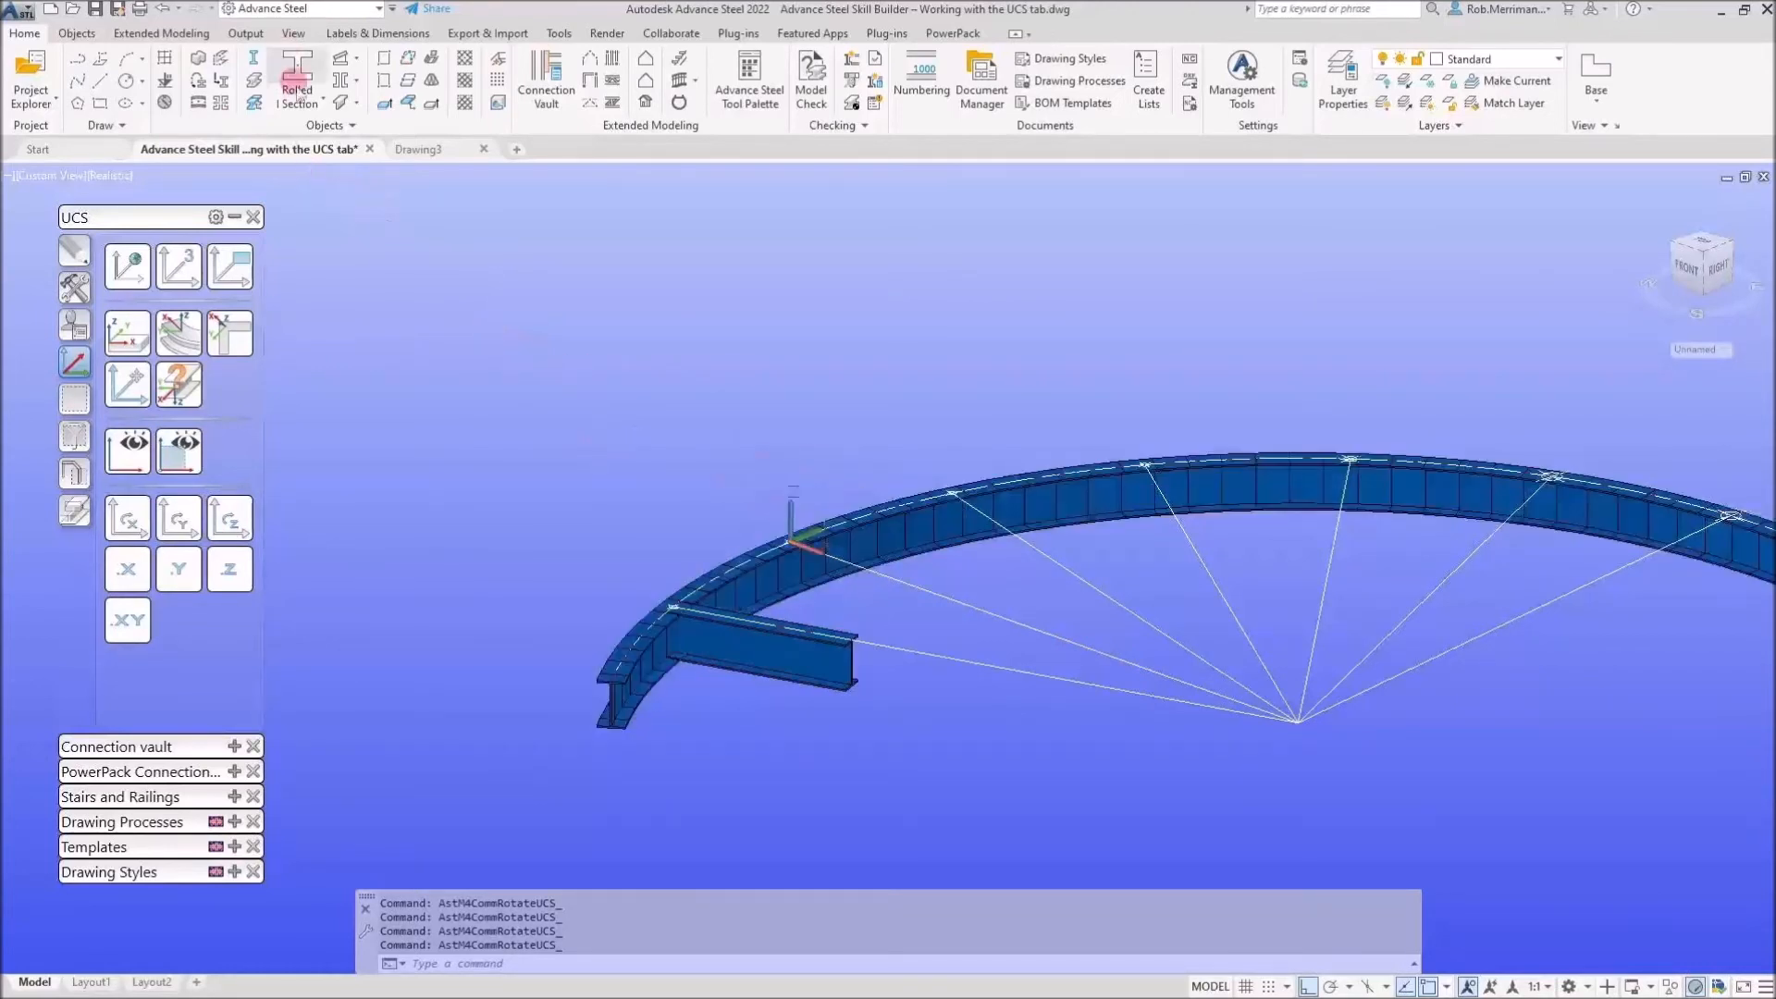
{"action": "left_click", "coordinate": [794, 542]}
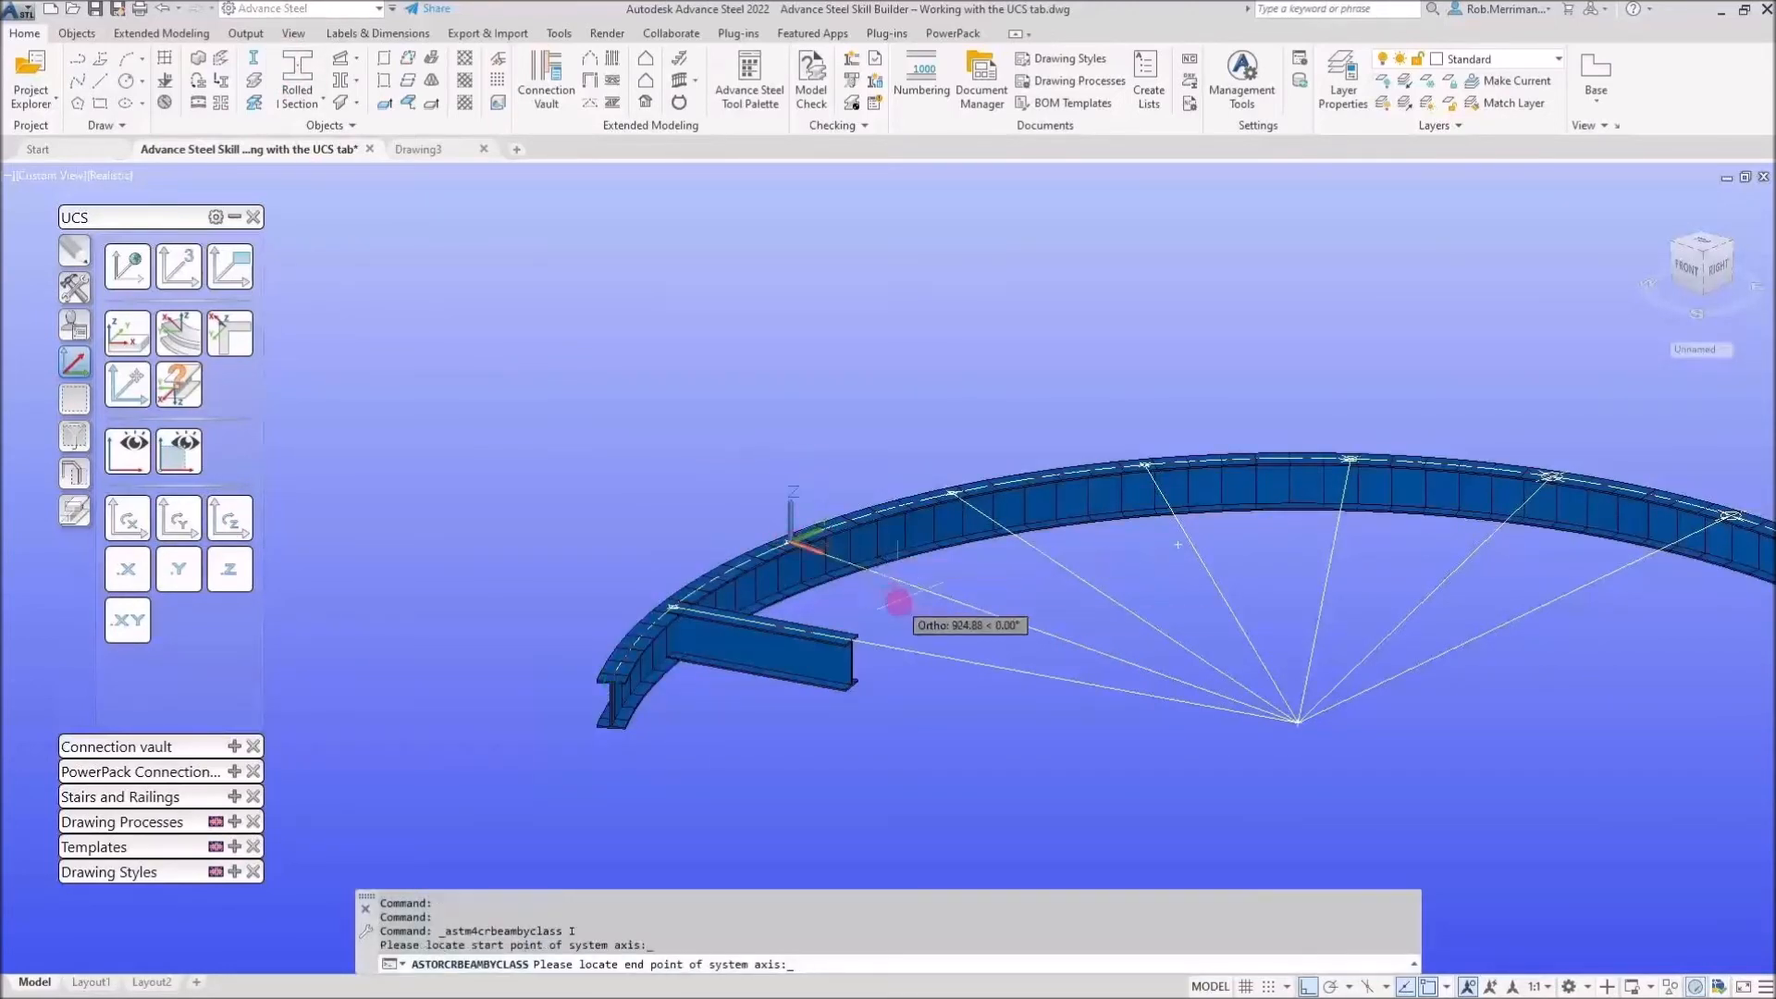
{"action": "type", "text": "1000"}
{"action": "key", "text": "Return"}
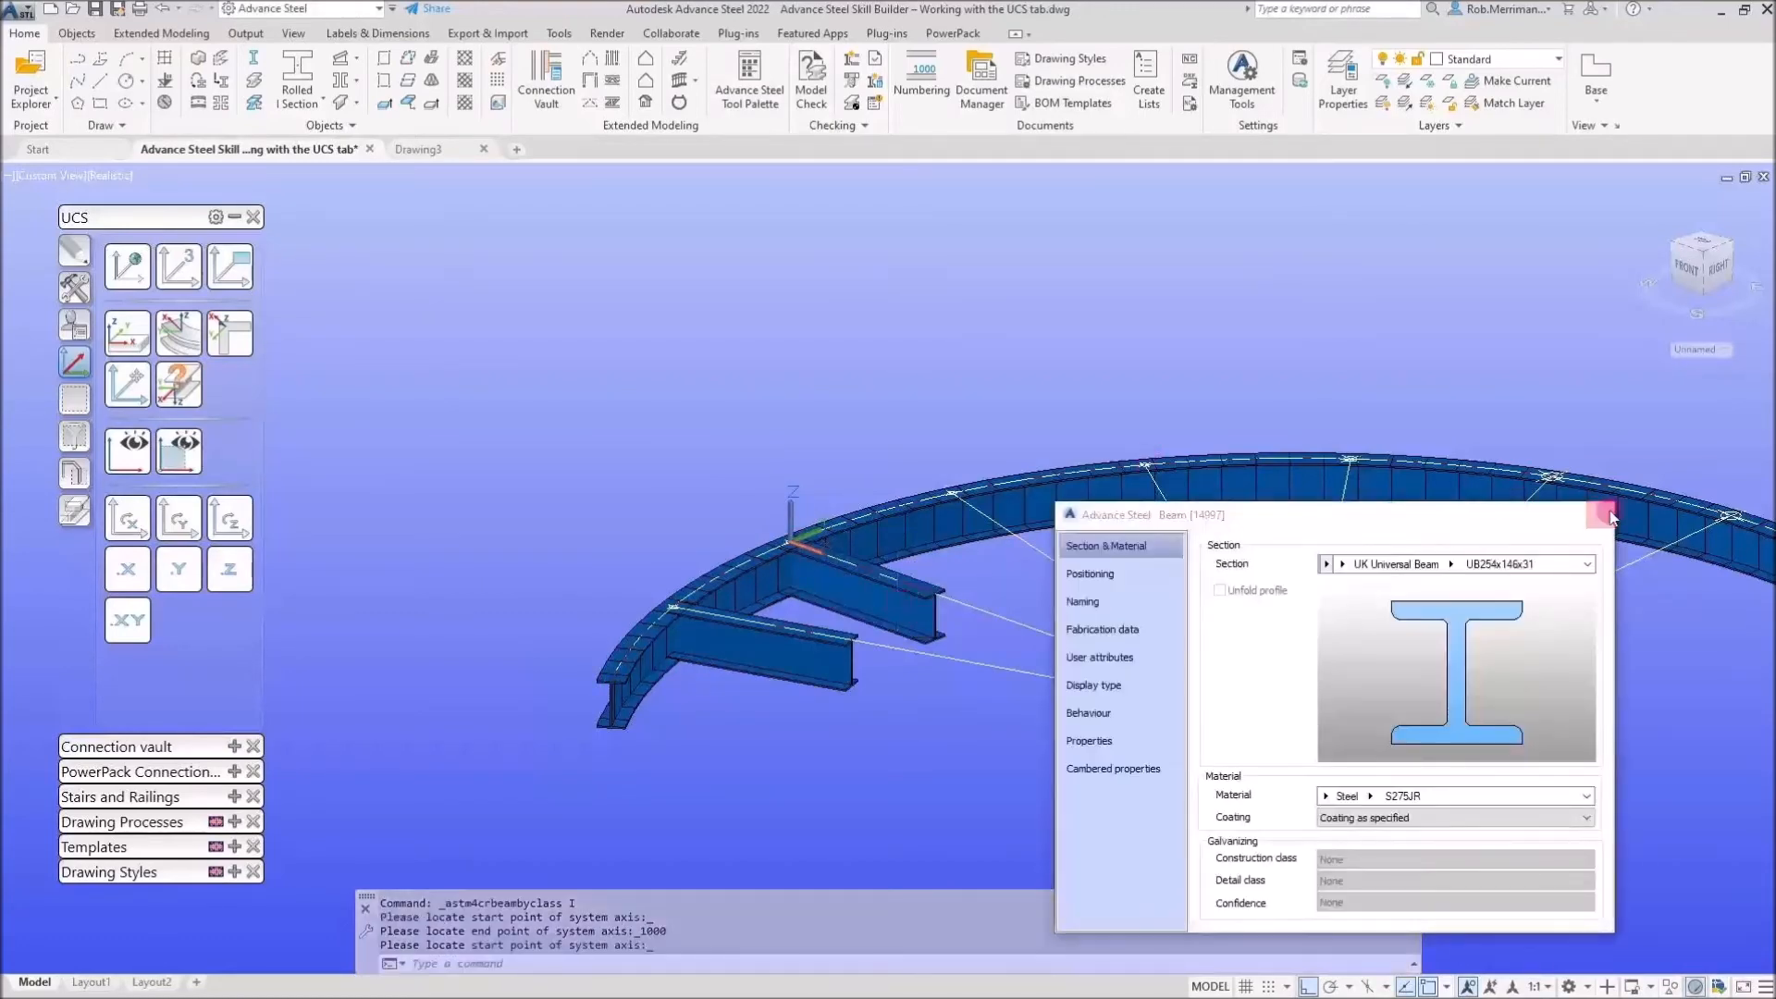
{"action": "key", "text": "Escape"}
Set a UCS on the curved beam at its third radial node and rotate it twice about X
{"action": "left_click", "coordinate": [178, 334]}
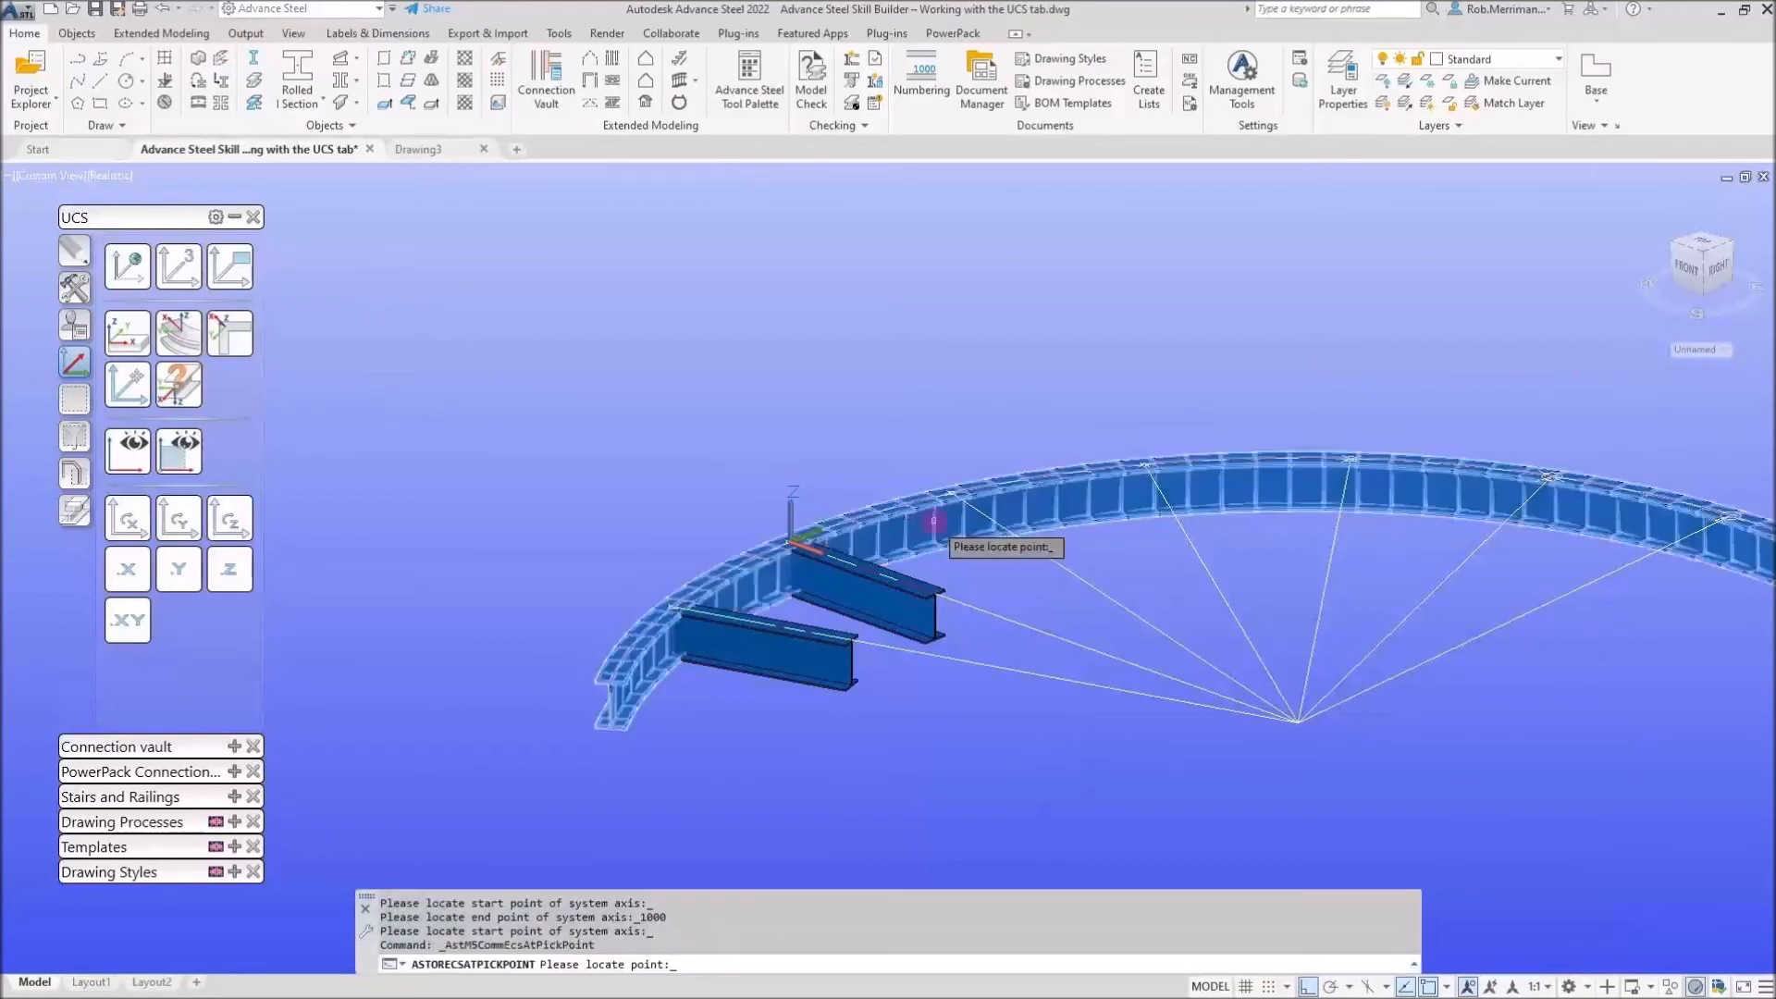
{"action": "middle_click_drag", "start_coordinate": [860, 519], "coordinate": [654, 500]}
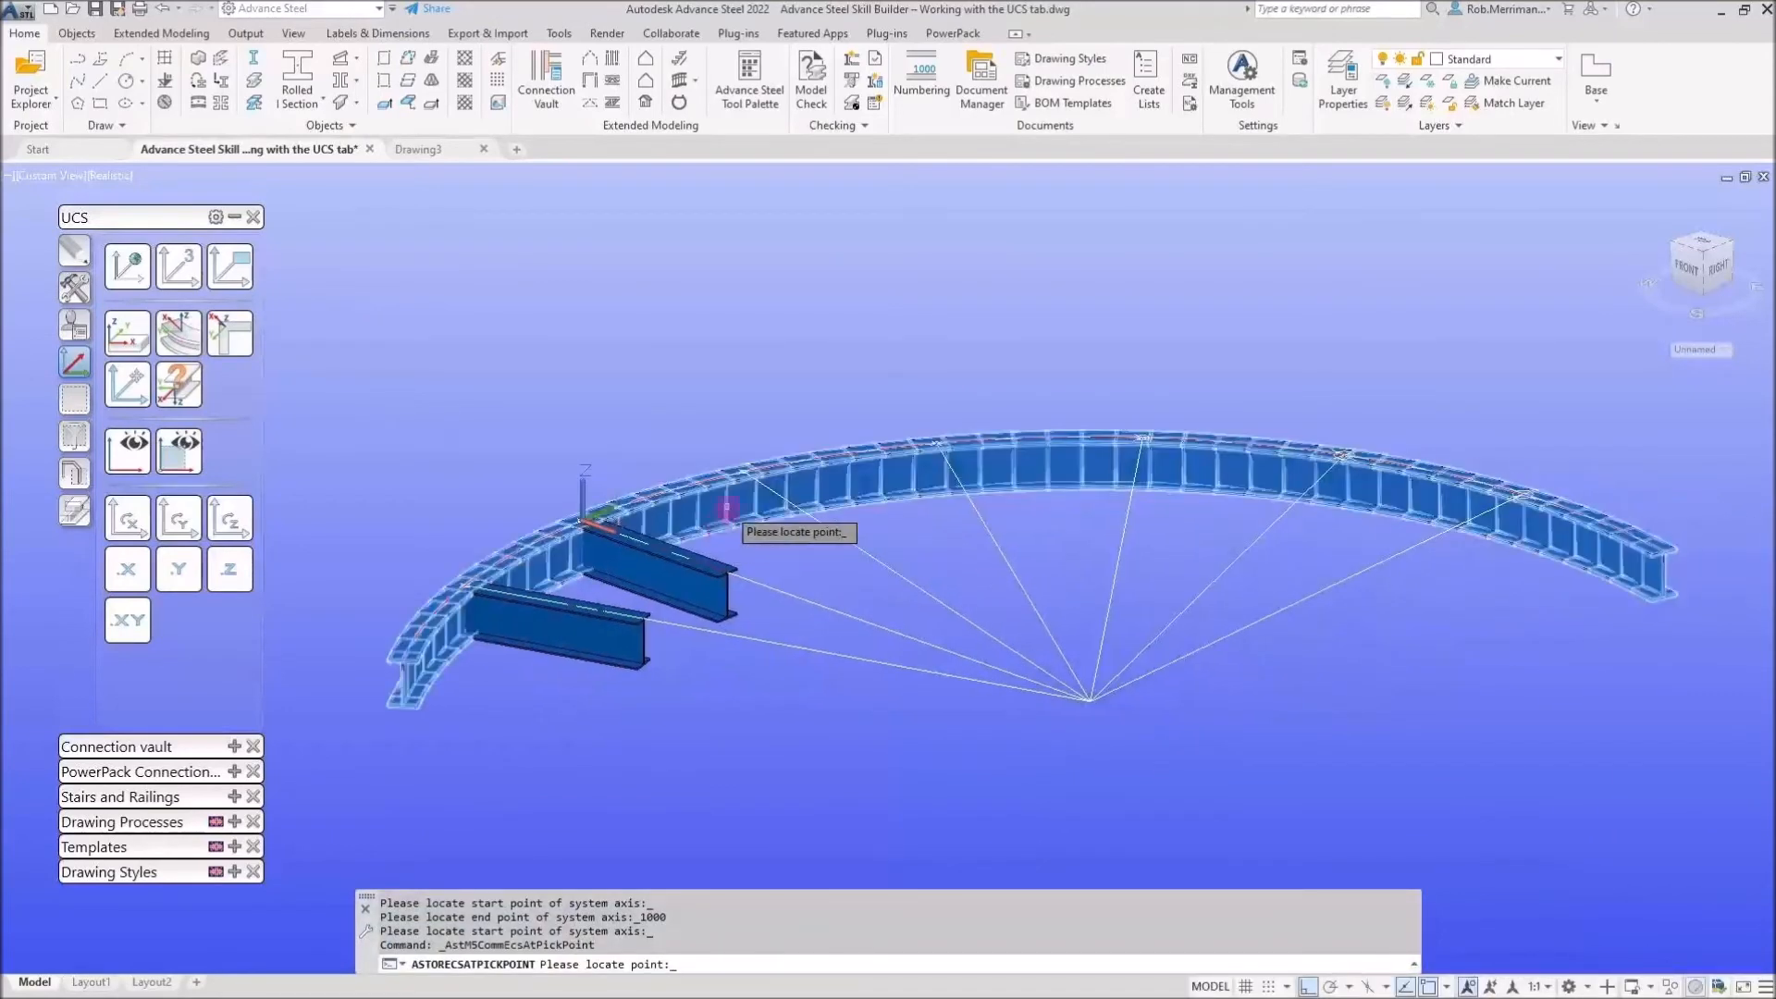
{"action": "left_click", "coordinate": [746, 473]}
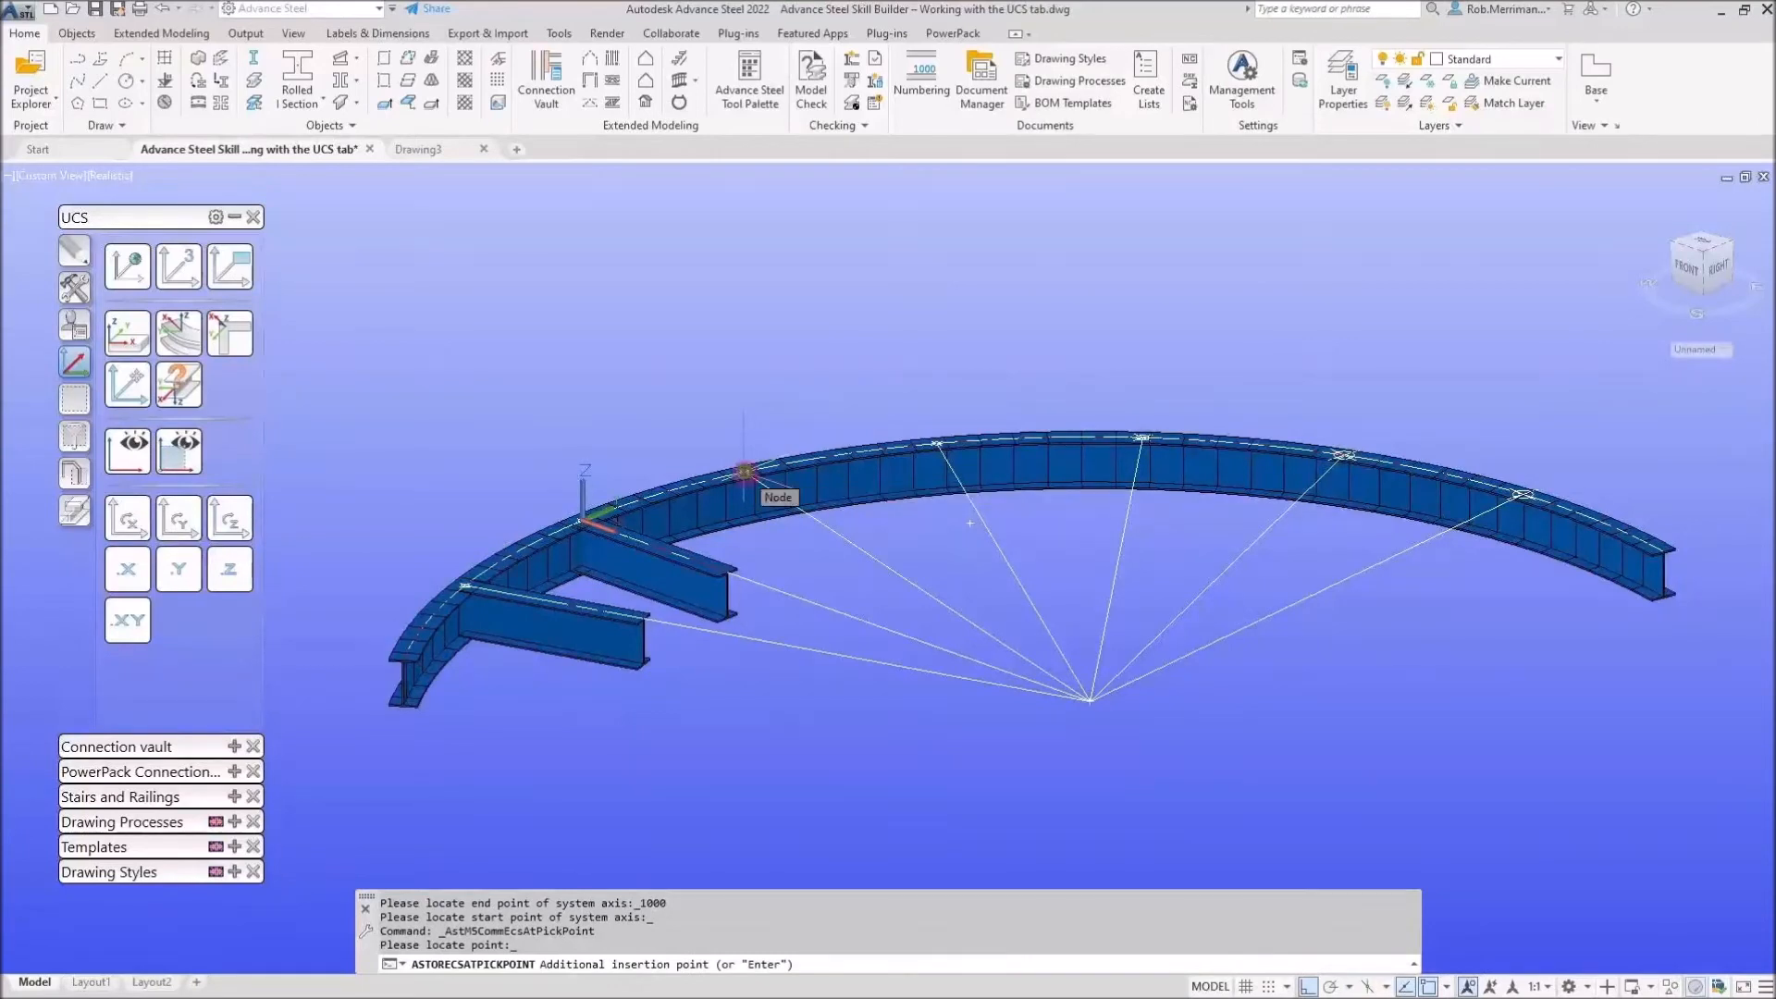
{"action": "key", "text": "Return"}
{"action": "left_click", "coordinate": [132, 520]}
{"action": "left_click", "coordinate": [135, 524]}
Create a 1000 mm rolled I-section beam from the third radial node towards the arc centre
{"action": "left_click", "coordinate": [297, 81]}
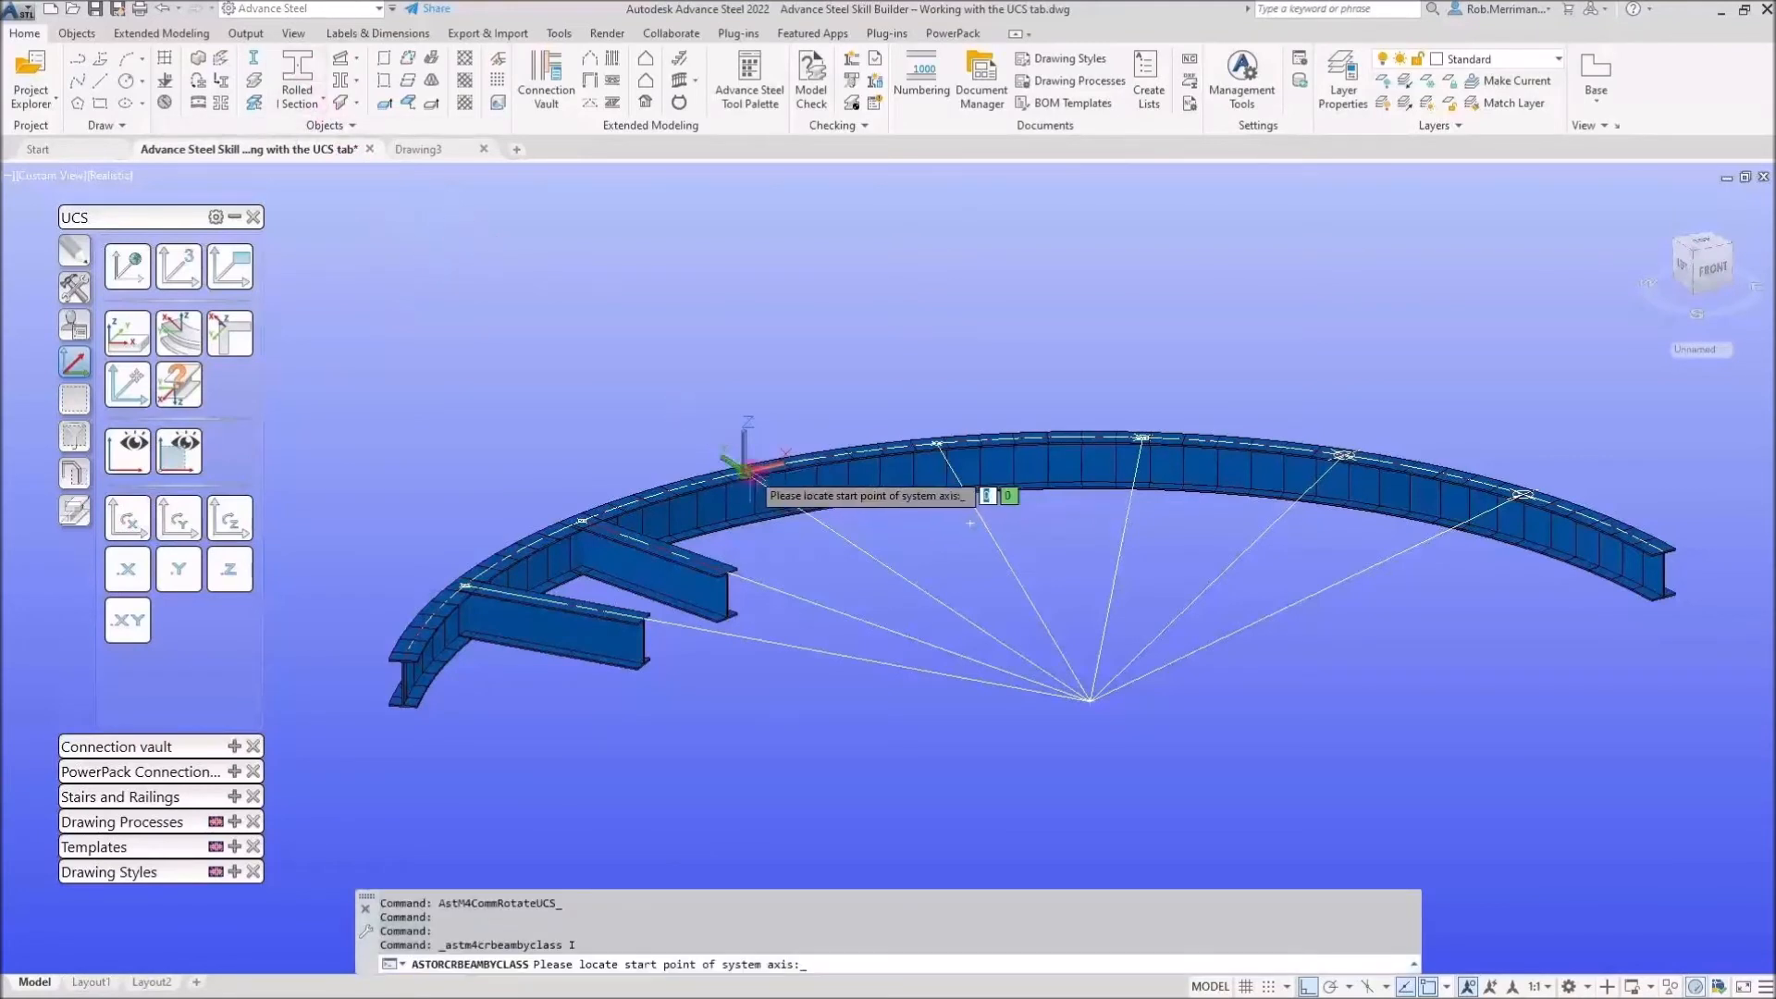
{"action": "left_click", "coordinate": [751, 468]}
{"action": "type", "text": "1000"}
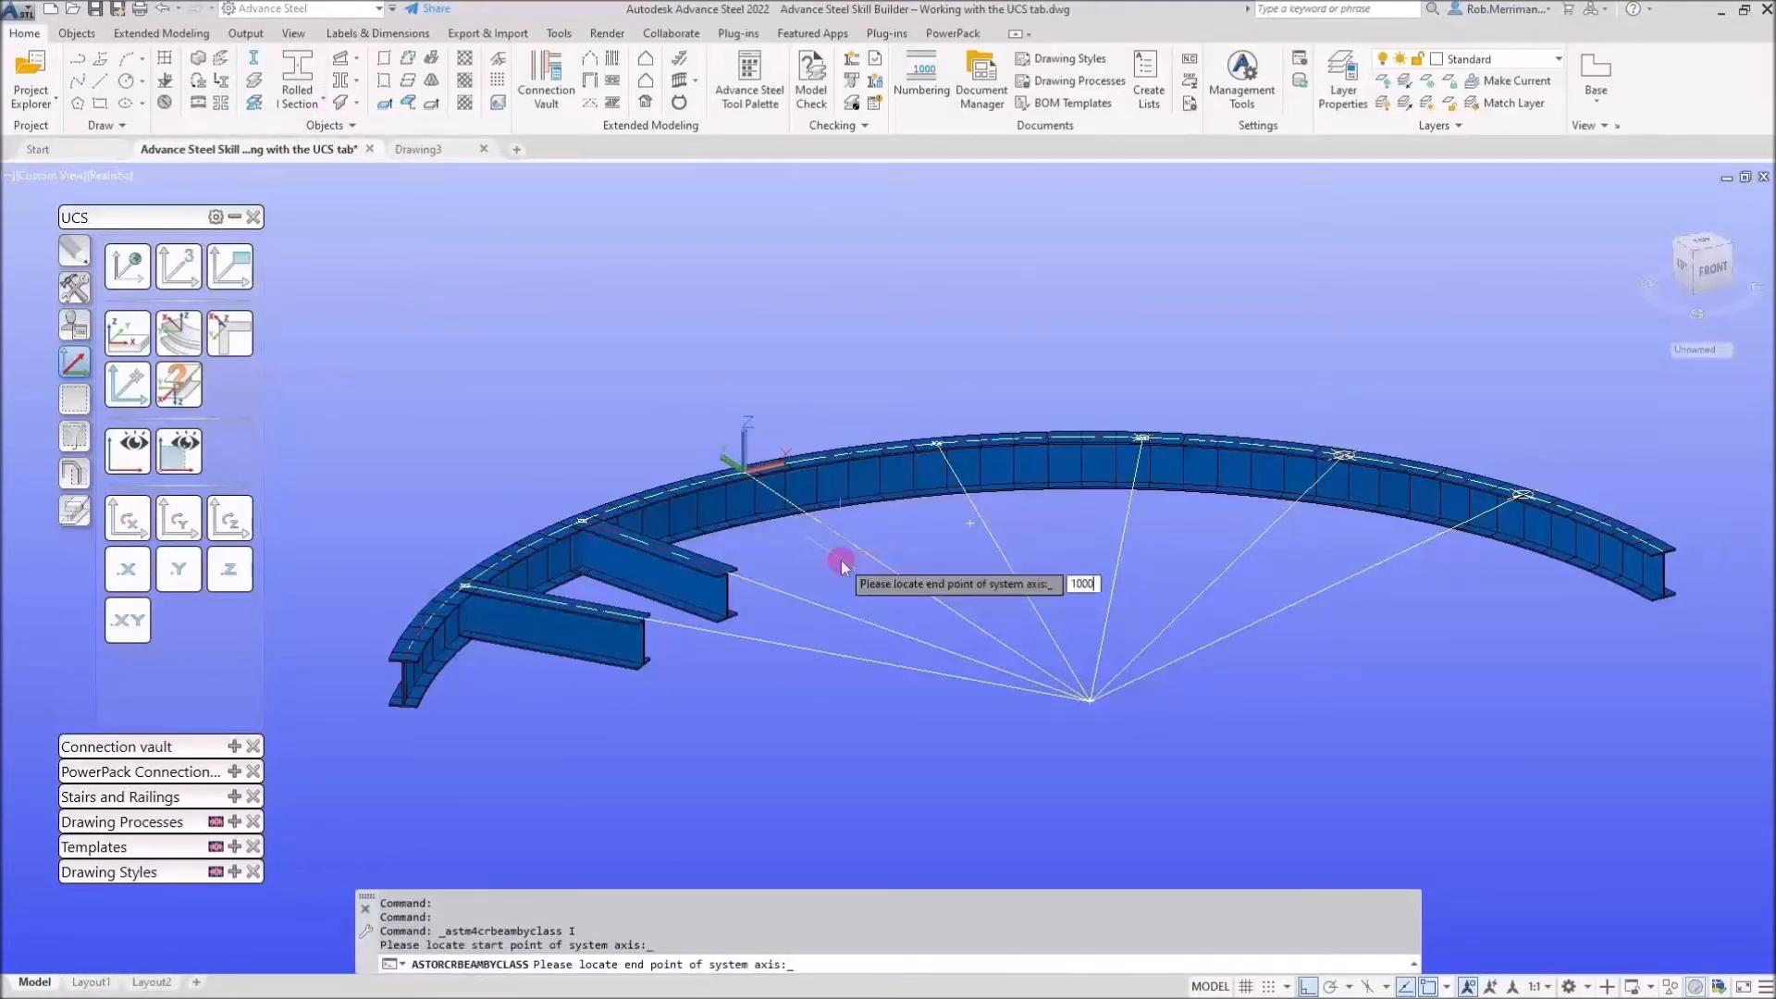
{"action": "key", "text": "Return"}
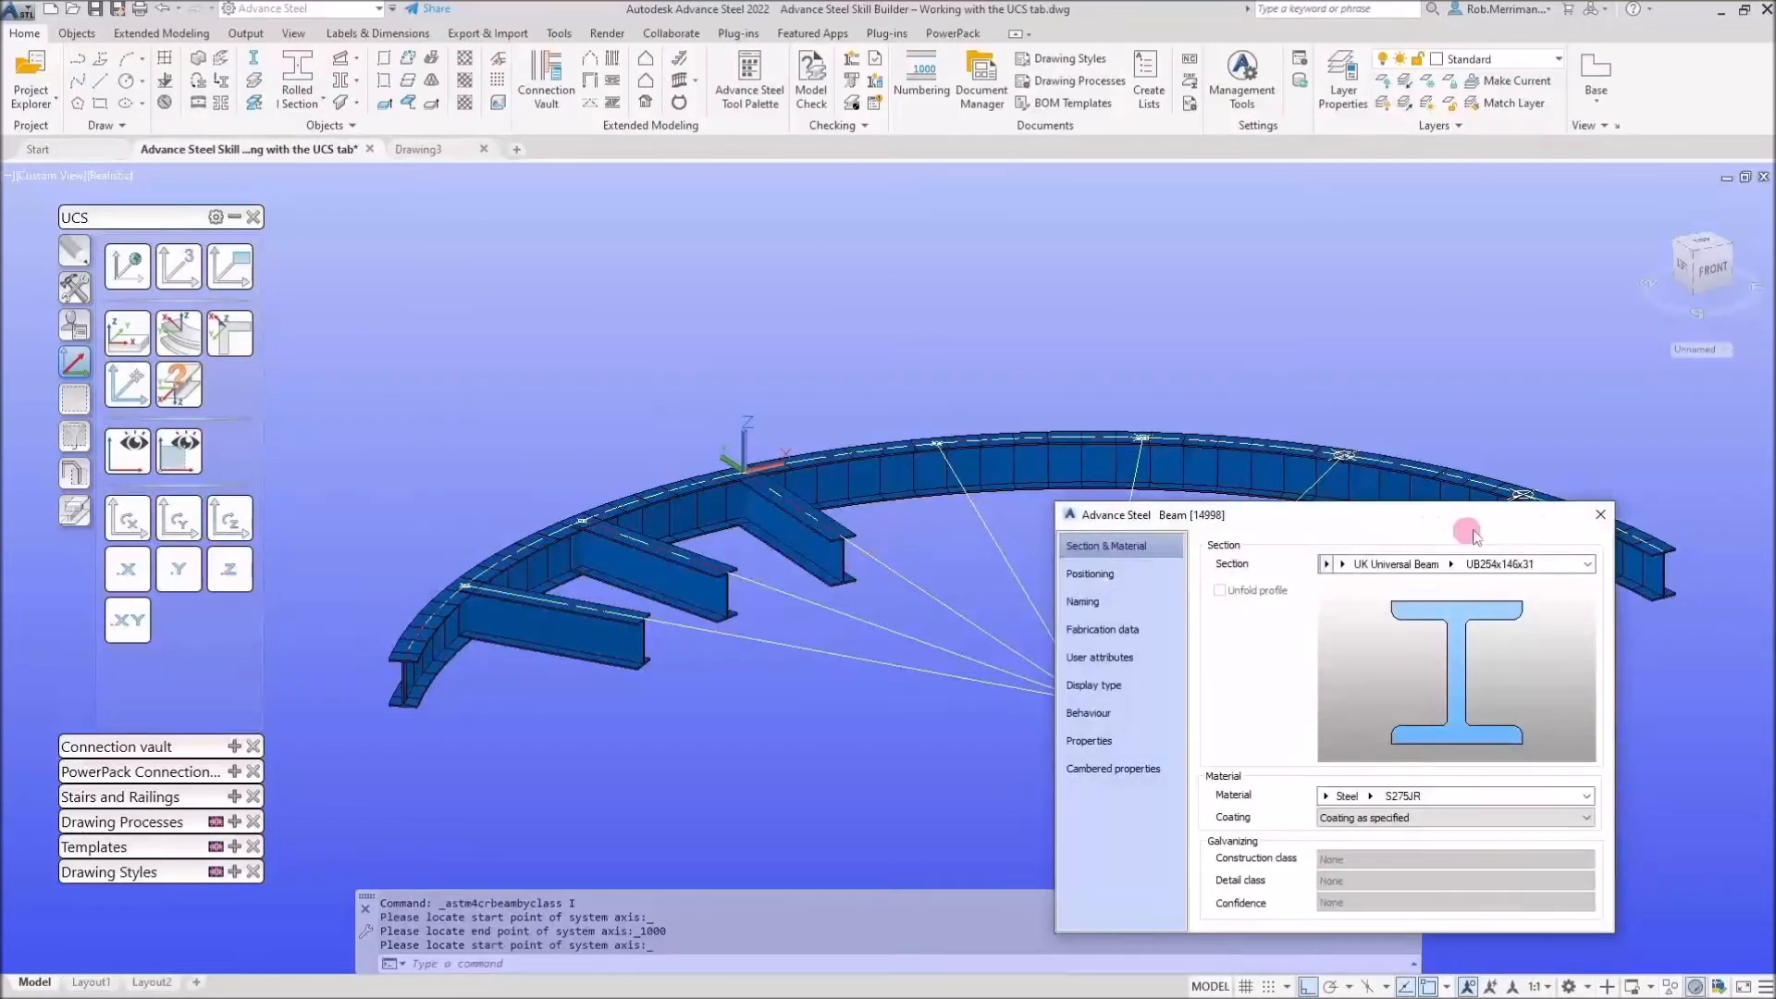
{"action": "left_click", "coordinate": [1600, 515]}
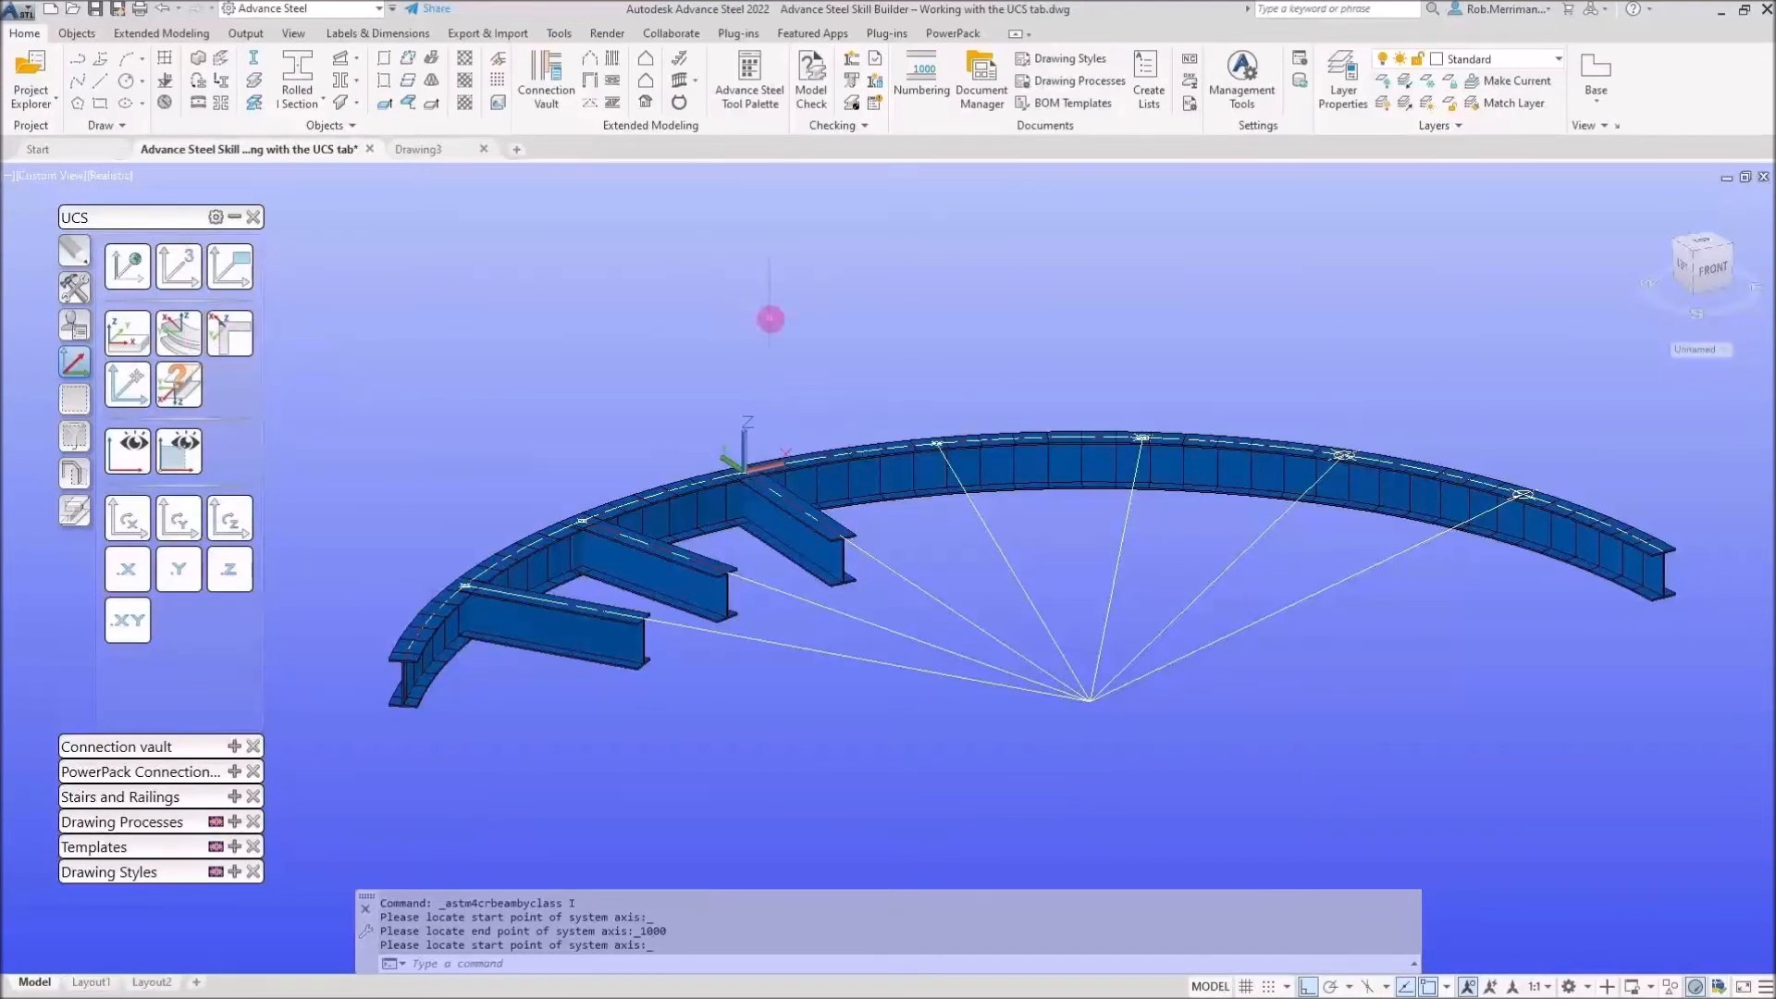
Restore the World UCS and create a 2000 mm rolled I-section beam along X in the empty area beside the curved beam
{"action": "scroll", "coordinate": [904, 385], "scroll_direction": "down", "scroll_amount": 5}
{"action": "left_click", "coordinate": [127, 269]}
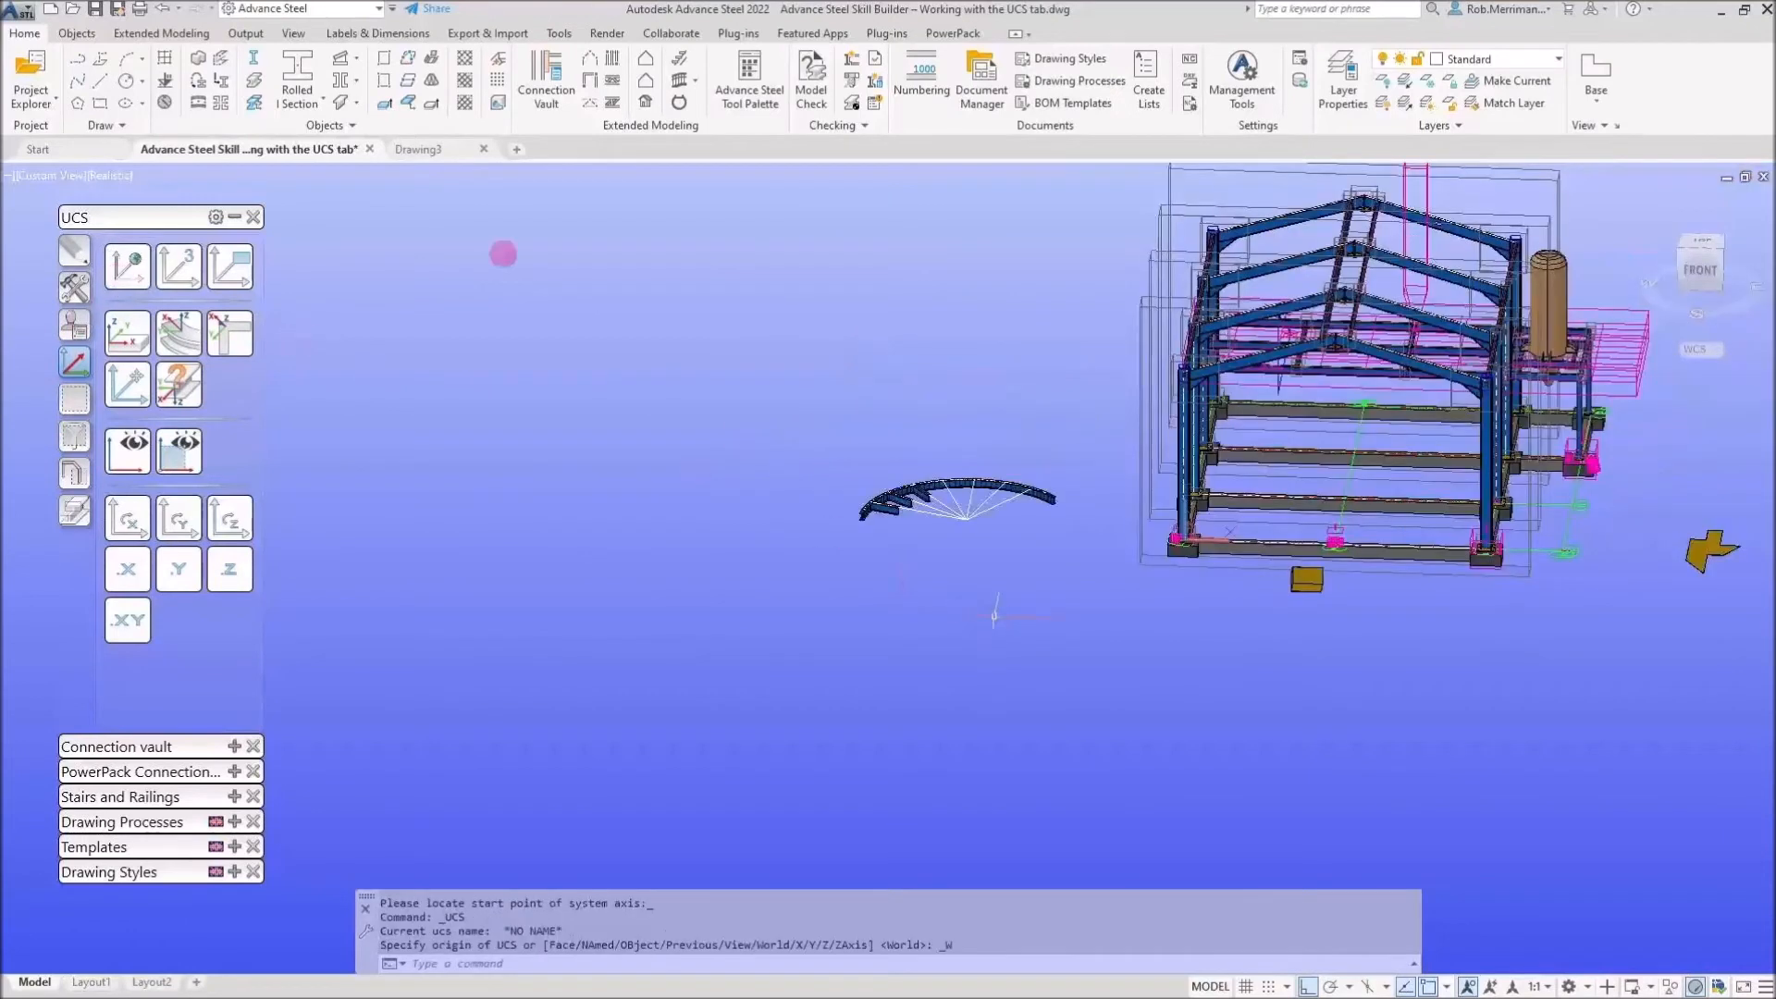
{"action": "left_click", "coordinate": [296, 104]}
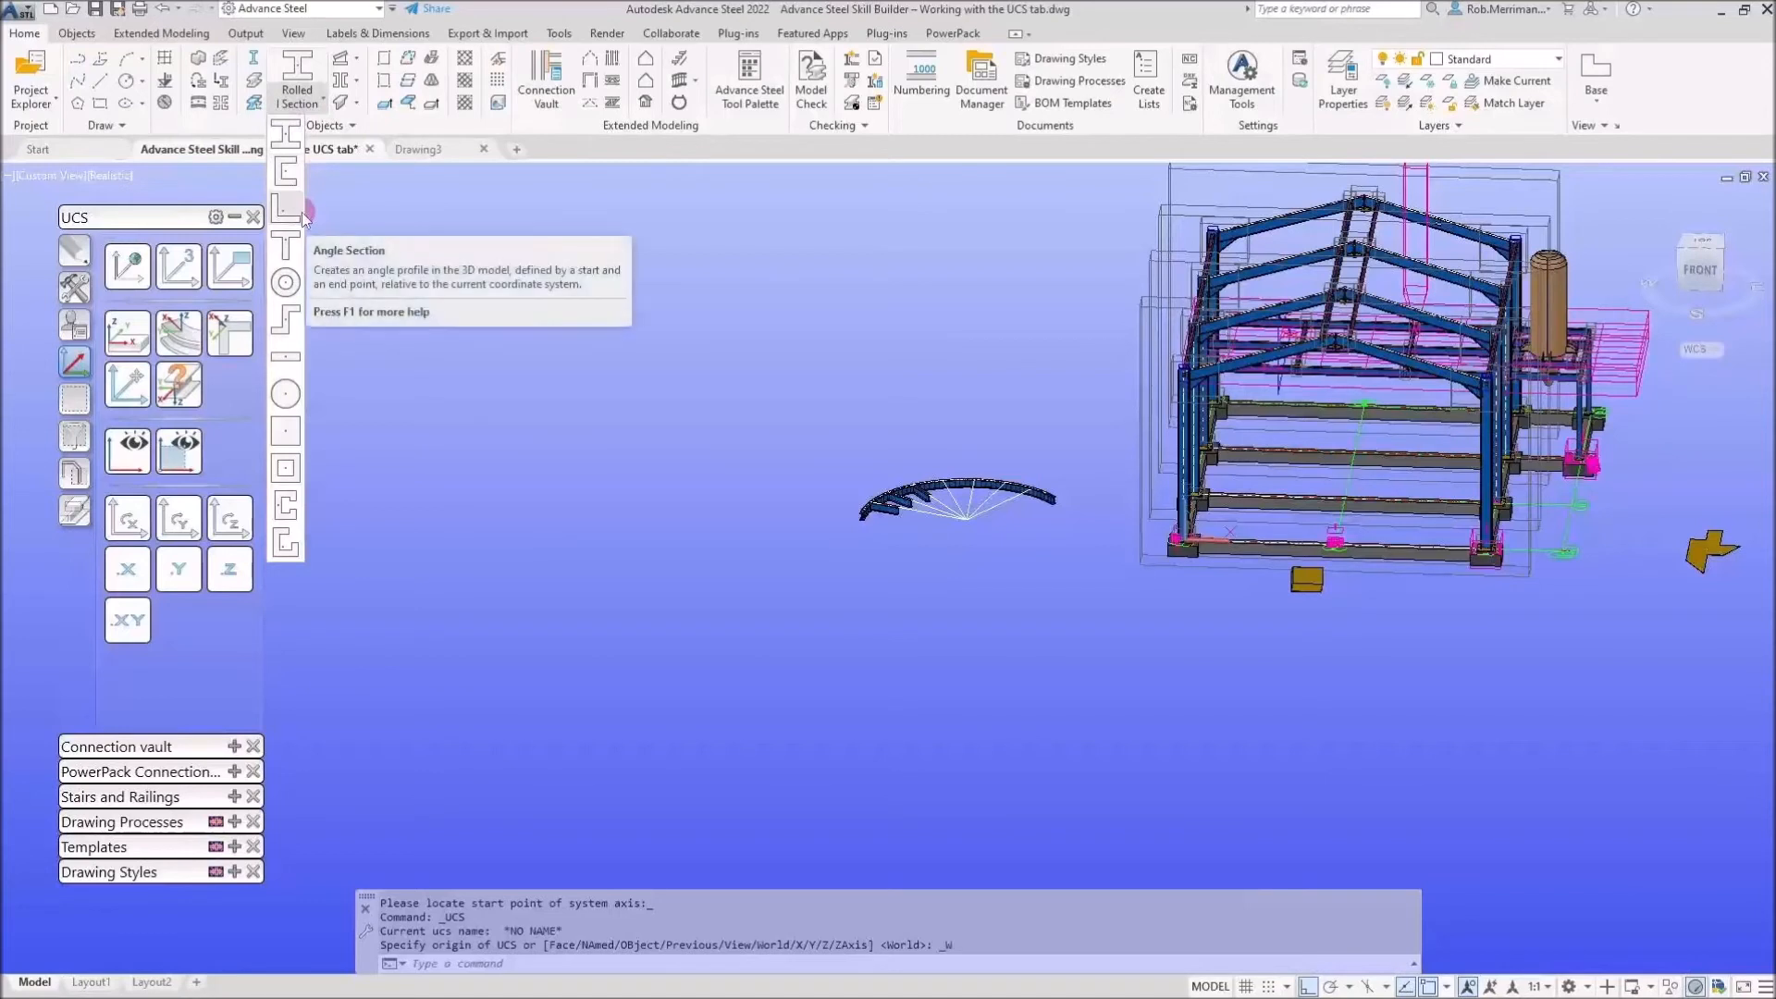
{"action": "left_click", "coordinate": [289, 167]}
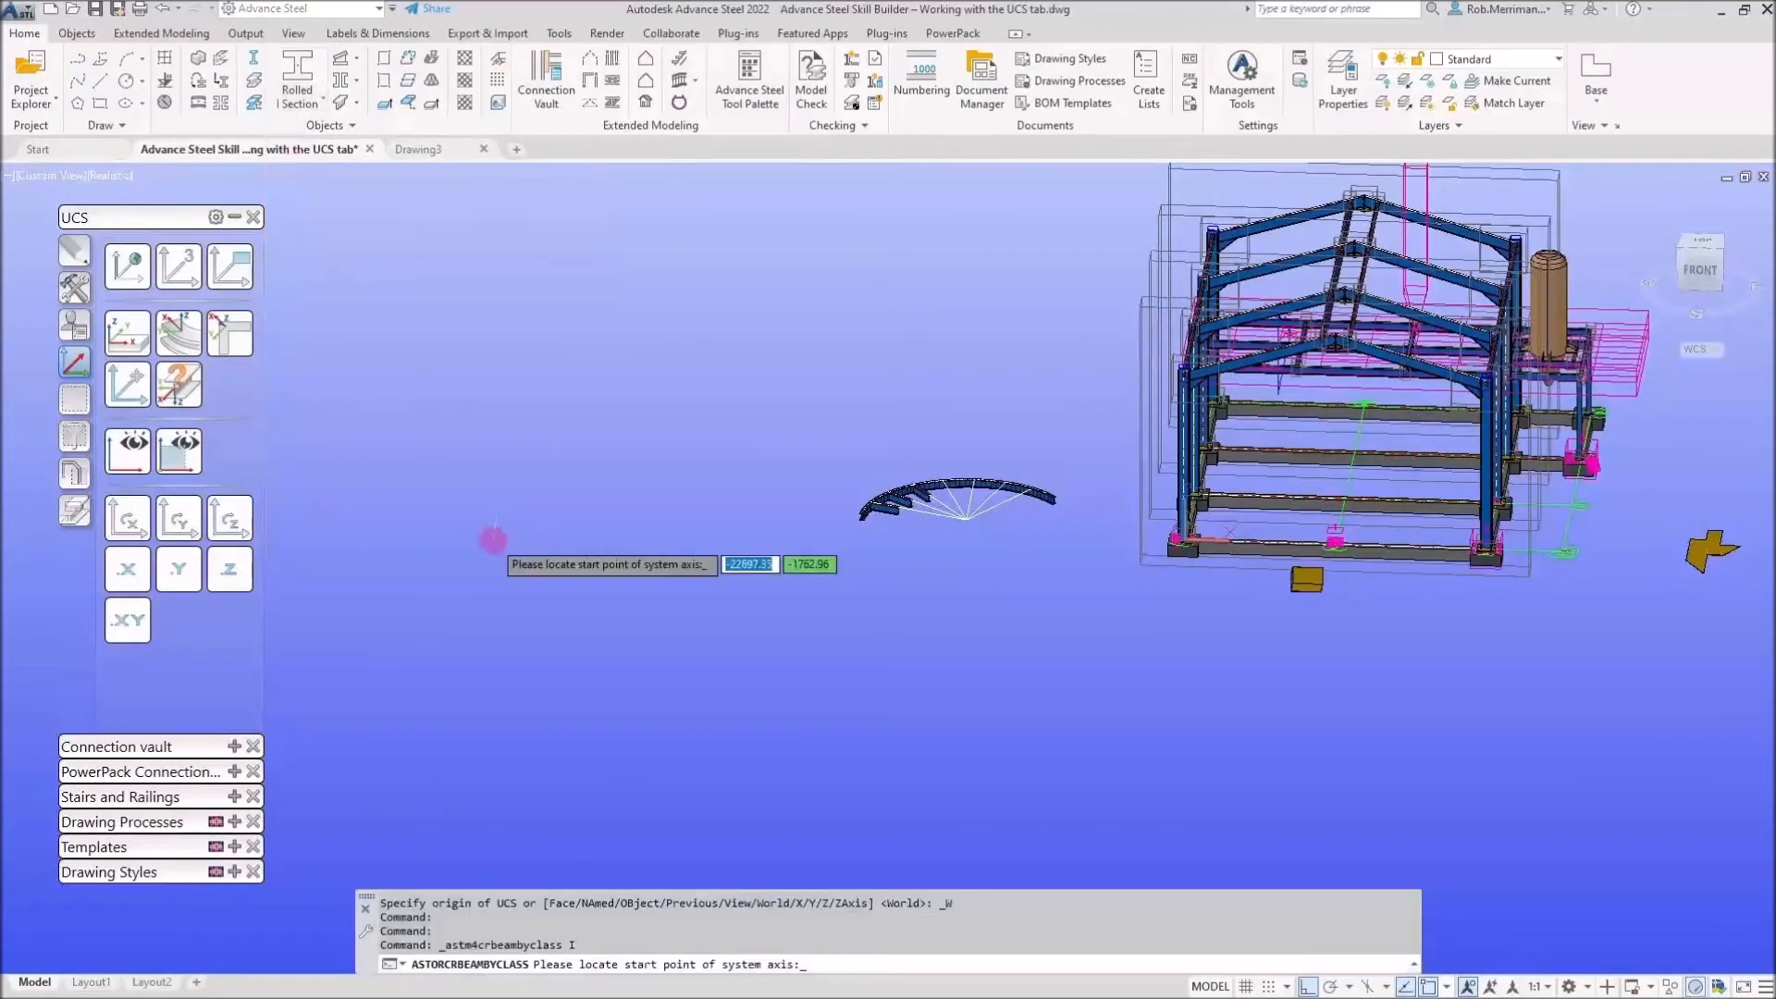
{"action": "left_click", "coordinate": [500, 548]}
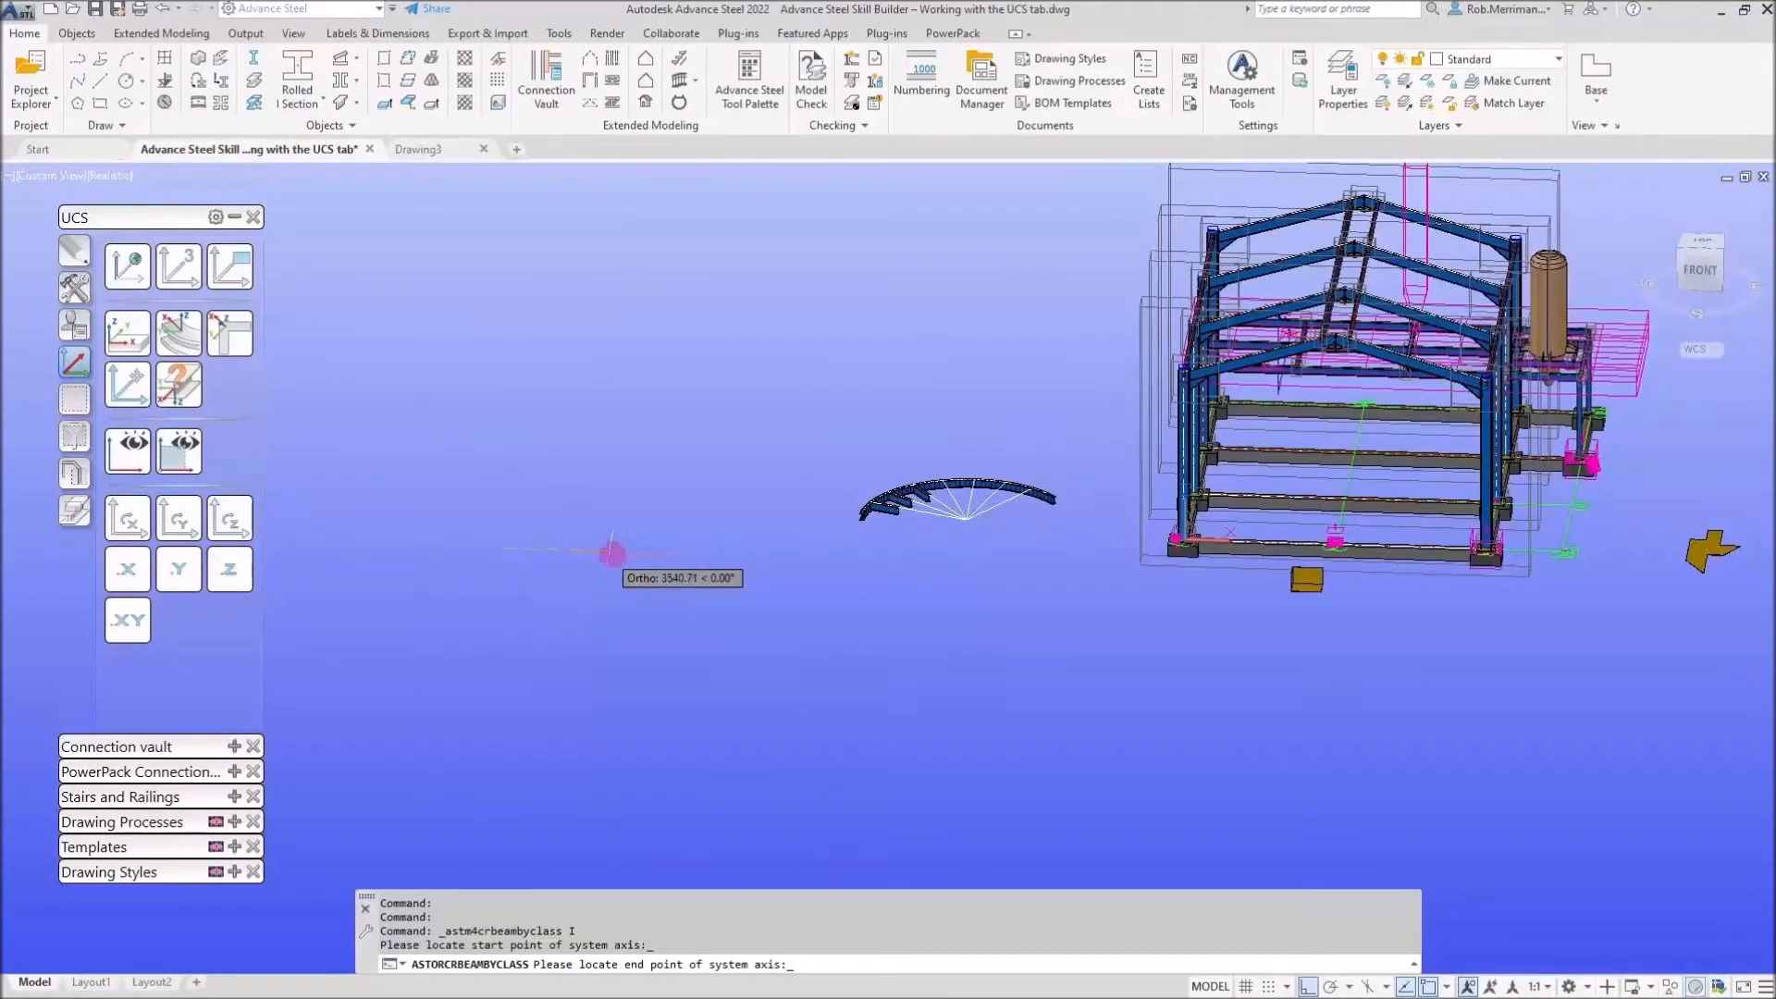
{"action": "type", "text": "2000"}
{"action": "key", "text": "Return"}
Add a 4000 mm I-section beam along X, starting at the end of the 2000 mm beam
{"action": "scroll", "coordinate": [560, 555], "scroll_direction": "up", "scroll_amount": 3}
{"action": "left_click", "coordinate": [575, 539]}
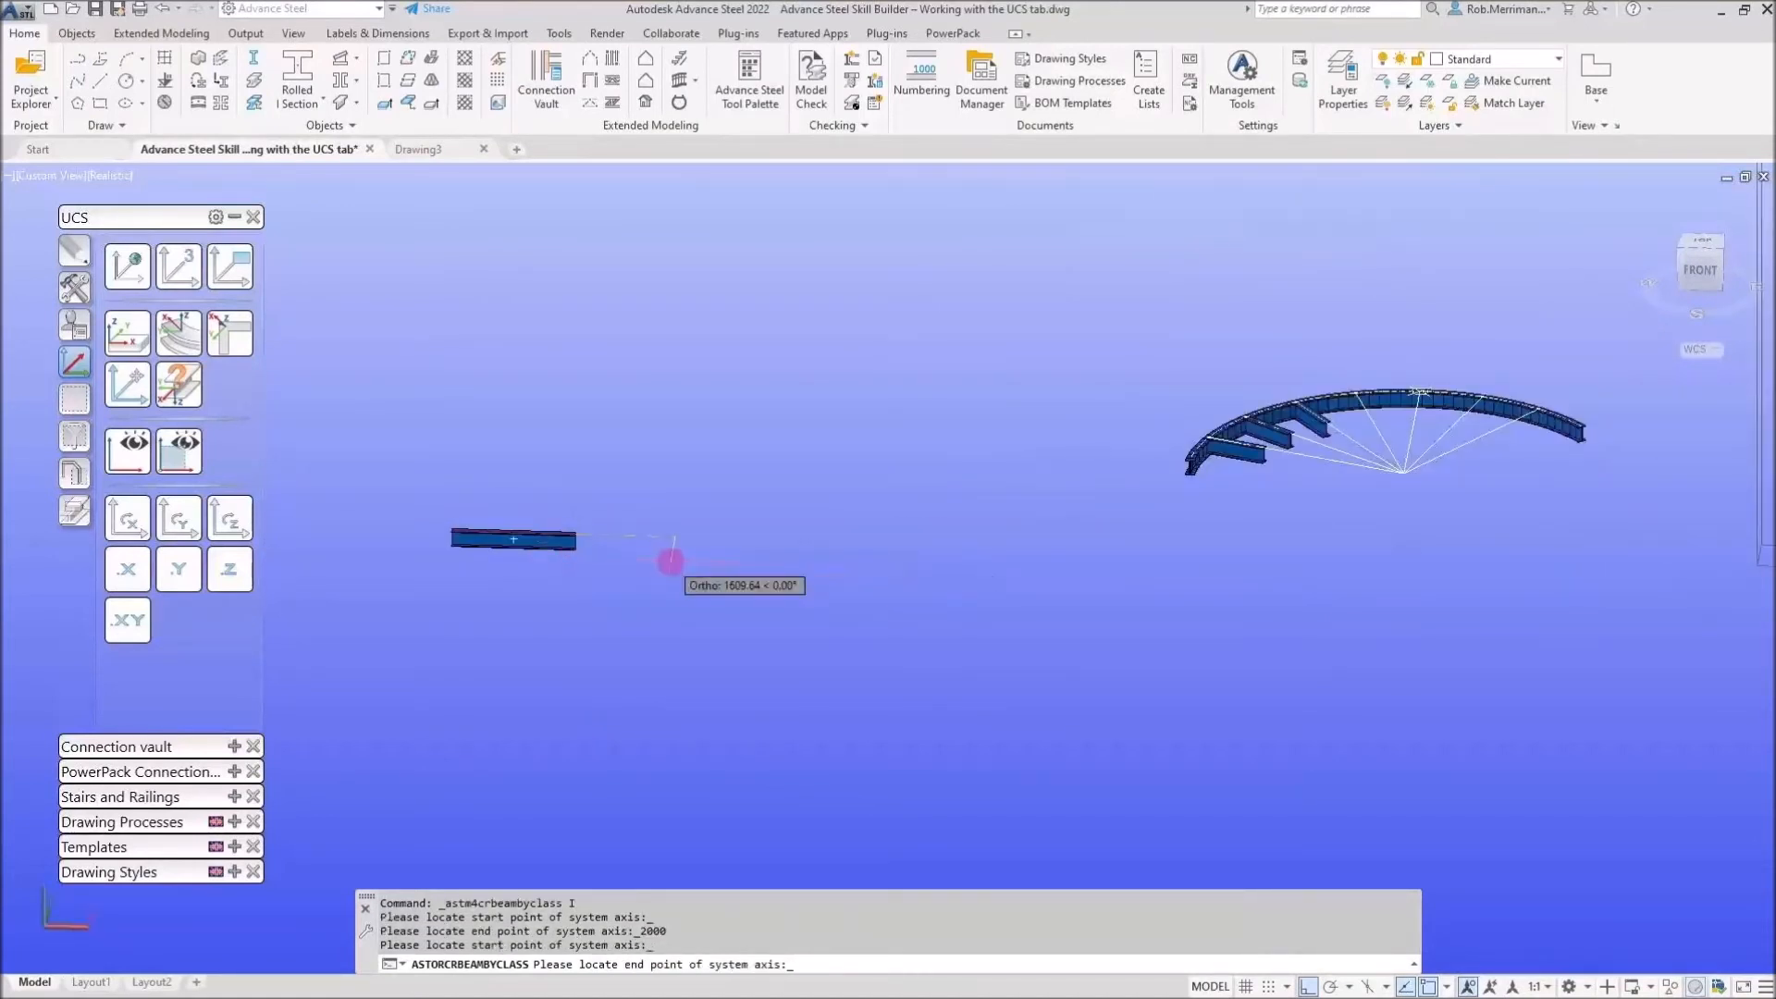
{"action": "type", "text": "400"}
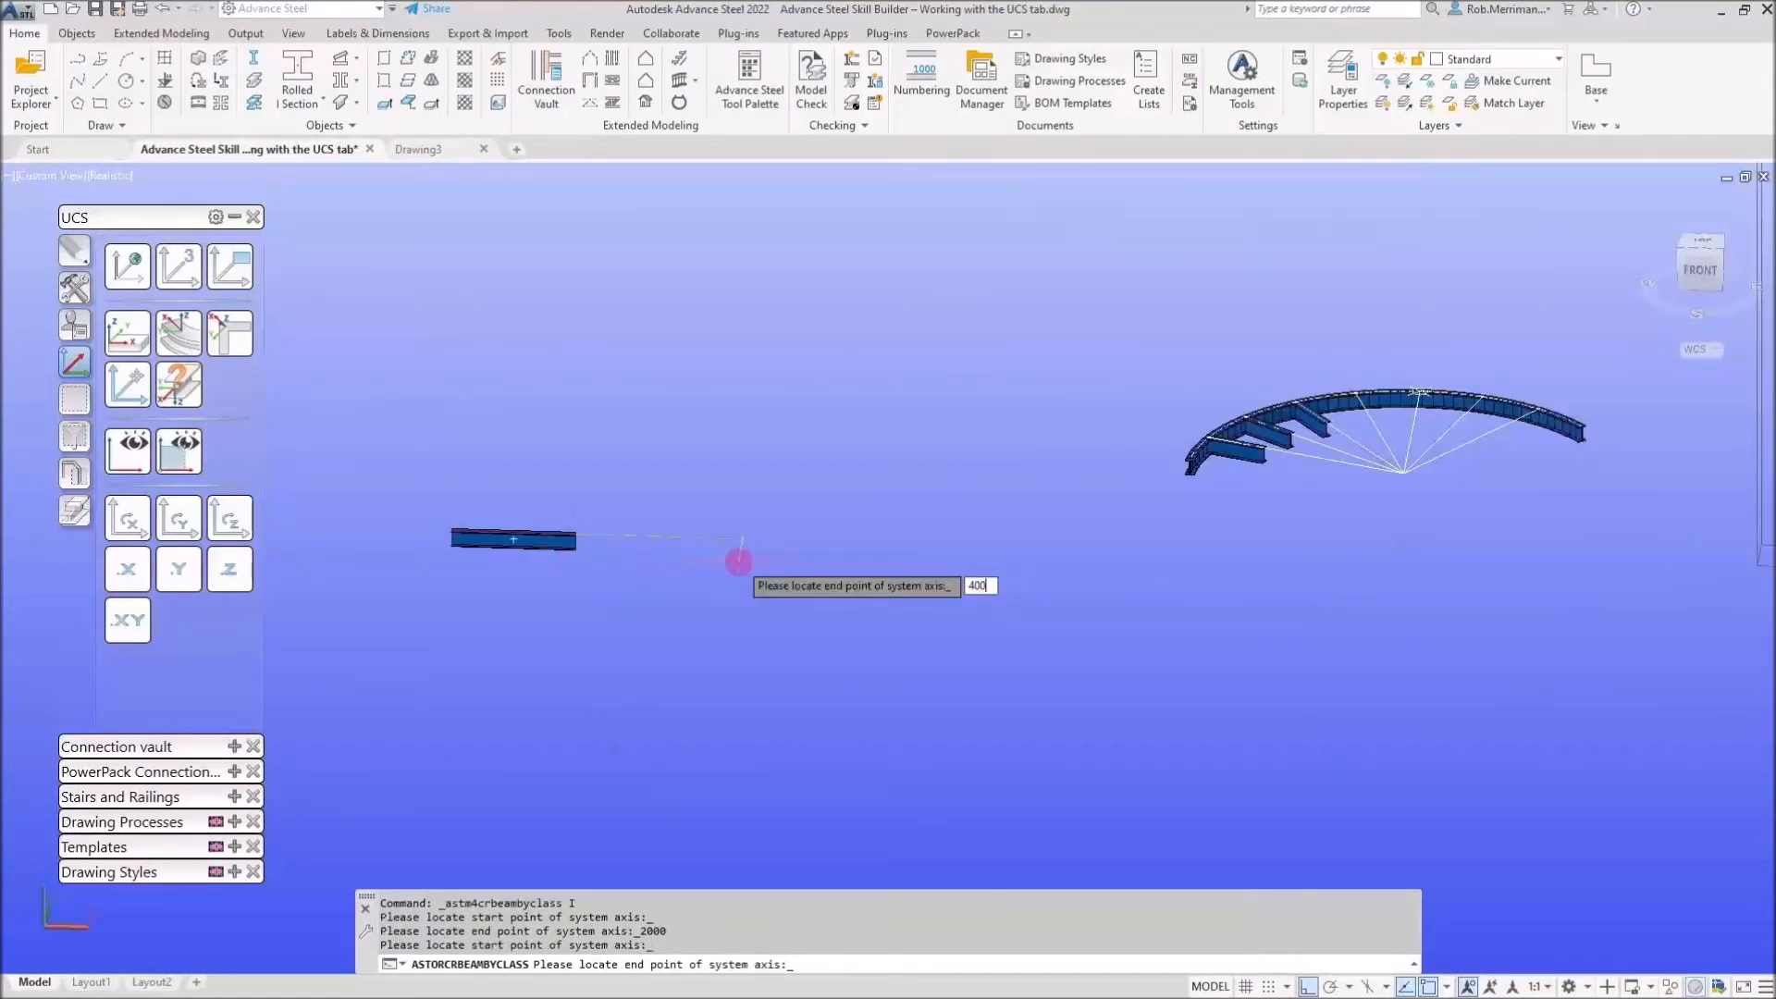
{"action": "type", "text": "0"}
{"action": "key", "text": "Return"}
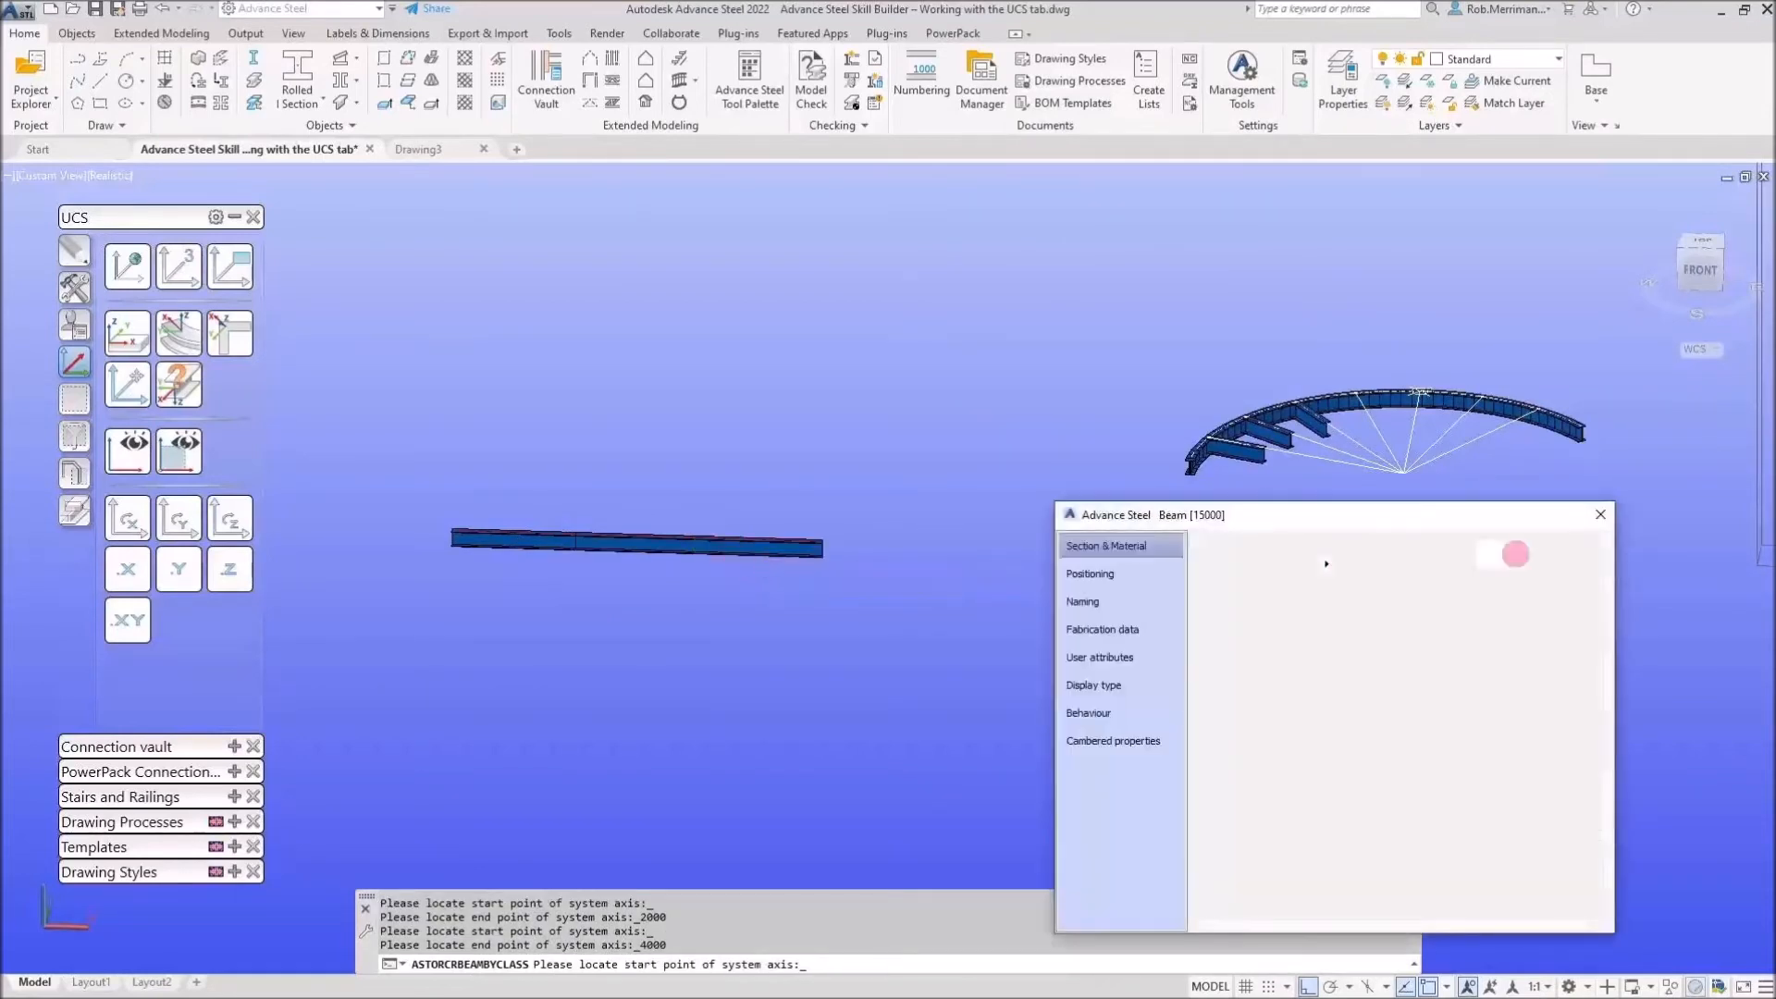
{"action": "left_click", "coordinate": [1600, 515]}
Stretch the shared end of the two beams away from their common line, then about 490 mm towards negative X, forming an angled corner
{"action": "left_click", "coordinate": [576, 535]}
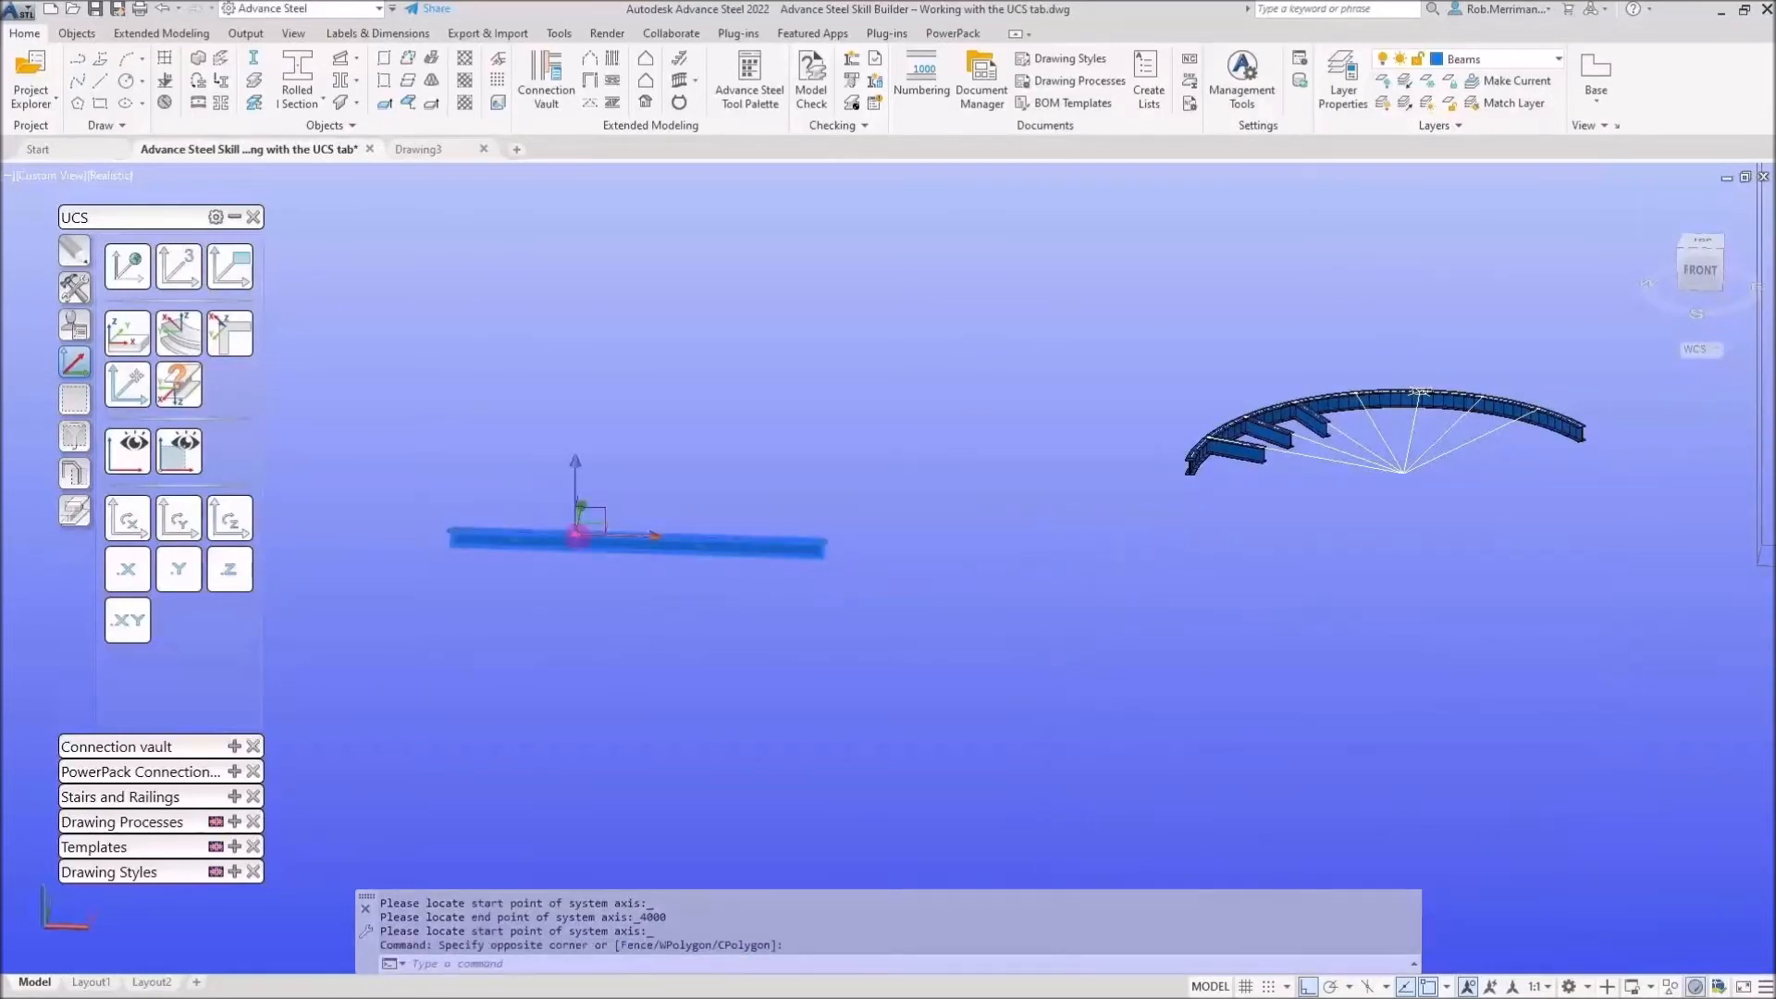
{"action": "left_click", "coordinate": [575, 535]}
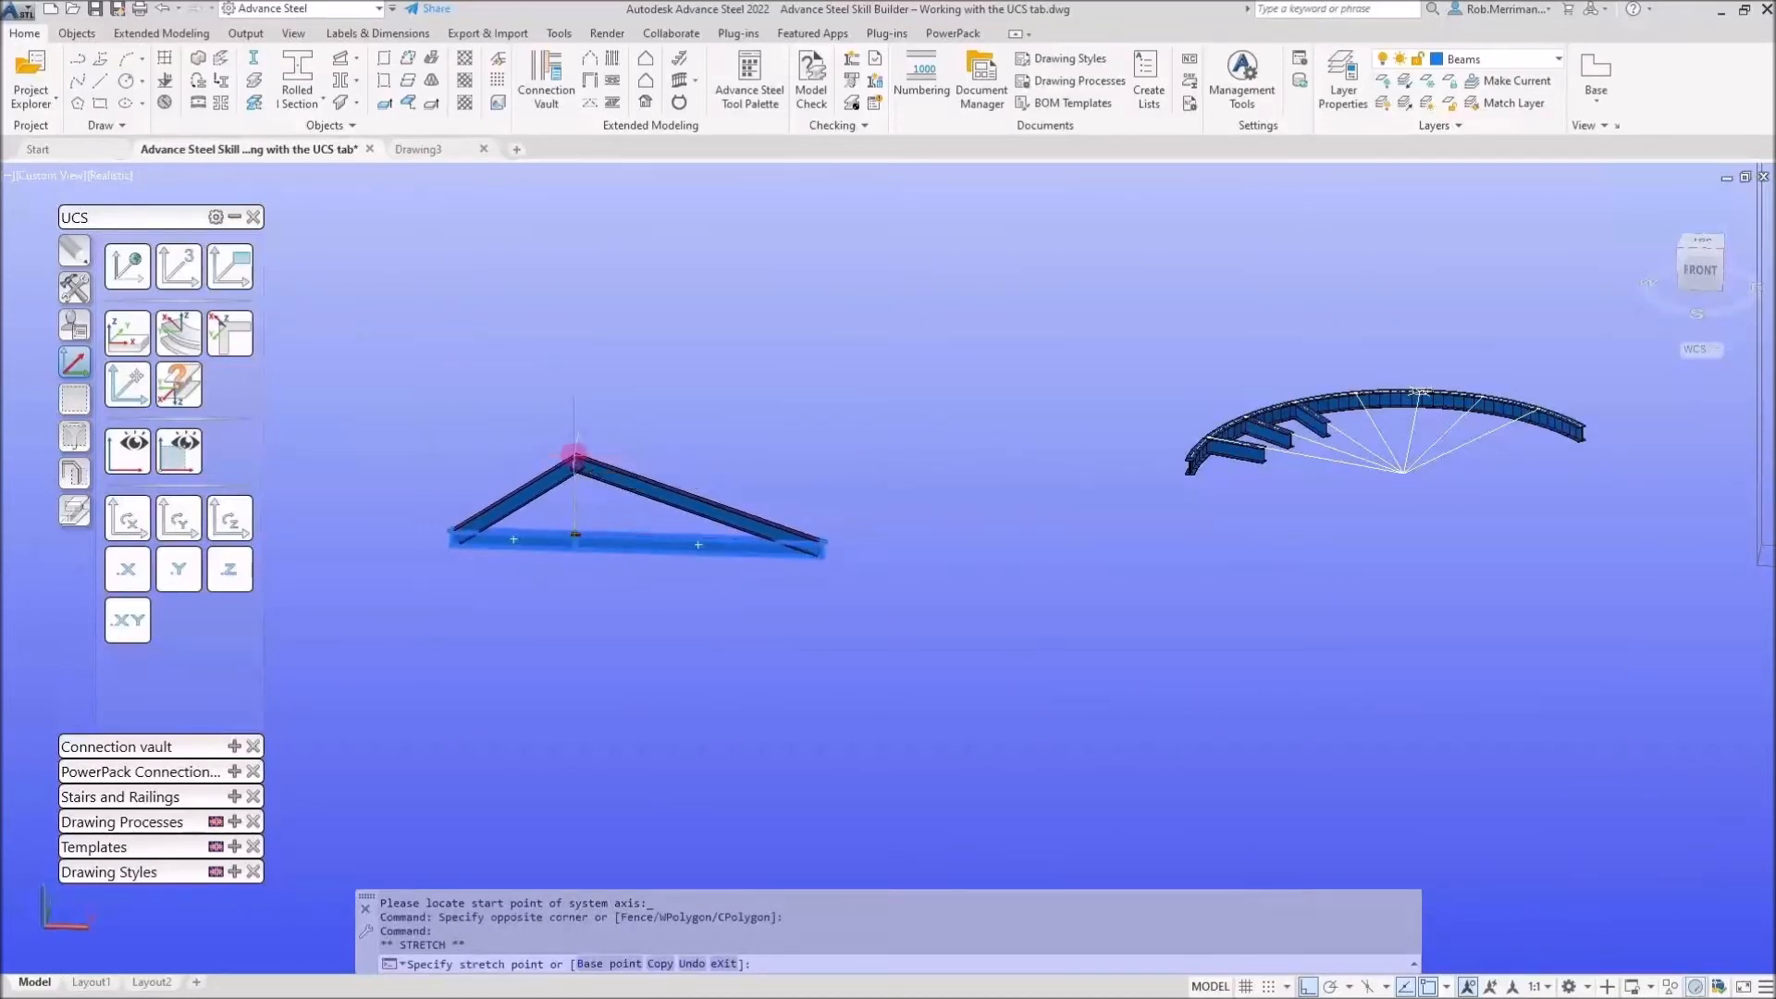
{"action": "left_click", "coordinate": [574, 455]}
{"action": "left_click", "coordinate": [574, 455]}
{"action": "scroll", "coordinate": [546, 454], "scroll_direction": "up", "scroll_amount": 3}
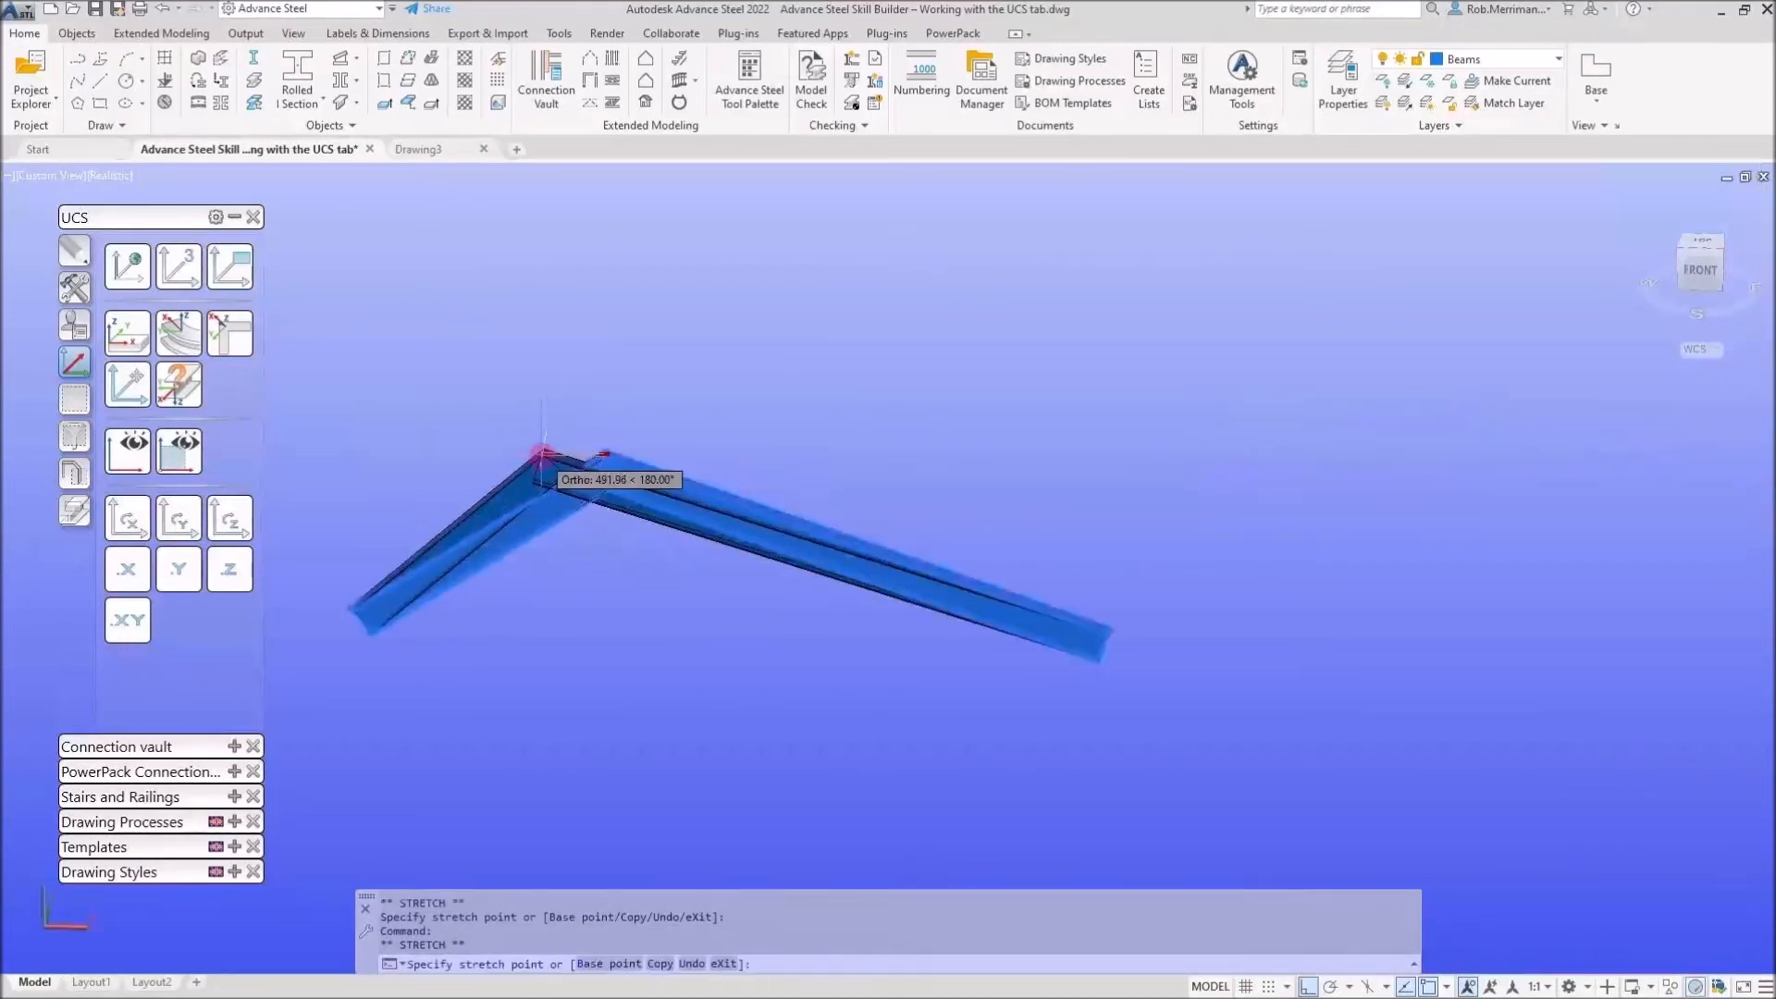
{"action": "left_click", "coordinate": [544, 453]}
{"action": "scroll", "coordinate": [546, 467], "scroll_direction": "up", "scroll_amount": 4}
{"action": "key", "text": "Escape"}
Examine the corner where the two angled beams meet, close up and from several directions
{"action": "scroll", "coordinate": [541, 430], "scroll_direction": "up", "scroll_amount": 4}
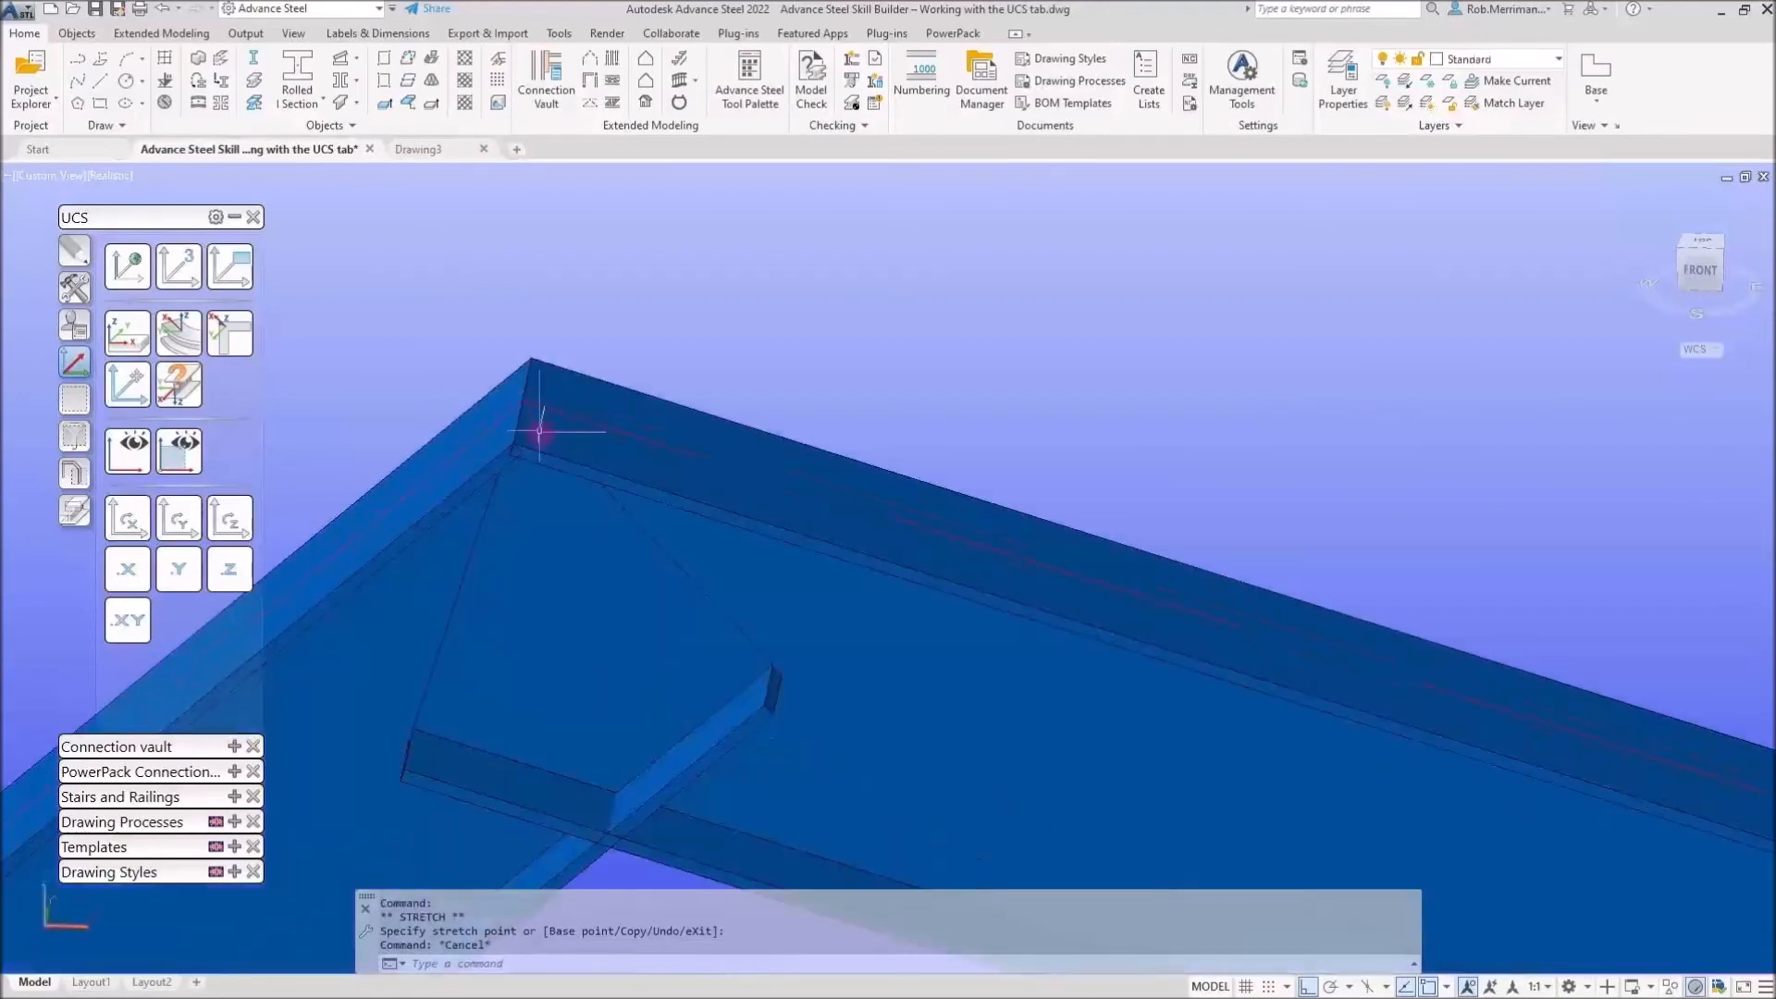
{"action": "scroll", "coordinate": [583, 754], "scroll_direction": "down", "scroll_amount": 6}
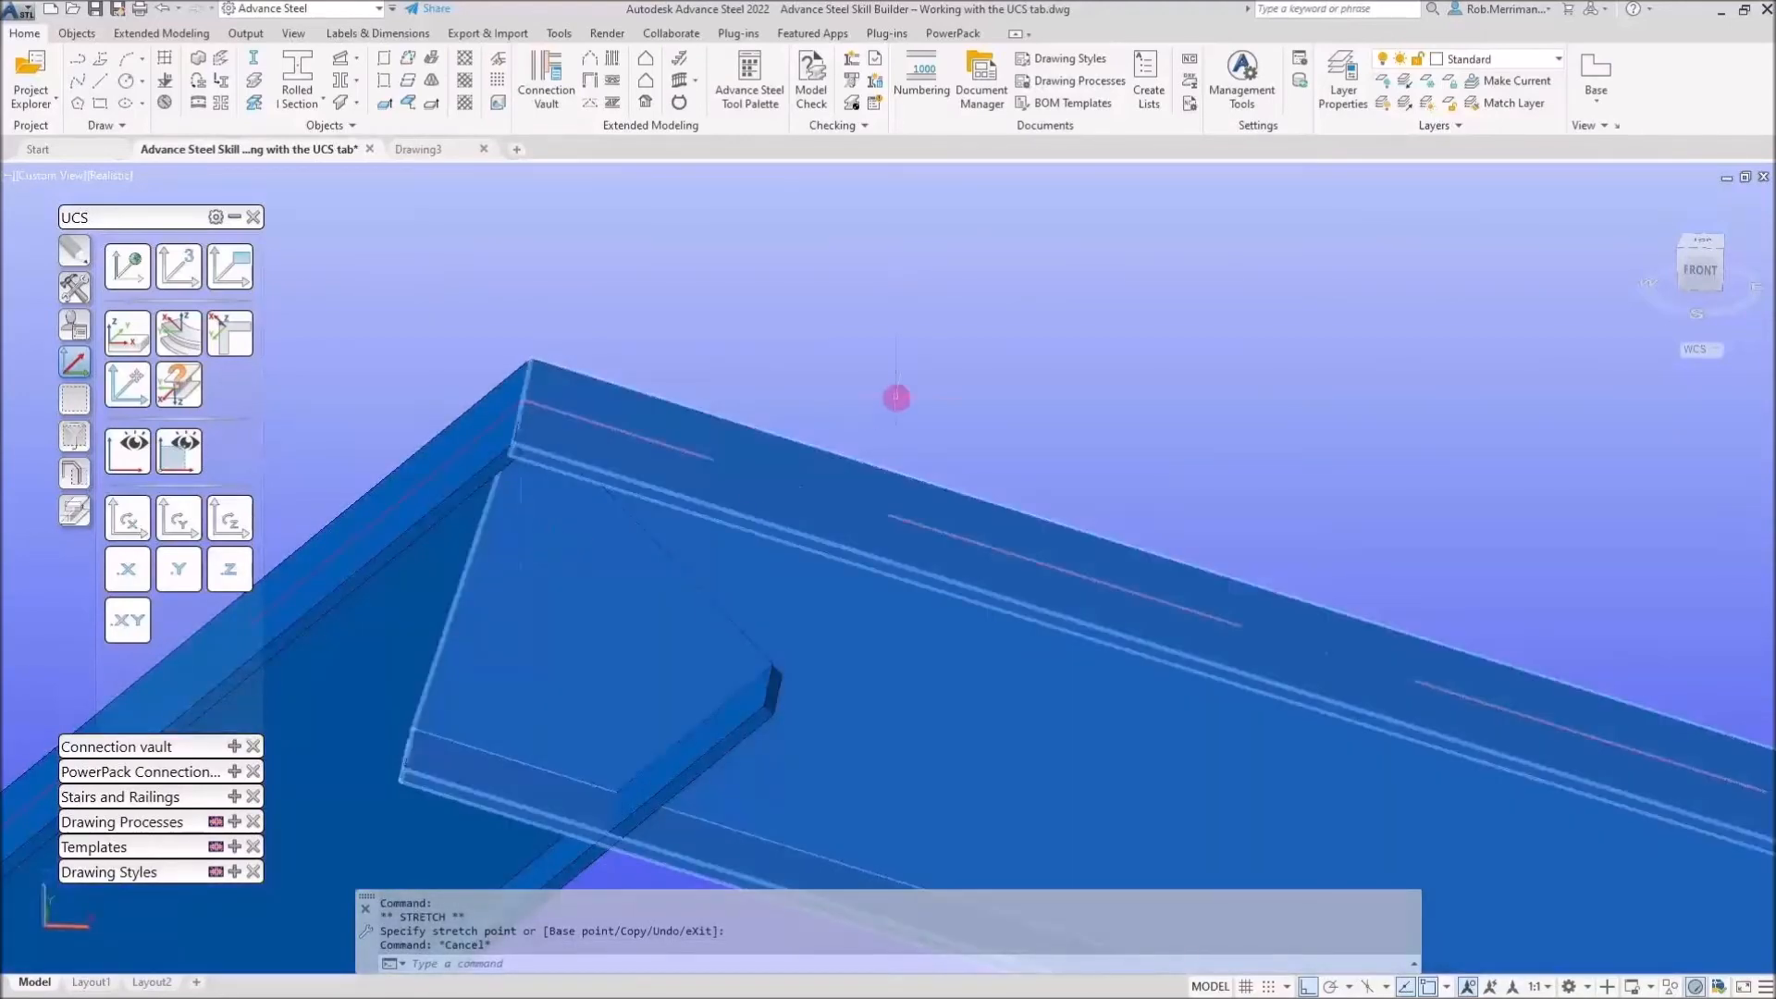
{"action": "scroll", "coordinate": [884, 378], "scroll_direction": "down", "scroll_amount": 2}
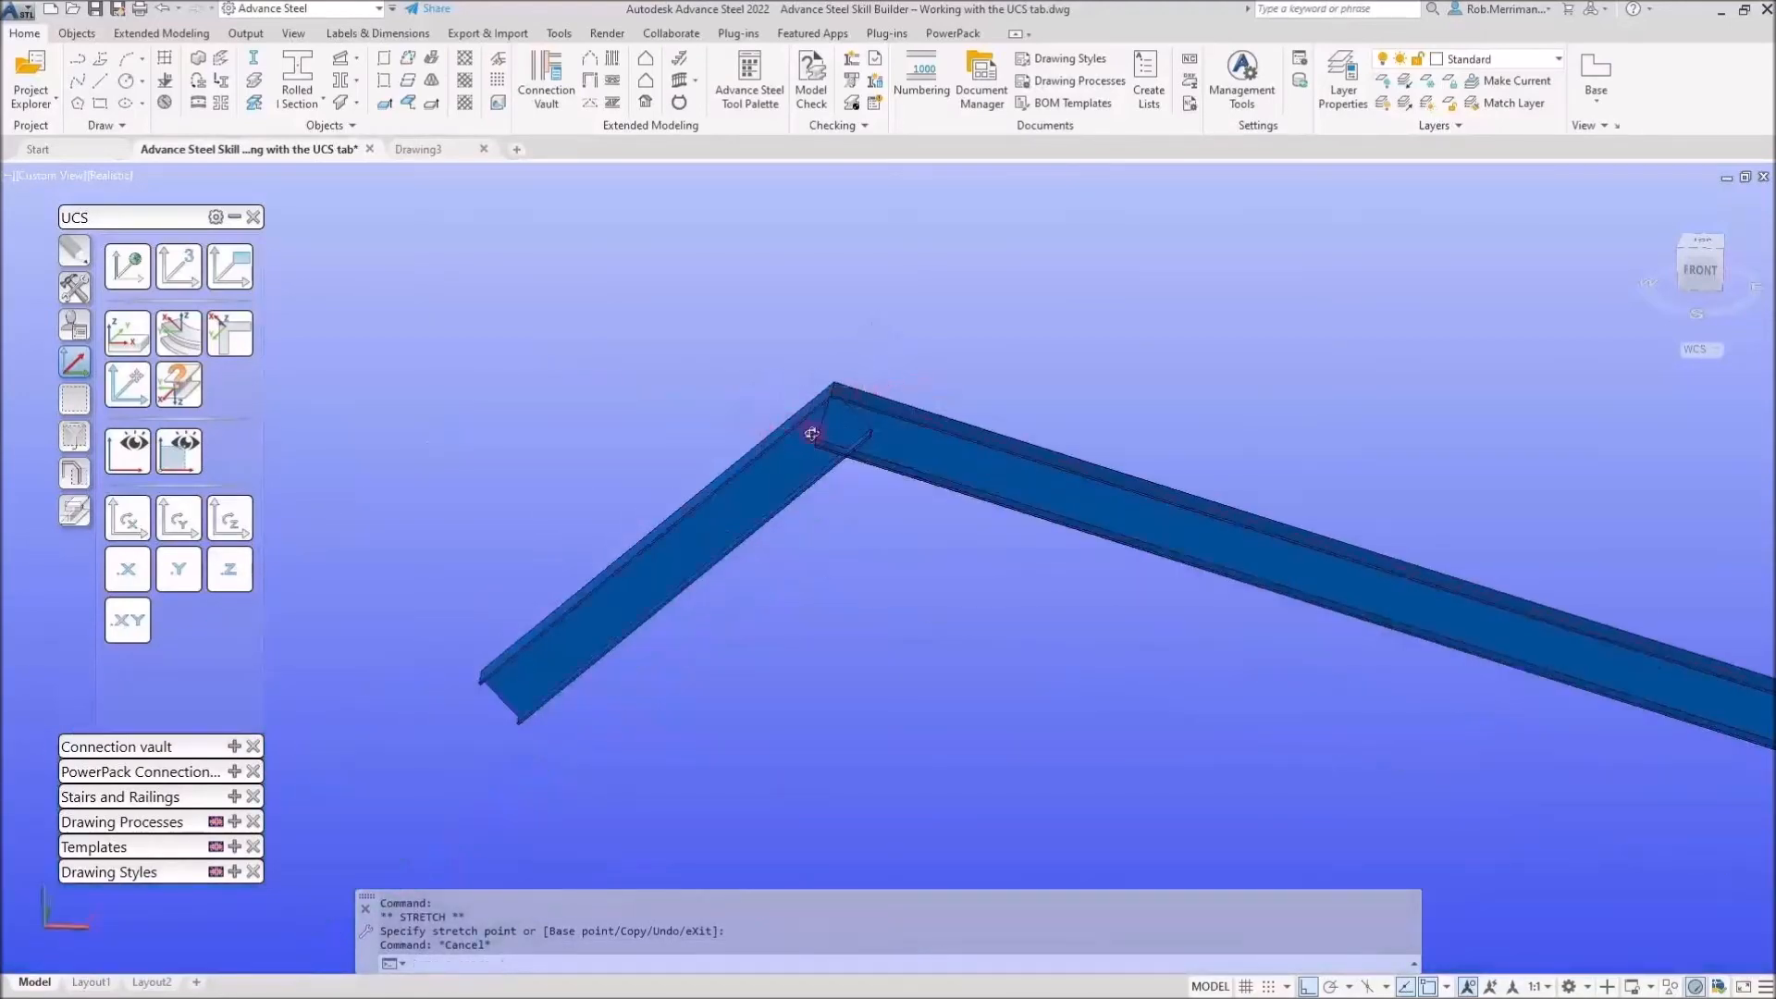
{"action": "middle_click_drag", "start_coordinate": [811, 434], "coordinate": [734, 441], "text": "shift"}
{"action": "scroll", "coordinate": [740, 444], "scroll_direction": "down", "scroll_amount": 5}
{"action": "scroll", "coordinate": [743, 229], "scroll_direction": "up", "scroll_amount": 4}
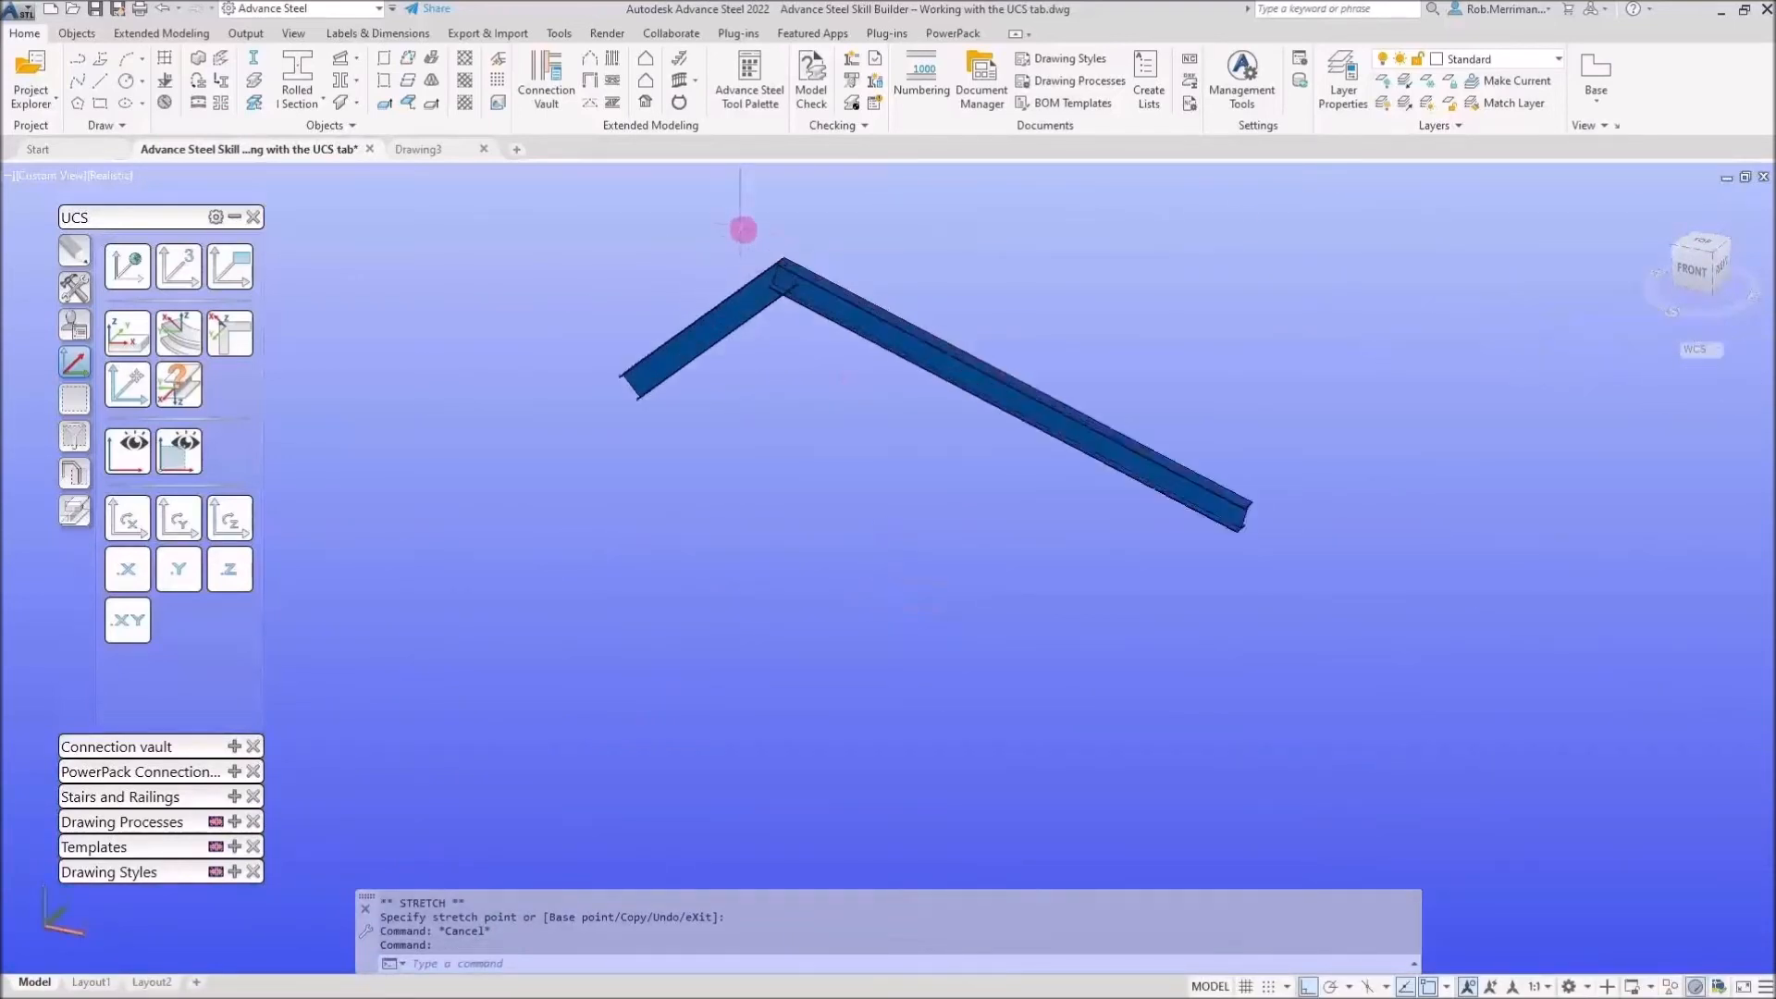
{"action": "scroll", "coordinate": [745, 231], "scroll_direction": "up", "scroll_amount": 2}
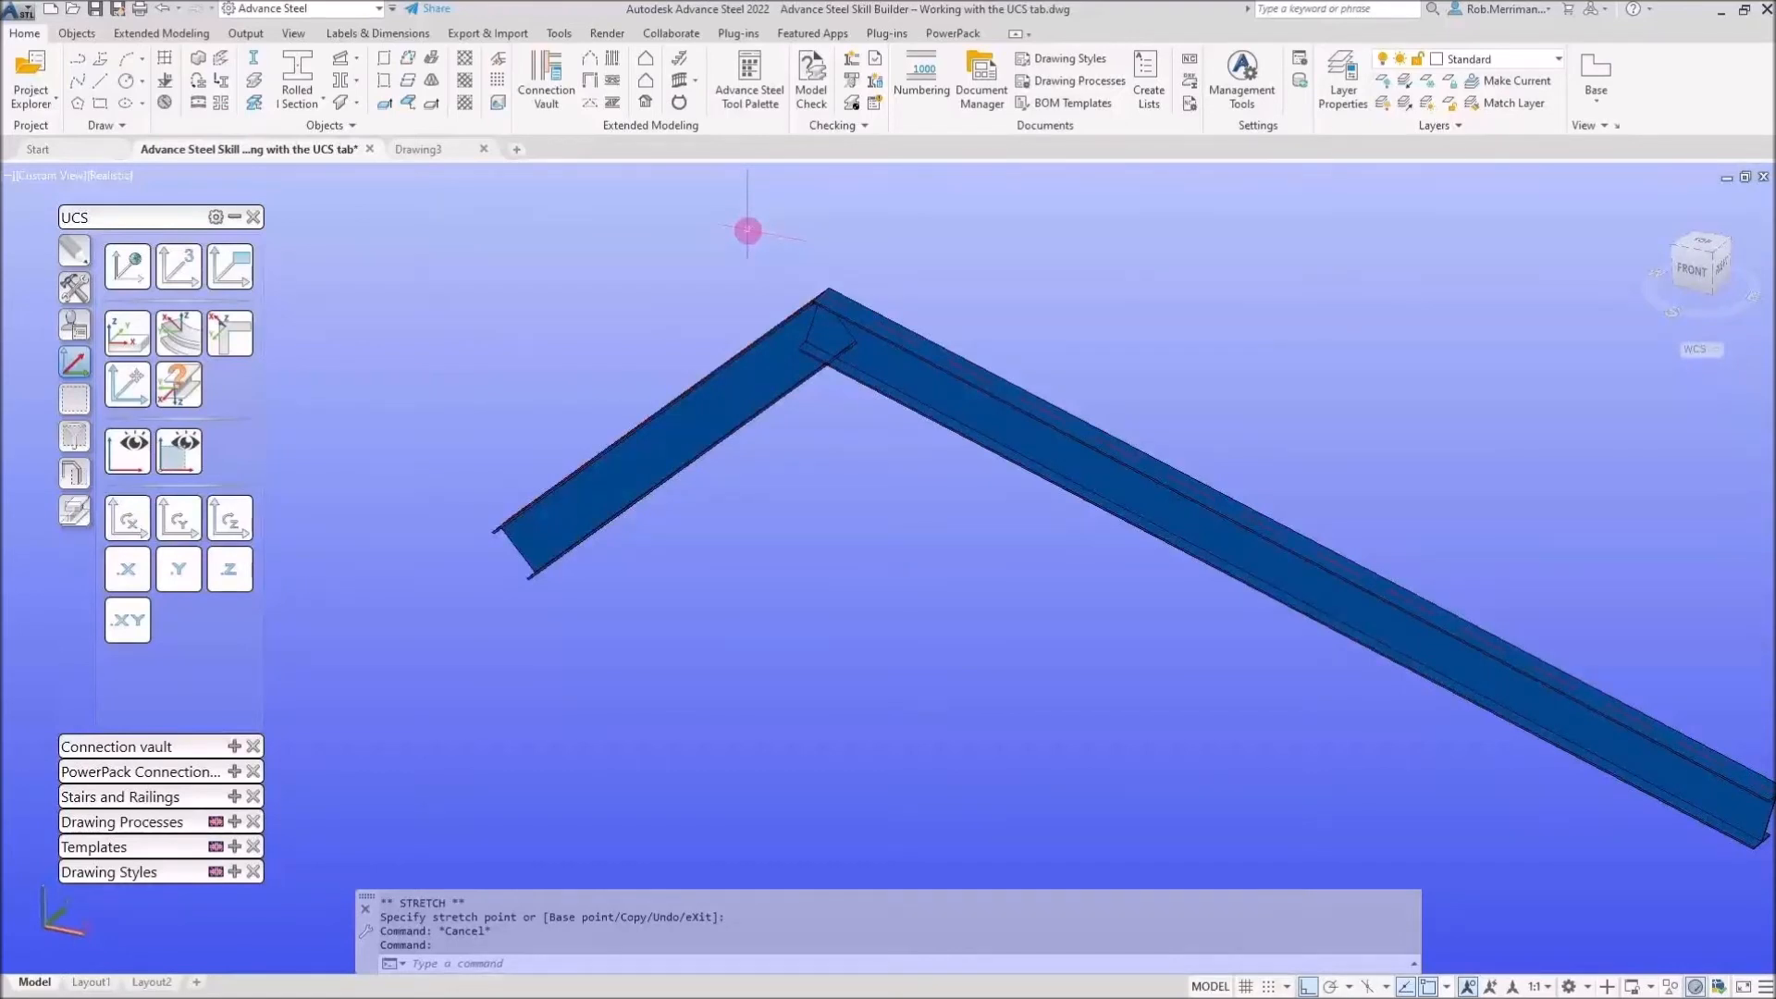
{"action": "scroll", "coordinate": [682, 369], "scroll_direction": "down", "scroll_amount": 2}
{"action": "scroll", "coordinate": [821, 301], "scroll_direction": "up", "scroll_amount": 1}
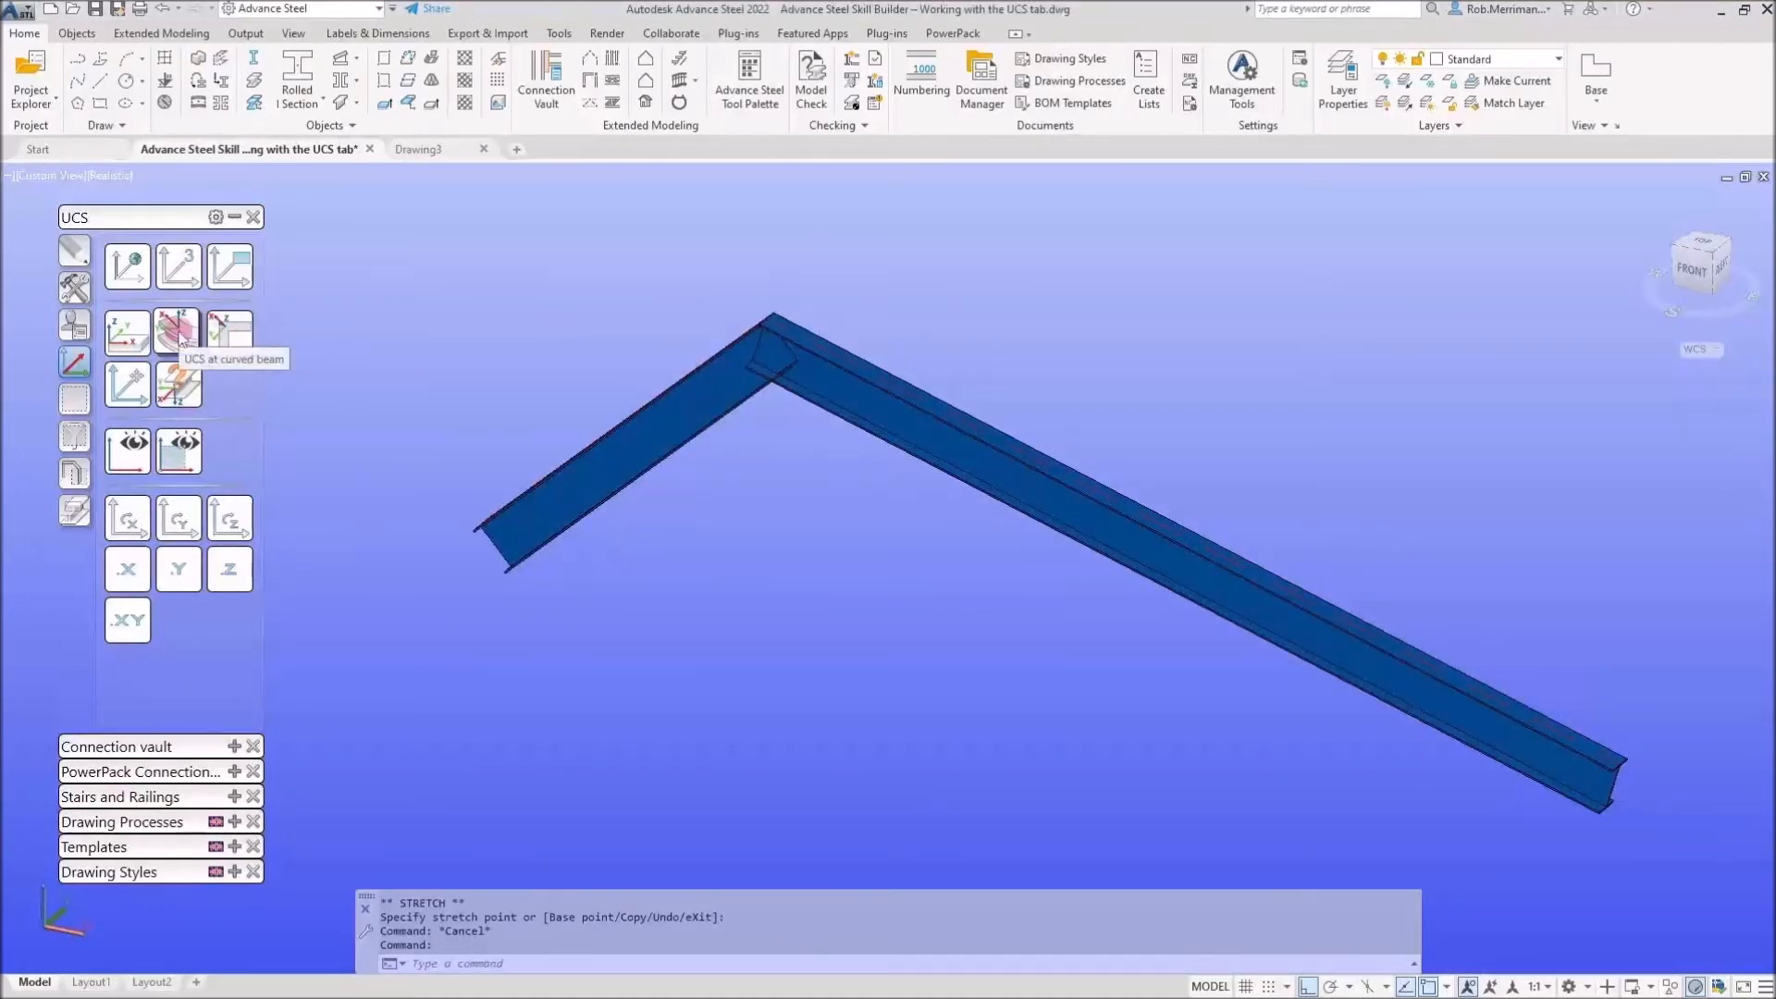
{"action": "middle_click_drag", "start_coordinate": [556, 350], "coordinate": [631, 369], "text": "shift"}
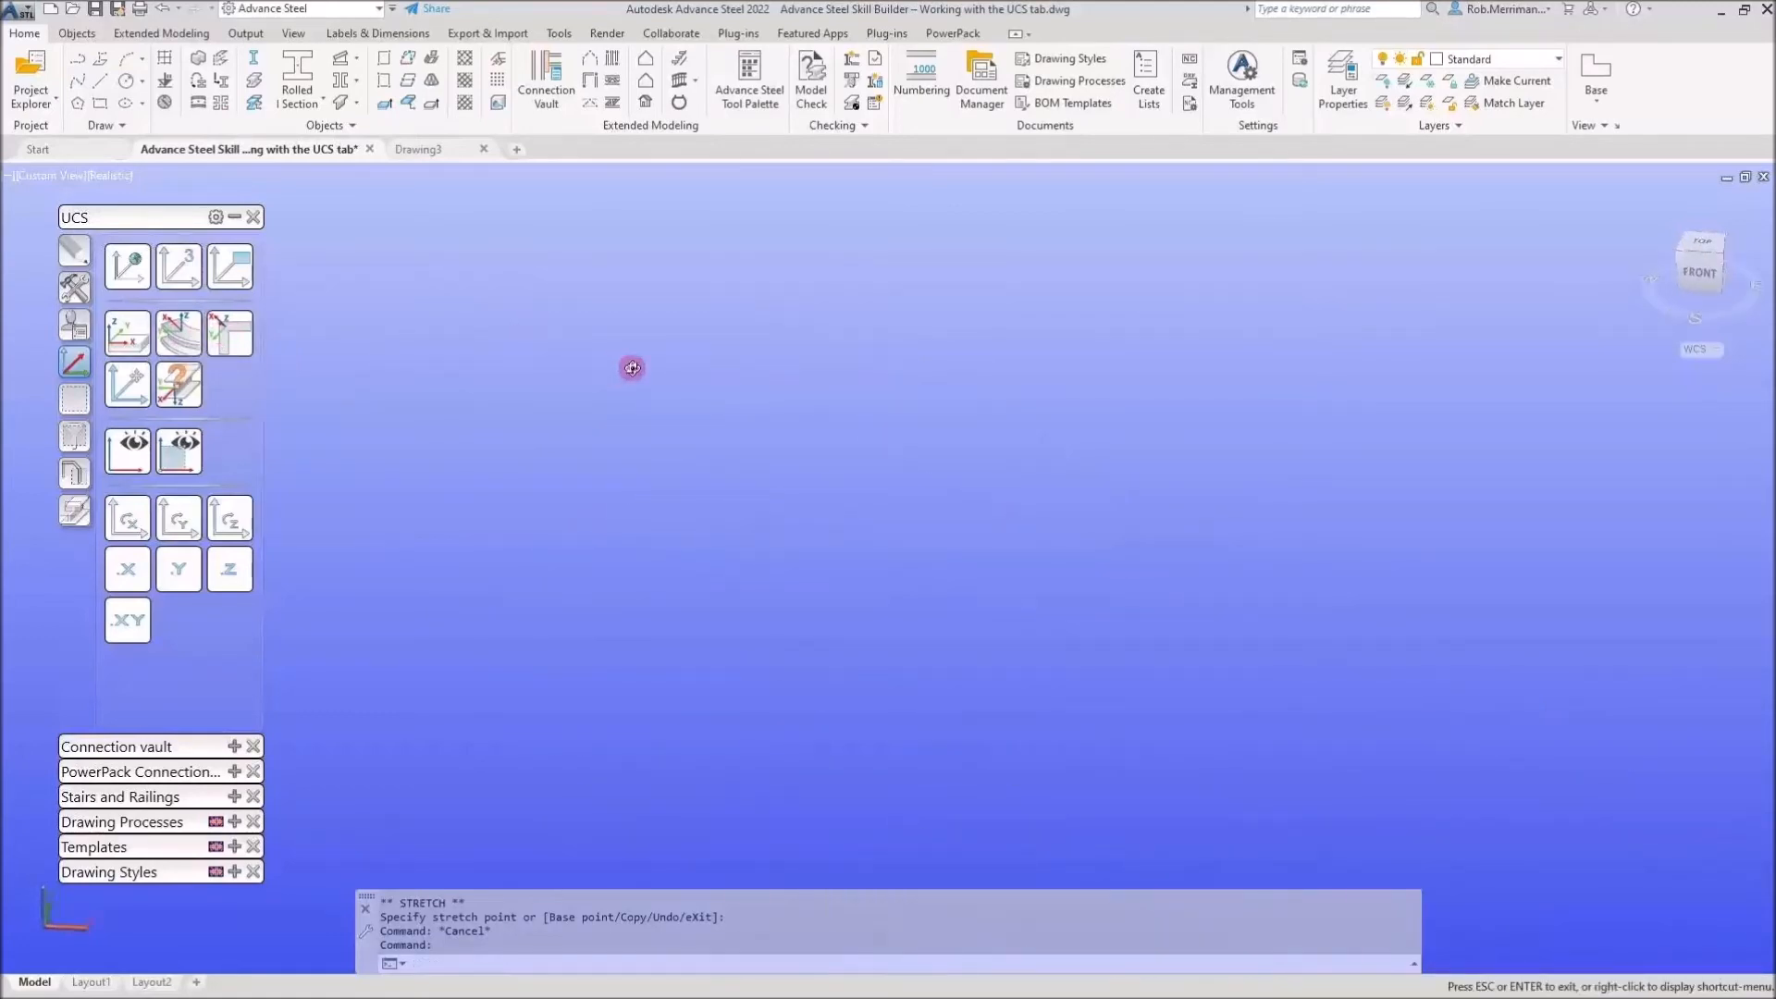
{"action": "scroll", "coordinate": [550, 372], "scroll_direction": "down", "scroll_amount": 7}
{"action": "key", "text": "Escape"}
{"action": "middle_click_drag", "start_coordinate": [545, 519], "coordinate": [734, 496], "text": "shift"}
{"action": "scroll", "coordinate": [896, 604], "scroll_direction": "up", "scroll_amount": 7}
{"action": "scroll", "coordinate": [939, 685], "scroll_direction": "up", "scroll_amount": 7}
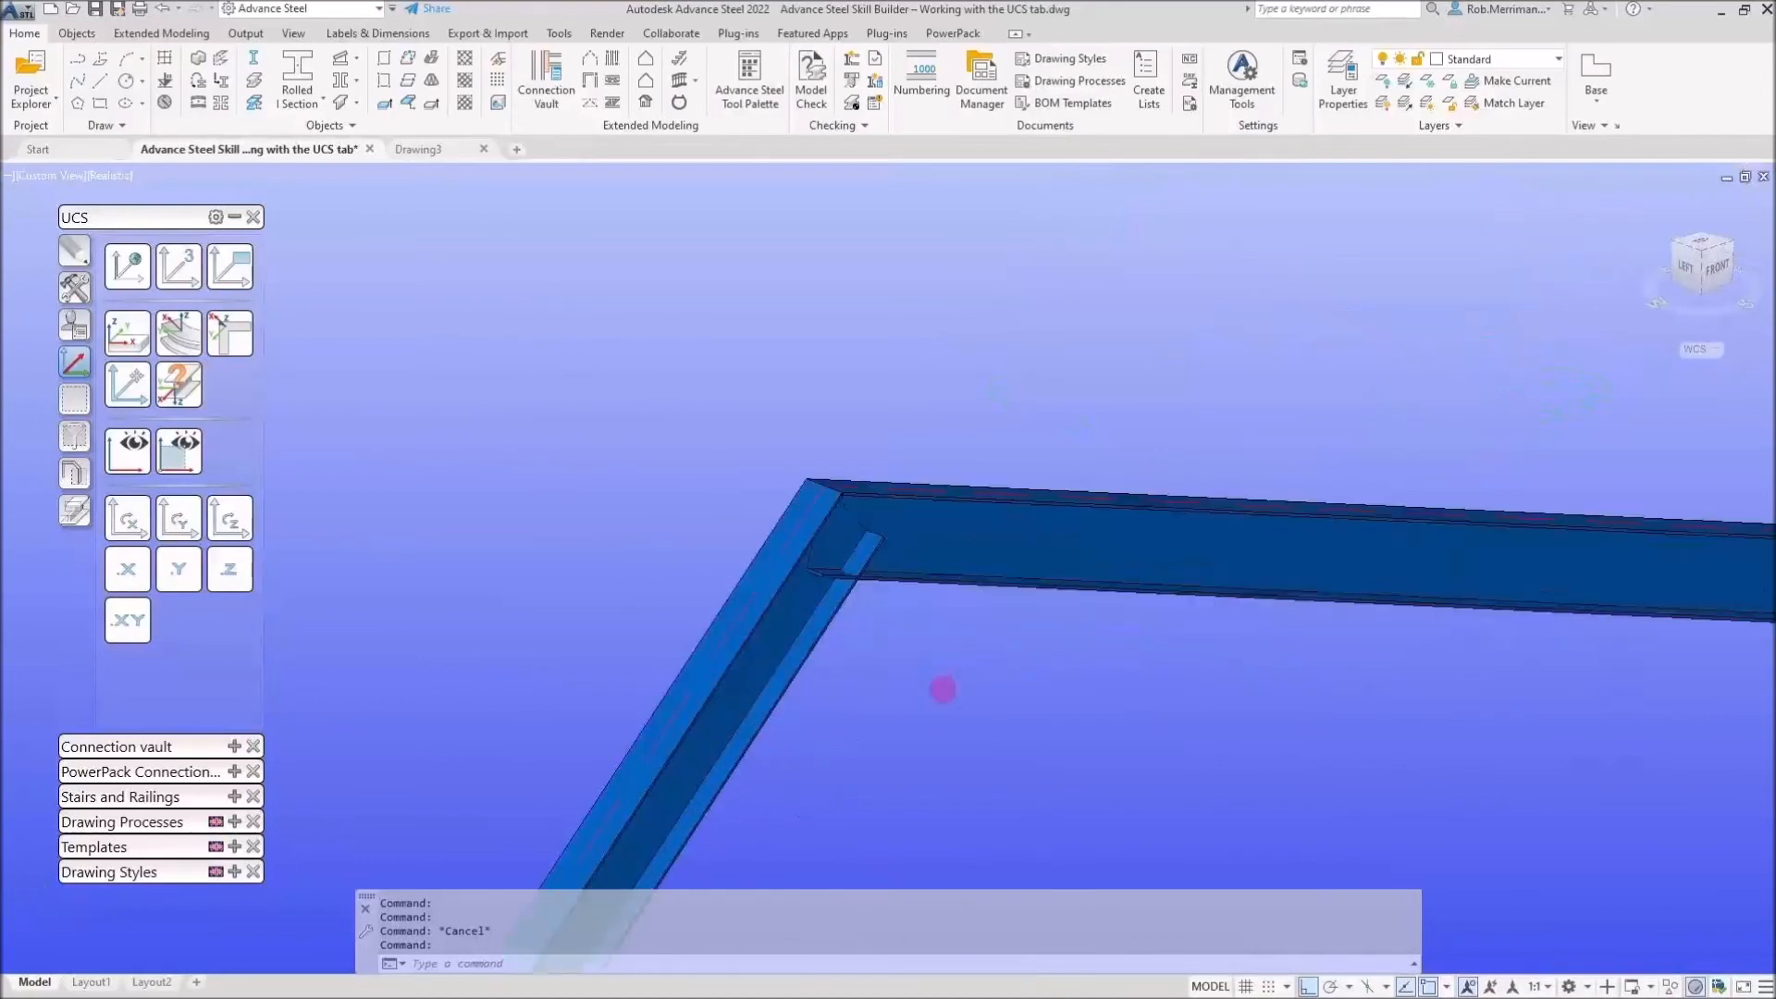
{"action": "left_click_drag", "start_coordinate": [834, 635], "coordinate": [849, 629], "text": "shift"}
{"action": "scroll", "coordinate": [926, 610], "scroll_direction": "down", "scroll_amount": 5}
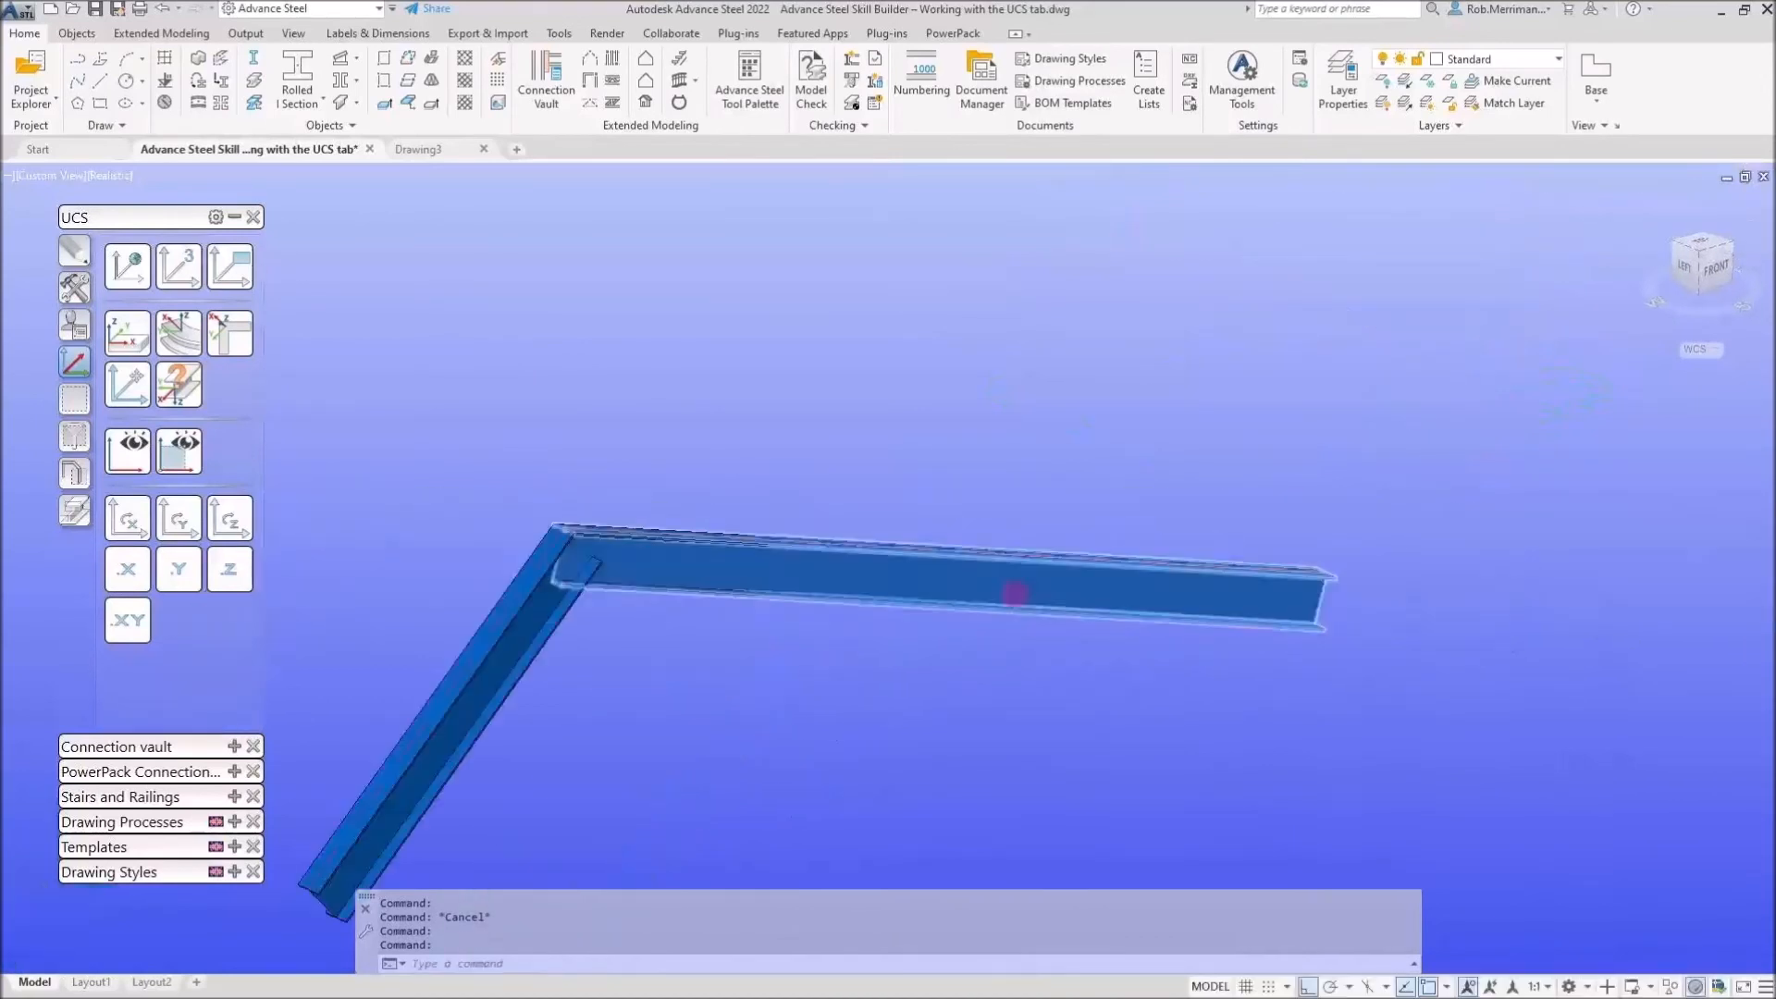
{"action": "scroll", "coordinate": [629, 610], "scroll_direction": "up", "scroll_amount": 3}
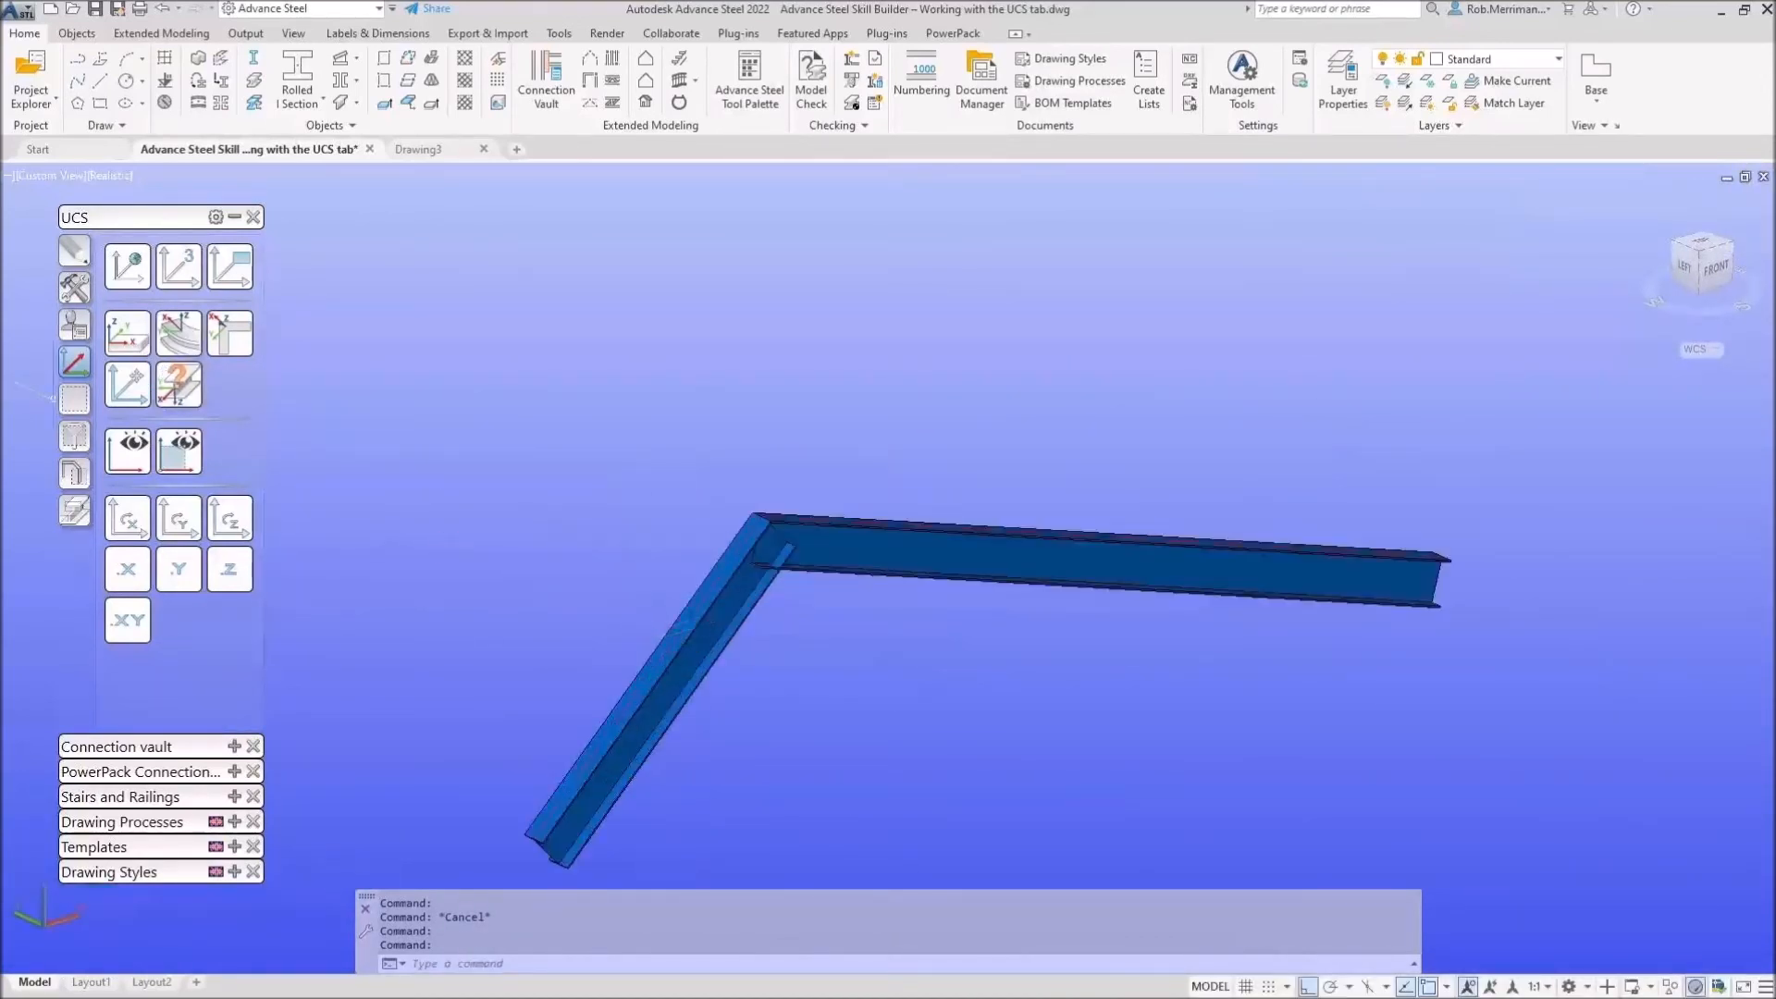
{"action": "scroll", "coordinate": [699, 560], "scroll_direction": "up", "scroll_amount": 3}
{"action": "scroll", "coordinate": [733, 396], "scroll_direction": "down", "scroll_amount": 3}
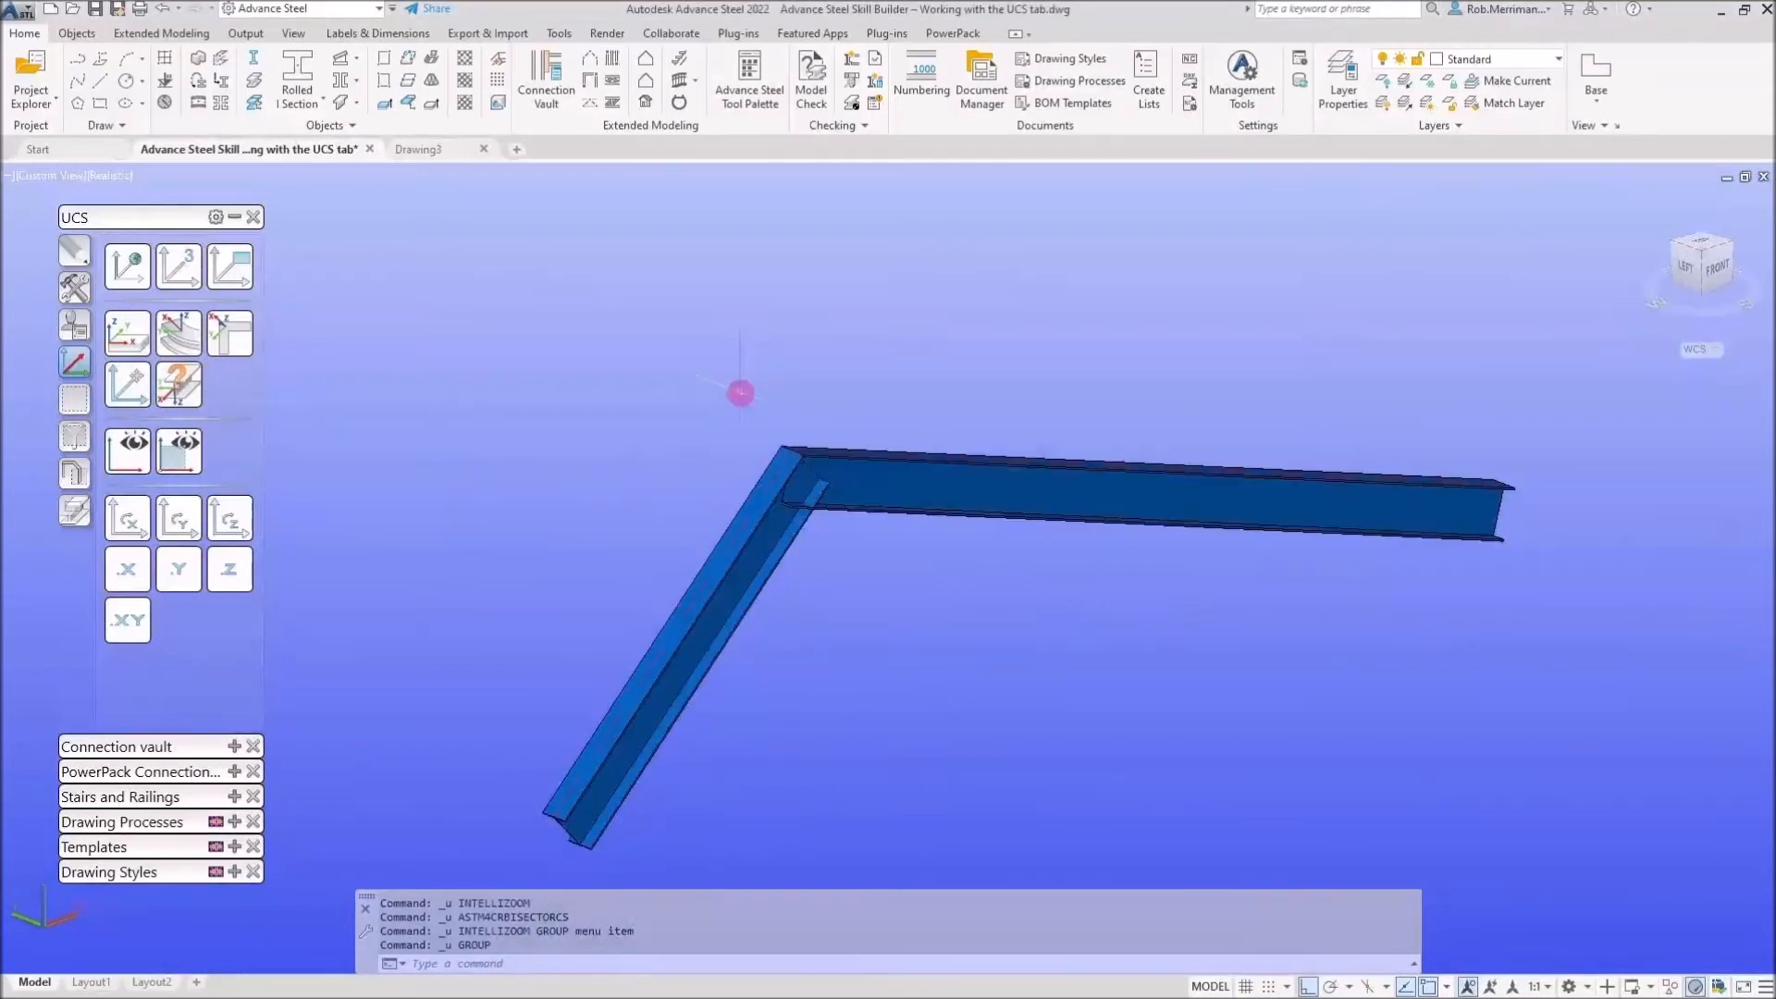
Define a bisector UCS where the two angled beams meet, using the corner point, the flange endpoint on the ridge, and each beam's far end
{"action": "left_click", "coordinate": [223, 339]}
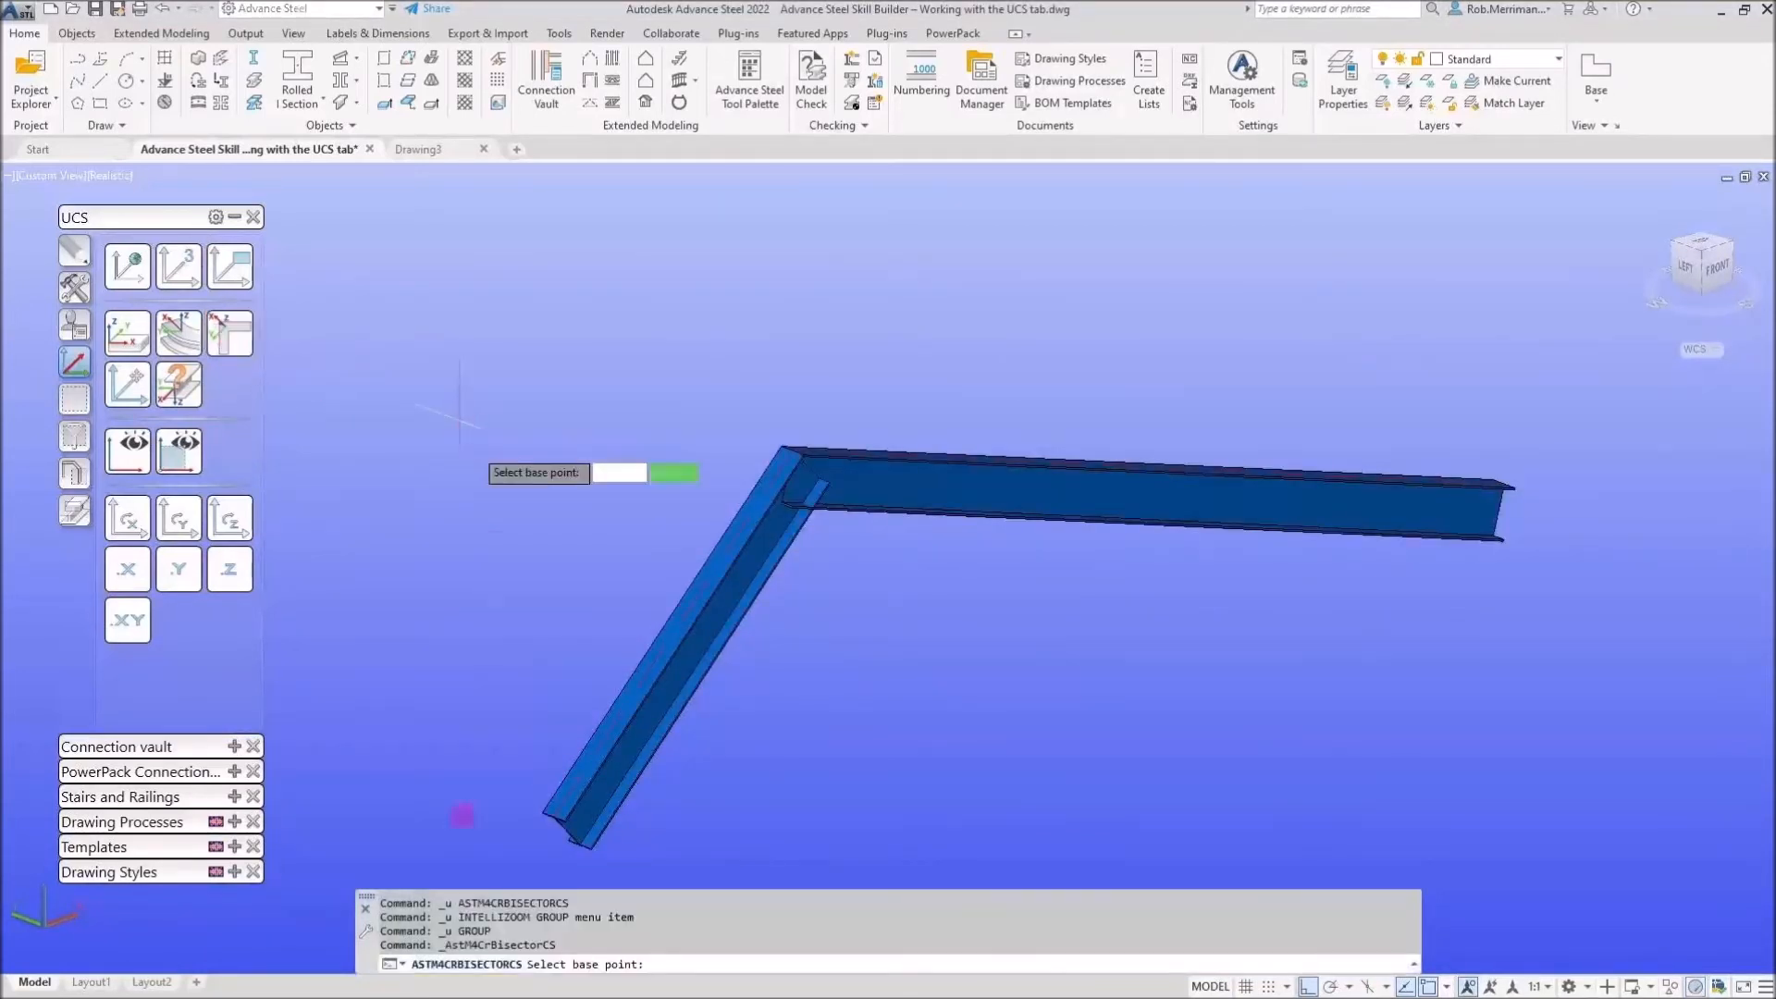
{"action": "scroll", "coordinate": [813, 448], "scroll_direction": "up", "scroll_amount": 2}
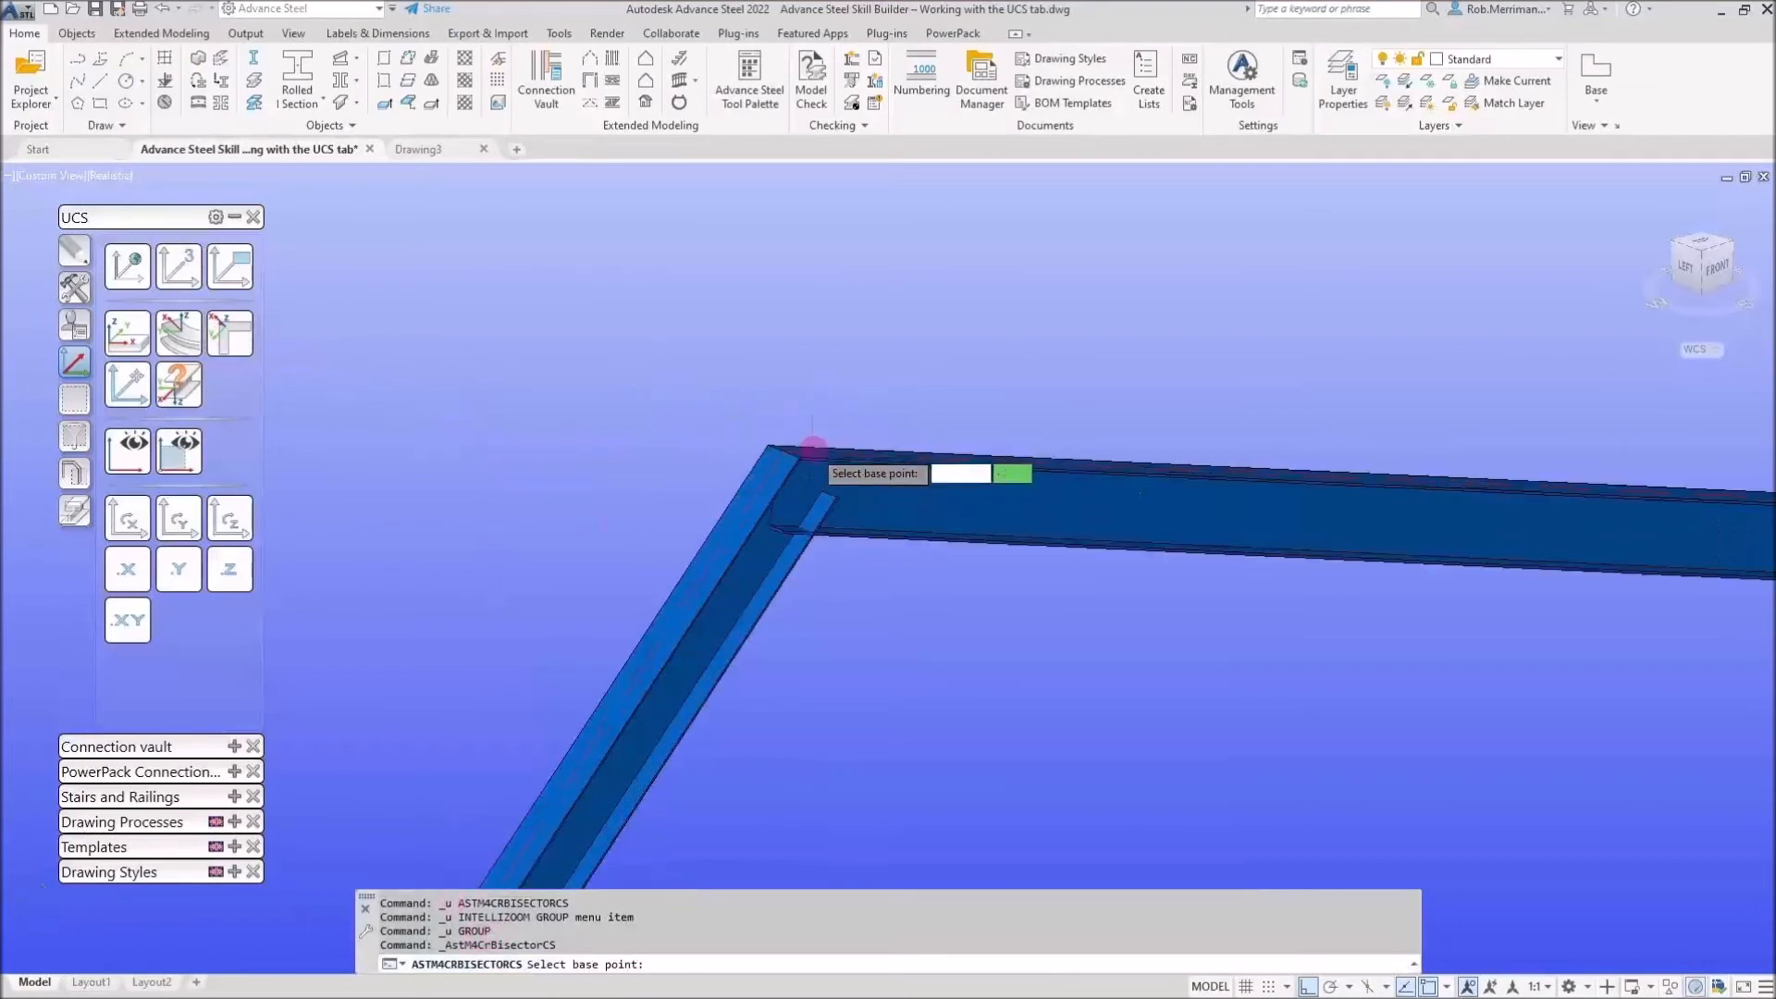
{"action": "left_click", "coordinate": [813, 448]}
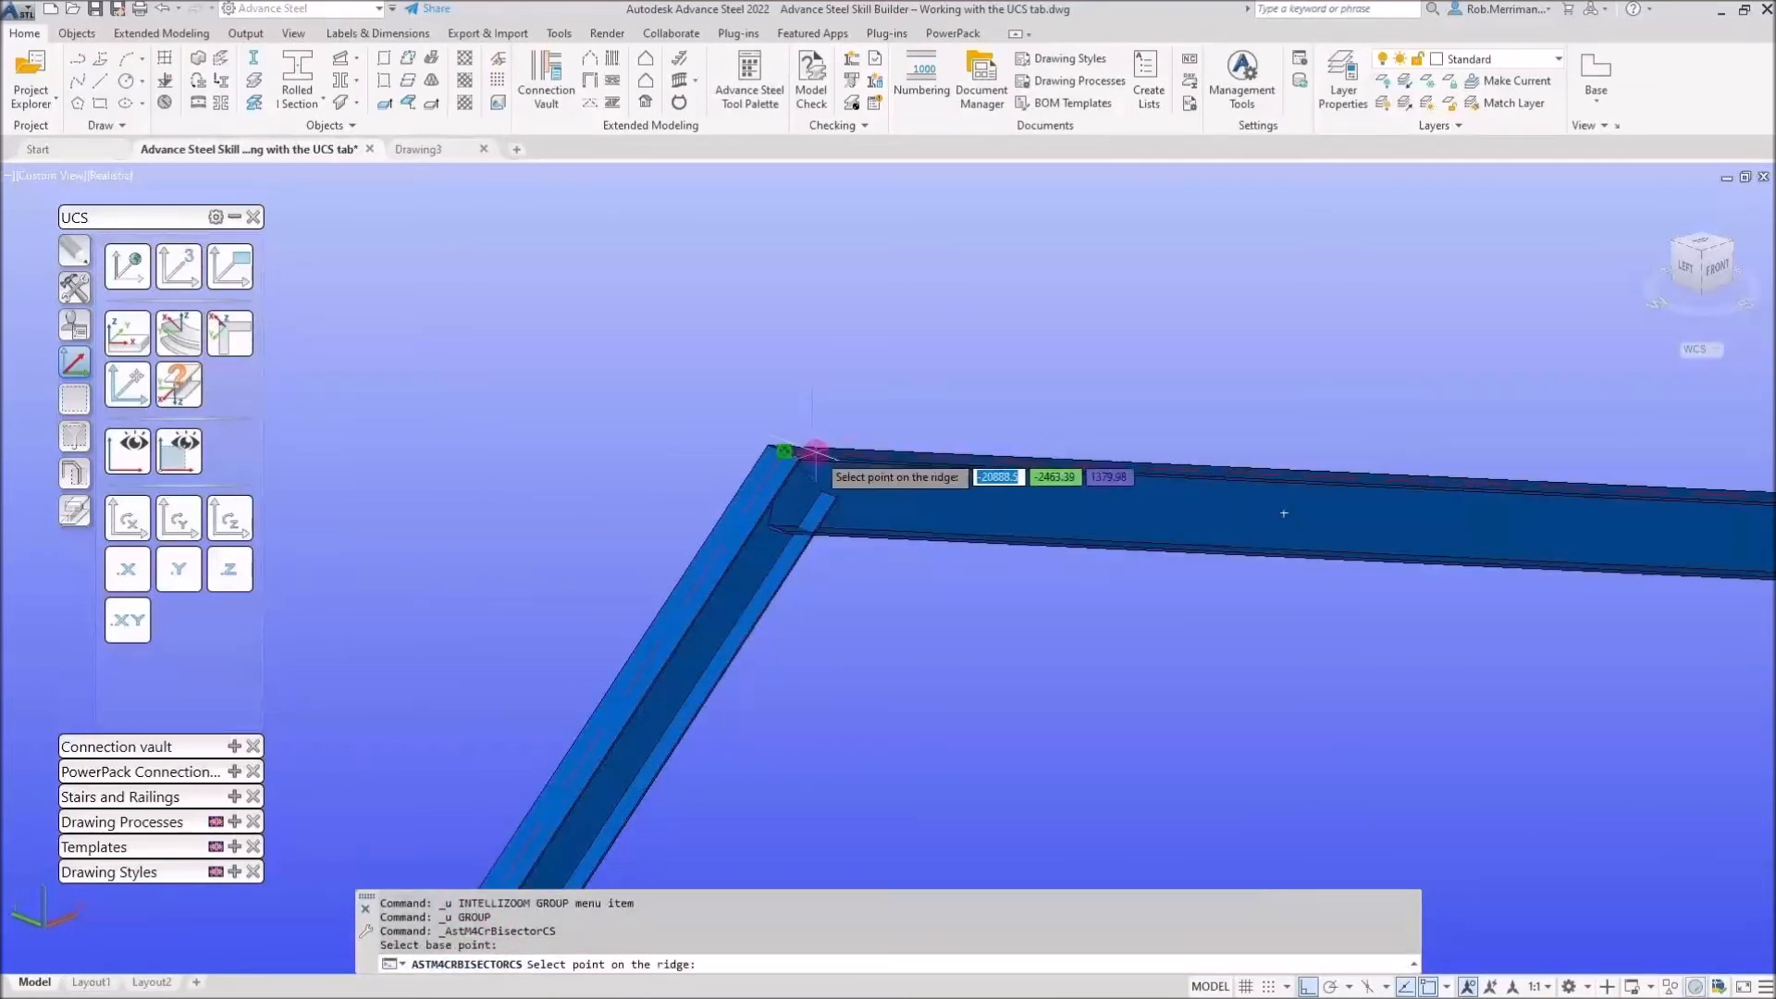
{"action": "scroll", "coordinate": [811, 453], "scroll_direction": "up", "scroll_amount": 3}
{"action": "right_click", "coordinate": [831, 525], "text": "shift"}
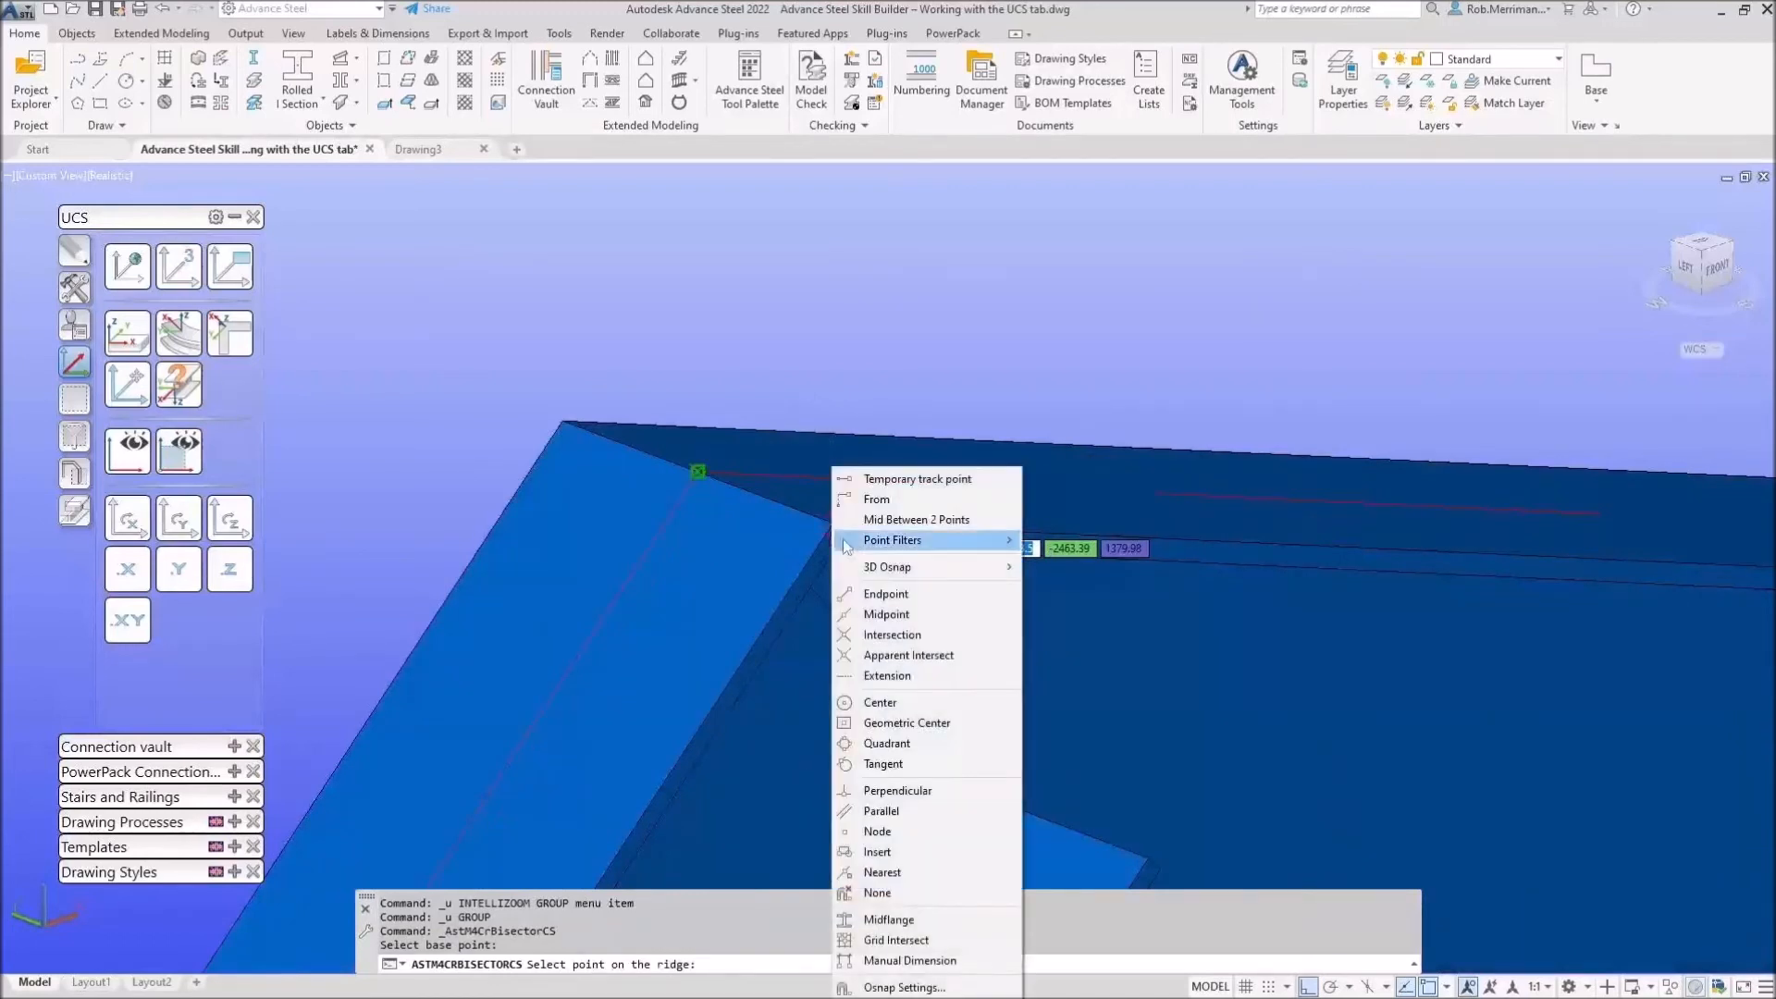
{"action": "left_click", "coordinate": [886, 593]}
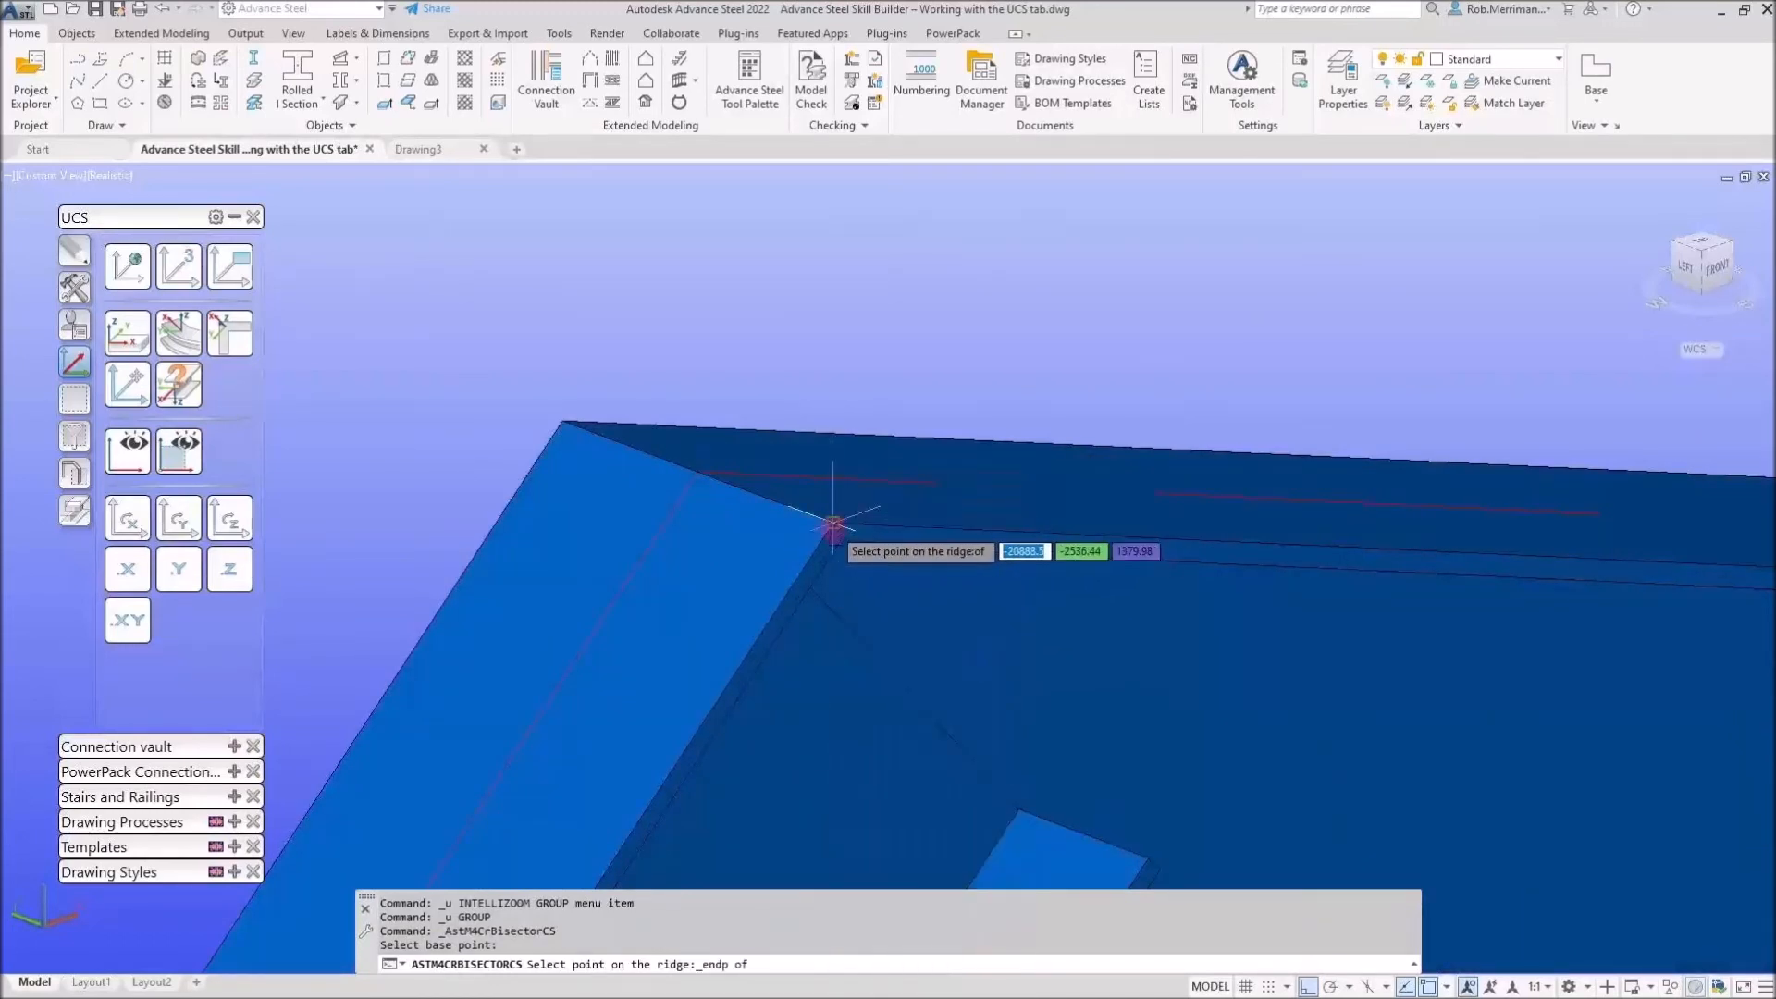
{"action": "left_click", "coordinate": [833, 526]}
{"action": "scroll", "coordinate": [904, 328], "scroll_direction": "down", "scroll_amount": 2}
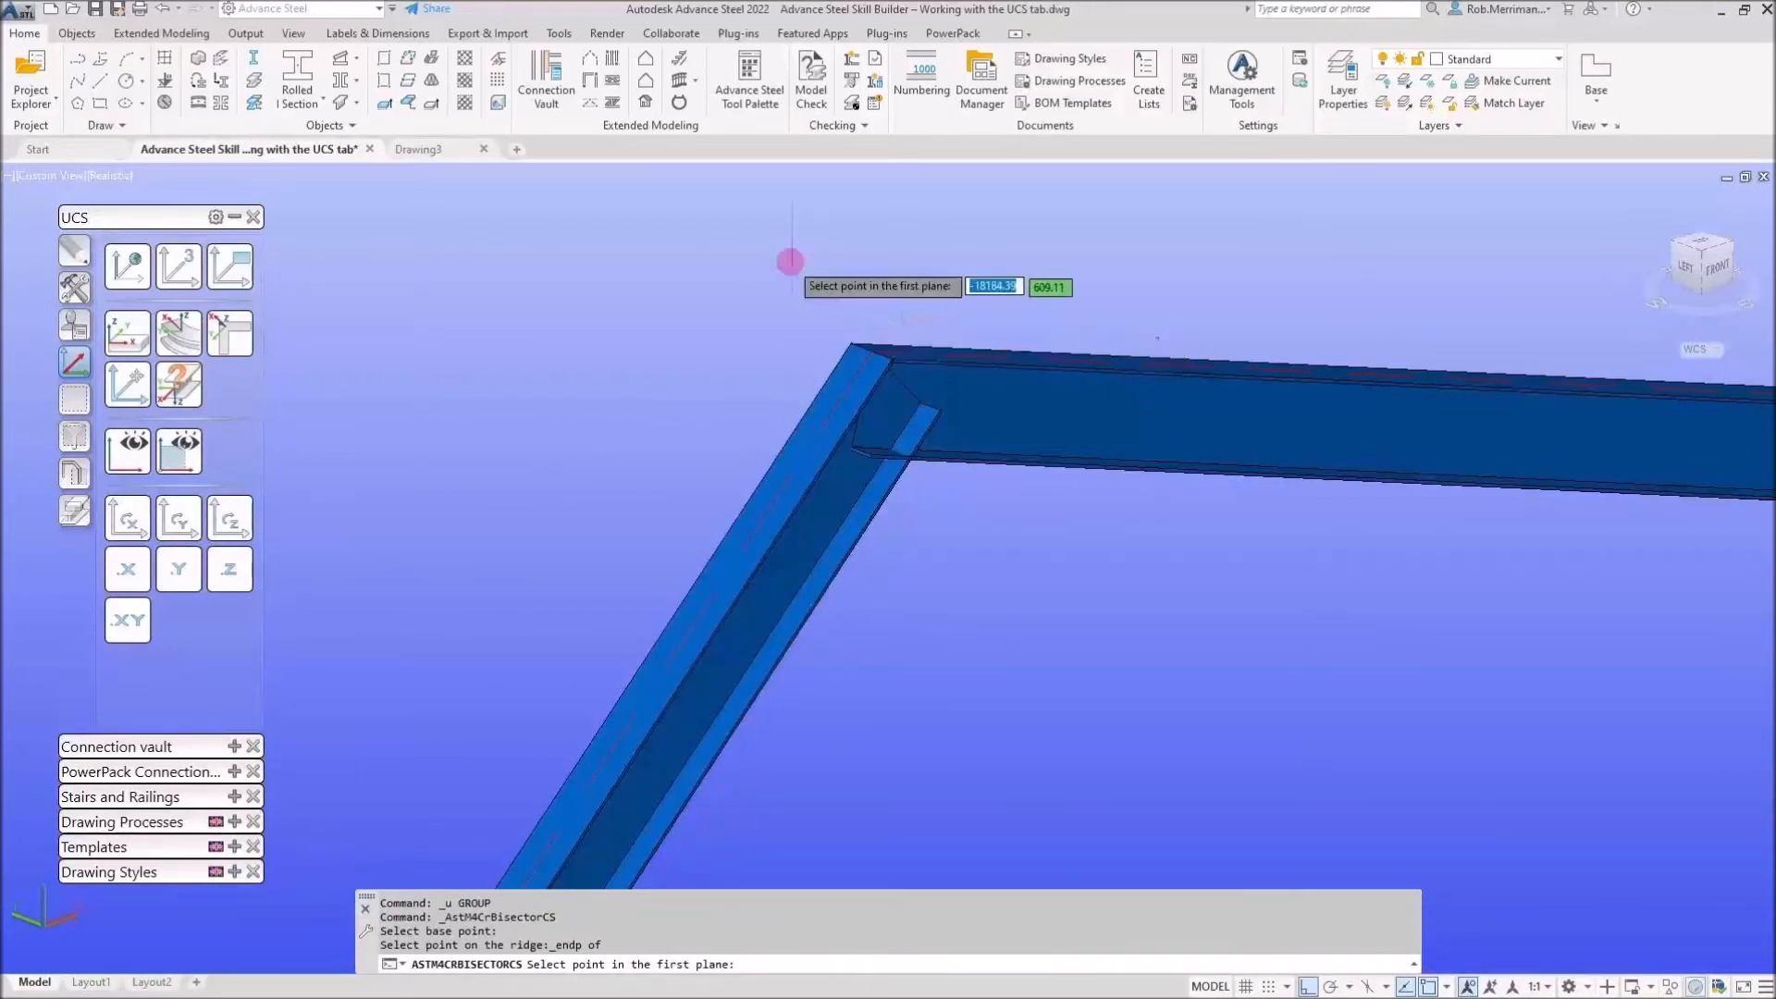
{"action": "scroll", "coordinate": [789, 262], "scroll_direction": "down", "scroll_amount": 2}
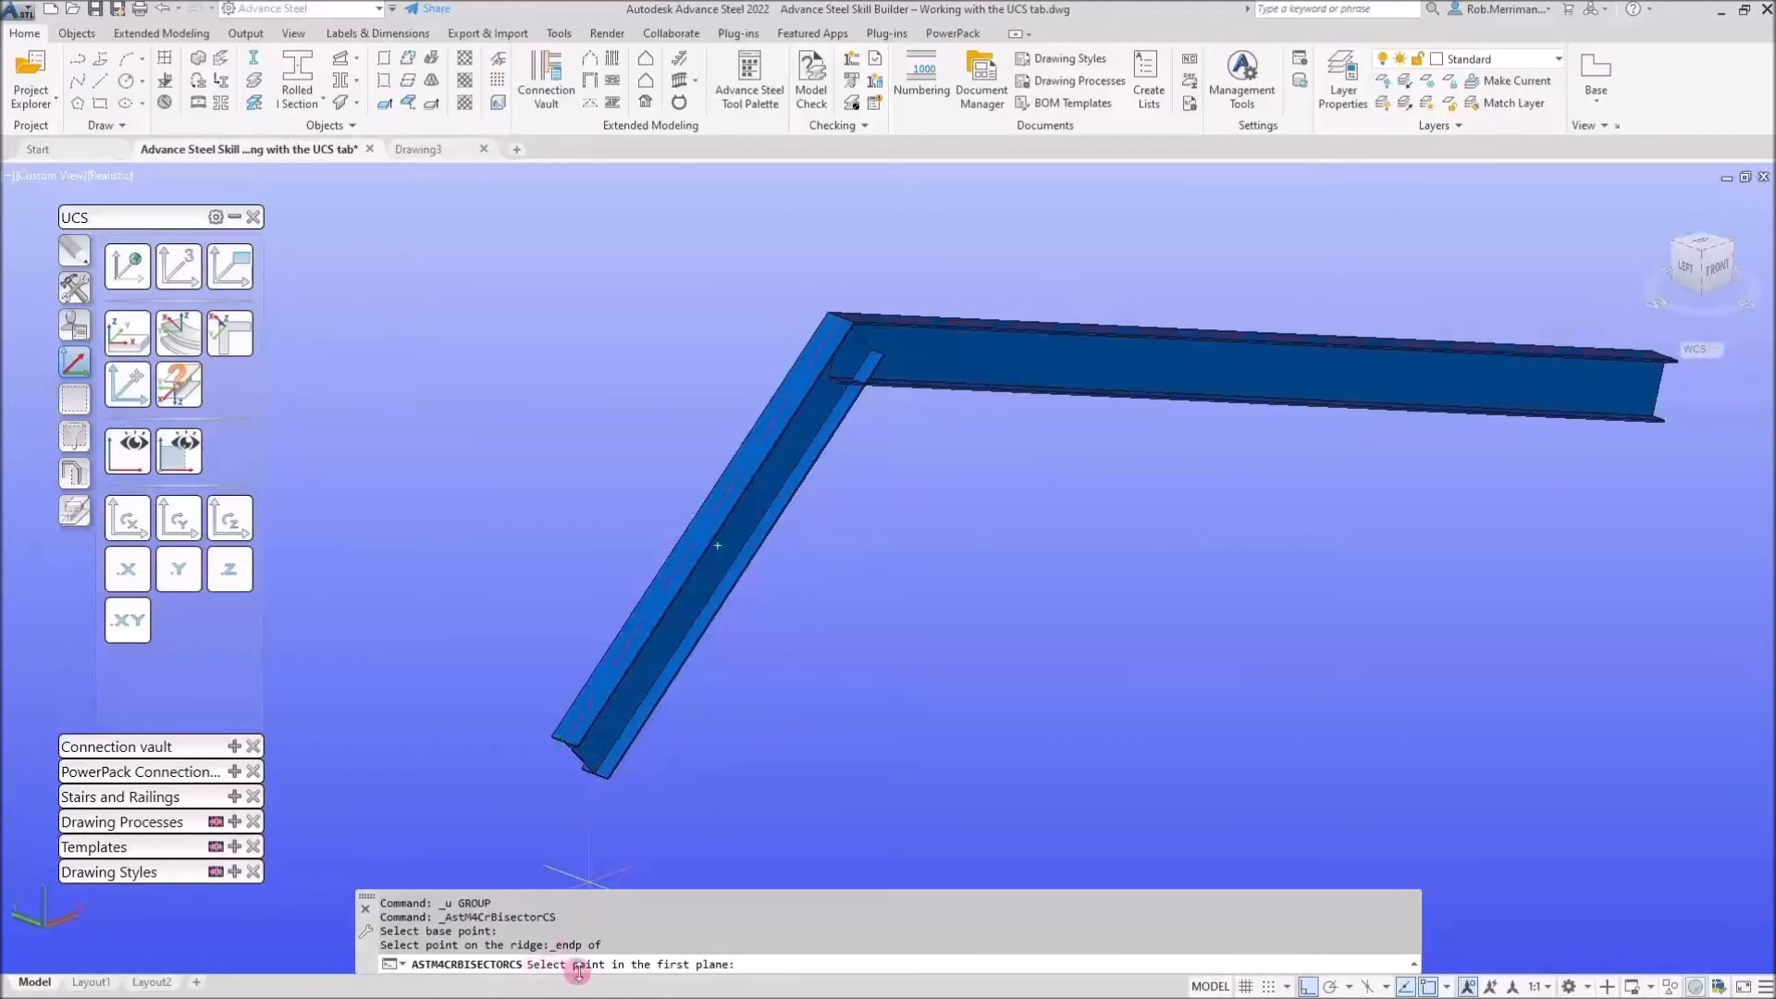
{"action": "left_click", "coordinate": [564, 740]}
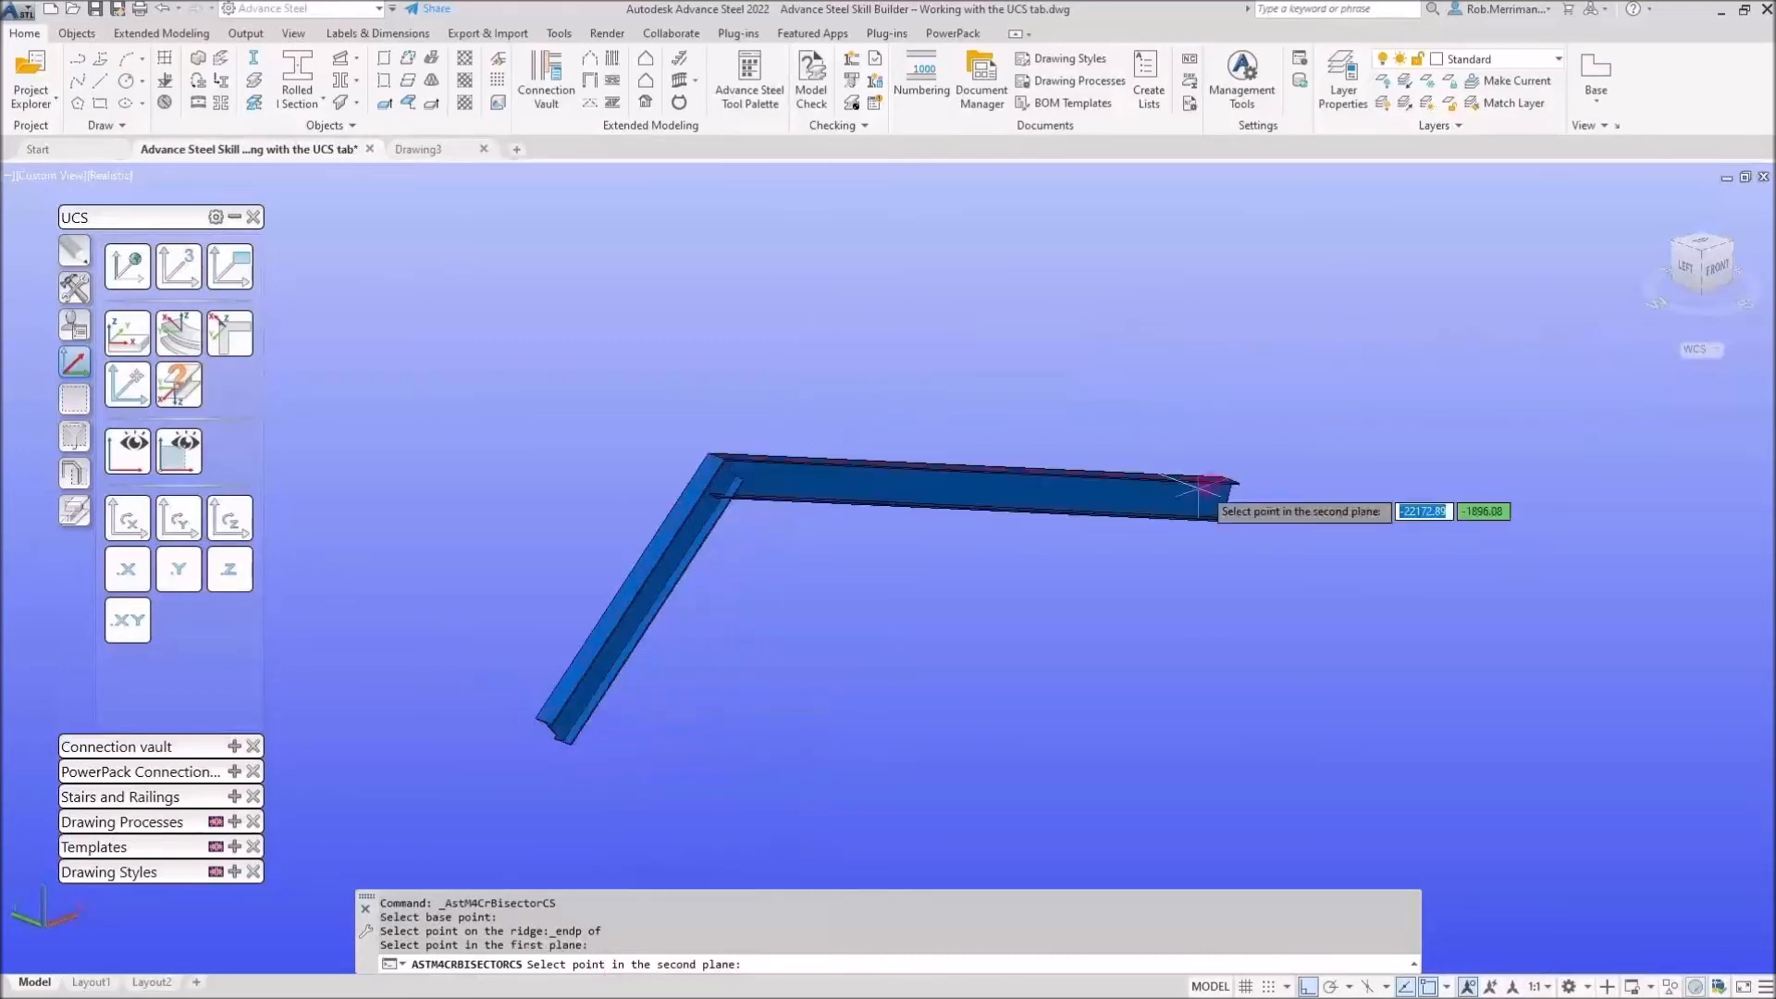
{"action": "left_click", "coordinate": [1232, 481]}
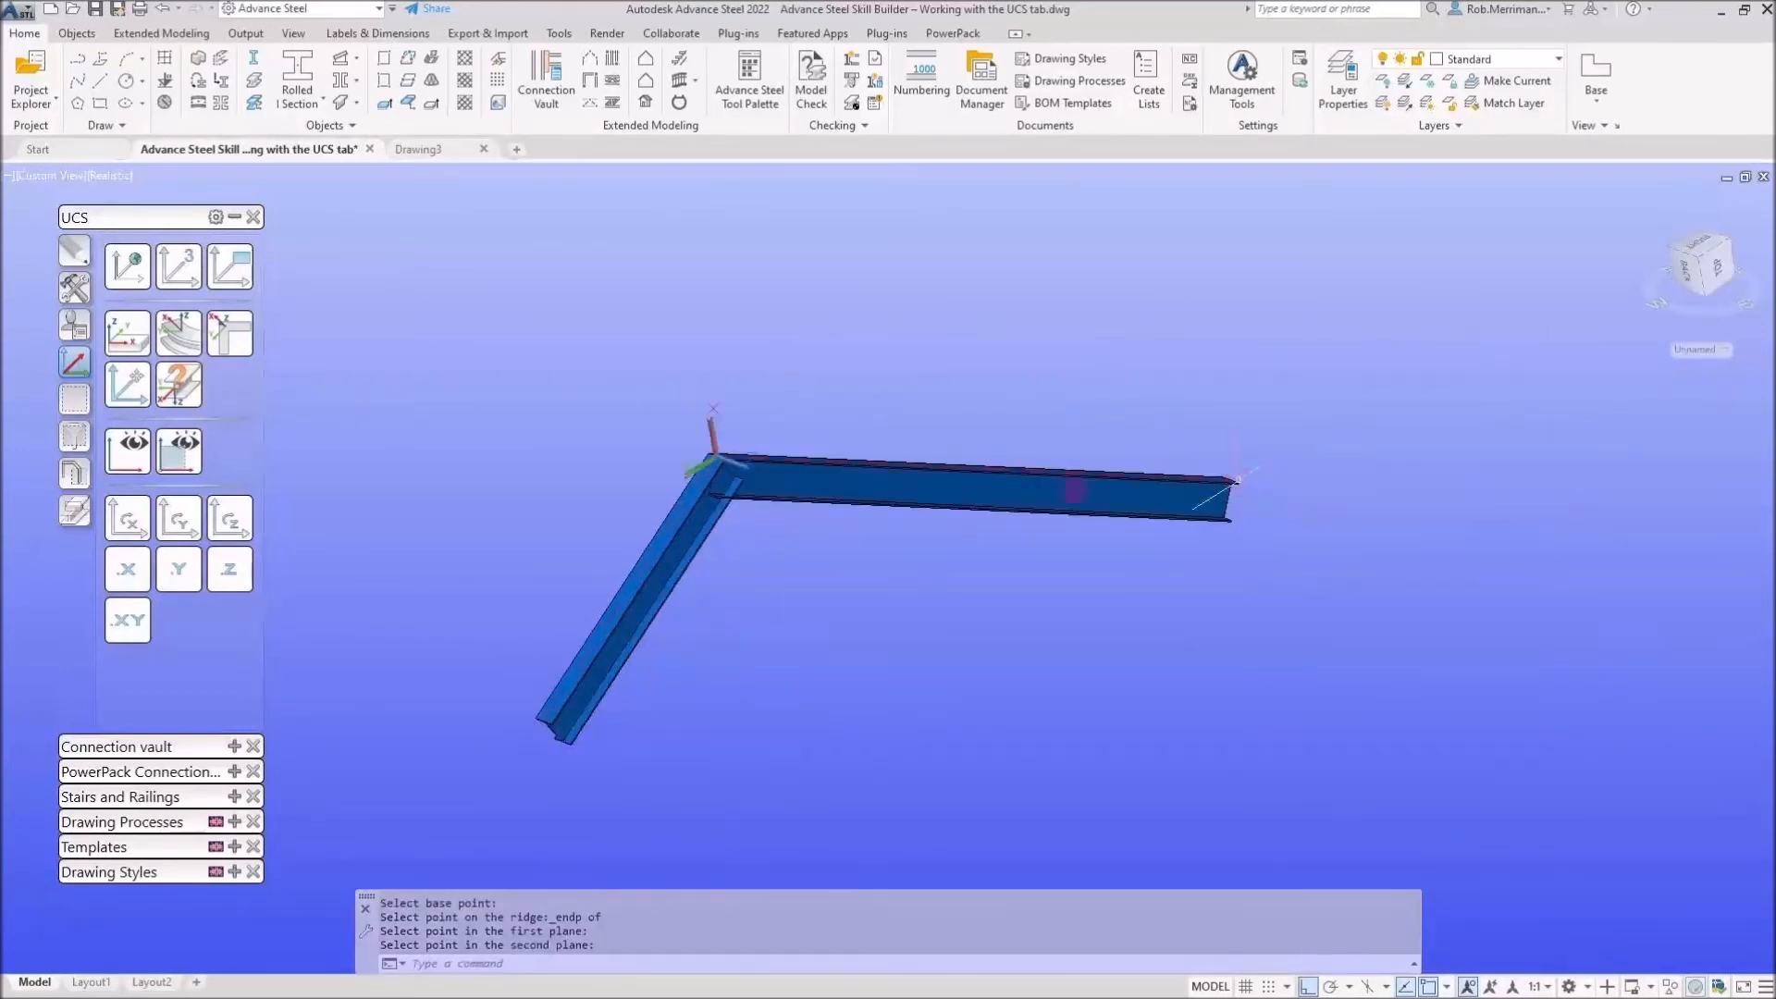
Rotate the bisector UCS about its X axis and create a centre-point rectangular plate at the UCS origin
{"action": "scroll", "coordinate": [696, 454], "scroll_direction": "up", "scroll_amount": 3}
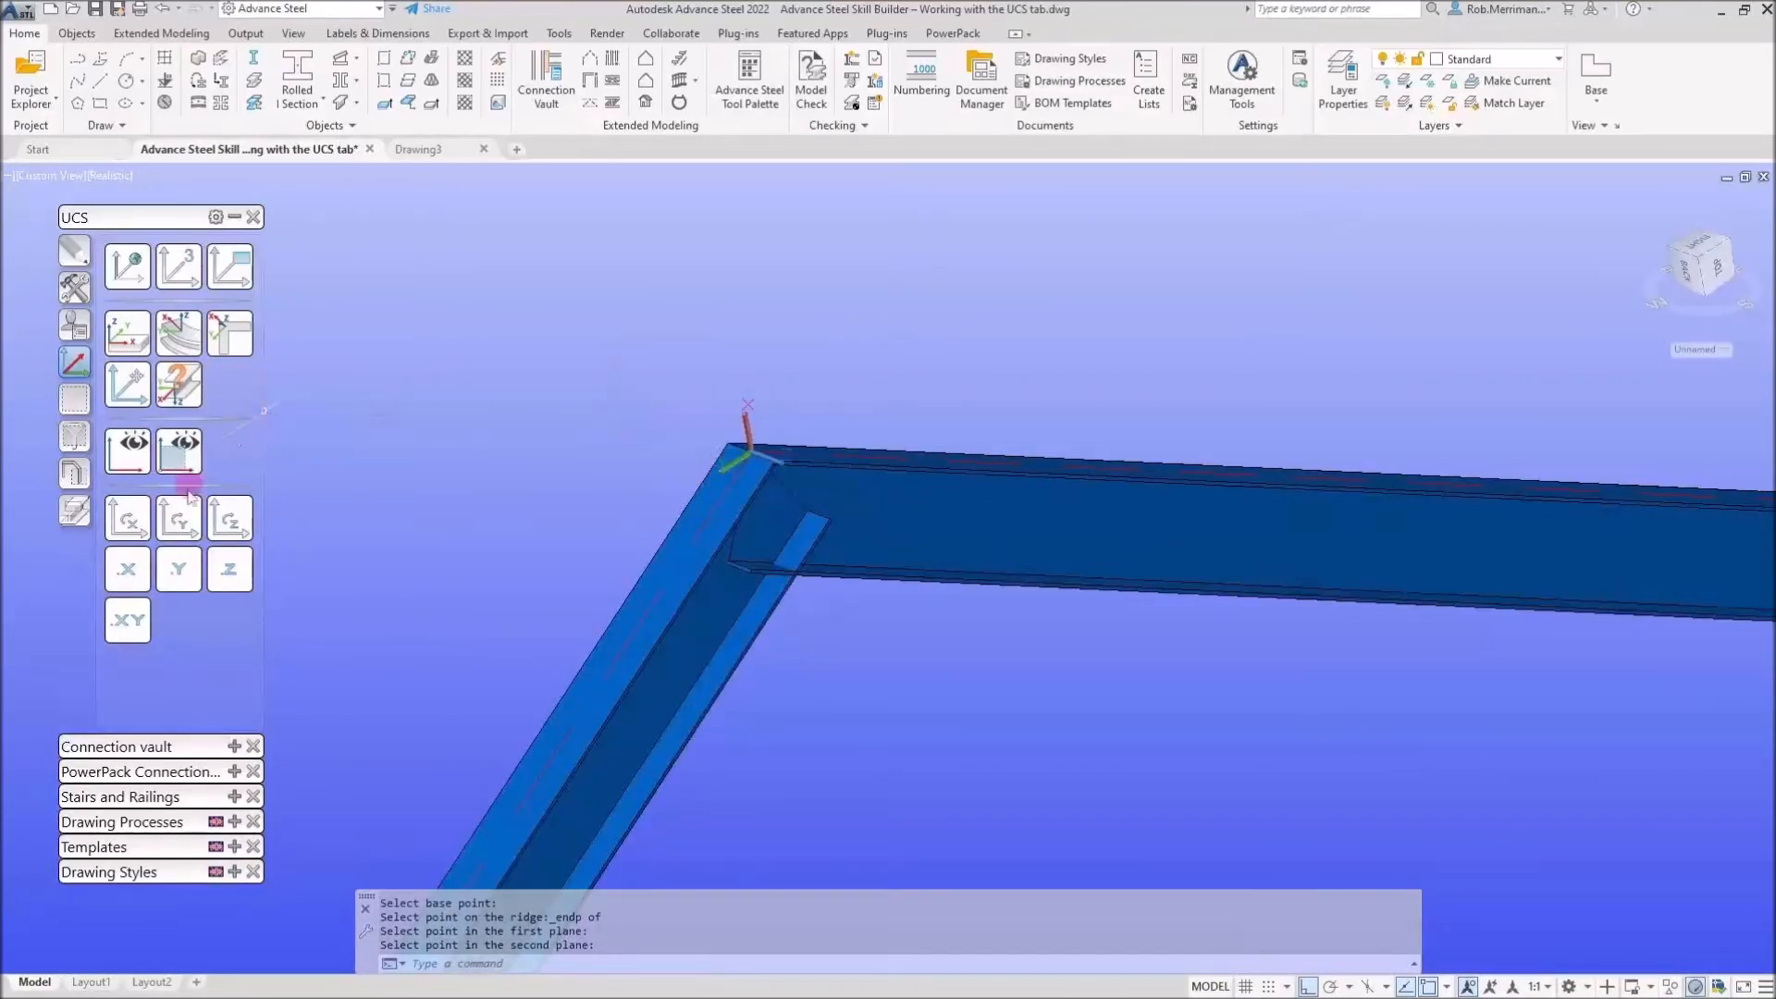
{"action": "left_click", "coordinate": [130, 520]}
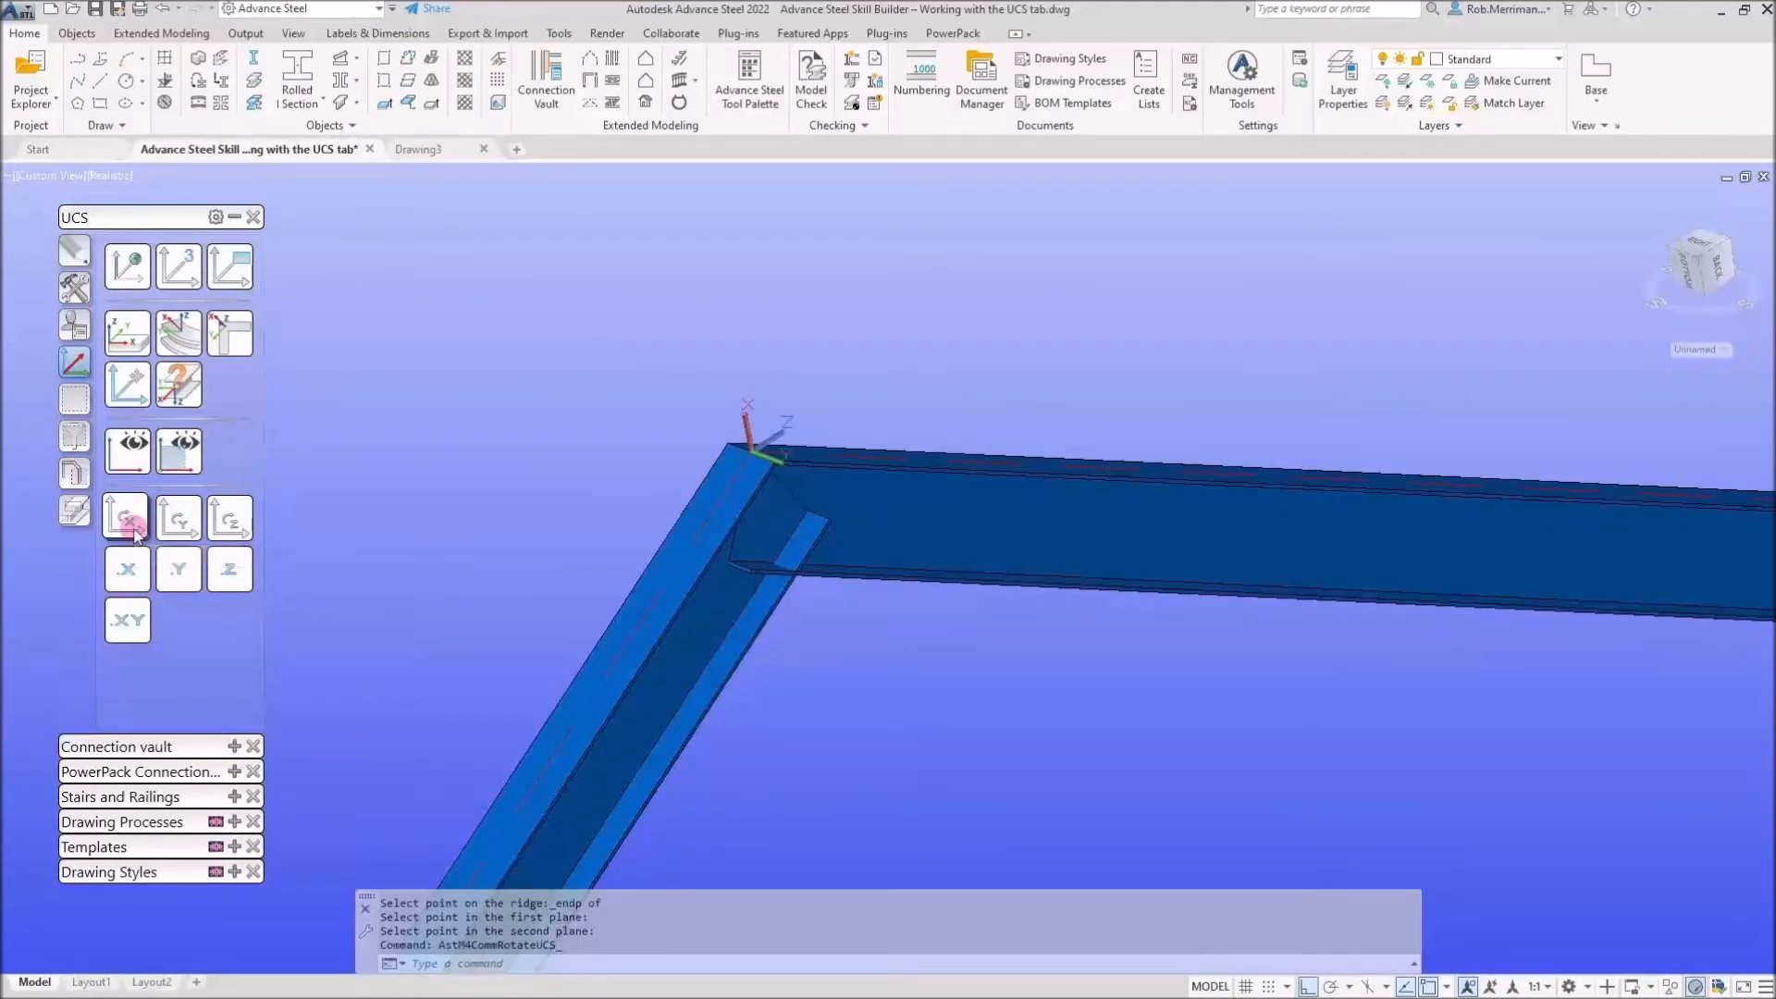
{"action": "left_click", "coordinate": [74, 34]}
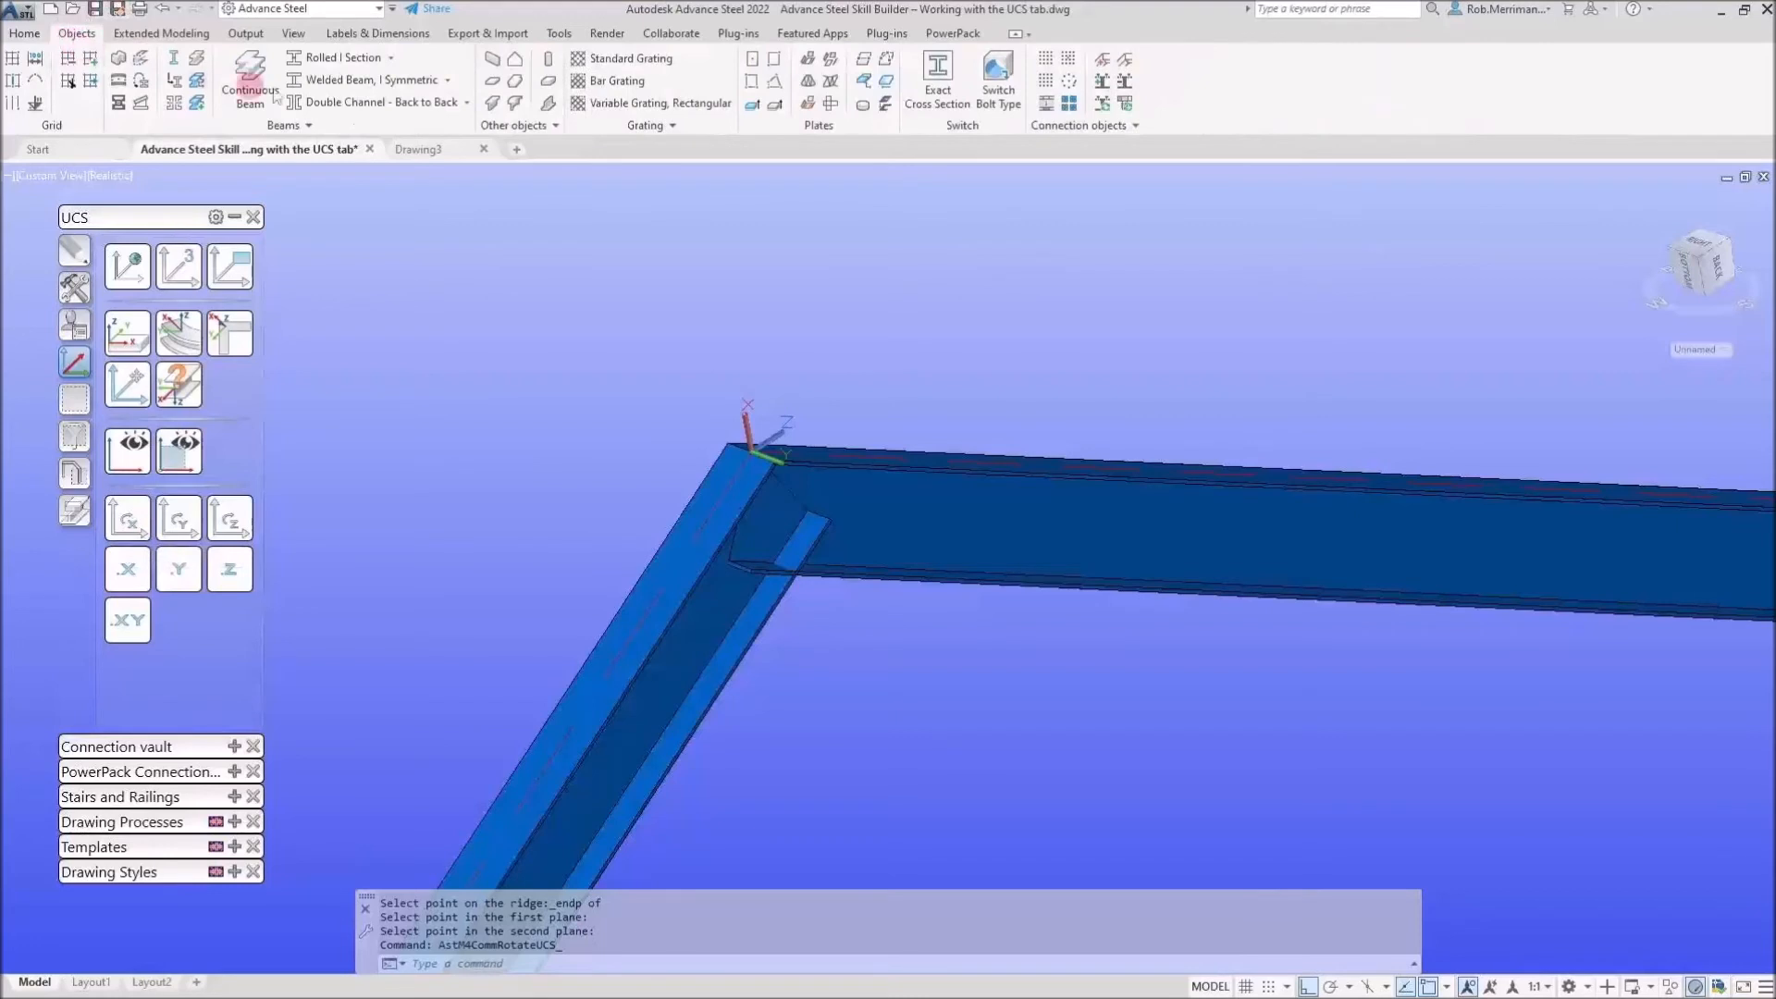
{"action": "left_click", "coordinate": [752, 58]}
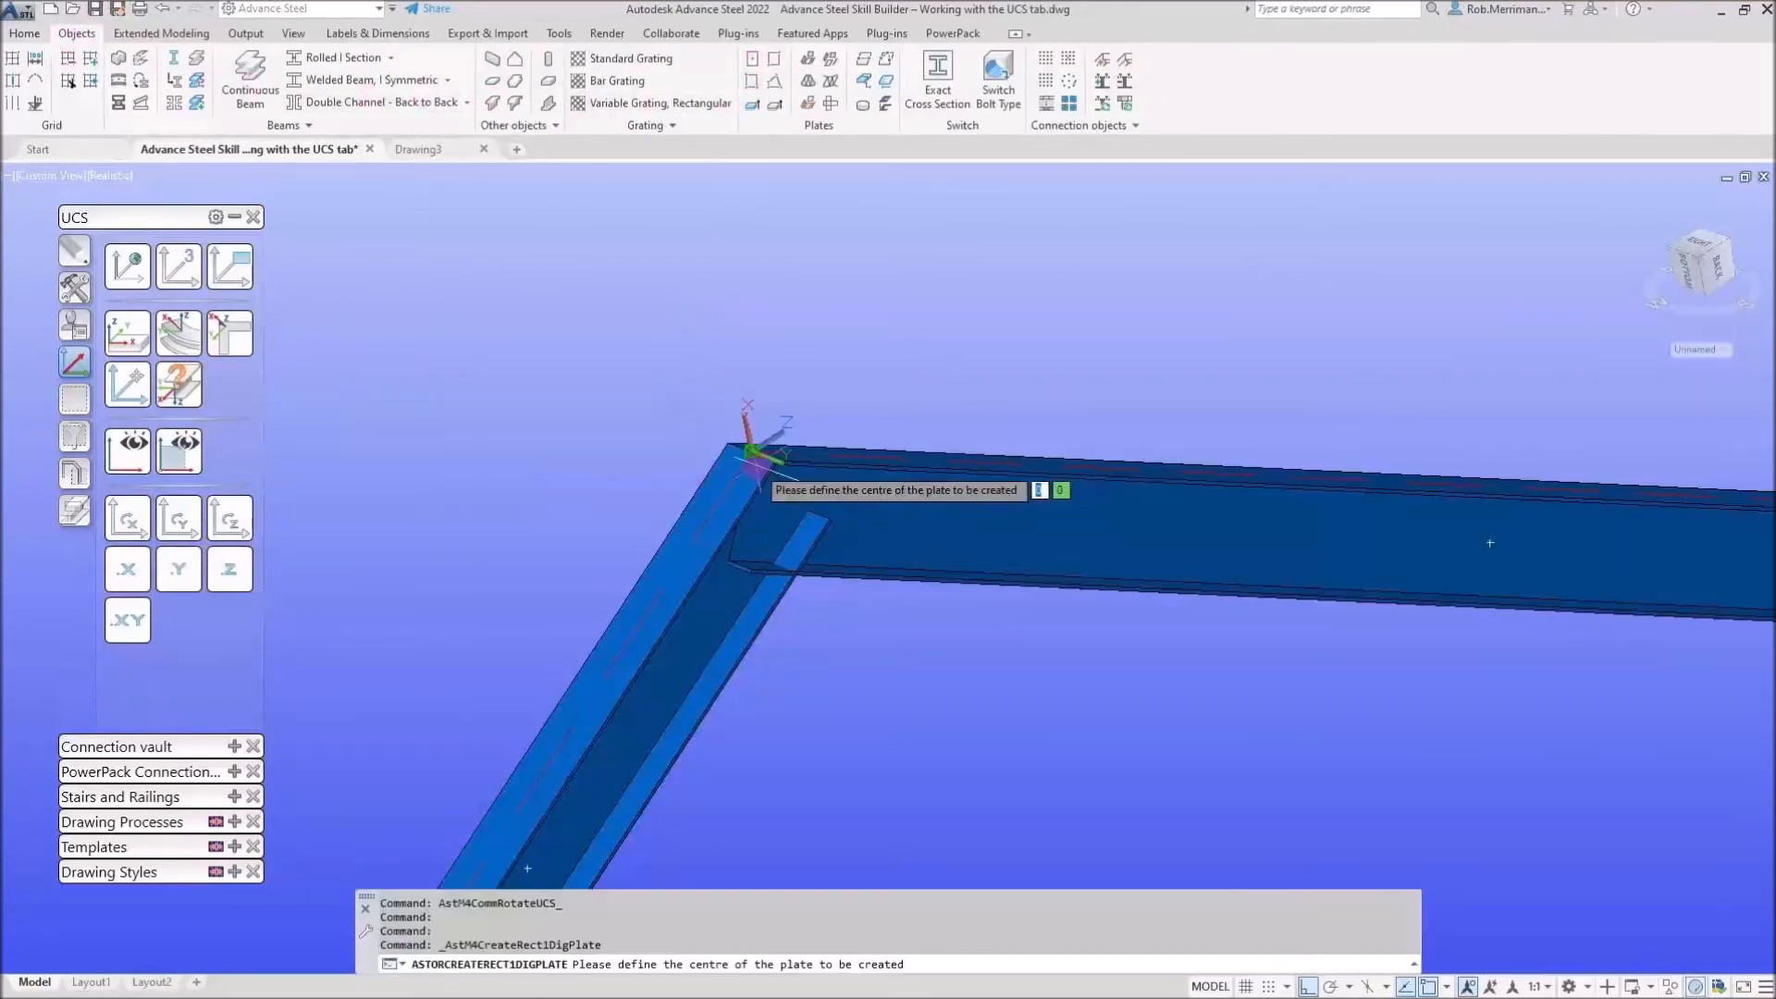
{"action": "left_click", "coordinate": [841, 716]}
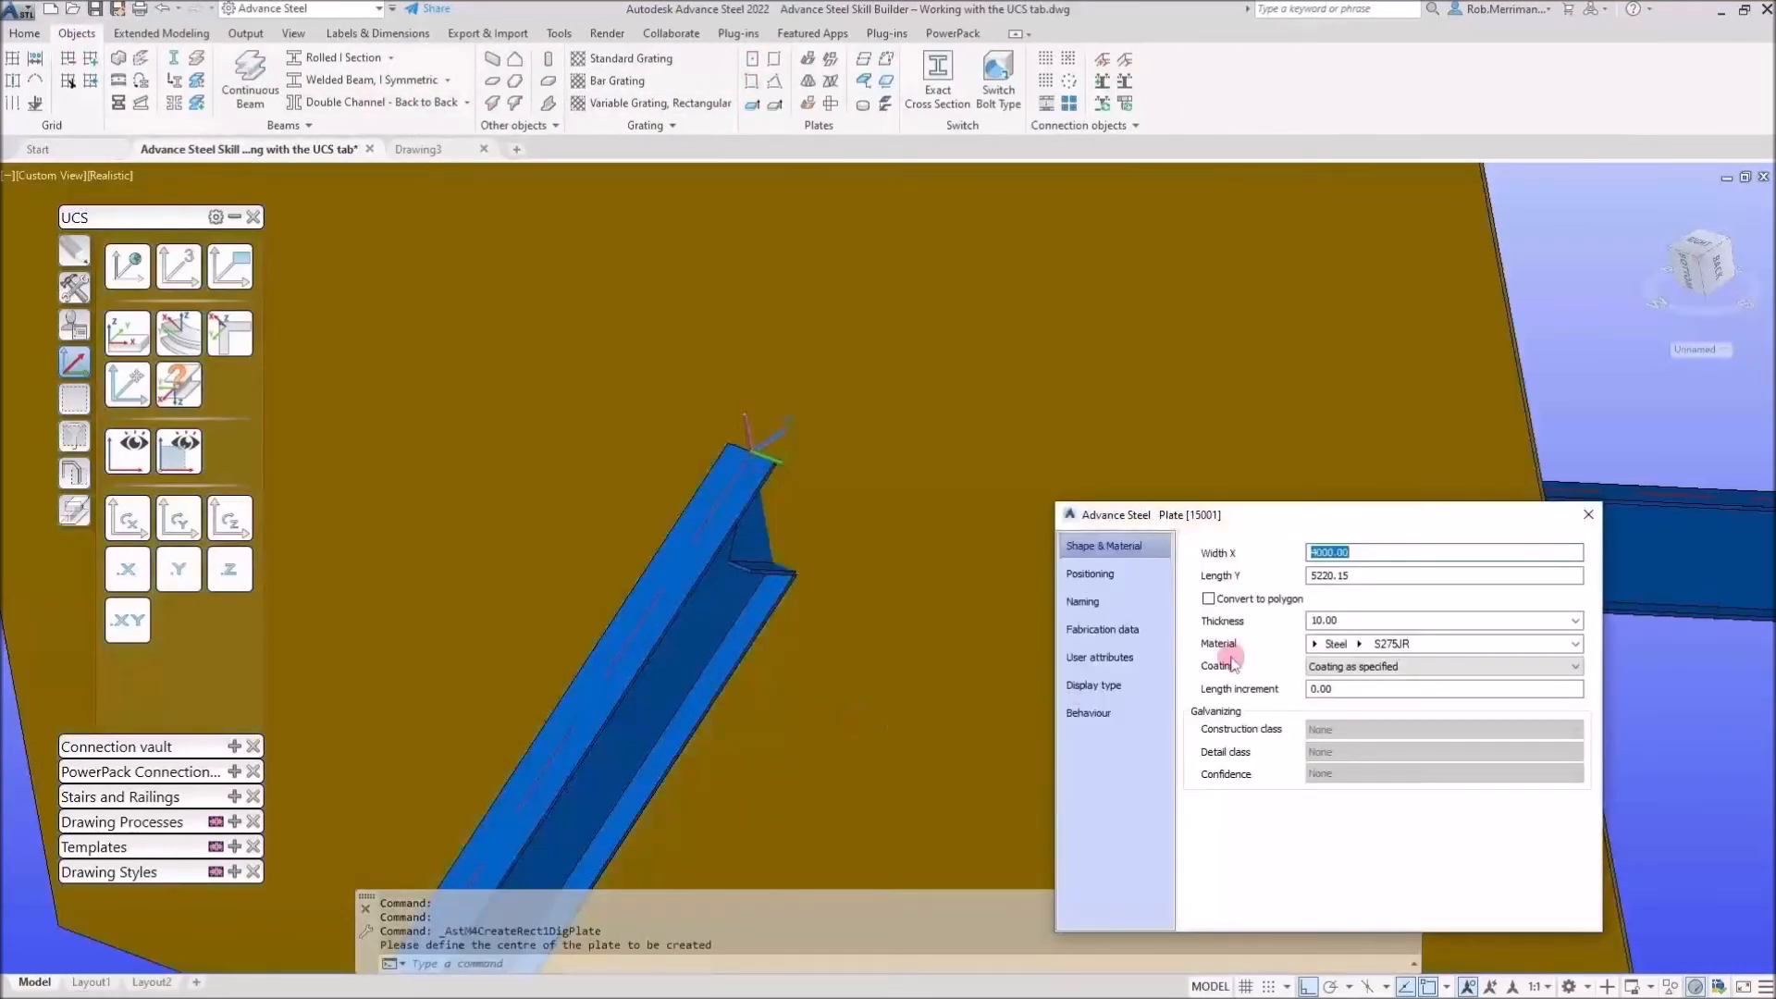
Set the plate's width X to 200 mm and its length Y to 200 mm
{"action": "type", "text": "200"}
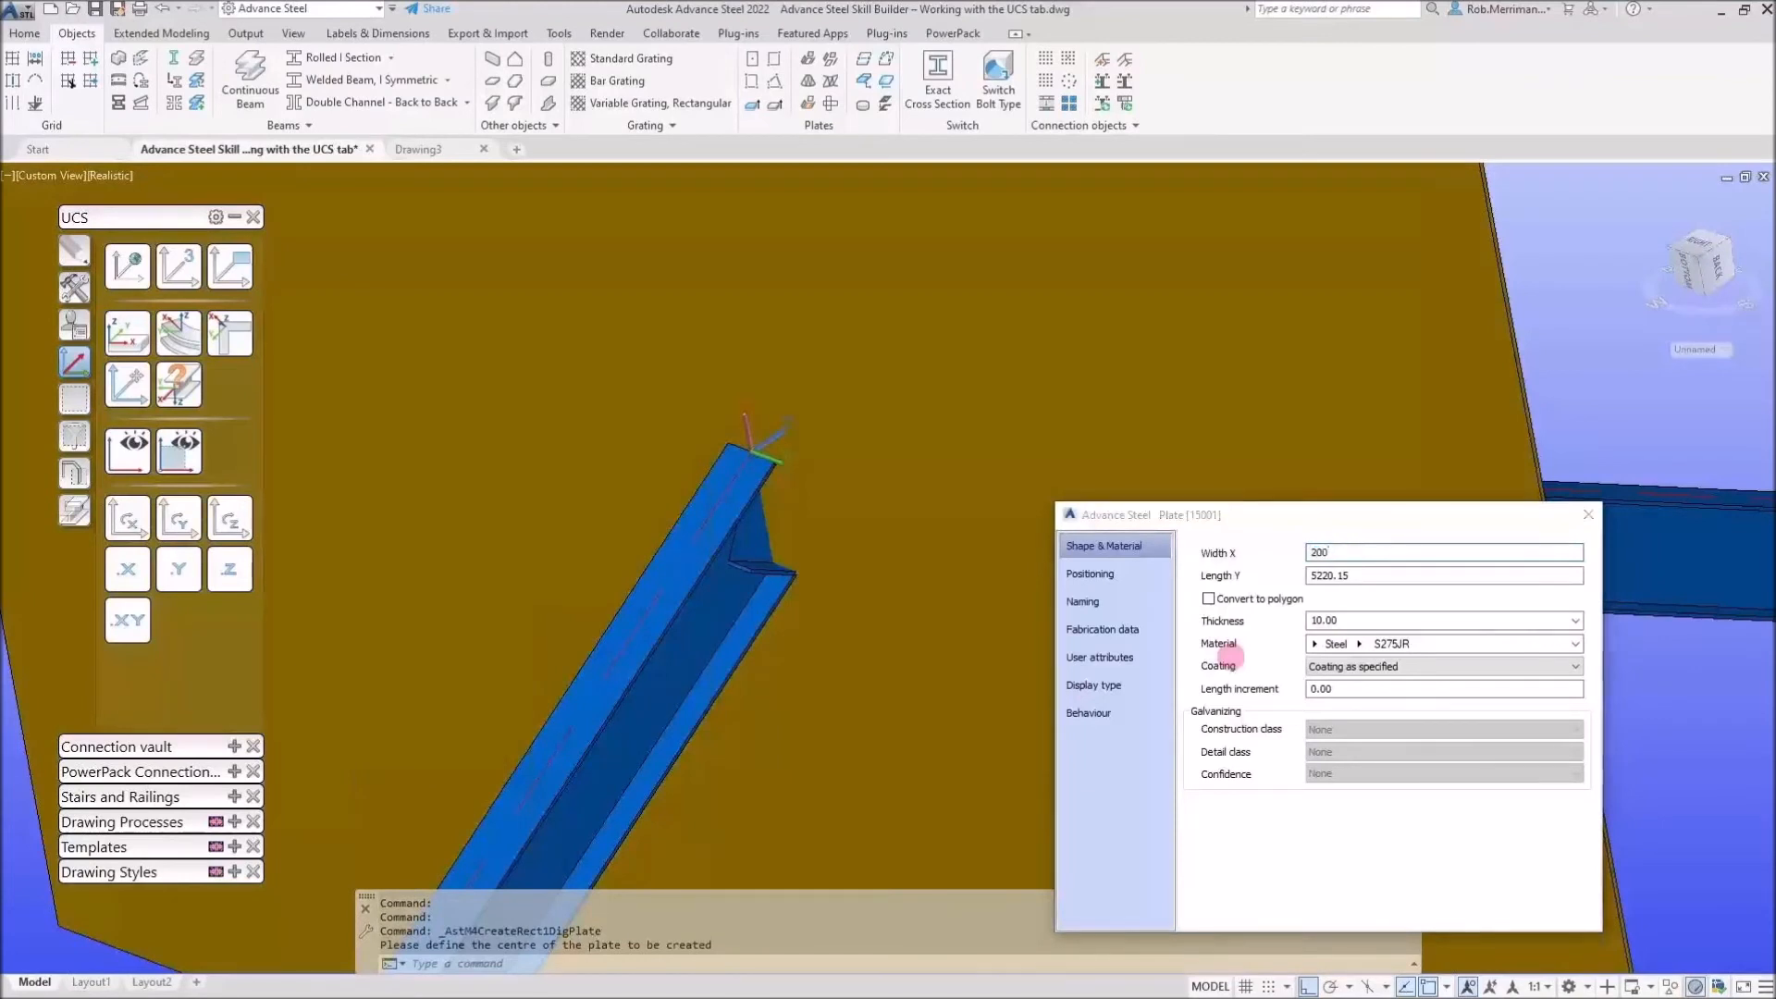
{"action": "key", "text": "Tab"}
{"action": "type", "text": "200"}
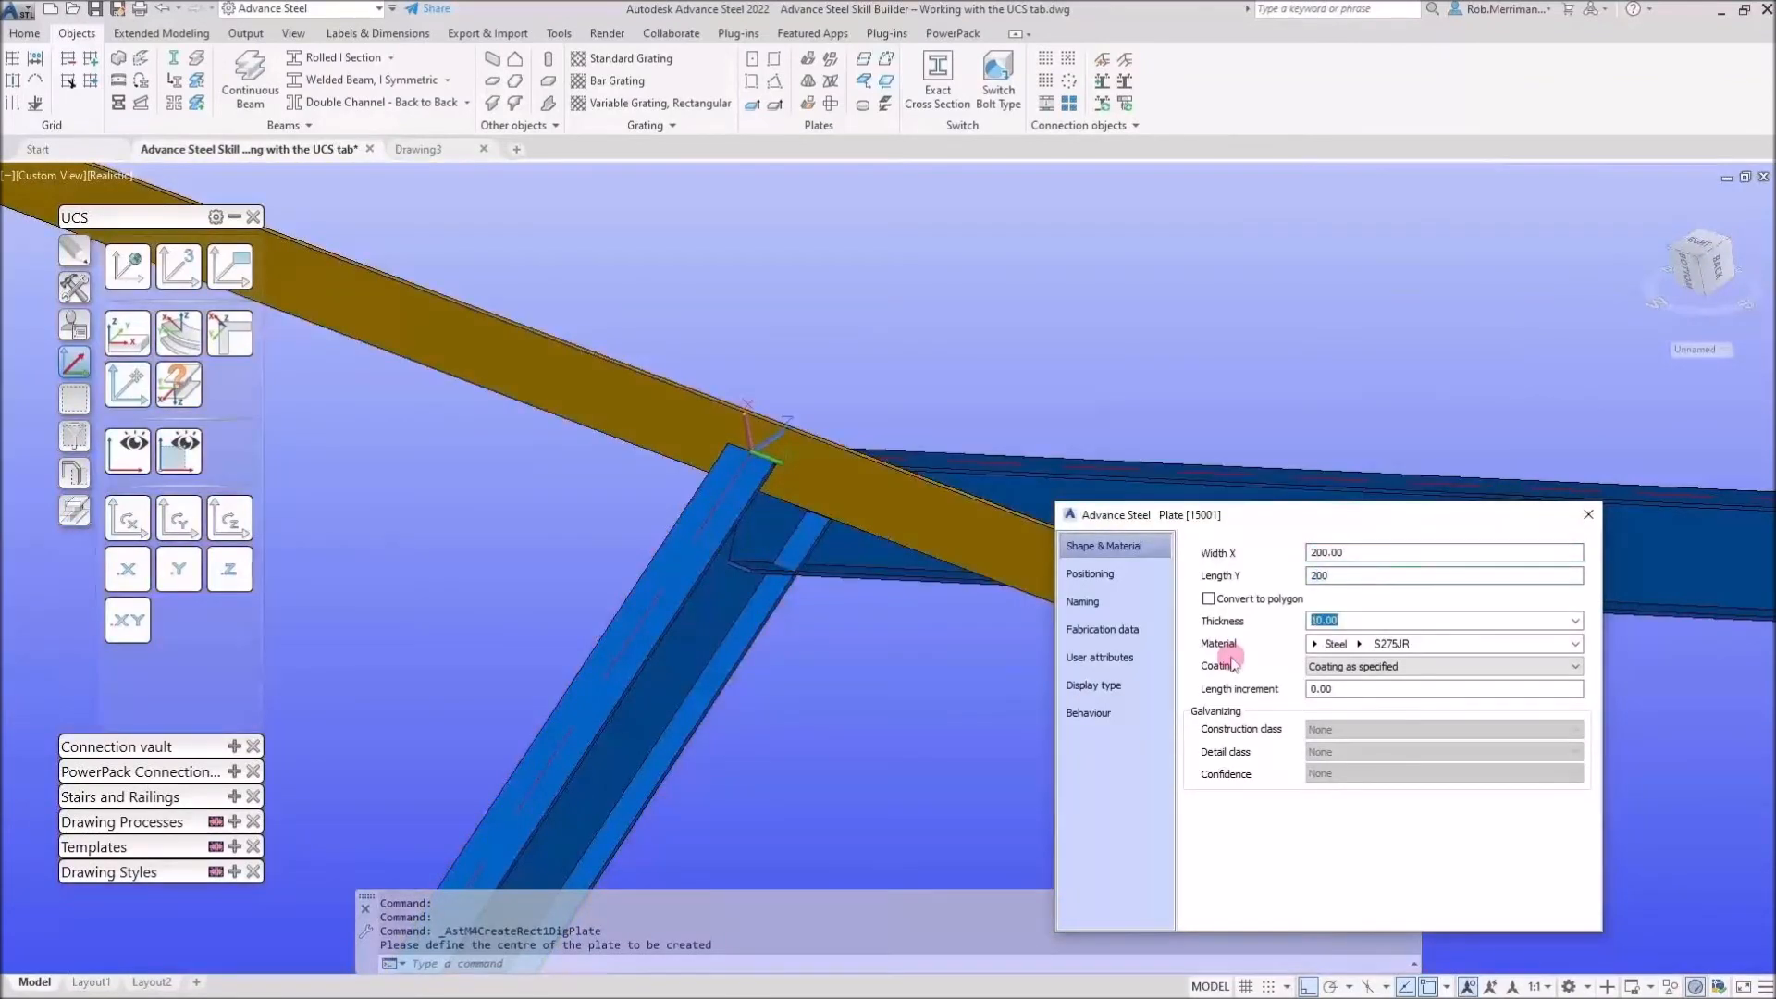
{"action": "key", "text": "Tab"}
Set the plate's justification to 0.50 and its offset to the middle-right anchor so it extends down from the beam corner
{"action": "left_click", "coordinate": [1143, 580]}
{"action": "left_click", "coordinate": [1431, 669]}
{"action": "left_click", "coordinate": [1280, 565]}
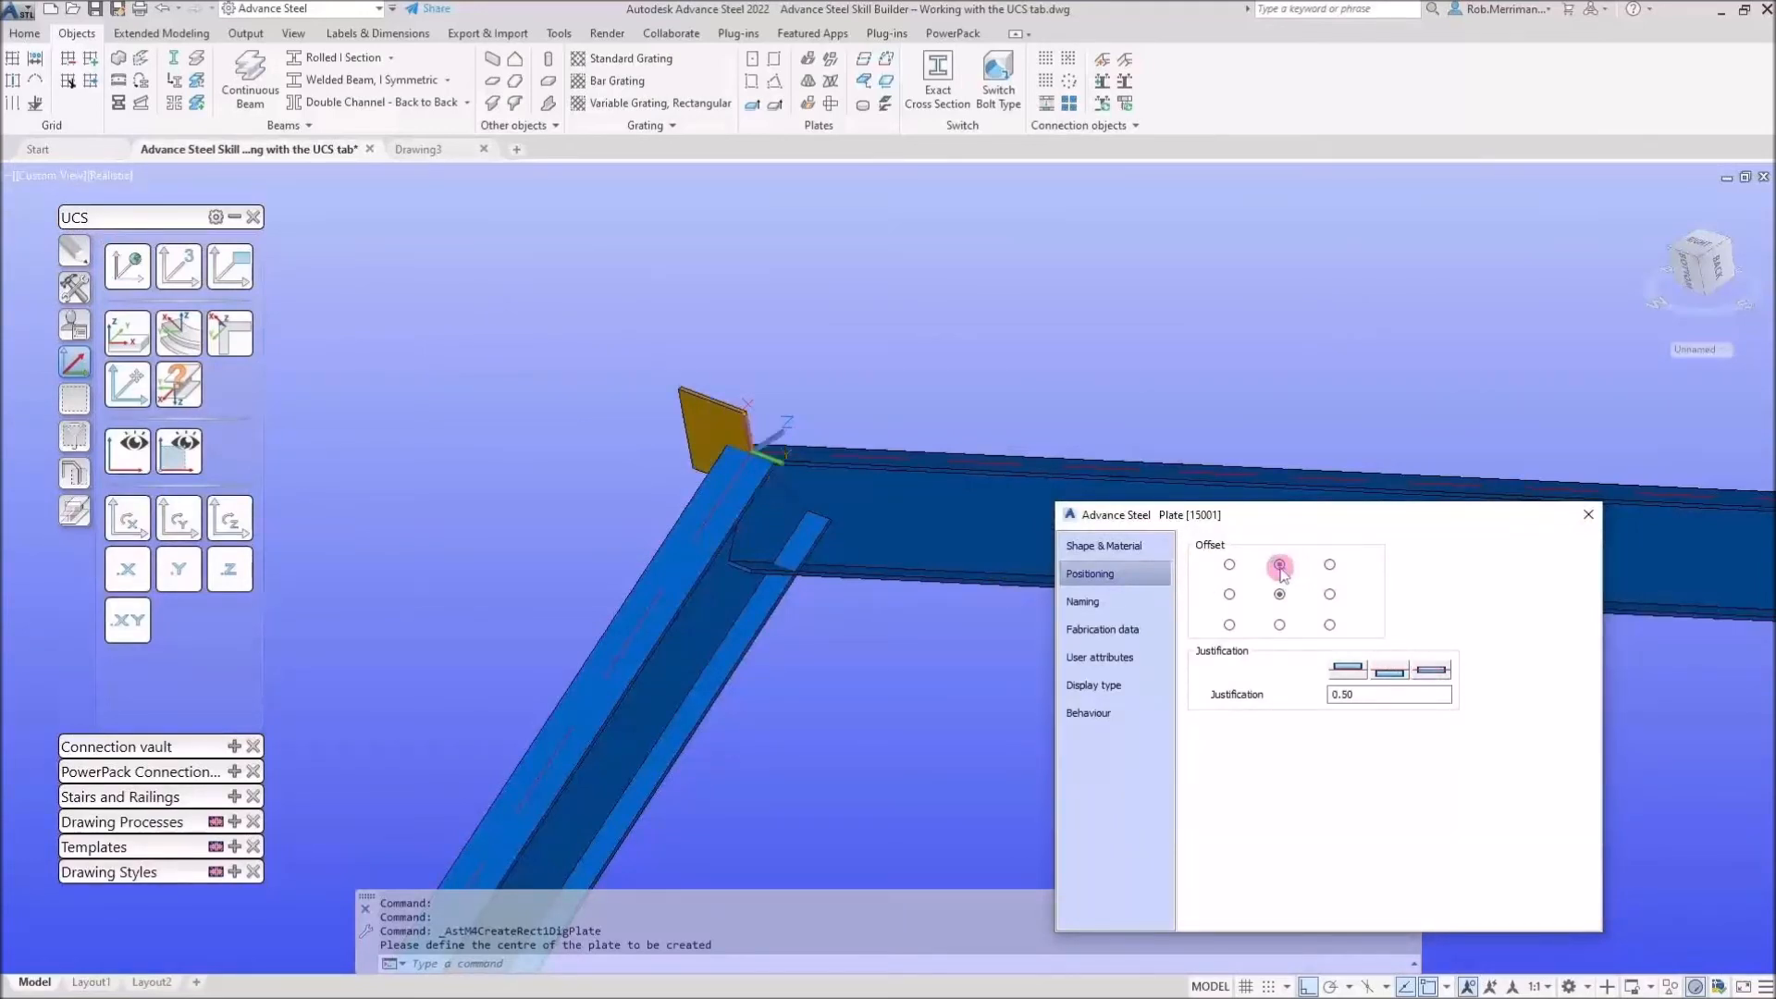
{"action": "left_click", "coordinate": [1330, 595]}
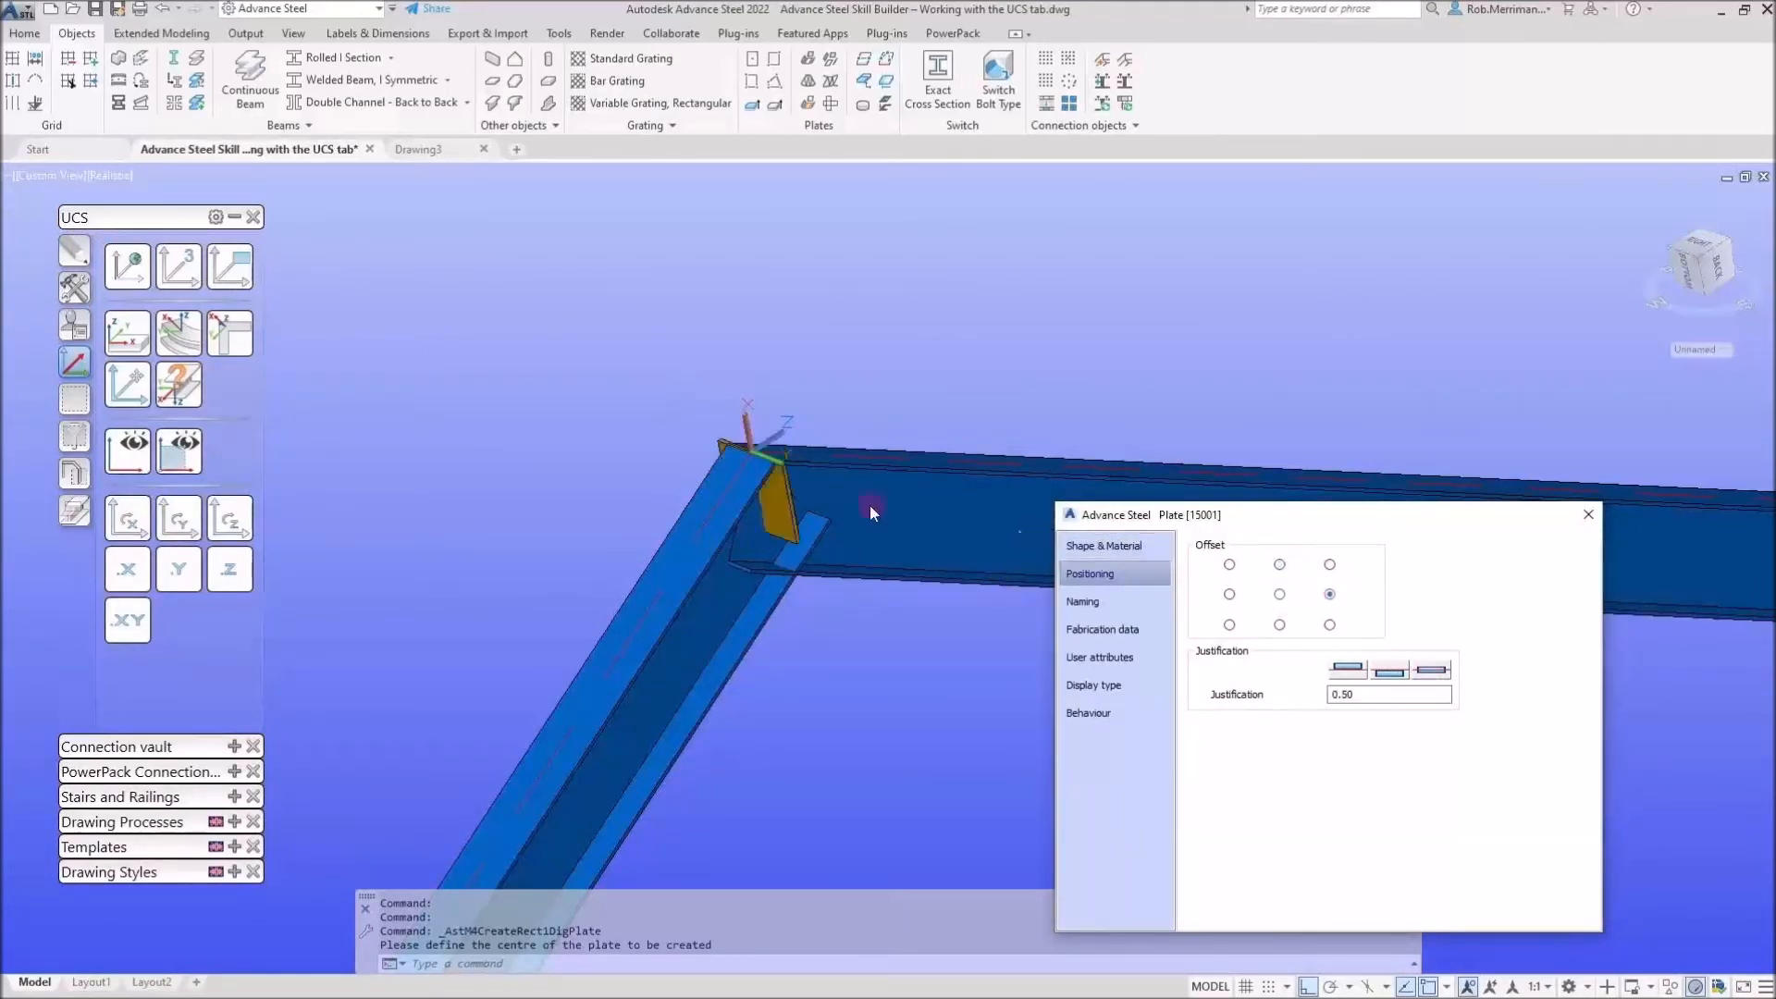
Set the plate's width X to 400 mm, close its properties and inspect its alignment between the two beams
{"action": "left_click", "coordinate": [1109, 553]}
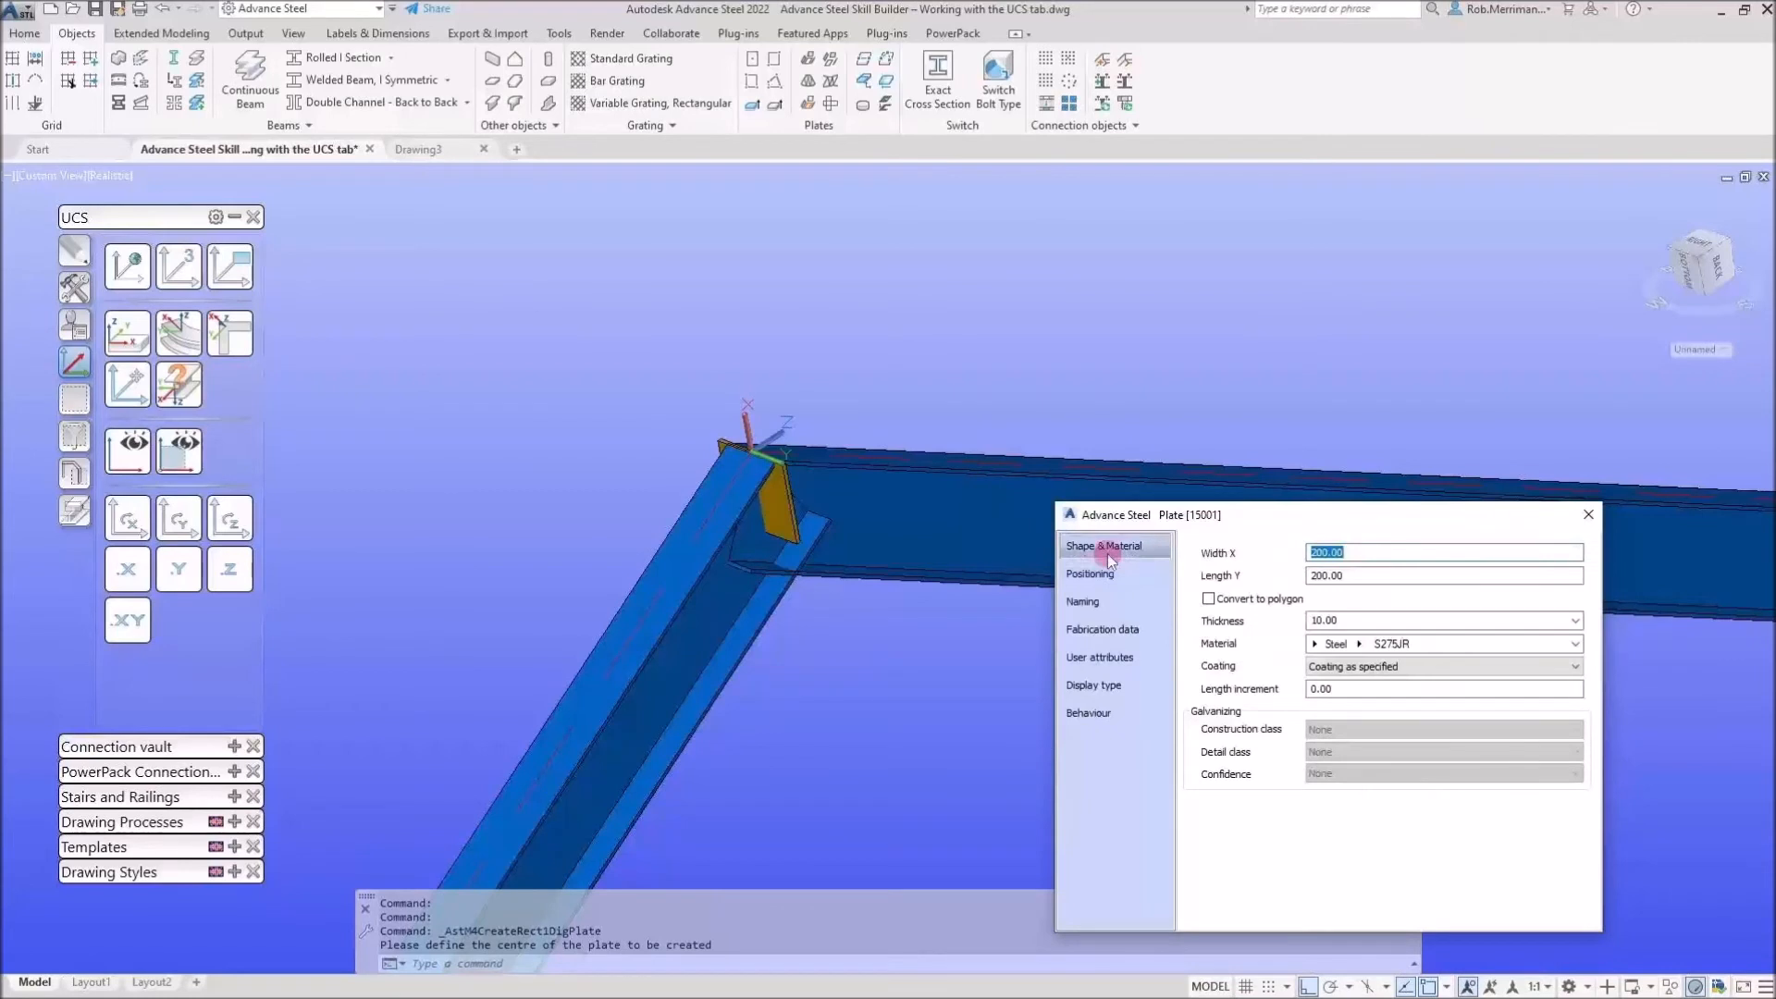
{"action": "type", "text": "400"}
{"action": "key", "text": "Return"}
{"action": "key", "text": "Escape"}
{"action": "middle_click_drag", "start_coordinate": [740, 587], "coordinate": [603, 535], "text": "shift"}
{"action": "scroll", "coordinate": [771, 494], "scroll_direction": "up", "scroll_amount": 2}
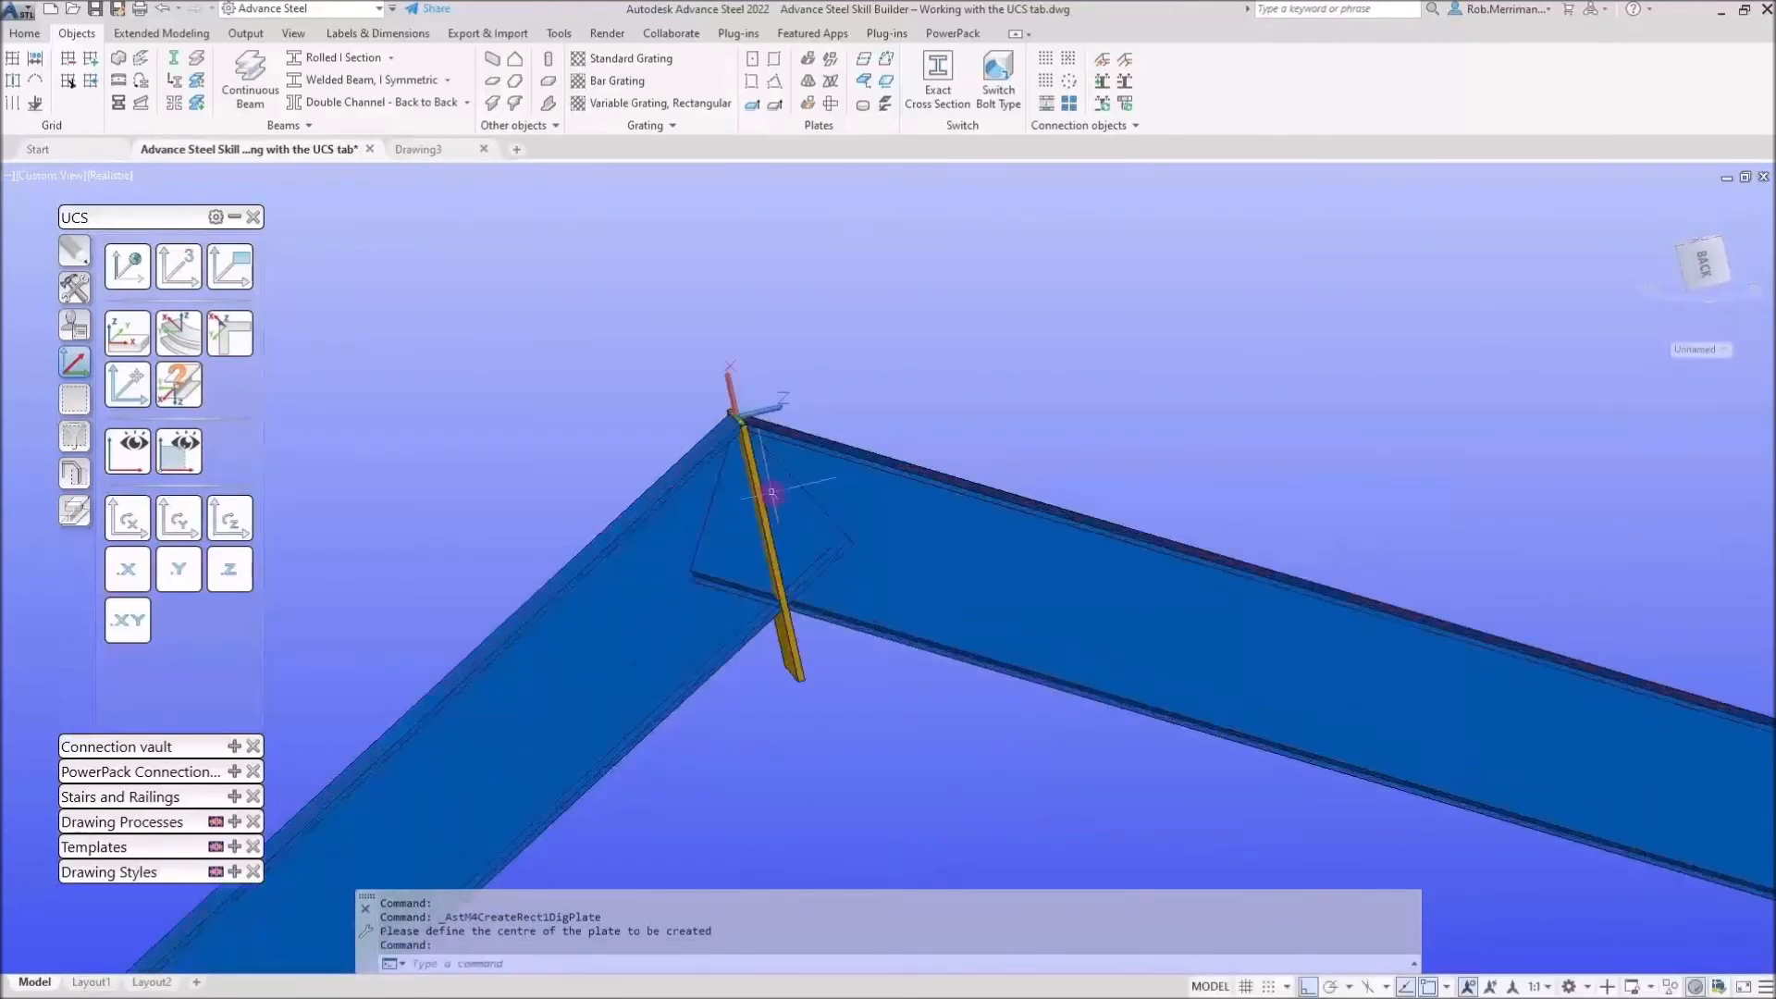
{"action": "scroll", "coordinate": [771, 493], "scroll_direction": "up", "scroll_amount": 2}
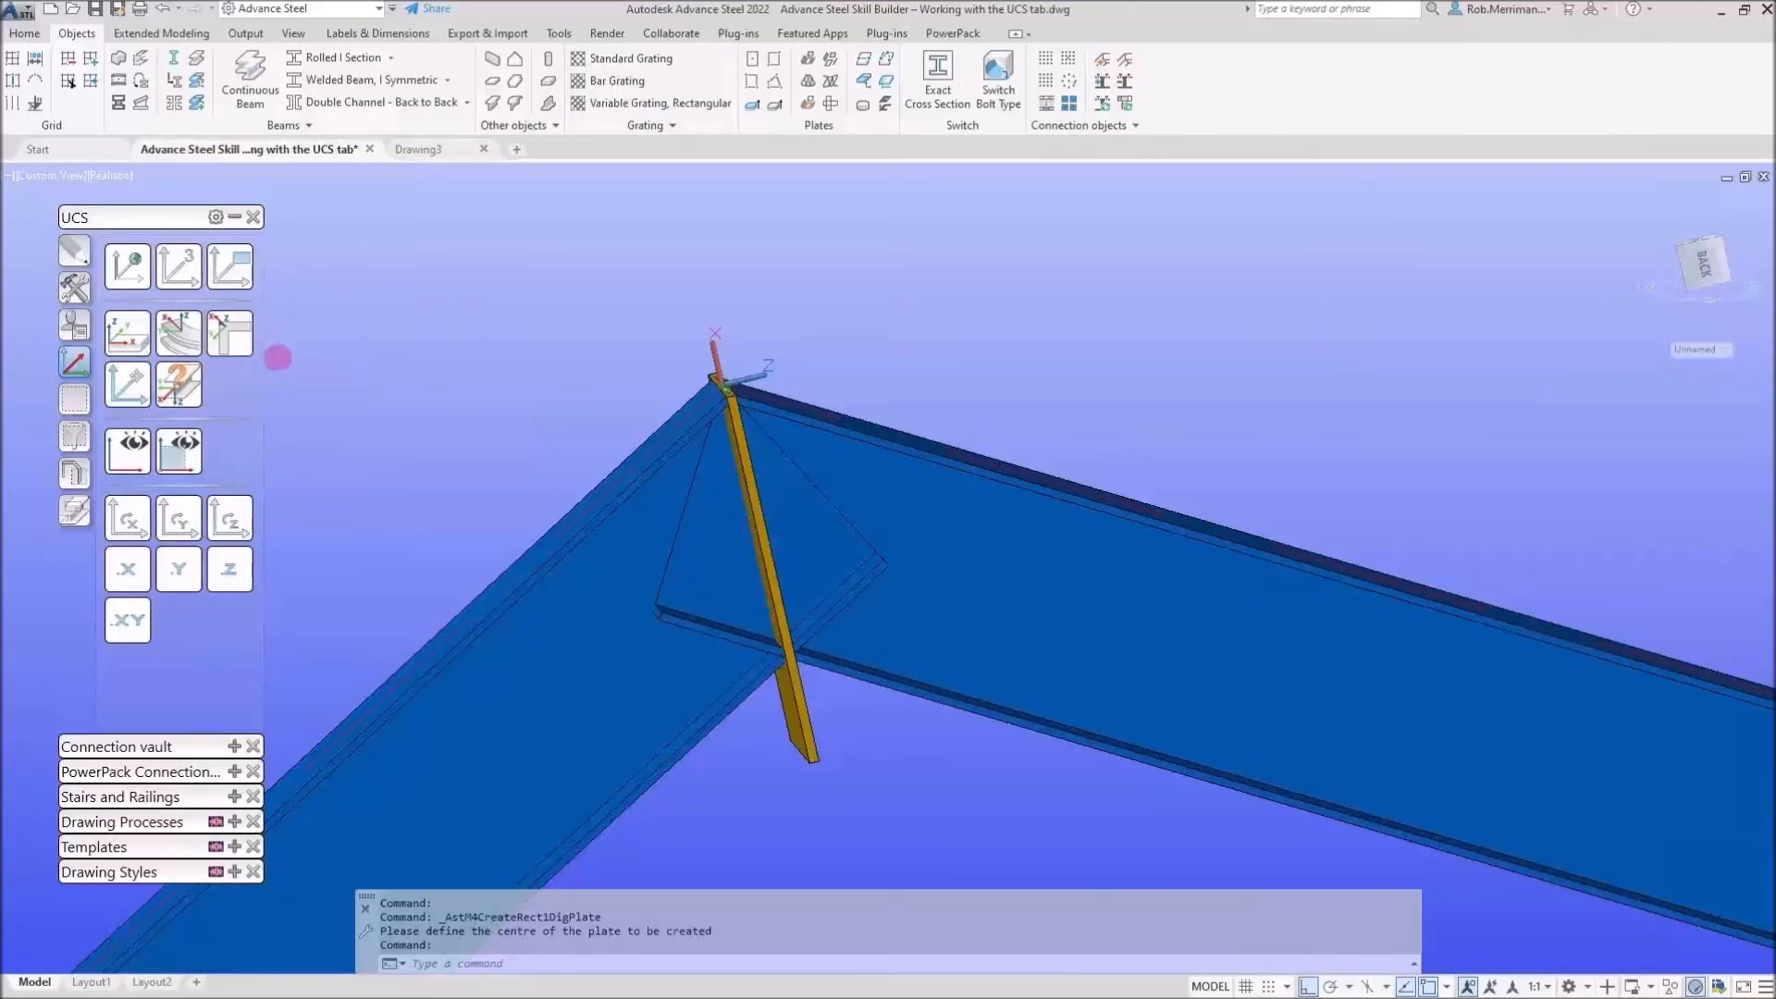
Restore the World UCS
{"action": "scroll", "coordinate": [823, 421], "scroll_direction": "down", "scroll_amount": 6}
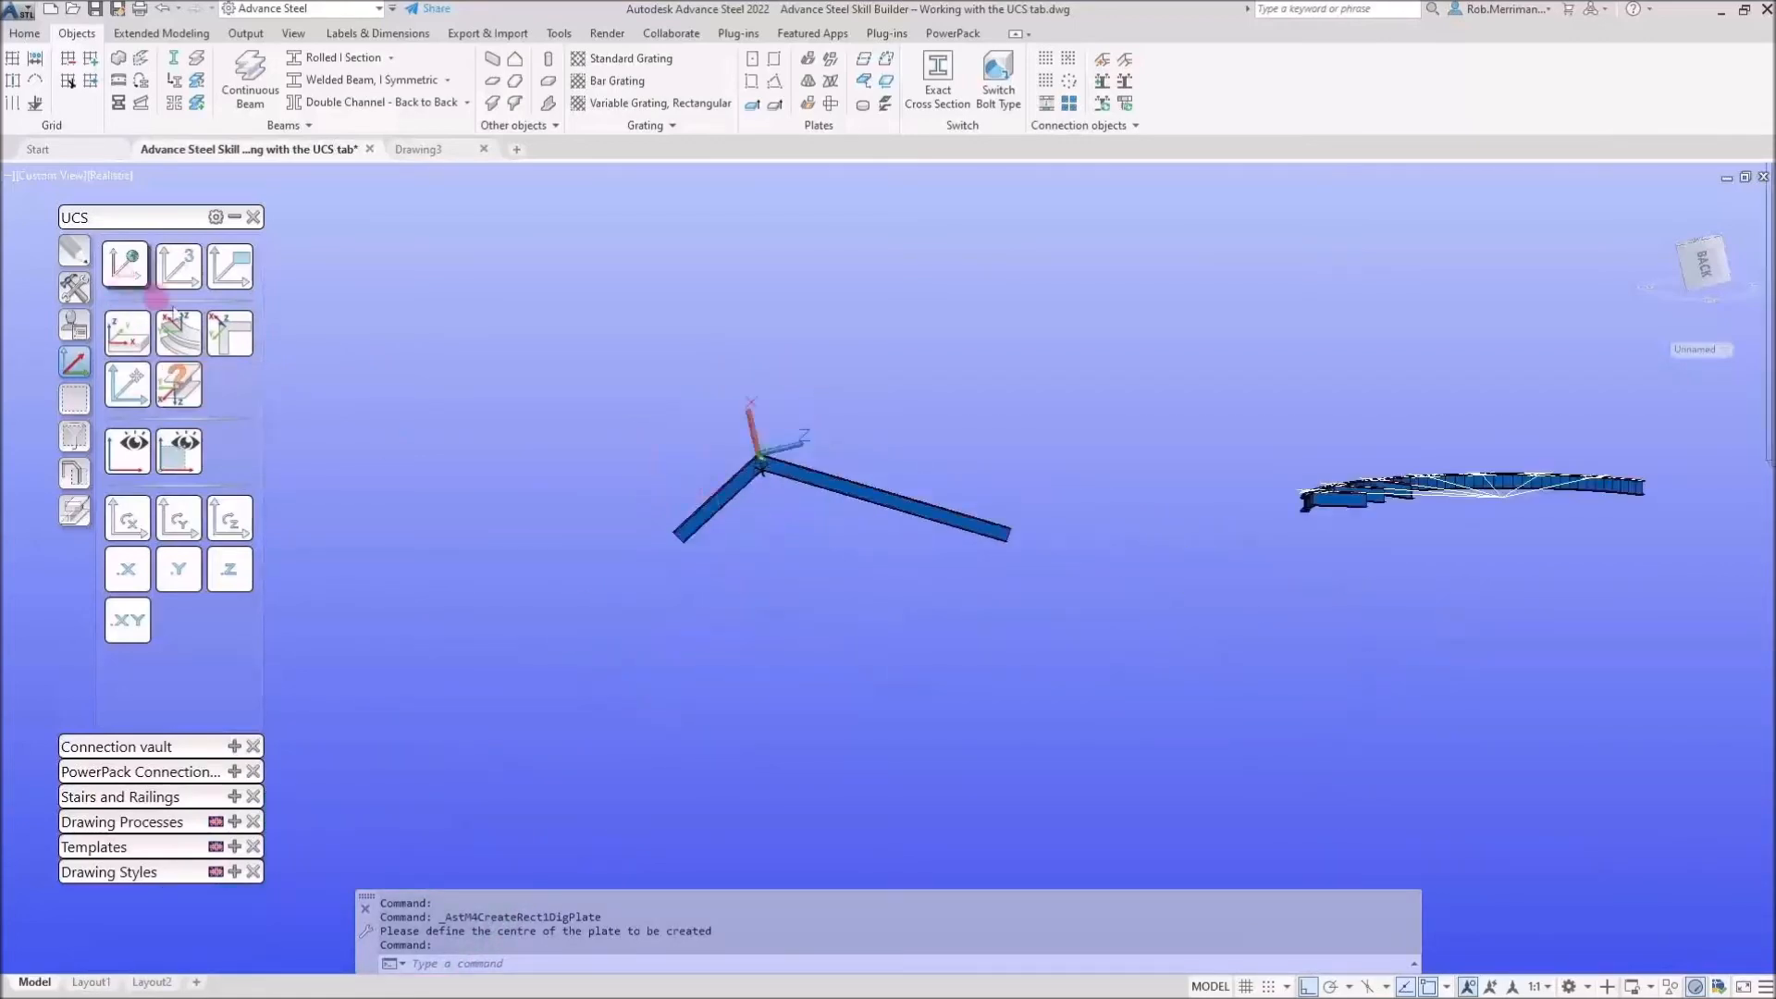
{"action": "left_click", "coordinate": [127, 265]}
{"action": "middle_click_drag", "start_coordinate": [1134, 624], "coordinate": [985, 662], "text": "shift"}
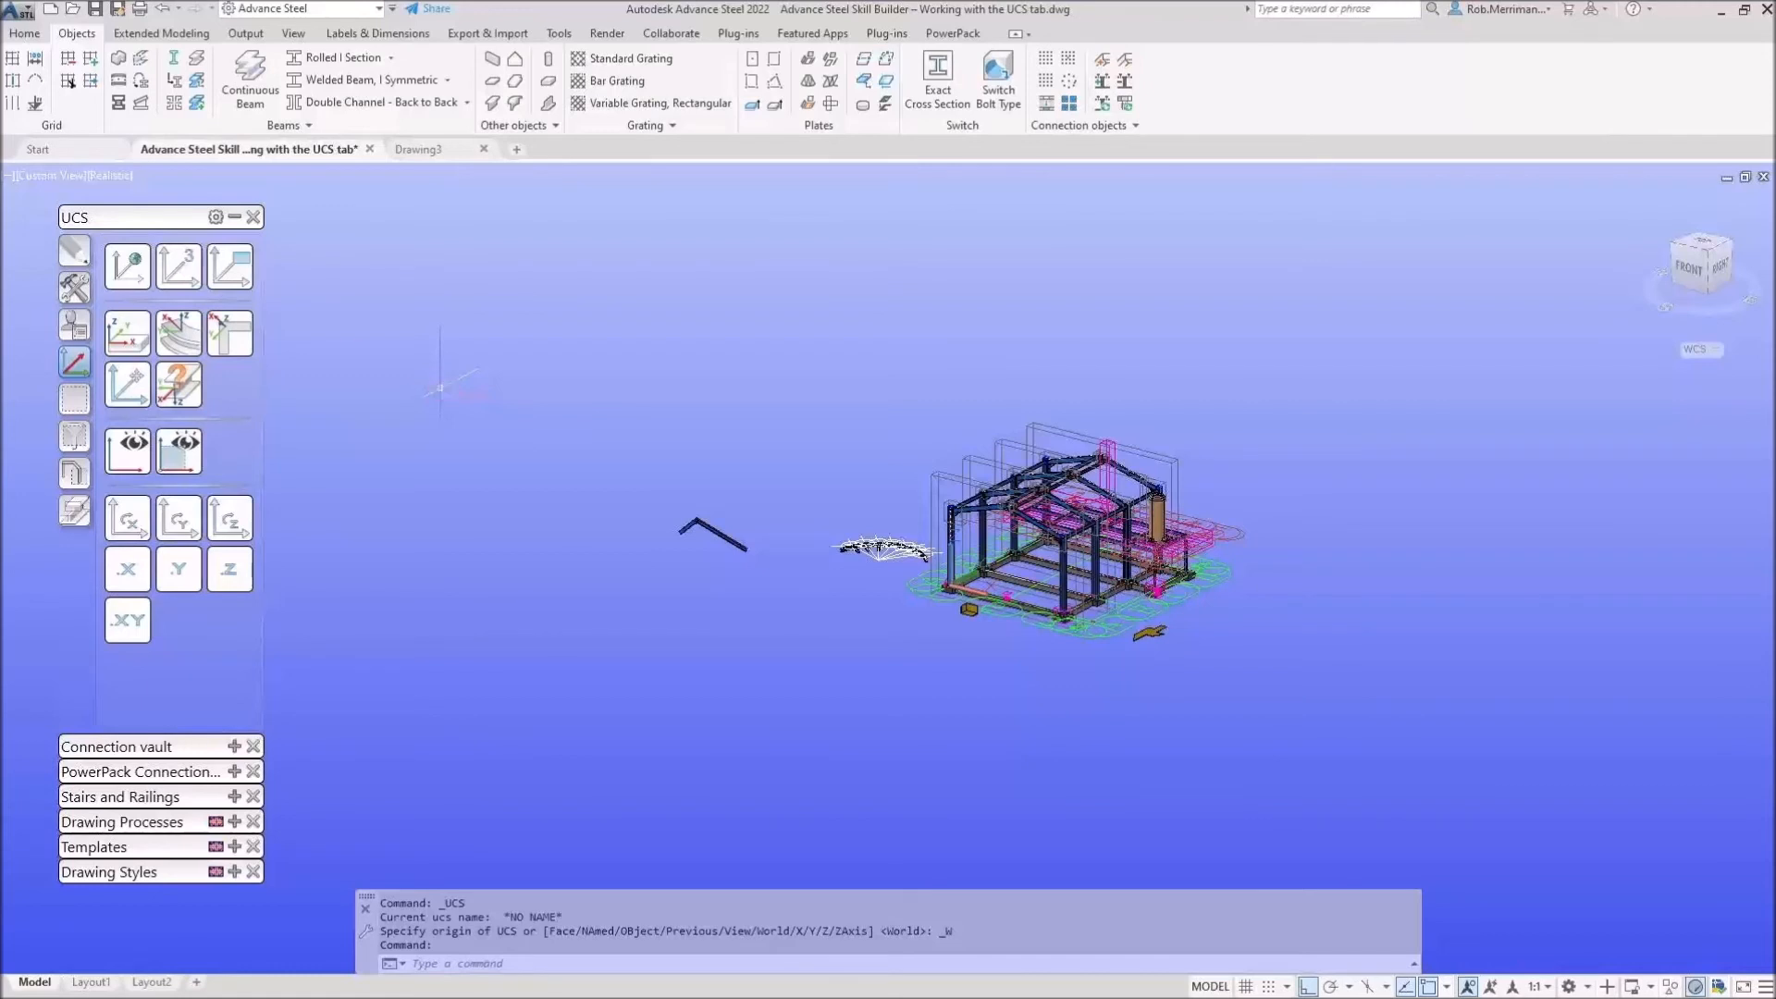
Create a 3000 mm vertical rolled I-section beam in the empty area in front of the curved beam
{"action": "left_click", "coordinate": [25, 33]}
{"action": "left_click", "coordinate": [310, 107]}
{"action": "left_click", "coordinate": [173, 398]}
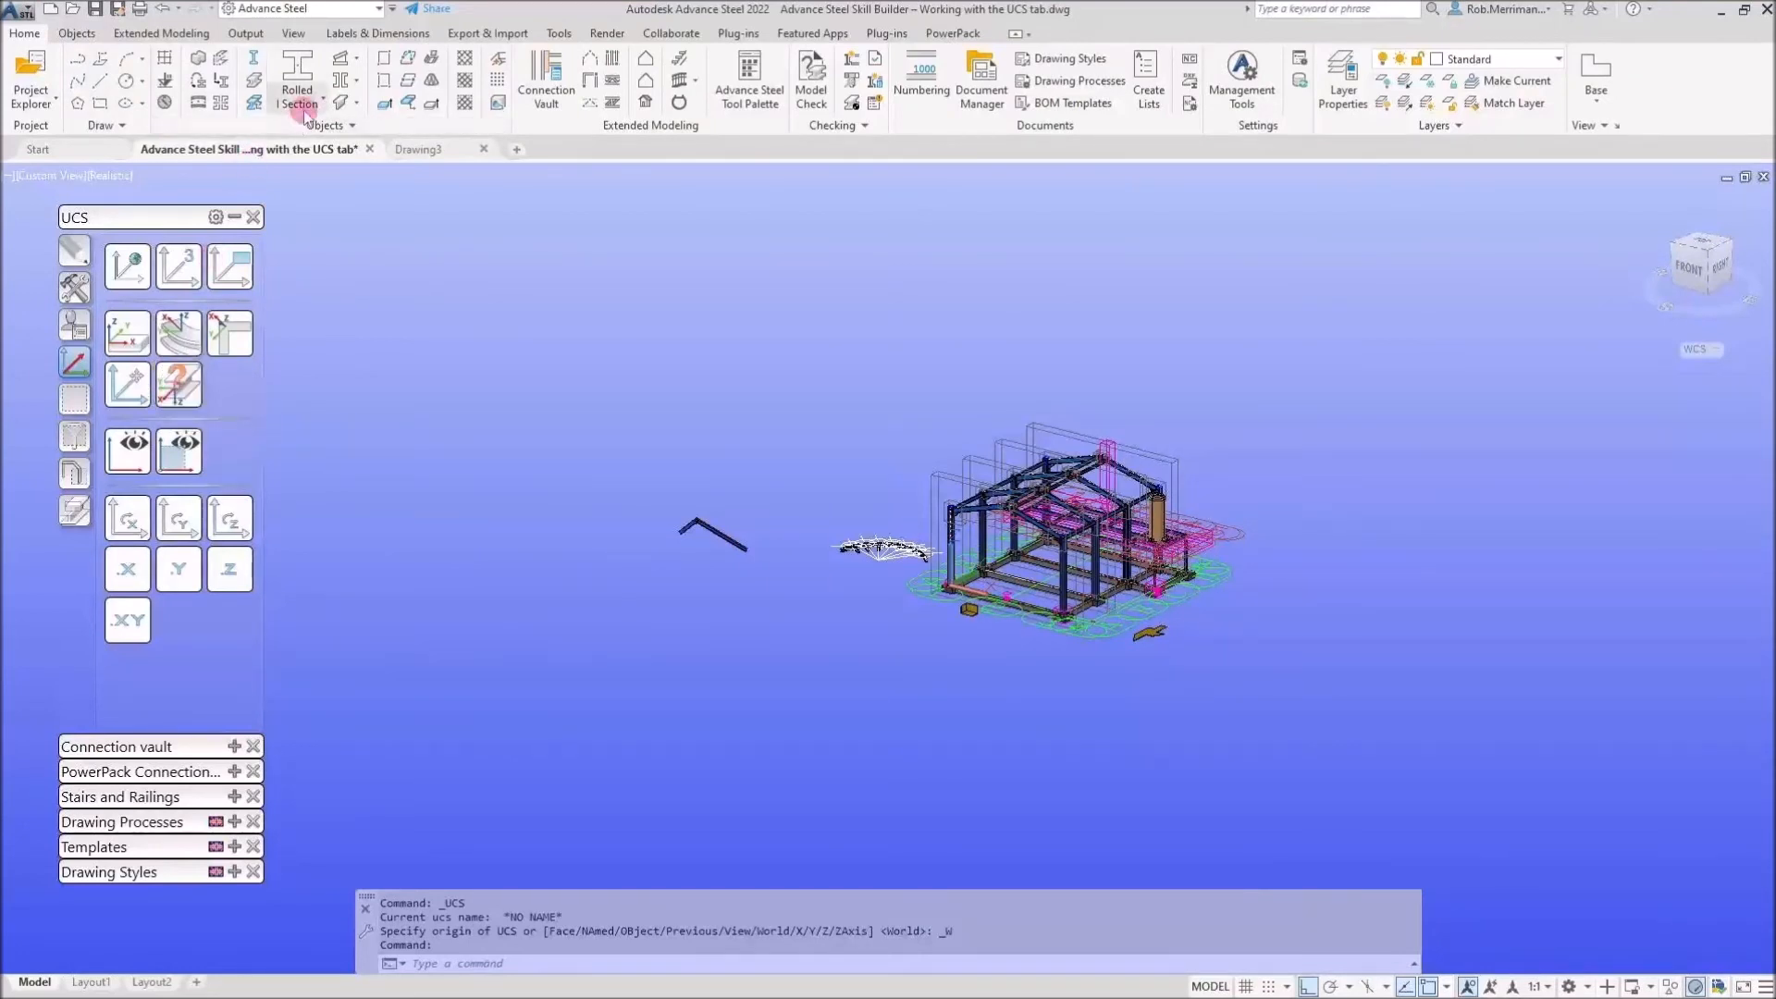
{"action": "left_click", "coordinate": [297, 69]}
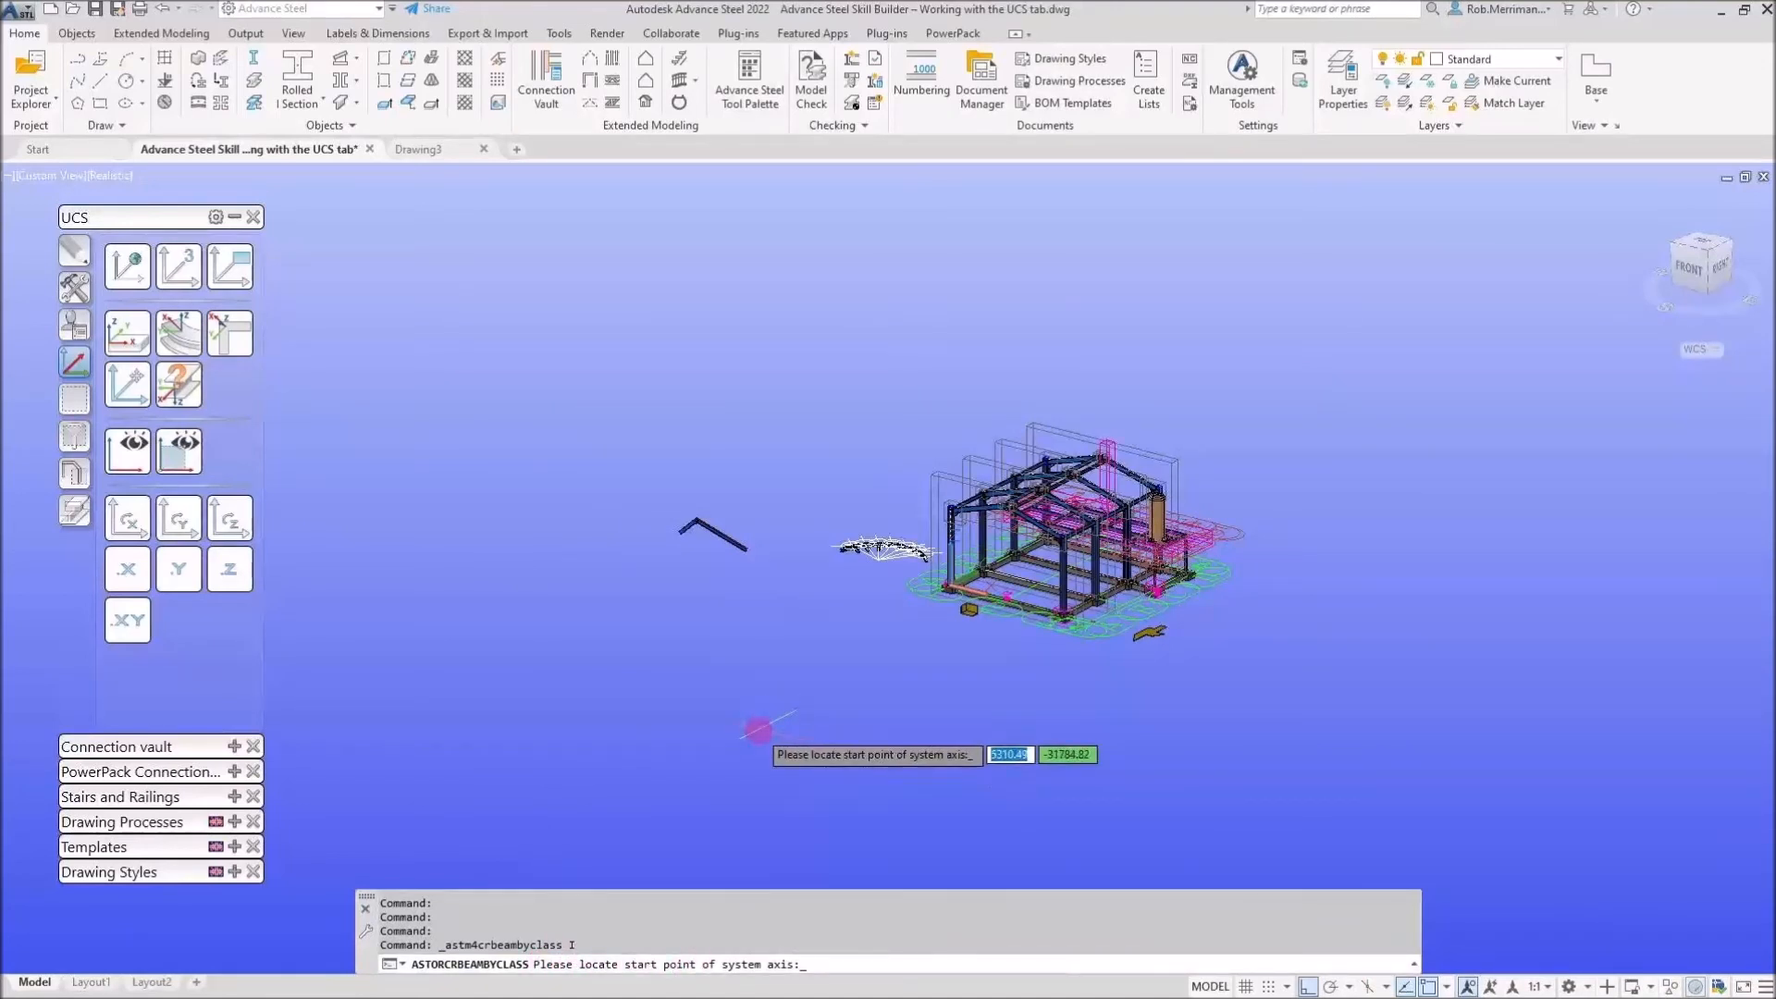
{"action": "scroll", "coordinate": [814, 675], "scroll_direction": "up", "scroll_amount": 6}
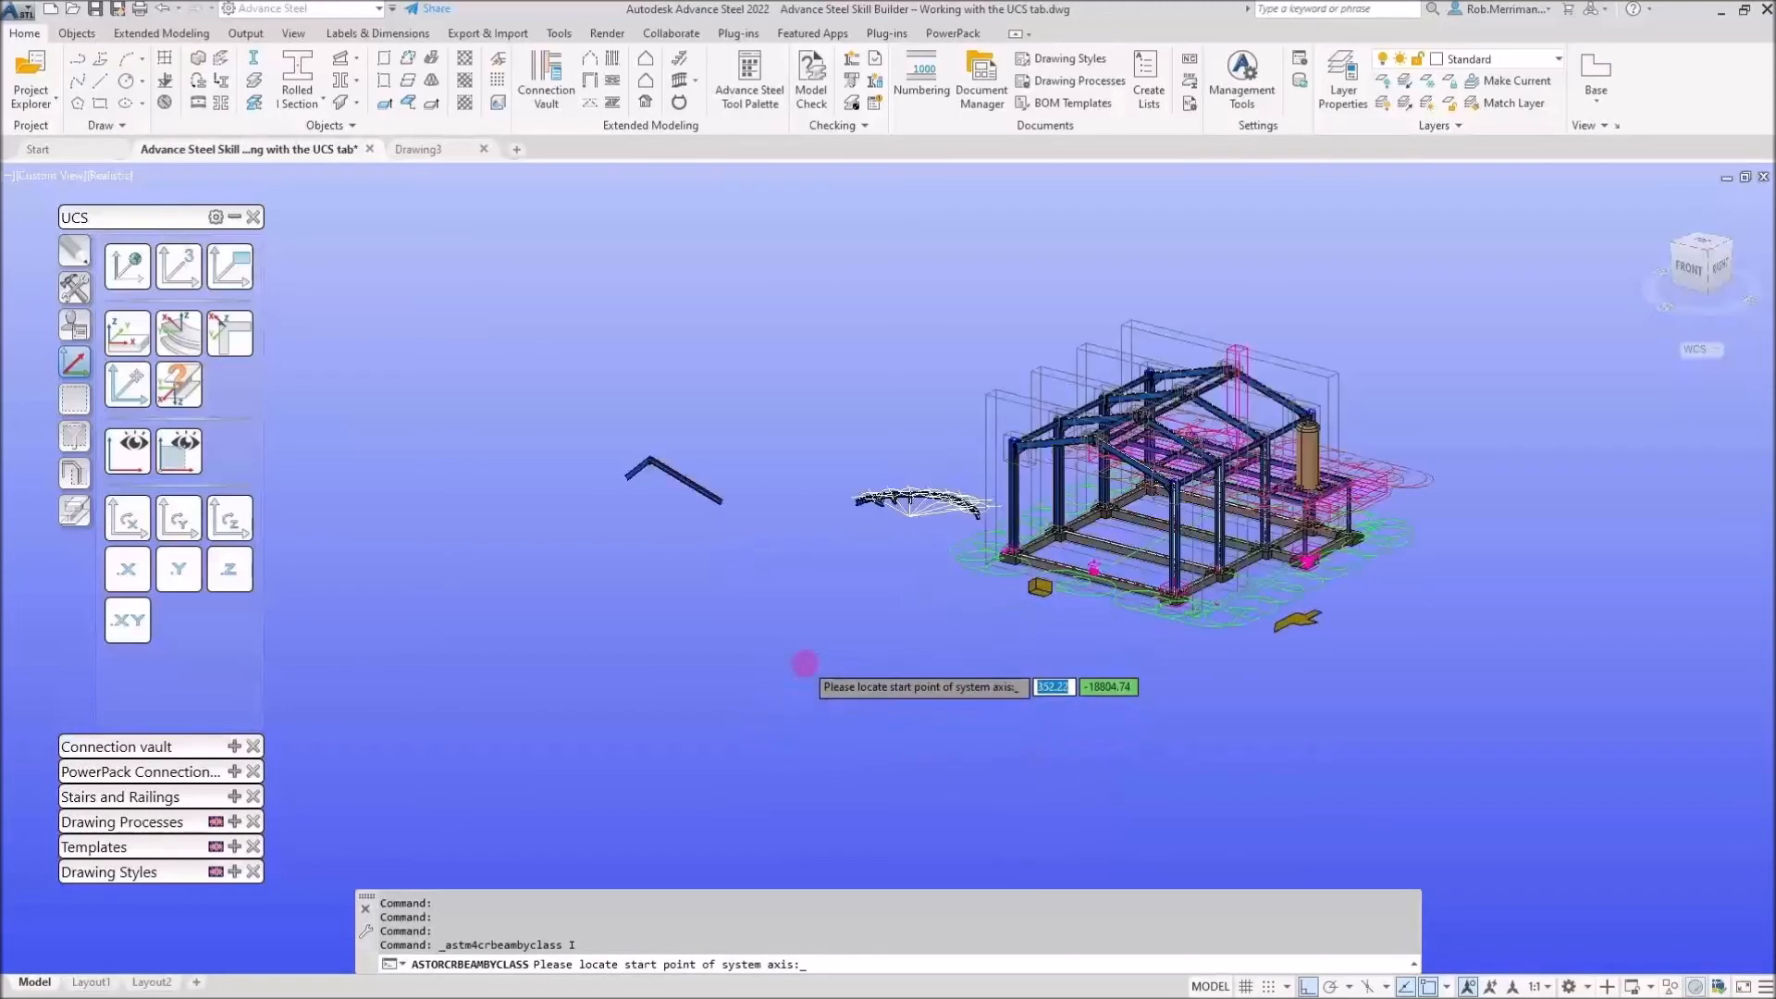
{"action": "left_click", "coordinate": [863, 540]}
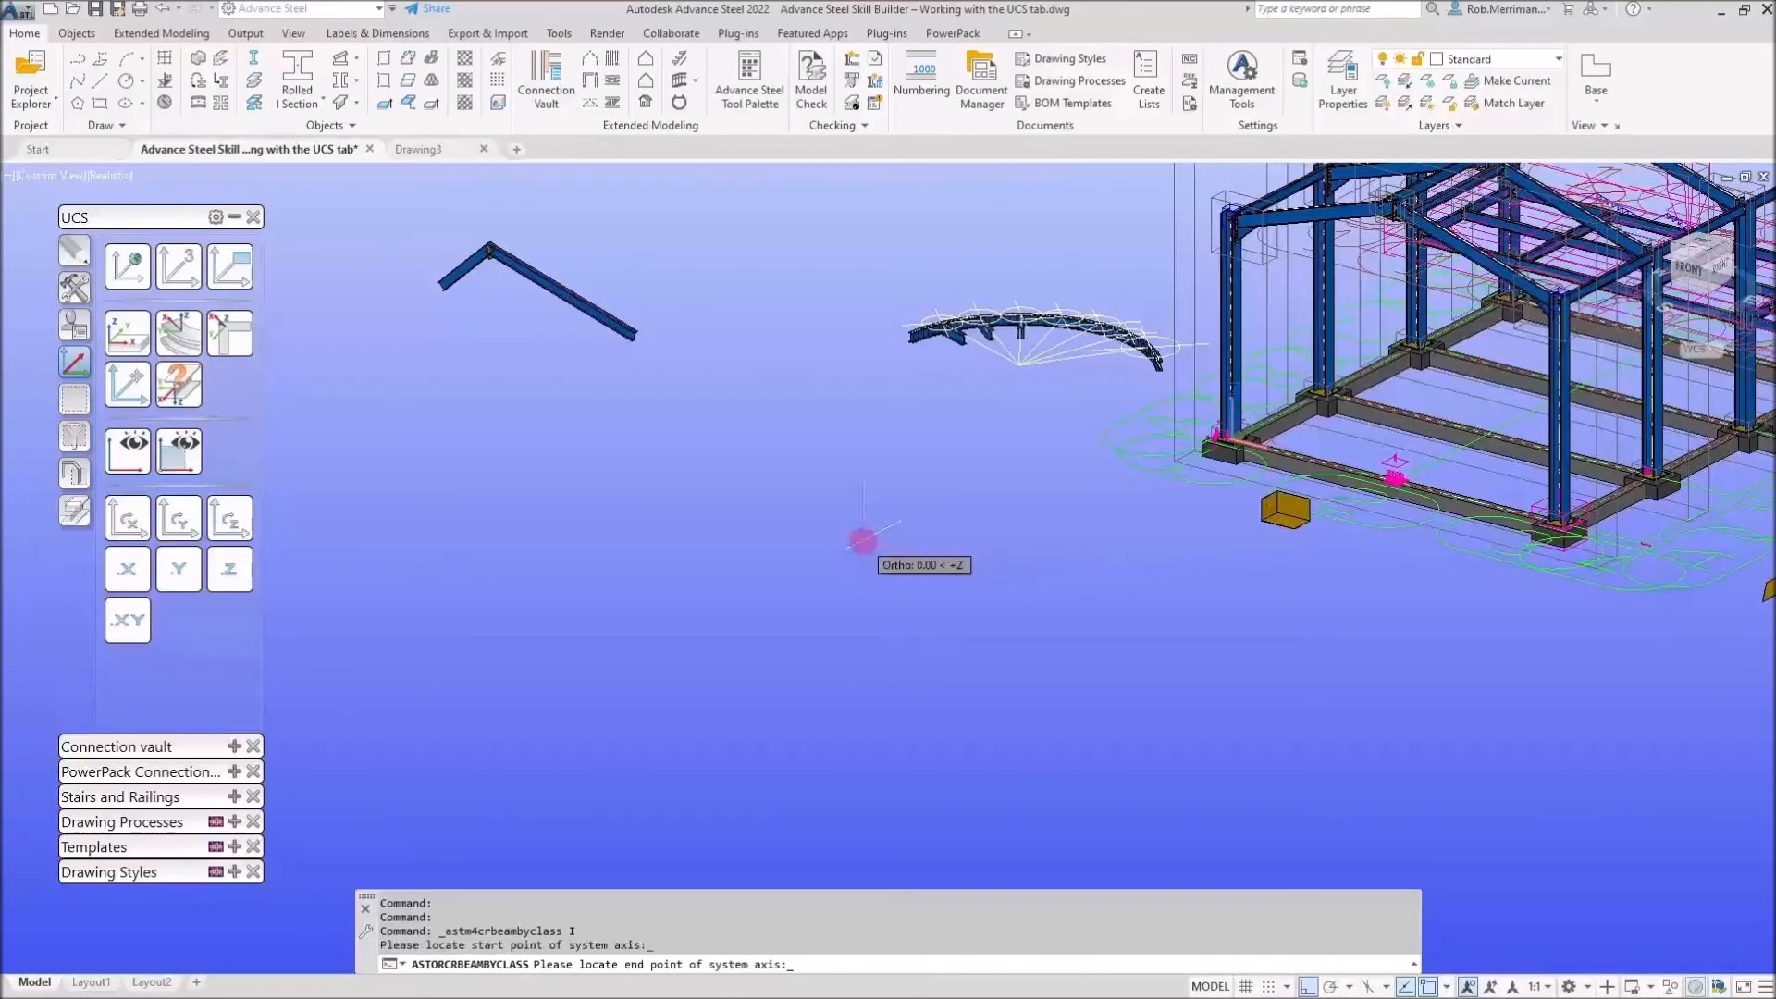
{"action": "type", "text": "3000"}
{"action": "key", "text": "Return"}
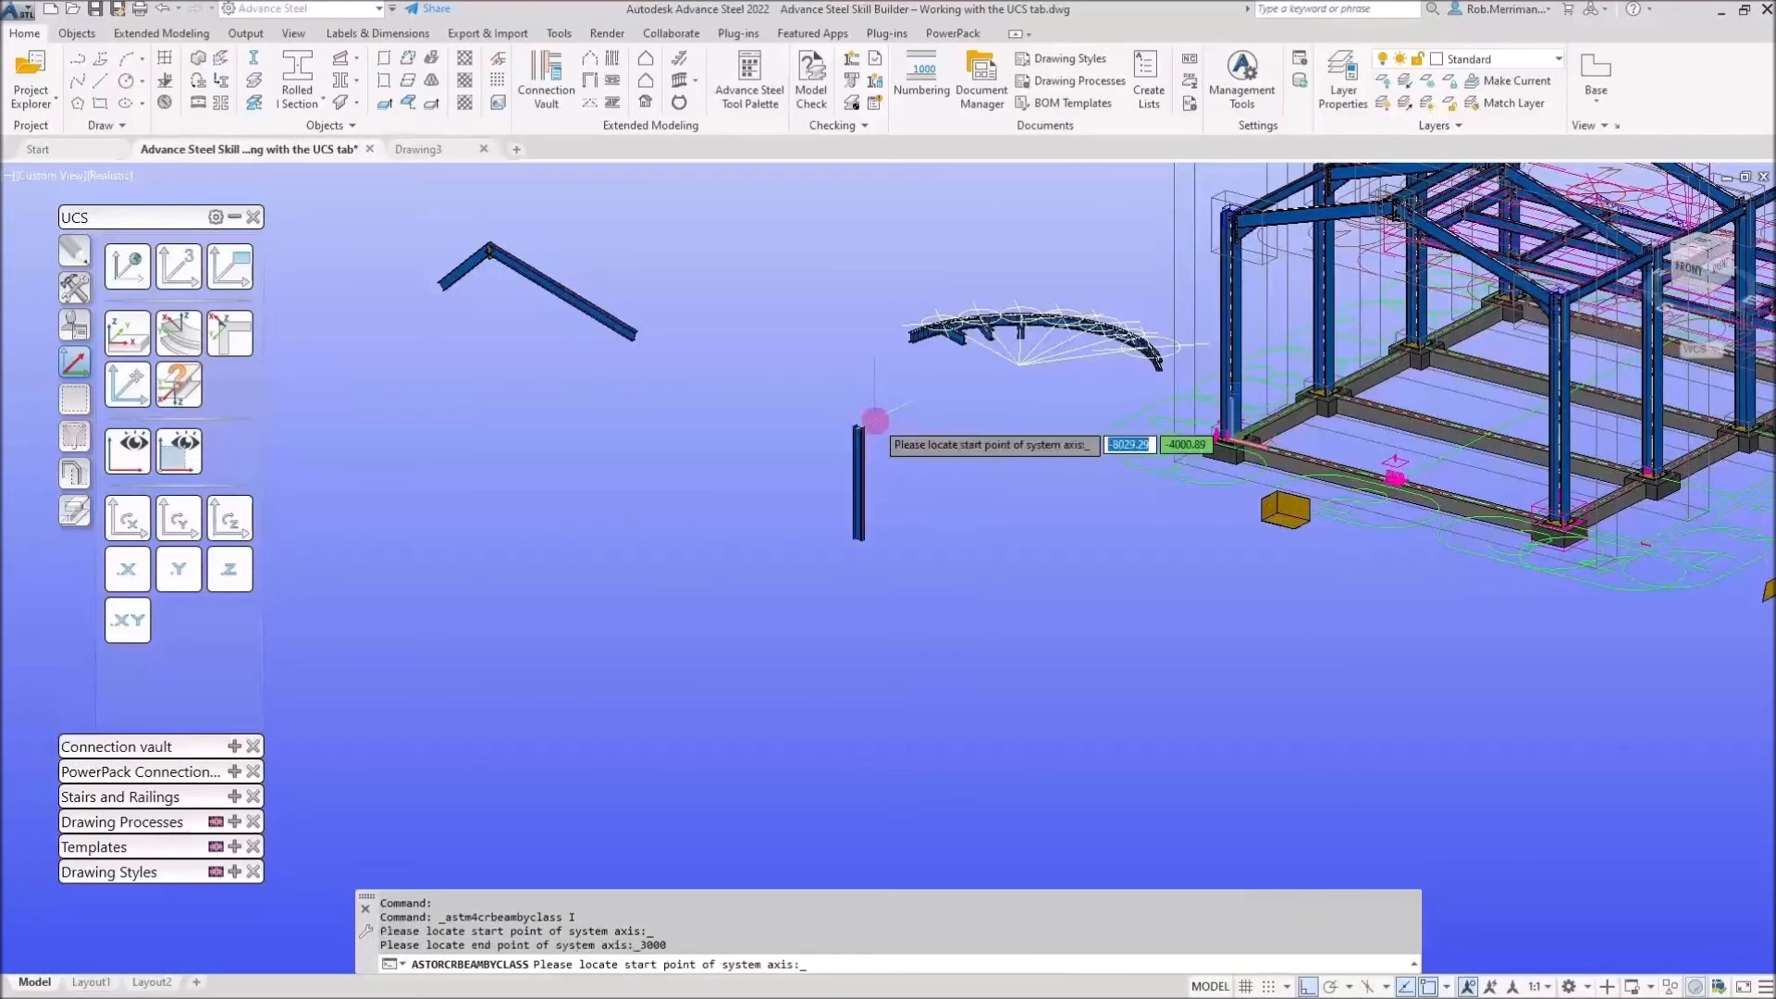
Add a second vertical I-section beam 3000 mm long, starting about 1990 mm along X from the first one's upper end and running downward
{"action": "scroll", "coordinate": [1002, 466], "scroll_direction": "up", "scroll_amount": 3}
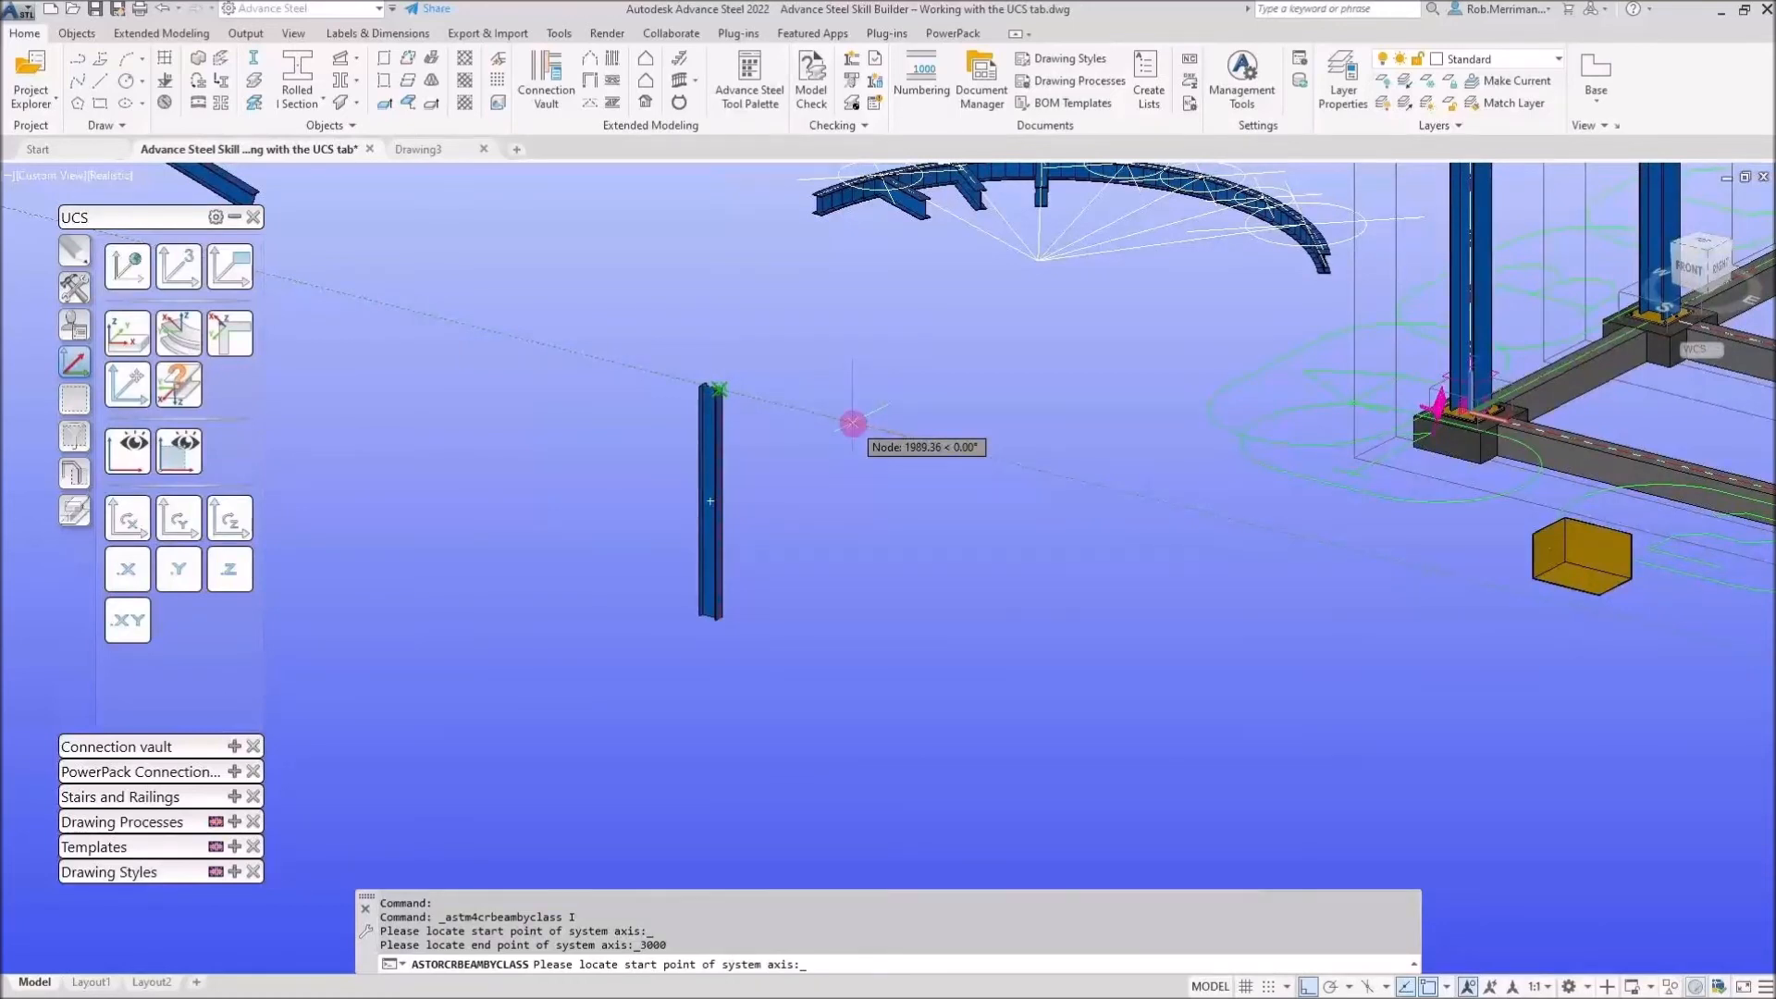
{"action": "left_click", "coordinate": [852, 423]}
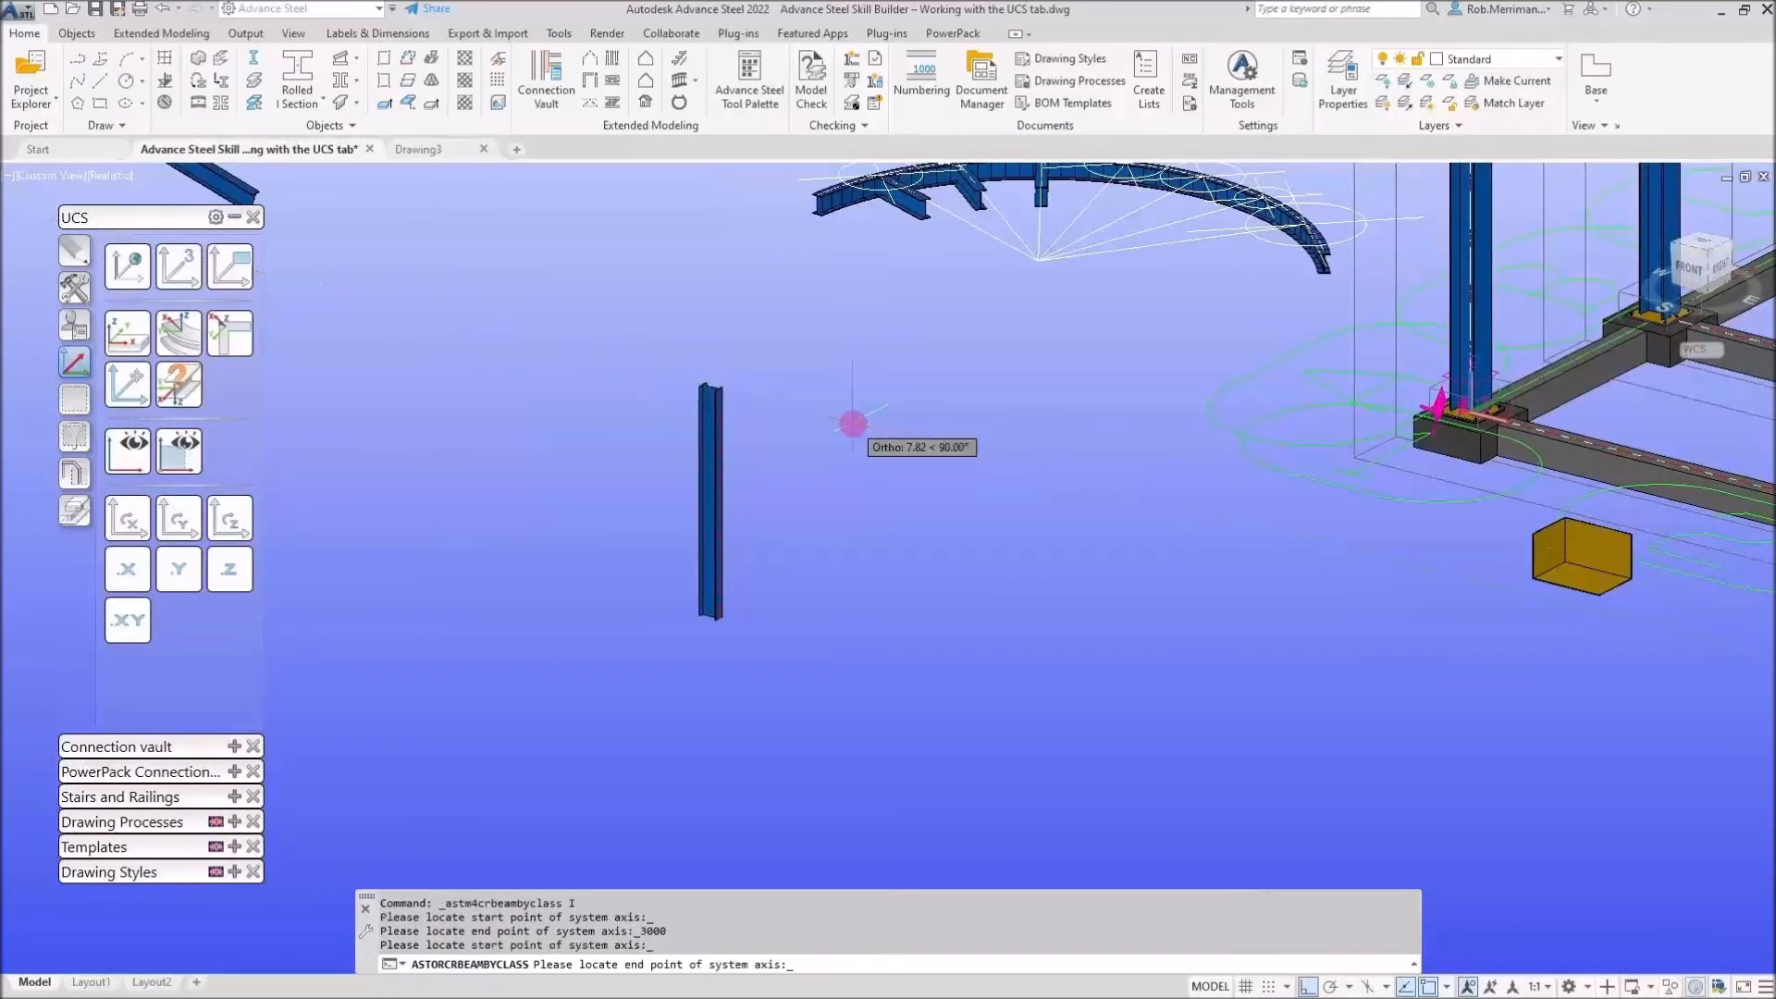
{"action": "type", "text": "3000"}
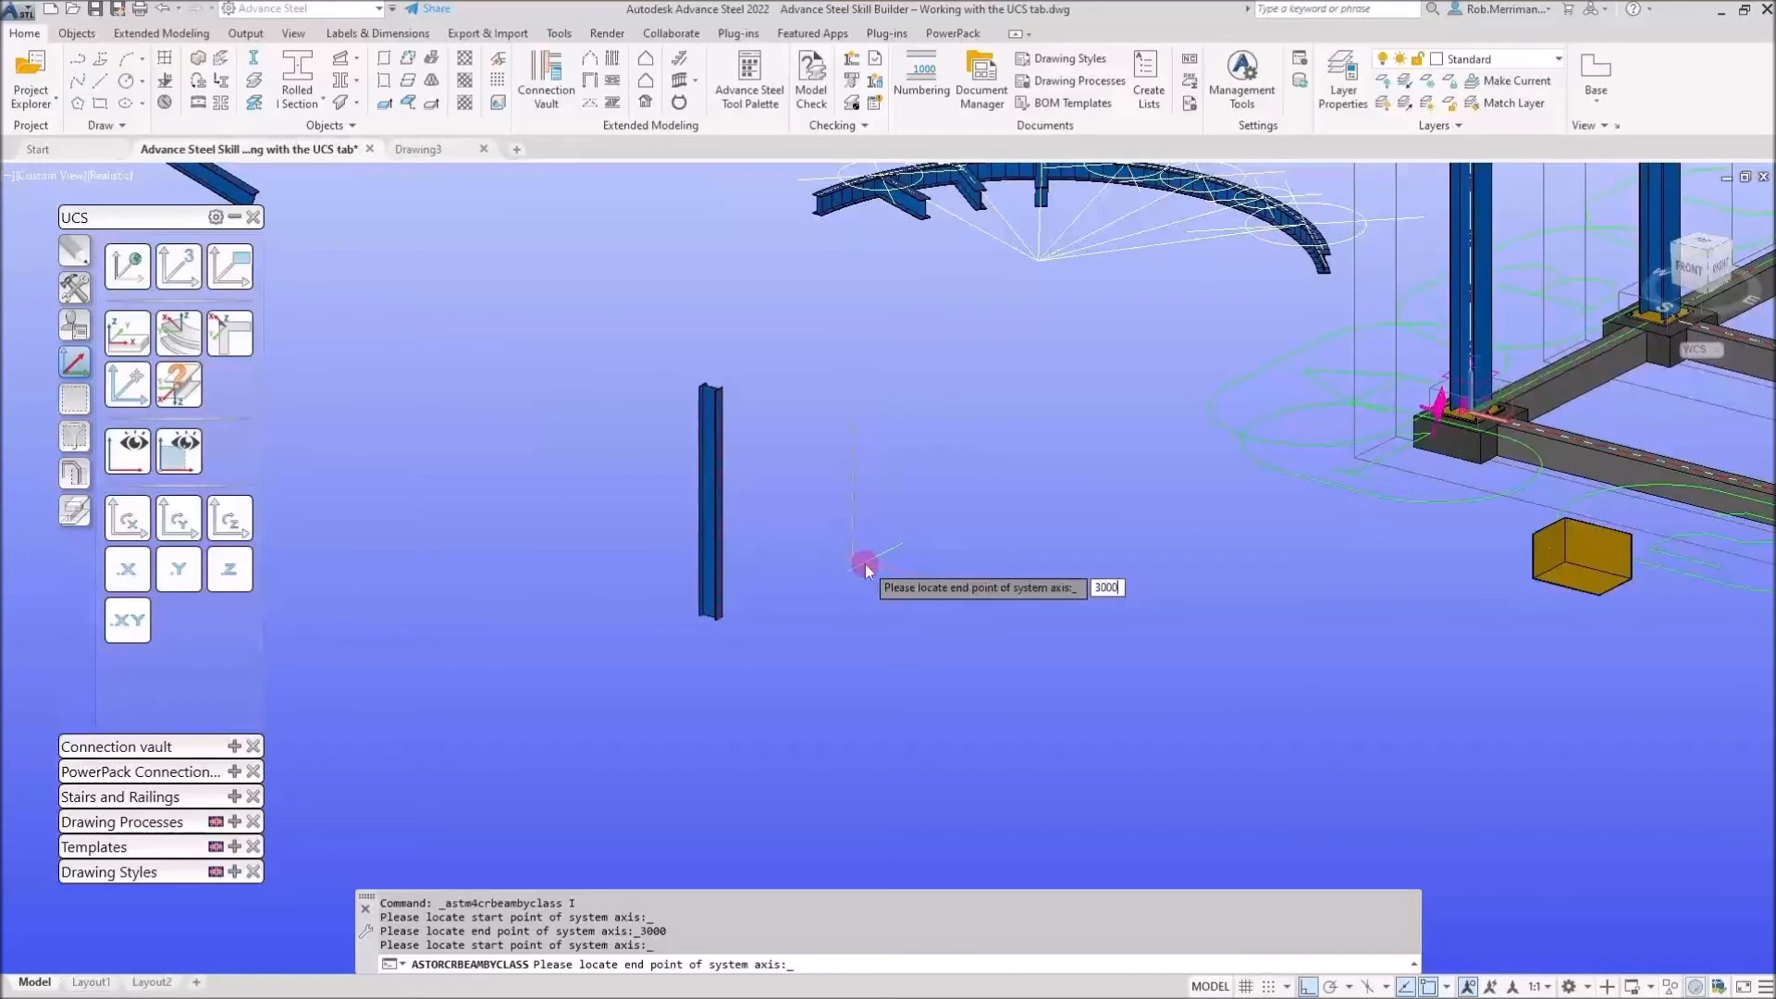
{"action": "key", "text": "Return"}
{"action": "key", "text": "Return"}
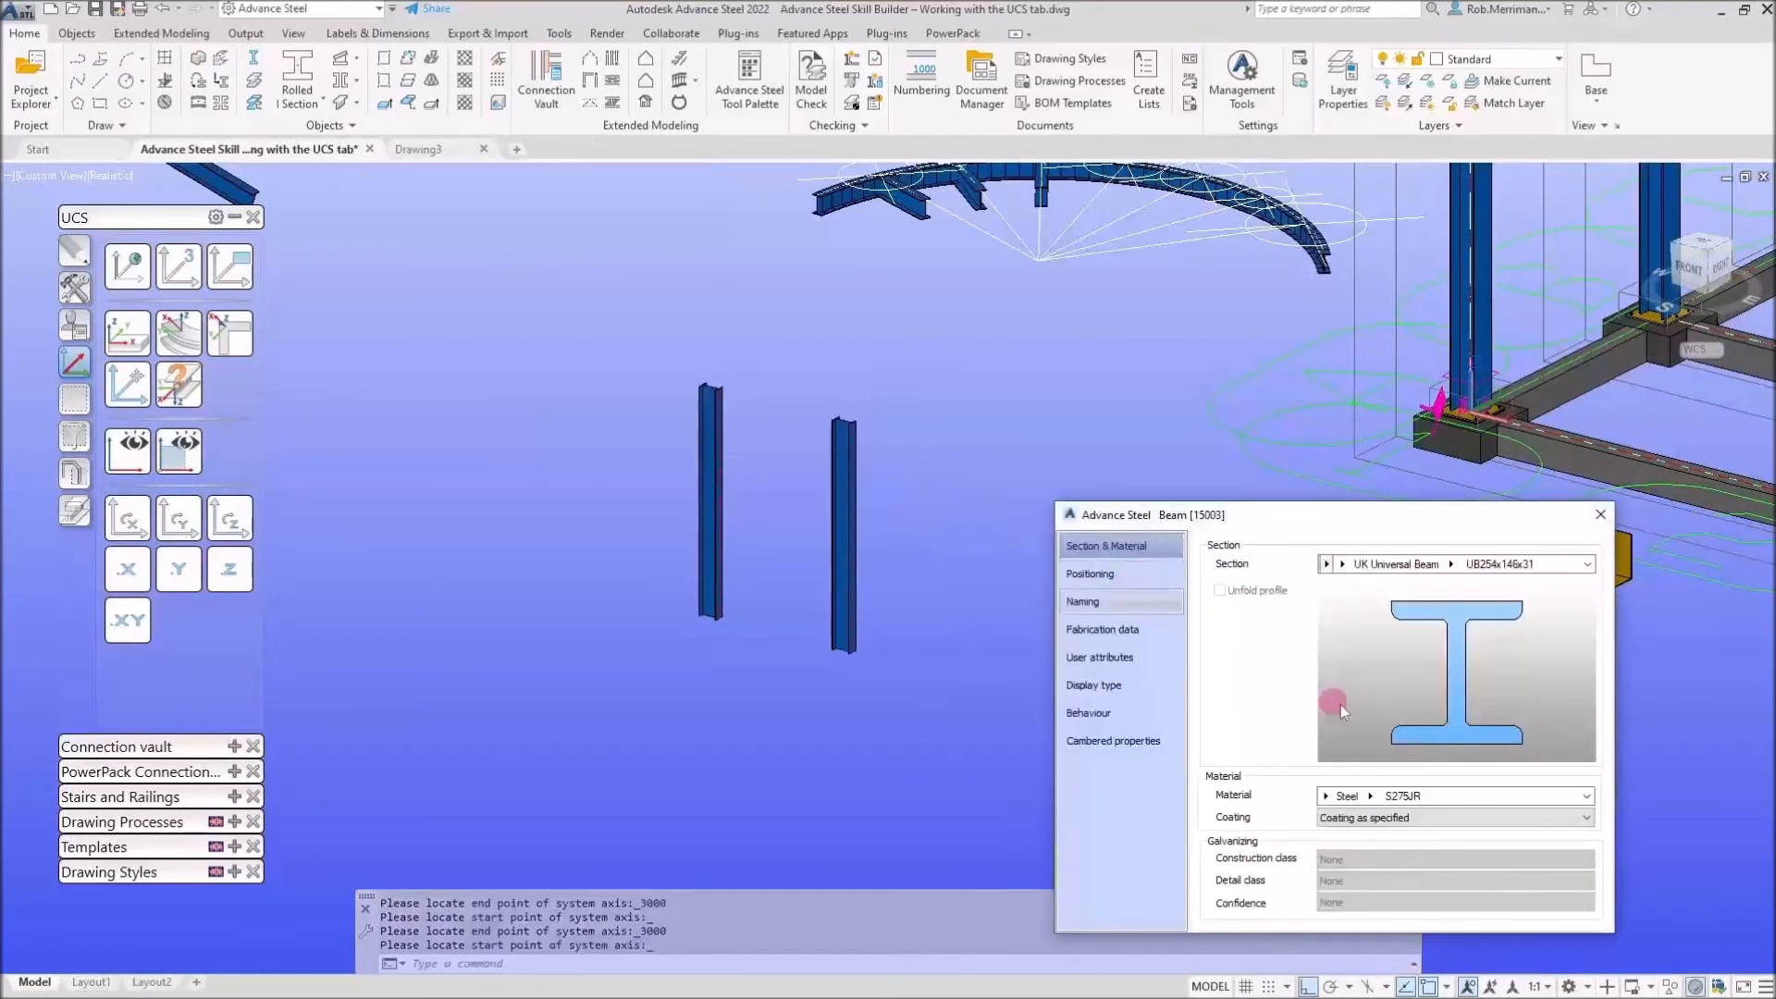
Set the model role of the second vertical beam to Column and close its properties
{"action": "left_click", "coordinate": [1418, 786]}
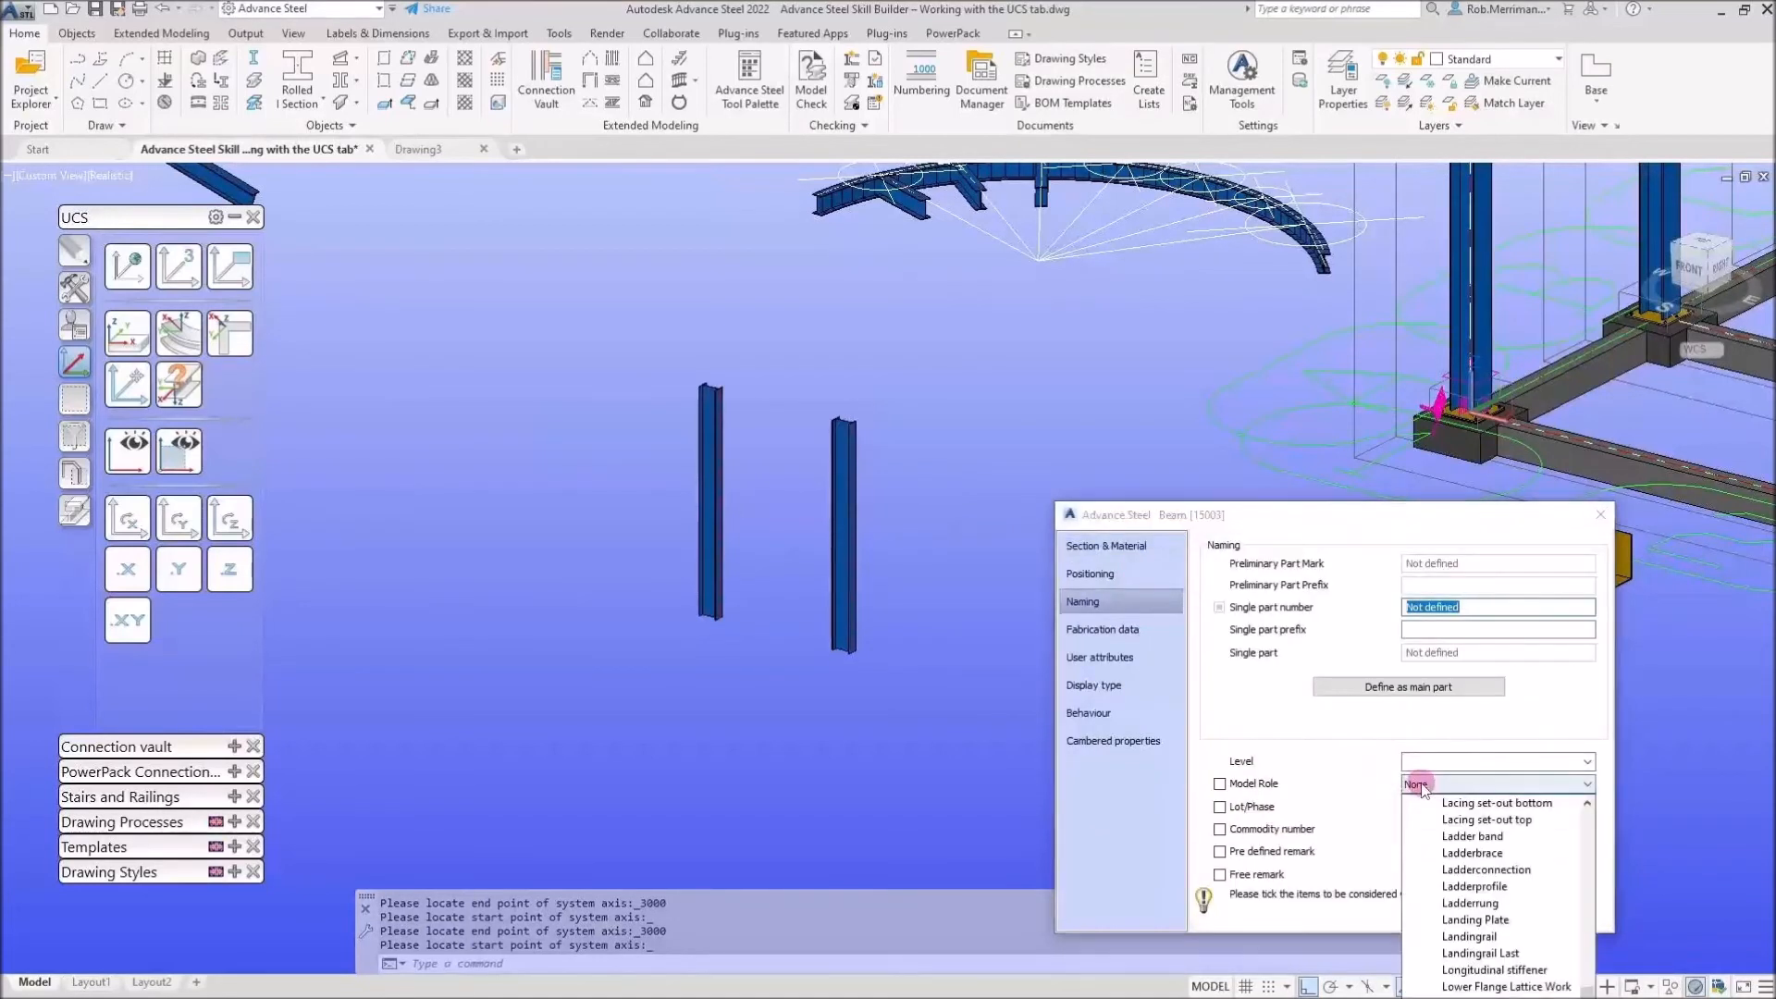
{"action": "key", "text": "c"}
{"action": "key", "text": "c"}
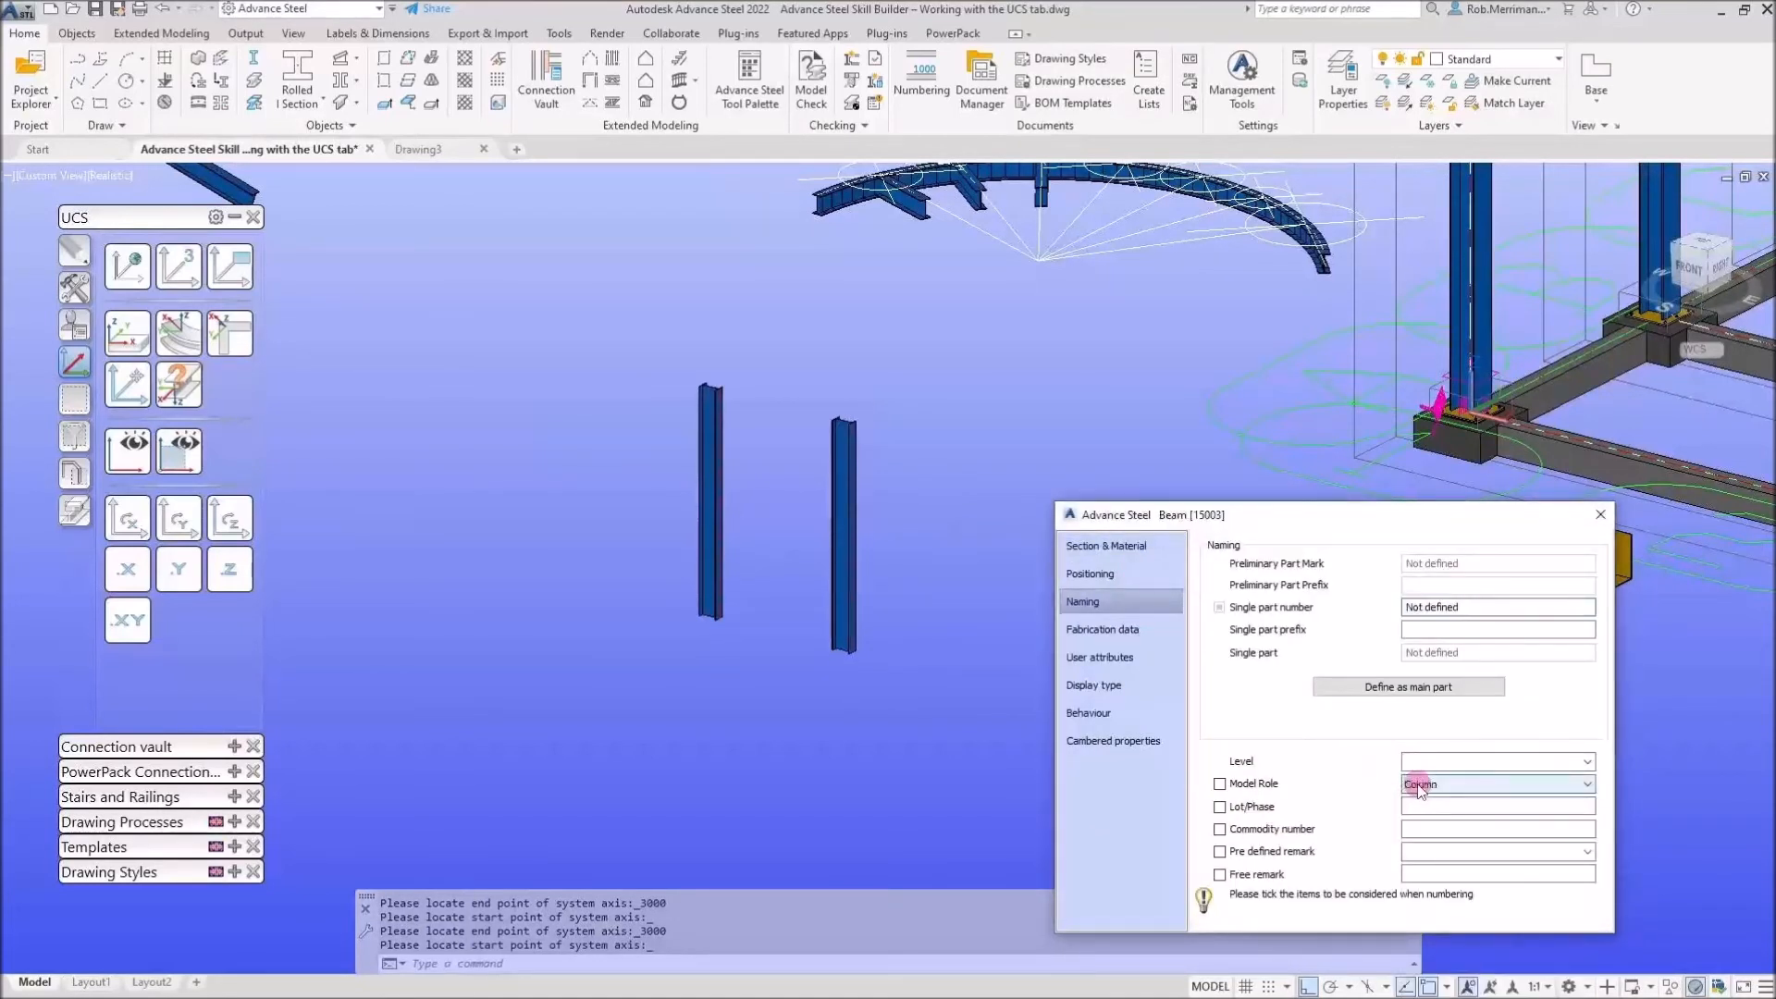
{"action": "key", "text": "Escape"}
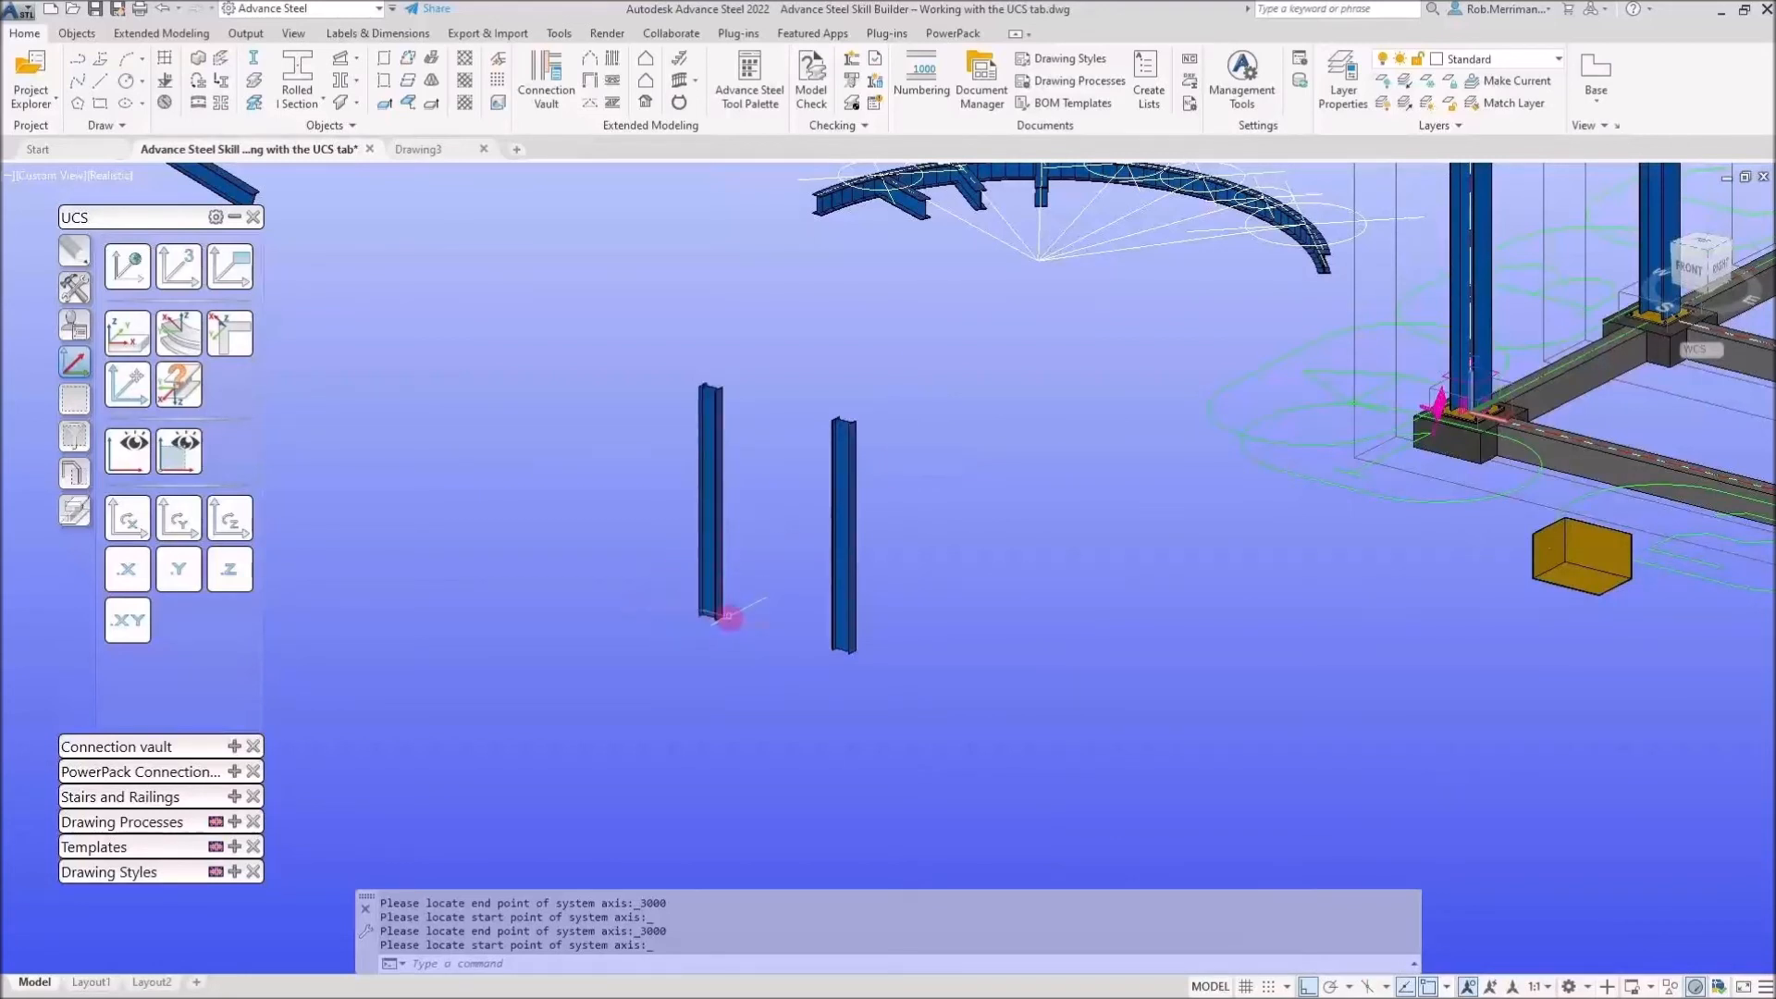
Switch the visual style to 2D Wireframe and display the local coordinate system at the lower end of the first vertical beam
{"action": "left_click", "coordinate": [114, 177]}
{"action": "left_click", "coordinate": [160, 224]}
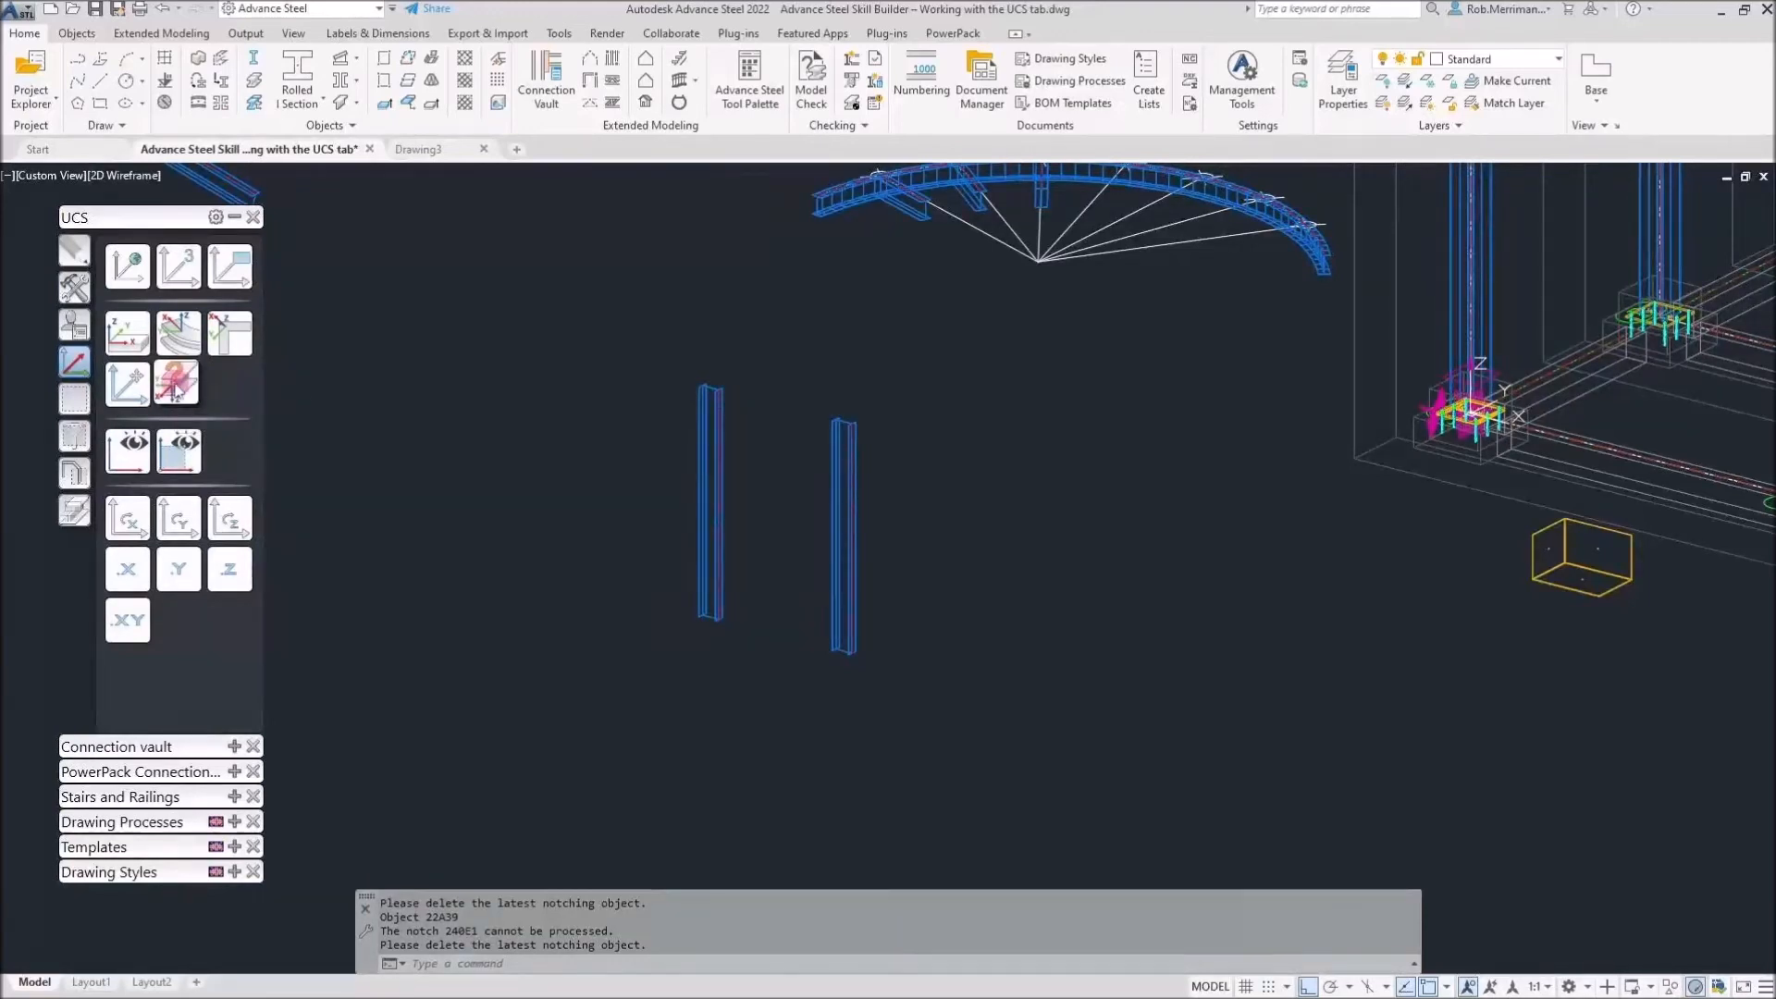
{"action": "left_click", "coordinate": [174, 383]}
{"action": "left_click", "coordinate": [716, 608]}
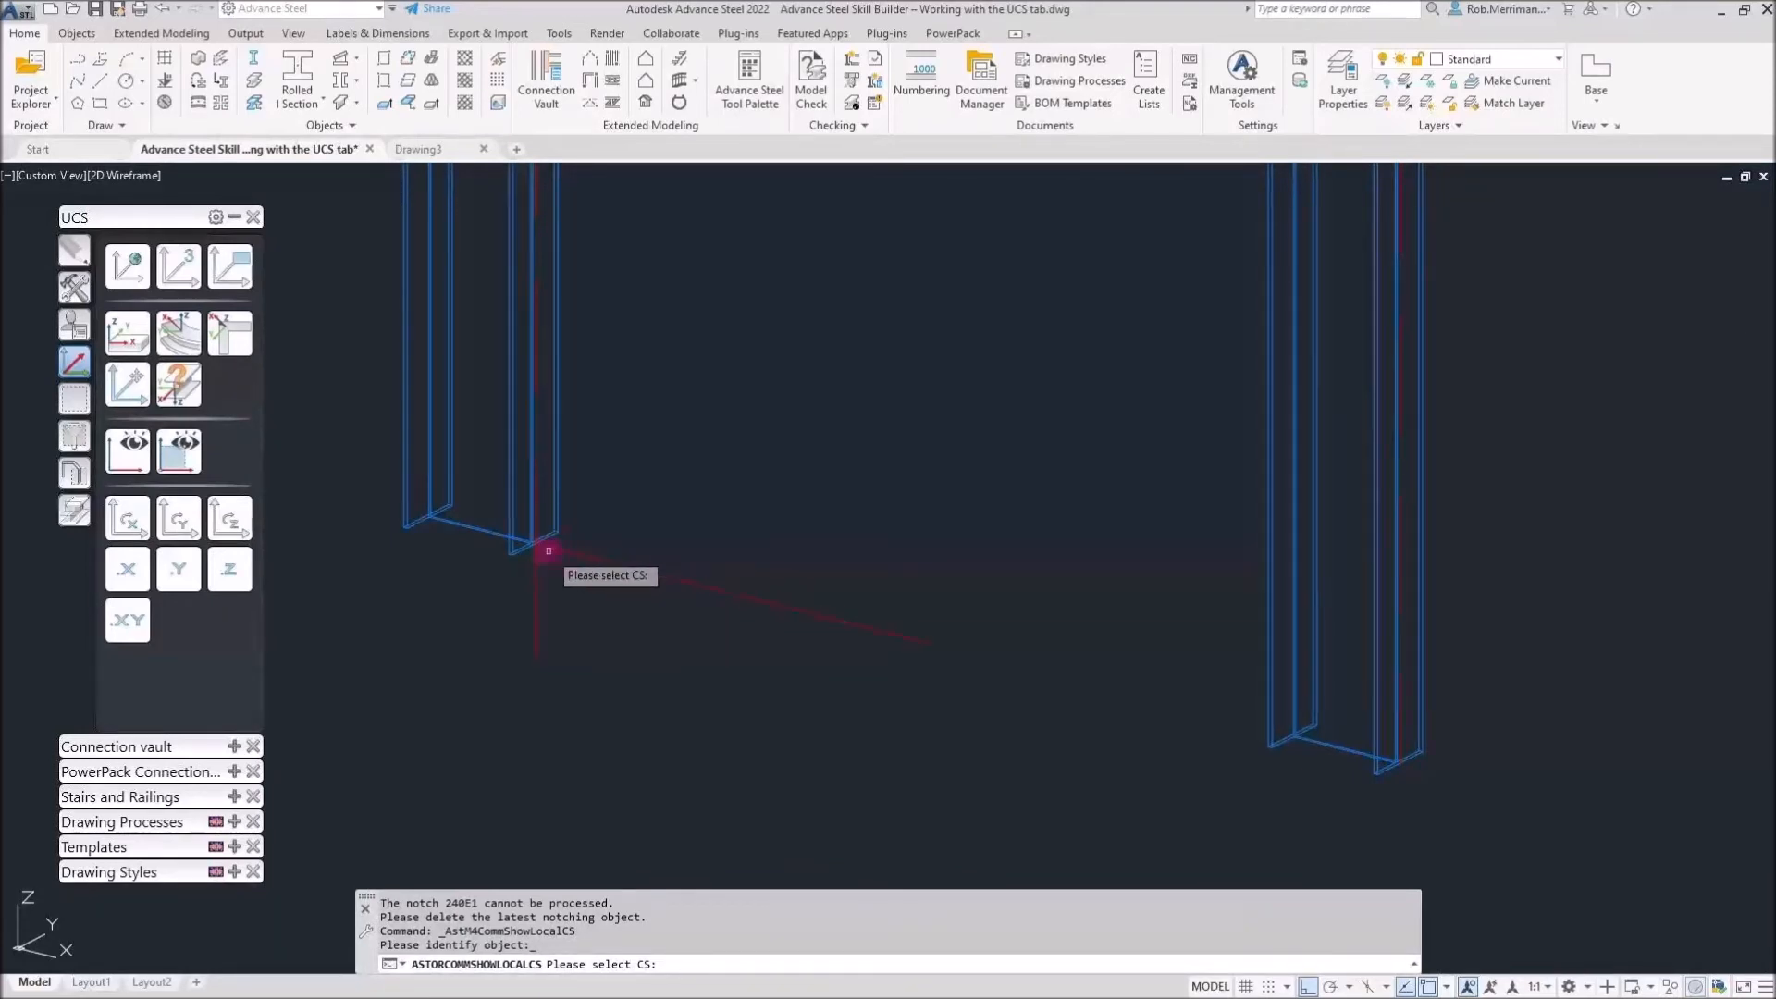
{"action": "scroll", "coordinate": [624, 717], "scroll_direction": "down", "scroll_amount": 8}
{"action": "key", "text": "Escape"}
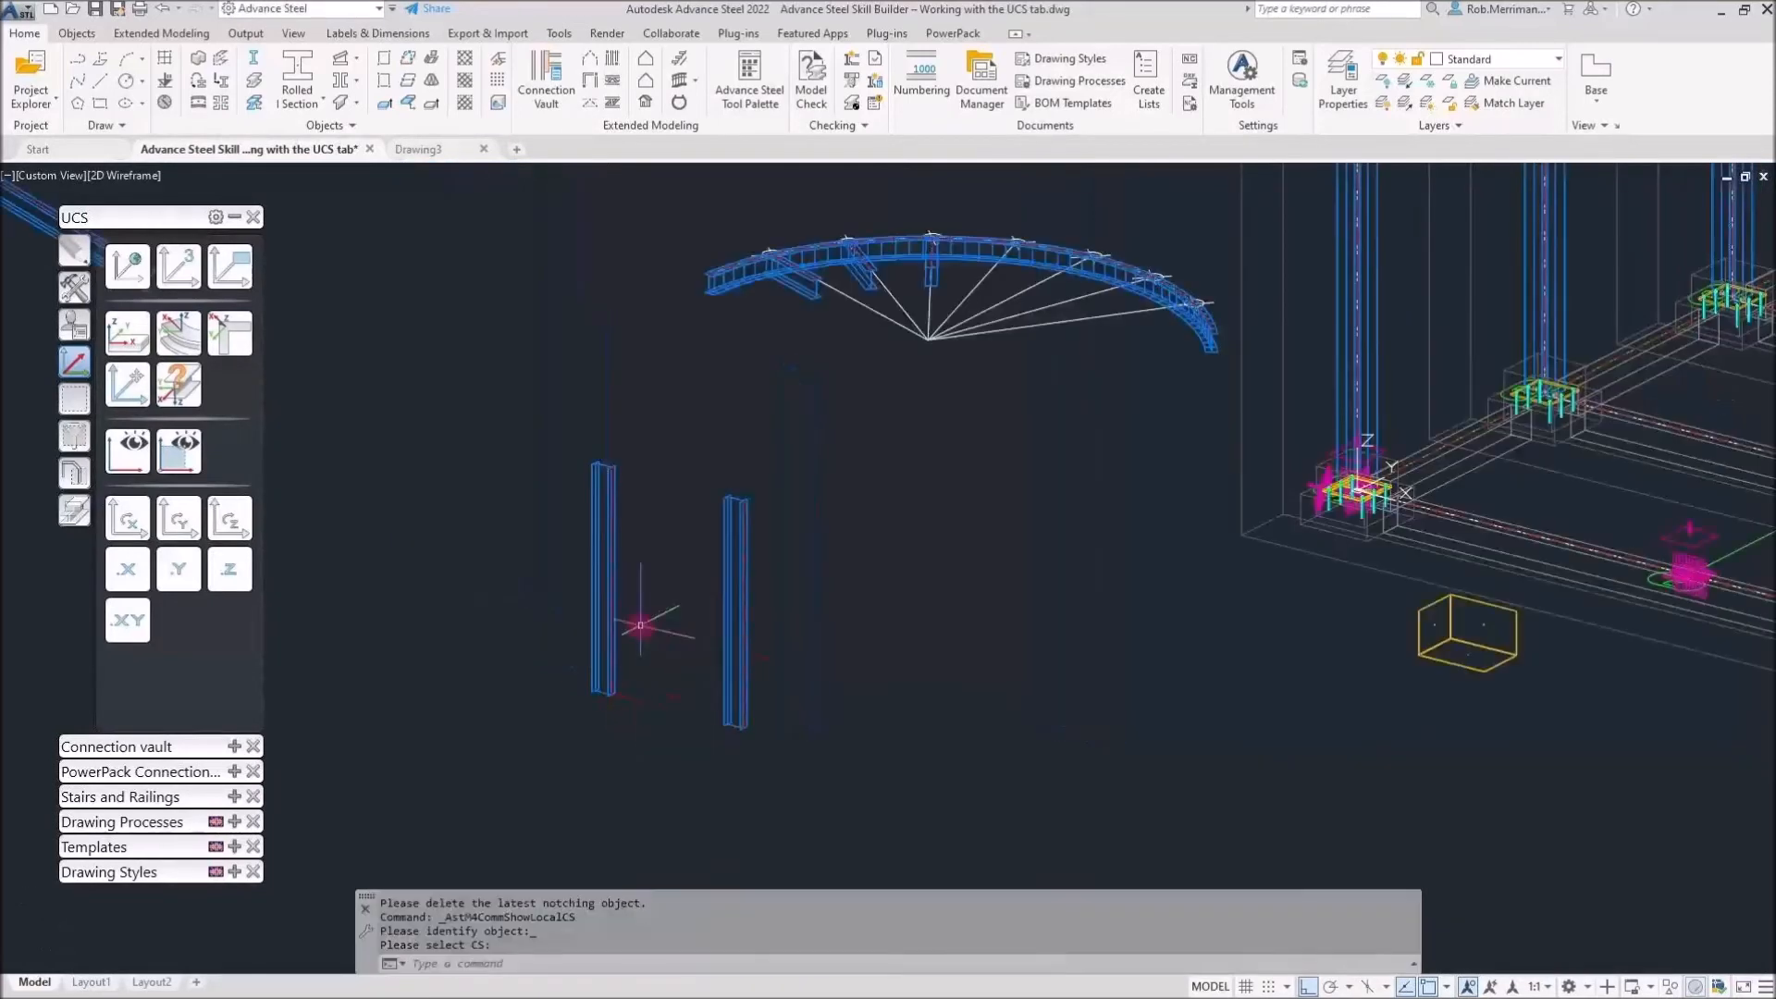
Display and examine the local coordinate system at the upper end of the second vertical beam
{"action": "left_click", "coordinate": [179, 384]}
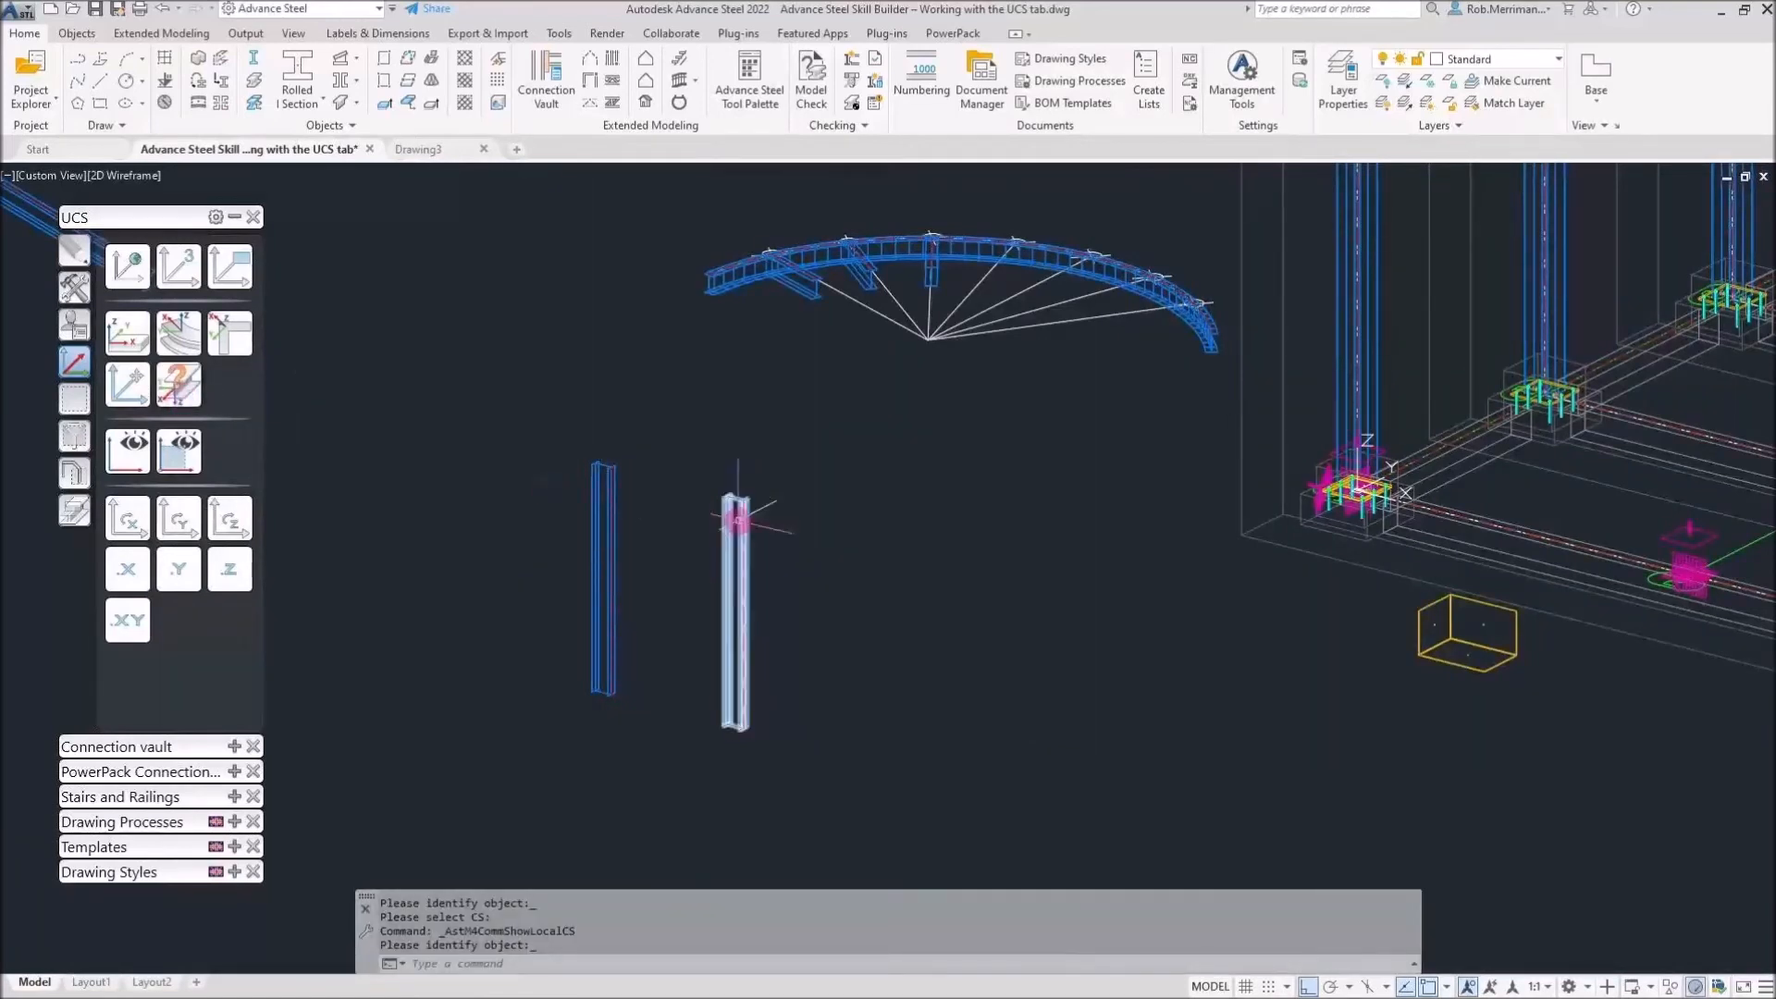
{"action": "left_click", "coordinate": [175, 384]}
{"action": "left_click", "coordinate": [740, 512]}
{"action": "scroll", "coordinate": [780, 496], "scroll_direction": "up", "scroll_amount": 4}
{"action": "scroll", "coordinate": [780, 497], "scroll_direction": "up", "scroll_amount": 2}
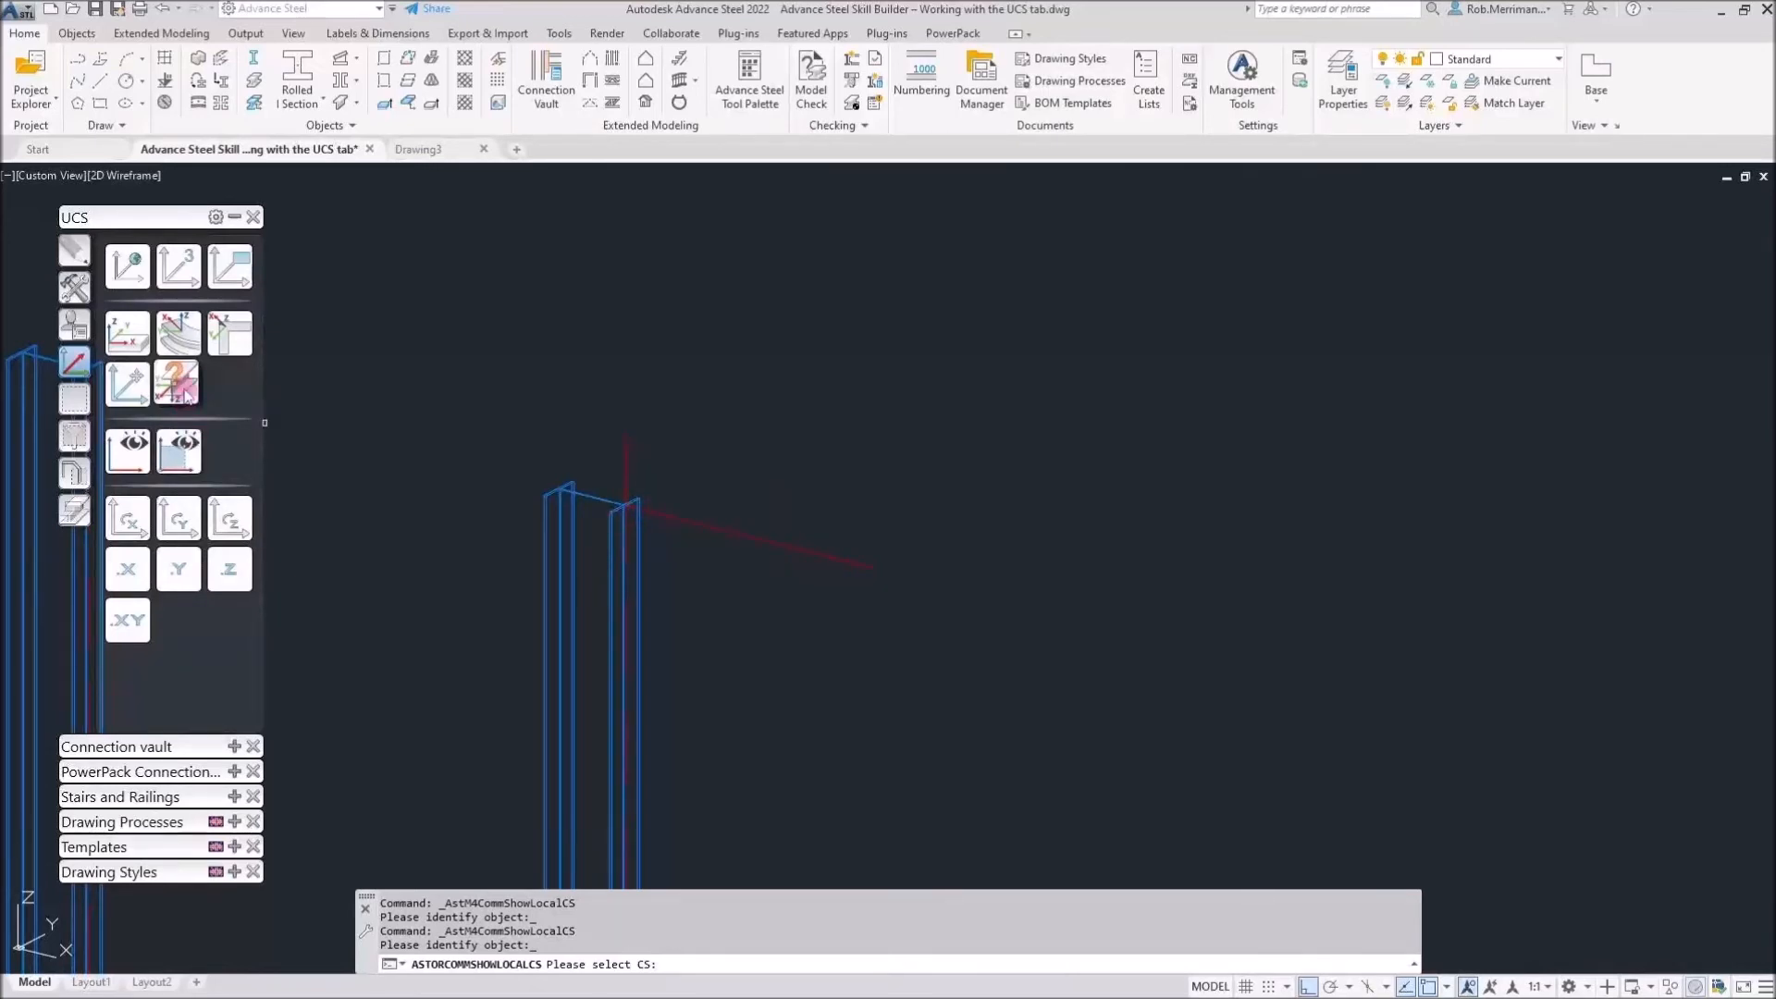
{"action": "scroll", "coordinate": [576, 514], "scroll_direction": "down", "scroll_amount": 5}
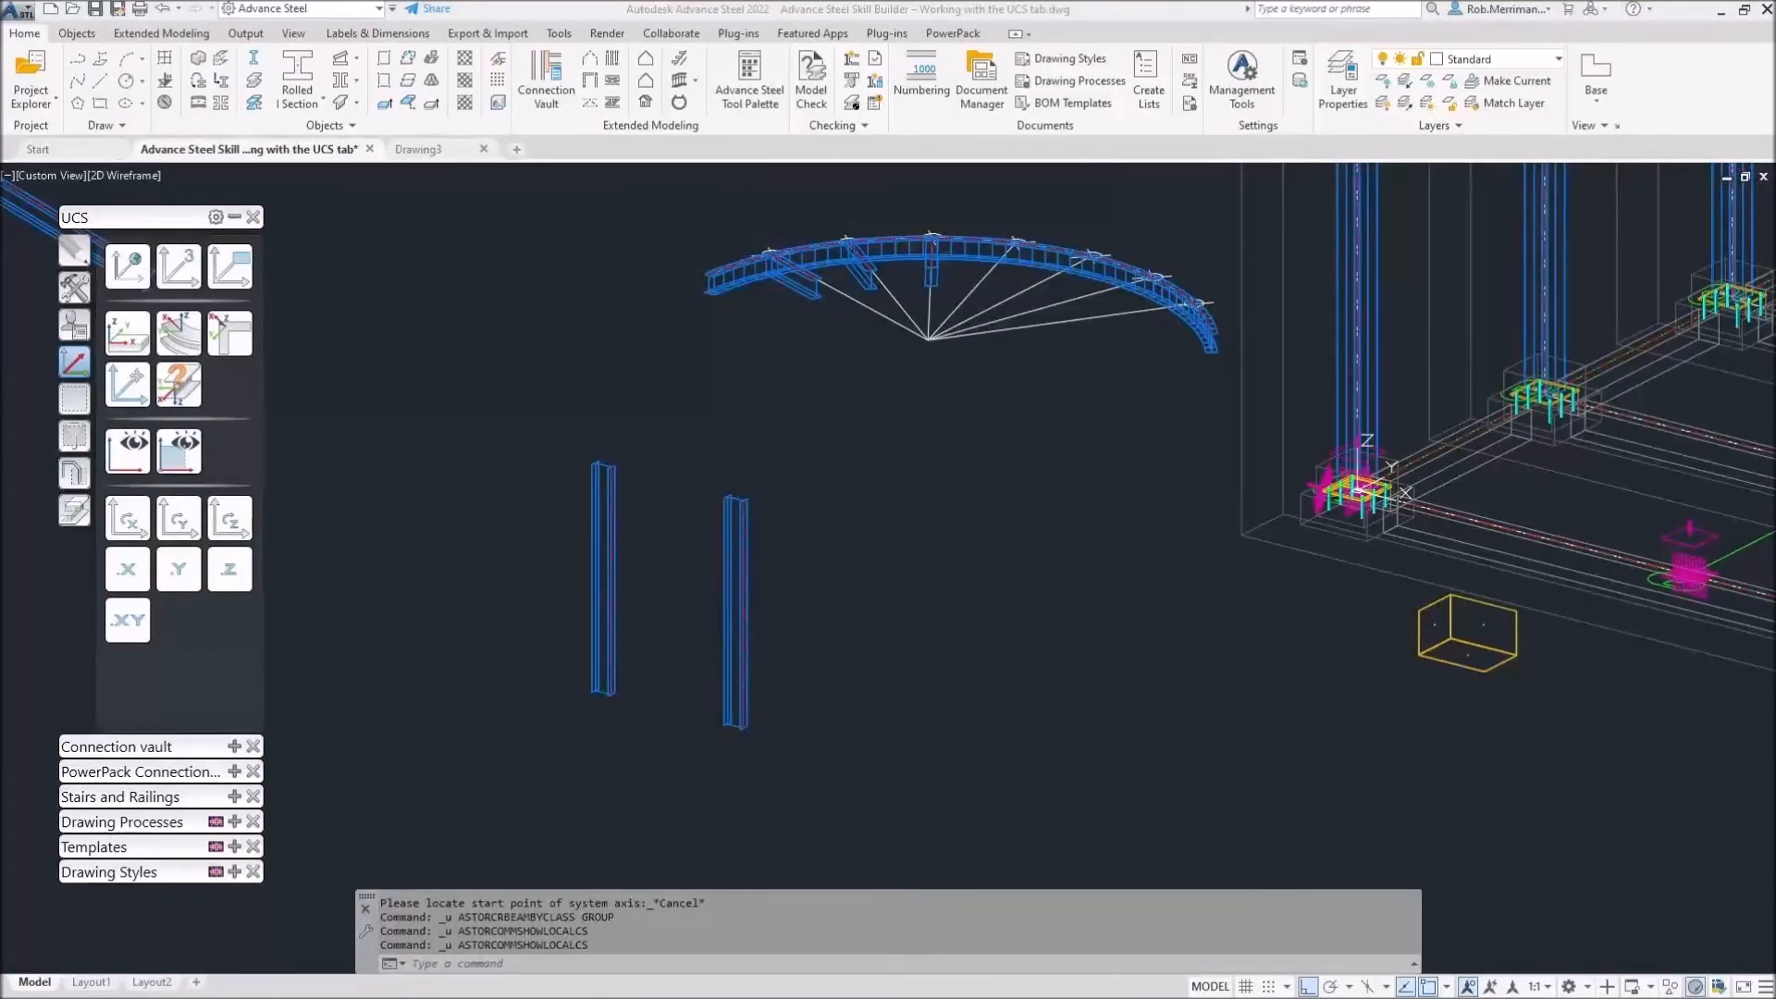
Set the UCS to the local coordinate system at the second vertical beam's upper end
{"action": "left_click", "coordinate": [185, 389]}
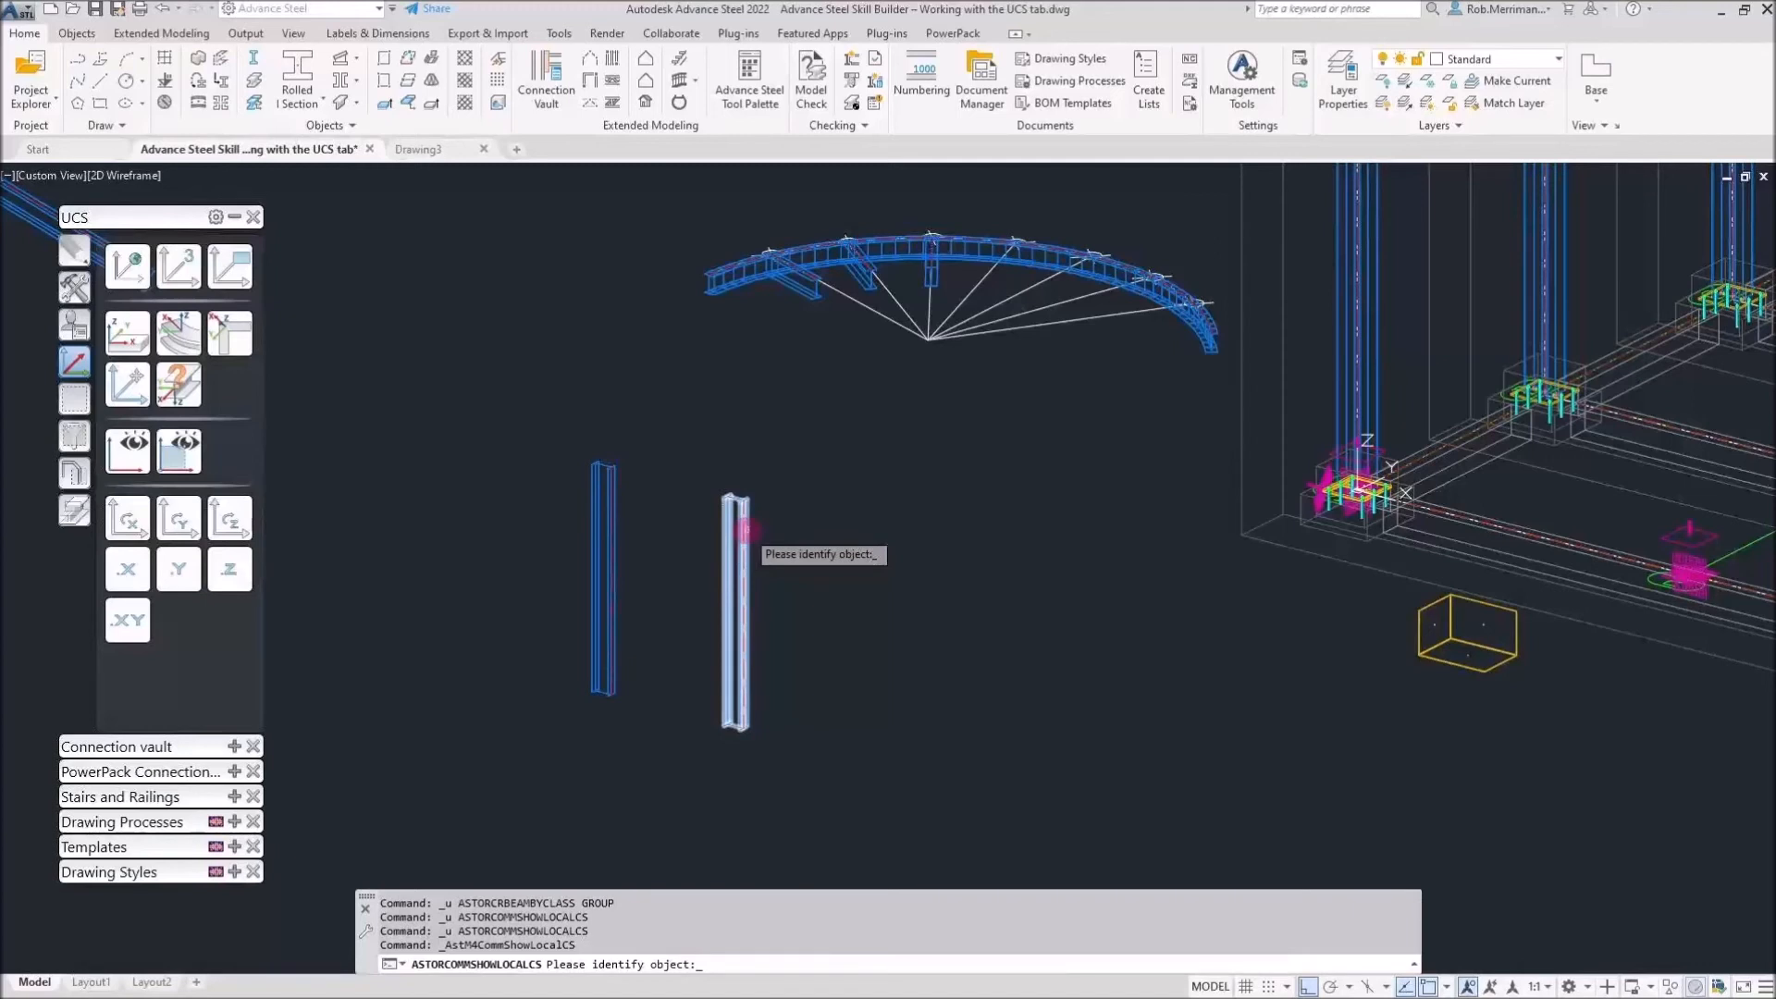
{"action": "left_click", "coordinate": [746, 529]}
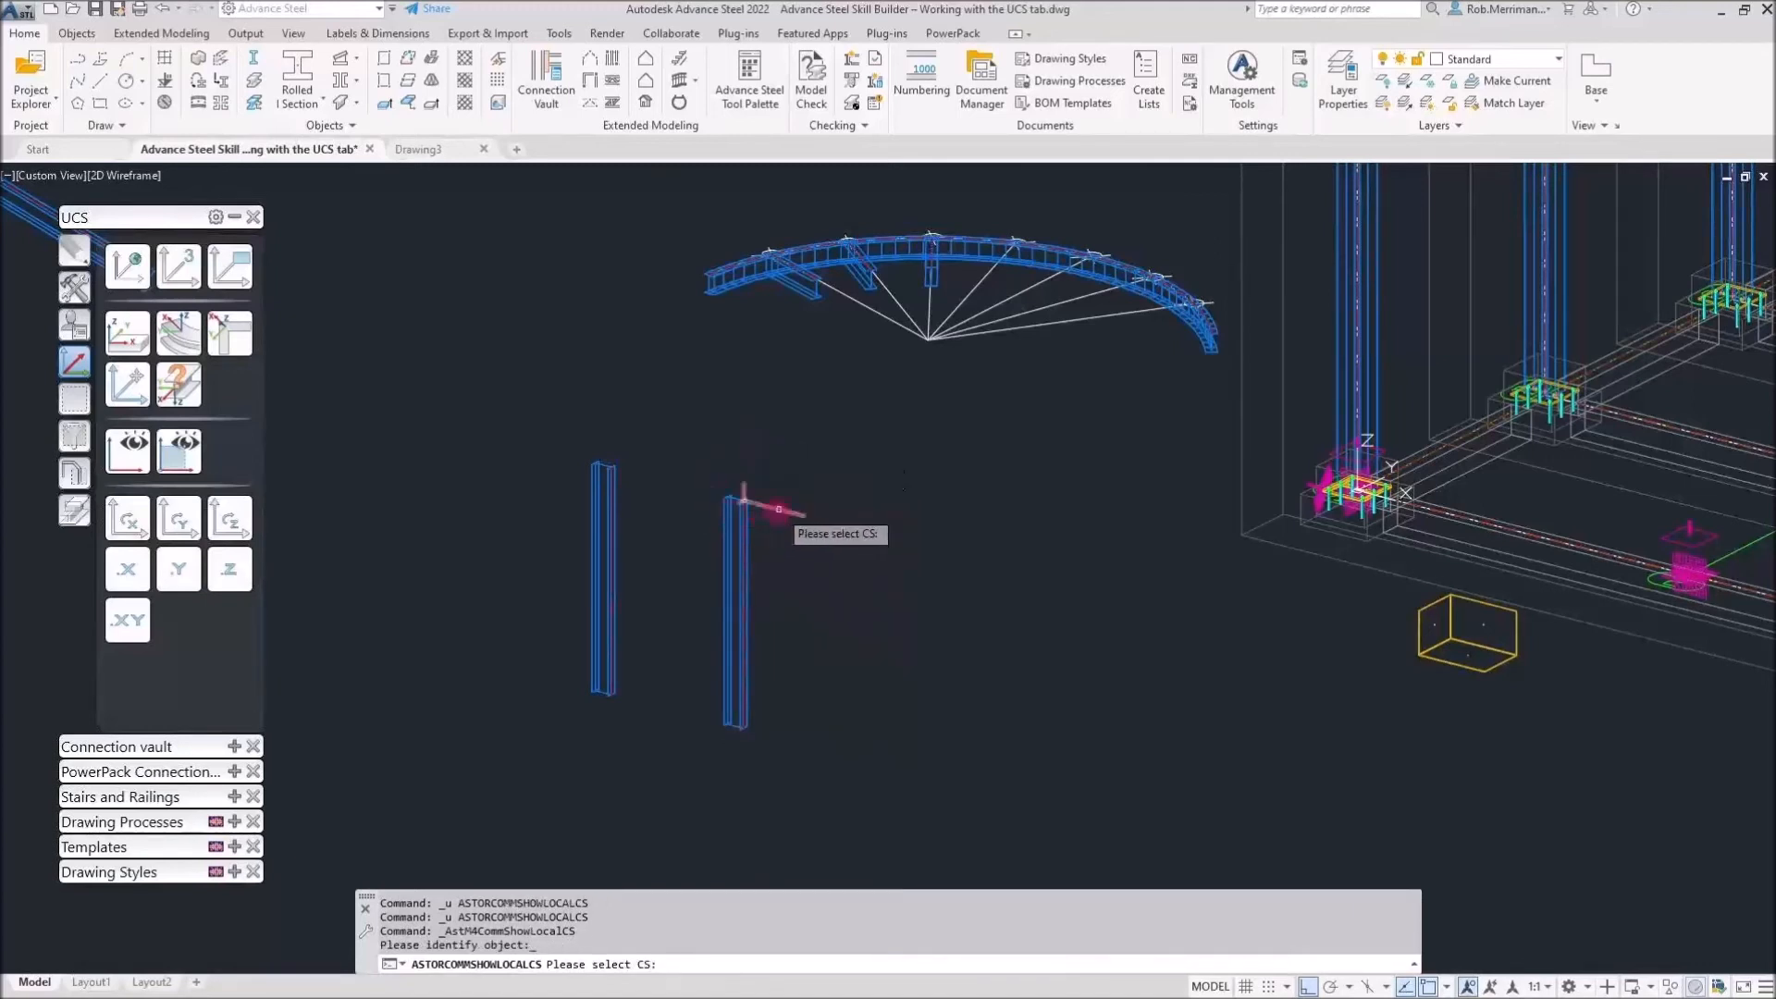
{"action": "left_click", "coordinate": [779, 509]}
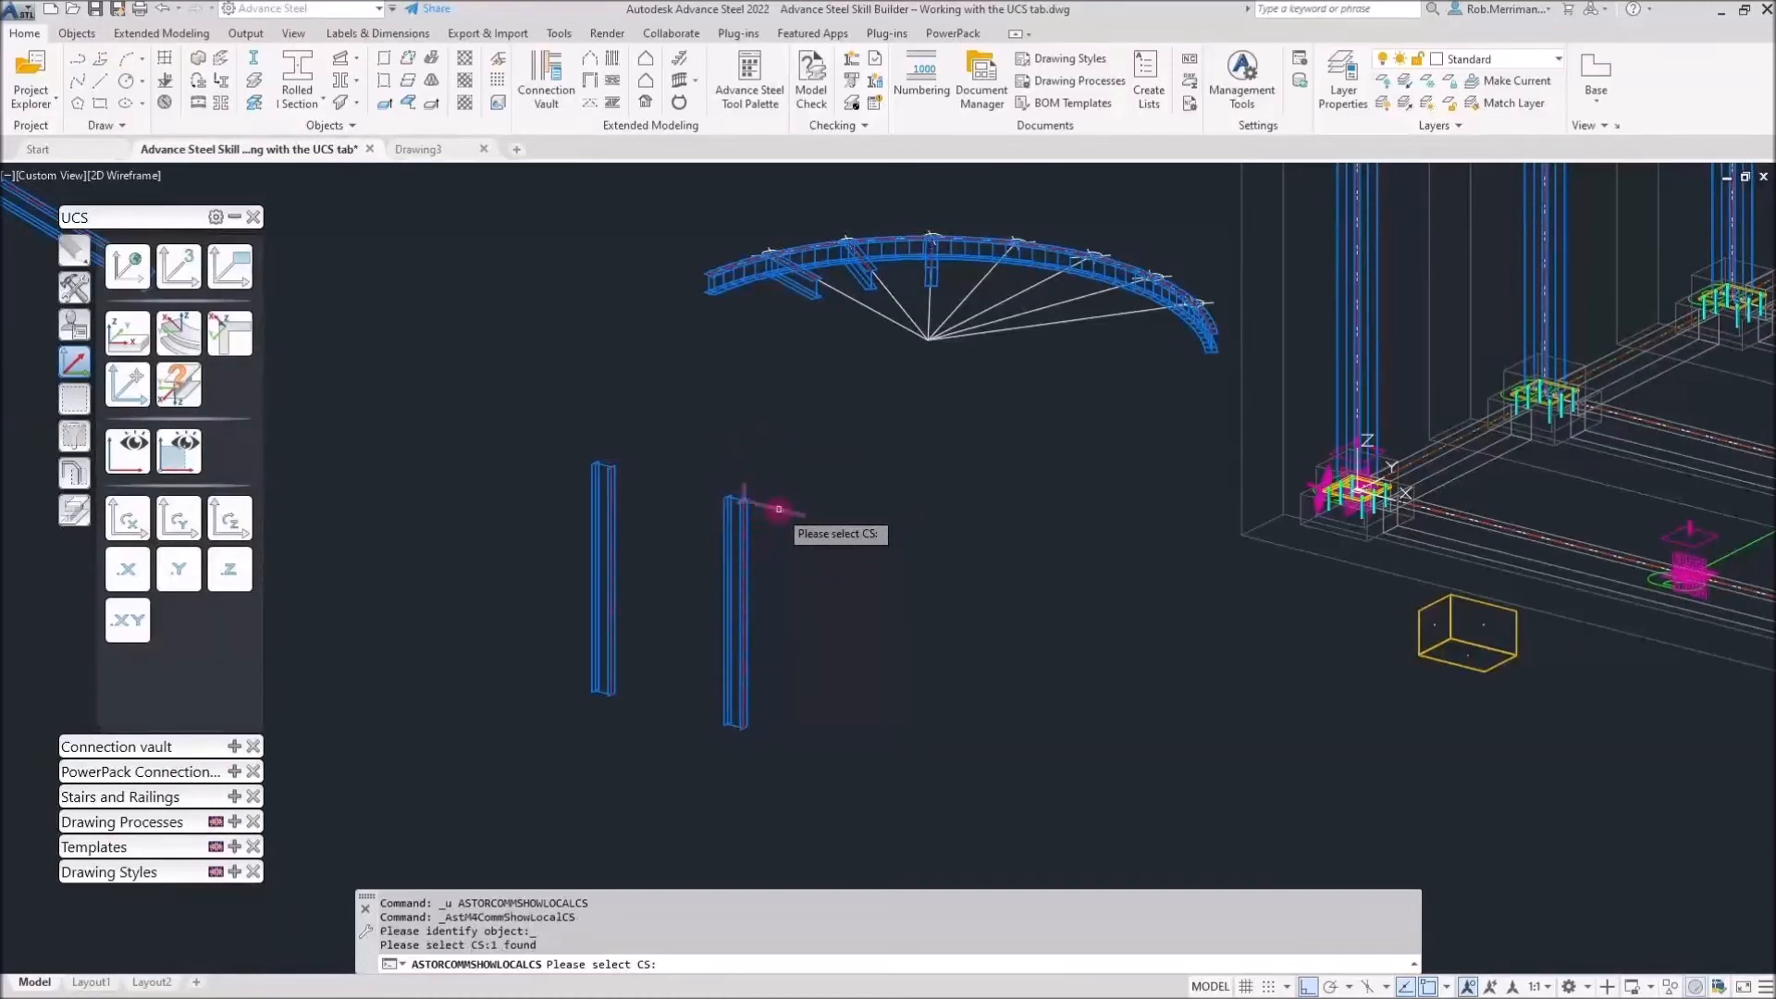
{"action": "key", "text": "Return"}
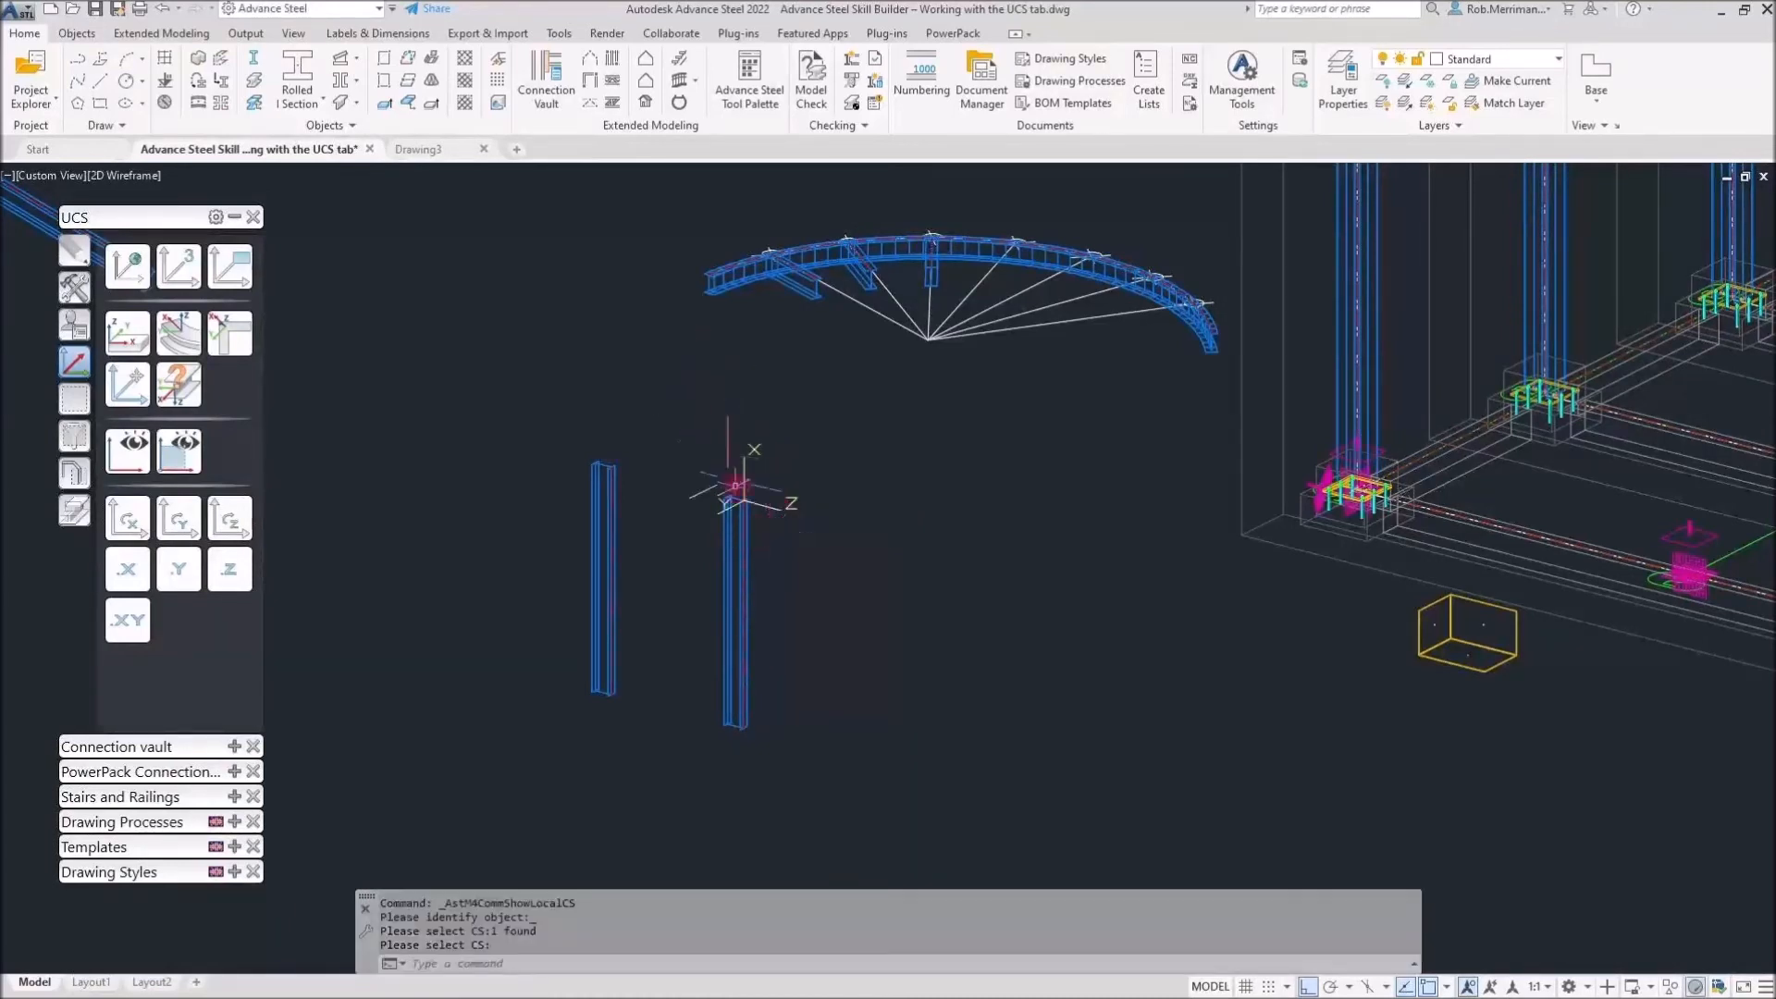
Create a 3000 mm rolled I-section beam running downward from a point along Z from the second column's upper end, and restore the World UCS
{"action": "left_click", "coordinate": [297, 74]}
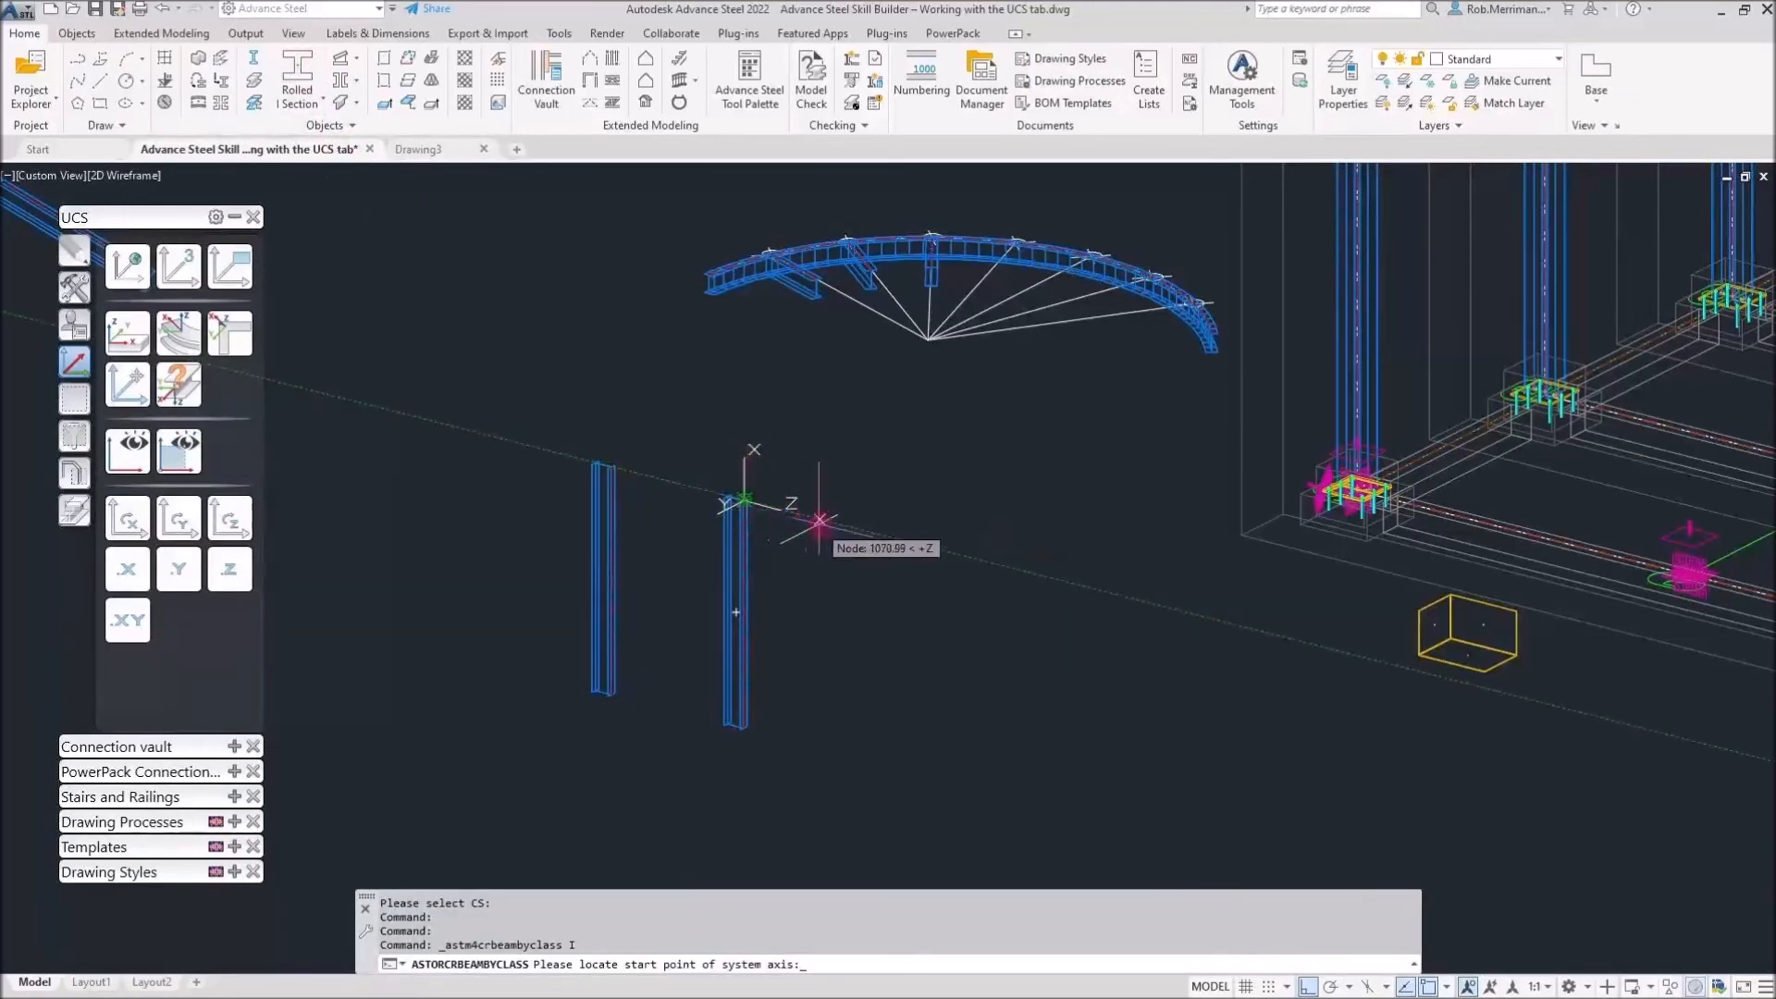
{"action": "left_click", "coordinate": [832, 524]}
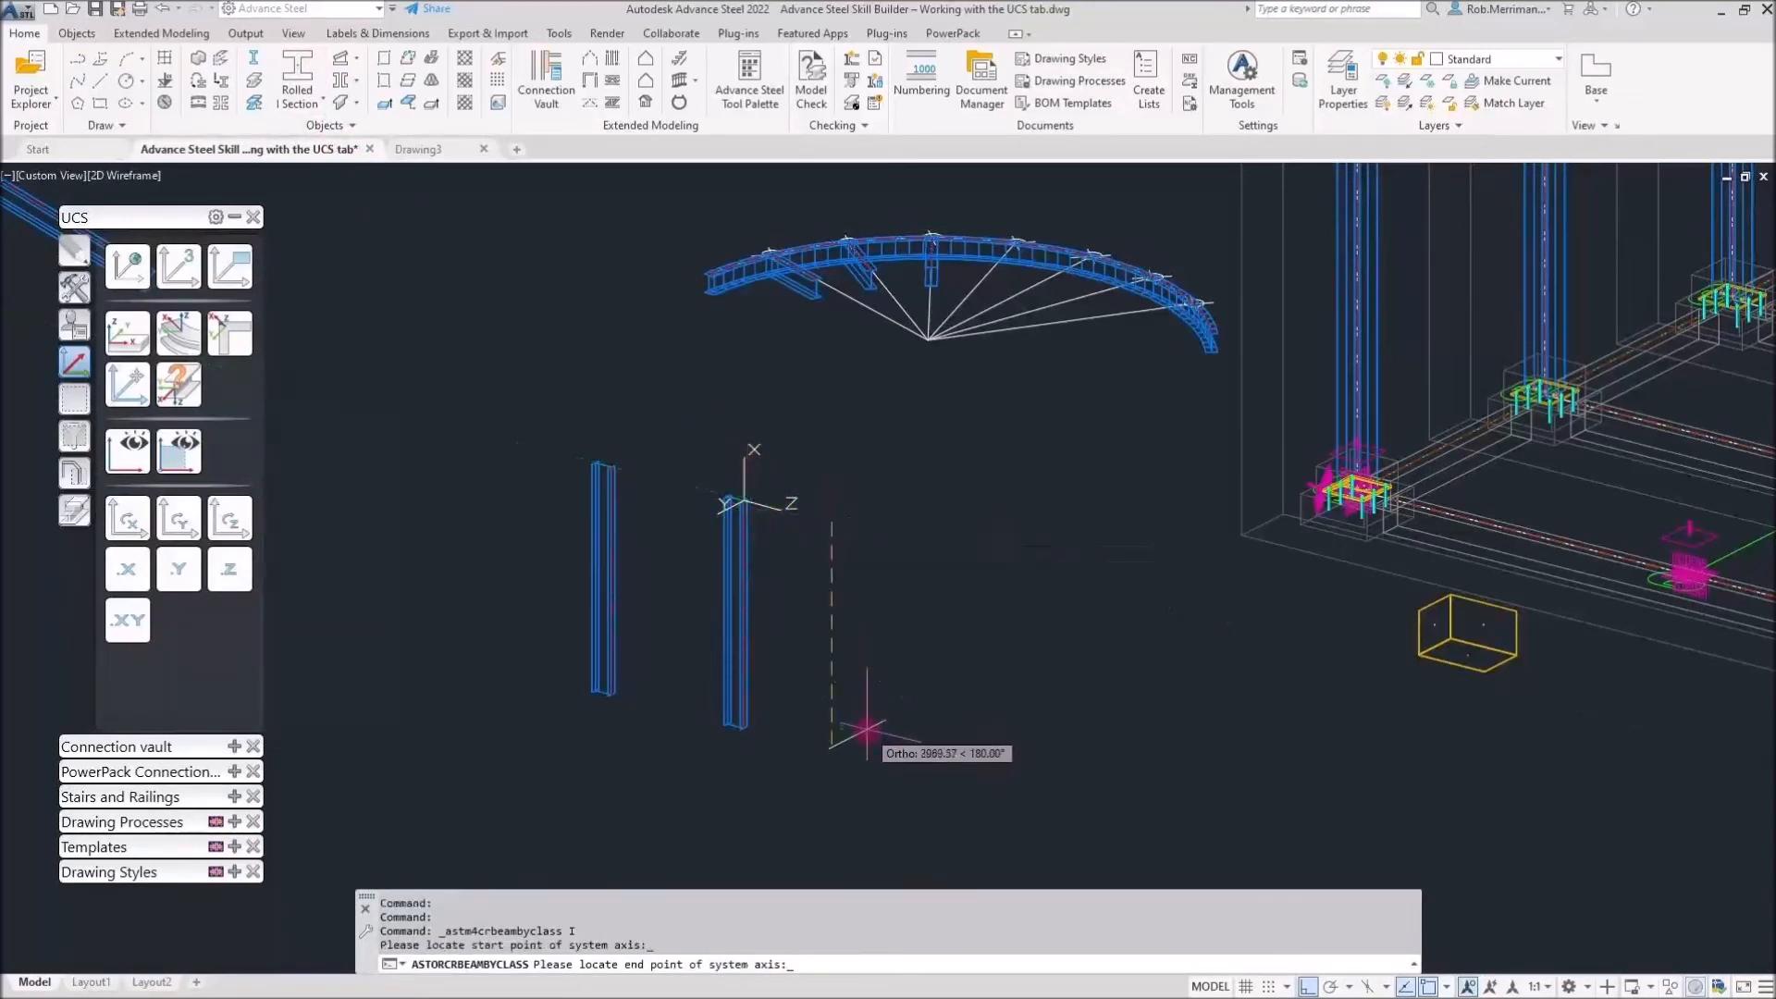
{"action": "type", "text": "300"}
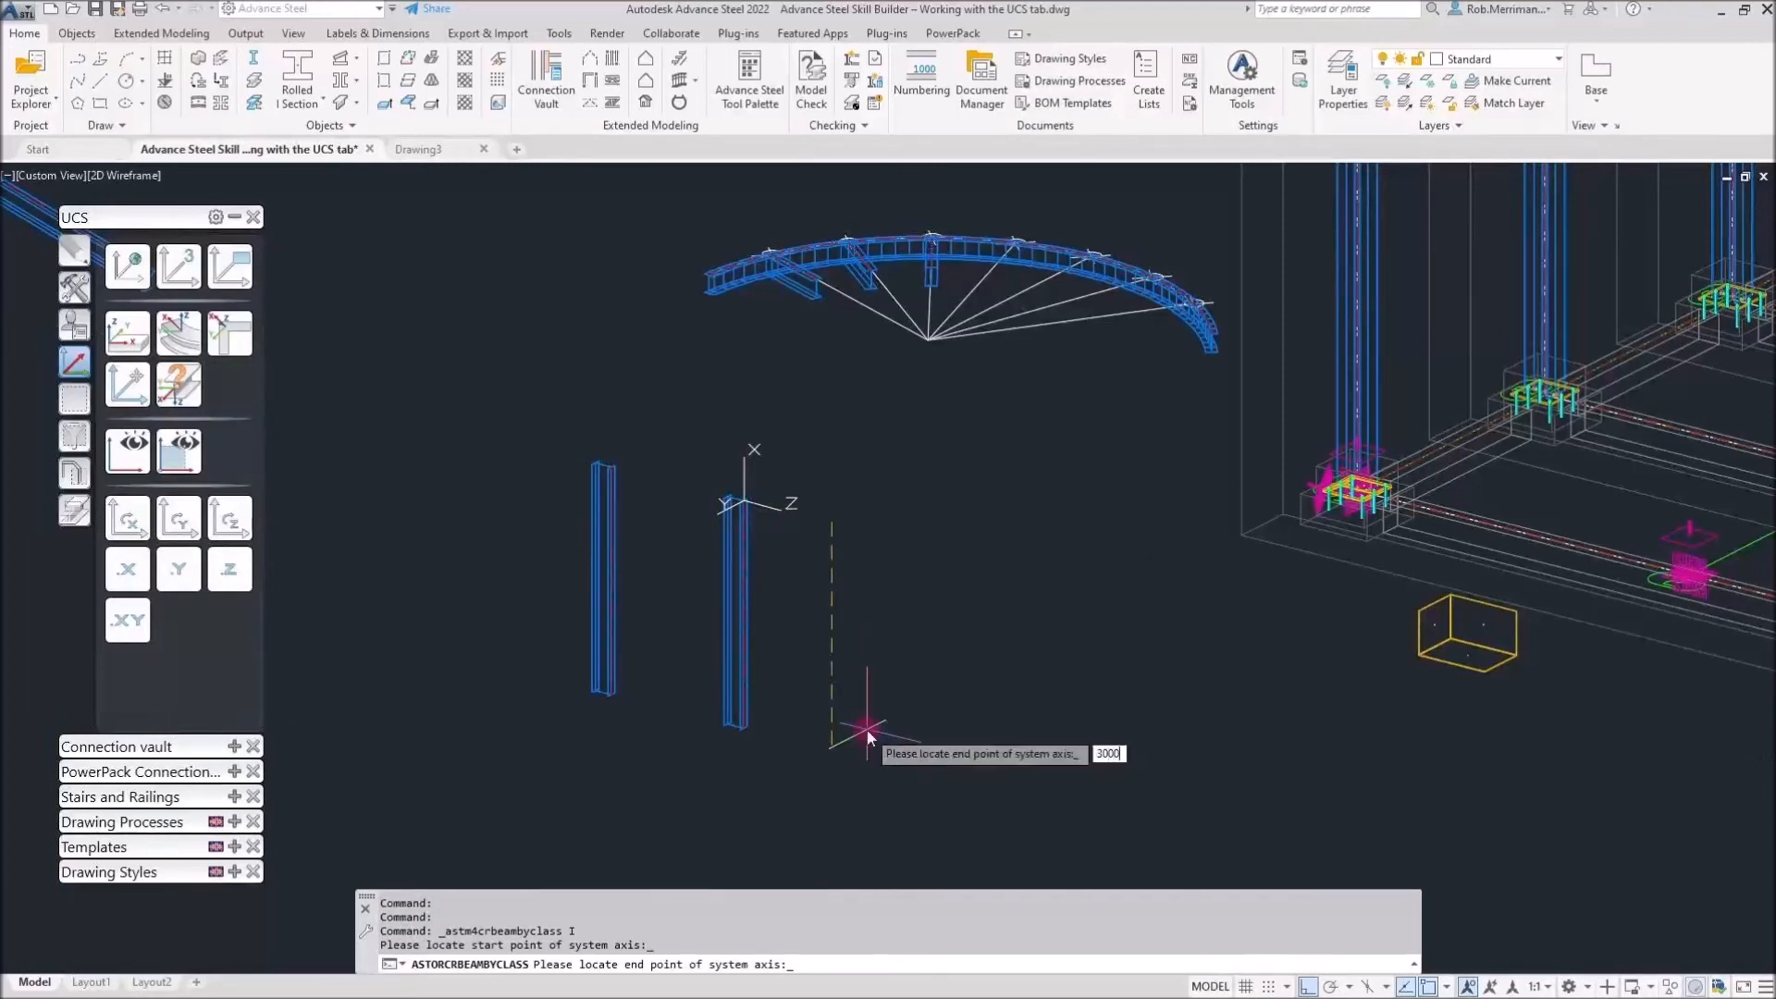
{"action": "type", "text": "0"}
{"action": "key", "text": "Return"}
{"action": "key", "text": "Return"}
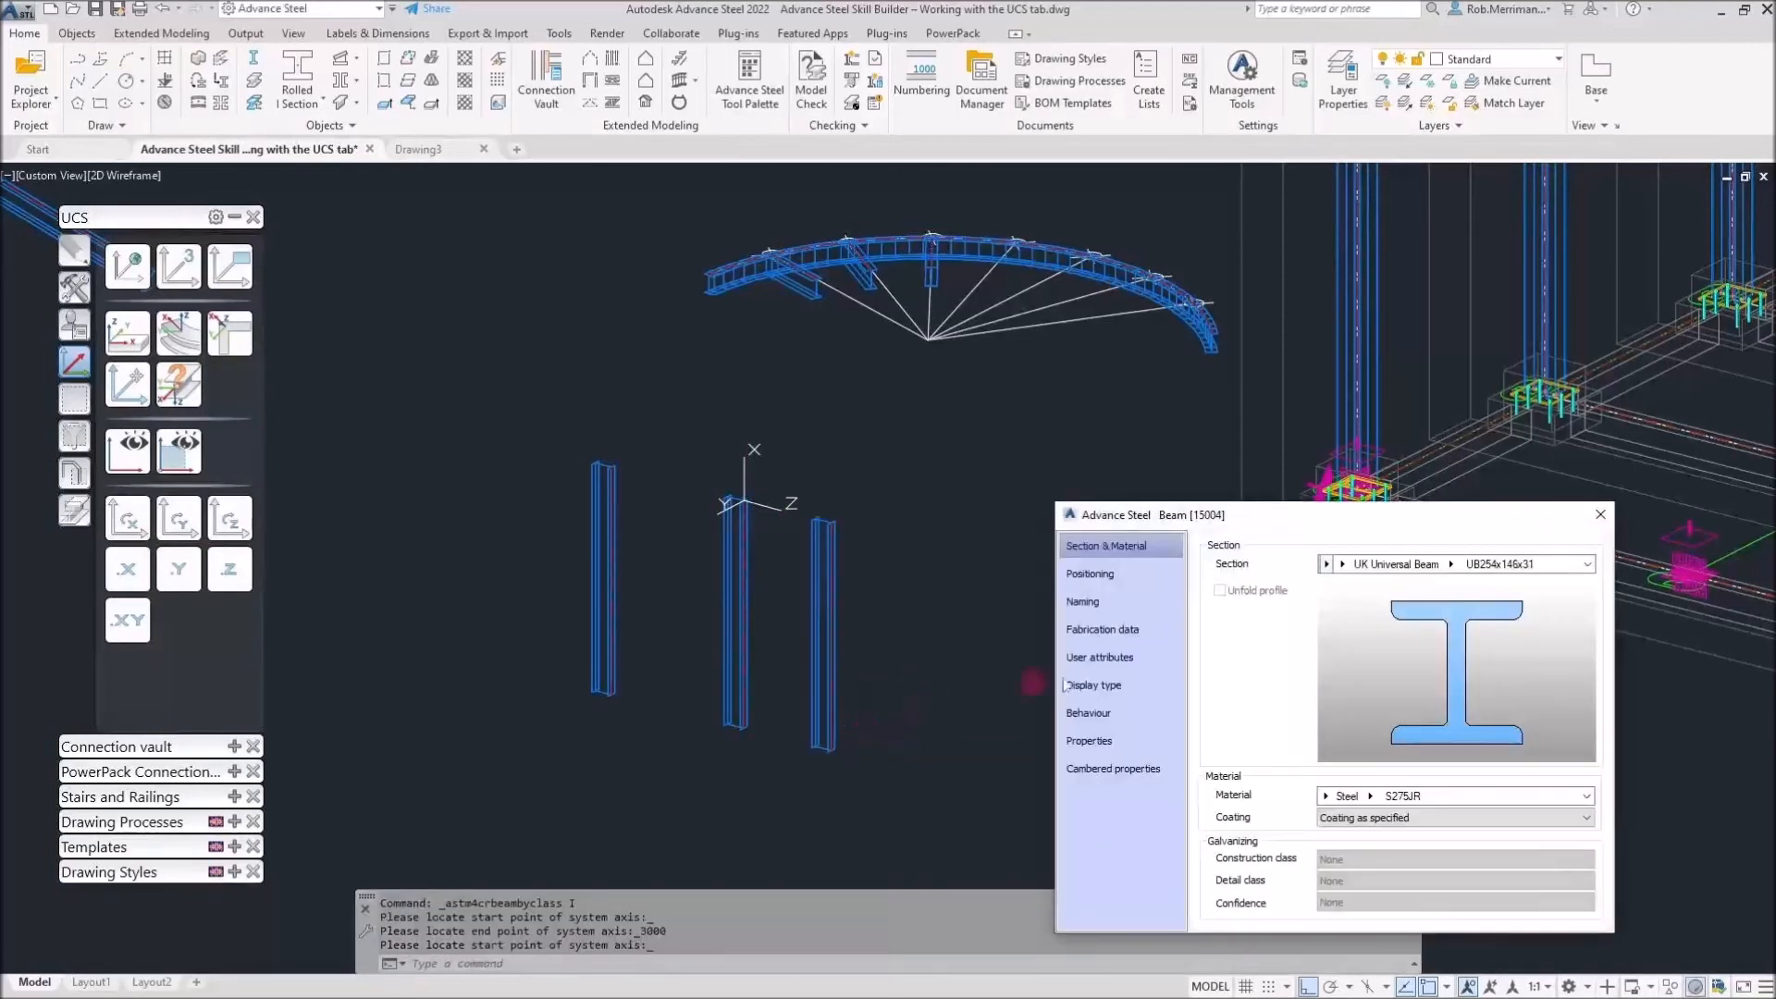
{"action": "left_click", "coordinate": [134, 278]}
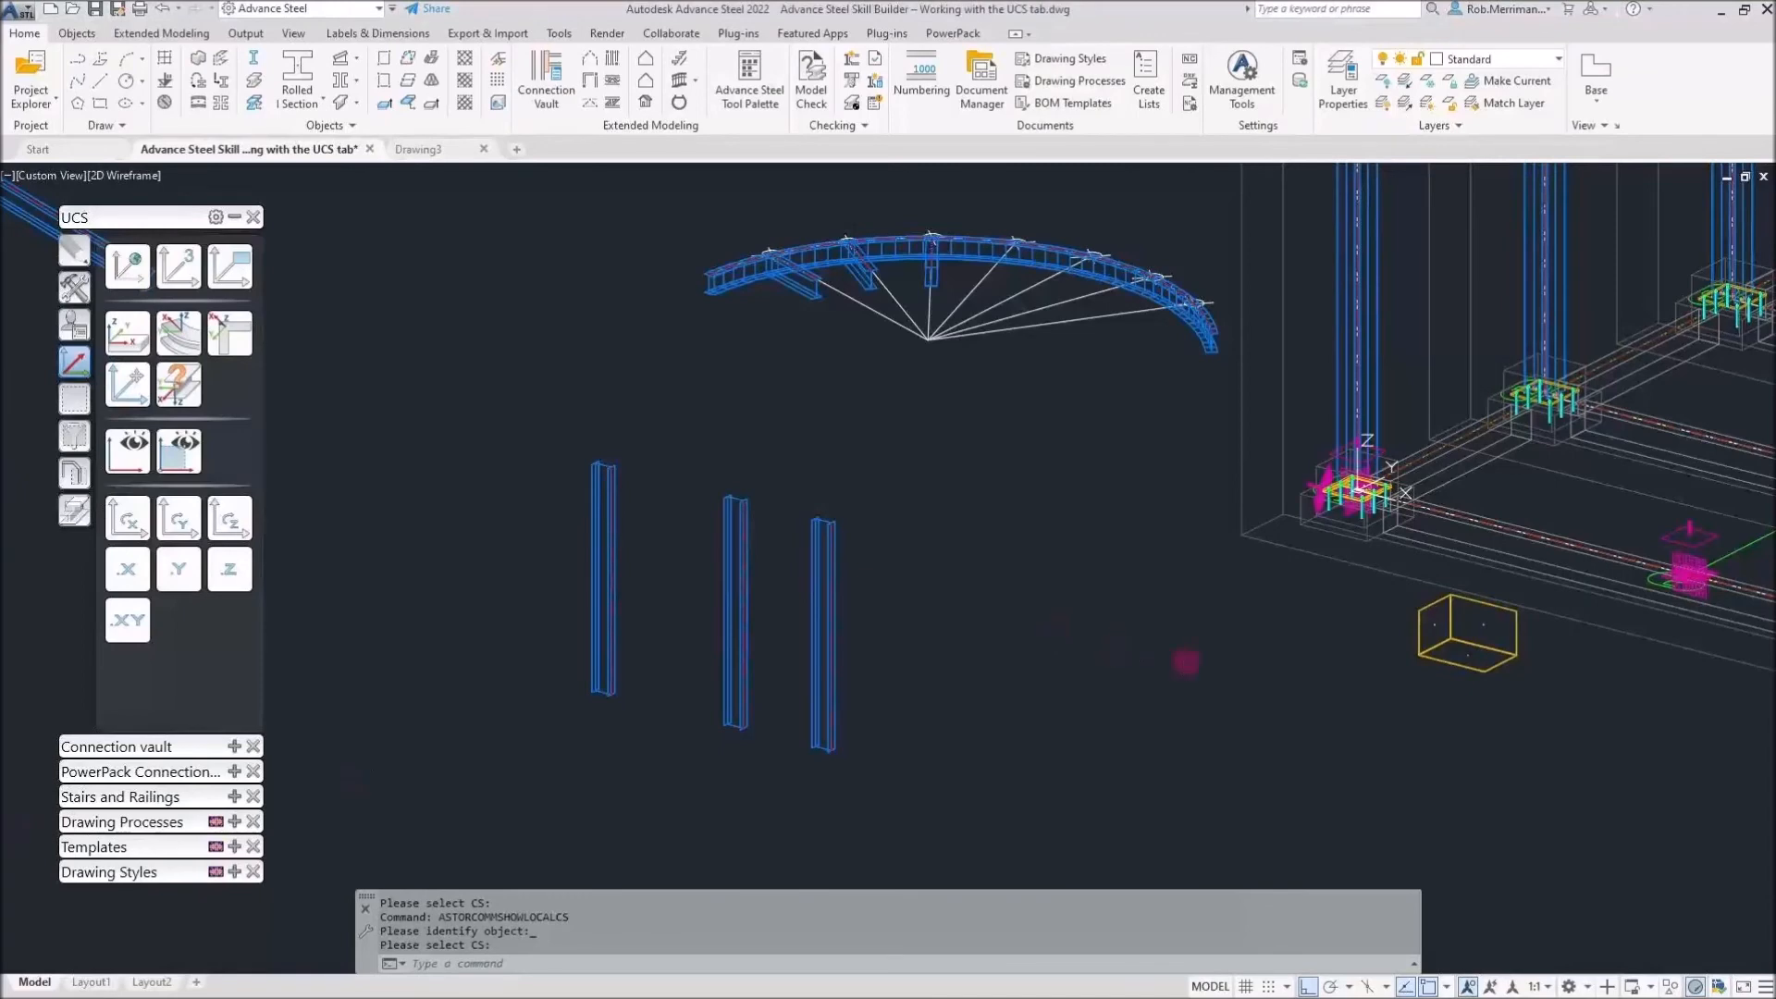
Display the local coordinate systems of the yellow plate box's bottom, side and back plates in turn
{"action": "scroll", "coordinate": [1579, 630], "scroll_direction": "up", "scroll_amount": 2}
{"action": "scroll", "coordinate": [1578, 630], "scroll_direction": "up", "scroll_amount": 3}
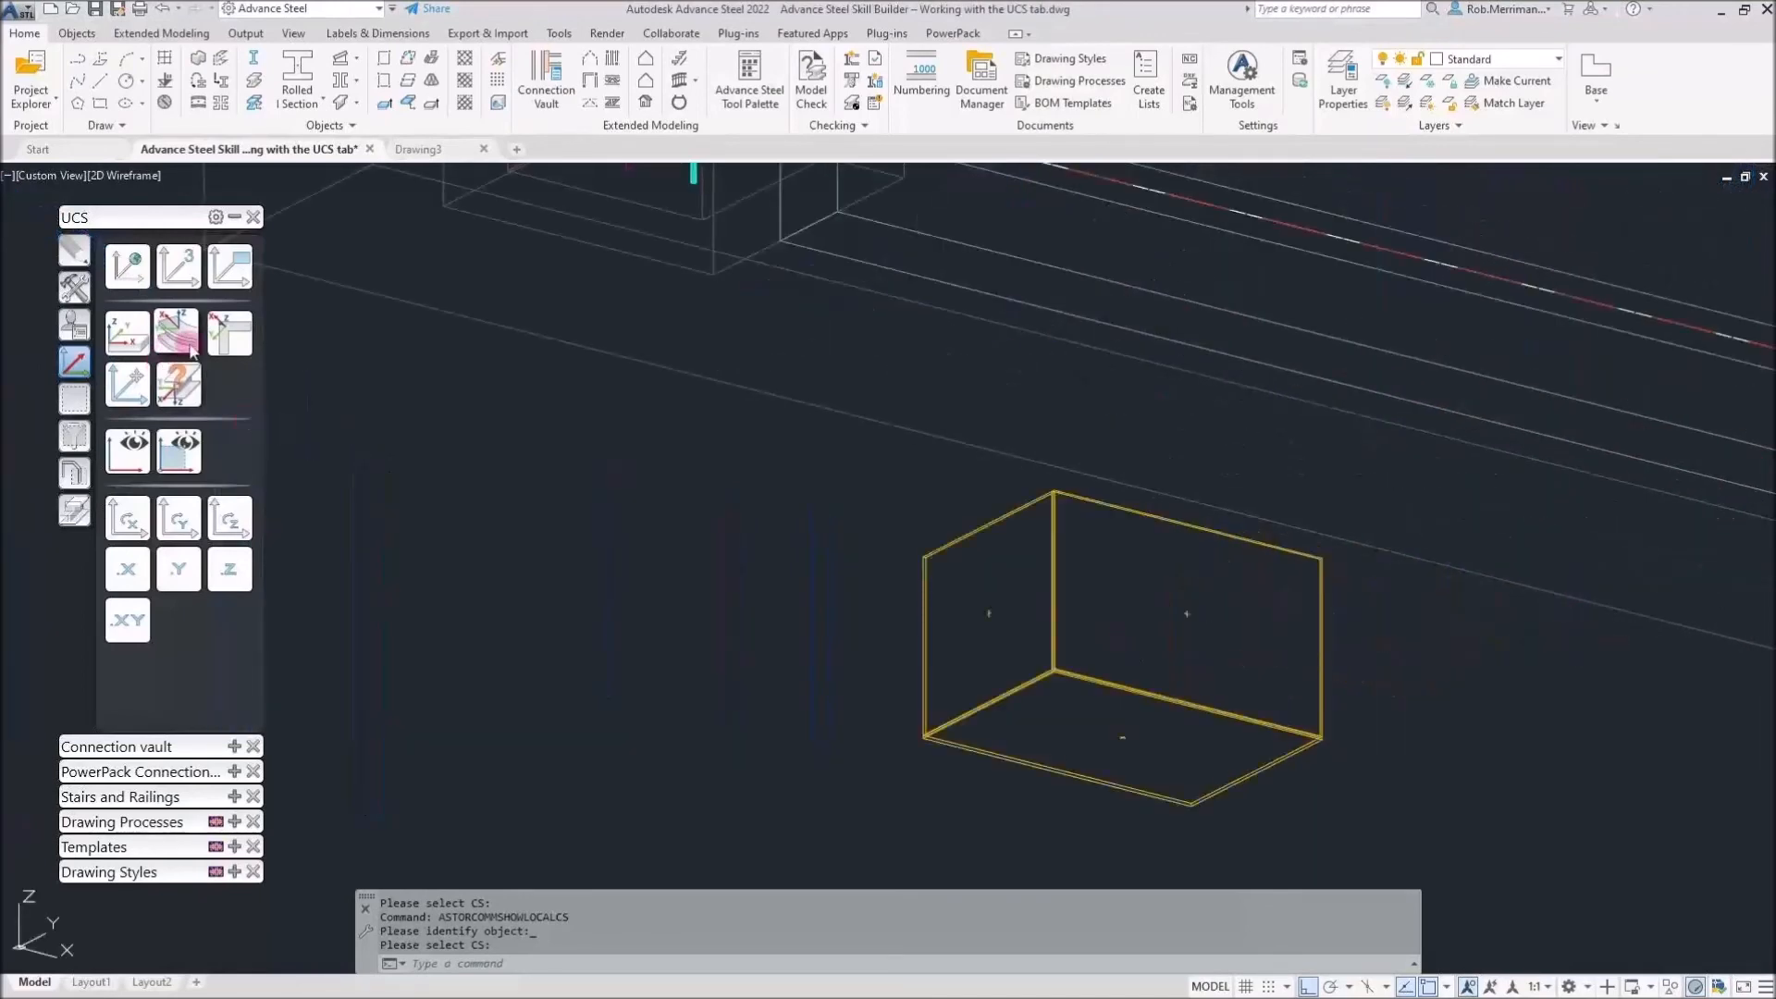
{"action": "left_click", "coordinate": [176, 379]}
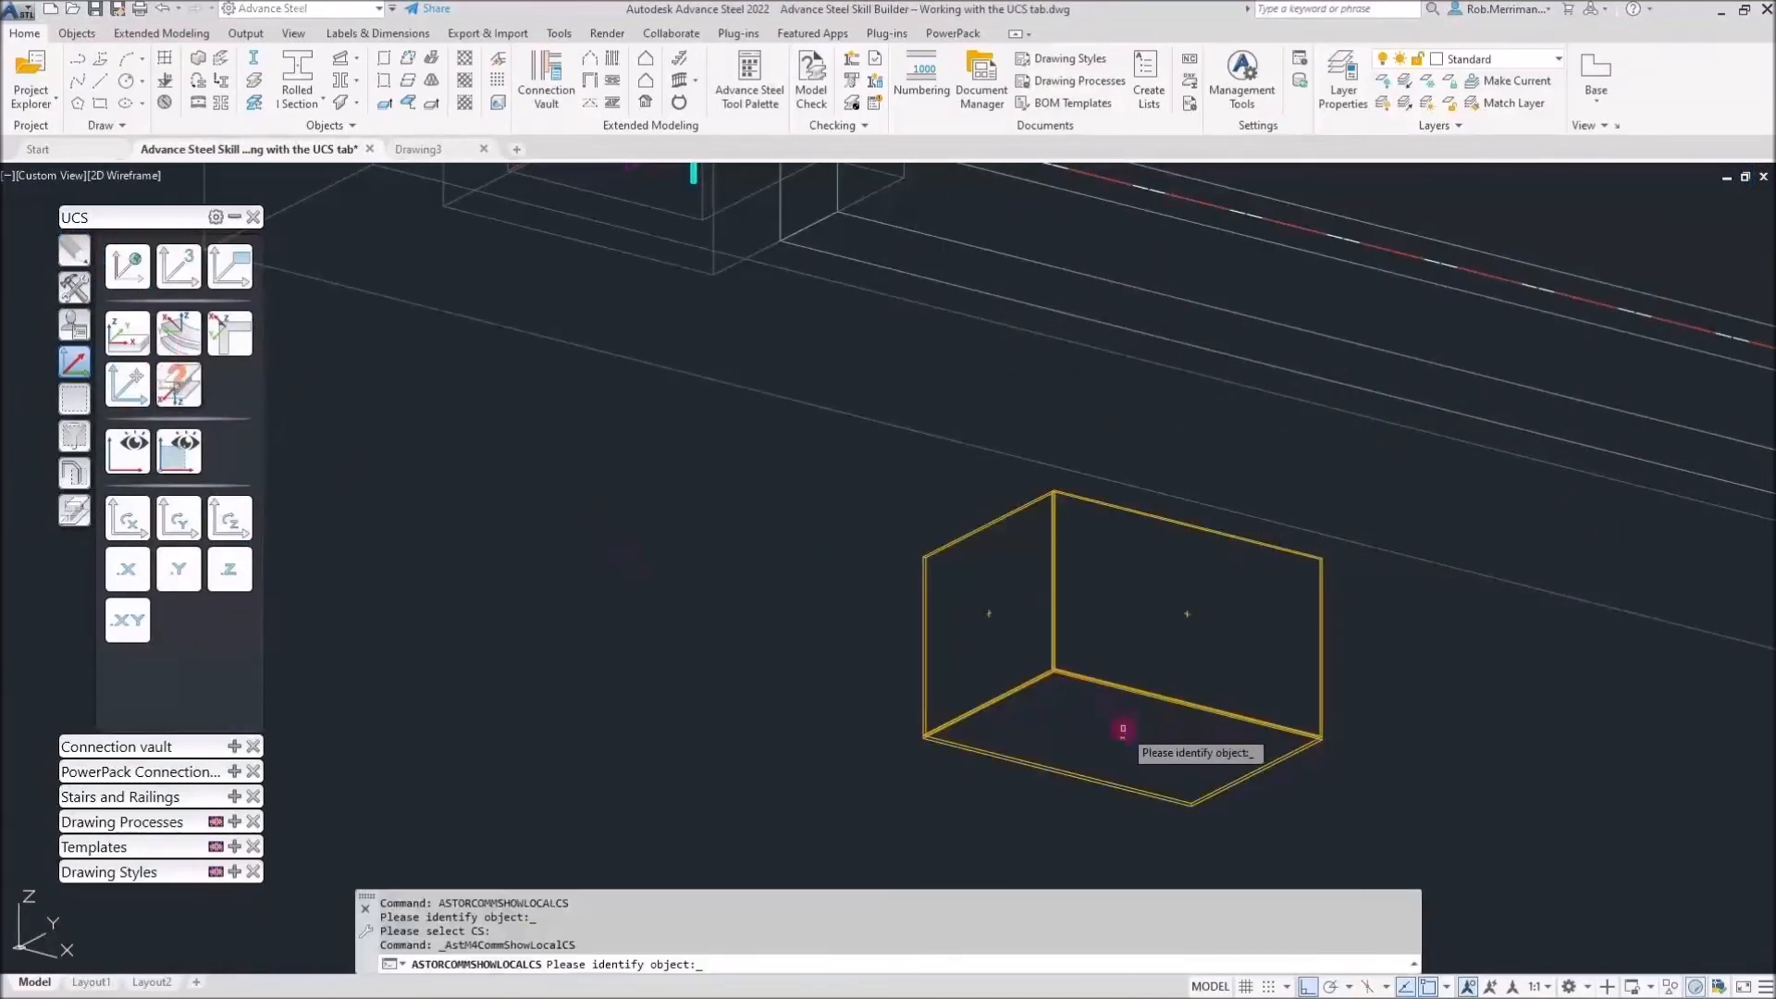
{"action": "left_click", "coordinate": [1122, 735]}
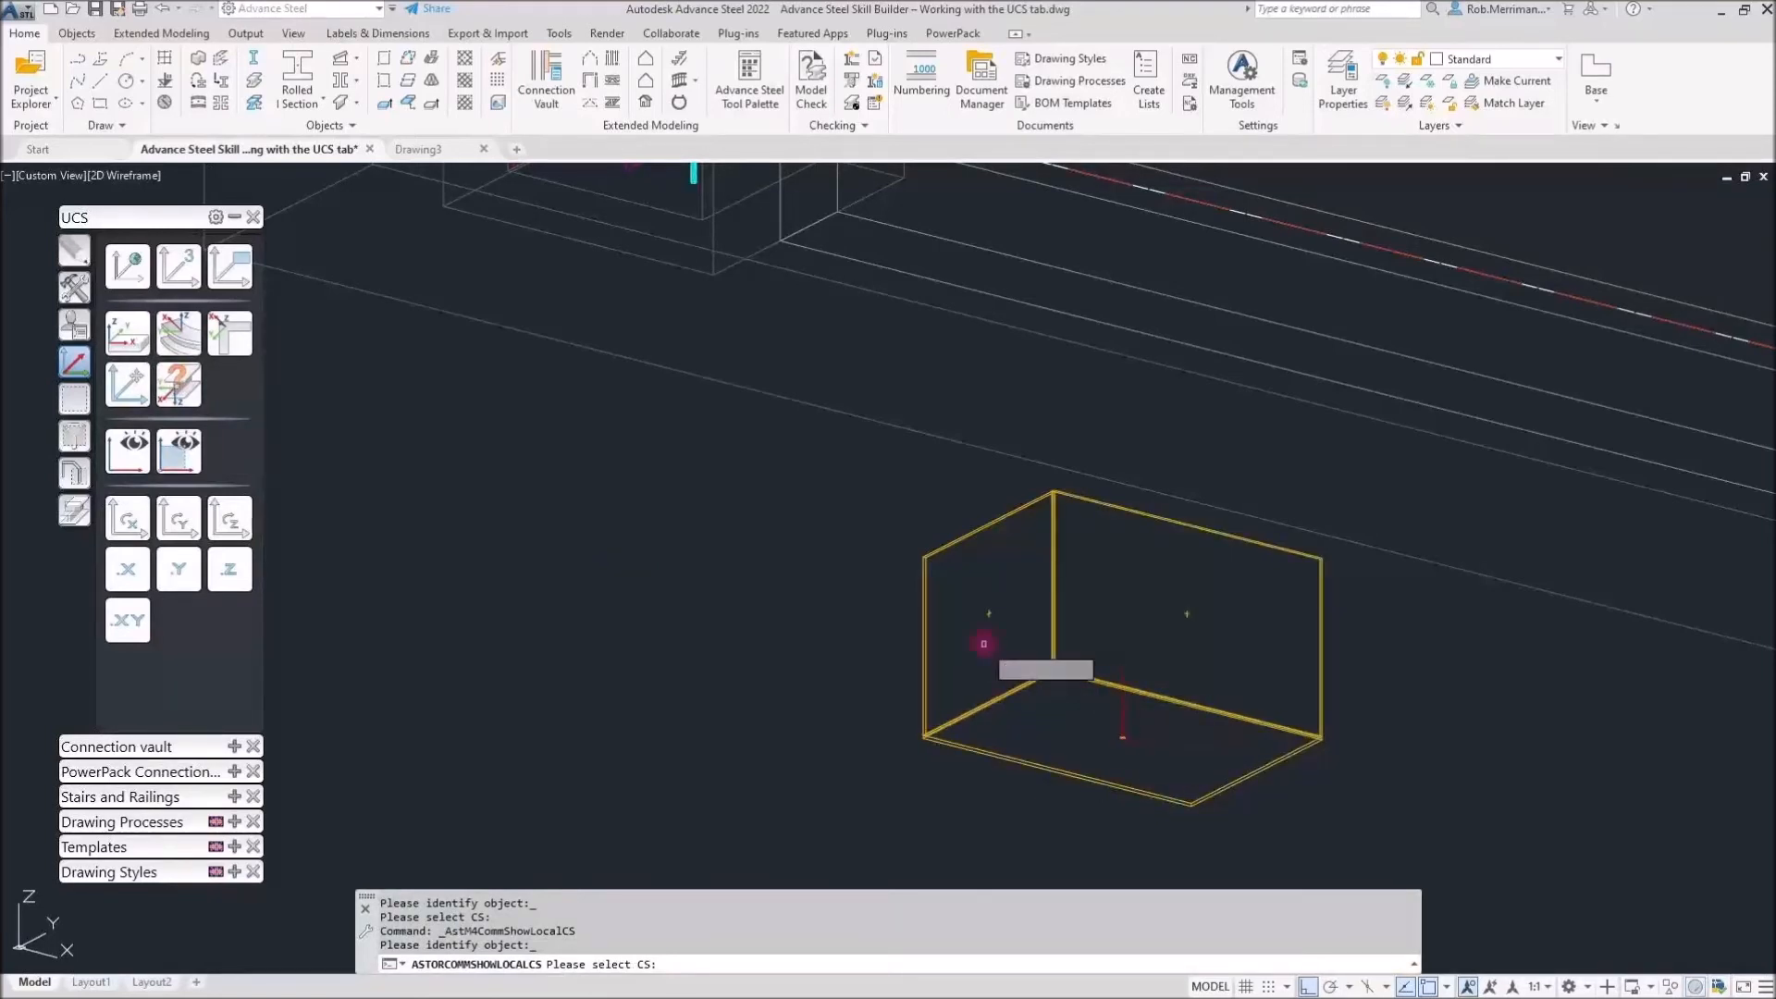
{"action": "left_click", "coordinate": [988, 613]}
{"action": "key", "text": "Return"}
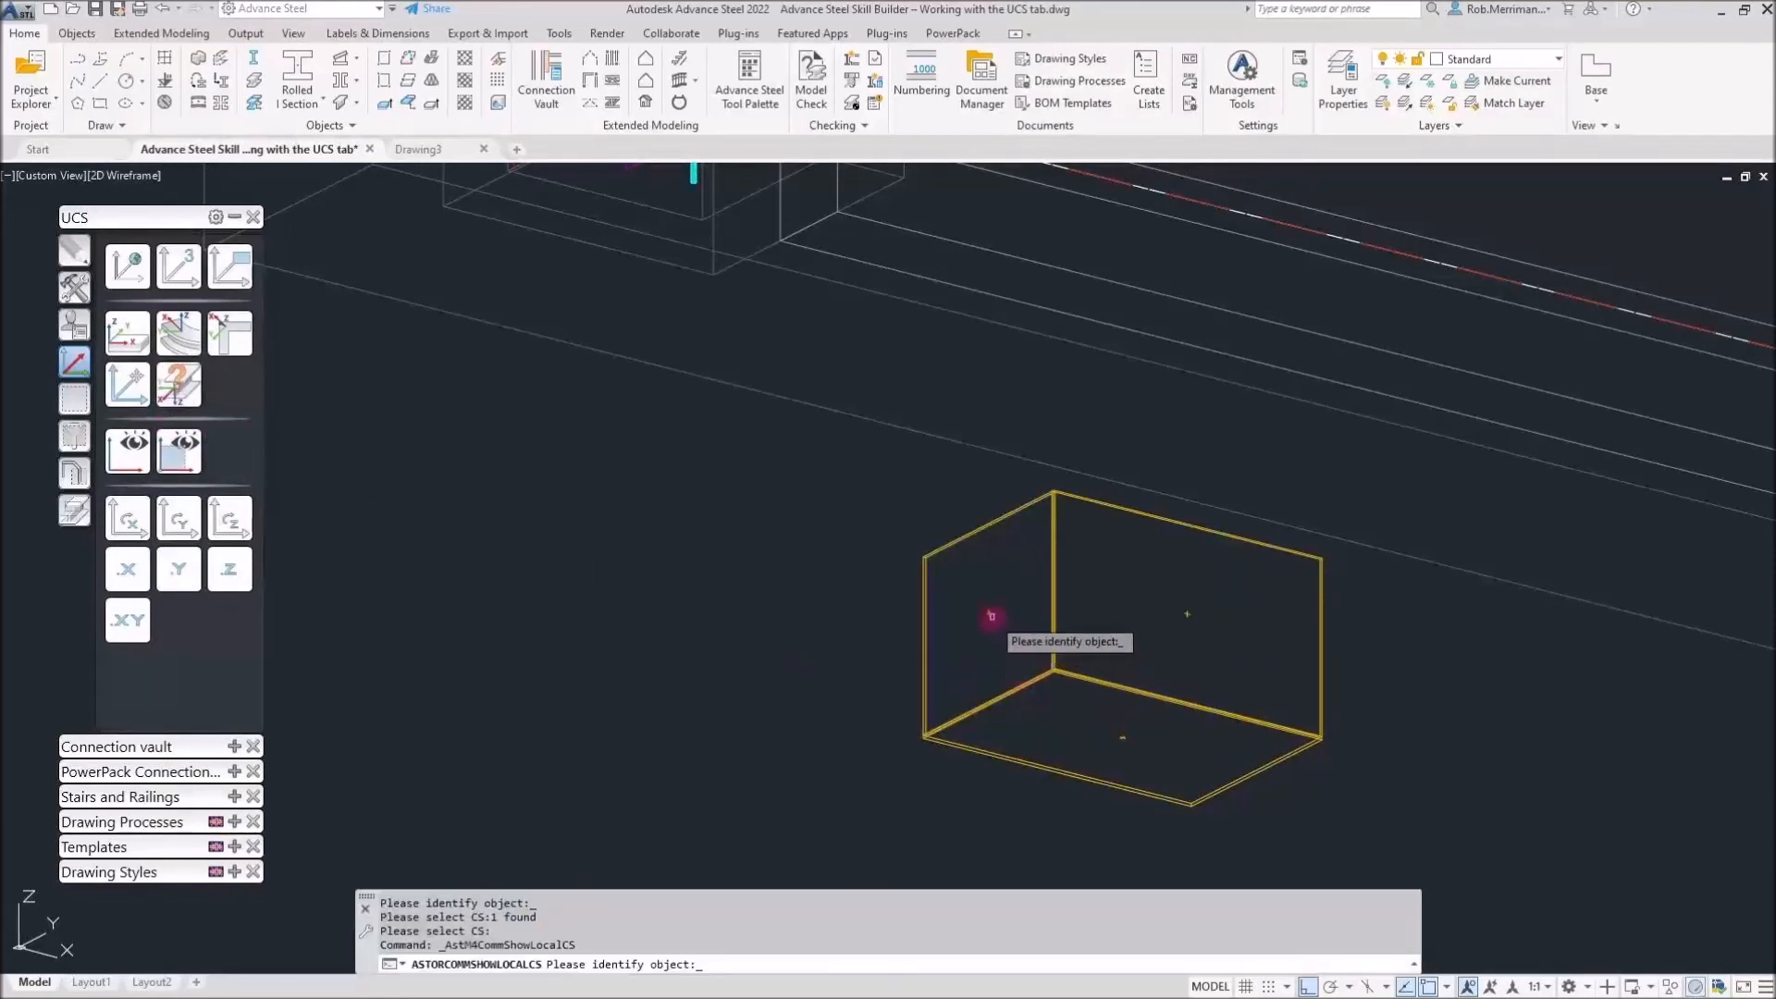
{"action": "left_click", "coordinate": [1032, 685]}
{"action": "left_click", "coordinate": [179, 389]}
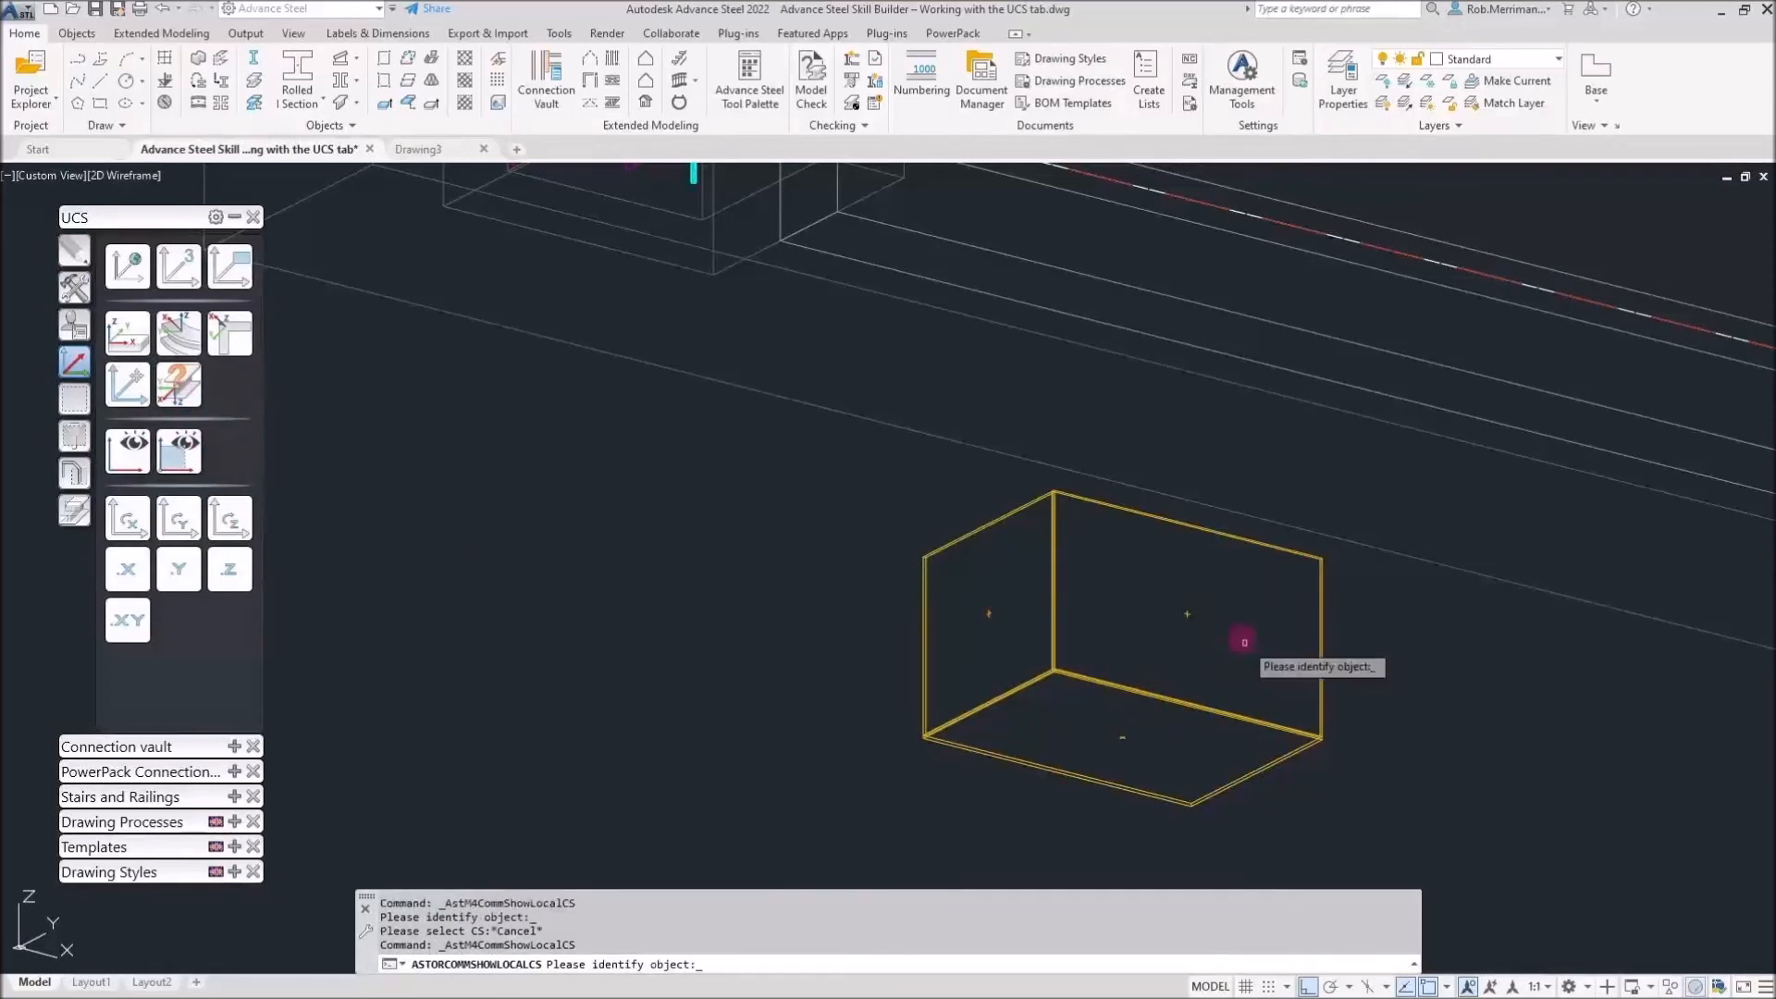
{"action": "left_click", "coordinate": [1189, 615]}
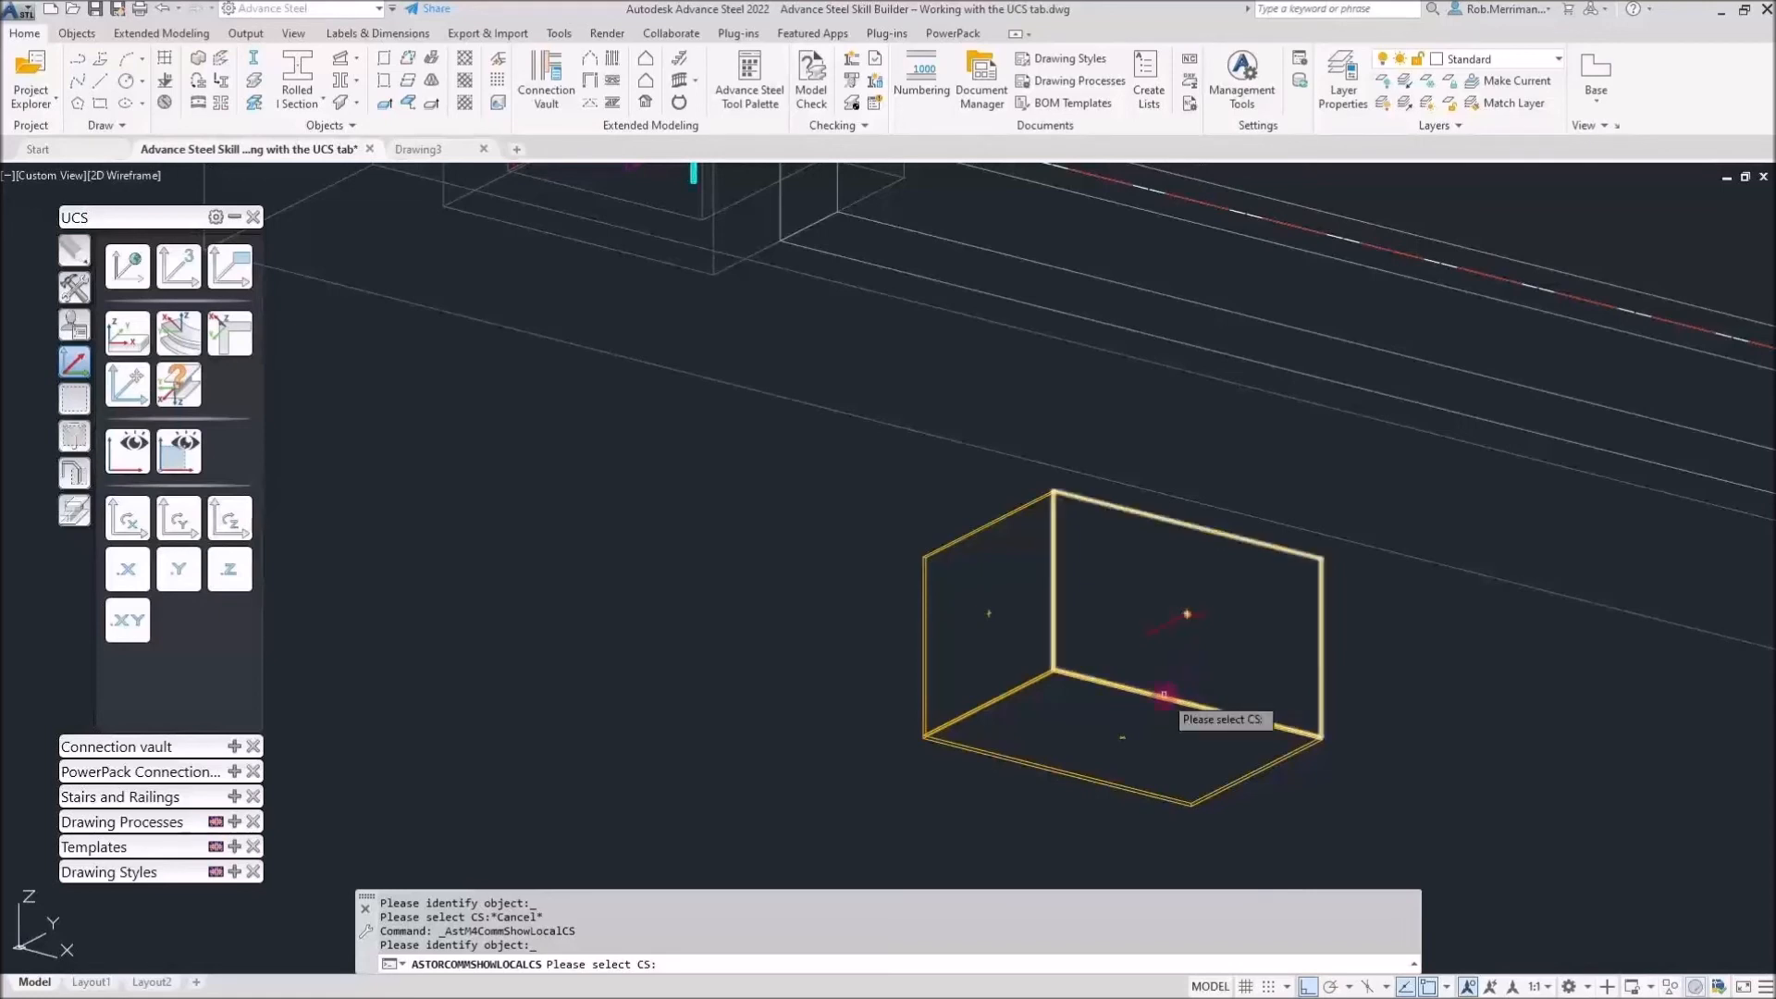
{"action": "left_click", "coordinate": [1164, 694]}
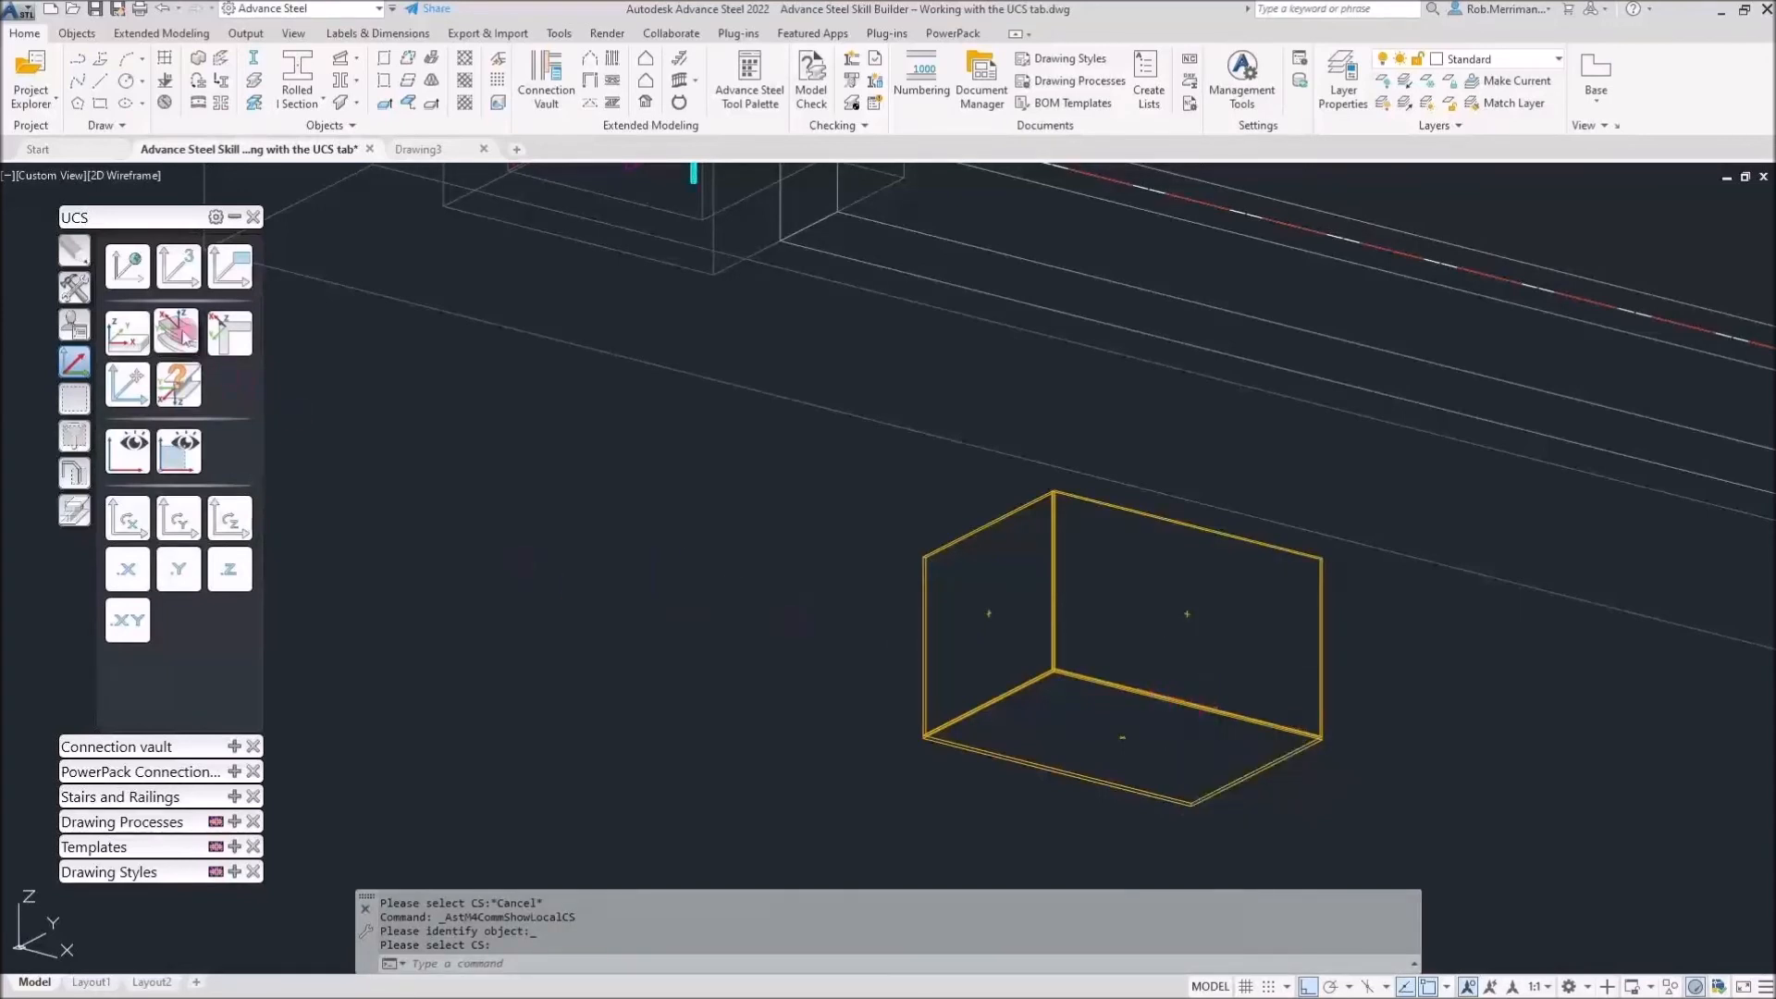
Set the UCS to the local coordinate system of the yellow box's bottom plate
{"action": "key", "text": "Return"}
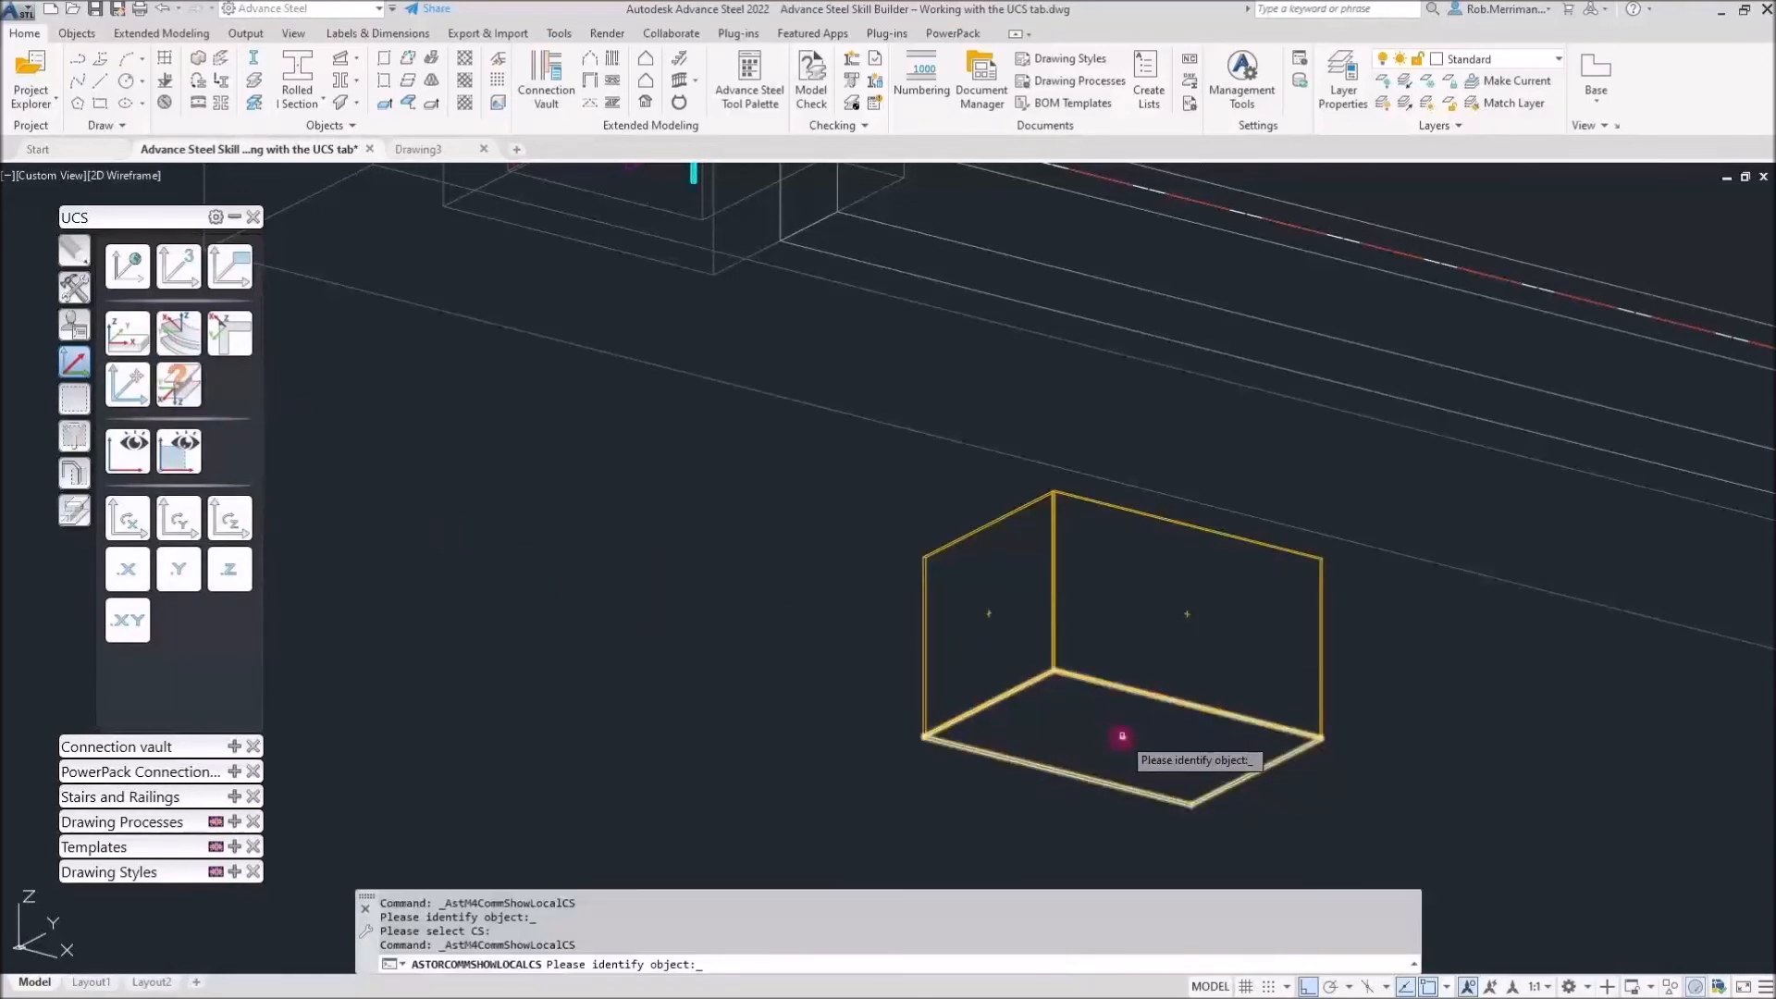
{"action": "left_click", "coordinate": [1122, 736]}
{"action": "left_click", "coordinate": [1123, 704]}
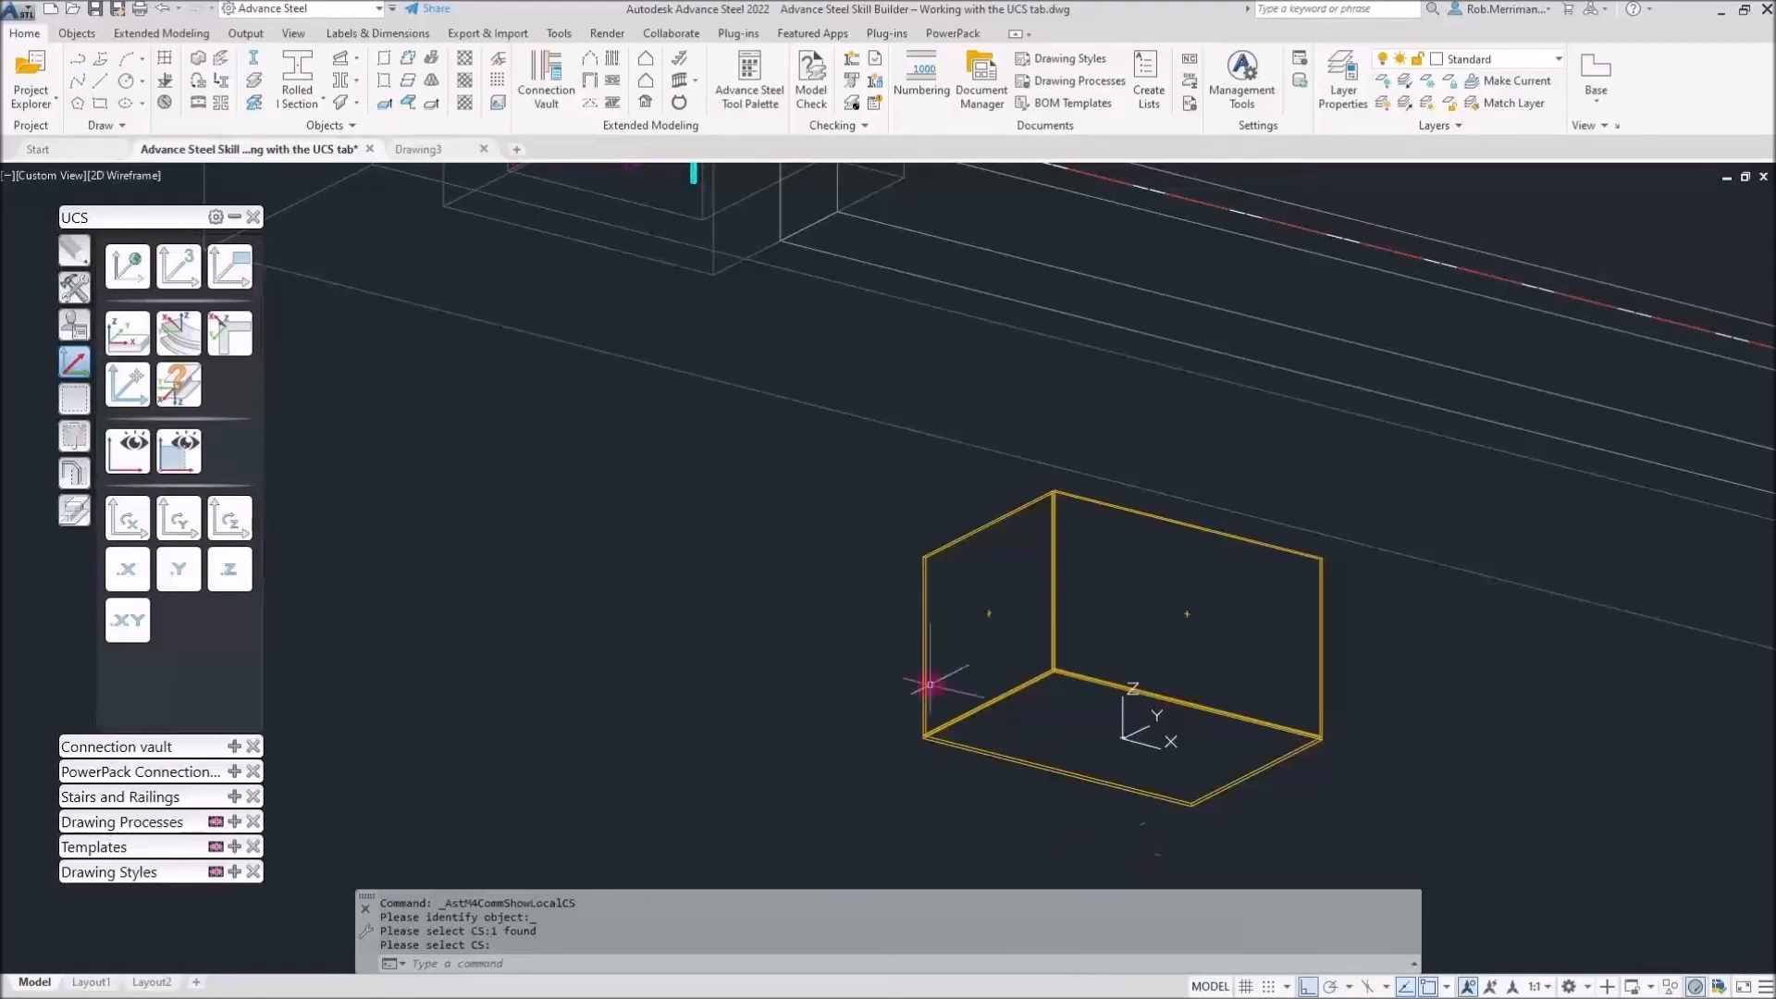
{"action": "left_click", "coordinate": [186, 395]}
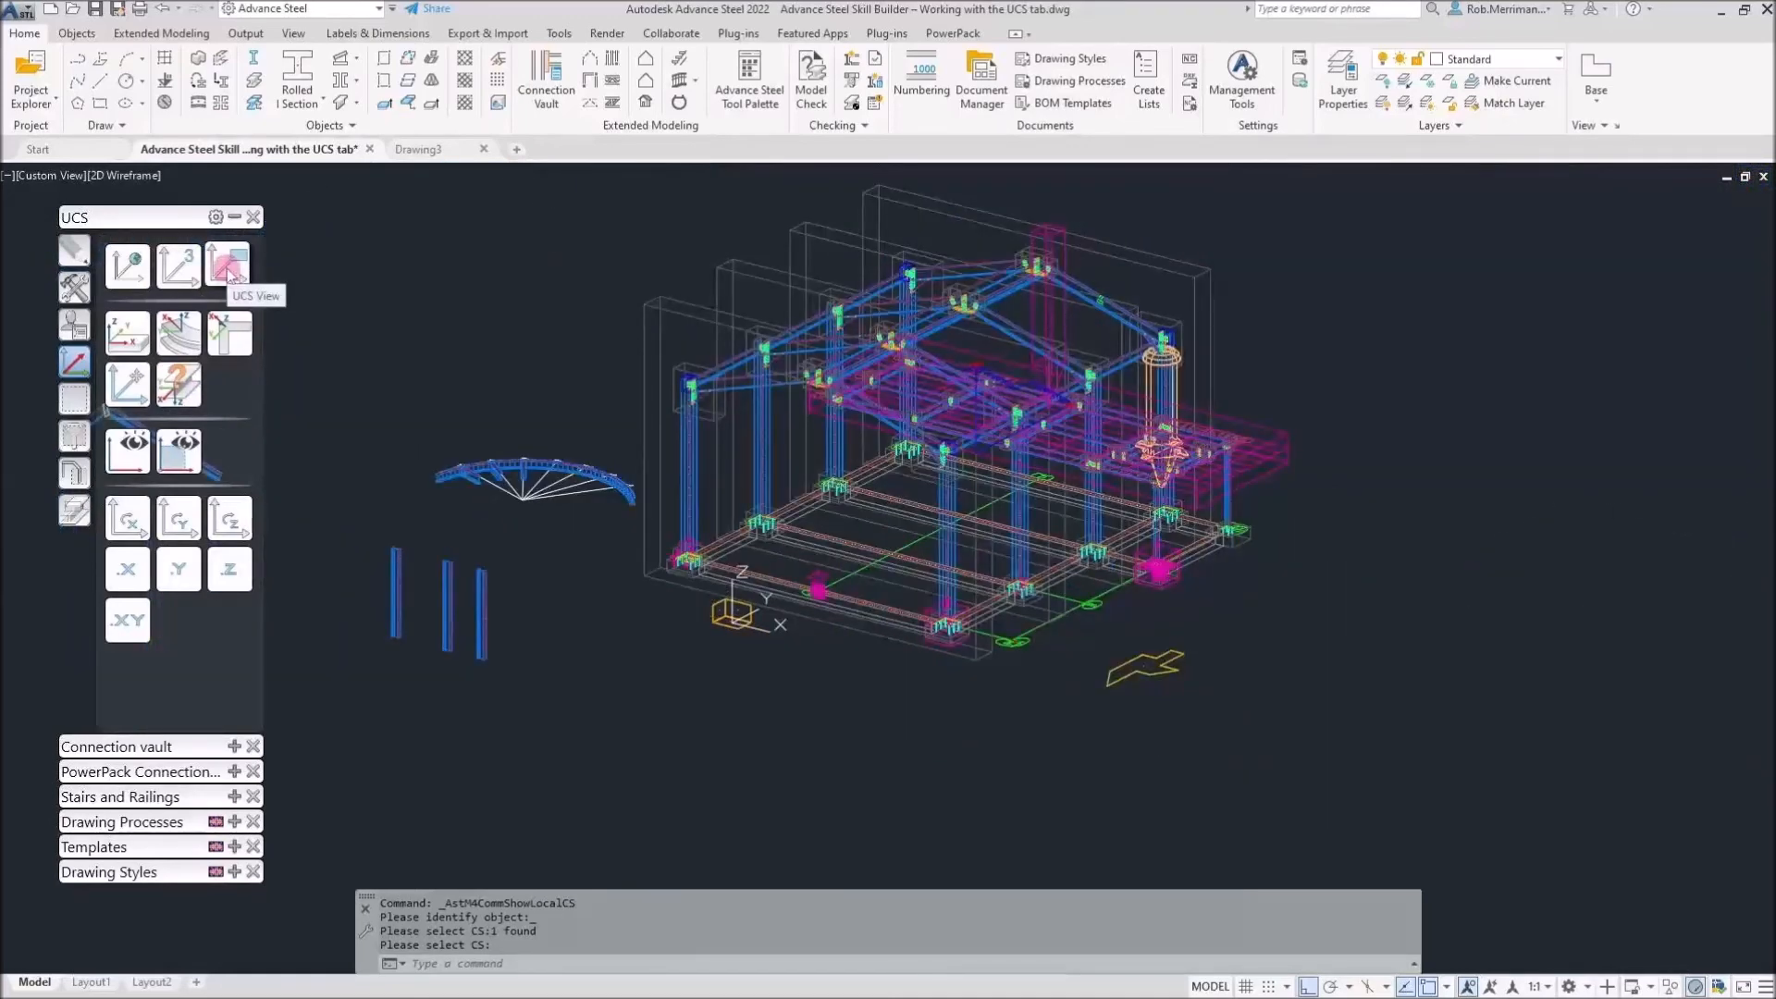
Switch the visual style of the whole-model view to Realistic
{"action": "mouse_move", "coordinate": [859, 601]}
{"action": "middle_mouse_down", "text": "shift"}
{"action": "mouse_move", "coordinate": [833, 596]}
{"action": "mouse_move", "coordinate": [860, 603]}
{"action": "middle_mouse_up", "text": "shift"}
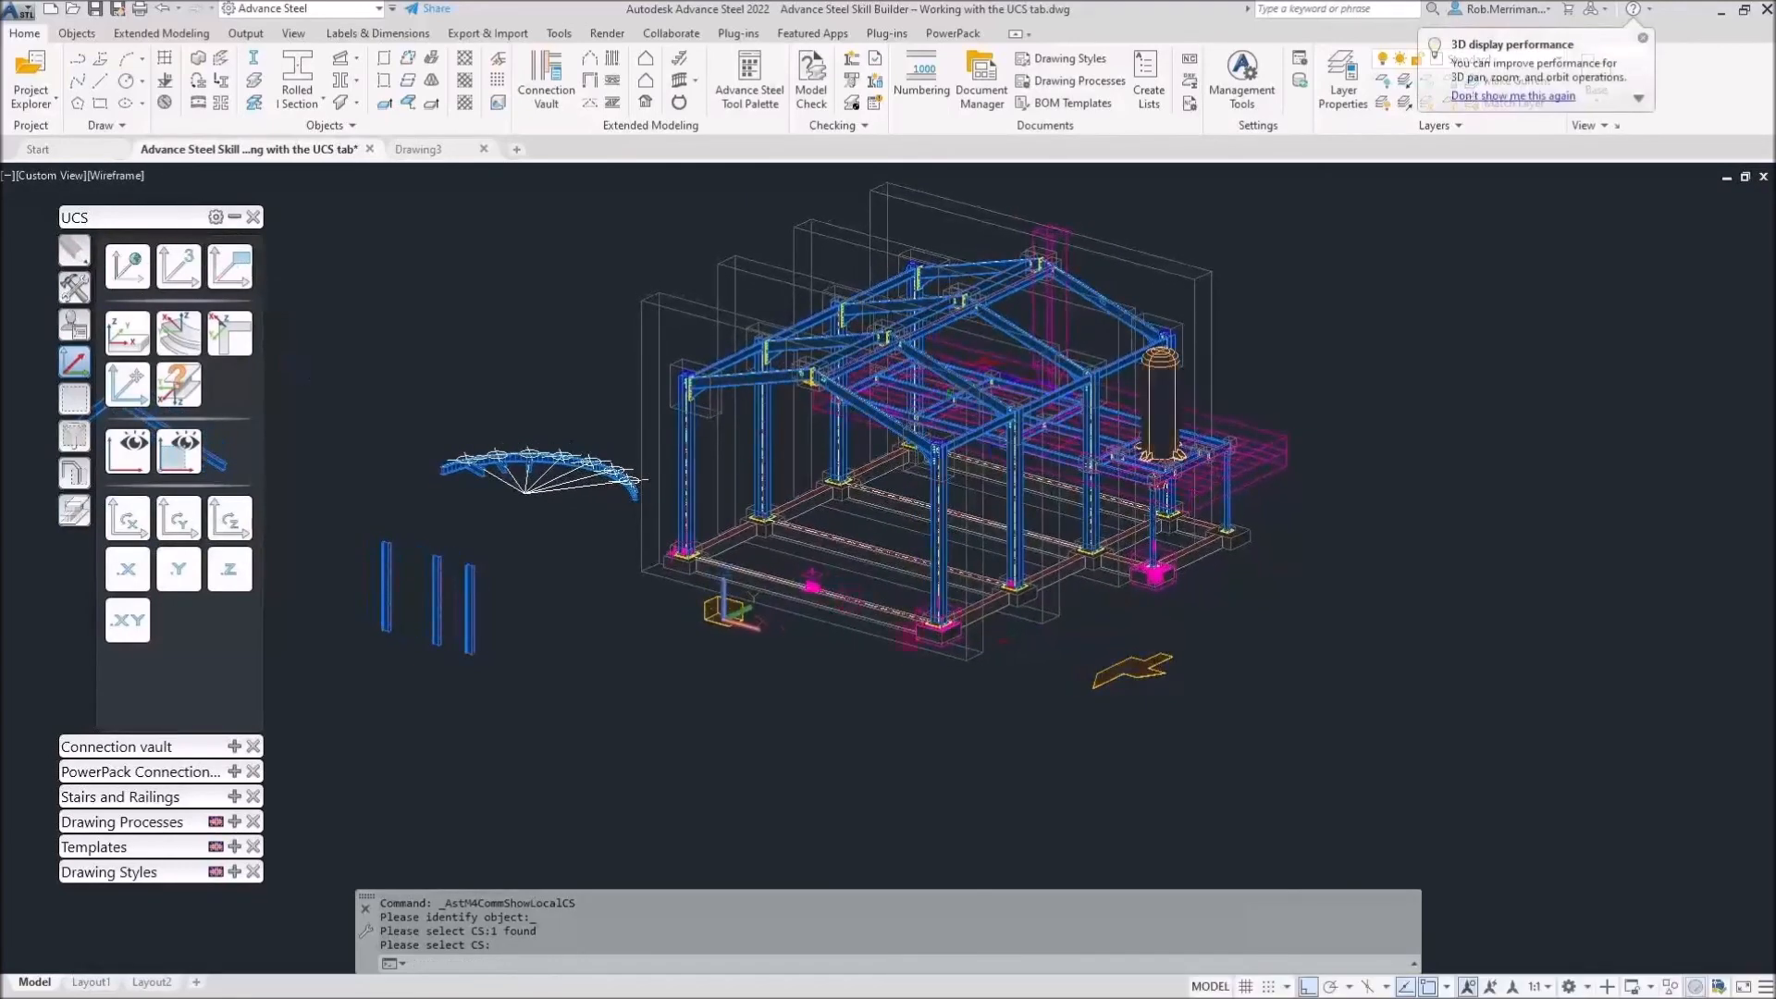
{"action": "scroll", "coordinate": [1038, 686], "scroll_direction": "down", "scroll_amount": 2}
{"action": "scroll", "coordinate": [729, 578], "scroll_direction": "up", "scroll_amount": 3}
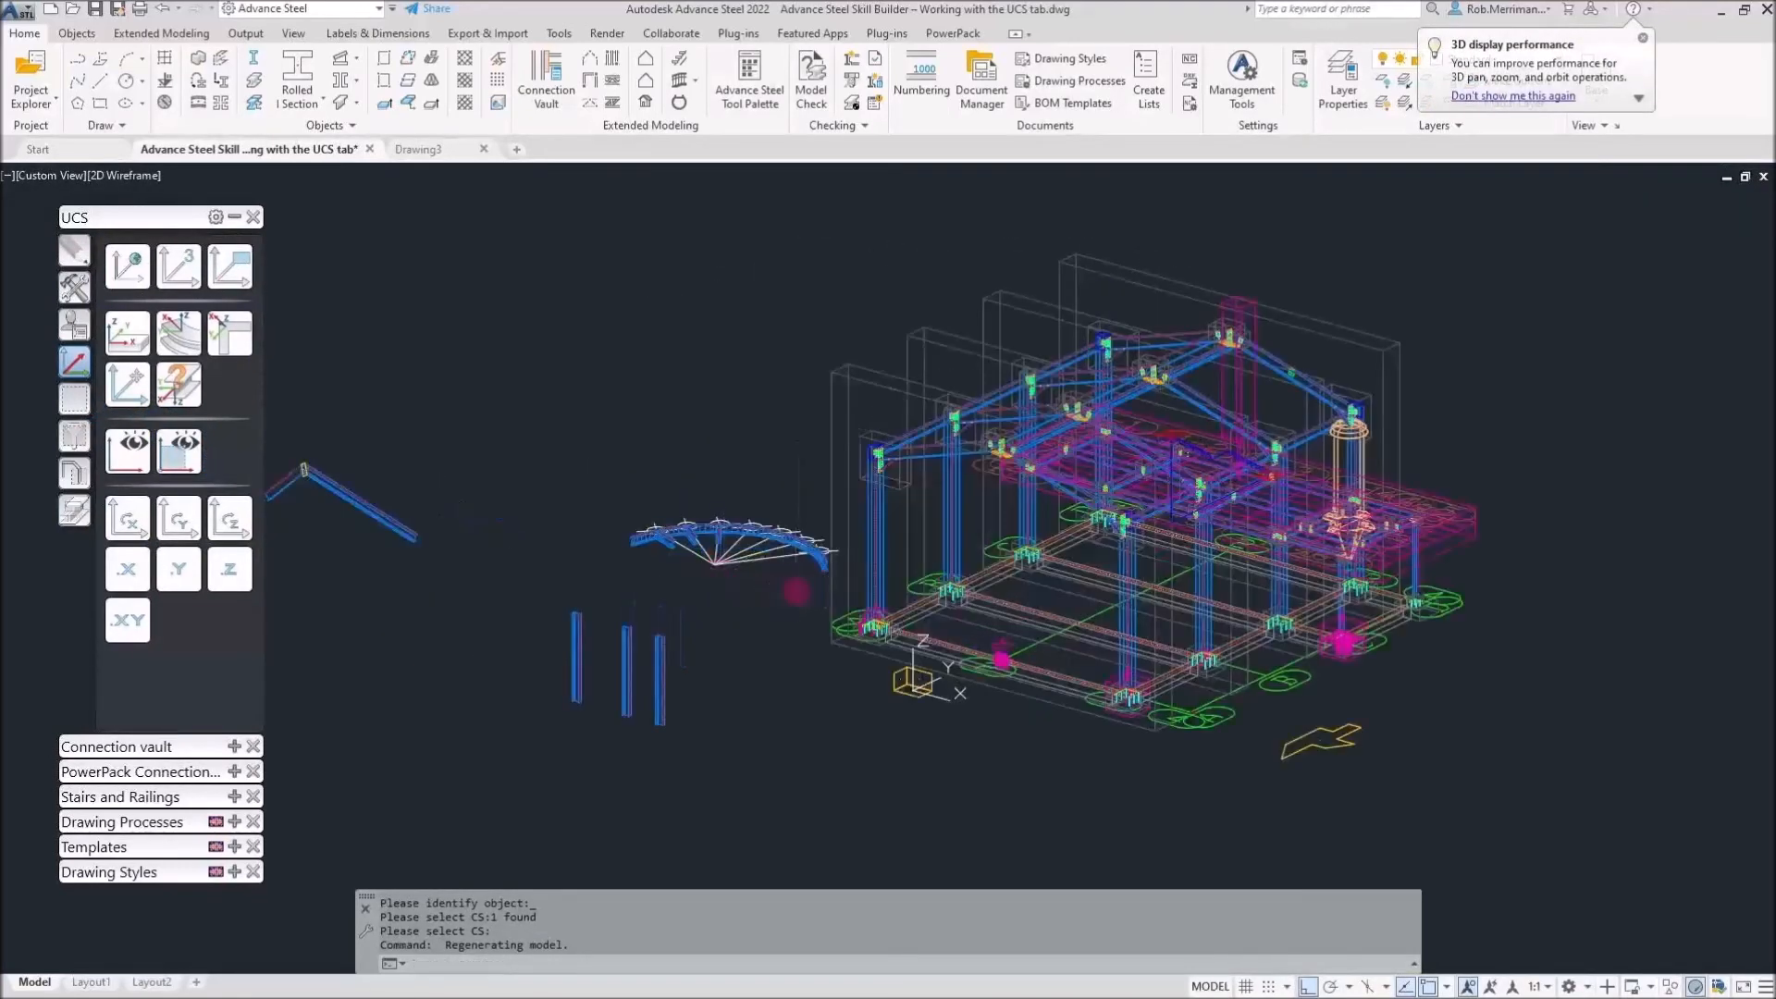
{"action": "left_click", "coordinate": [130, 175]}
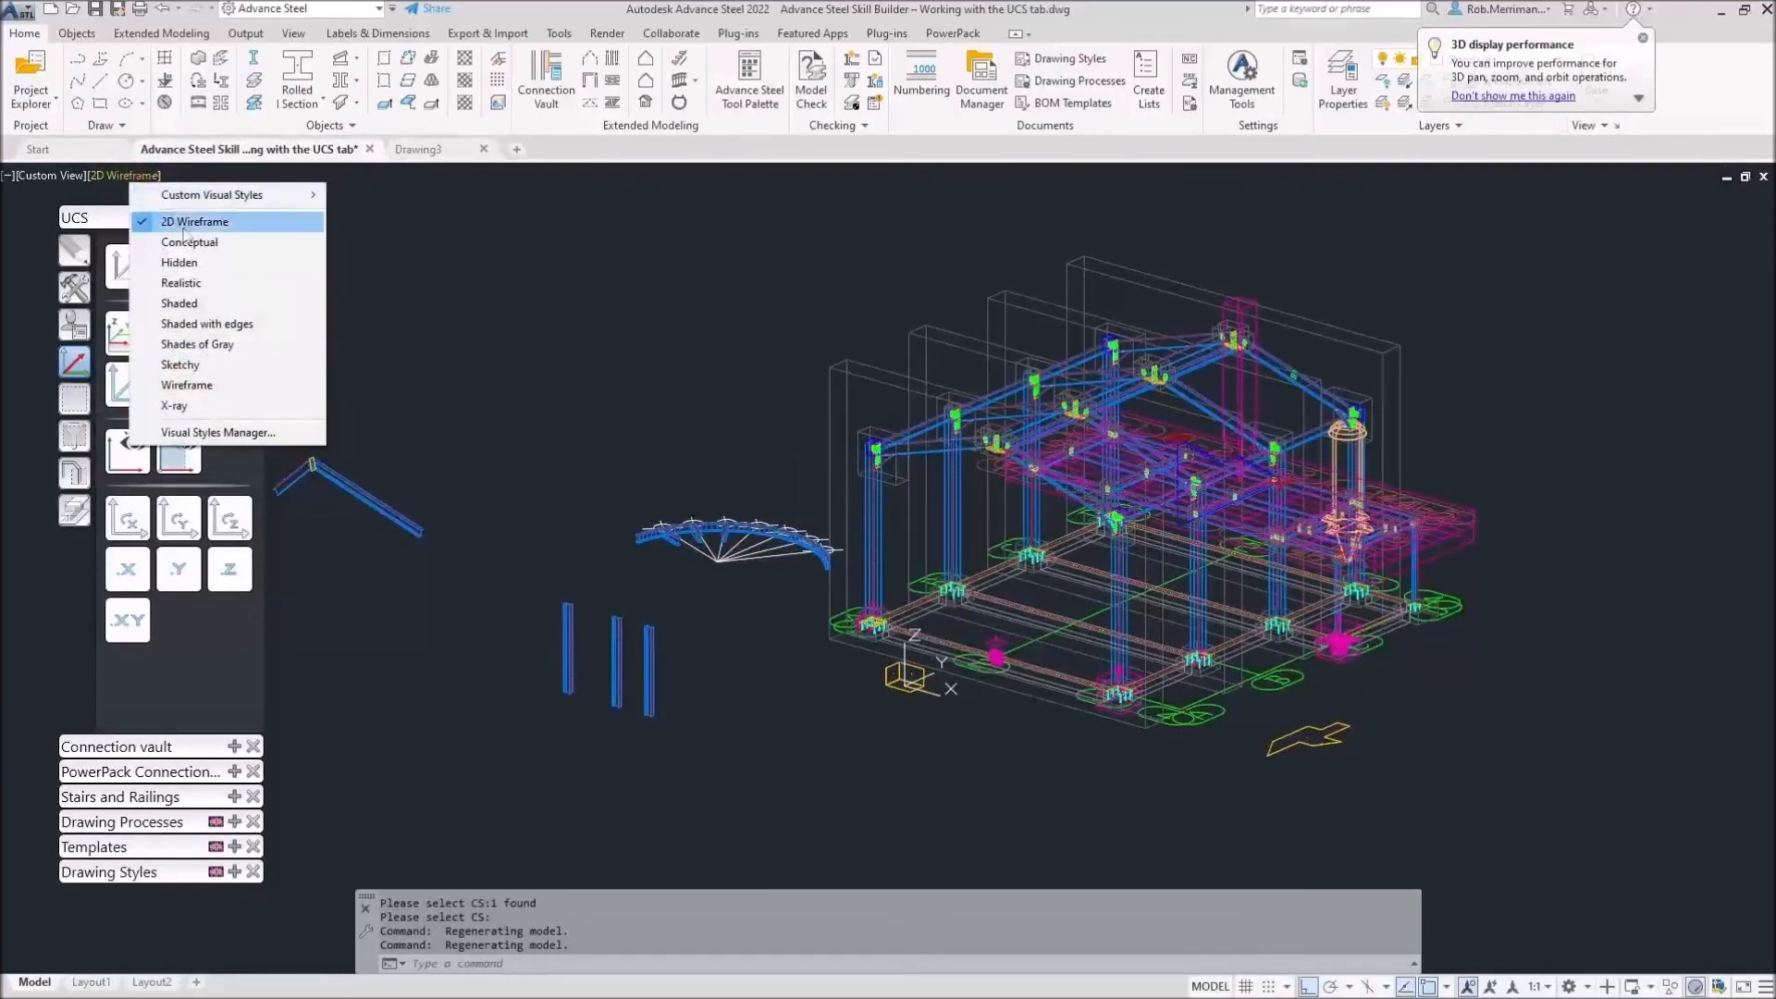
{"action": "left_click", "coordinate": [230, 281]}
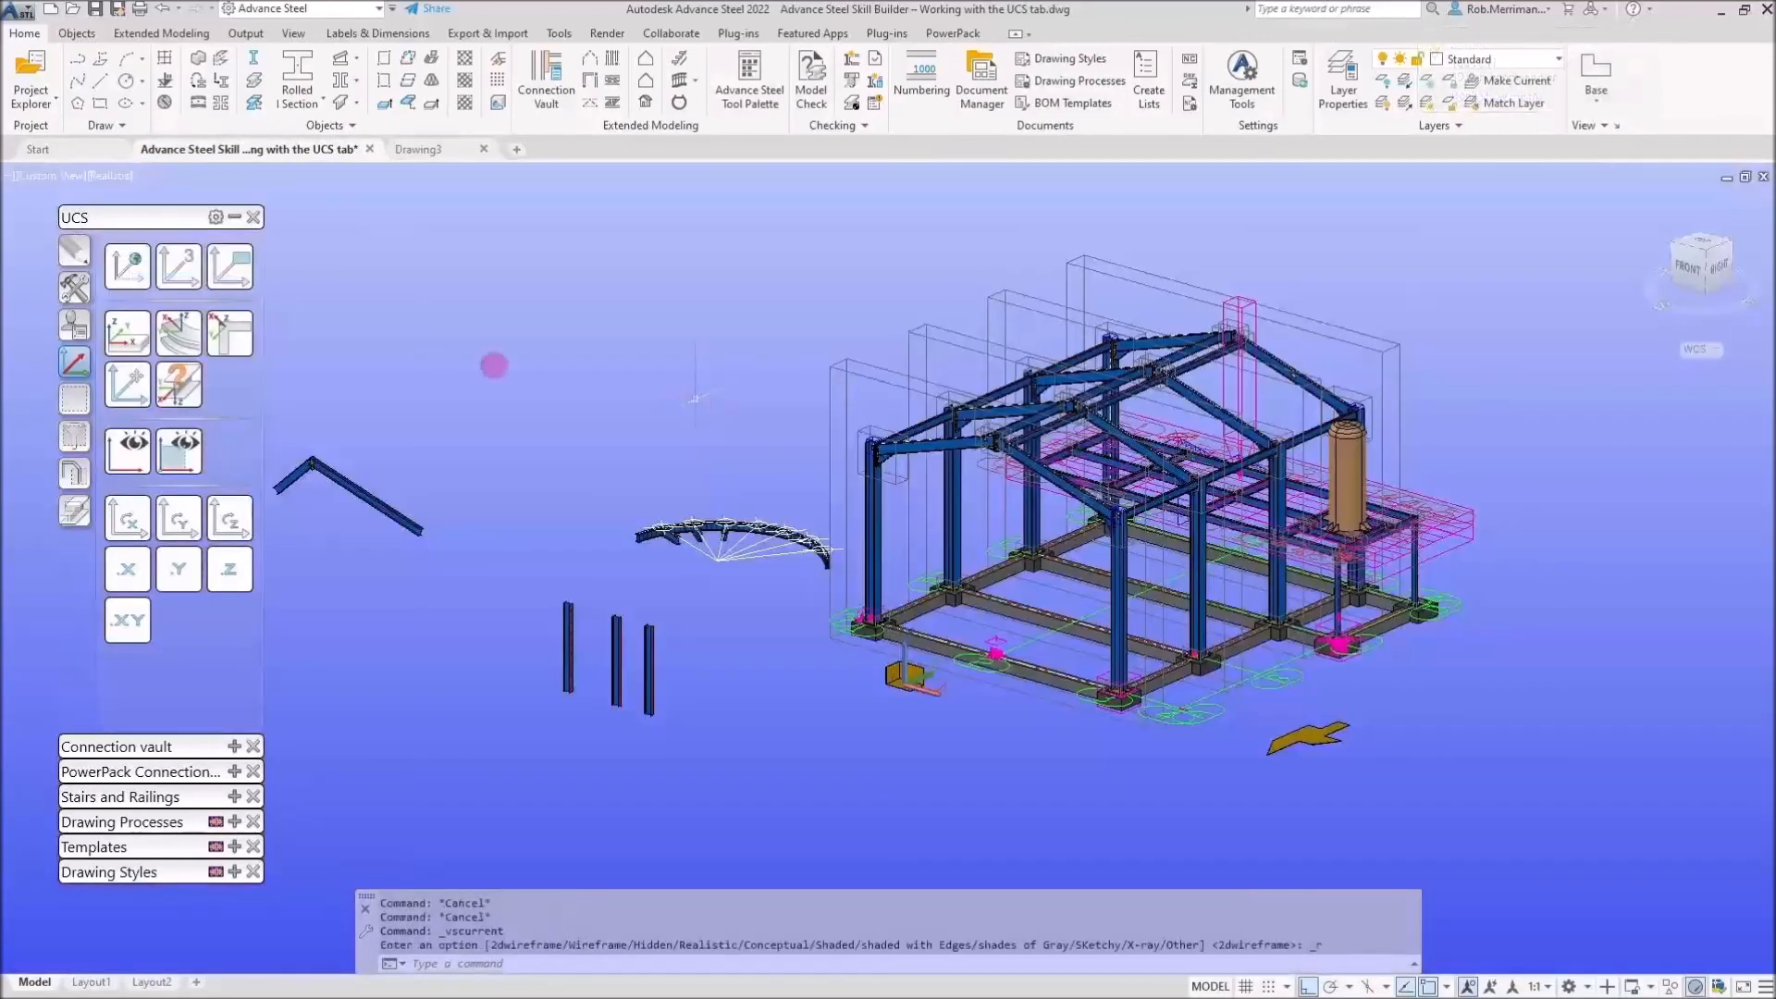
Align the UCS with the current view using UCS View
{"action": "middle_click_drag", "start_coordinate": [463, 375], "coordinate": [488, 375]}
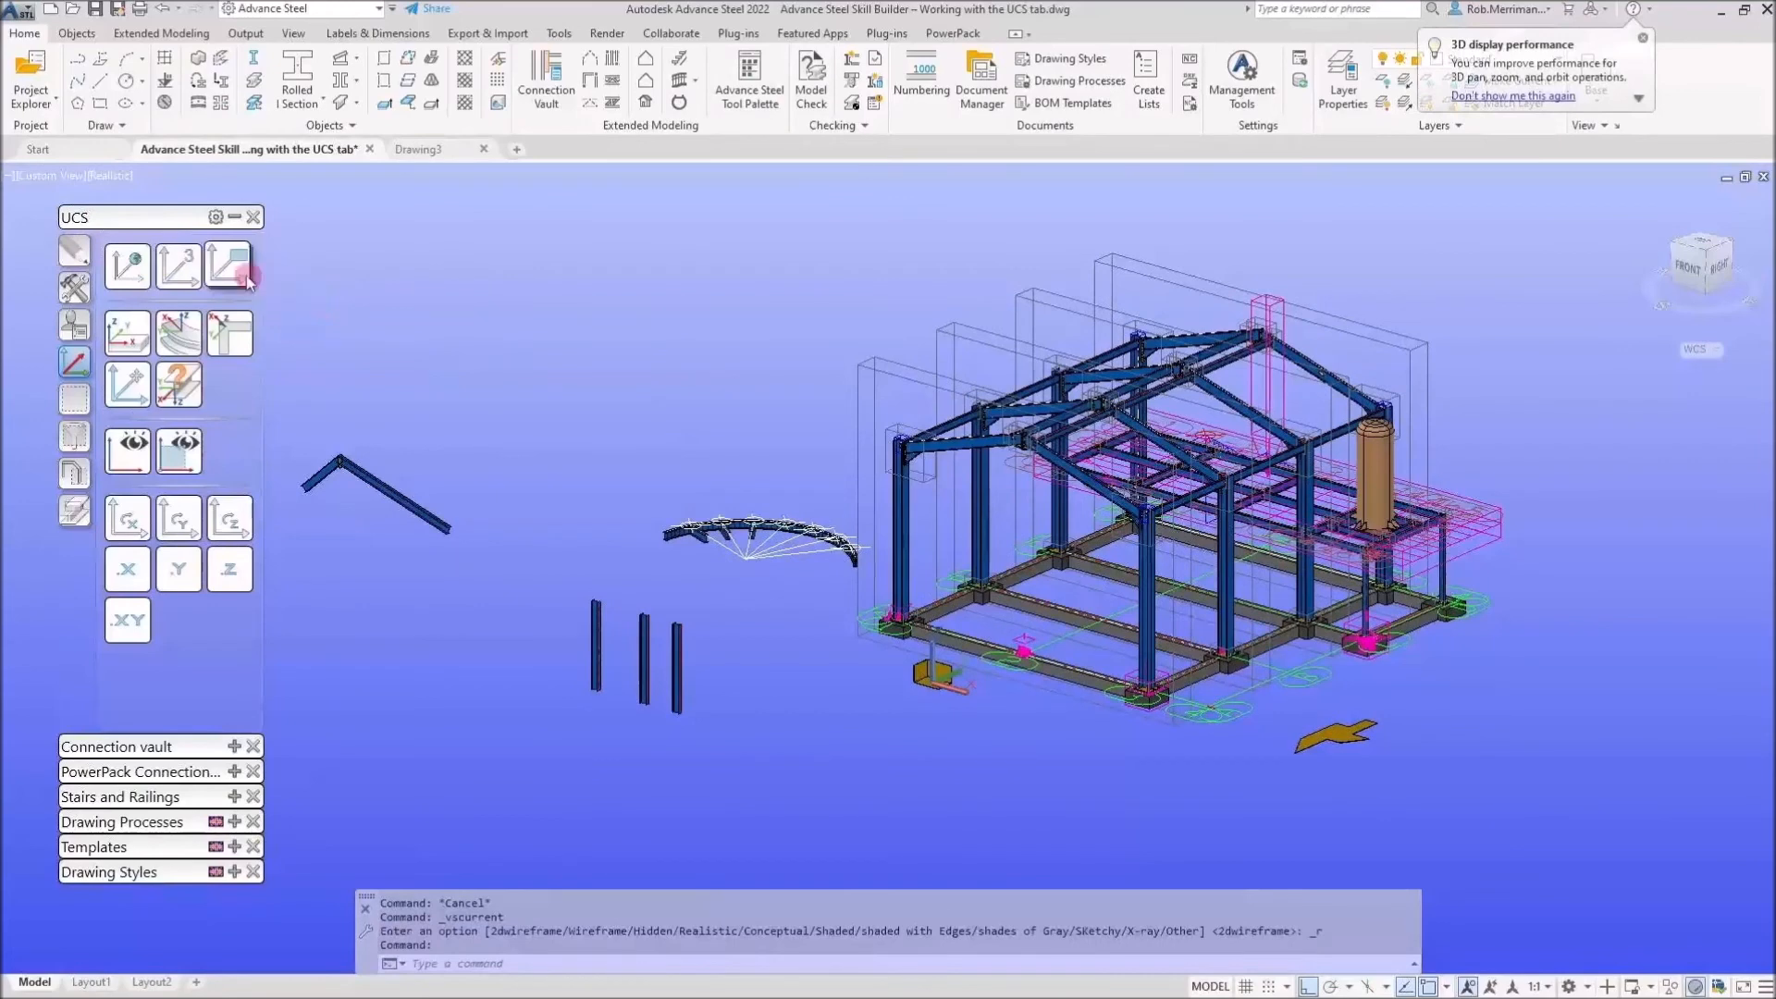
{"action": "middle_click_drag", "start_coordinate": [585, 403], "coordinate": [594, 397], "text": "shift"}
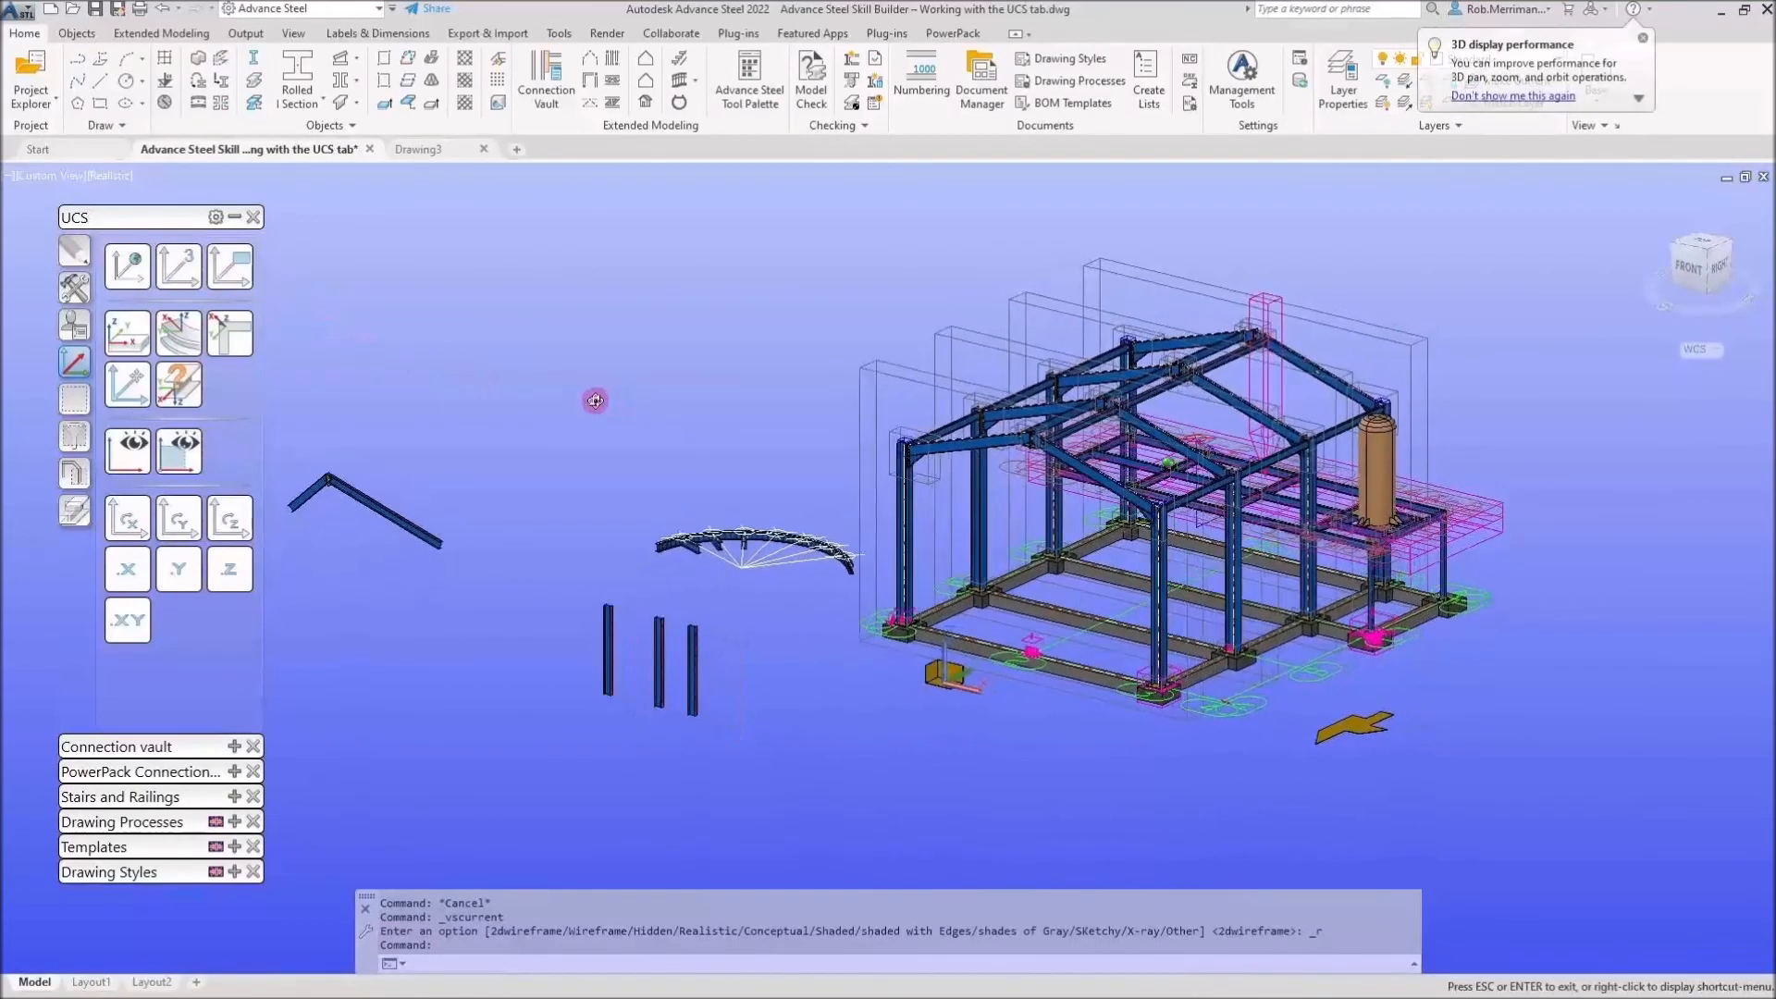
{"action": "left_click", "coordinate": [228, 268]}
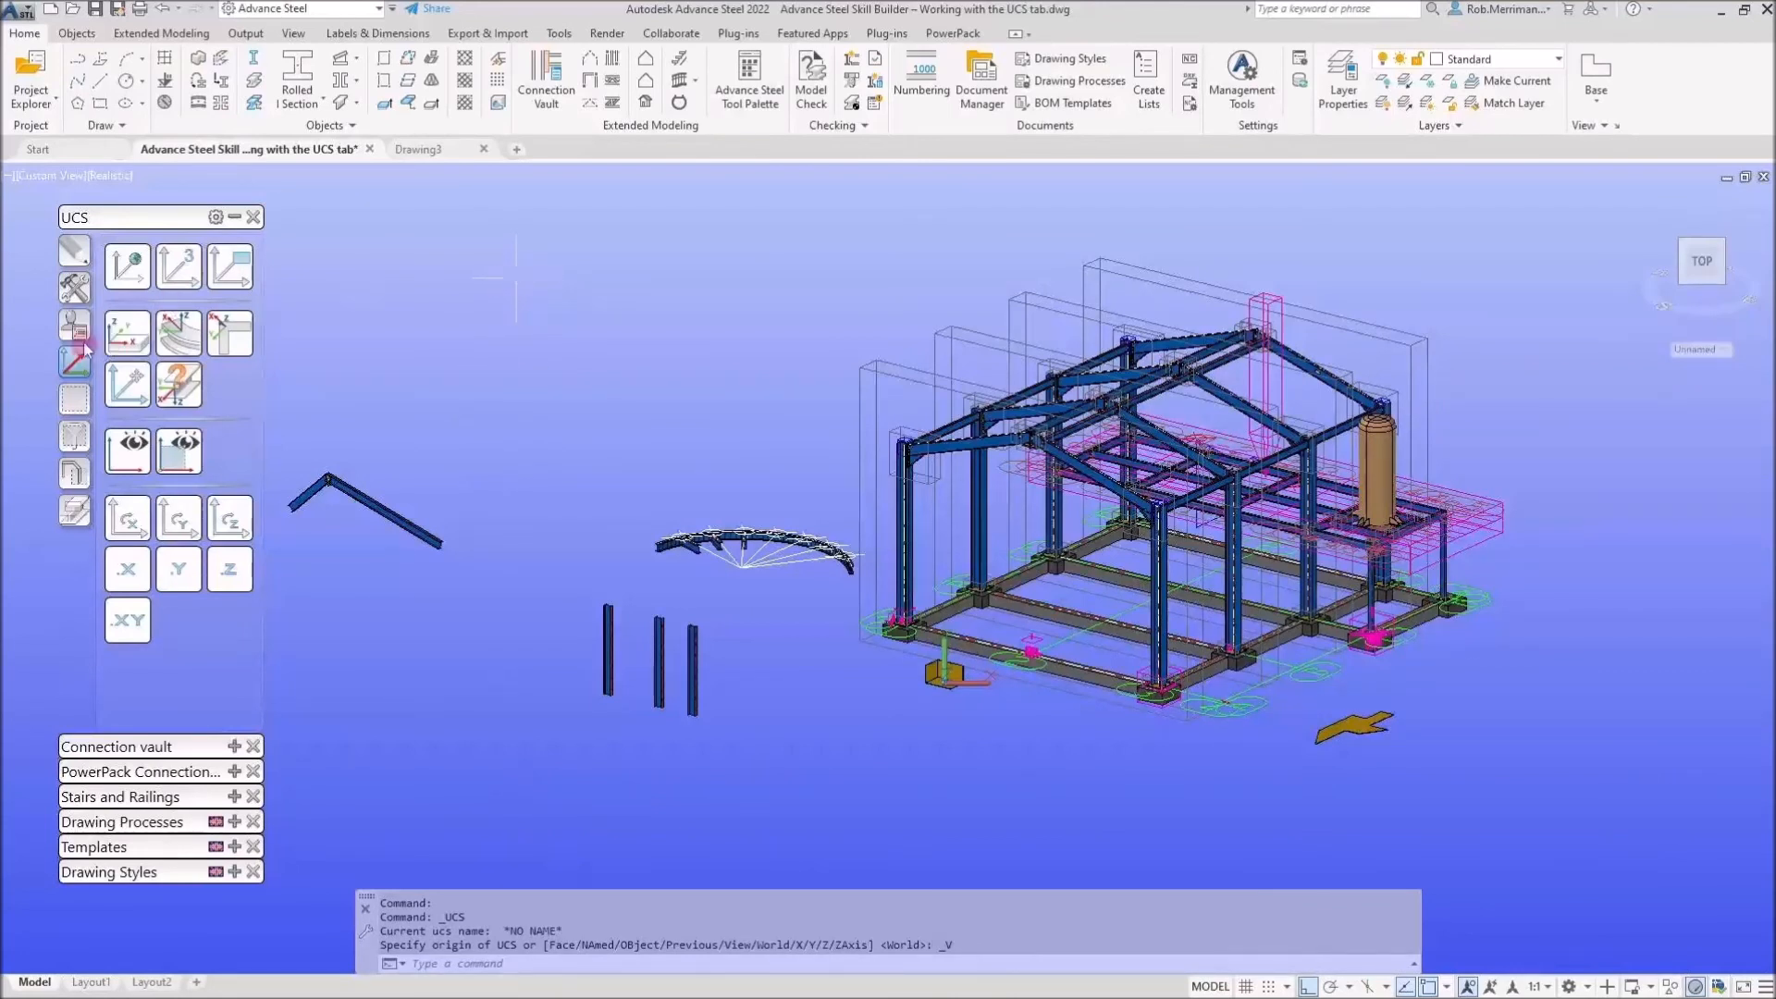
Place a camera in front of the building and set its detail style to 3D view - All, no labels
{"action": "left_click", "coordinate": [75, 288]}
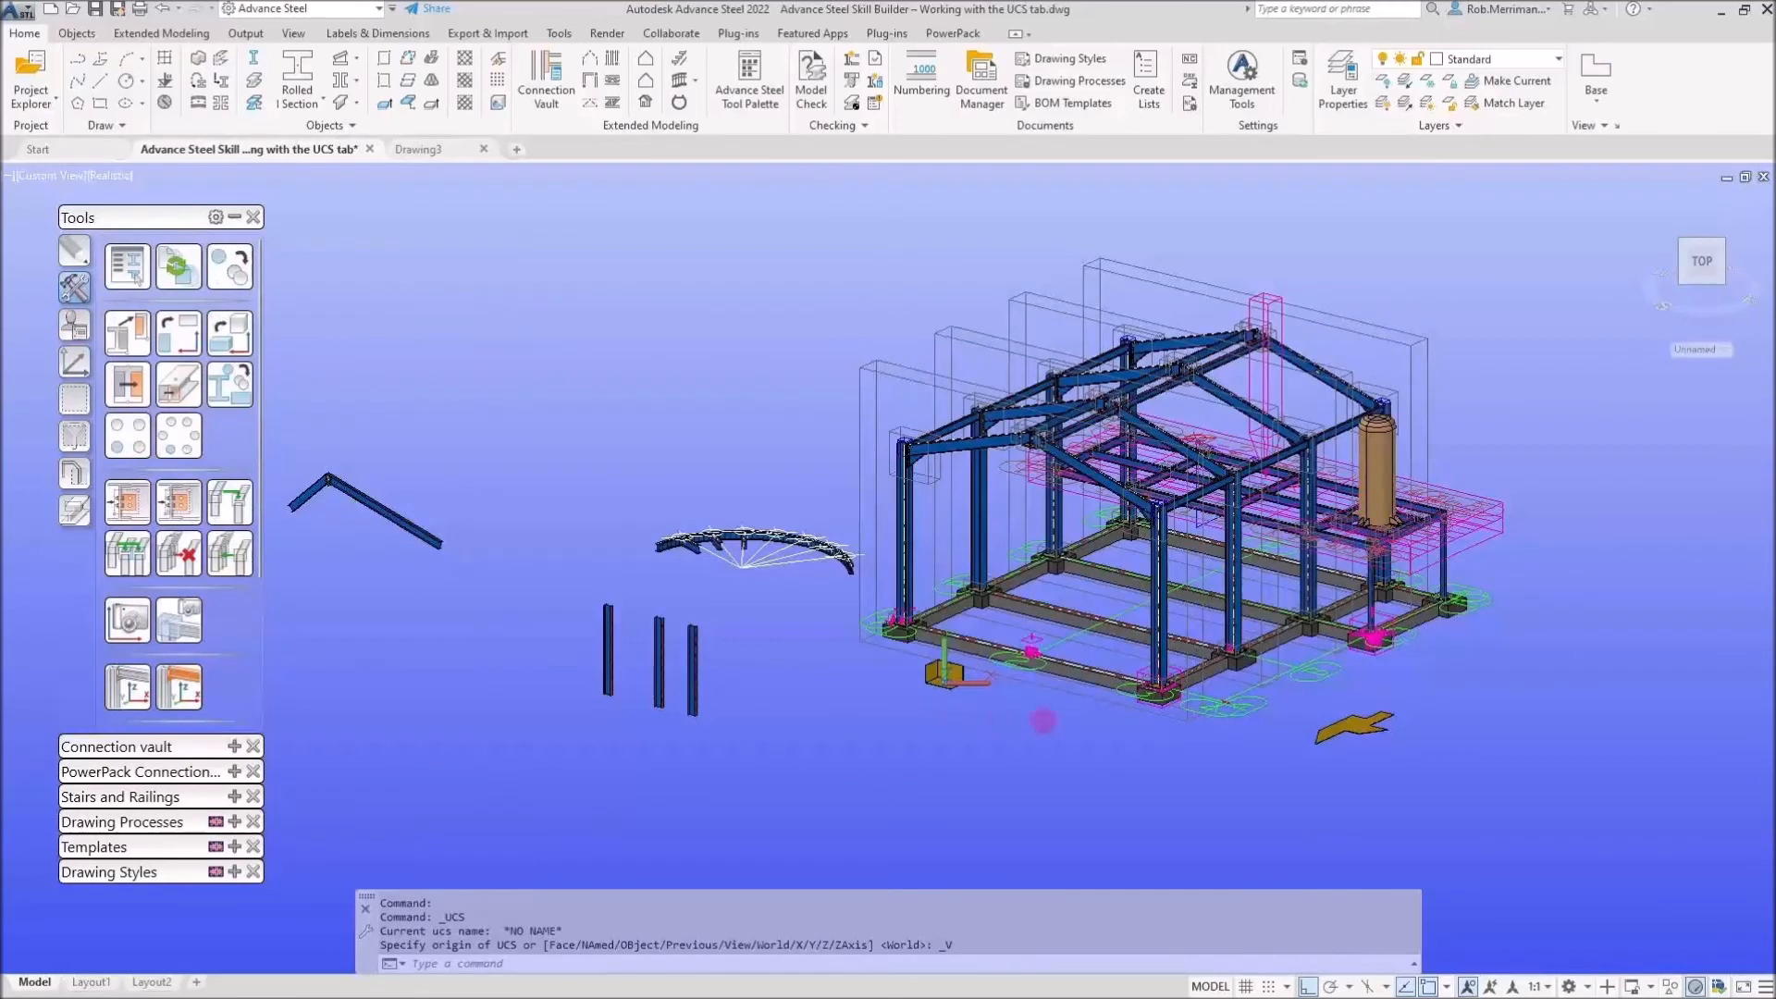
{"action": "left_click", "coordinate": [1044, 721]}
{"action": "left_click", "coordinate": [1269, 658]}
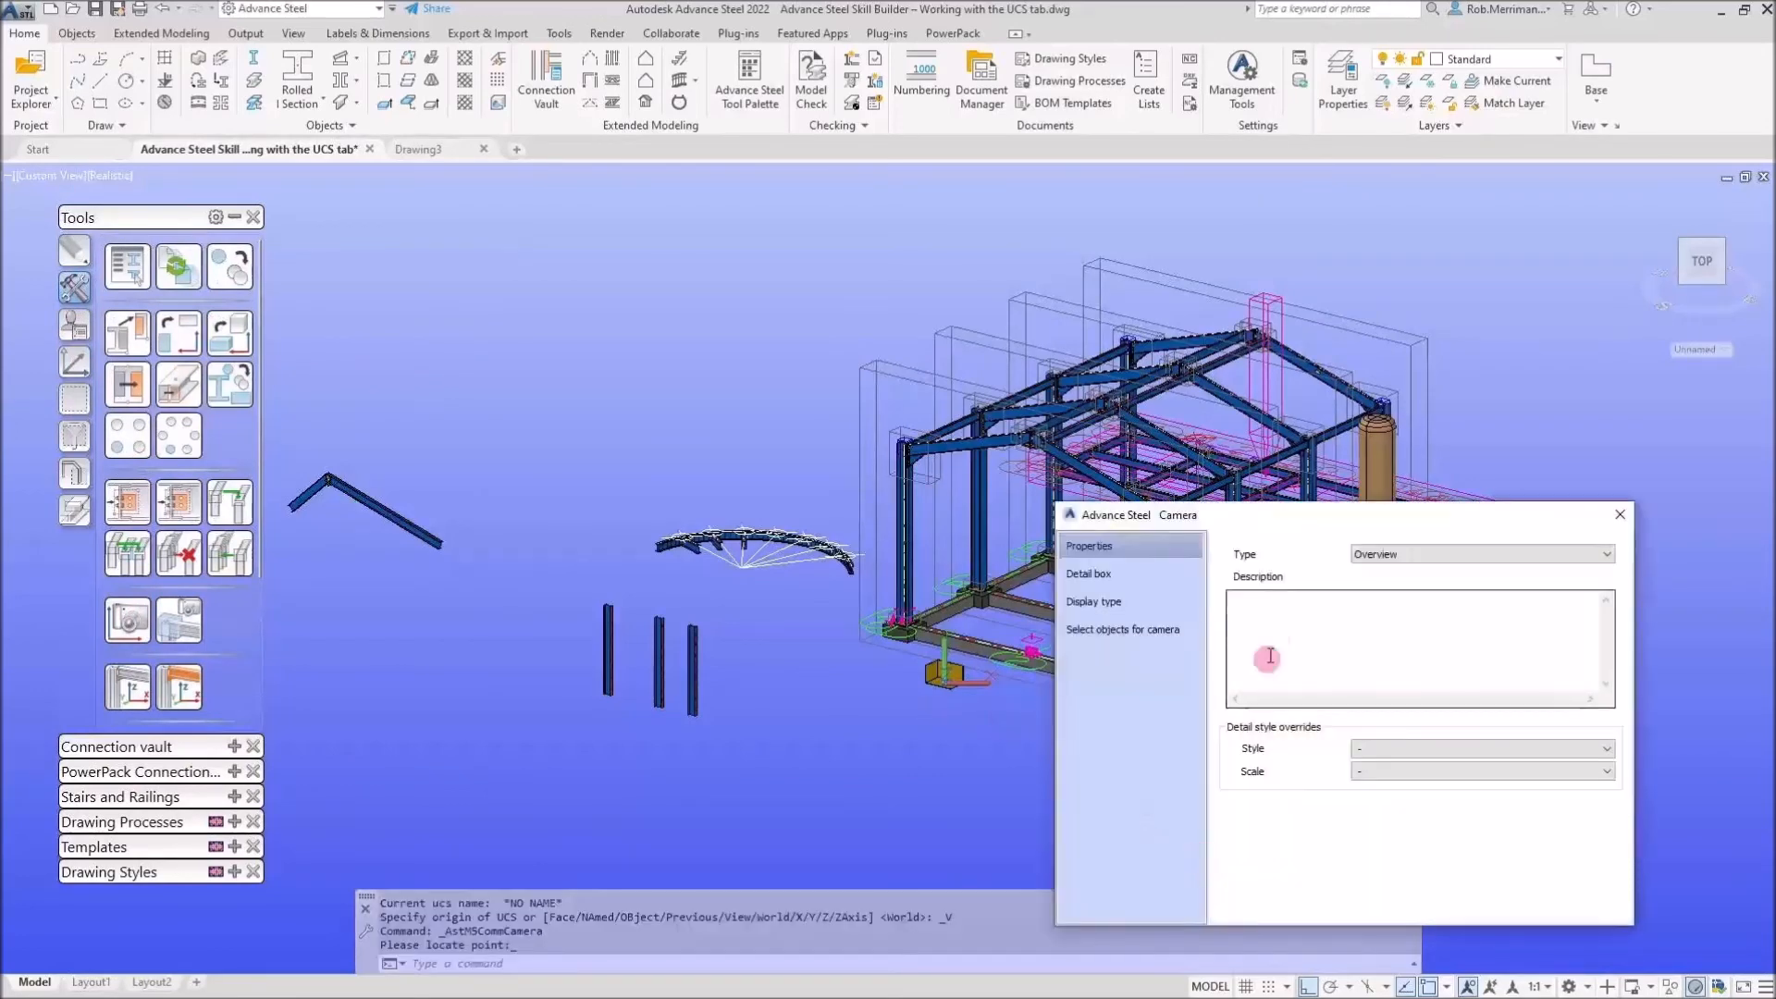
{"action": "left_click", "coordinate": [1407, 748]}
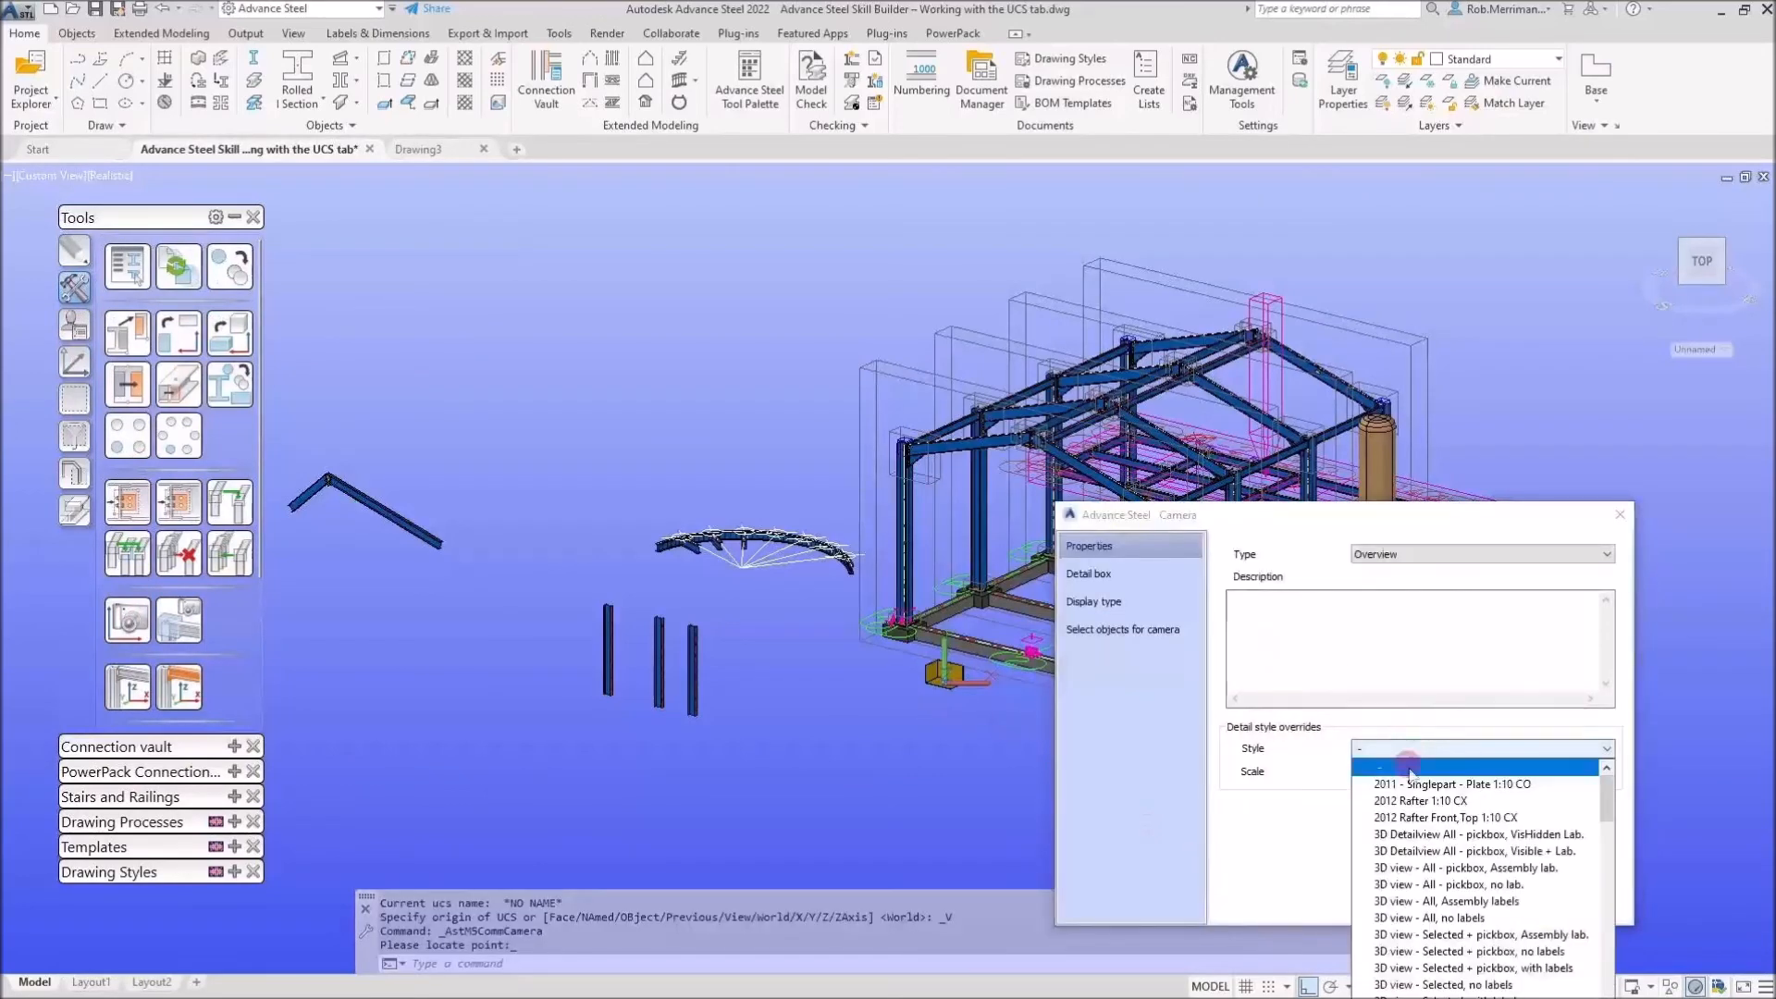
{"action": "left_click", "coordinate": [1467, 919]}
{"action": "left_click", "coordinate": [1619, 514]}
{"action": "scroll", "coordinate": [1213, 757], "scroll_direction": "up", "scroll_amount": 5}
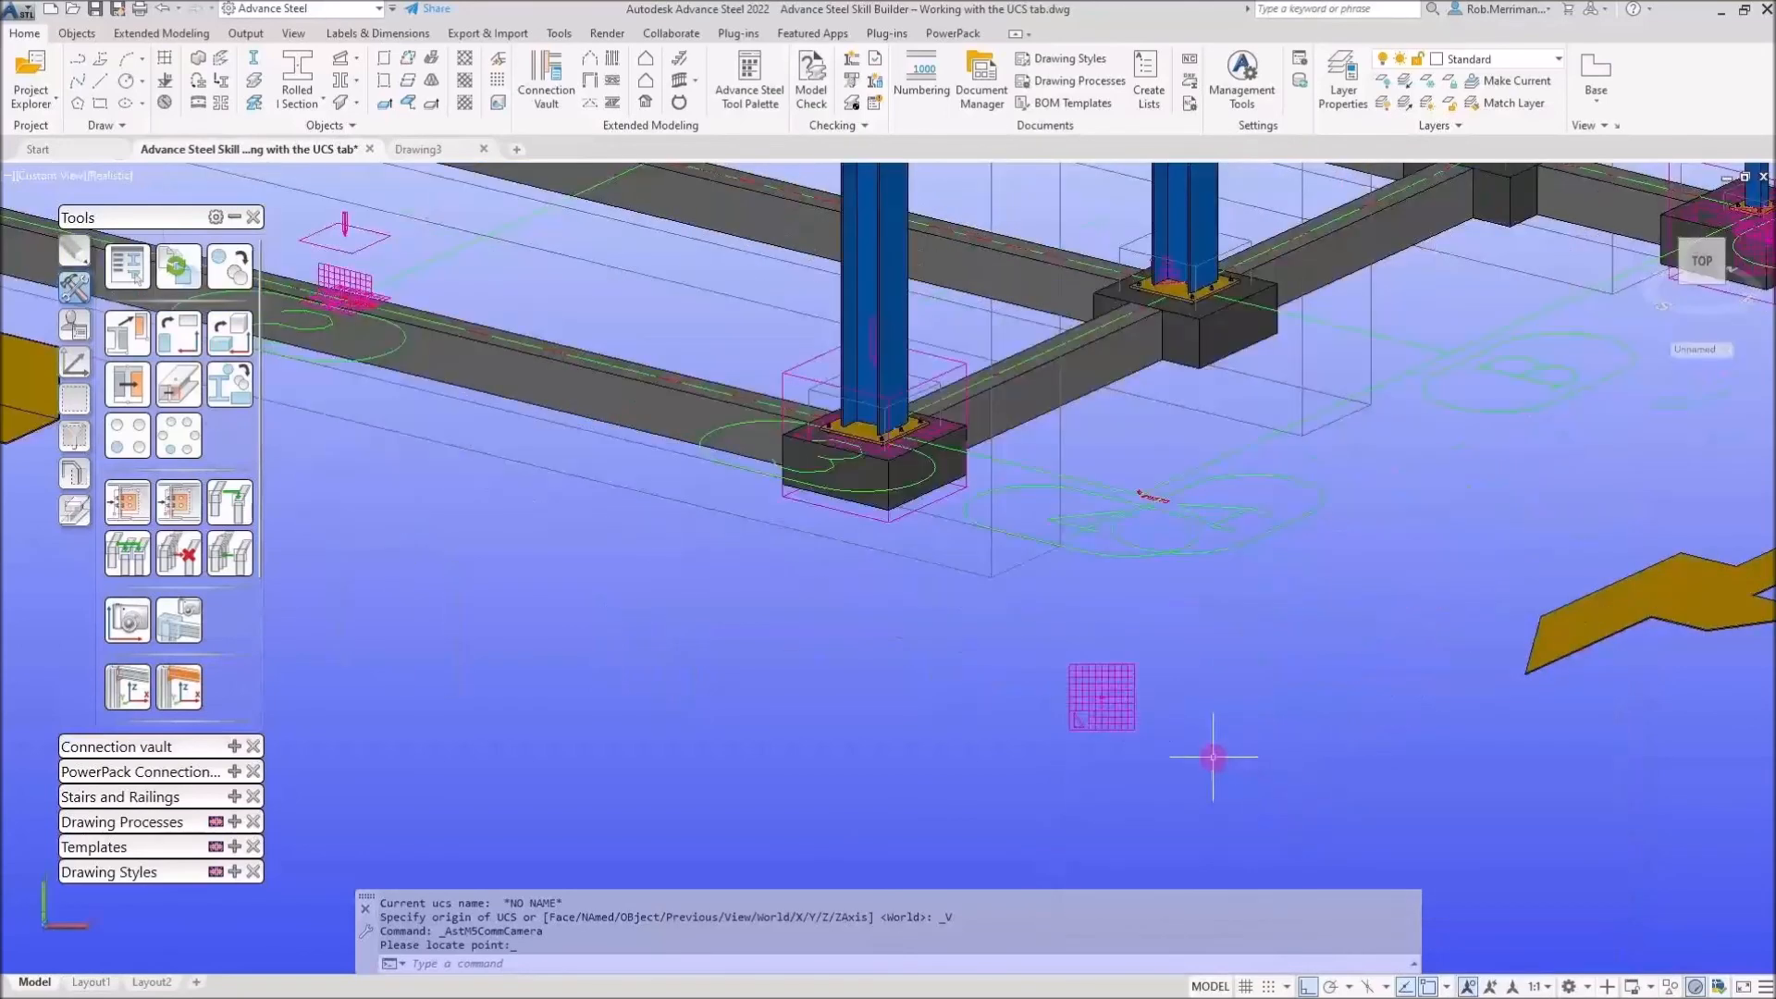
{"action": "scroll", "coordinate": [943, 724], "scroll_direction": "down", "scroll_amount": 5}
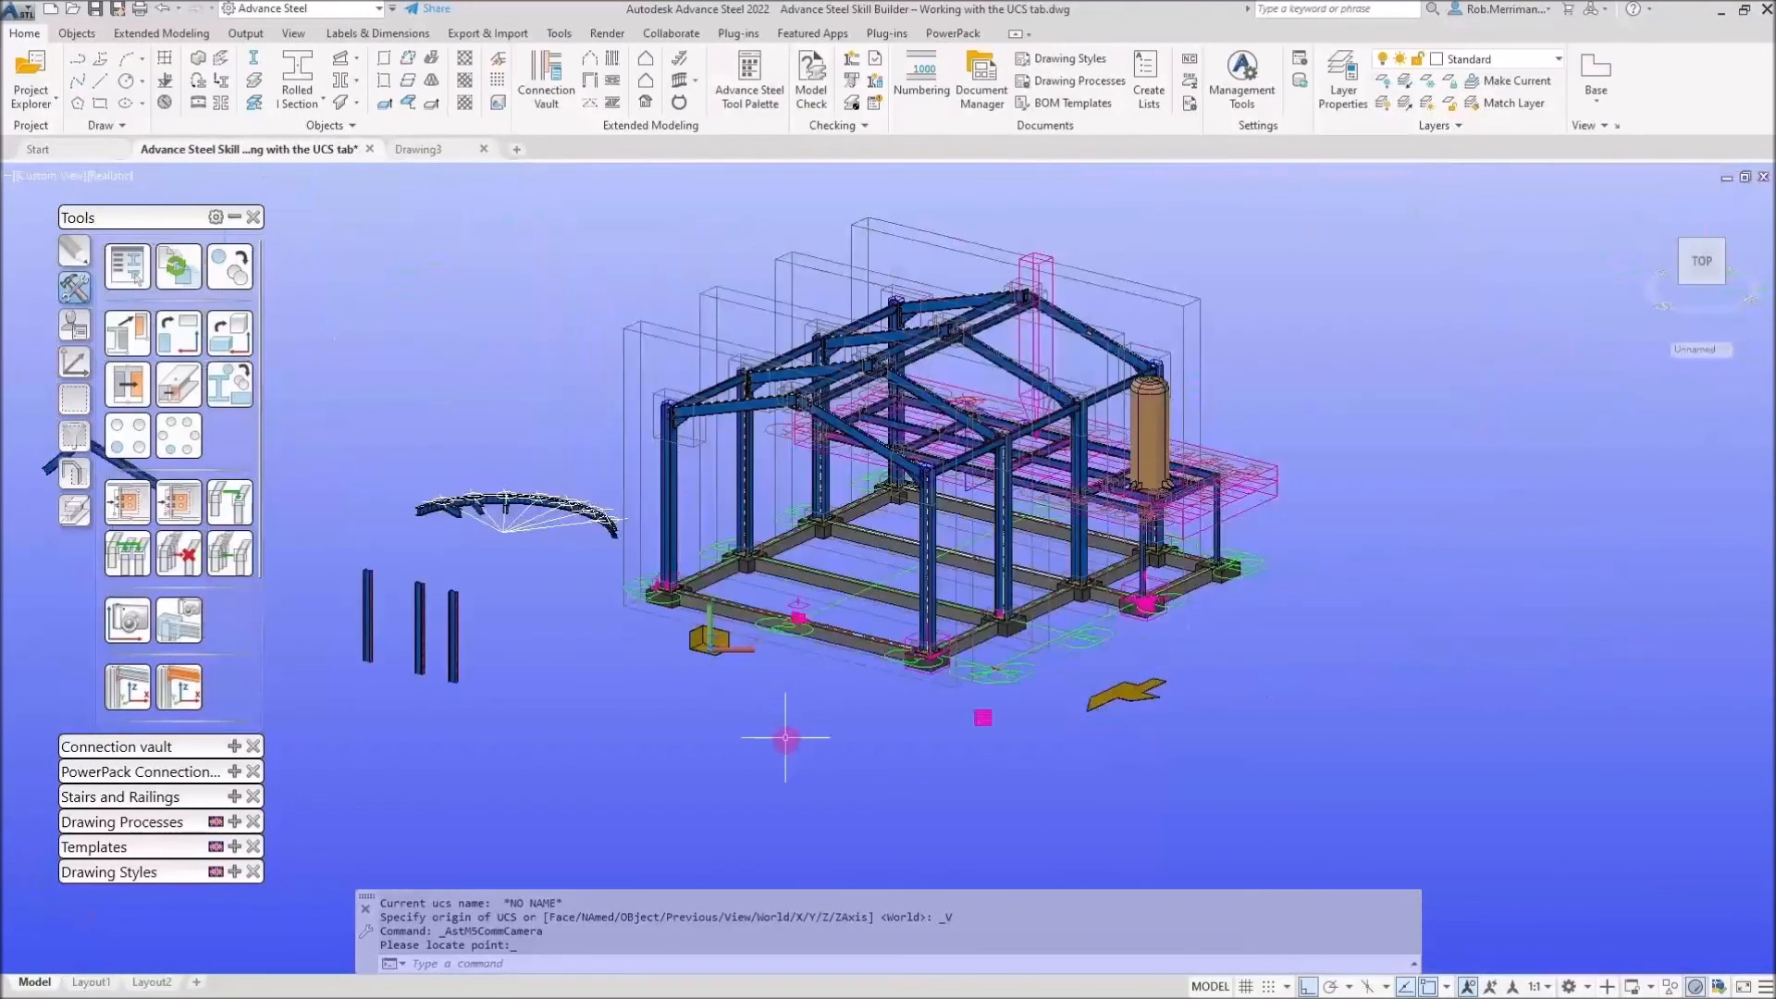
{"action": "scroll", "coordinate": [1036, 643], "scroll_direction": "down", "scroll_amount": 3}
{"action": "scroll", "coordinate": [834, 613], "scroll_direction": "up", "scroll_amount": 3}
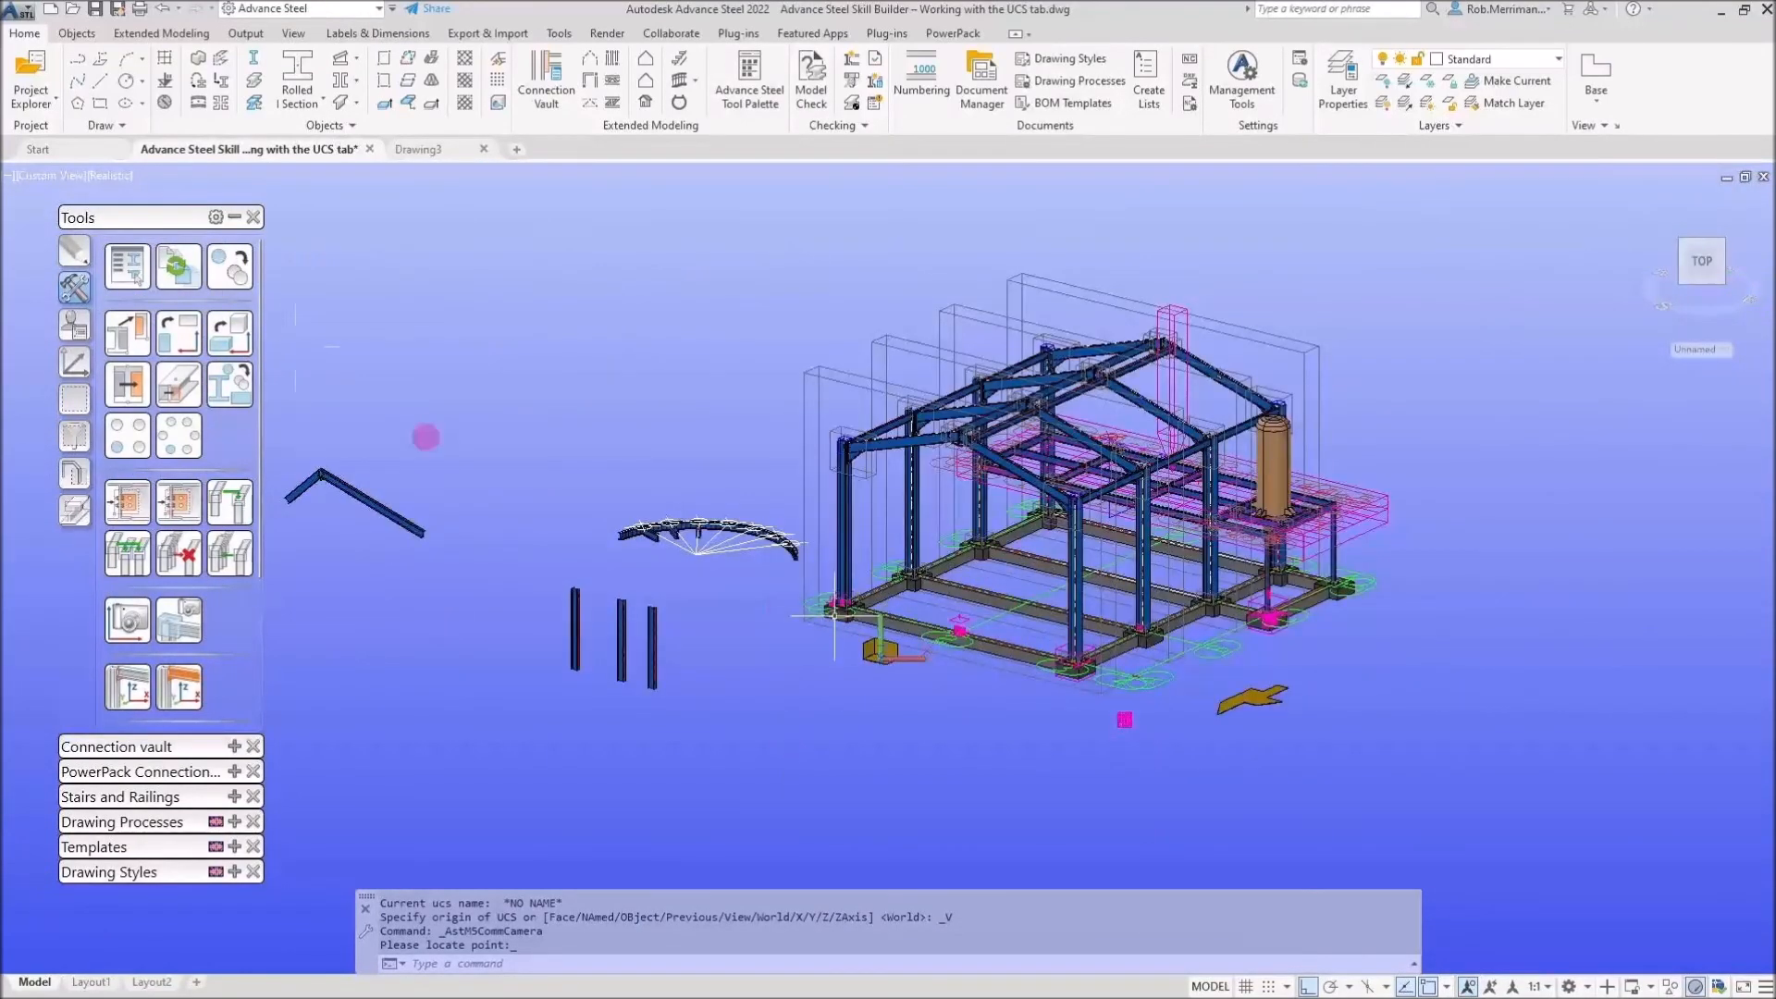
Reset the UCS to the World coordinate system and orbit the model to an isometric view
{"action": "left_click", "coordinate": [74, 362]}
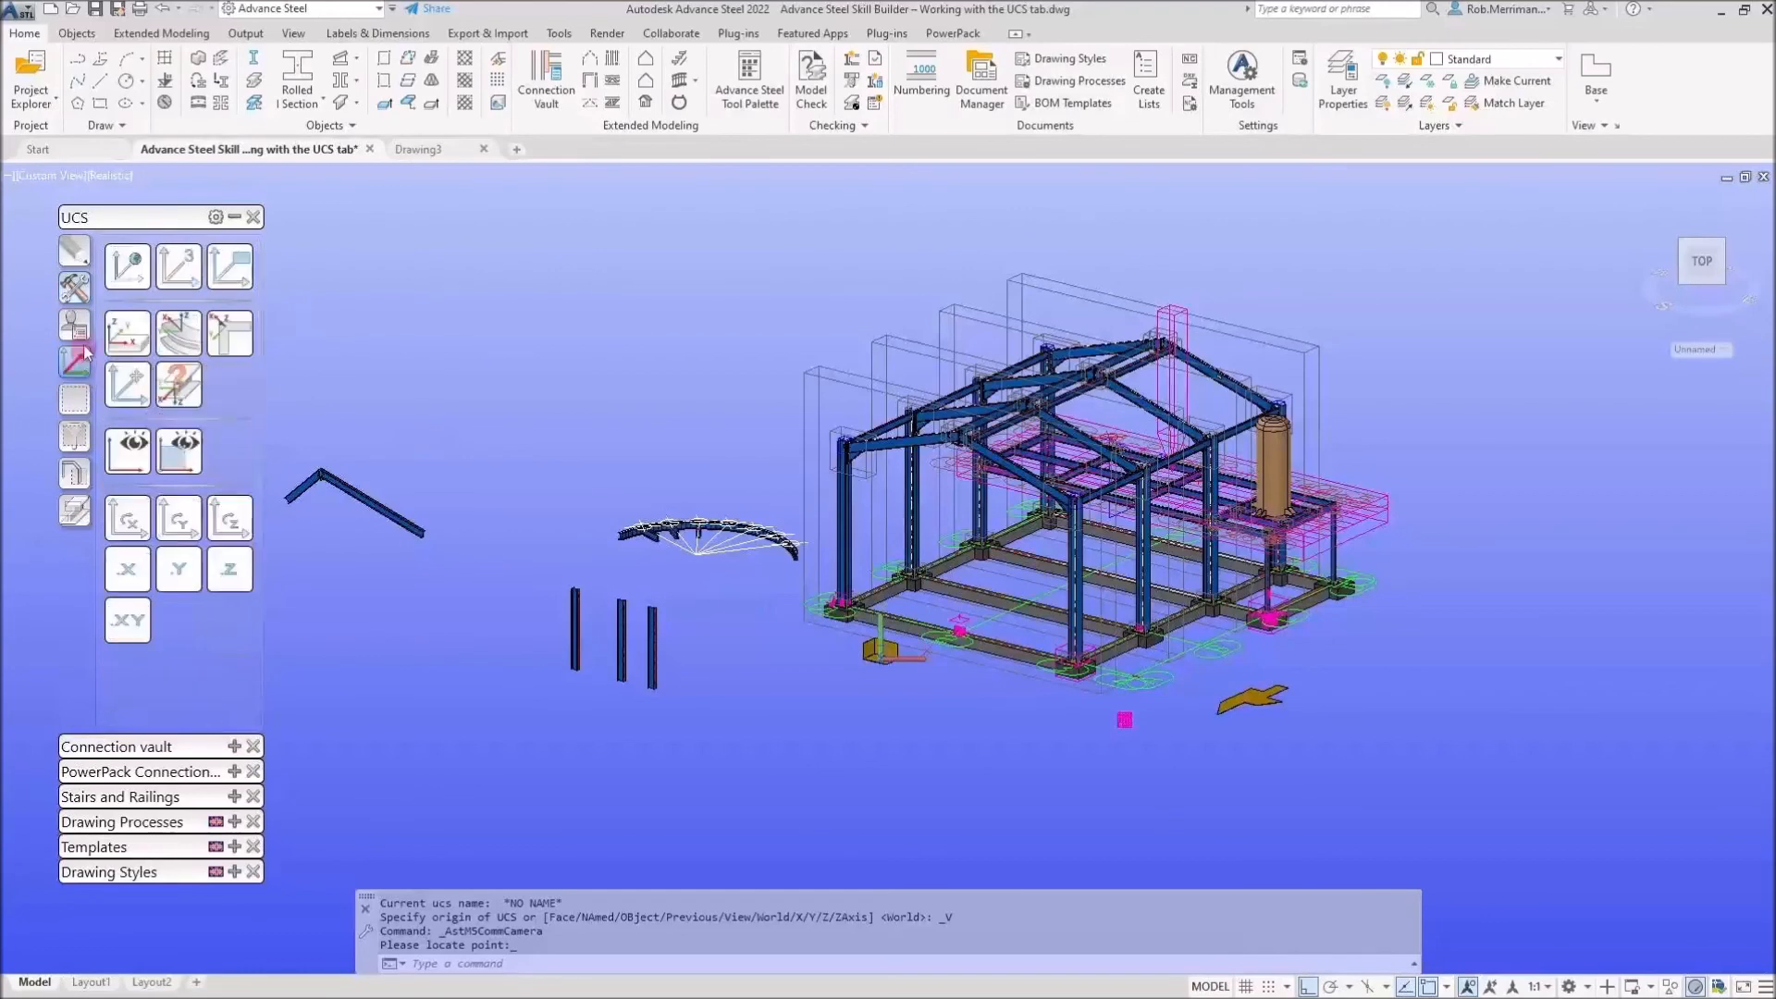
{"action": "left_click", "coordinate": [118, 275]}
{"action": "middle_click_drag", "start_coordinate": [638, 532], "coordinate": [696, 532], "text": "shift"}
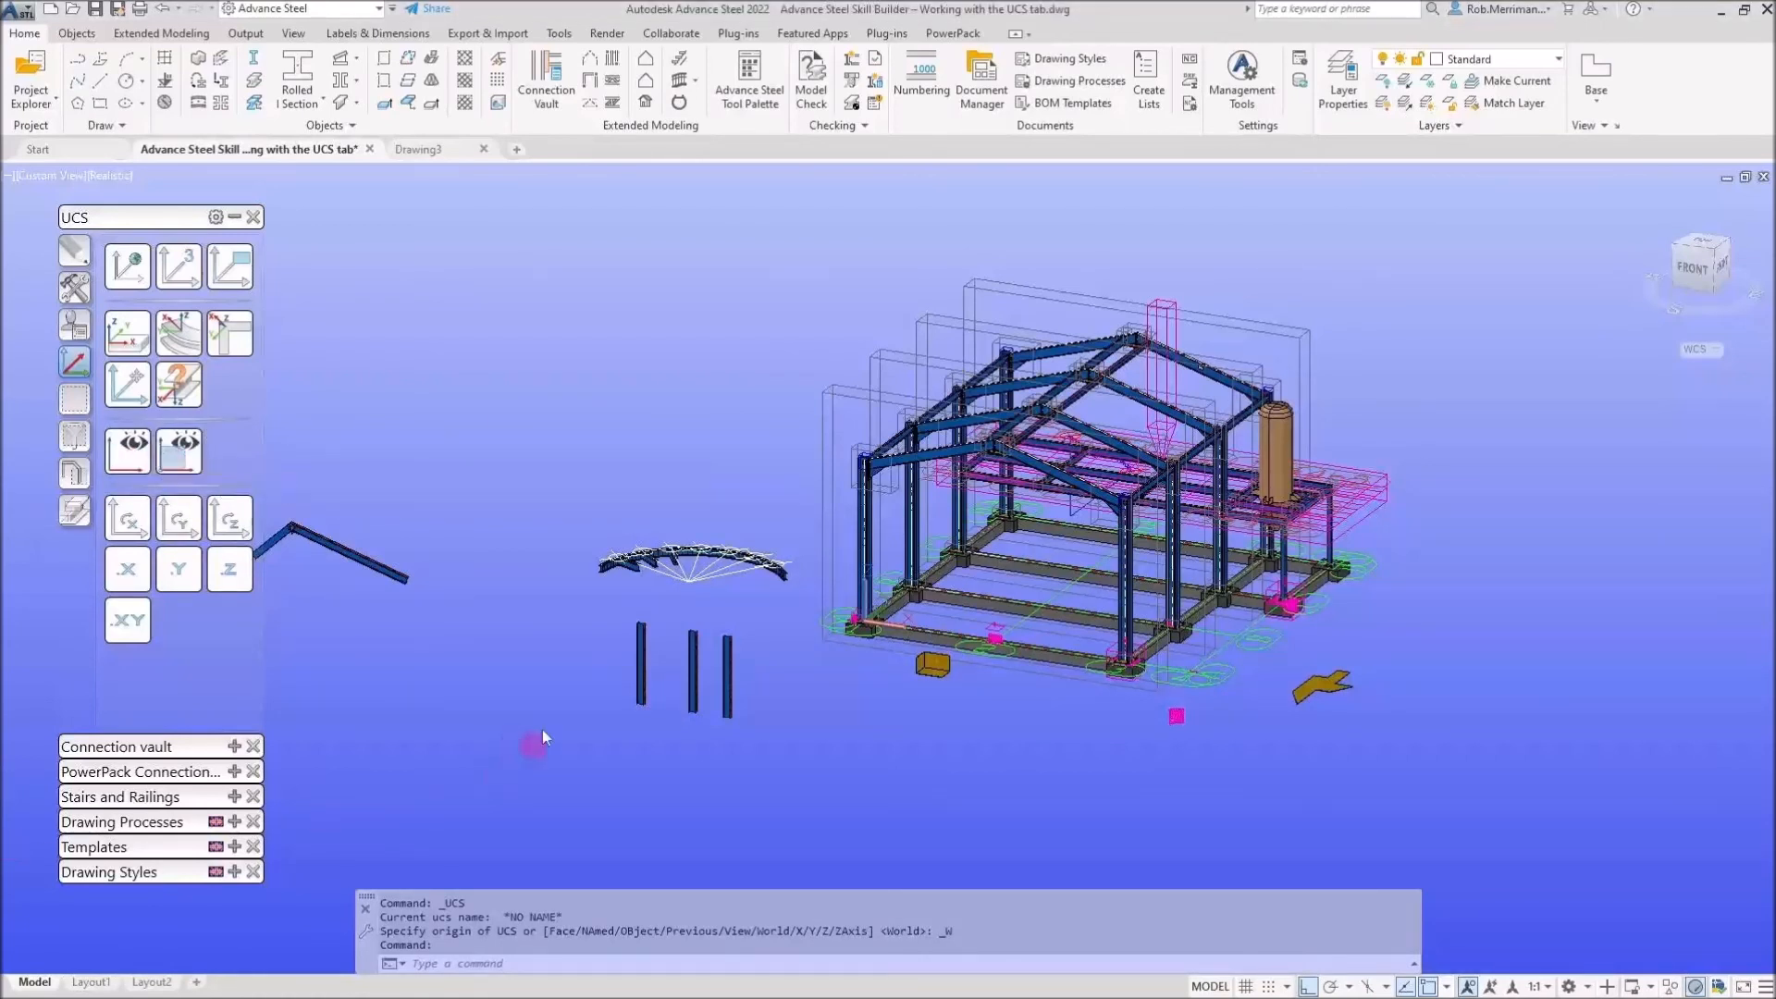
{"action": "key", "text": "Escape"}
Set the UCS to the local coordinate system of the front frame's rafter and rotate it twice about its Z axis
{"action": "scroll", "coordinate": [935, 457], "scroll_direction": "up", "scroll_amount": 3}
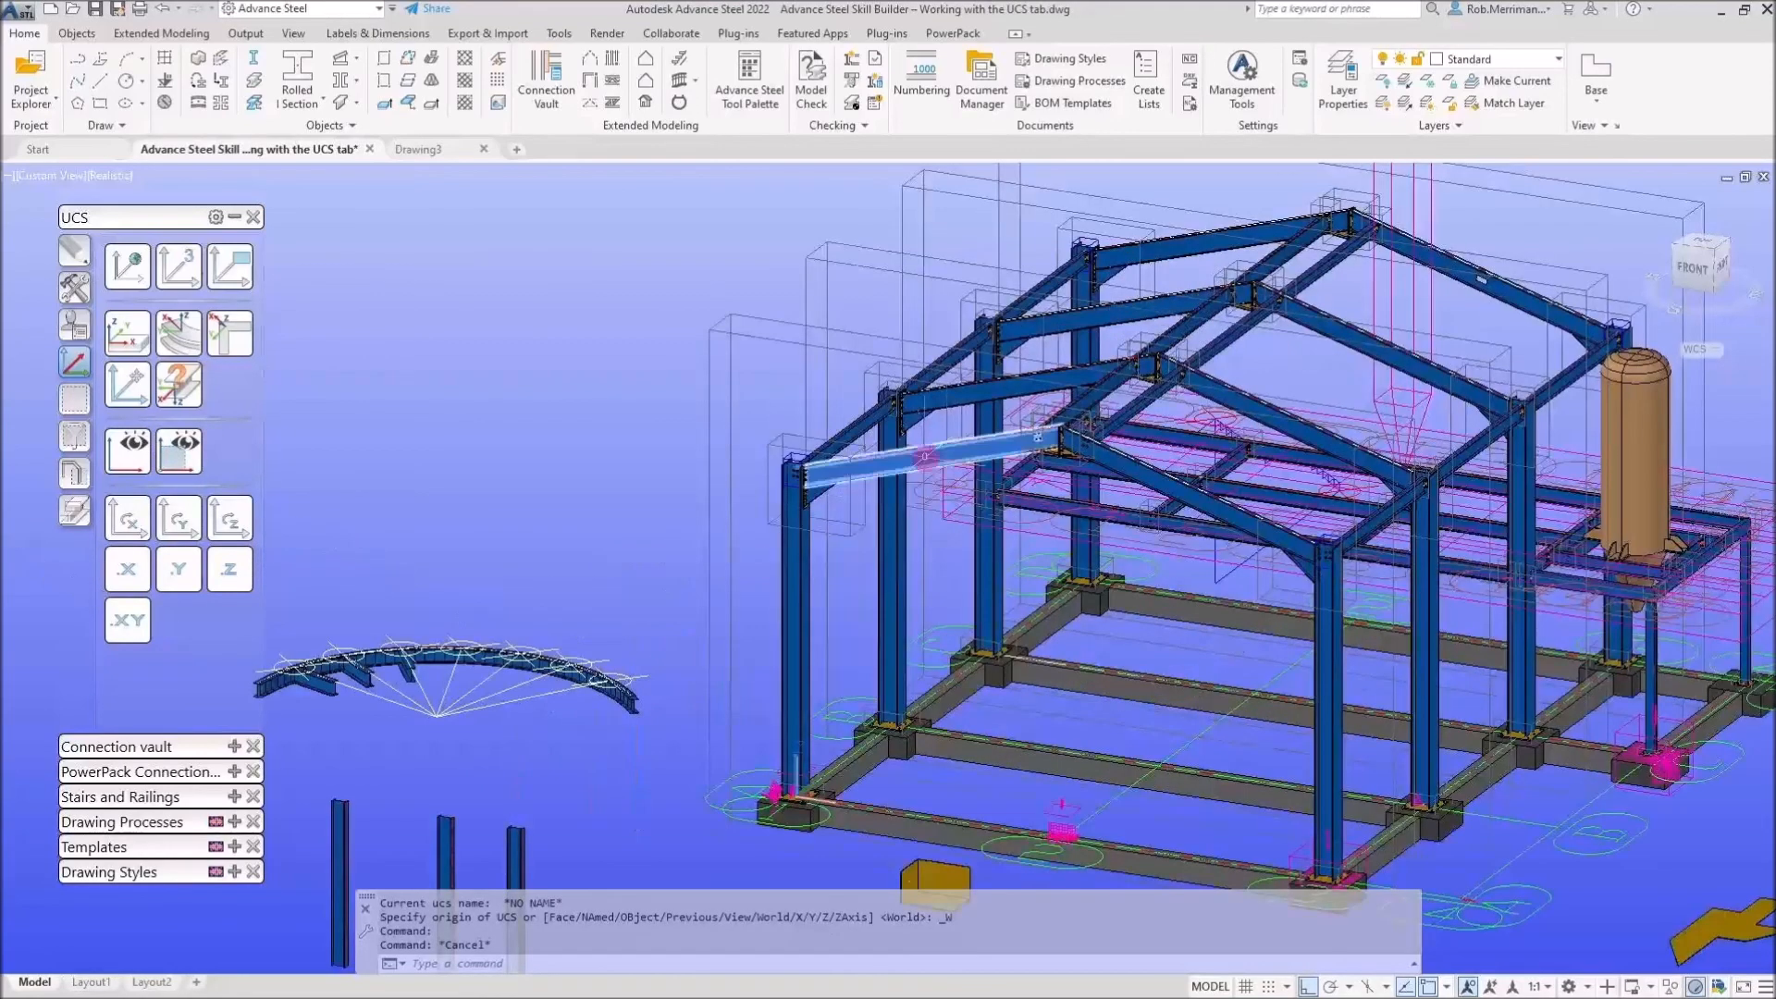
{"action": "scroll", "coordinate": [926, 456], "scroll_direction": "up", "scroll_amount": 3}
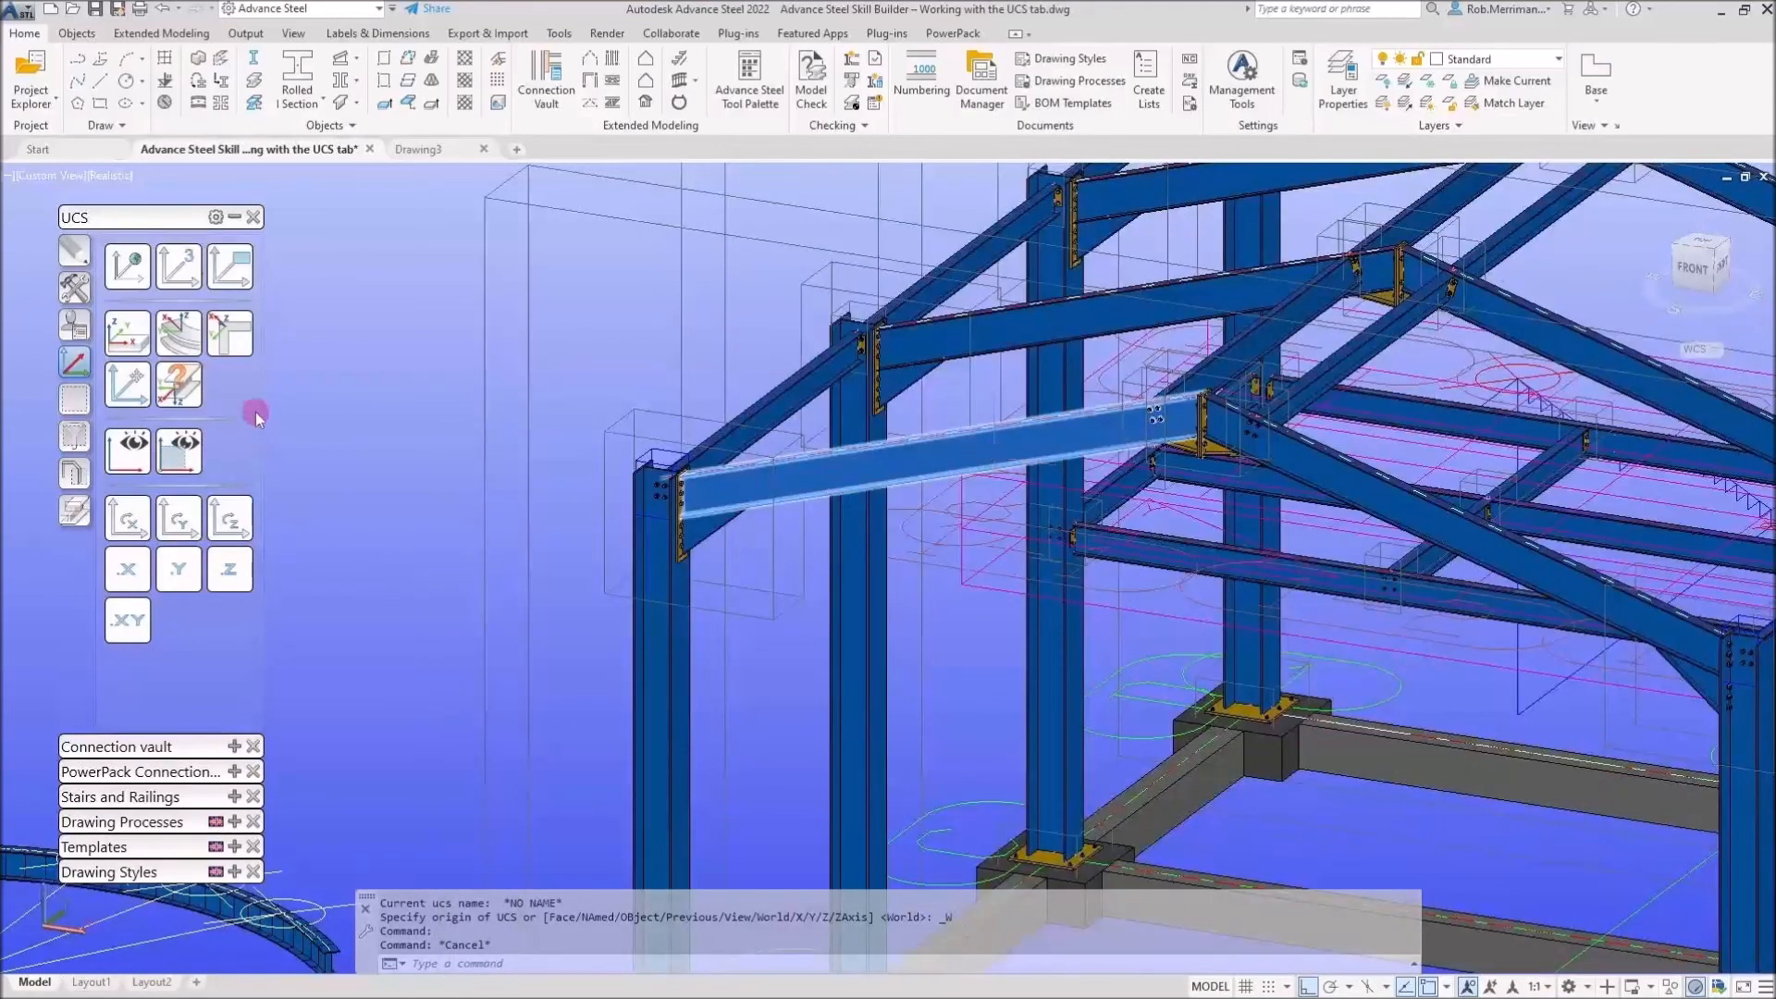
{"action": "left_click", "coordinate": [136, 339]}
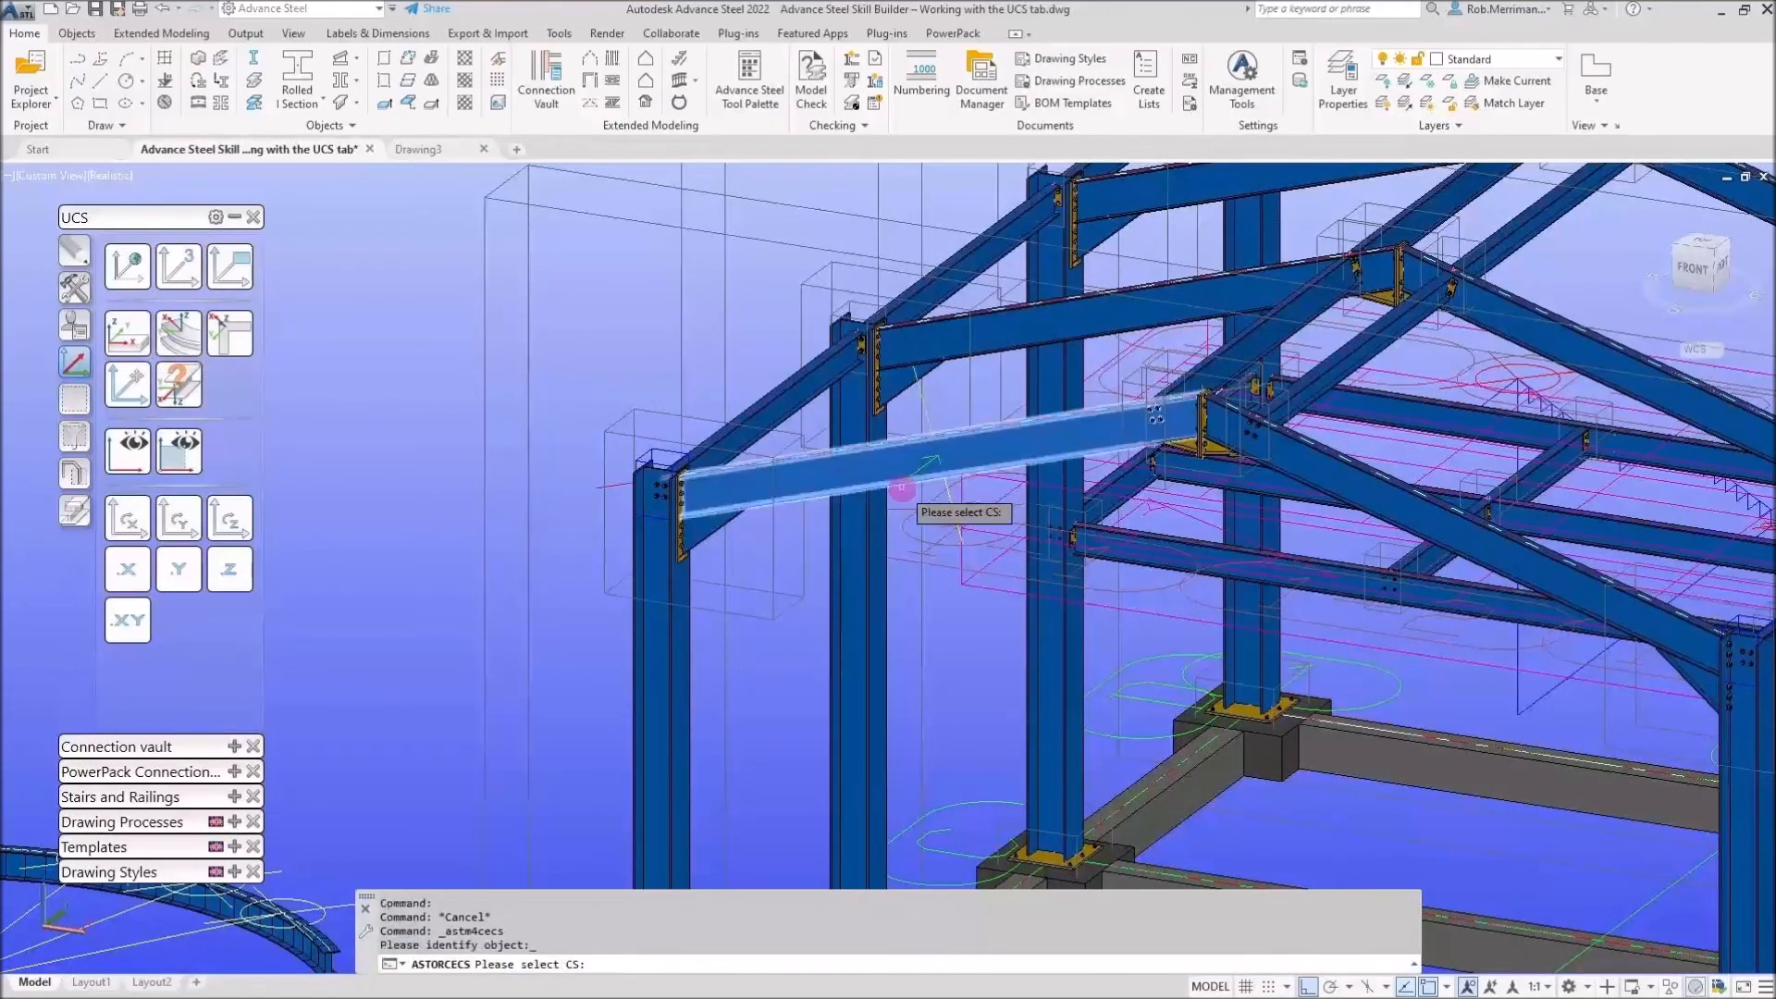
{"action": "left_click", "coordinate": [922, 469]}
{"action": "left_click", "coordinate": [924, 466]}
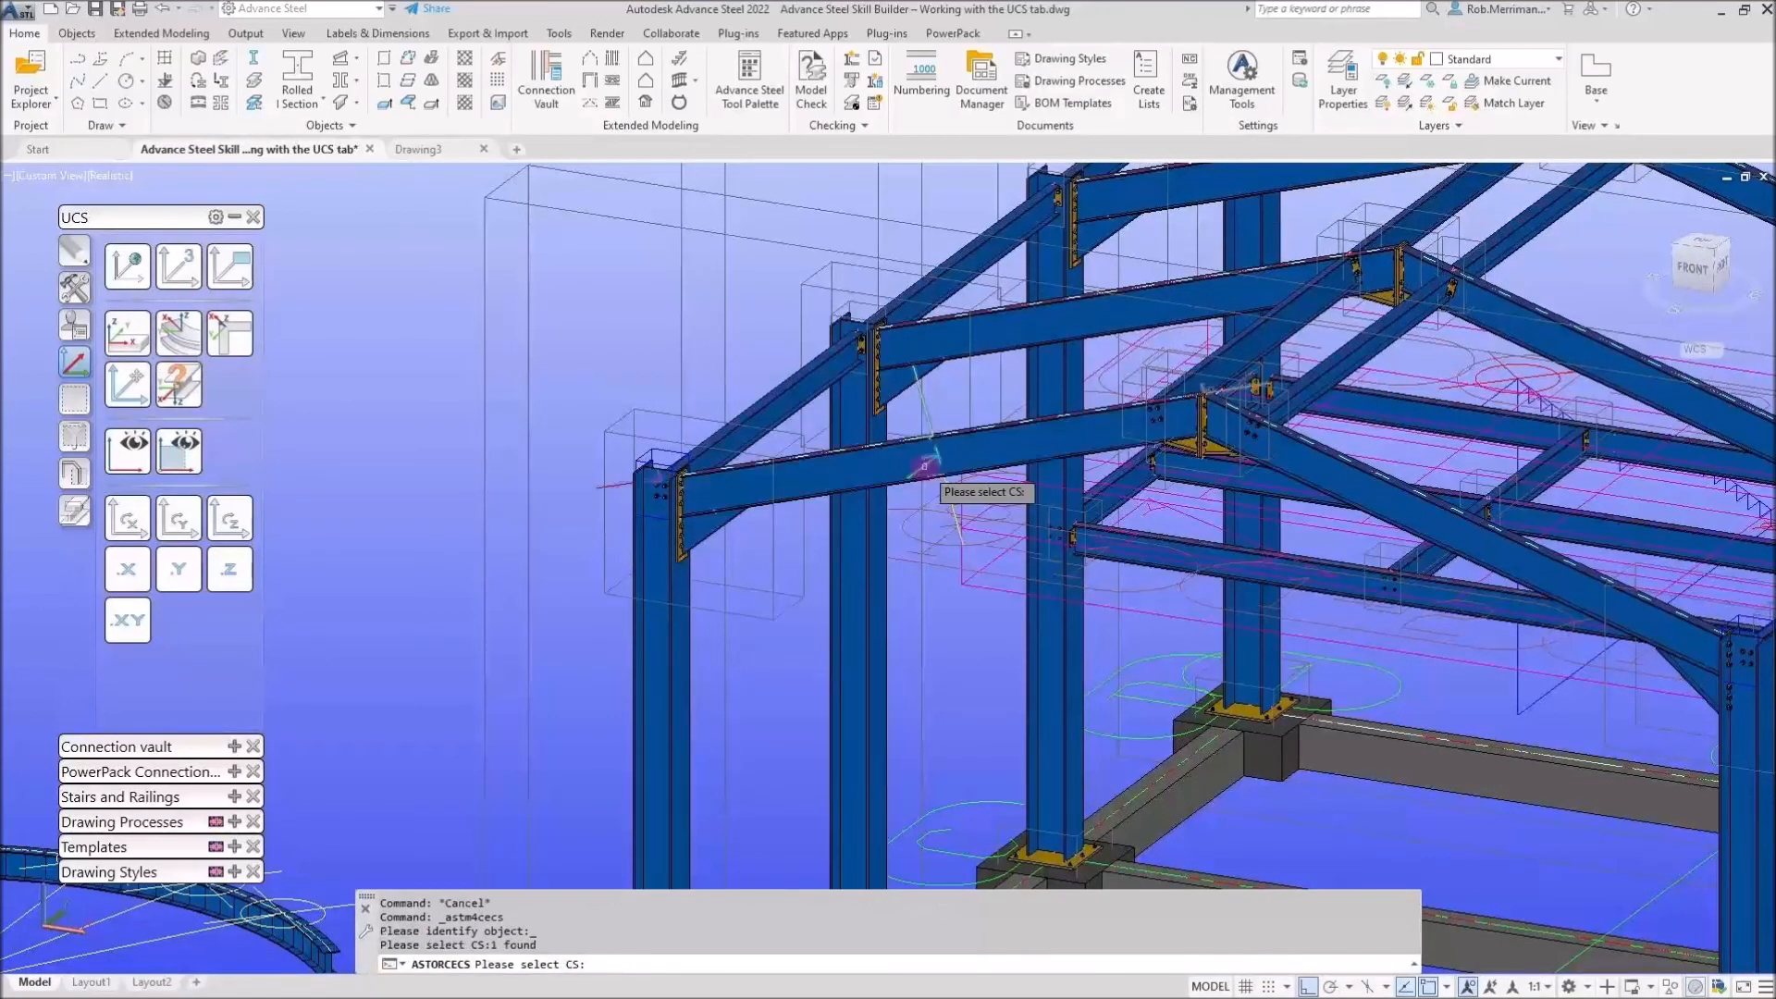
{"action": "key", "text": "Return"}
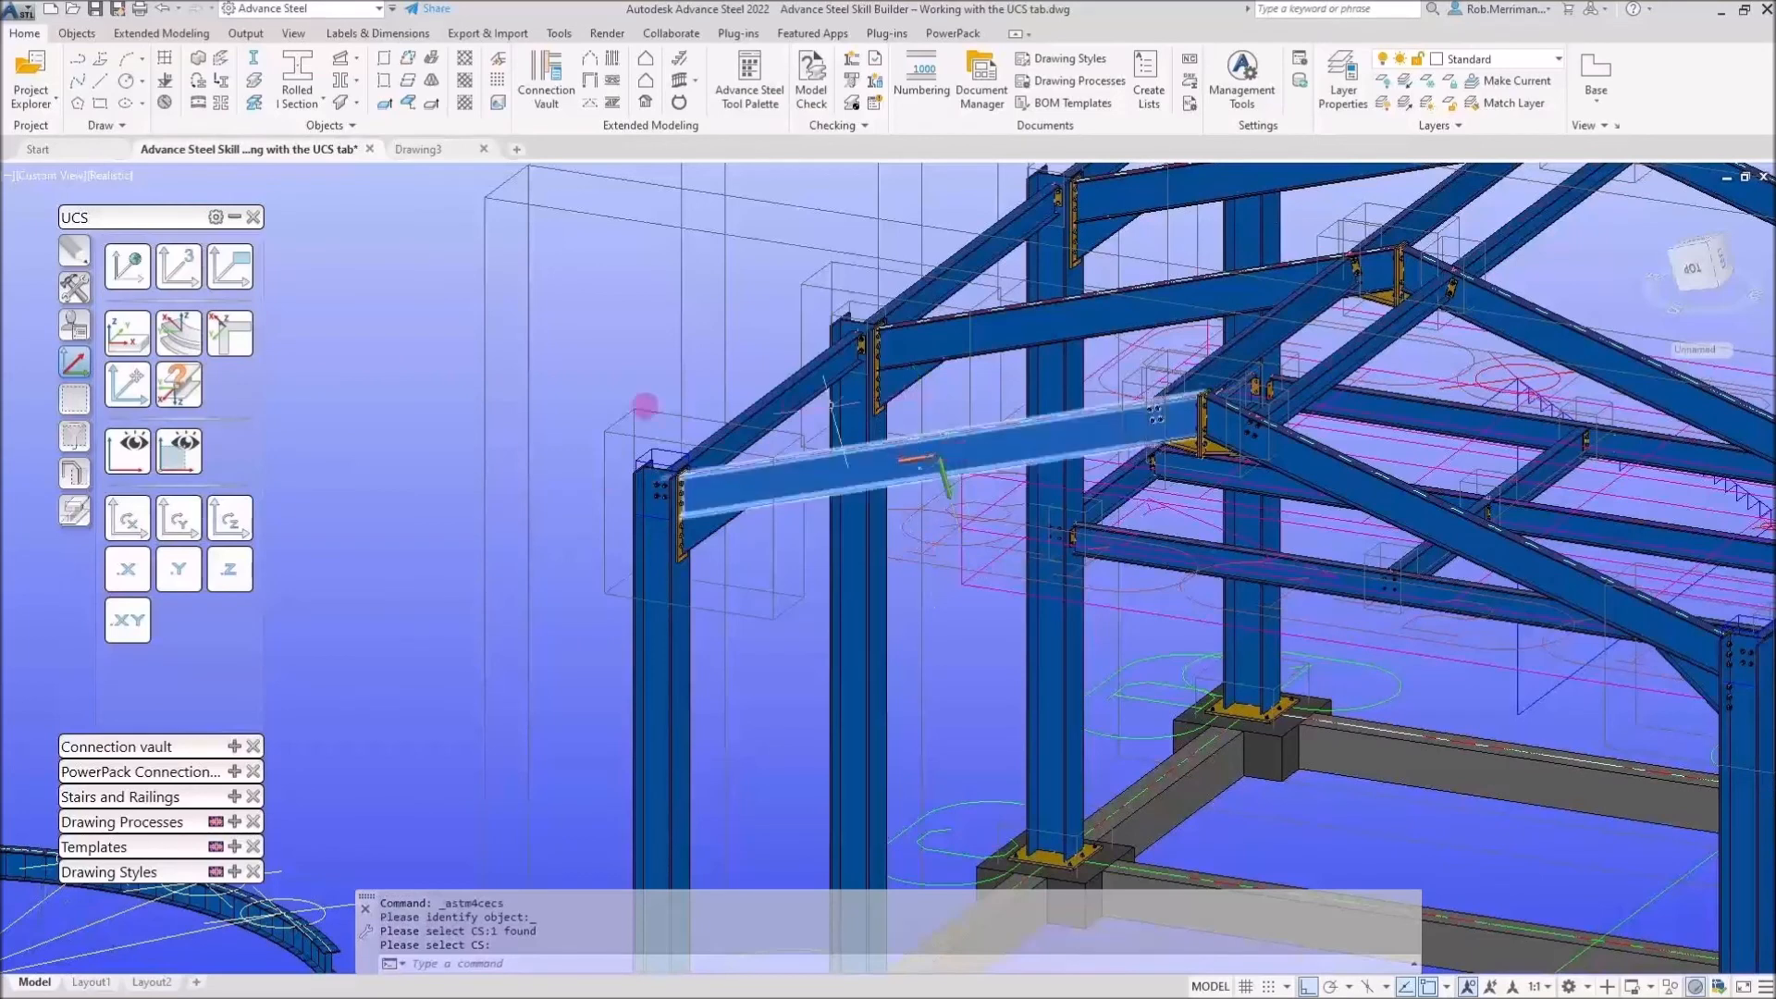
{"action": "left_click", "coordinate": [229, 518]}
{"action": "left_click", "coordinate": [228, 518]}
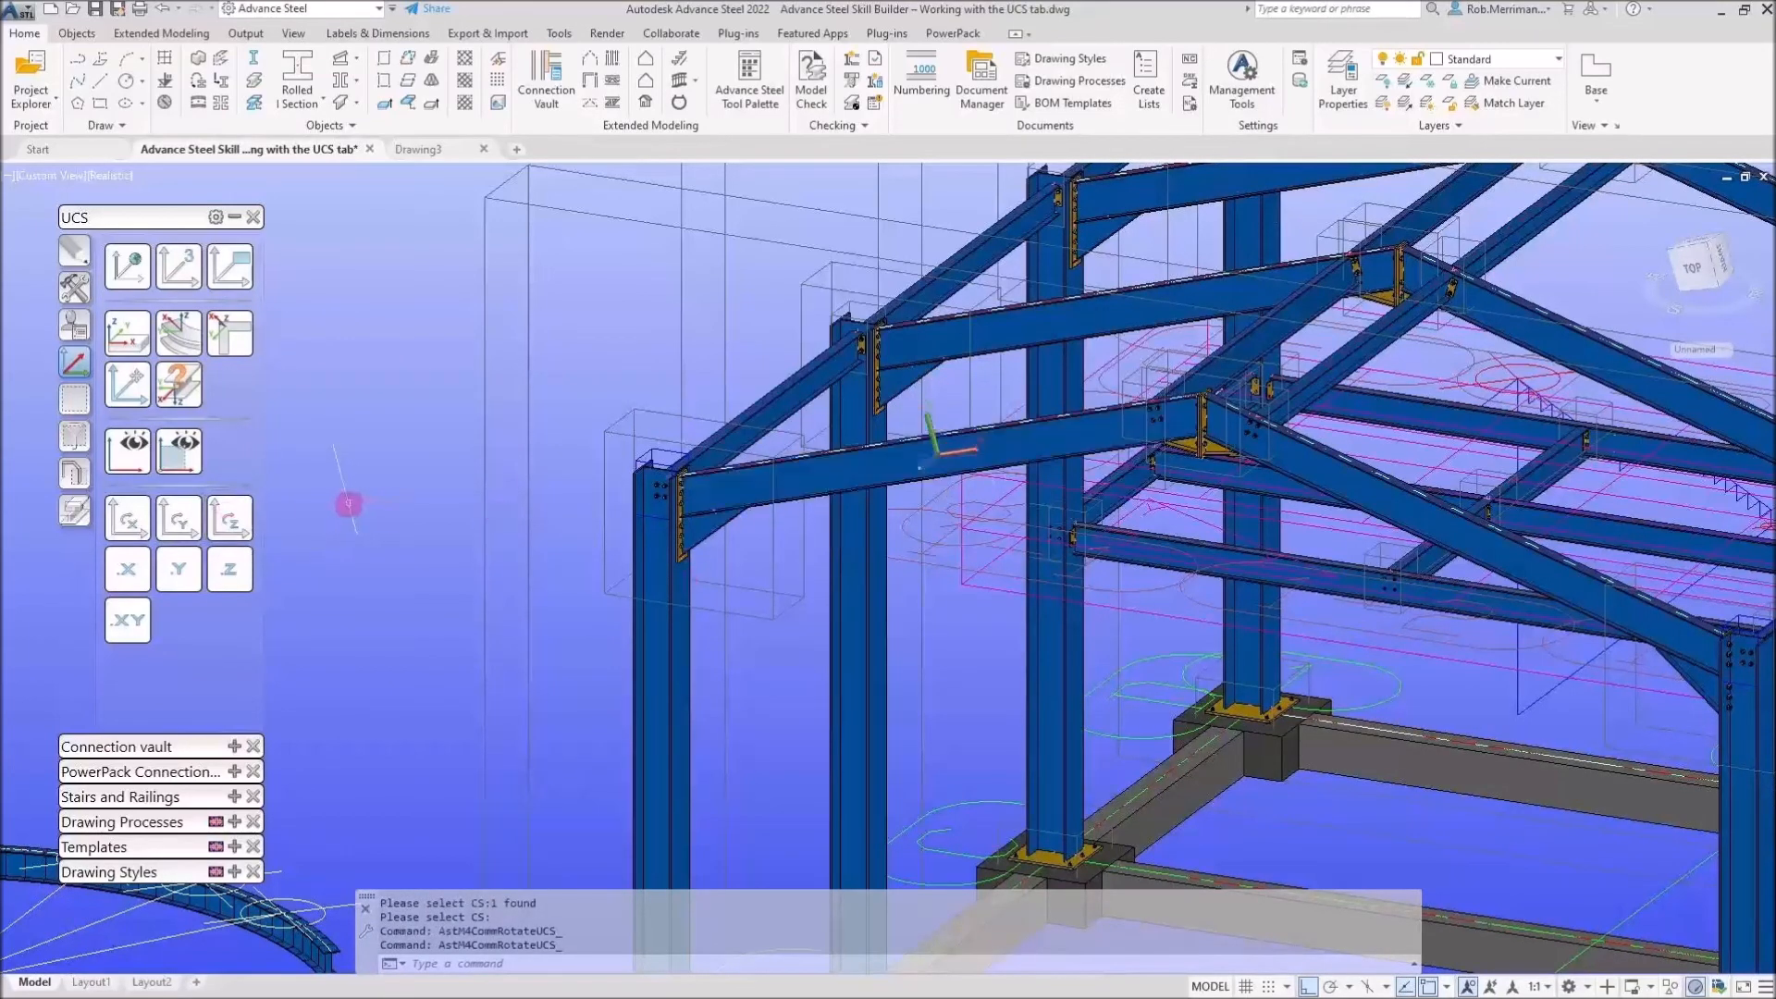
View the whole model in plan to the current UCS, and view a close-up centred on the UCS origin
{"action": "left_click", "coordinate": [128, 455]}
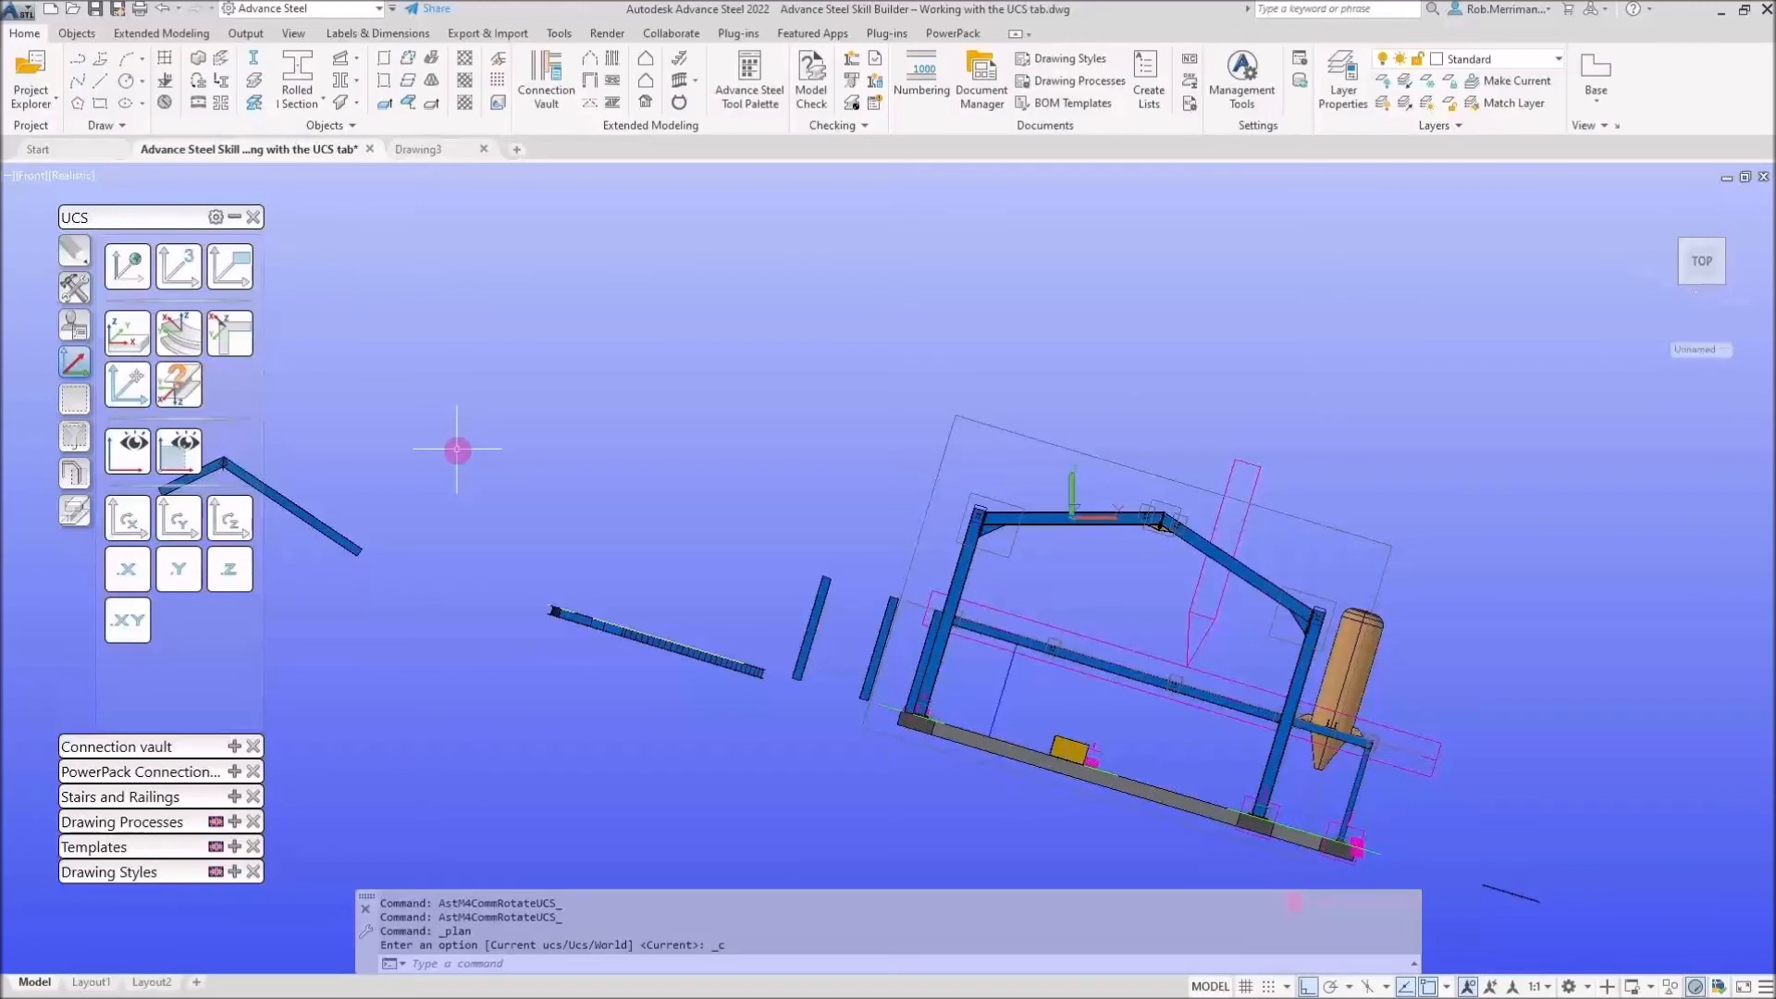
{"action": "middle_click_drag", "start_coordinate": [536, 468], "coordinate": [794, 572], "text": "shift"}
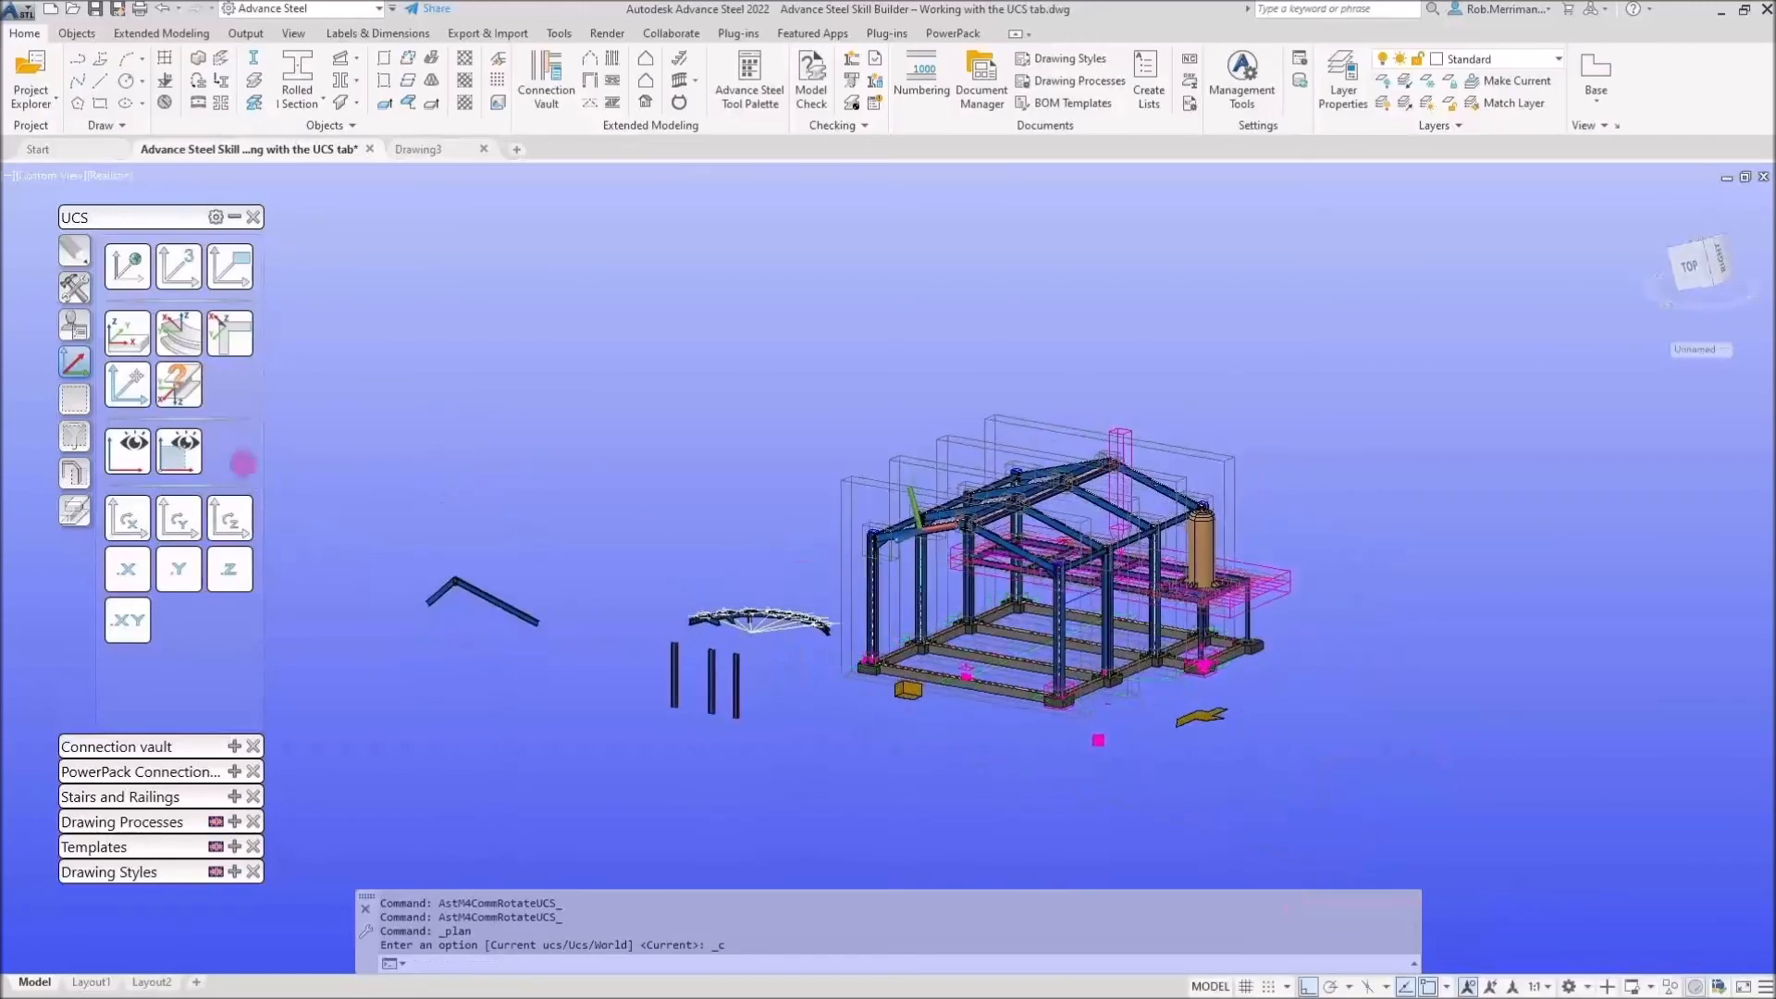
{"action": "left_click", "coordinate": [172, 457]}
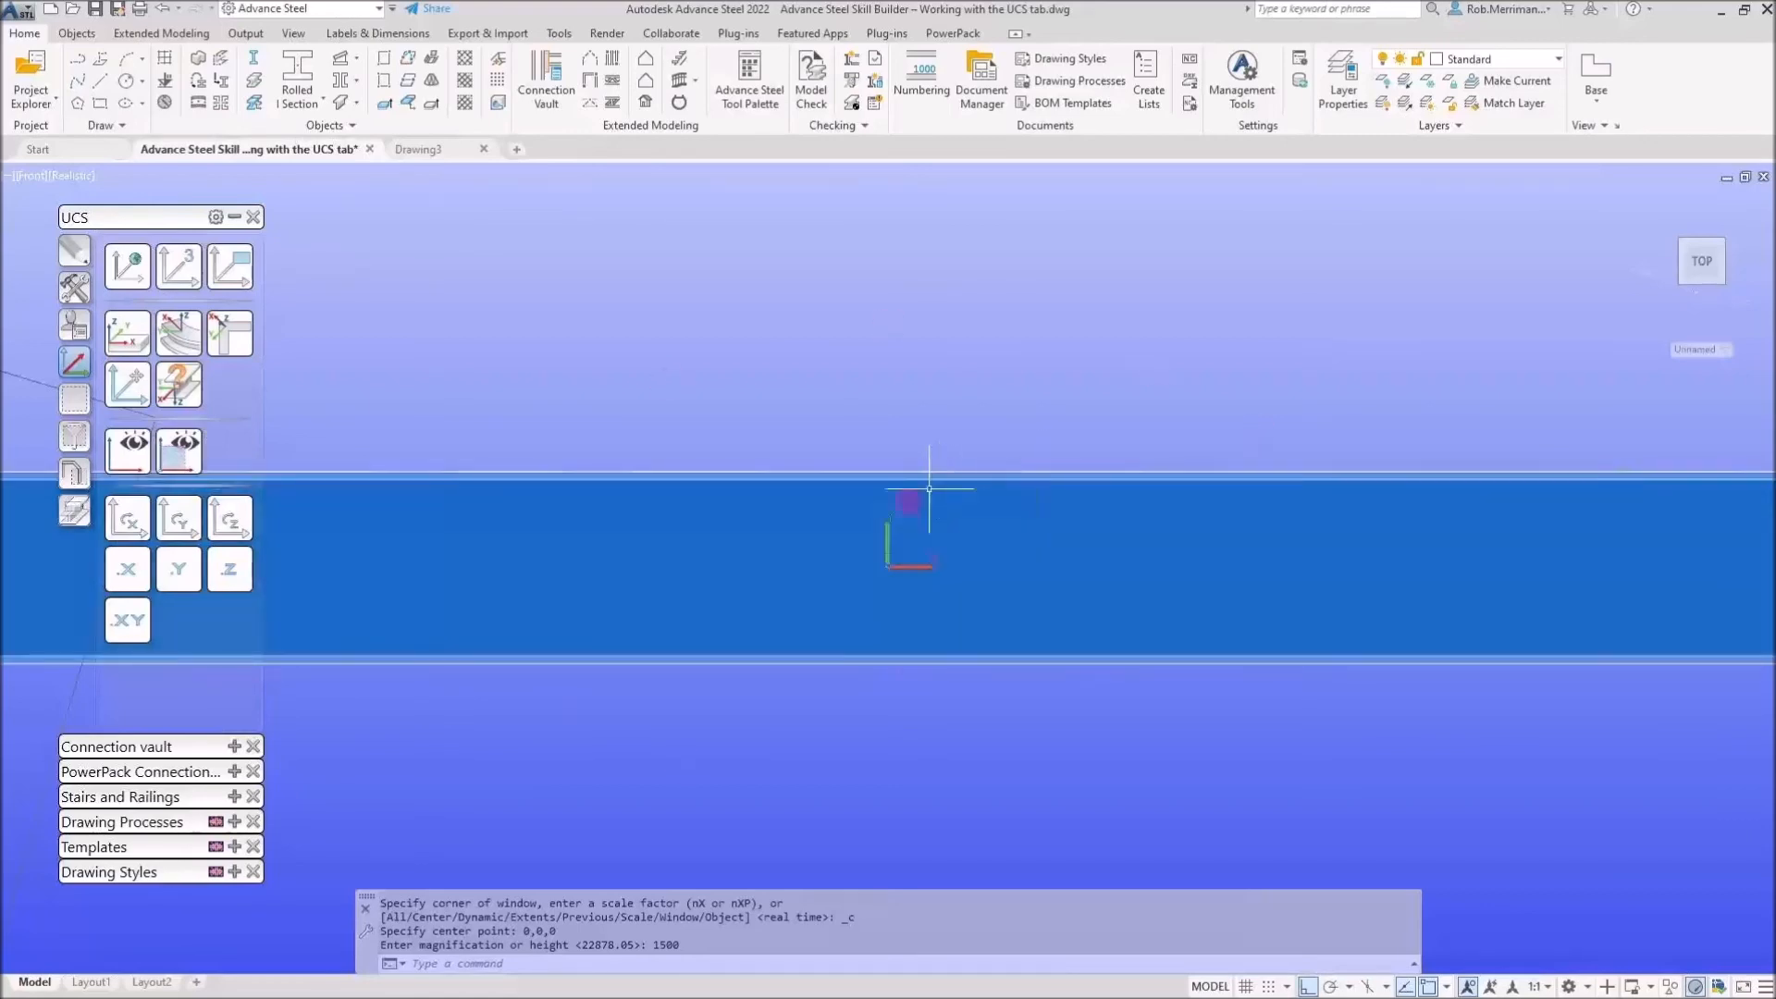
{"action": "mouse_move", "coordinate": [900, 561]}
{"action": "middle_mouse_down", "text": "shift"}
{"action": "mouse_move", "coordinate": [975, 508]}
{"action": "mouse_move", "coordinate": [896, 572]}
{"action": "middle_mouse_up", "text": "shift"}
Move the UCS origin 1800 along its X axis and view the new origin close up in plan
{"action": "left_click", "coordinate": [129, 387]}
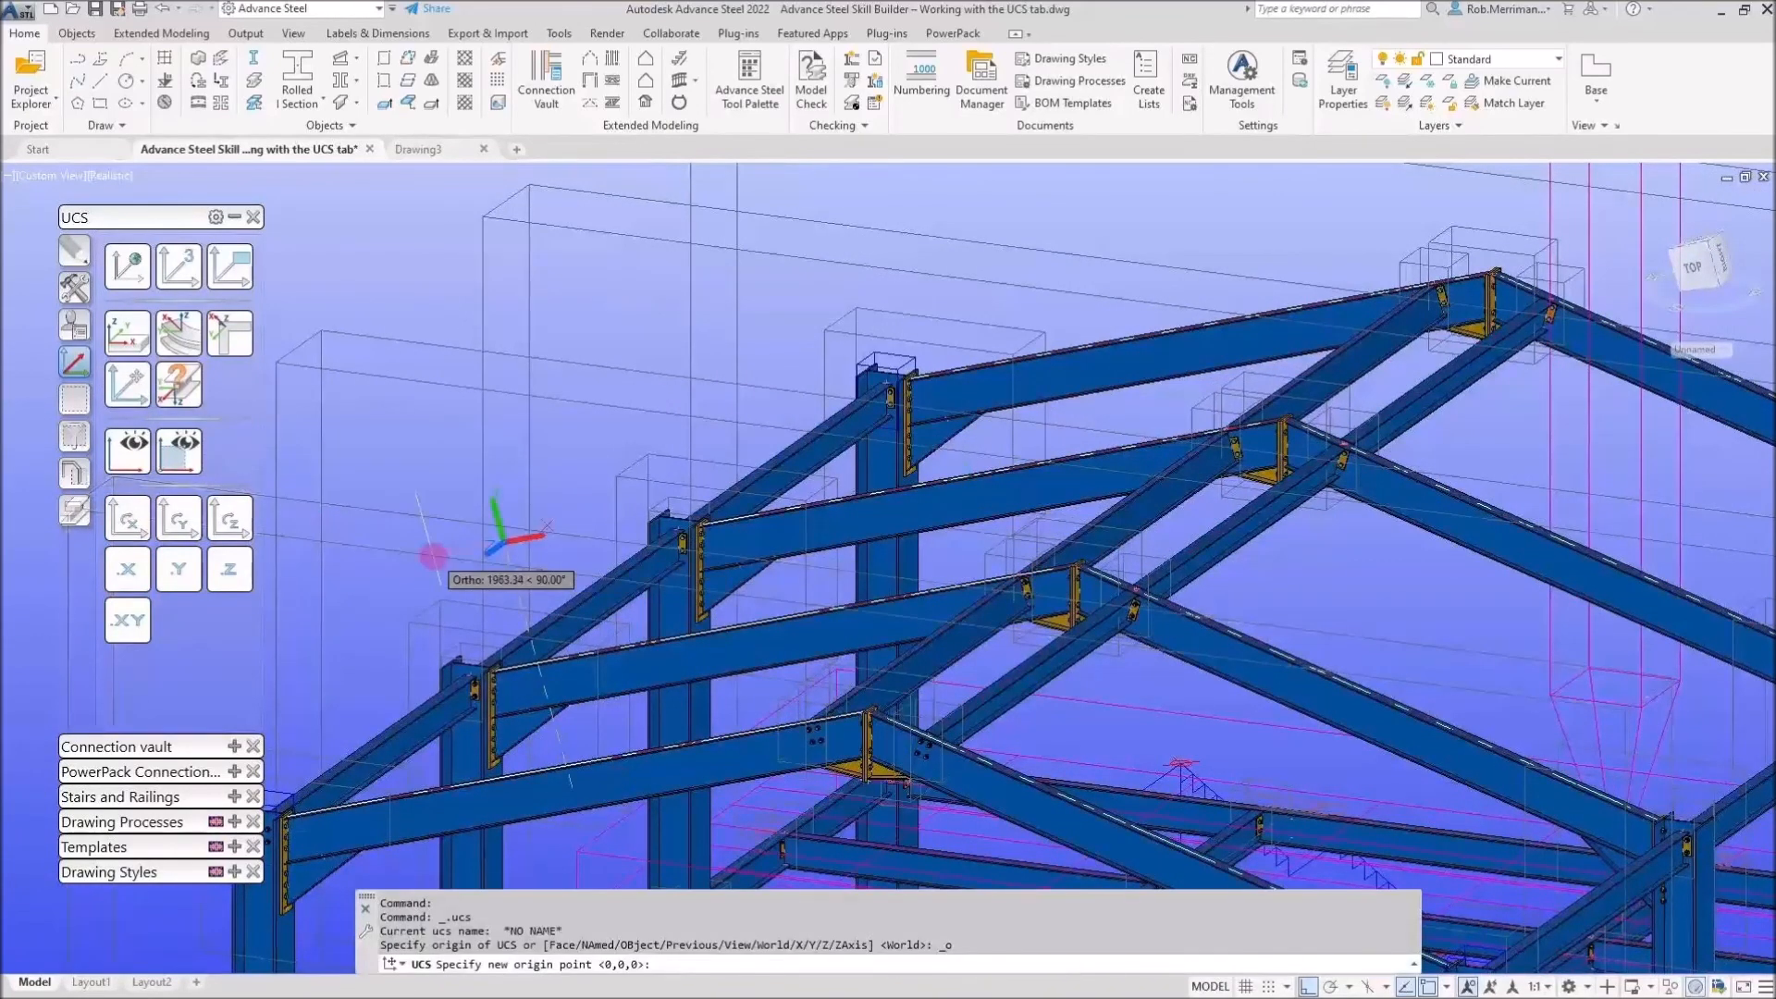
{"action": "type", "text": "1800"}
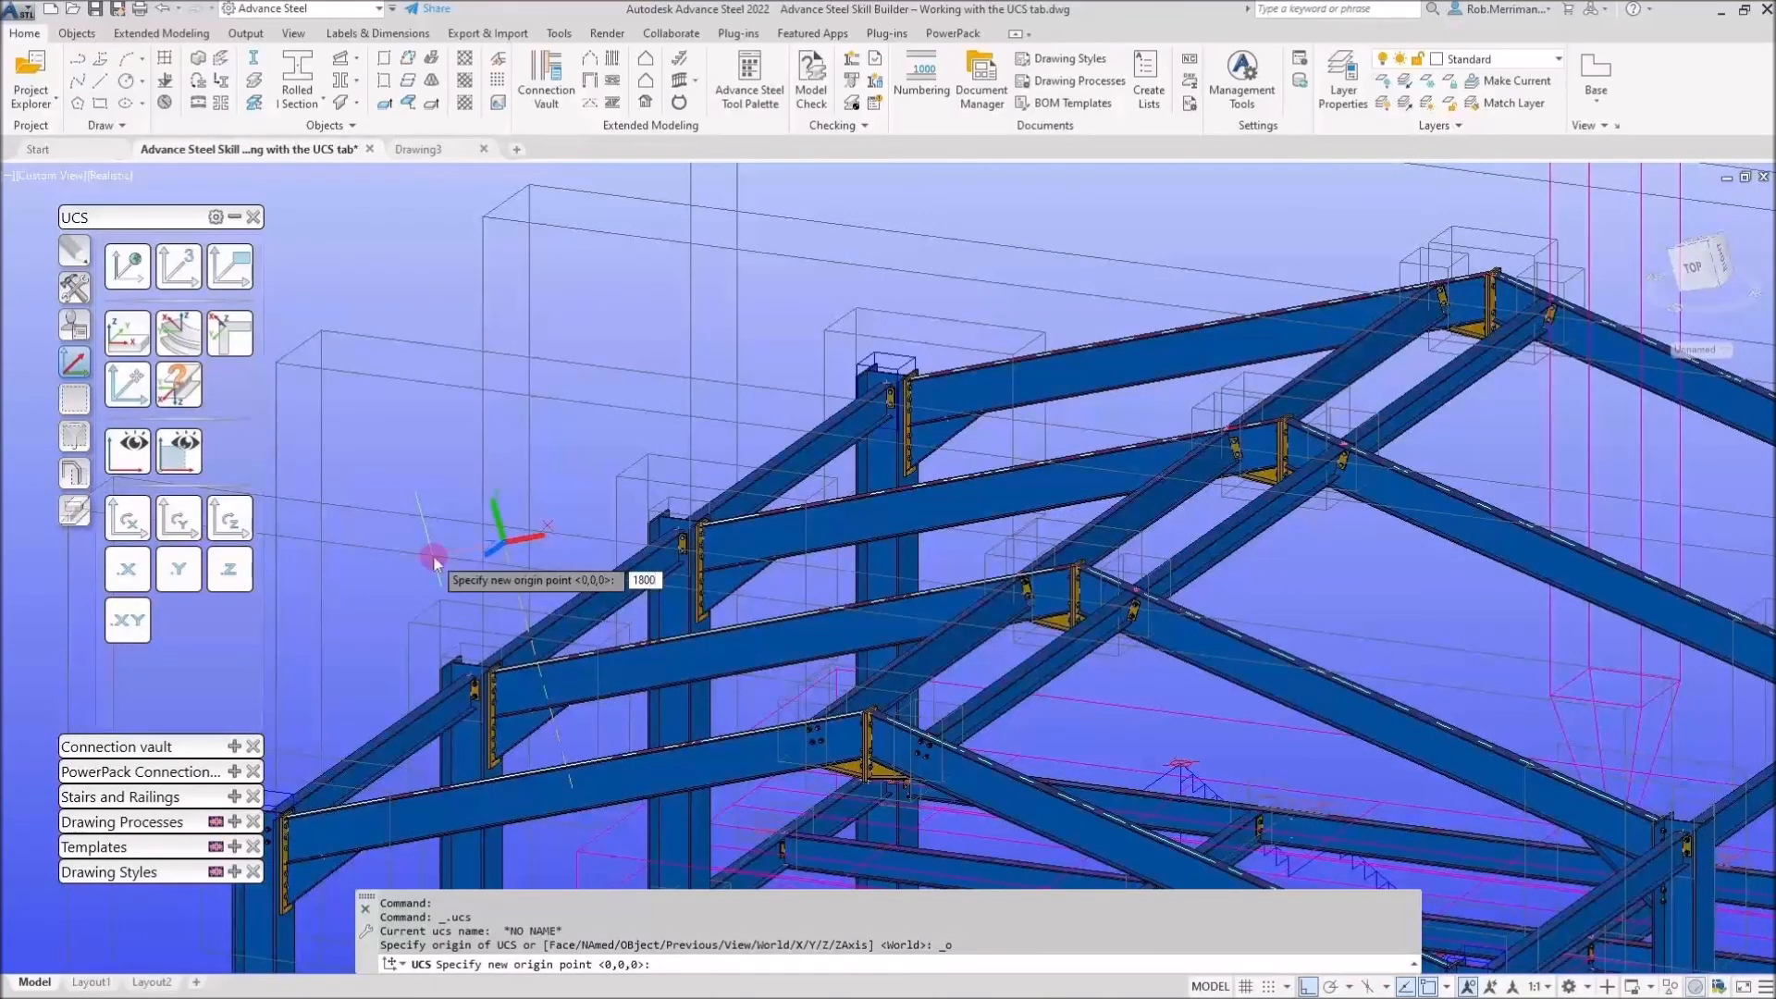
{"action": "key", "text": "Tab"}
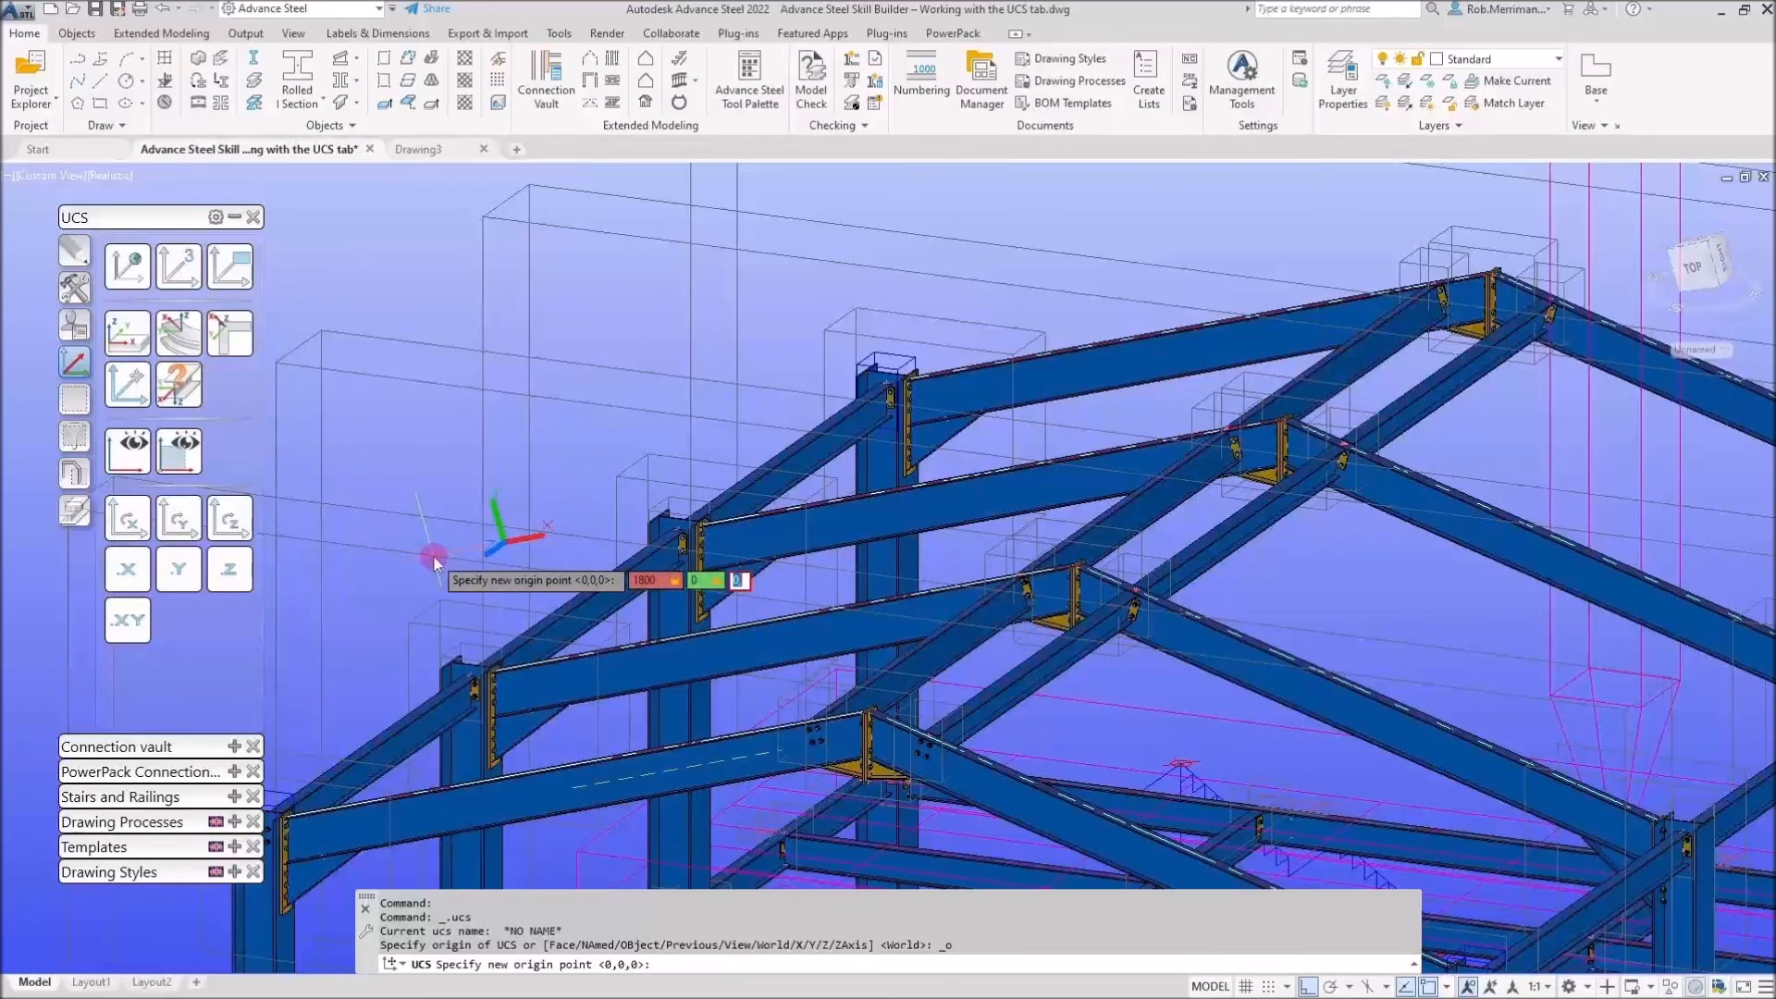
{"action": "key", "text": "Return"}
{"action": "left_click", "coordinate": [183, 460]}
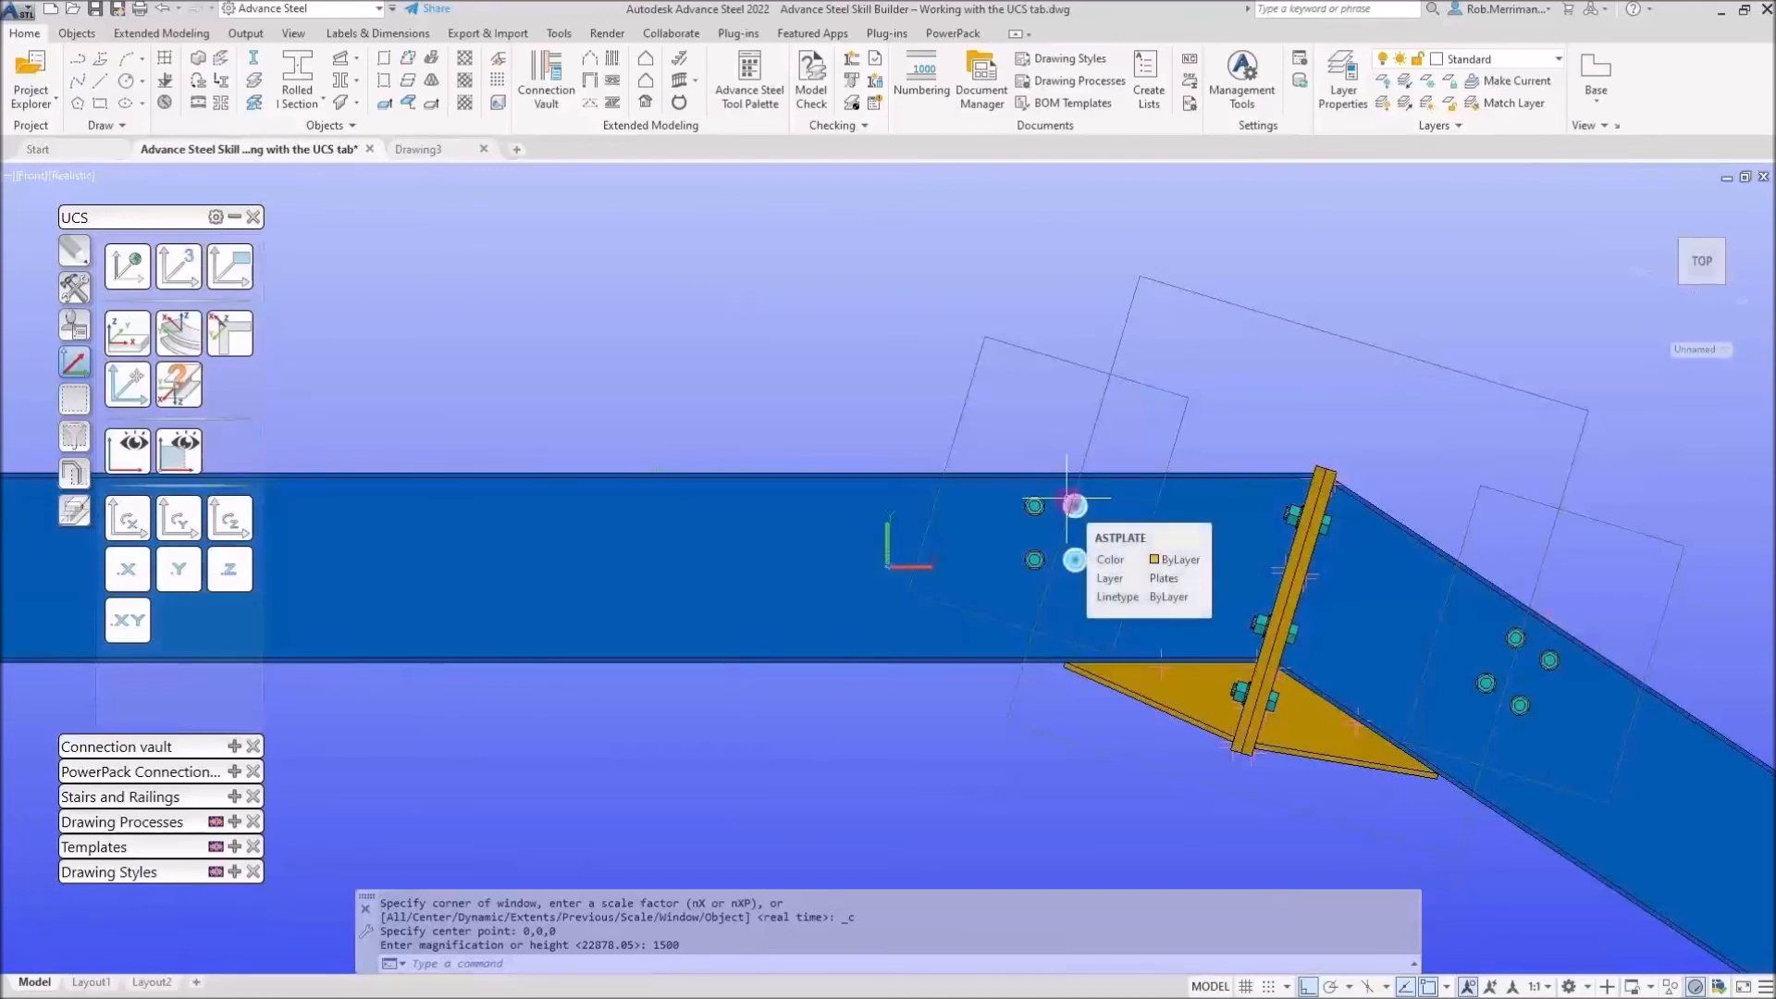
{"action": "scroll", "coordinate": [1071, 505], "scroll_direction": "down", "scroll_amount": 4}
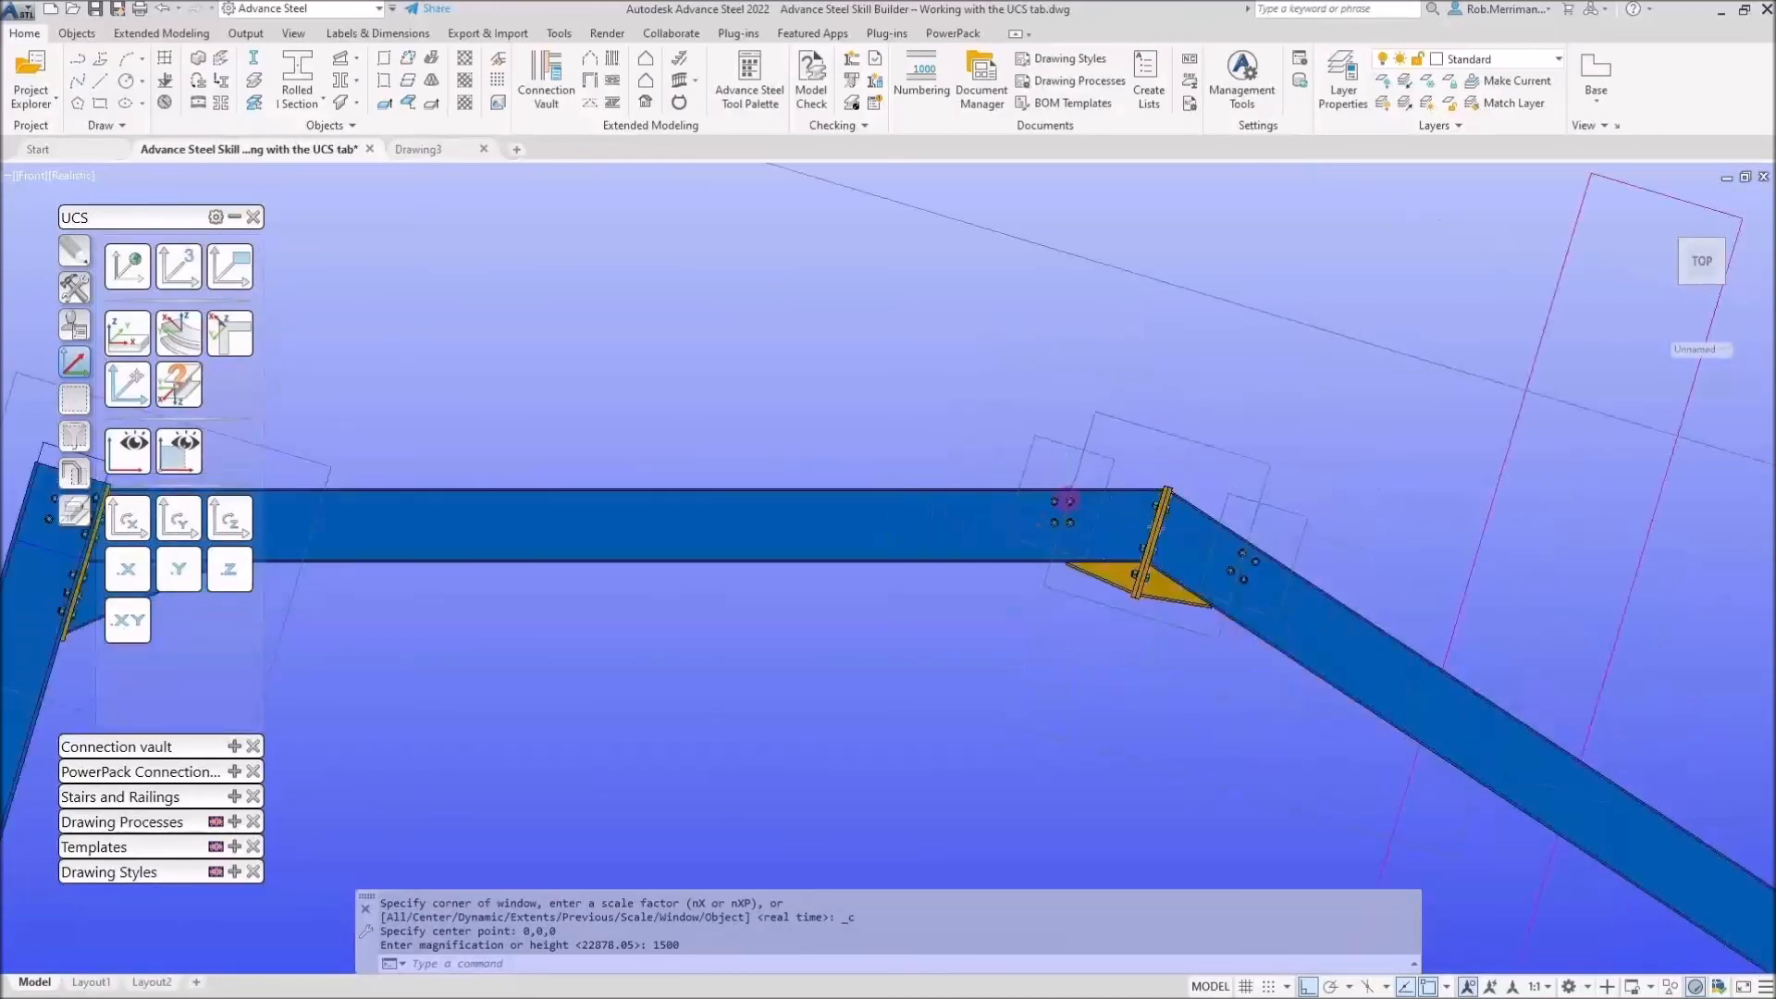
{"action": "scroll", "coordinate": [1071, 501], "scroll_direction": "down", "scroll_amount": 5}
Restore the World UCS and place a vertical rolled I section beam beside the building's front corner column
{"action": "left_click", "coordinate": [128, 266]}
{"action": "middle_click_drag", "start_coordinate": [911, 434], "coordinate": [924, 518], "text": "shift"}
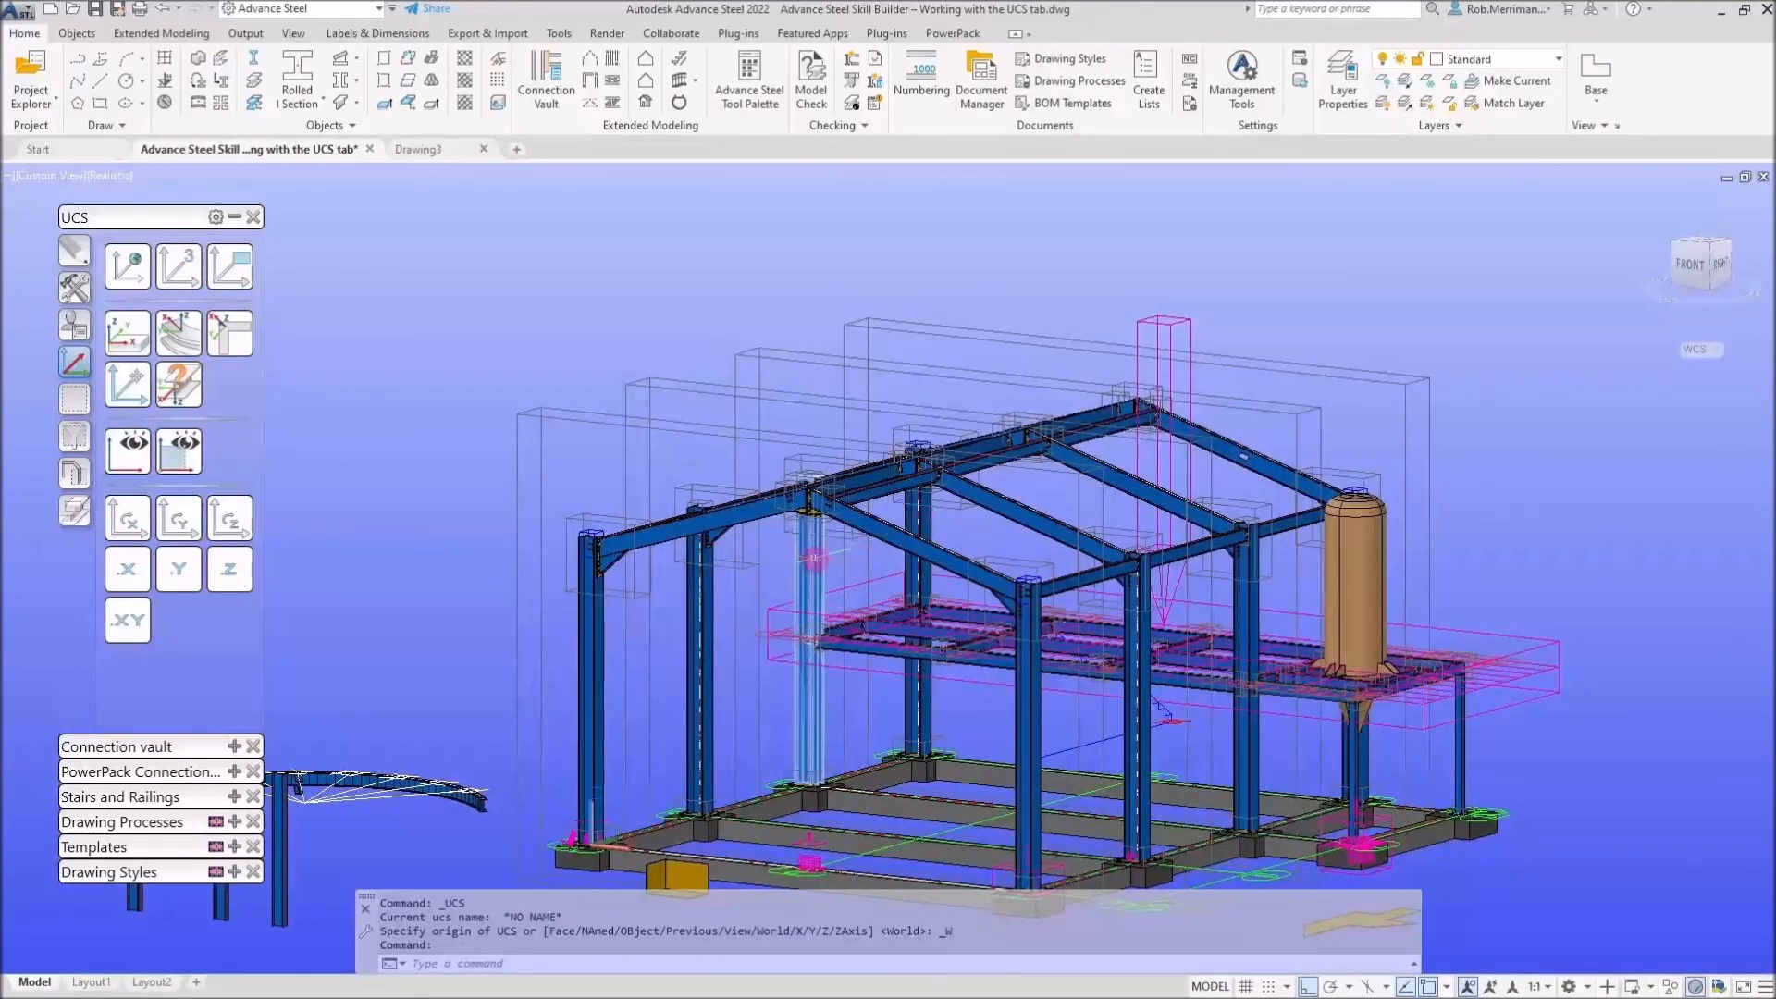
{"action": "left_click", "coordinate": [293, 100]}
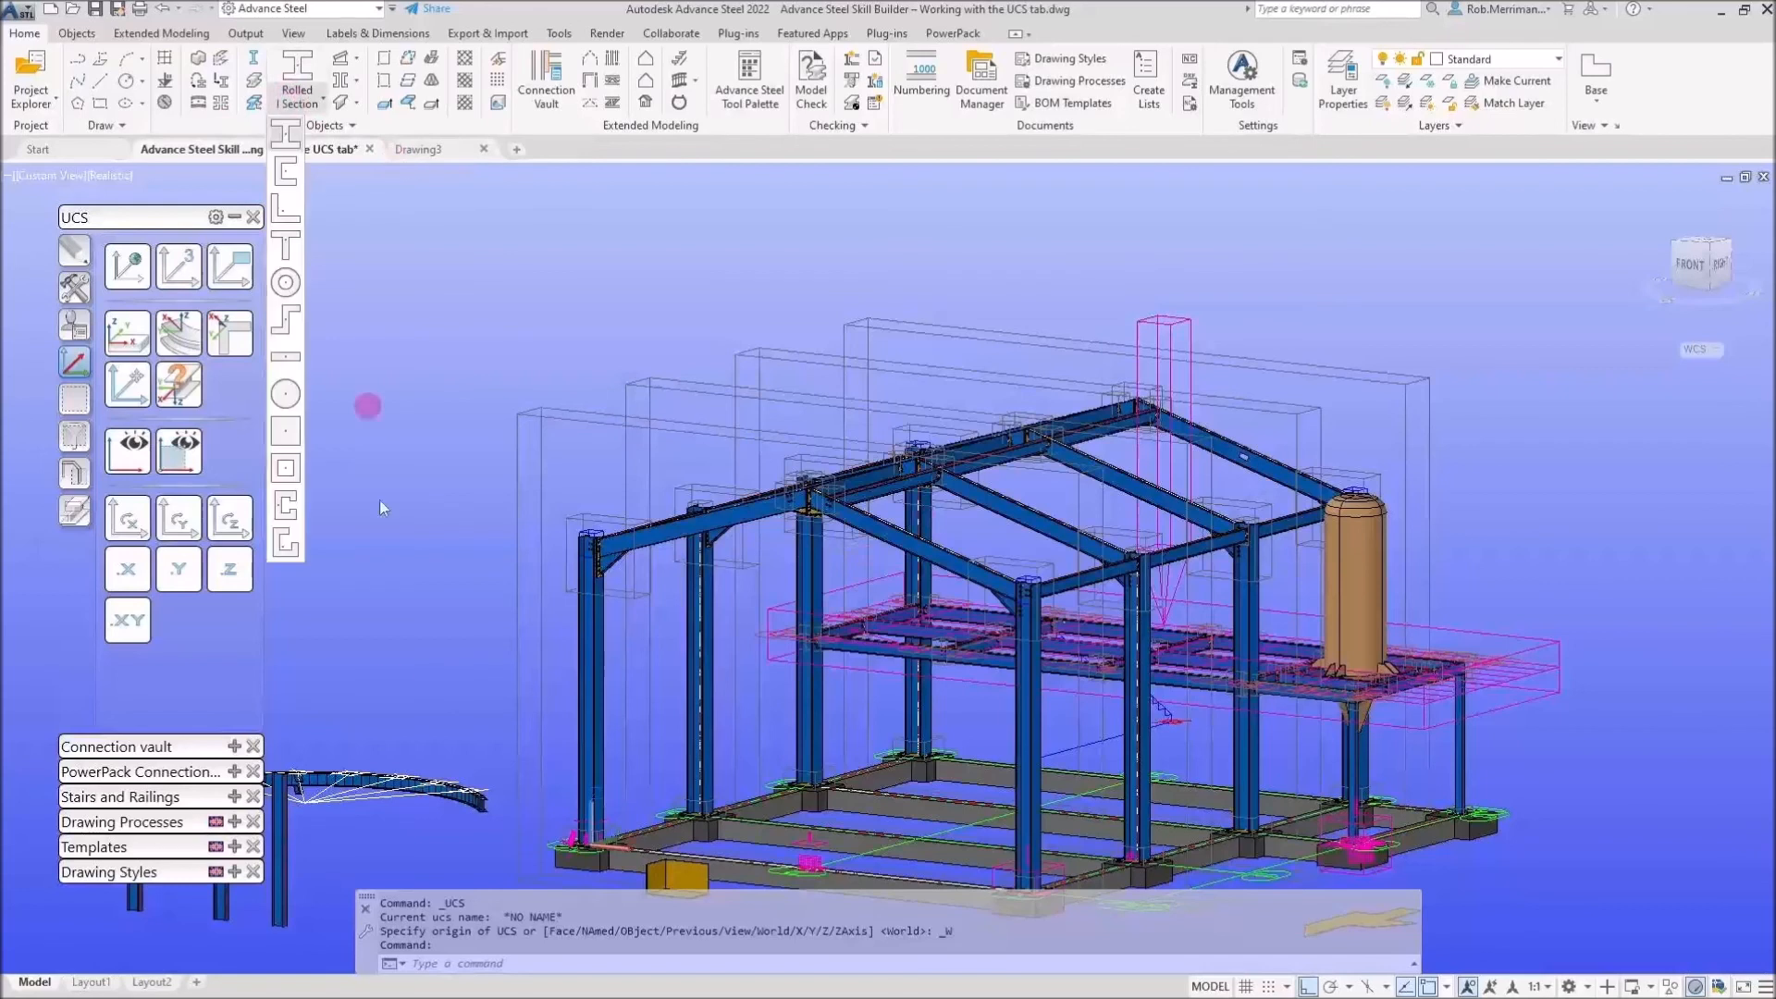
{"action": "left_click", "coordinate": [293, 138]}
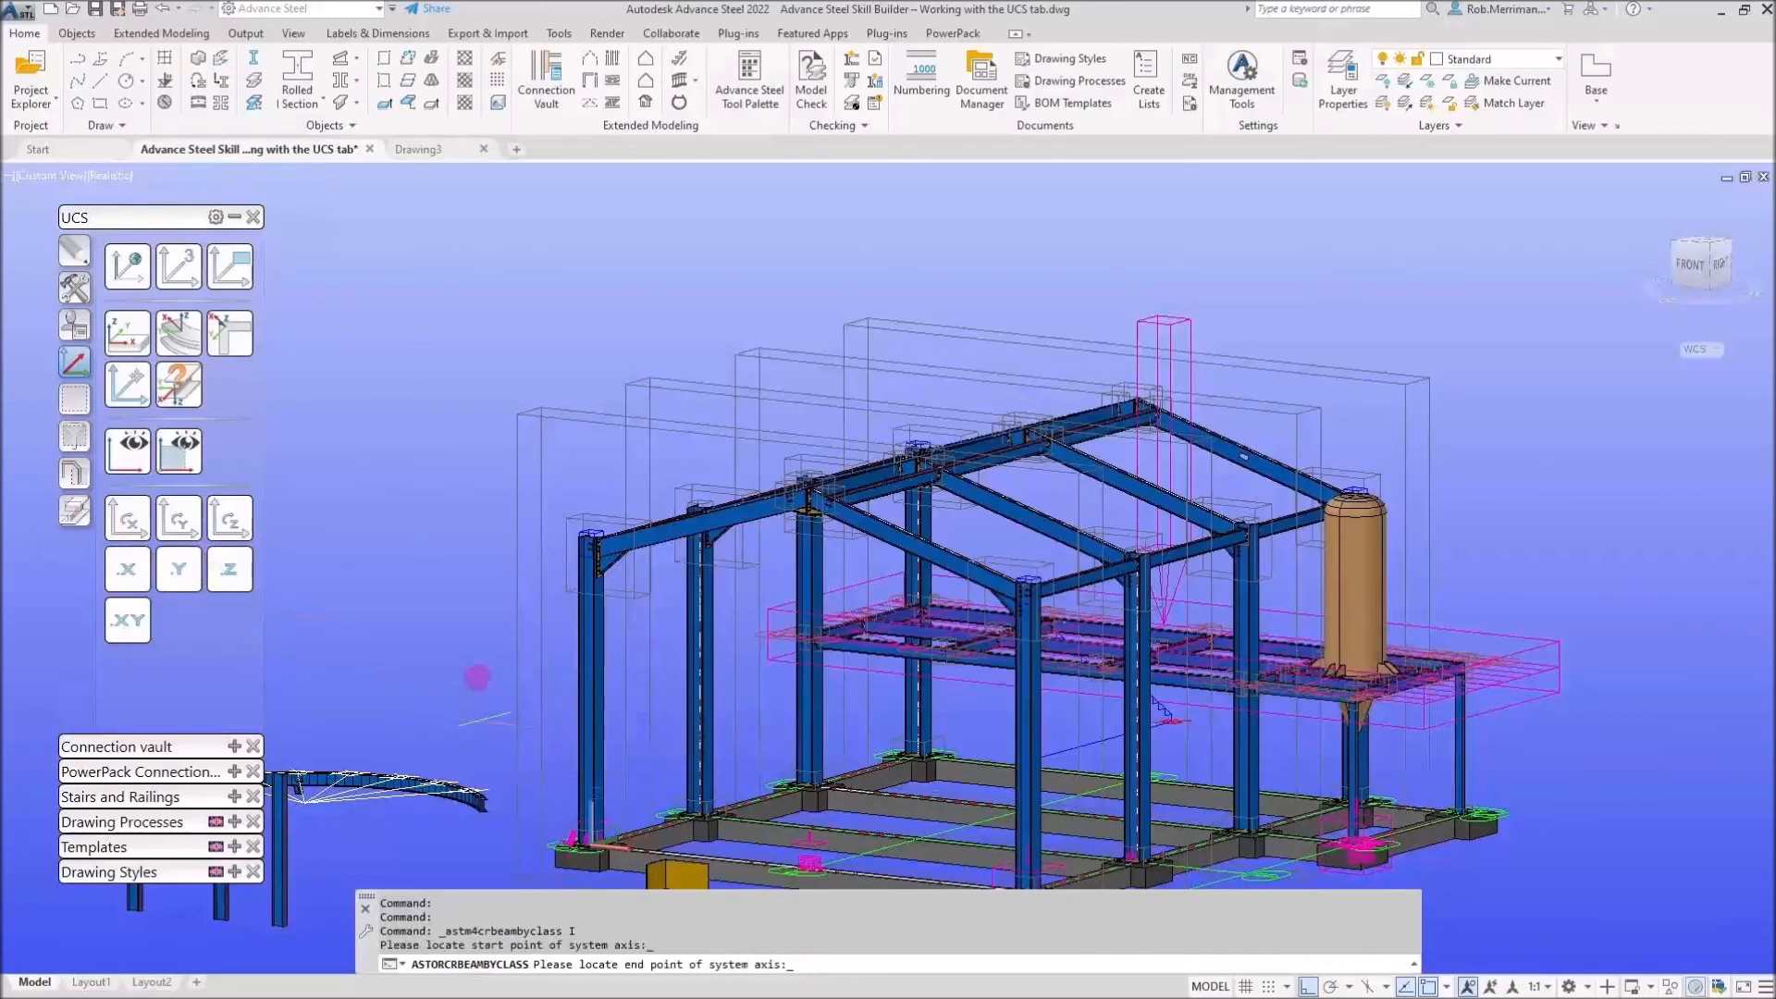
{"action": "left_click", "coordinate": [472, 599]}
{"action": "left_click", "coordinate": [522, 659]}
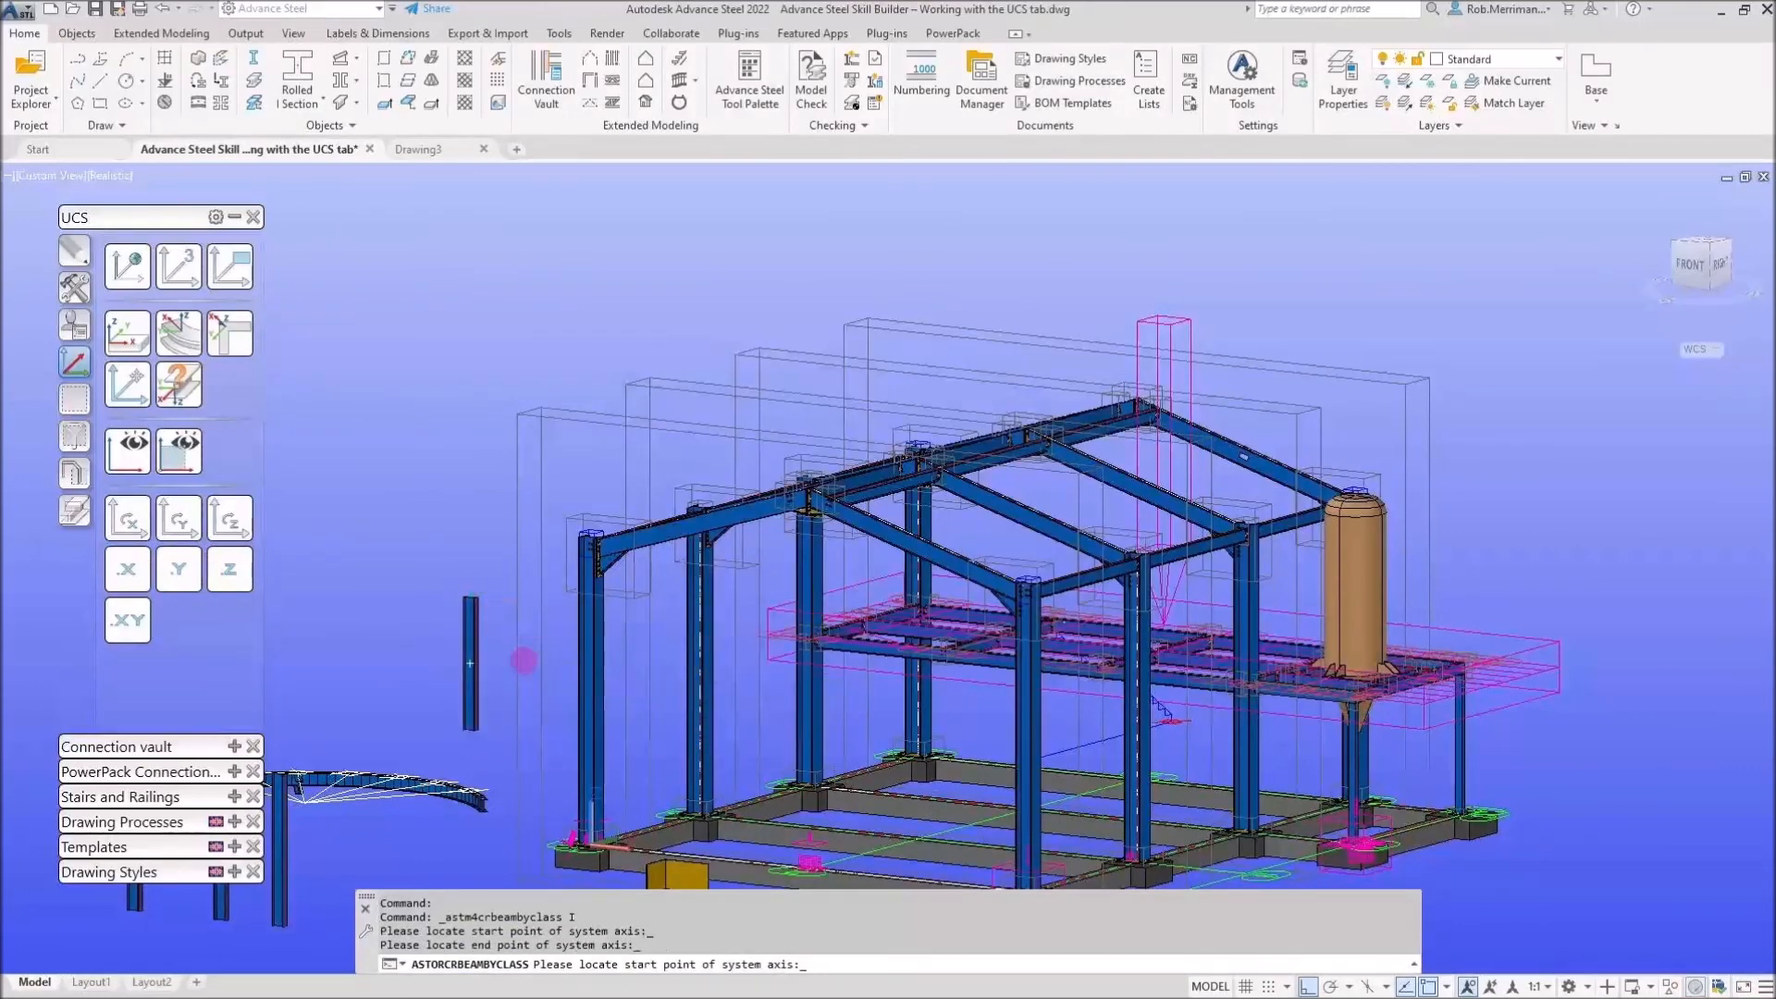
Set the new beam's offset to the section centre and change its section to a UK Square Hollow Section
{"action": "left_click", "coordinate": [1090, 574]}
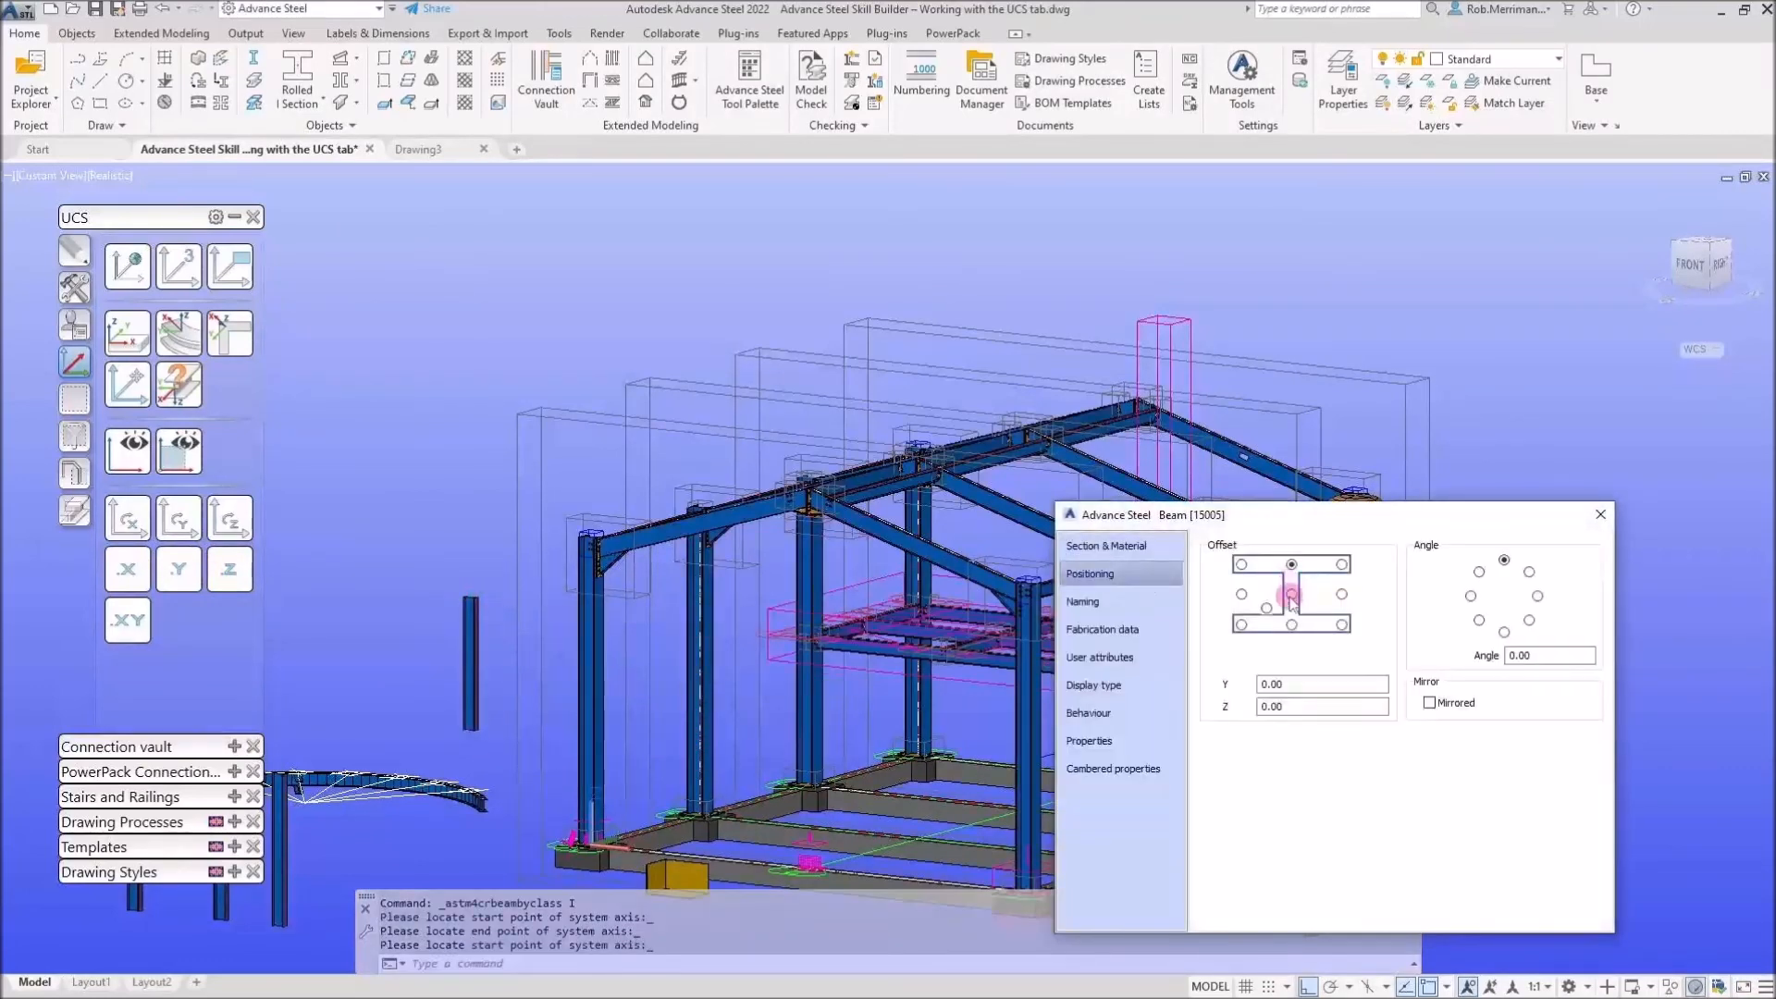
{"action": "left_click", "coordinate": [1291, 595]}
{"action": "left_click", "coordinate": [1100, 550]}
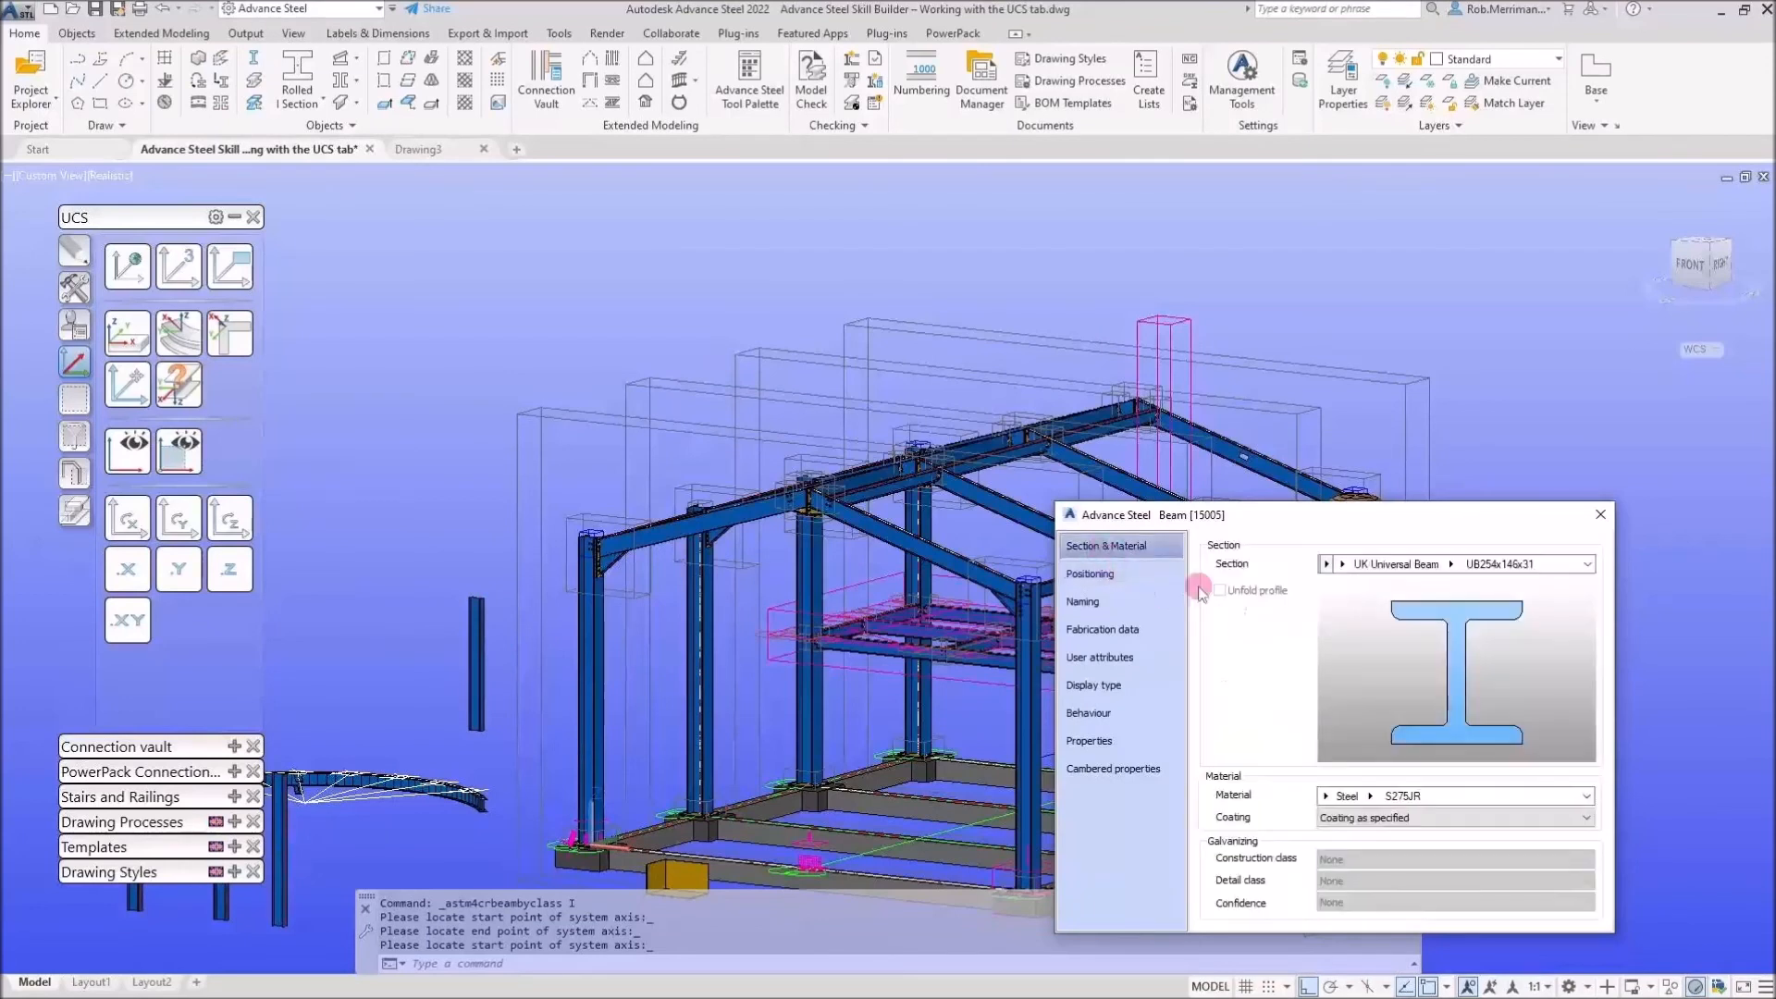
{"action": "left_click", "coordinate": [1327, 563]}
{"action": "scroll", "coordinate": [1411, 731], "scroll_direction": "down", "scroll_amount": 5}
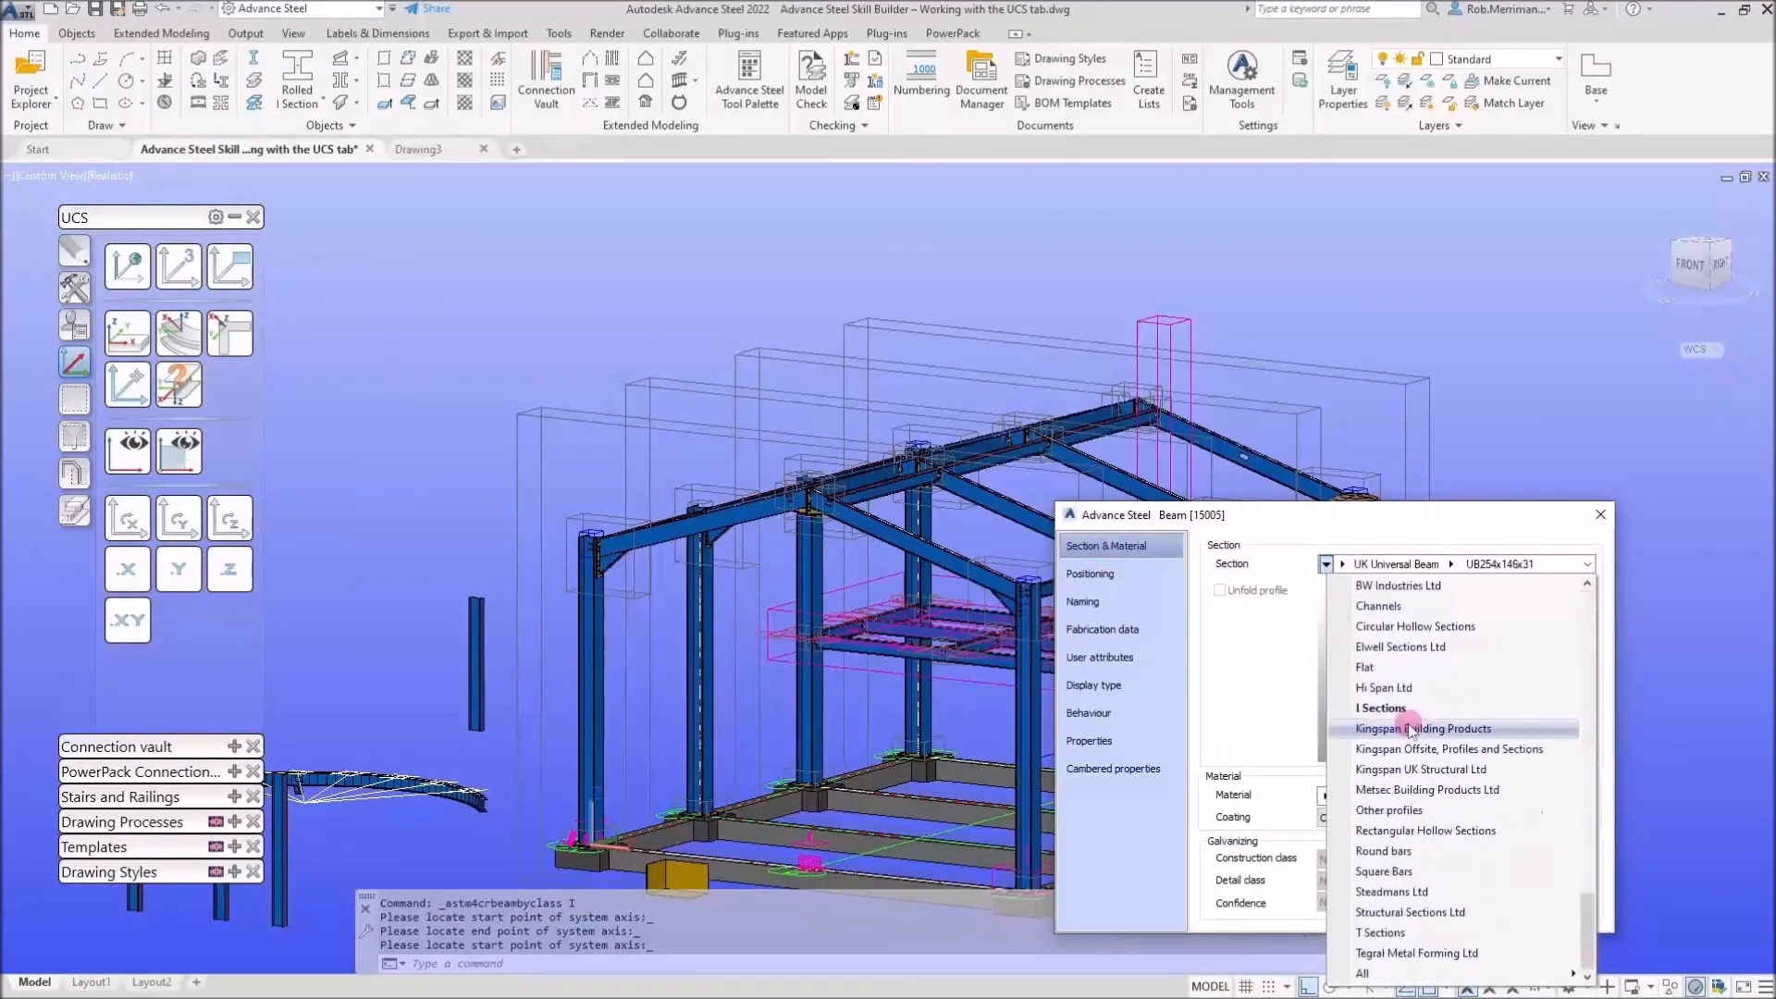
{"action": "left_click", "coordinate": [1455, 825]}
{"action": "left_click", "coordinate": [1342, 564]}
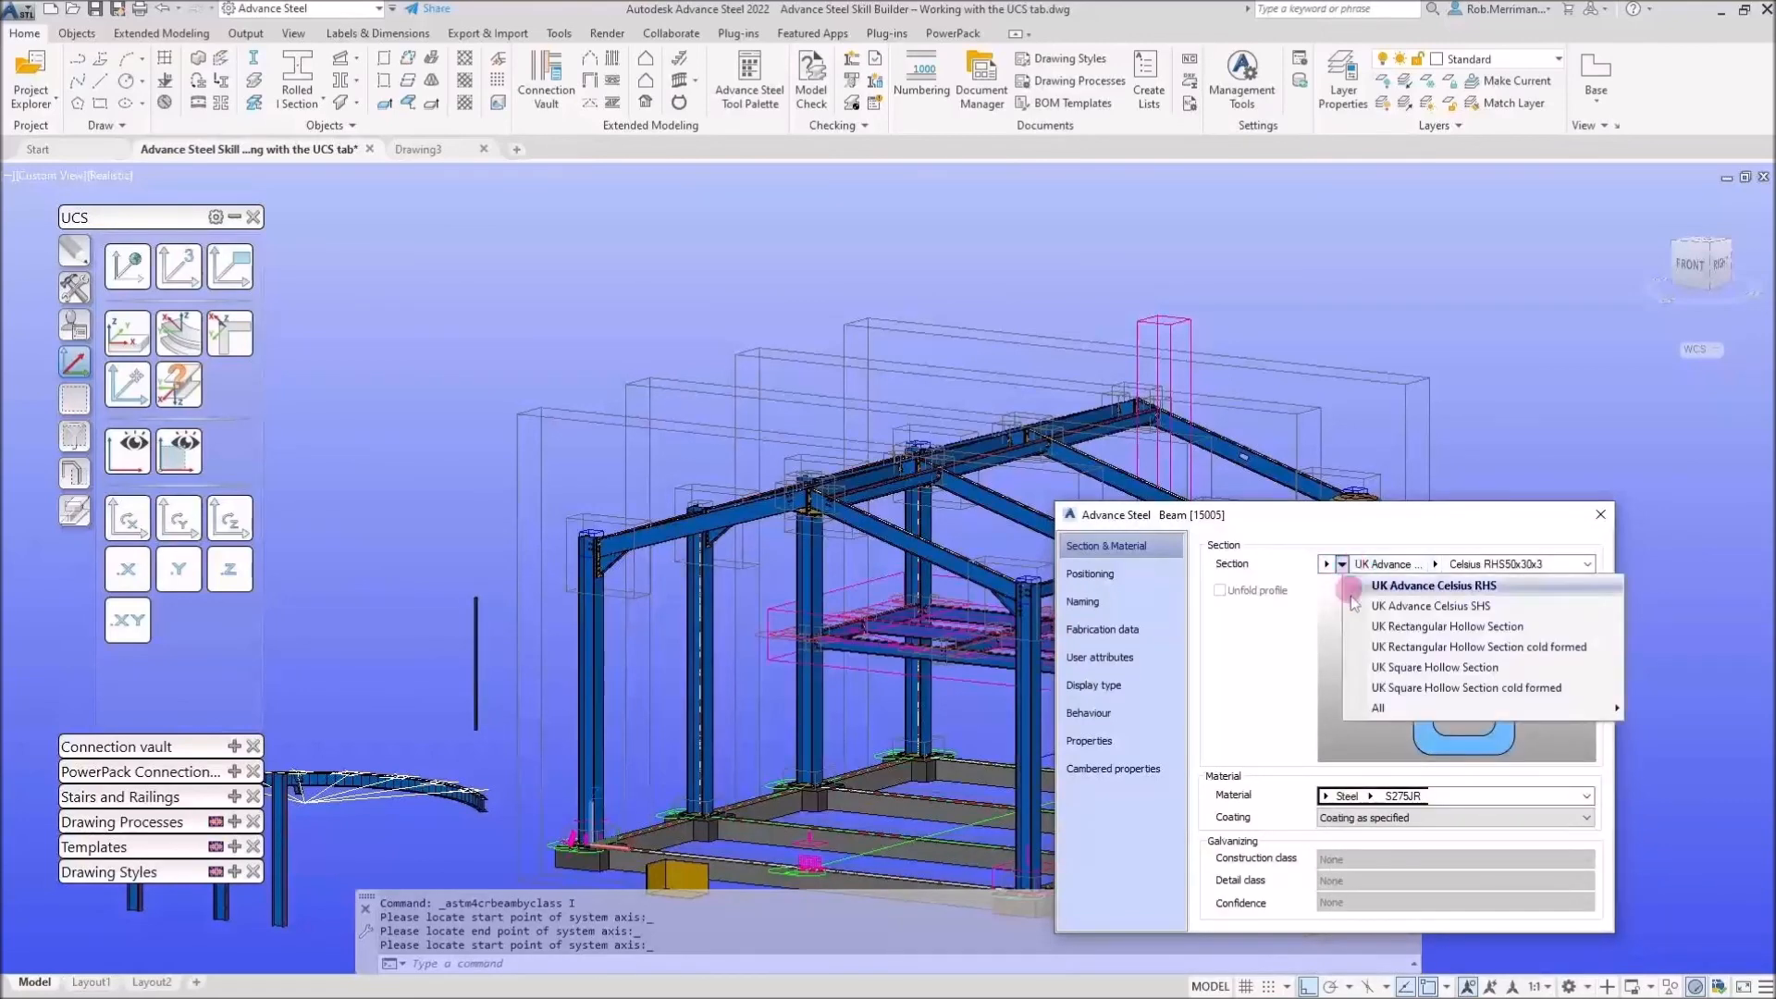
{"action": "left_click", "coordinate": [1380, 667]}
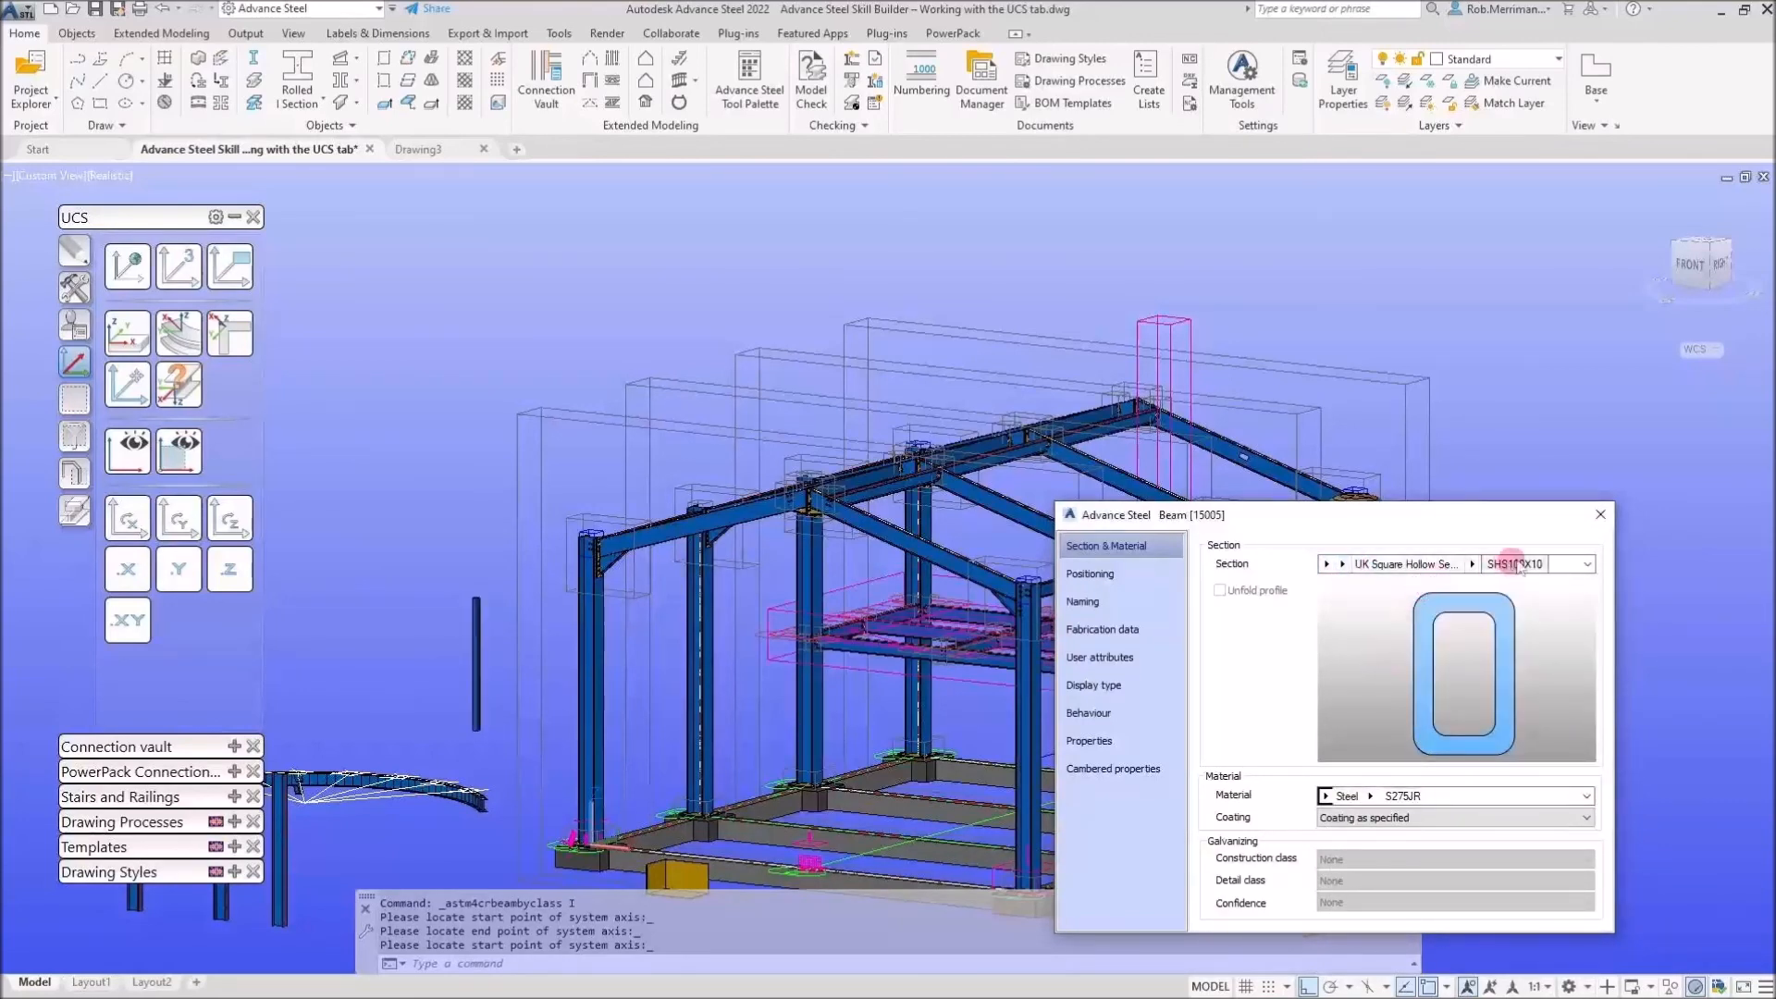
{"action": "left_click", "coordinate": [1601, 514]}
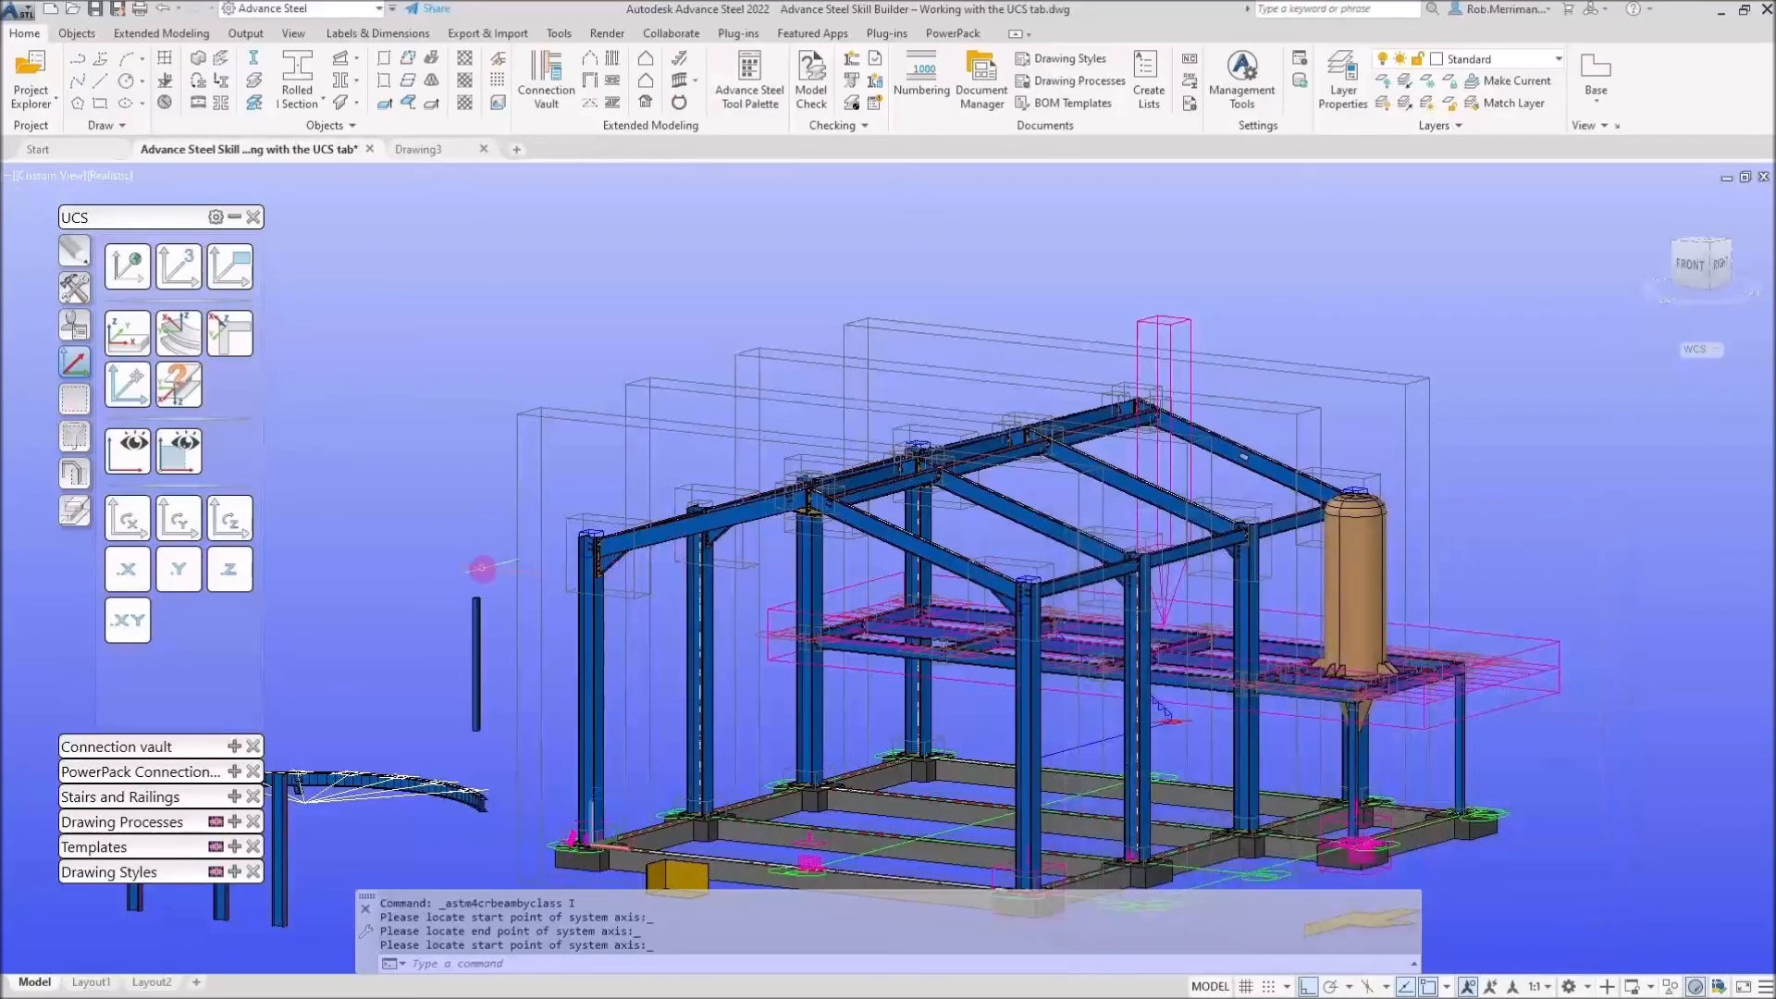
{"action": "scroll", "coordinate": [482, 569], "scroll_direction": "up", "scroll_amount": 3}
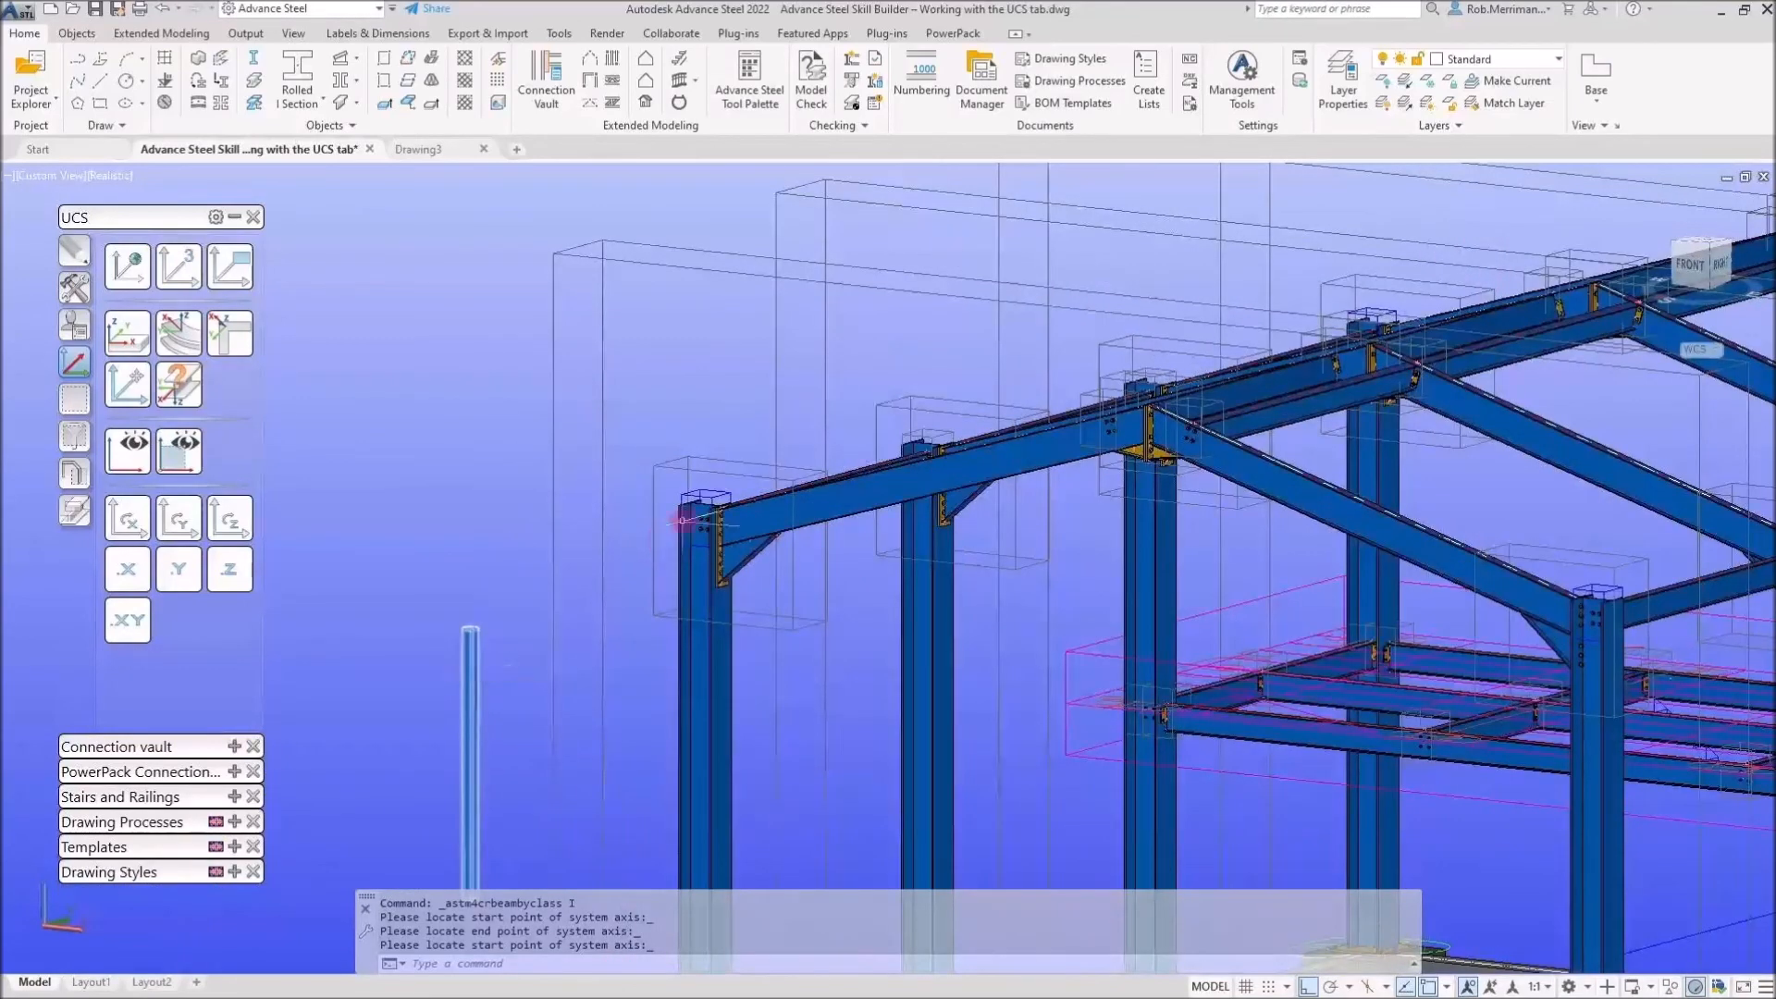
{"action": "scroll", "coordinate": [660, 540], "scroll_direction": "up", "scroll_amount": 4}
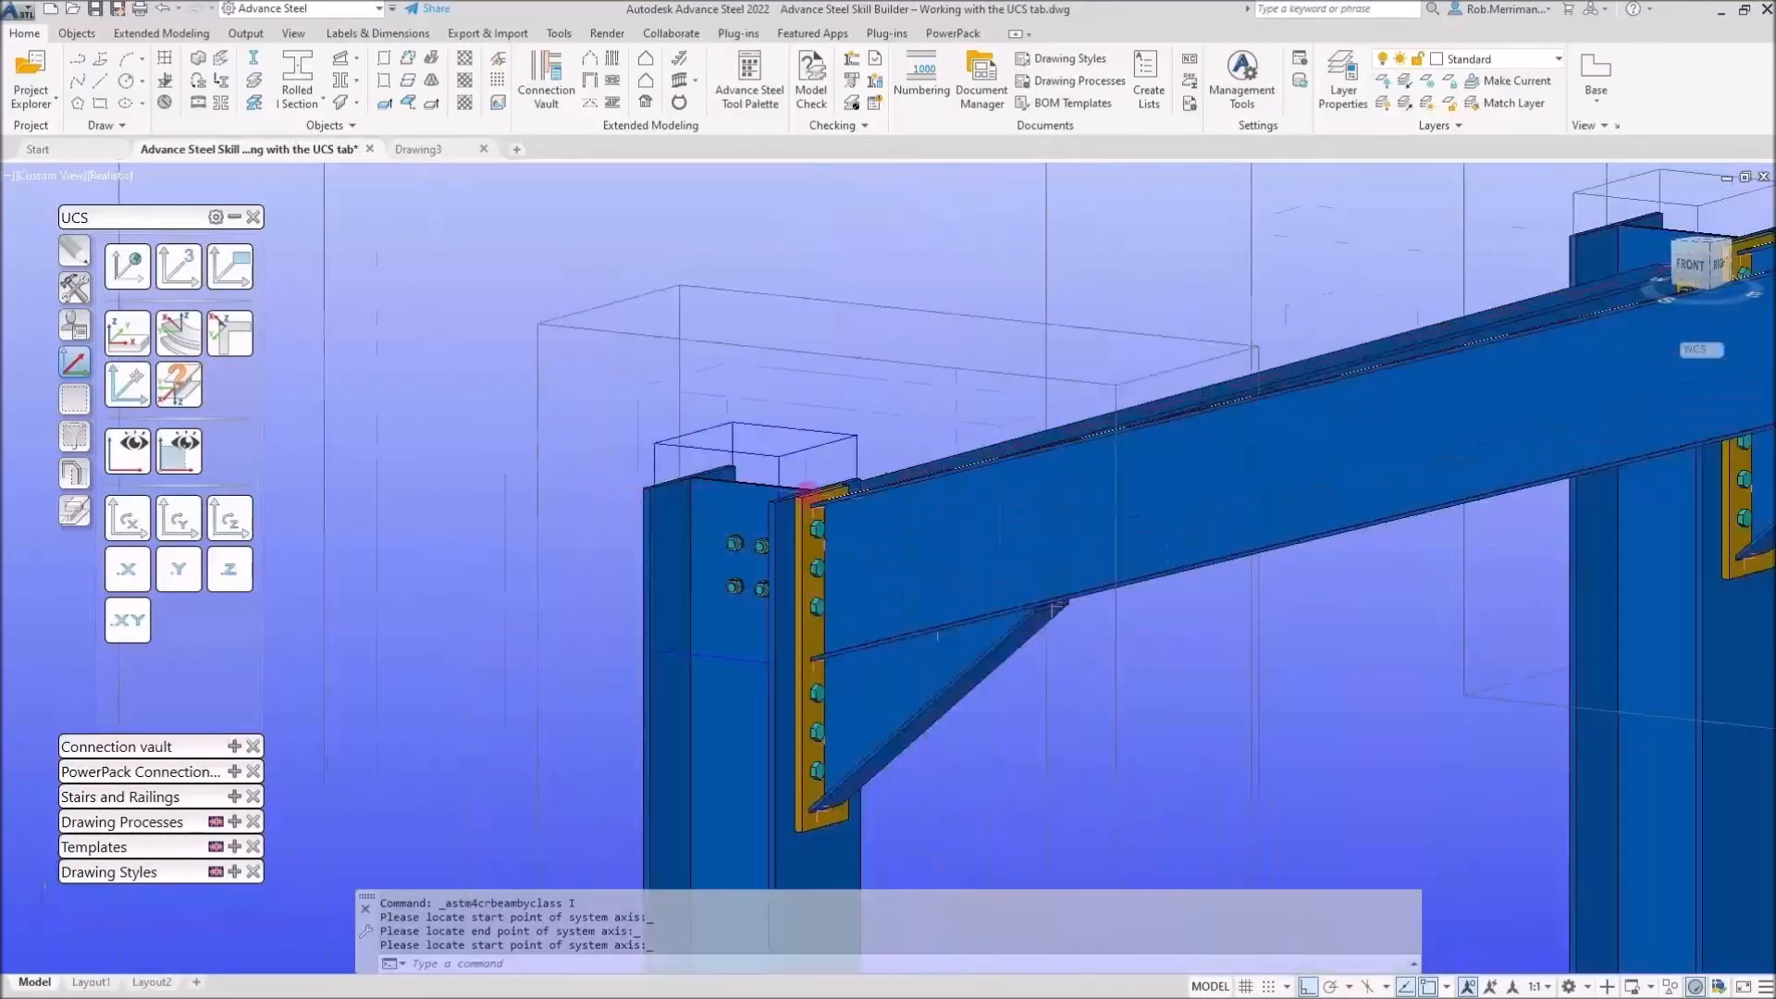
{"action": "scroll", "coordinate": [563, 572], "scroll_direction": "down", "scroll_amount": 3}
{"action": "scroll", "coordinate": [459, 687], "scroll_direction": "down", "scroll_amount": 3}
{"action": "key", "text": "Escape"}
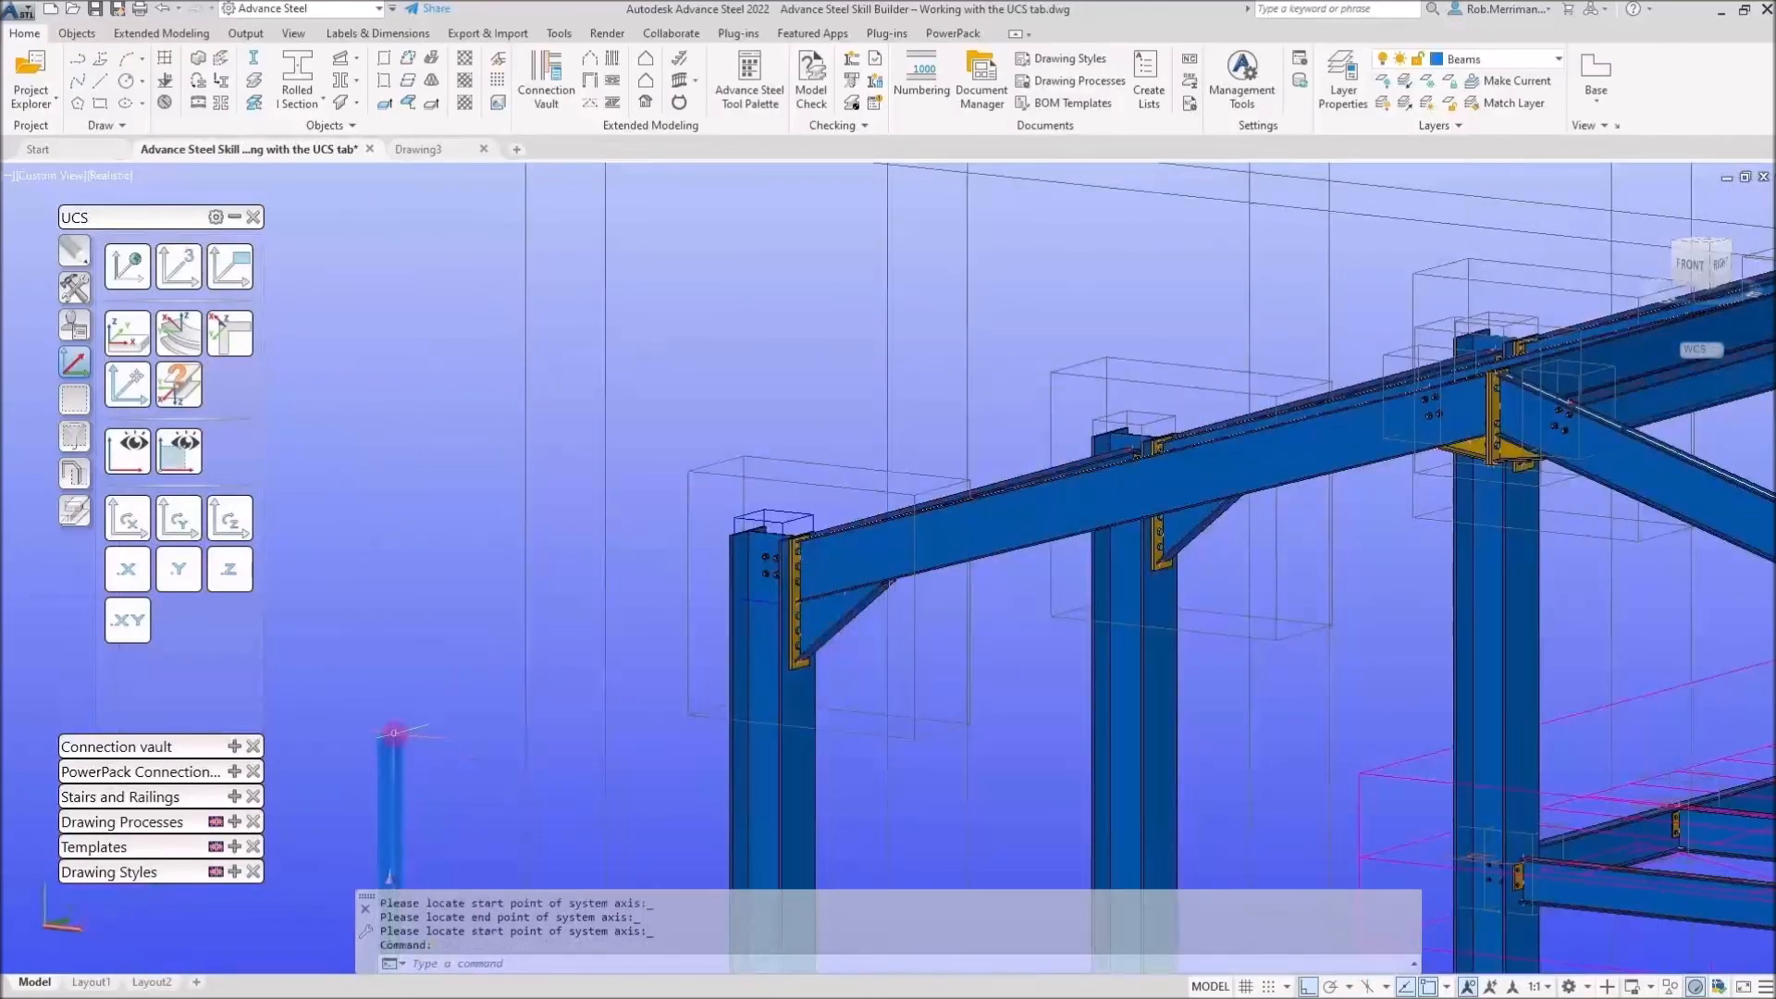
Try to stretch the new hollow section's top end directly to the top endpoint of the building's front corner column
{"action": "left_click", "coordinate": [390, 736]}
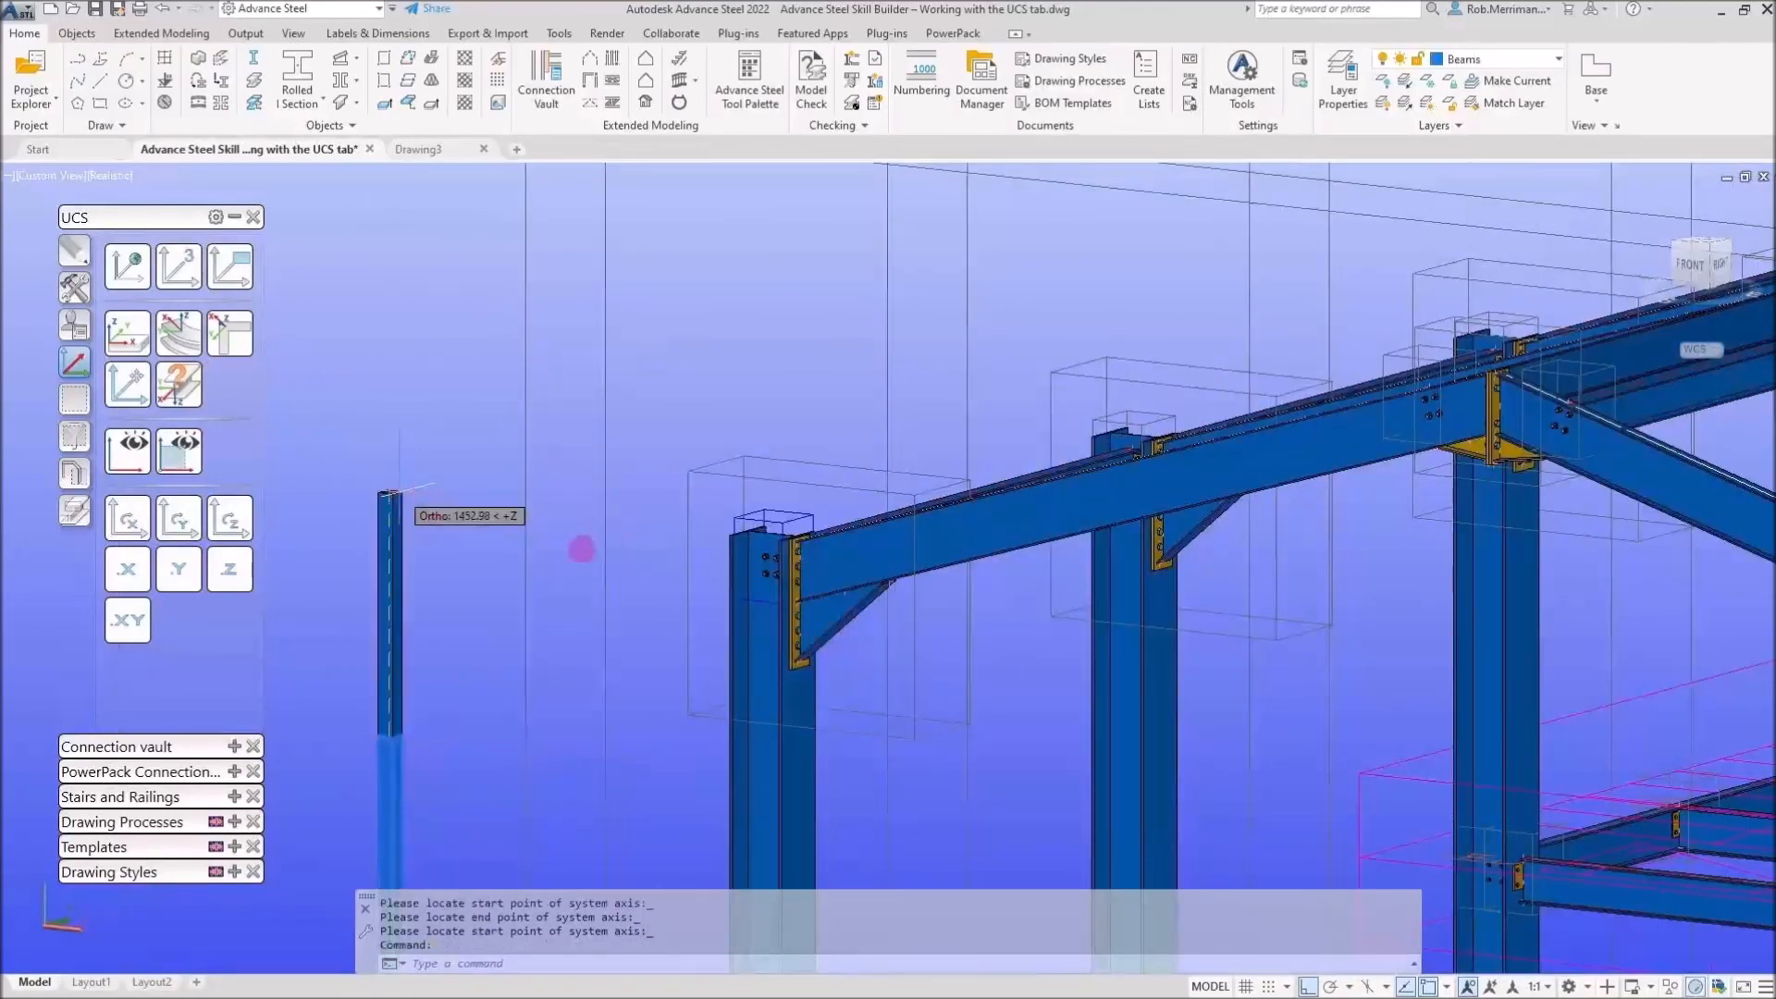
{"action": "scroll", "coordinate": [722, 544], "scroll_direction": "up", "scroll_amount": 2}
{"action": "right_click", "coordinate": [724, 544], "text": "shift"}
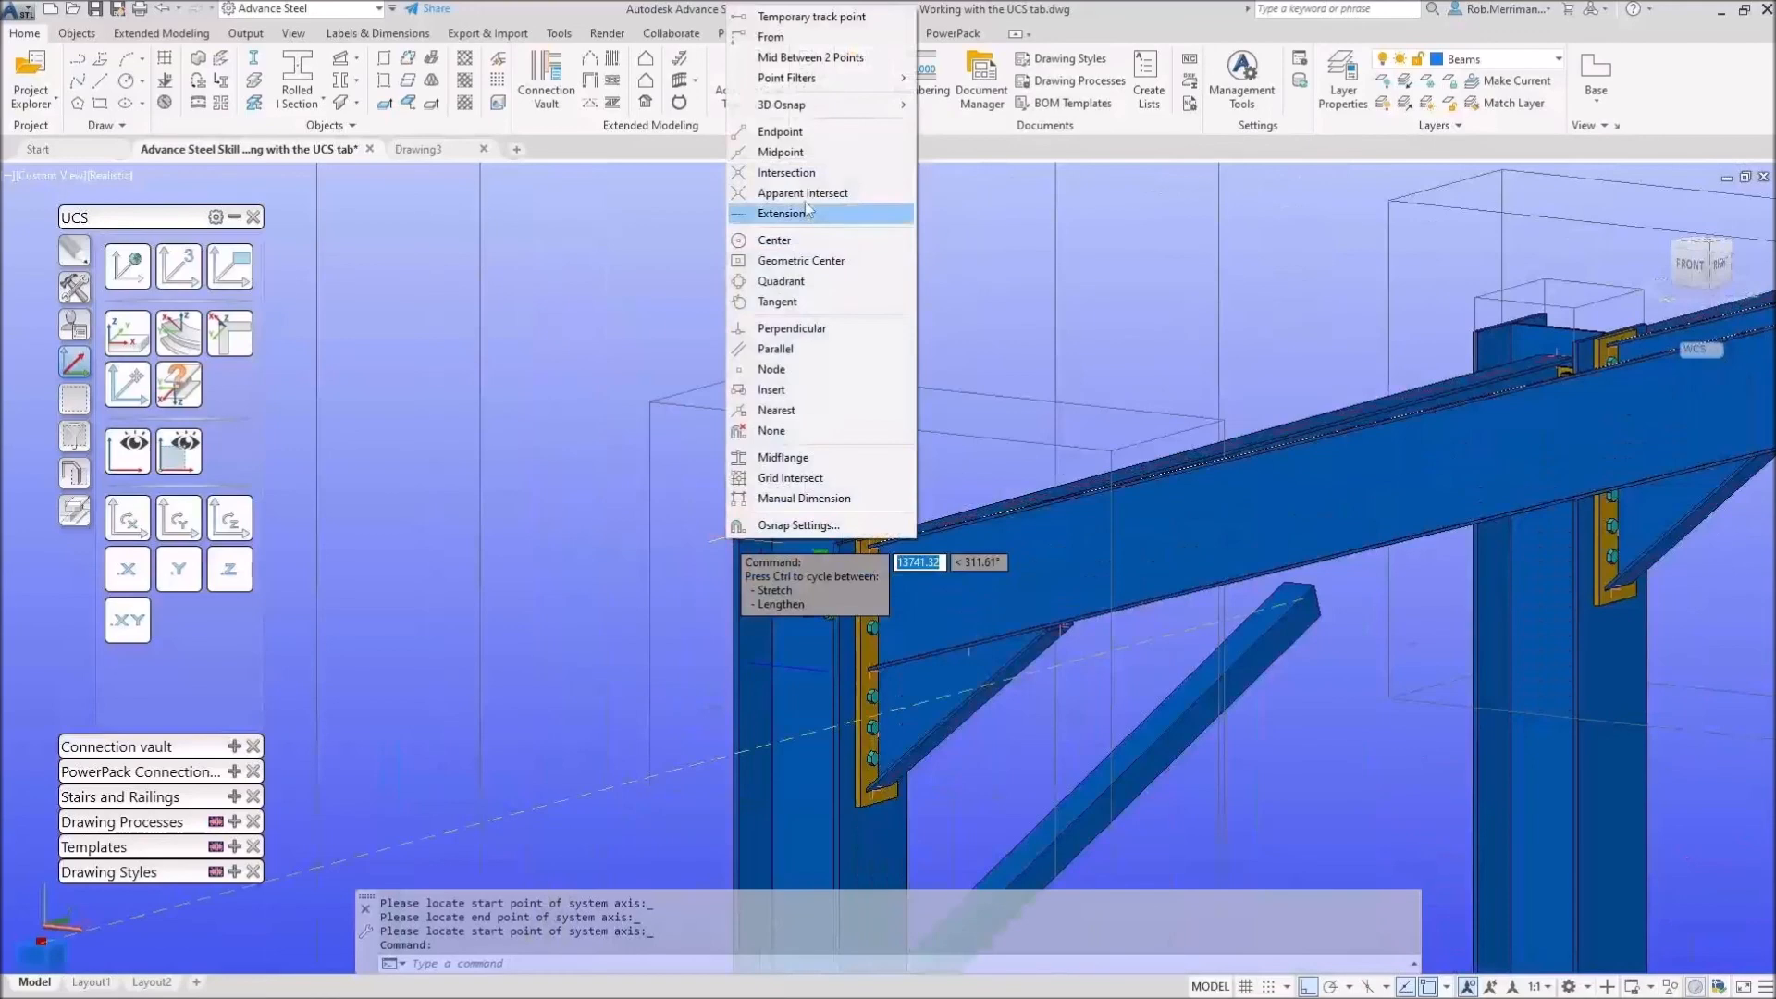
{"action": "left_click", "coordinate": [789, 132]}
{"action": "scroll", "coordinate": [723, 518], "scroll_direction": "up", "scroll_amount": 3}
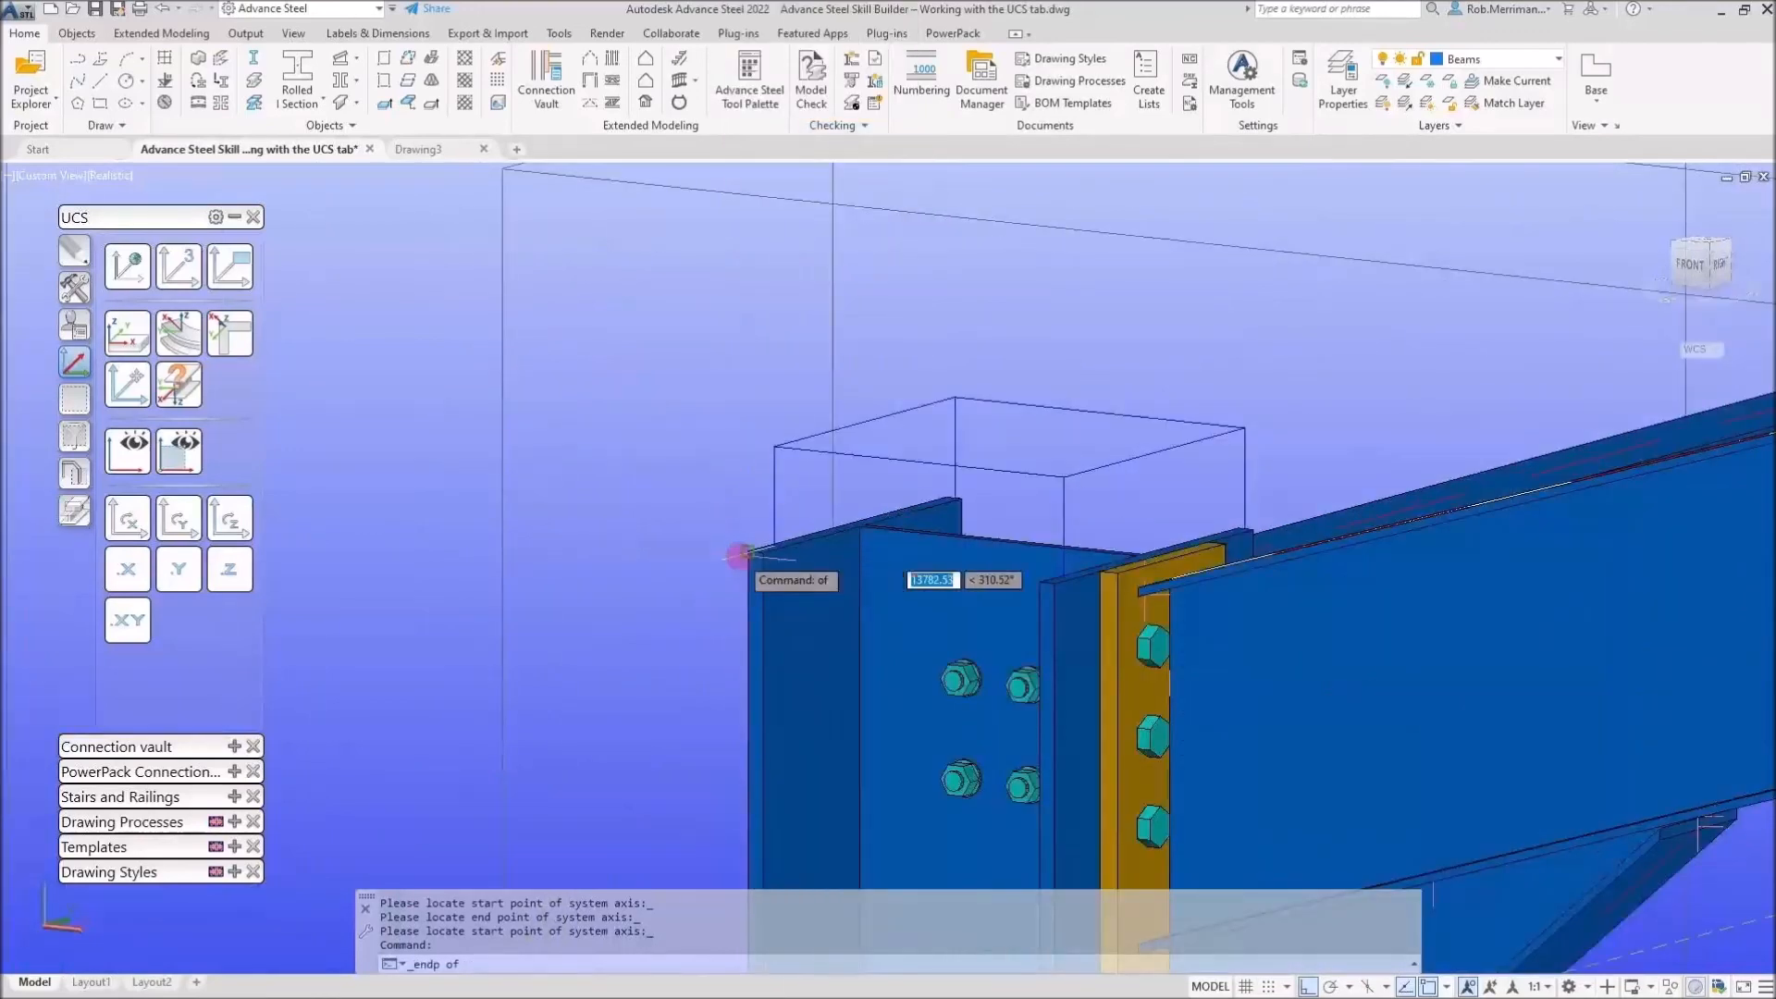
{"action": "scroll", "coordinate": [741, 555], "scroll_direction": "down", "scroll_amount": 6}
{"action": "key", "text": "Escape"}
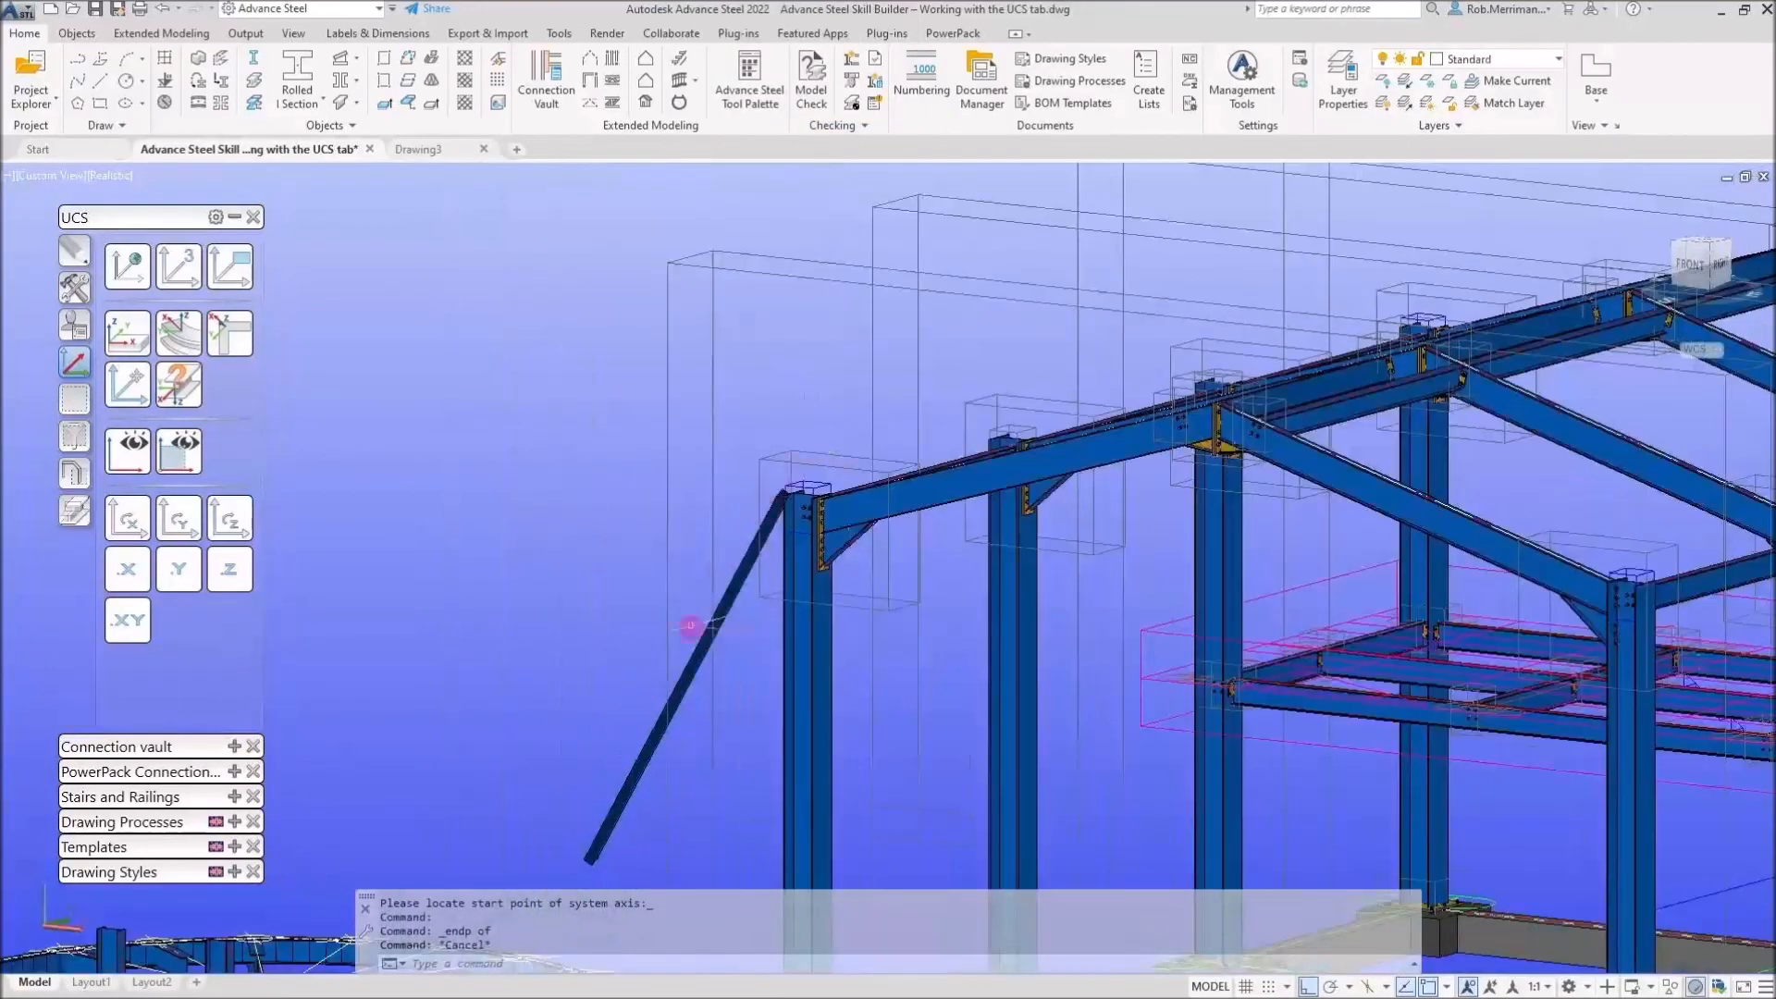
Undo the grip stretch of the hollow section beam back to its vertical position
{"action": "key", "text": "ctrl+z"}
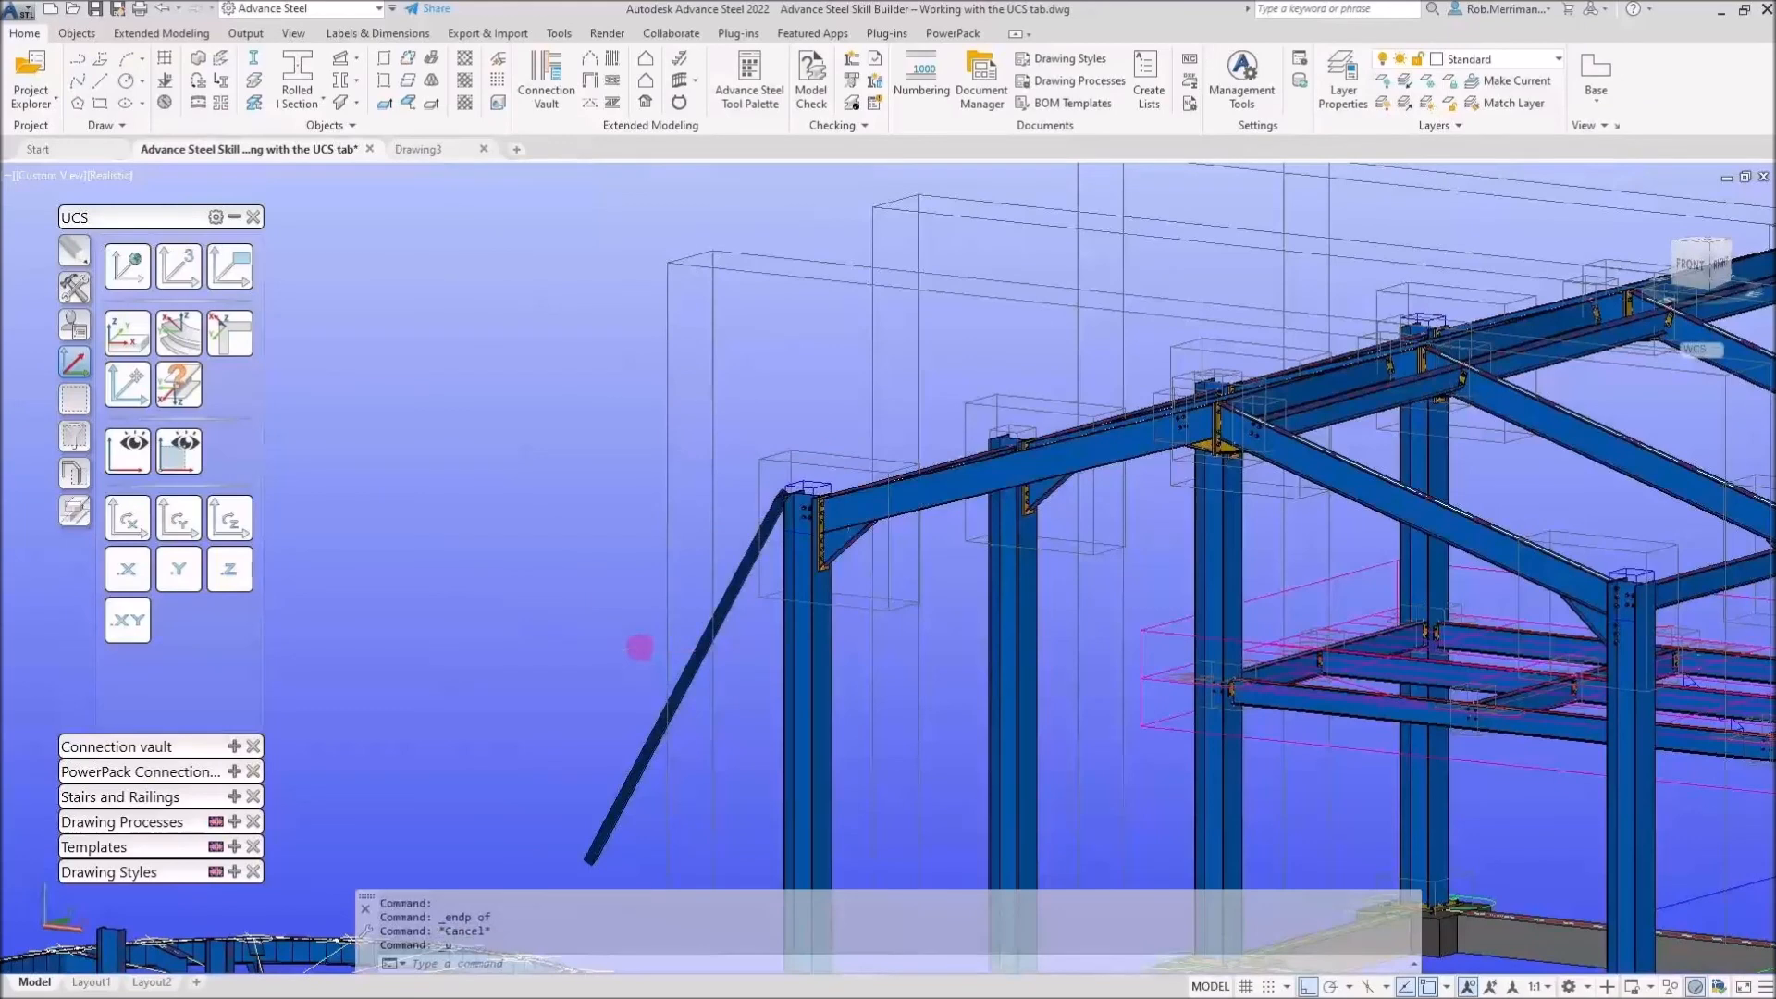
{"action": "key", "text": "ctrl+z"}
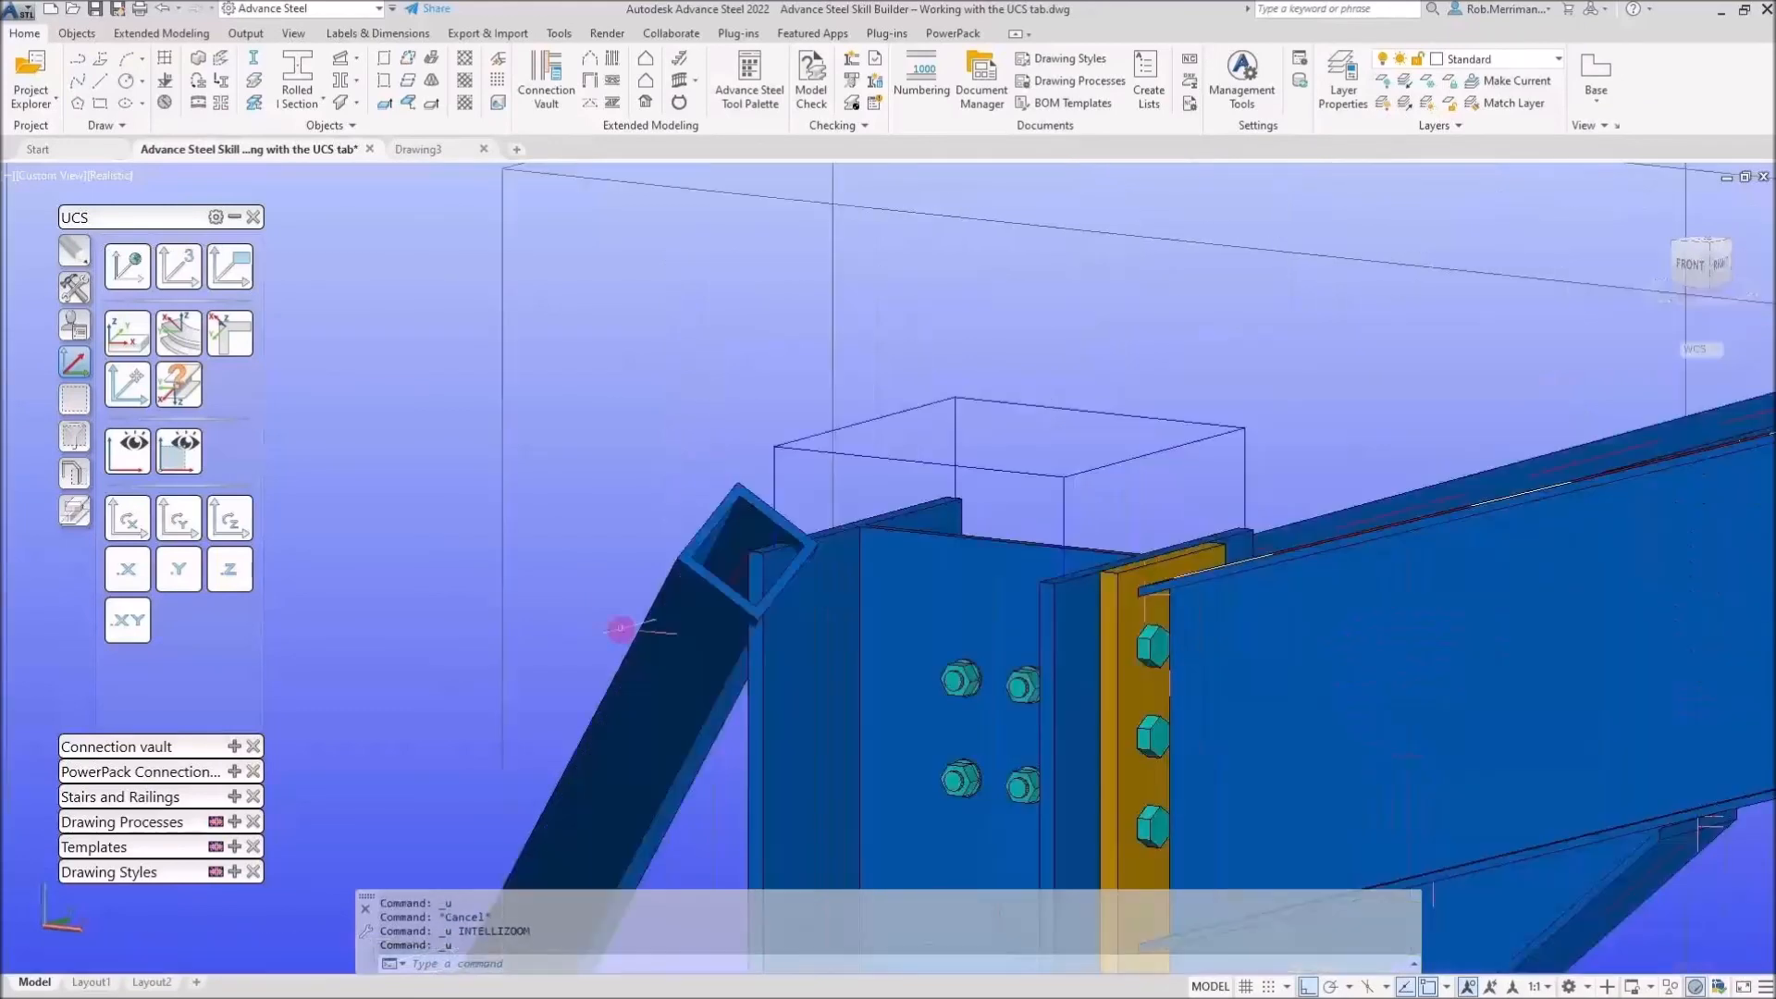
{"action": "key", "text": "ctrl+z"}
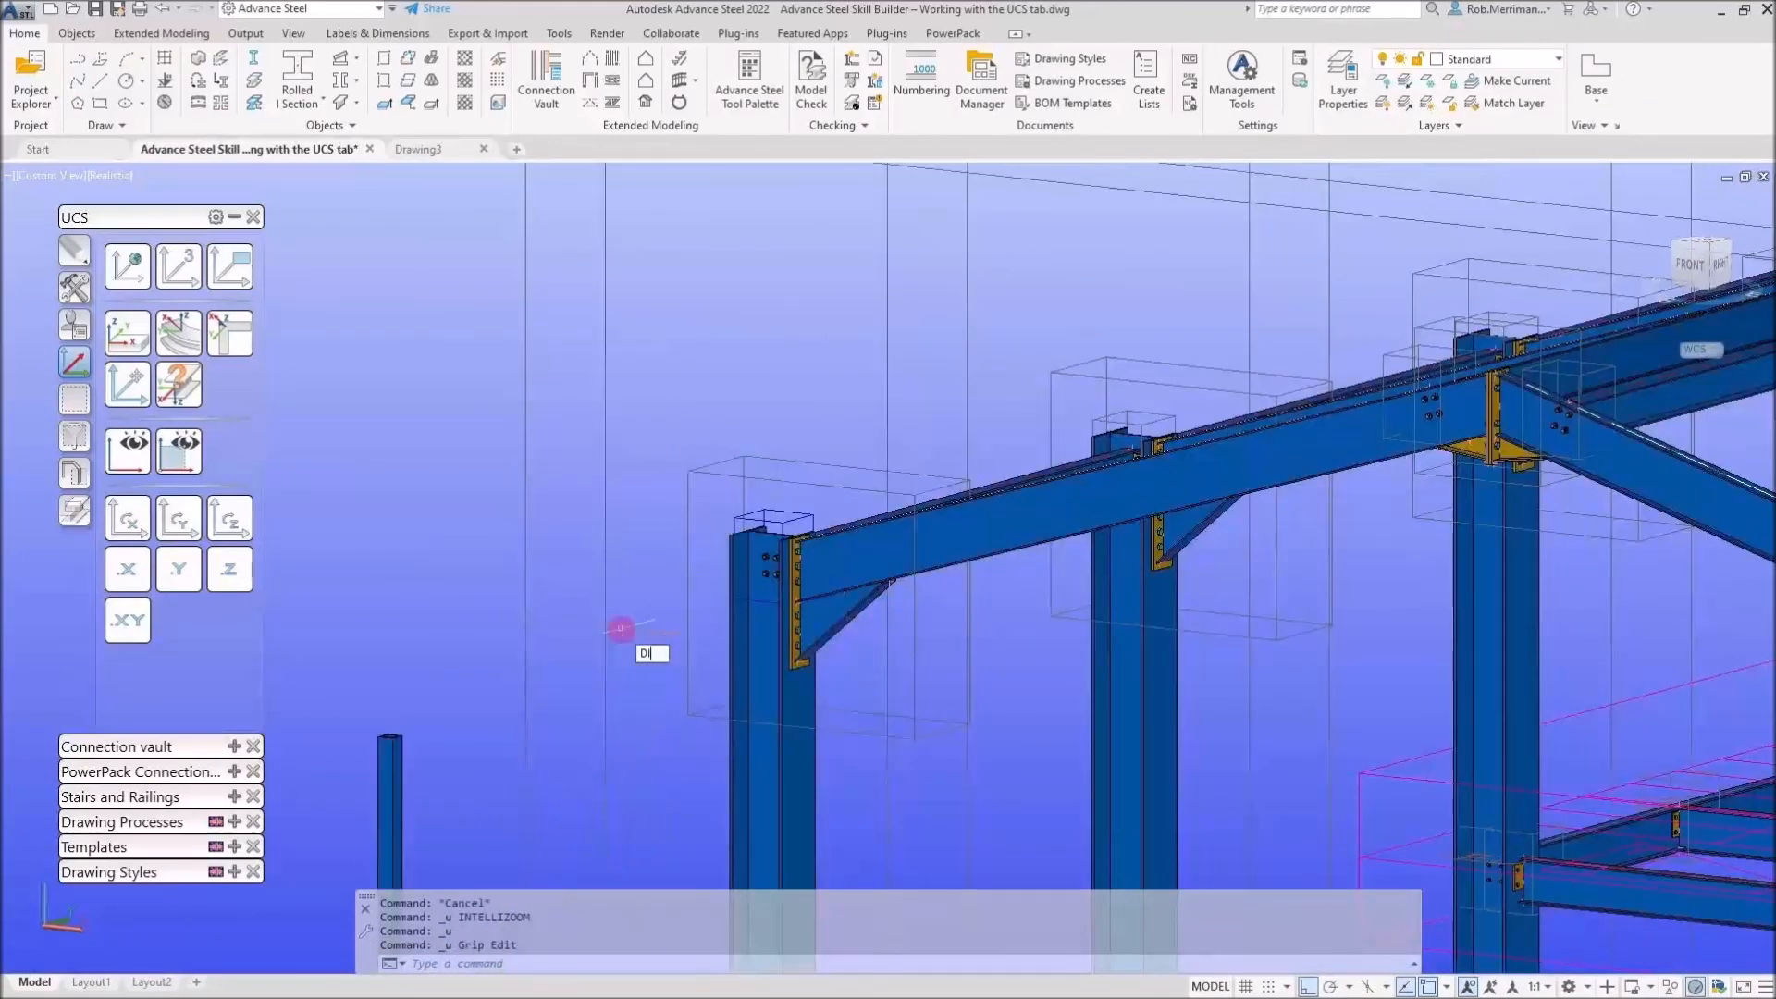
Measure the distance from the hollow section's top end to the corner column's top endpoint and check the Z difference
{"action": "key", "text": "Return"}
{"action": "left_click", "coordinate": [389, 737]}
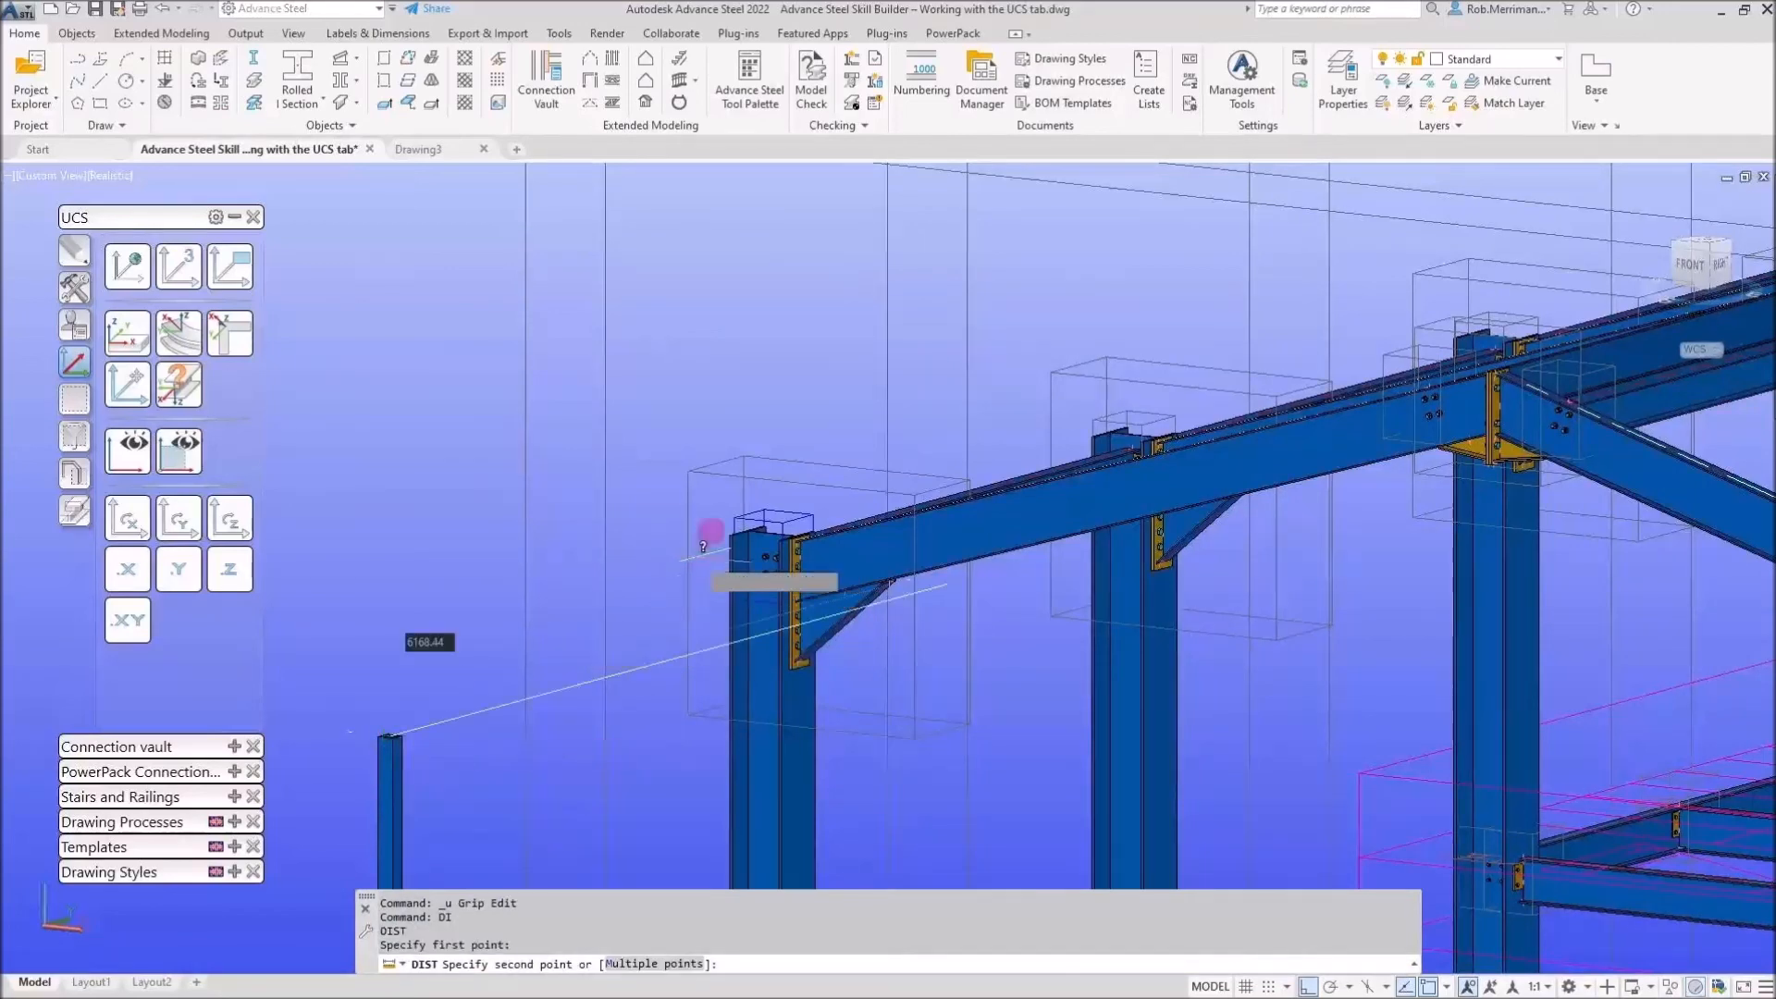
{"action": "scroll", "coordinate": [701, 560], "scroll_direction": "up", "scroll_amount": 2}
{"action": "right_click", "coordinate": [712, 467], "text": "shift"}
{"action": "left_click", "coordinate": [786, 579]}
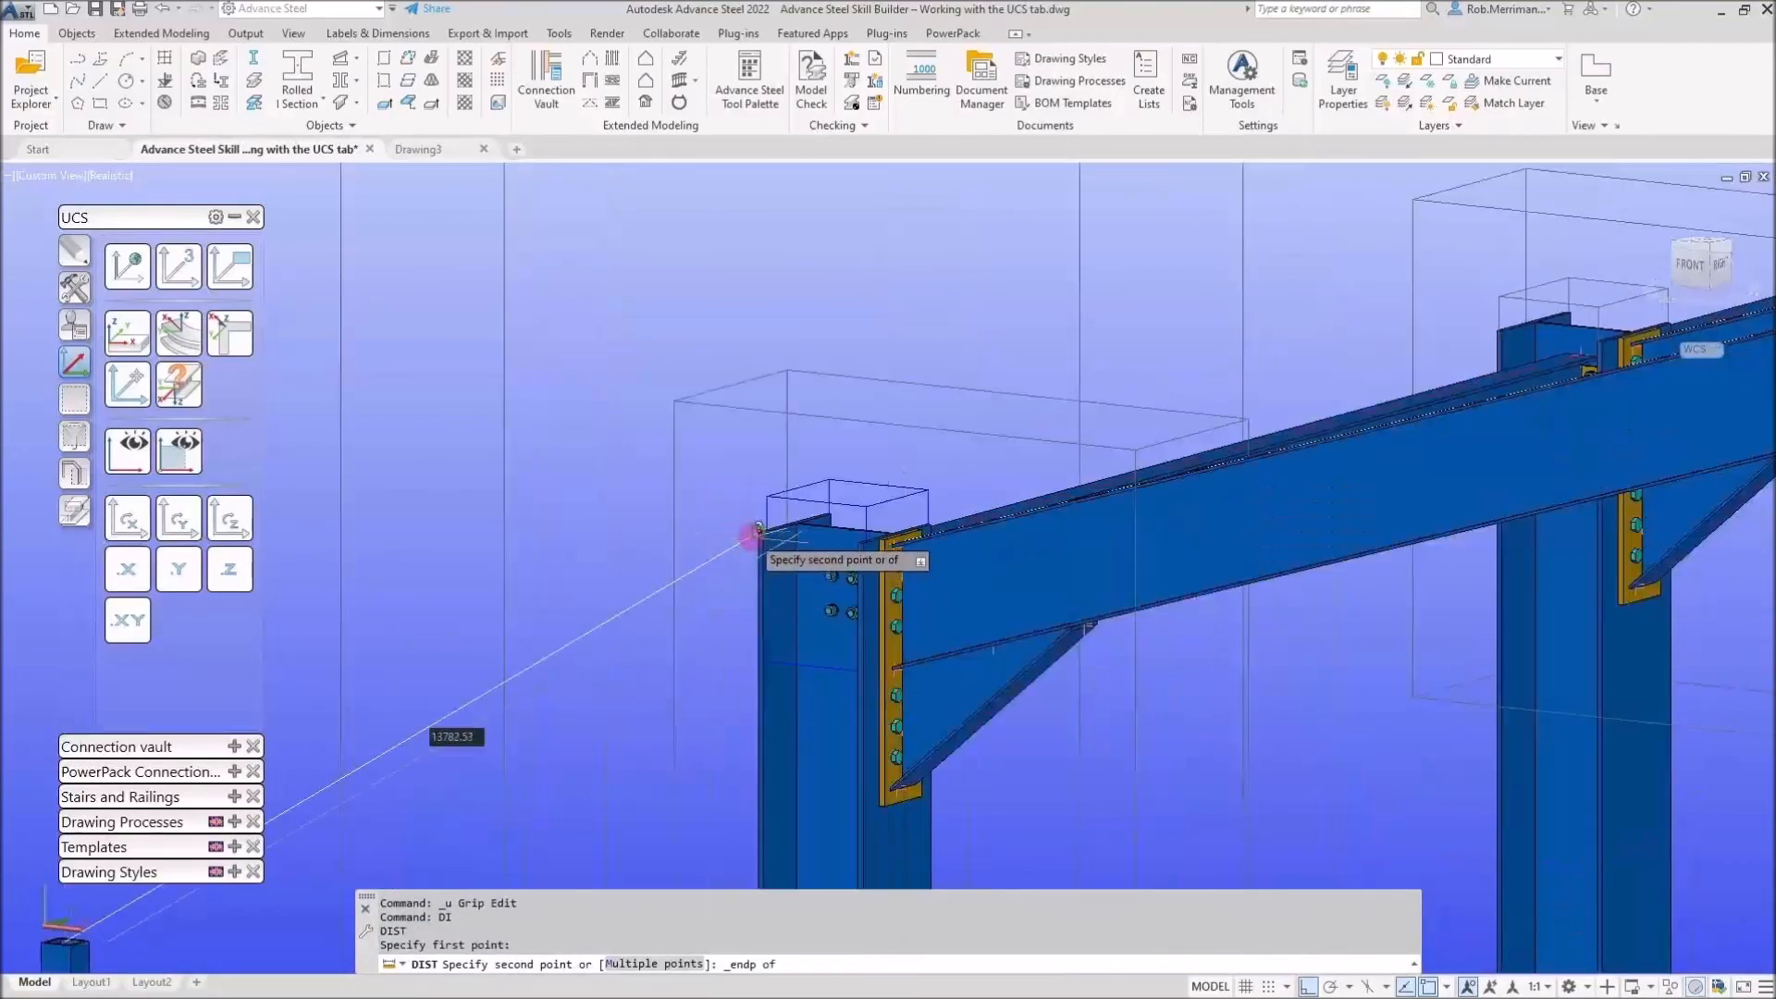
{"action": "left_click", "coordinate": [758, 531]}
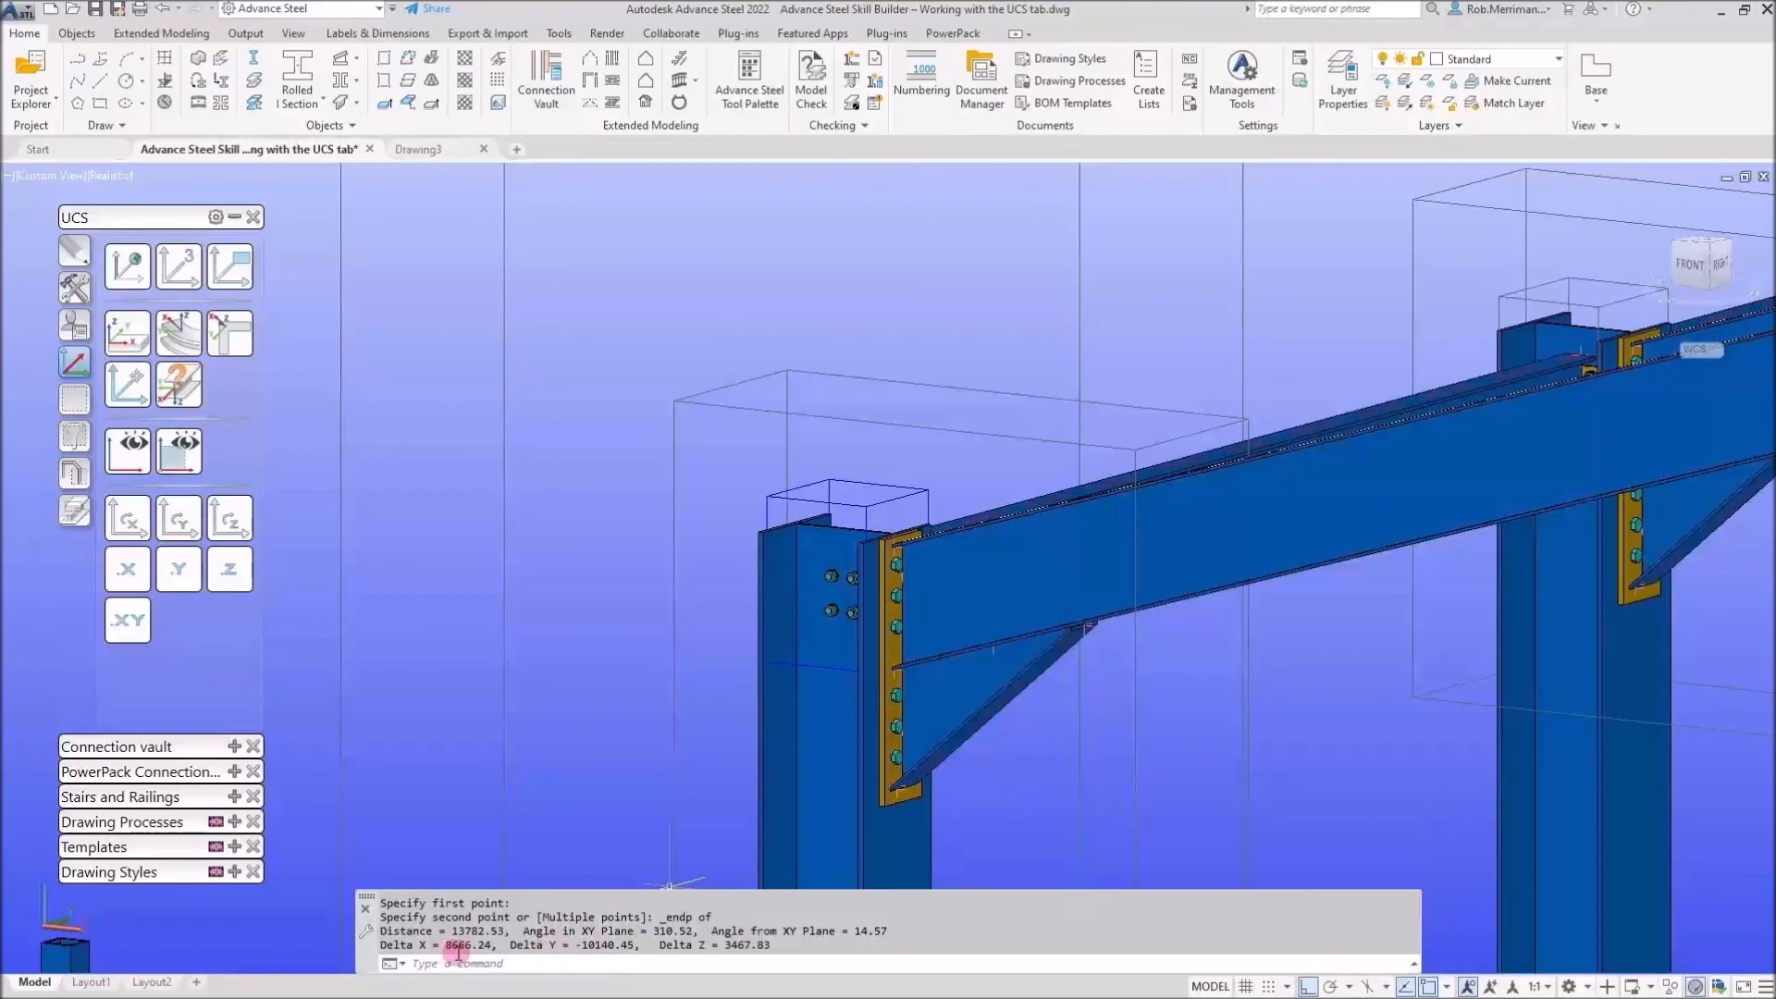
{"action": "left_click_drag", "start_coordinate": [787, 944], "coordinate": [737, 944]}
{"action": "key", "text": "Escape"}
Stretch the hollow section's top end vertically to the height of the corner column's top endpoint, using the Z point filter
{"action": "scroll", "coordinate": [902, 380], "scroll_direction": "down", "scroll_amount": 3}
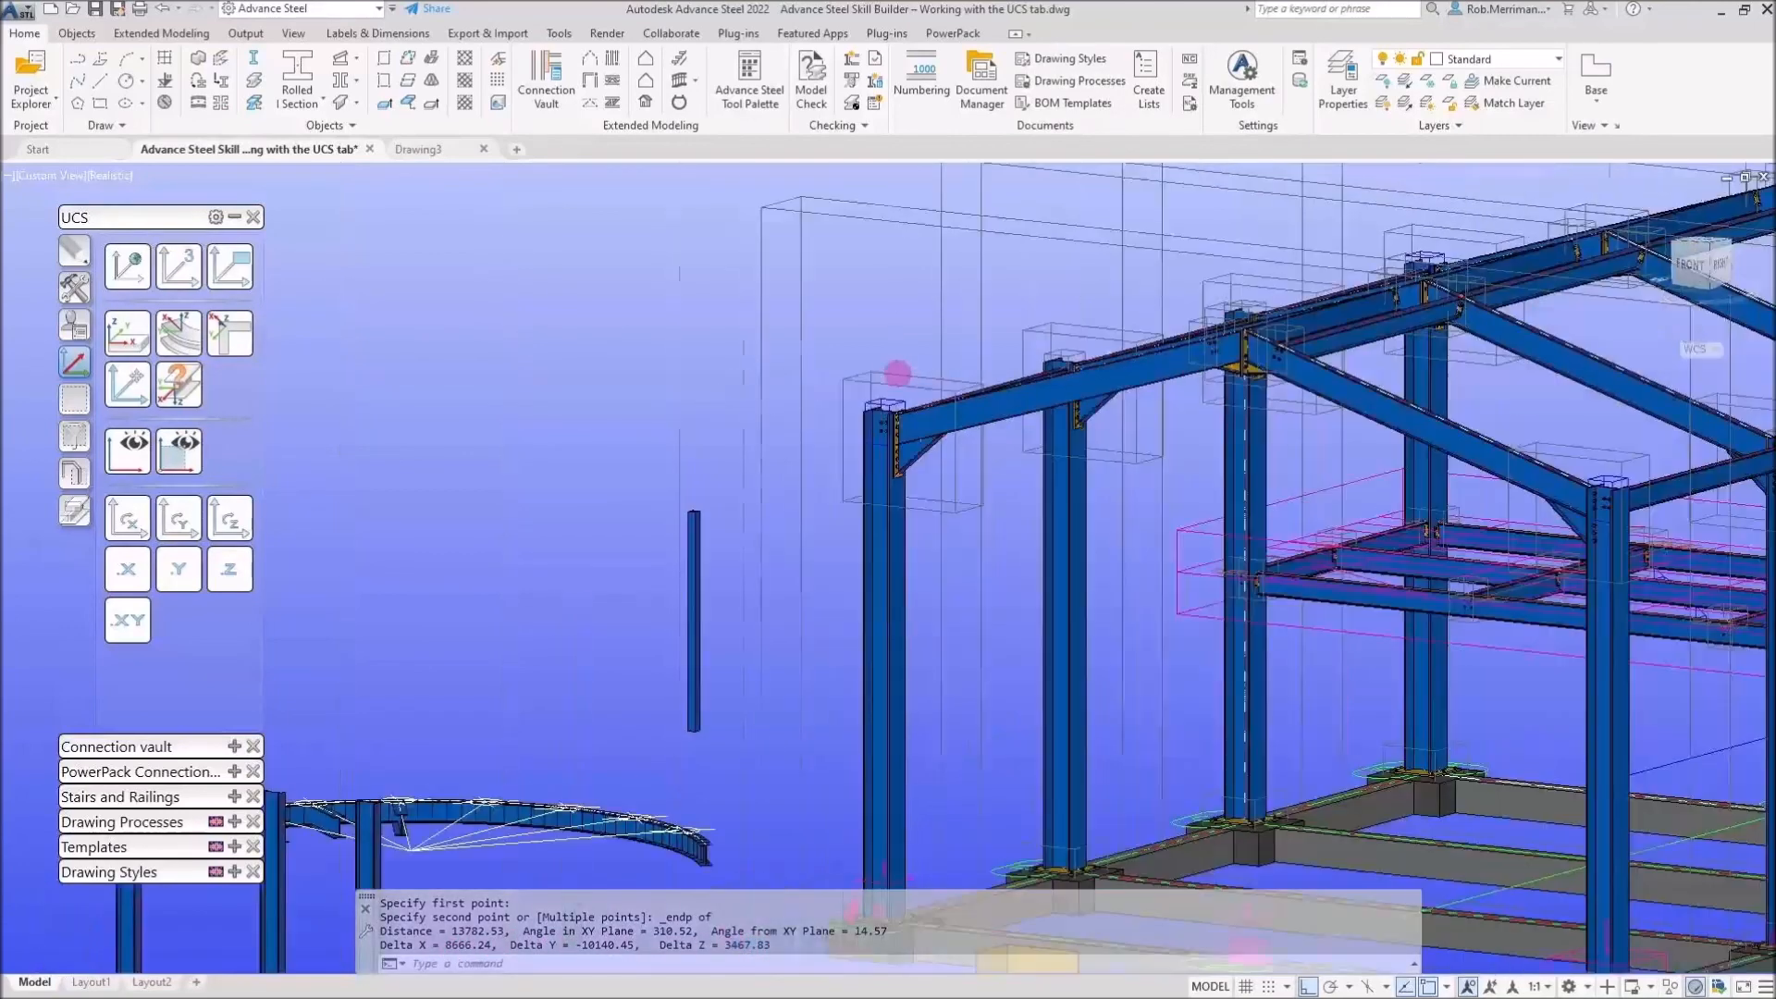
{"action": "scroll", "coordinate": [773, 464], "scroll_direction": "up", "scroll_amount": 2}
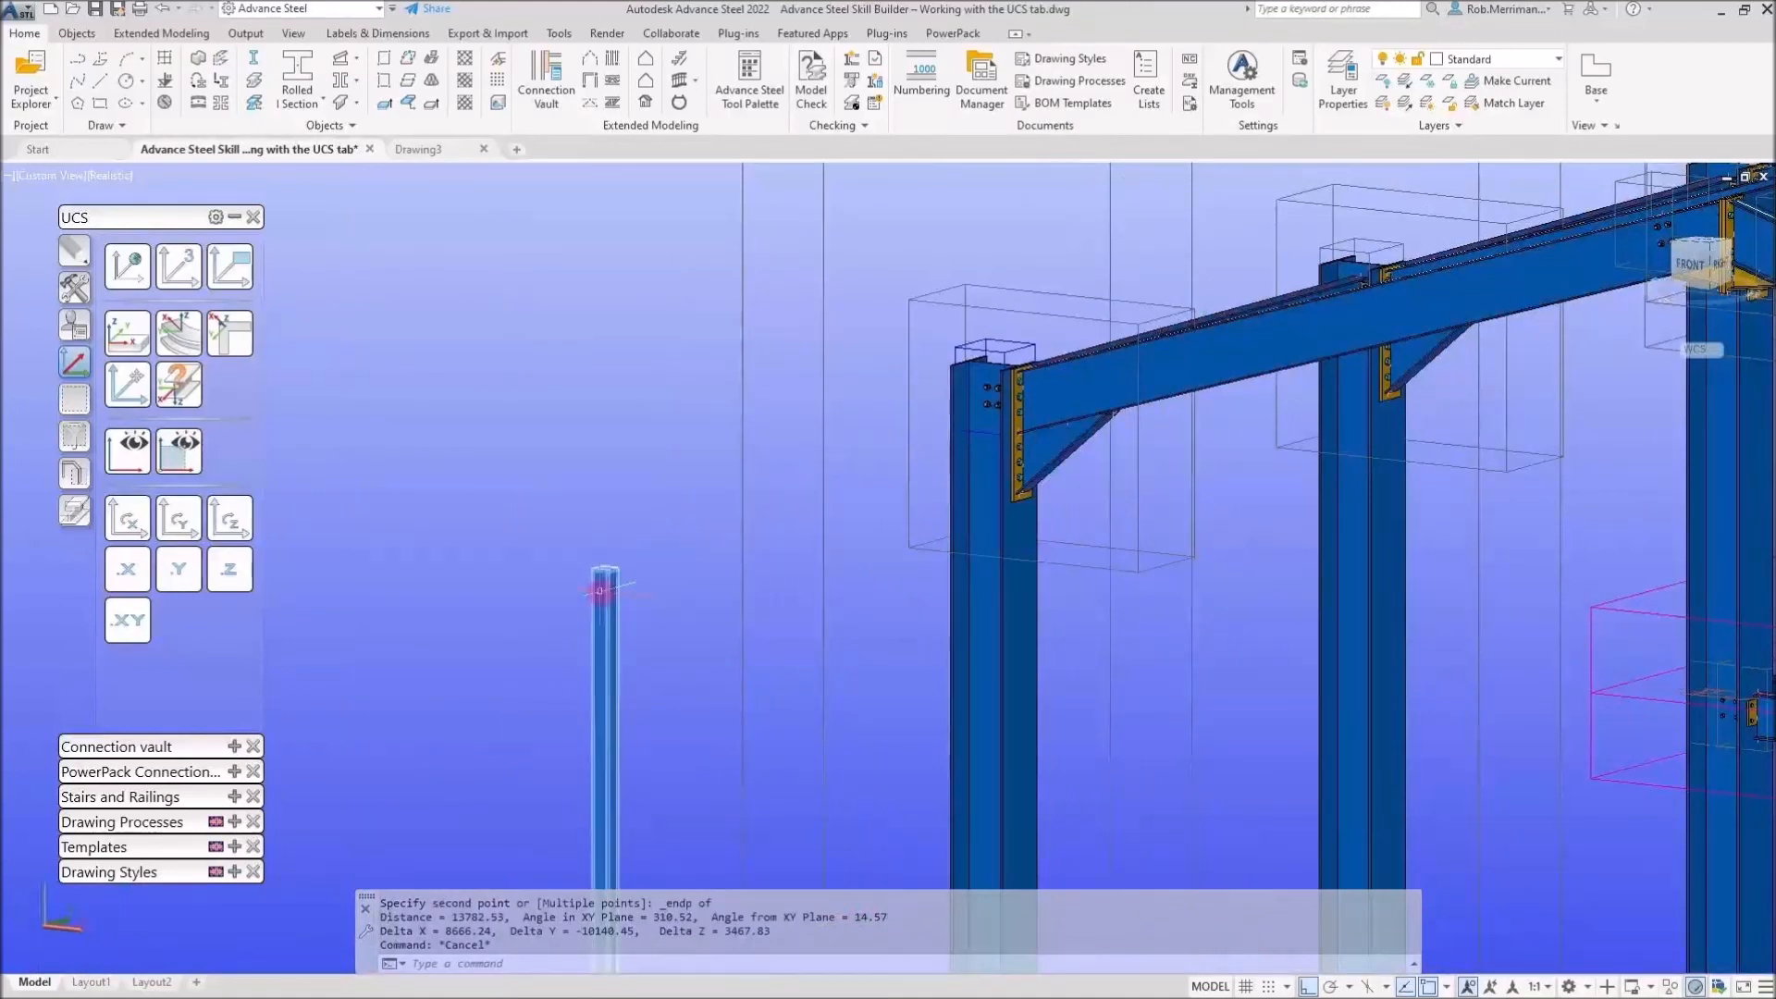
{"action": "left_click", "coordinate": [610, 578]}
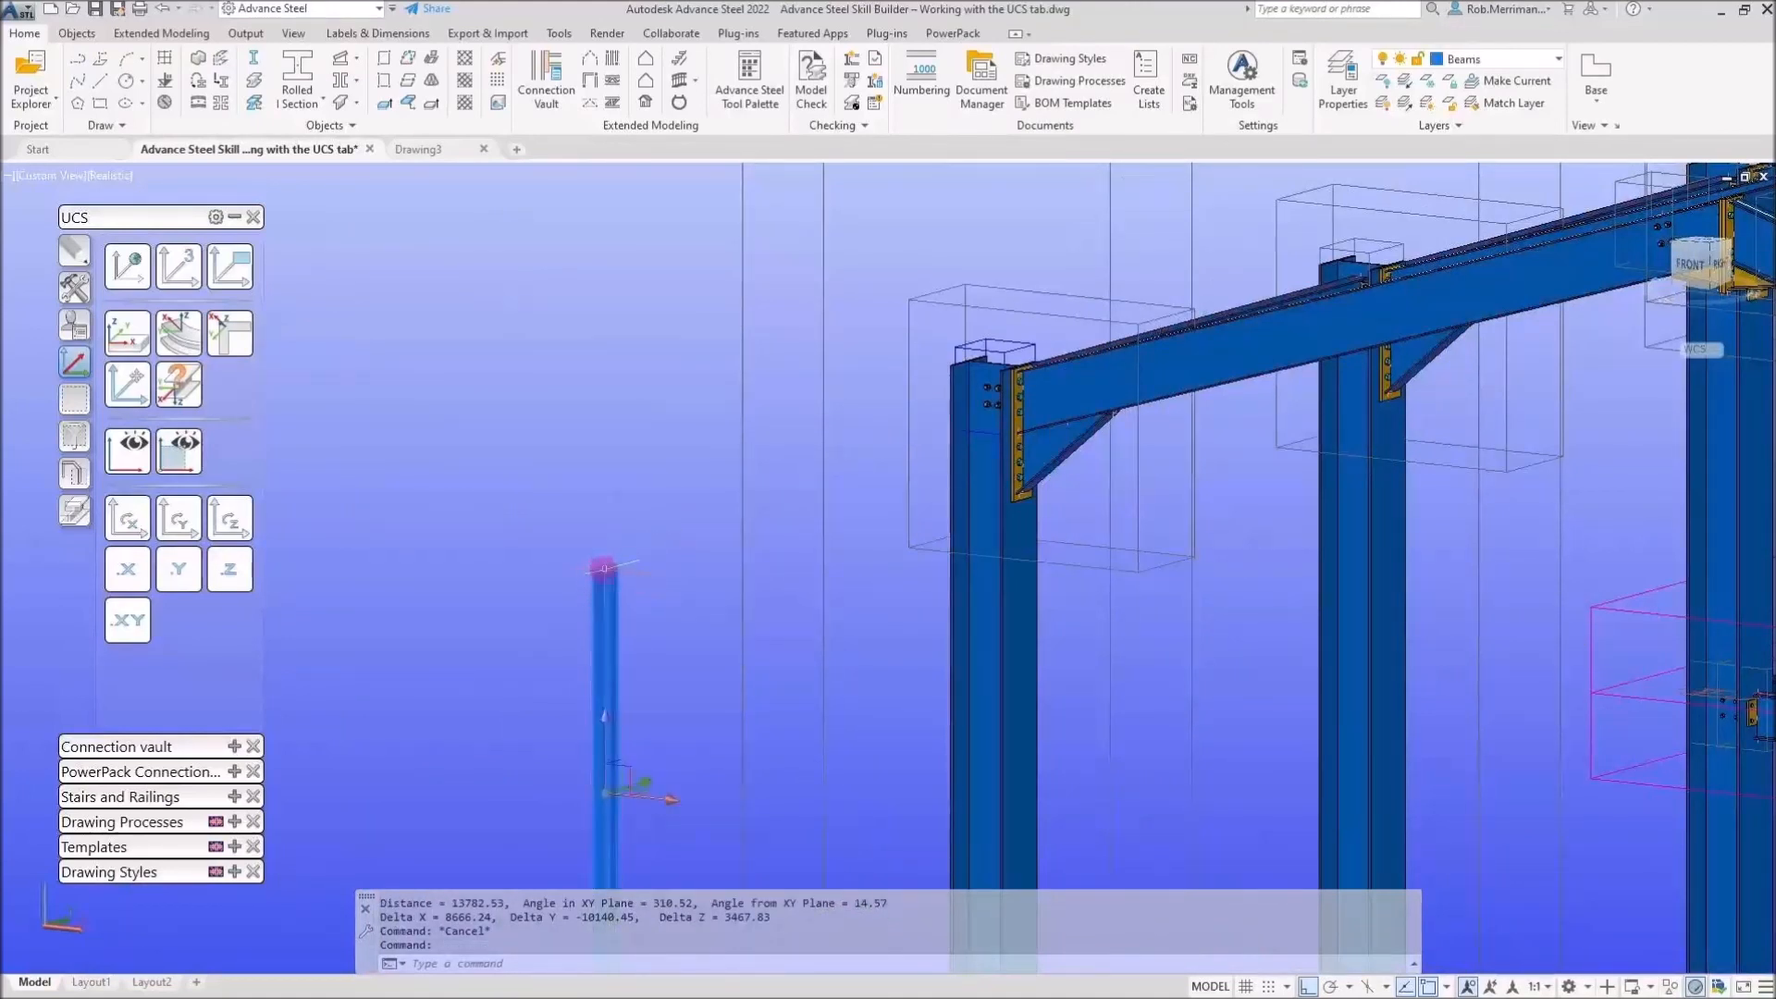
{"action": "left_click", "coordinate": [604, 568]}
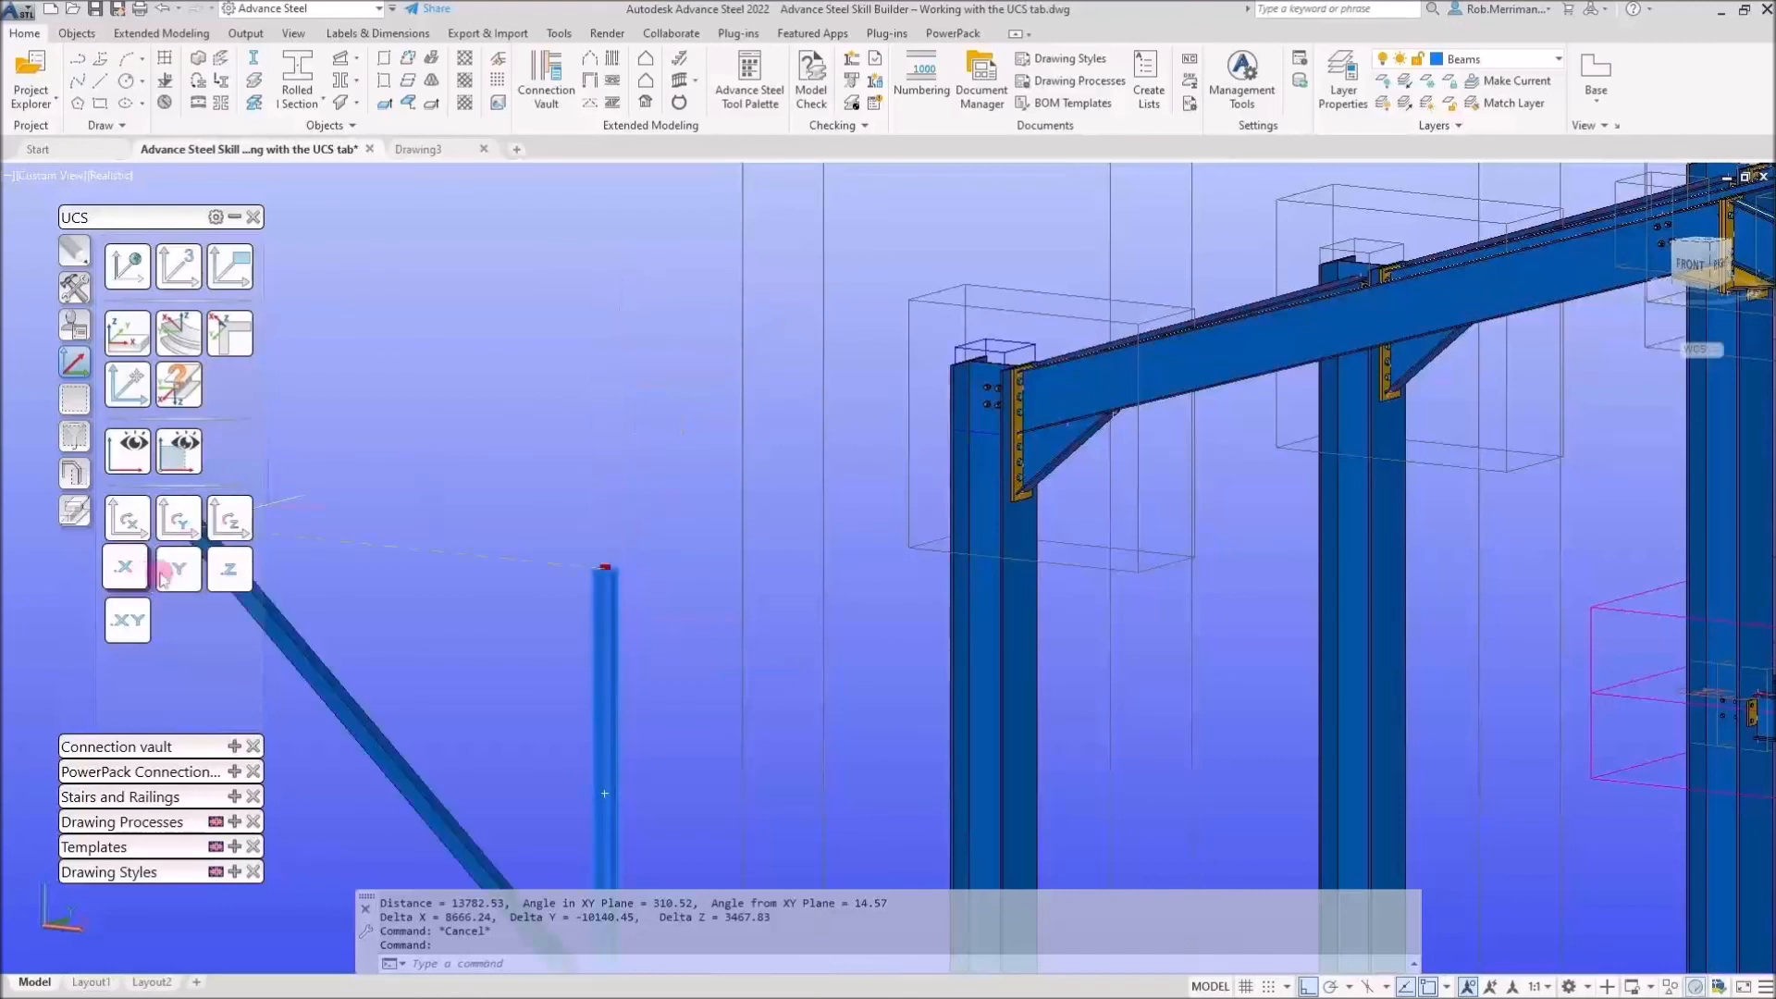
{"action": "left_click", "coordinate": [128, 576]}
{"action": "left_click", "coordinate": [176, 579]}
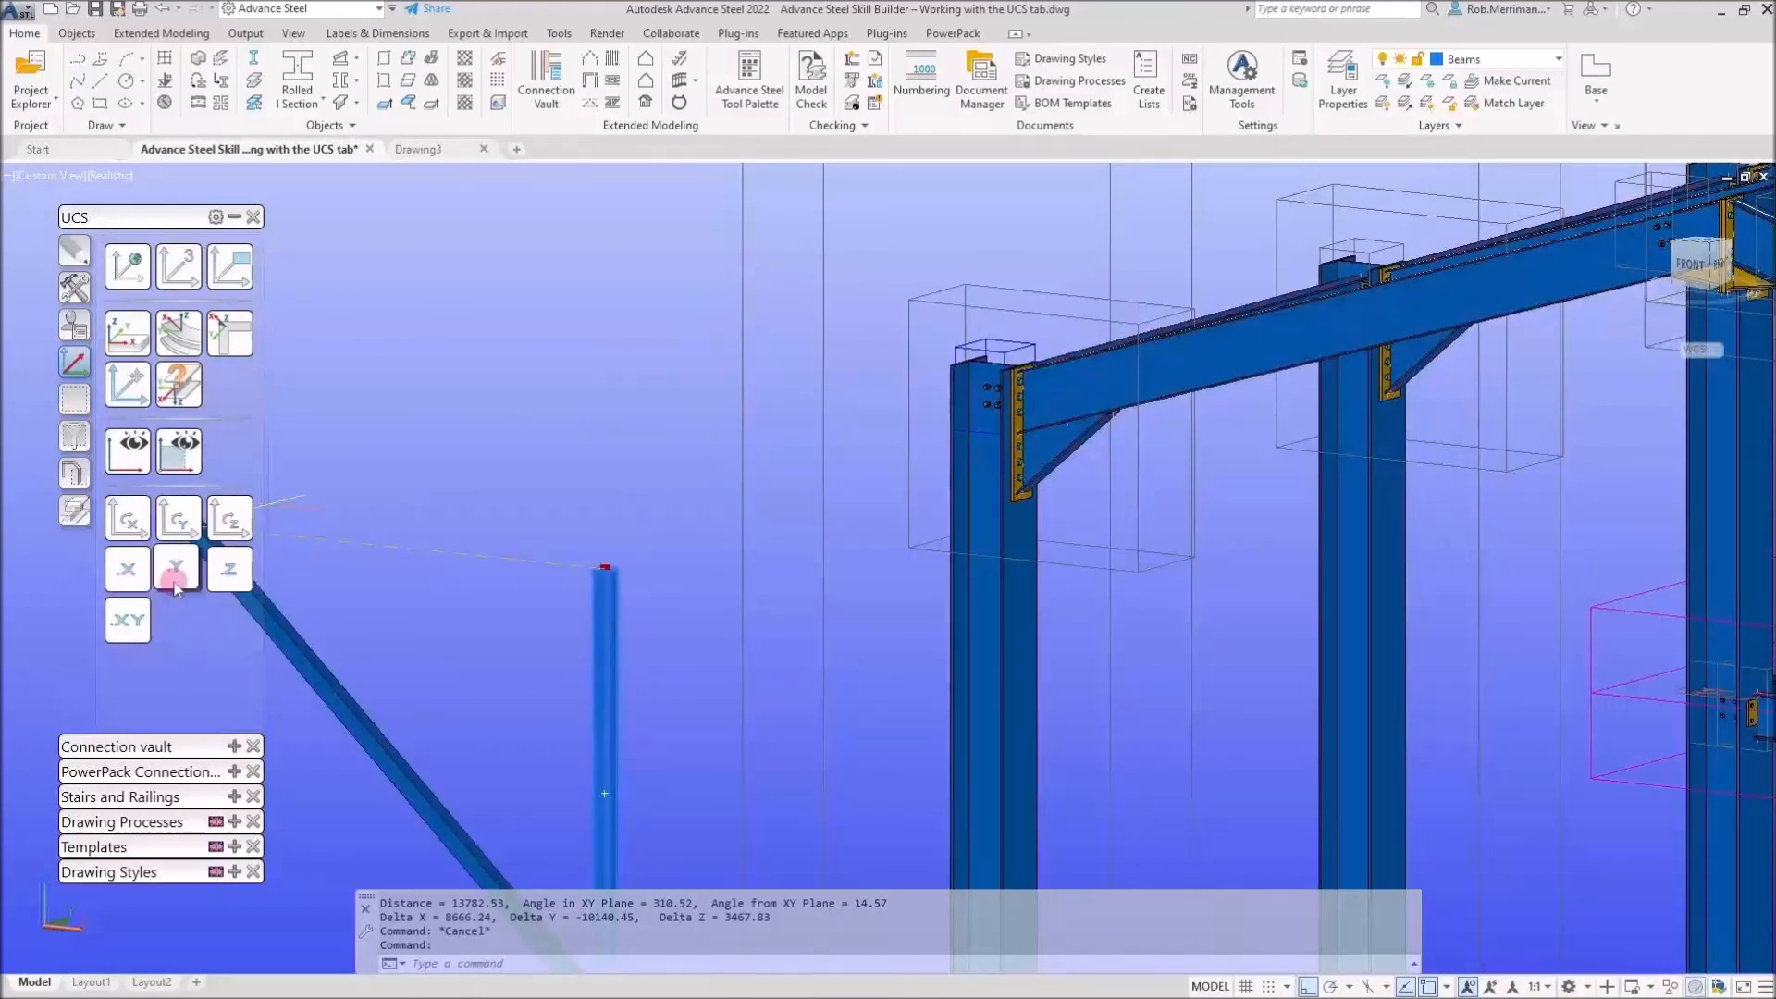
{"action": "left_click", "coordinate": [227, 577]}
{"action": "left_click", "coordinate": [131, 632]}
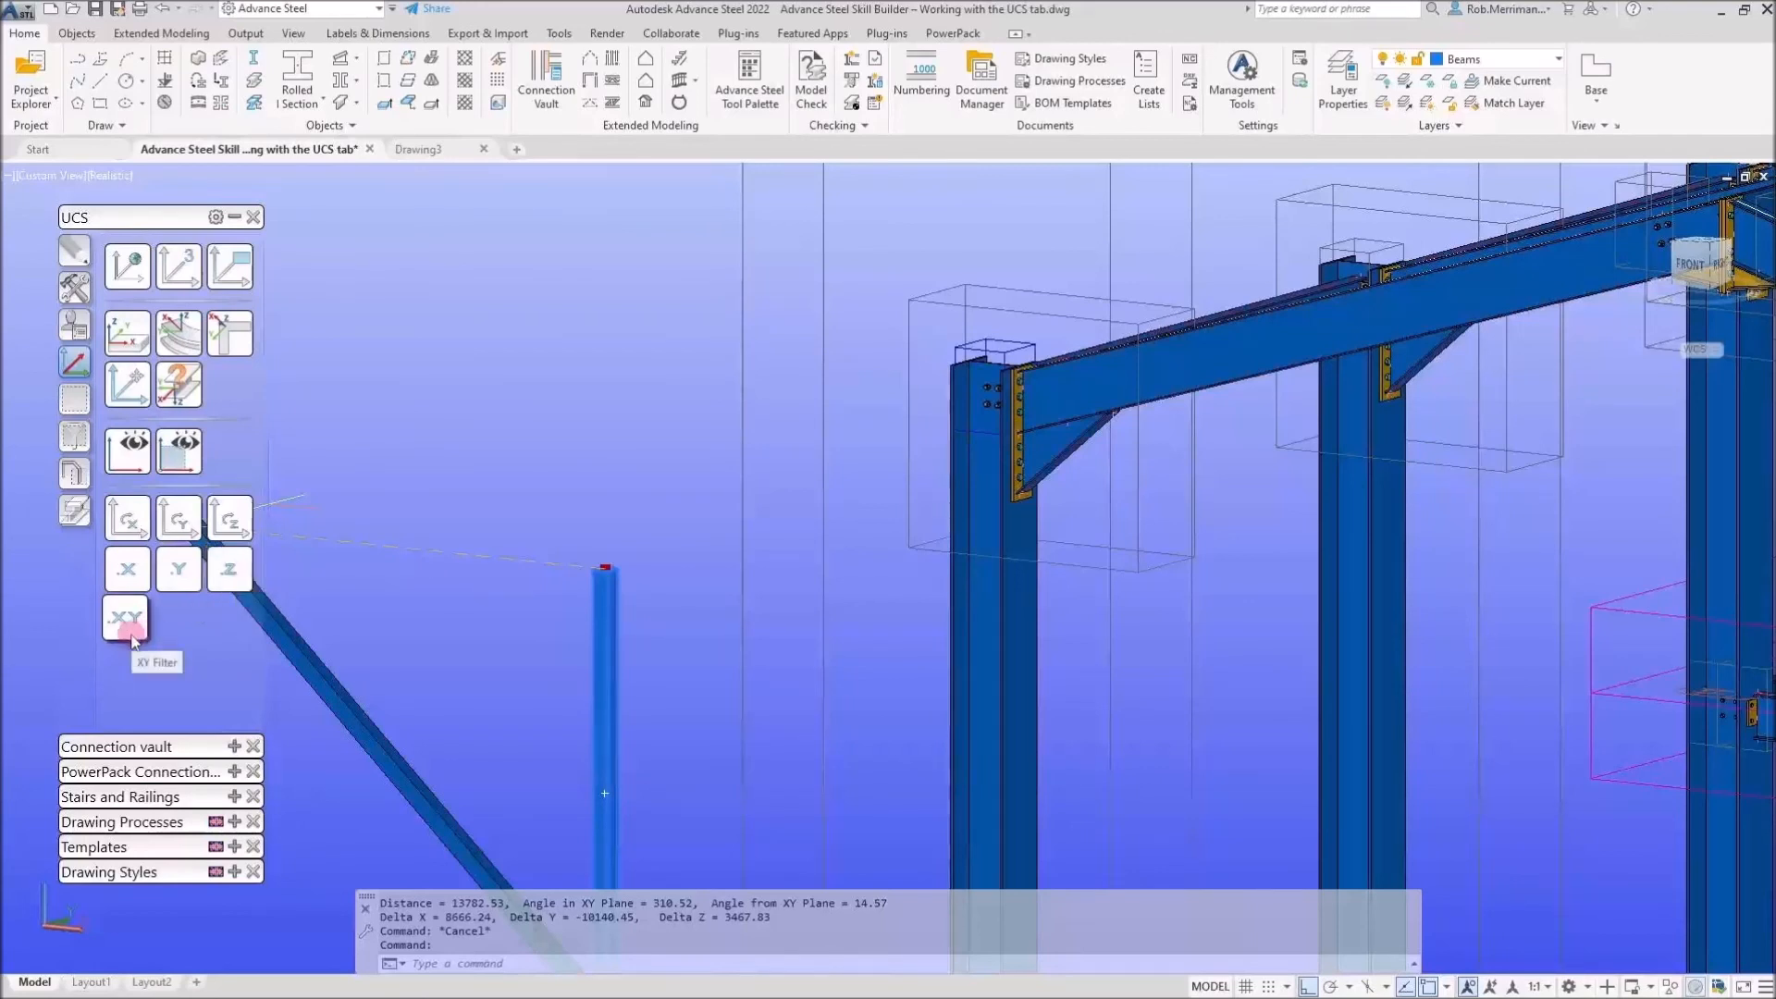
{"action": "left_click", "coordinate": [552, 626]}
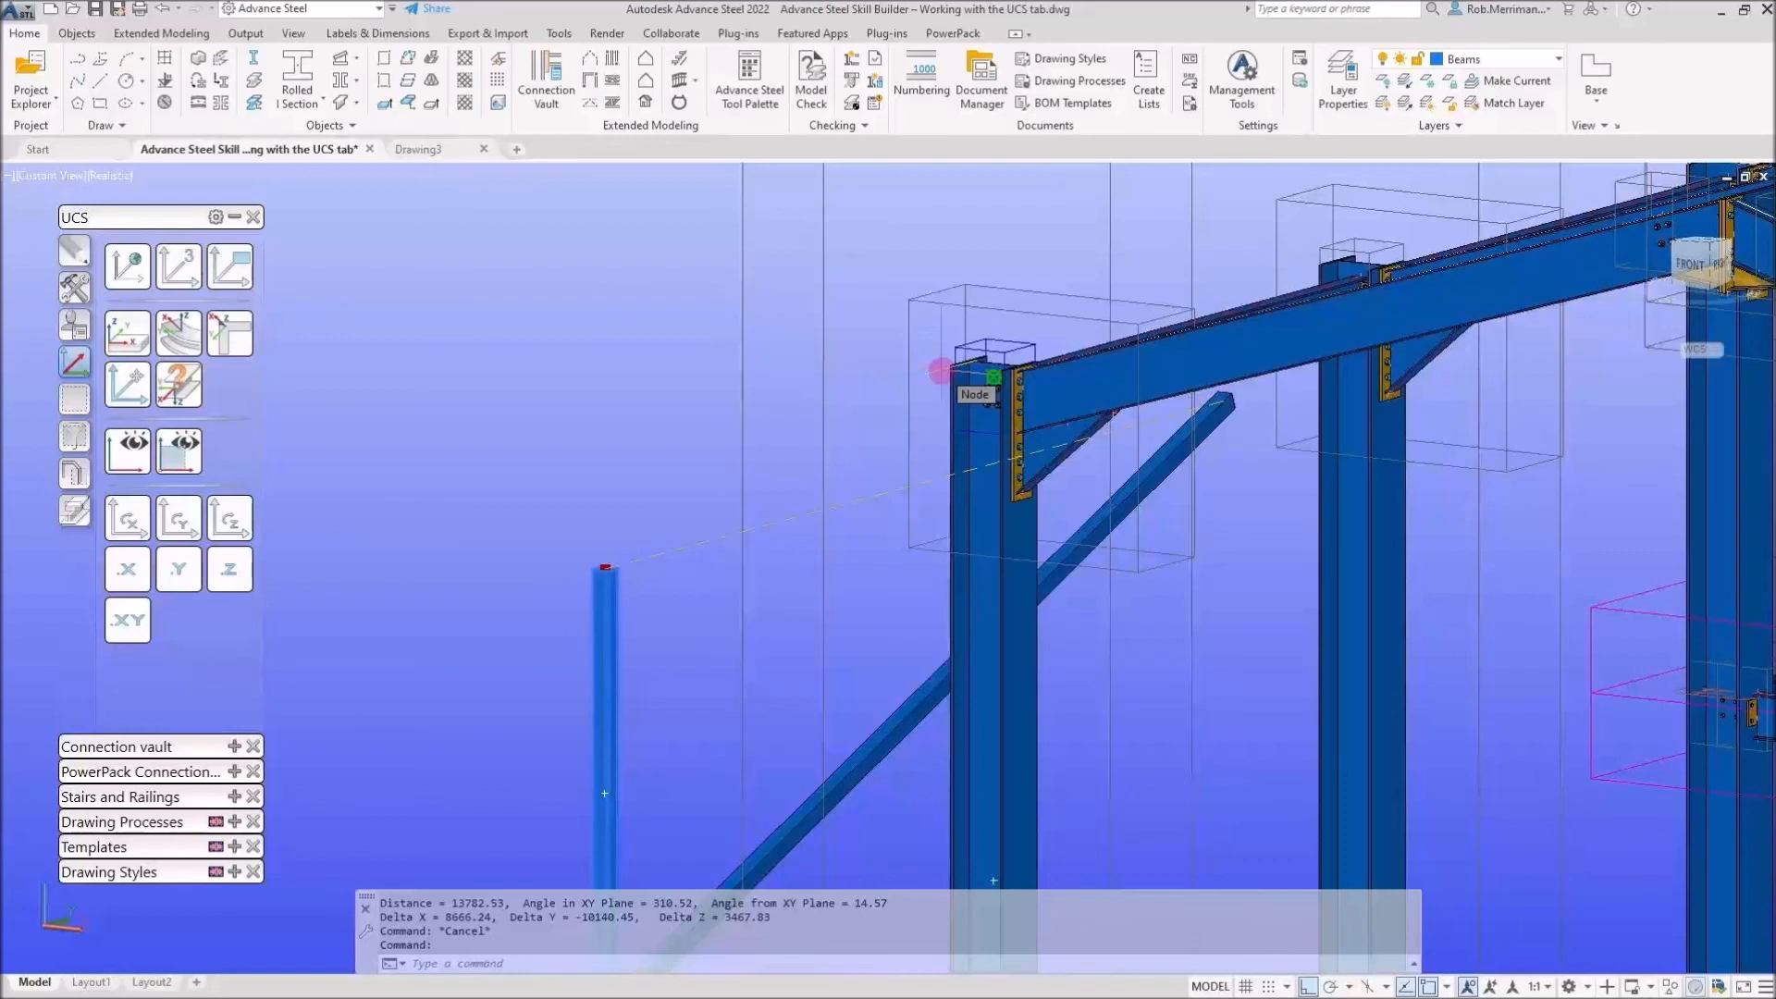
{"action": "left_click", "coordinate": [238, 581]}
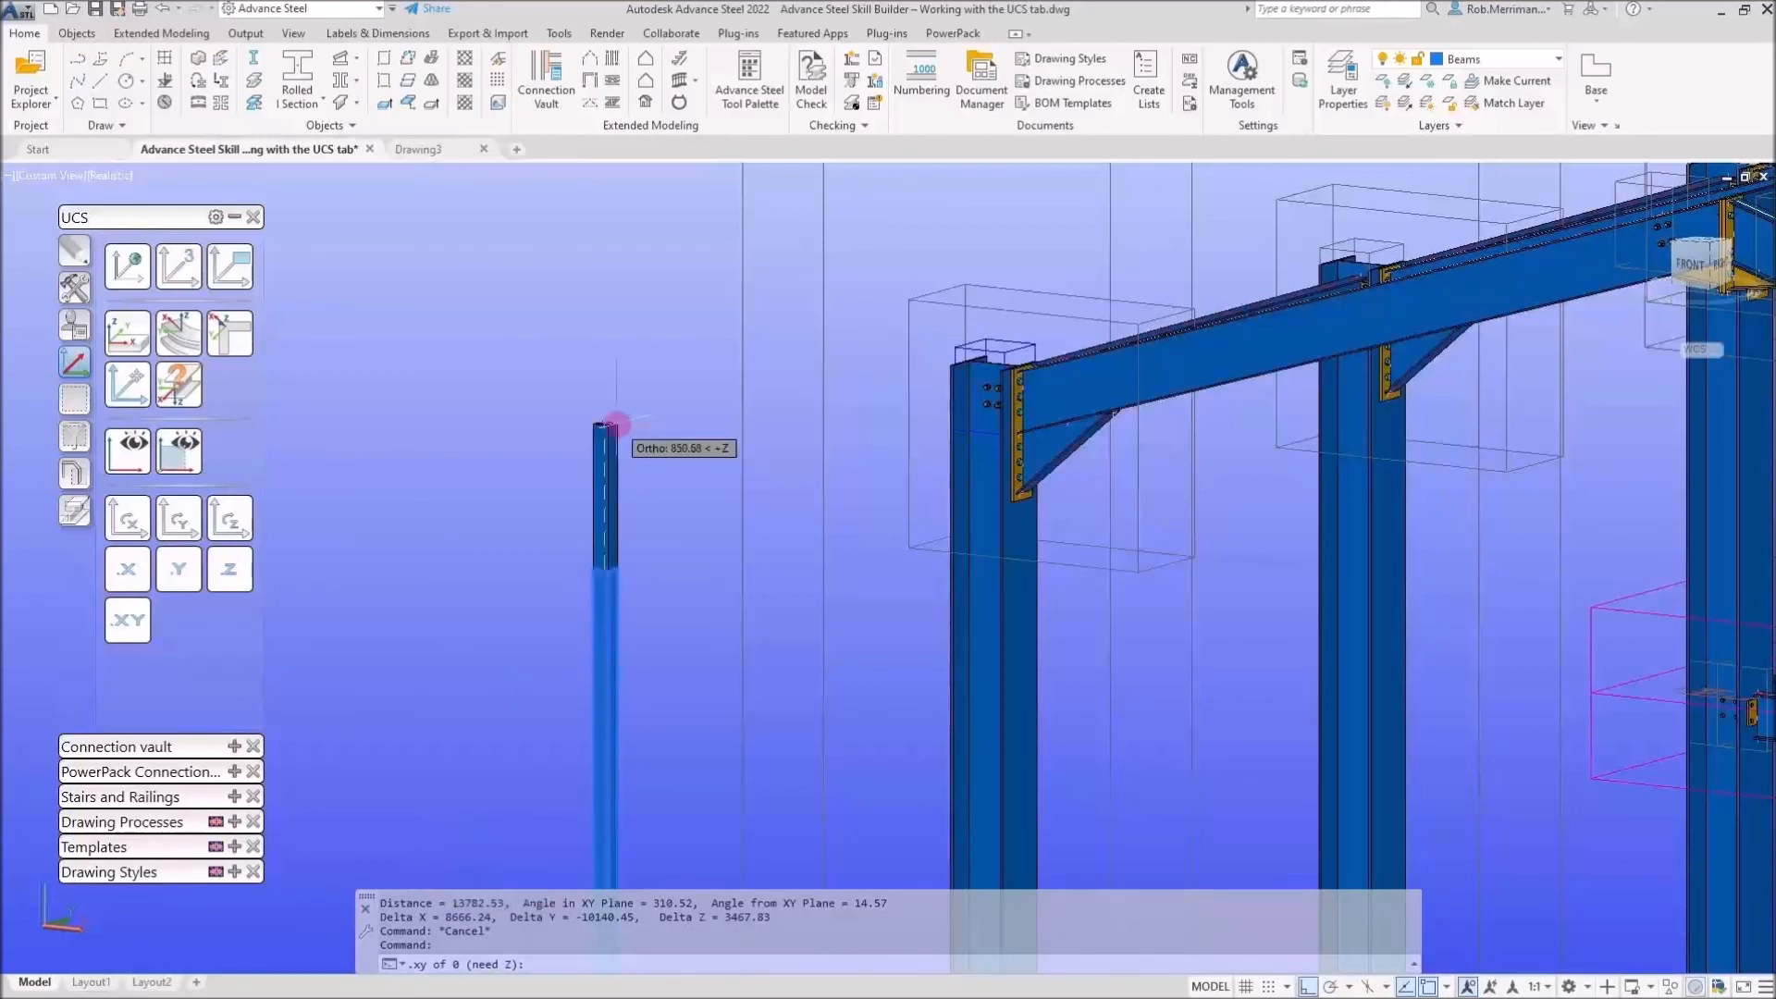
{"action": "right_click", "coordinate": [615, 424], "text": "shift"}
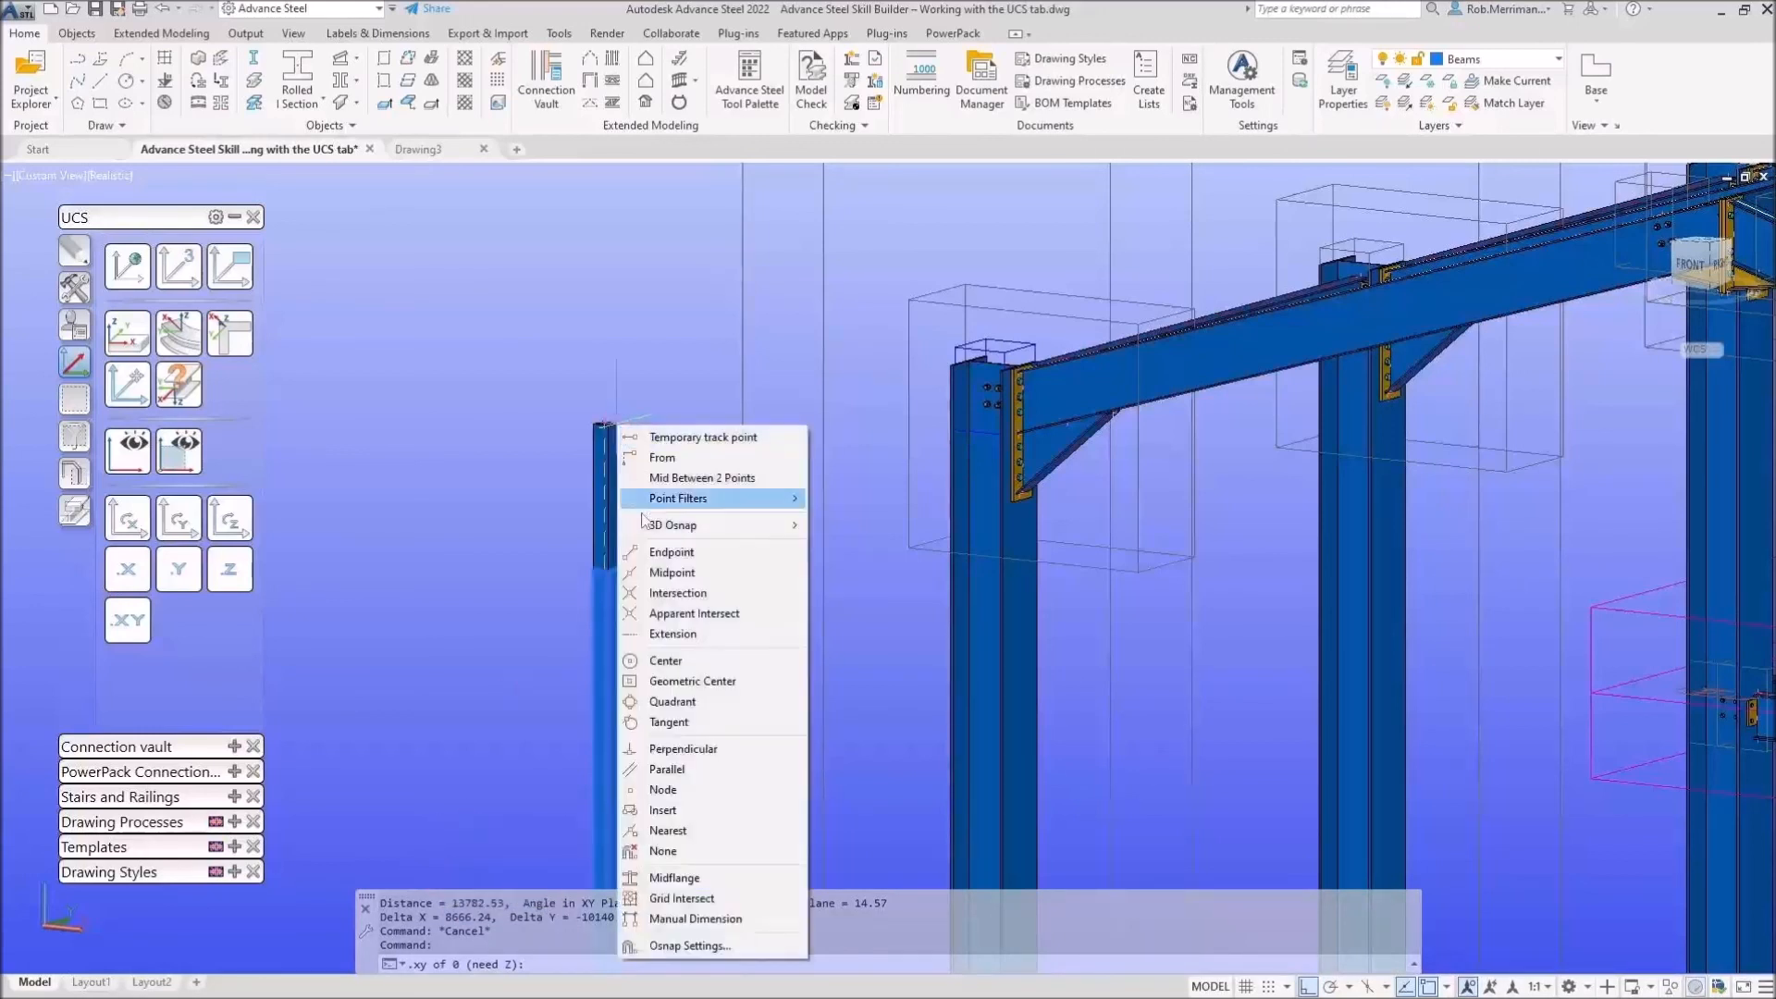
{"action": "left_click", "coordinate": [666, 543]}
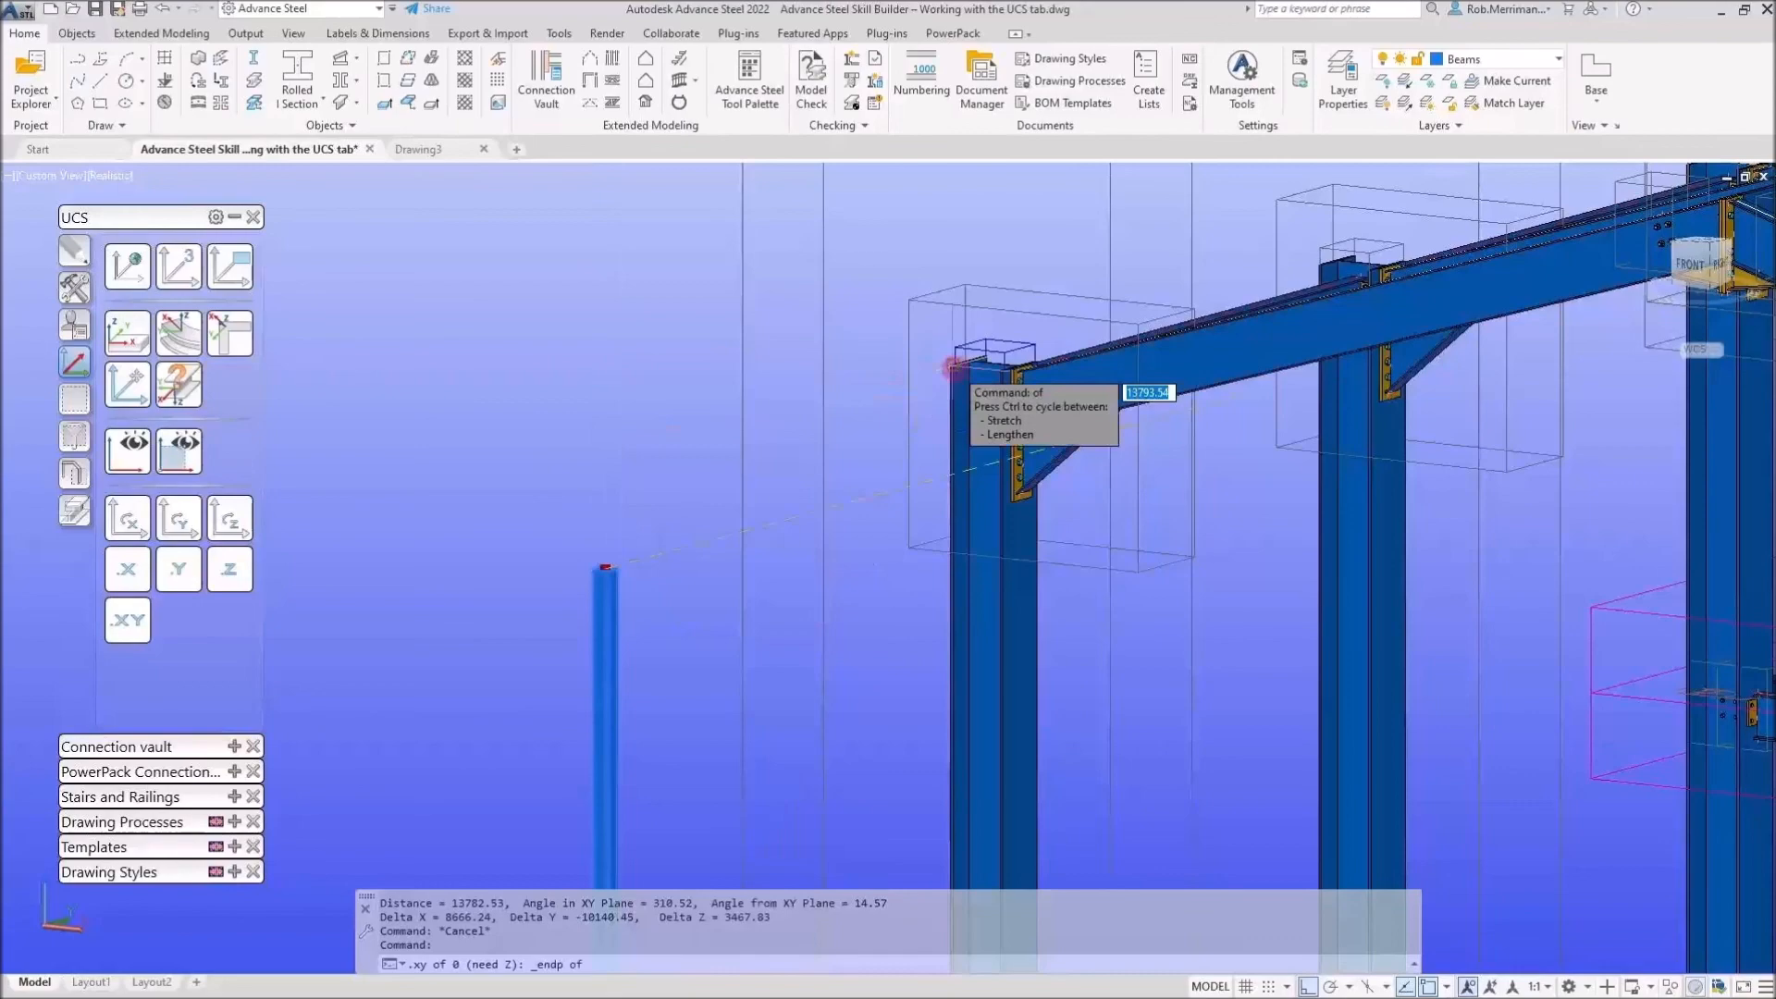
{"action": "left_click", "coordinate": [951, 369]}
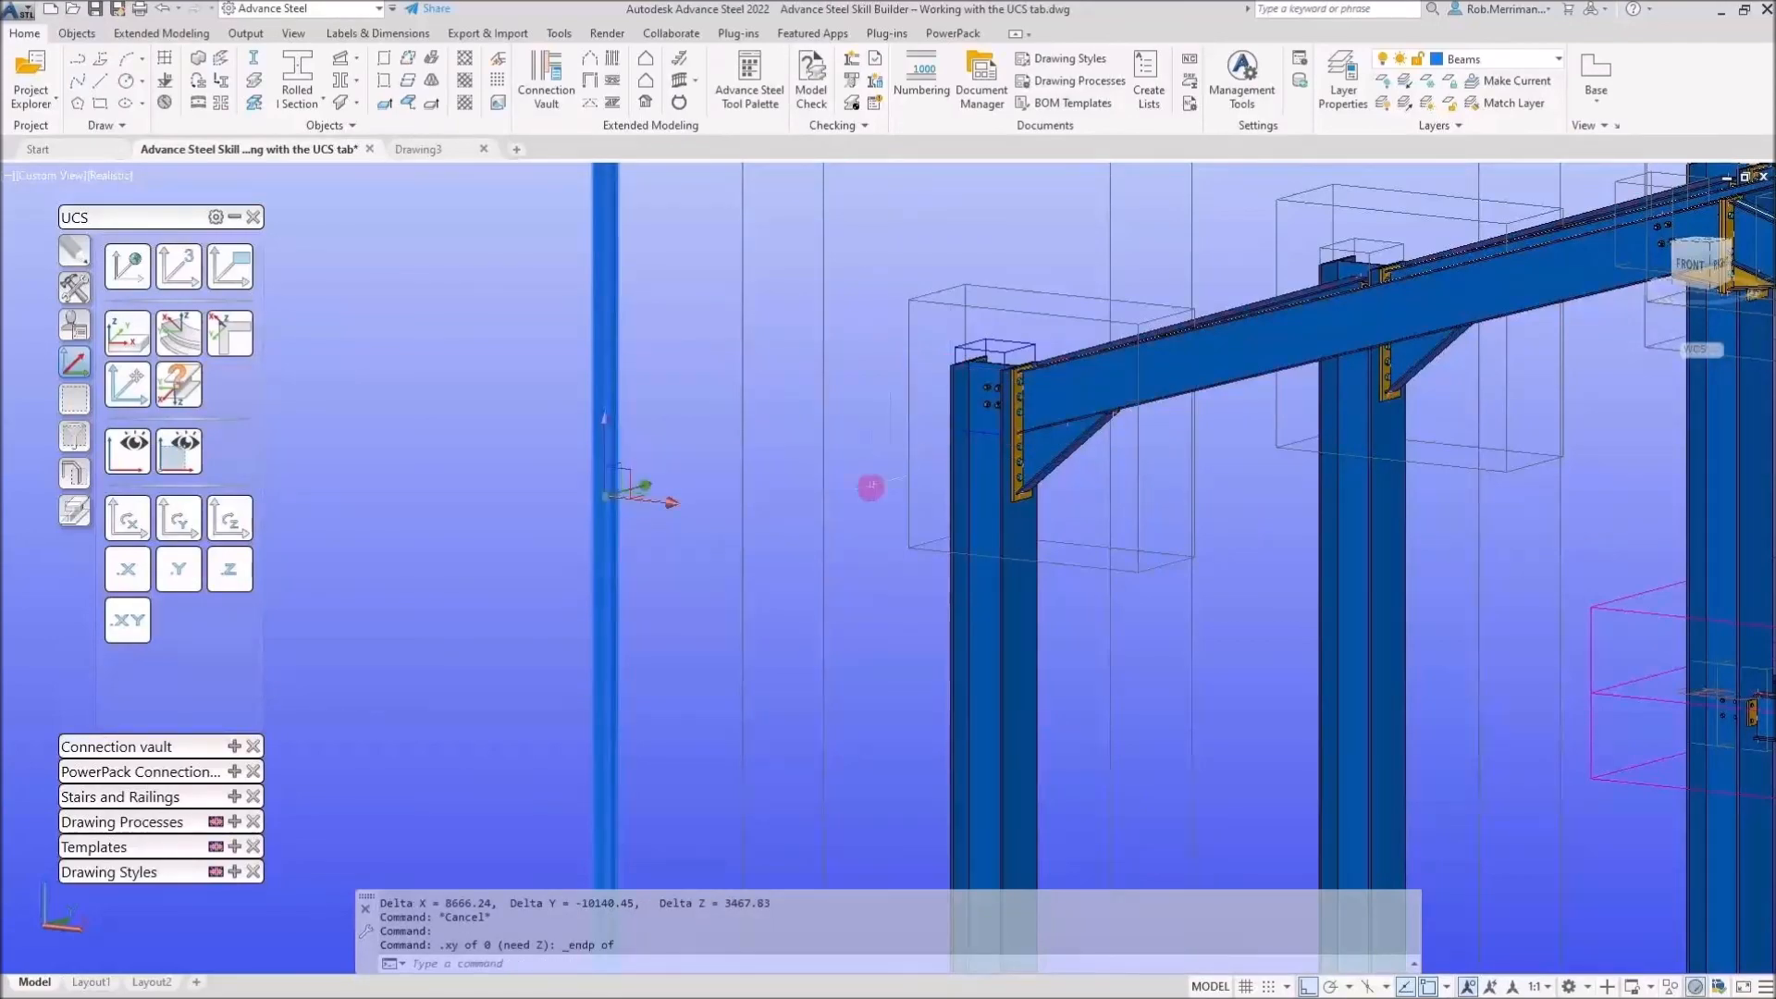
{"action": "key", "text": "Escape"}
Measure from the stretched beam's top end to the corner column's top endpoint to verify their height difference
{"action": "scroll", "coordinate": [868, 511], "scroll_direction": "down", "scroll_amount": 5}
{"action": "mouse_move", "coordinate": [868, 511]}
{"action": "middle_mouse_down", "text": "shift"}
{"action": "mouse_move", "coordinate": [887, 505]}
{"action": "mouse_move", "coordinate": [821, 491]}
{"action": "mouse_move", "coordinate": [1355, 496]}
{"action": "mouse_move", "coordinate": [902, 516]}
{"action": "middle_mouse_up", "text": "shift"}
{"action": "type", "text": "DI"}
{"action": "key", "text": "Return"}
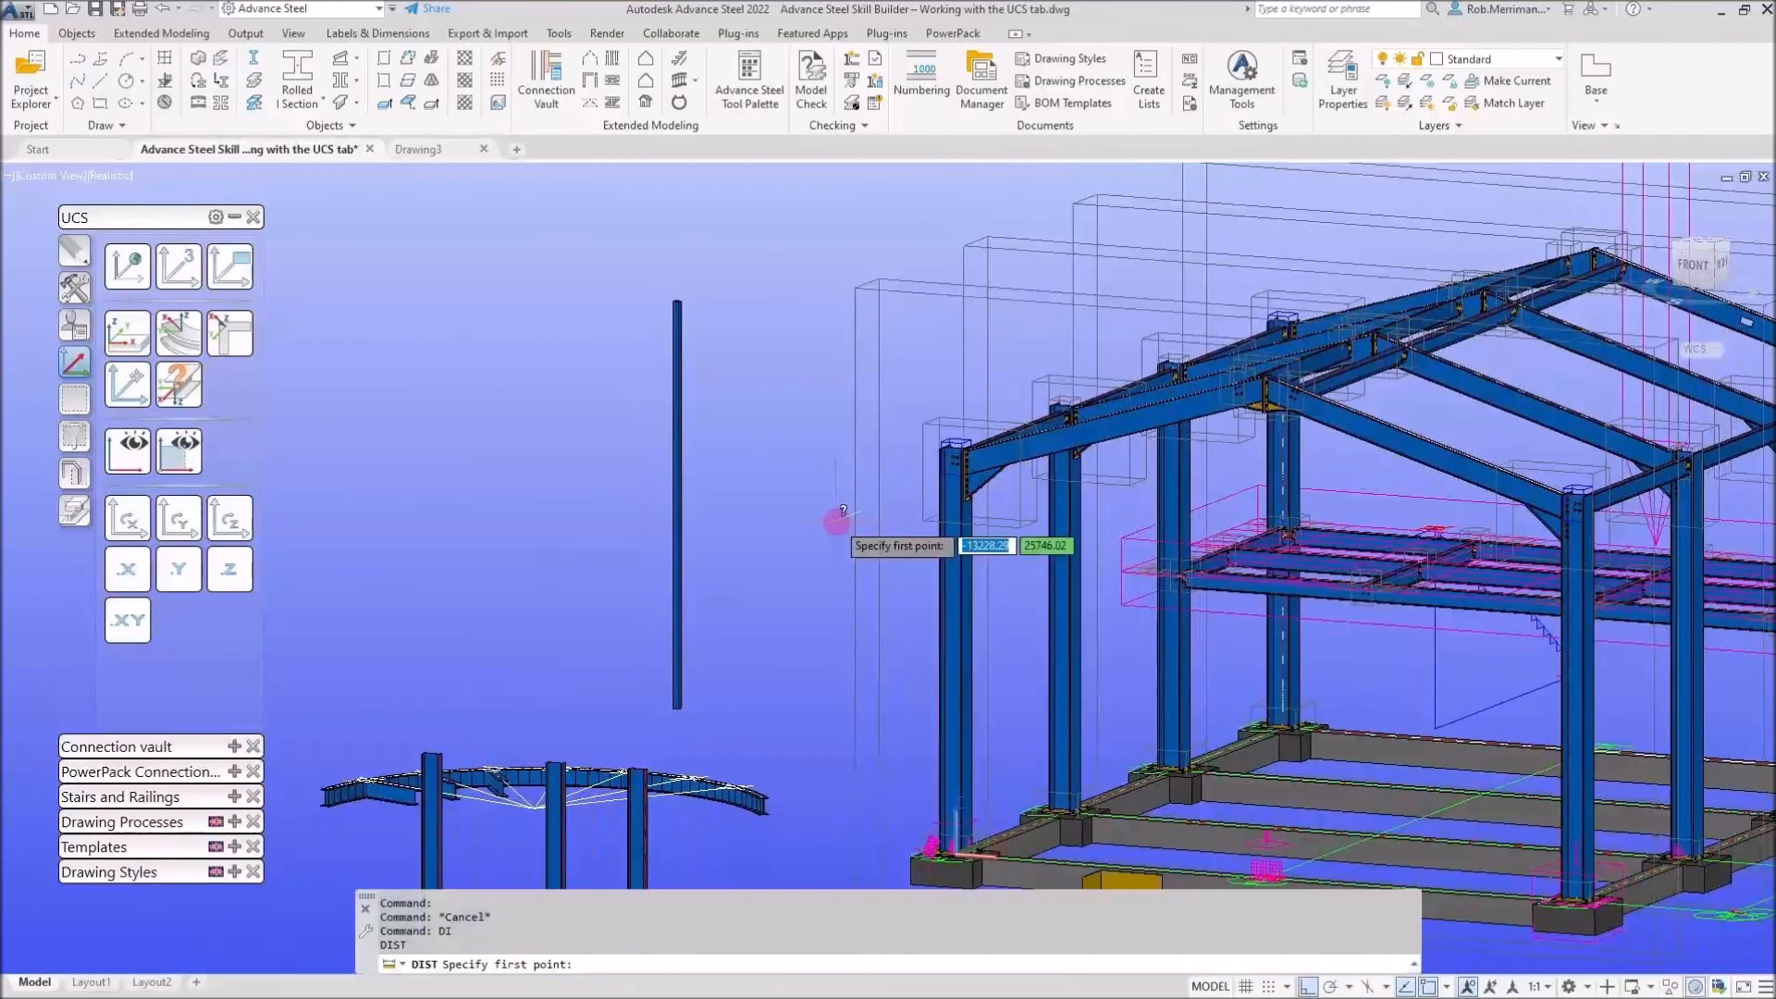
{"action": "left_click", "coordinate": [682, 317]}
{"action": "scroll", "coordinate": [935, 454], "scroll_direction": "up", "scroll_amount": 3}
{"action": "right_click", "coordinate": [960, 435], "text": "shift"}
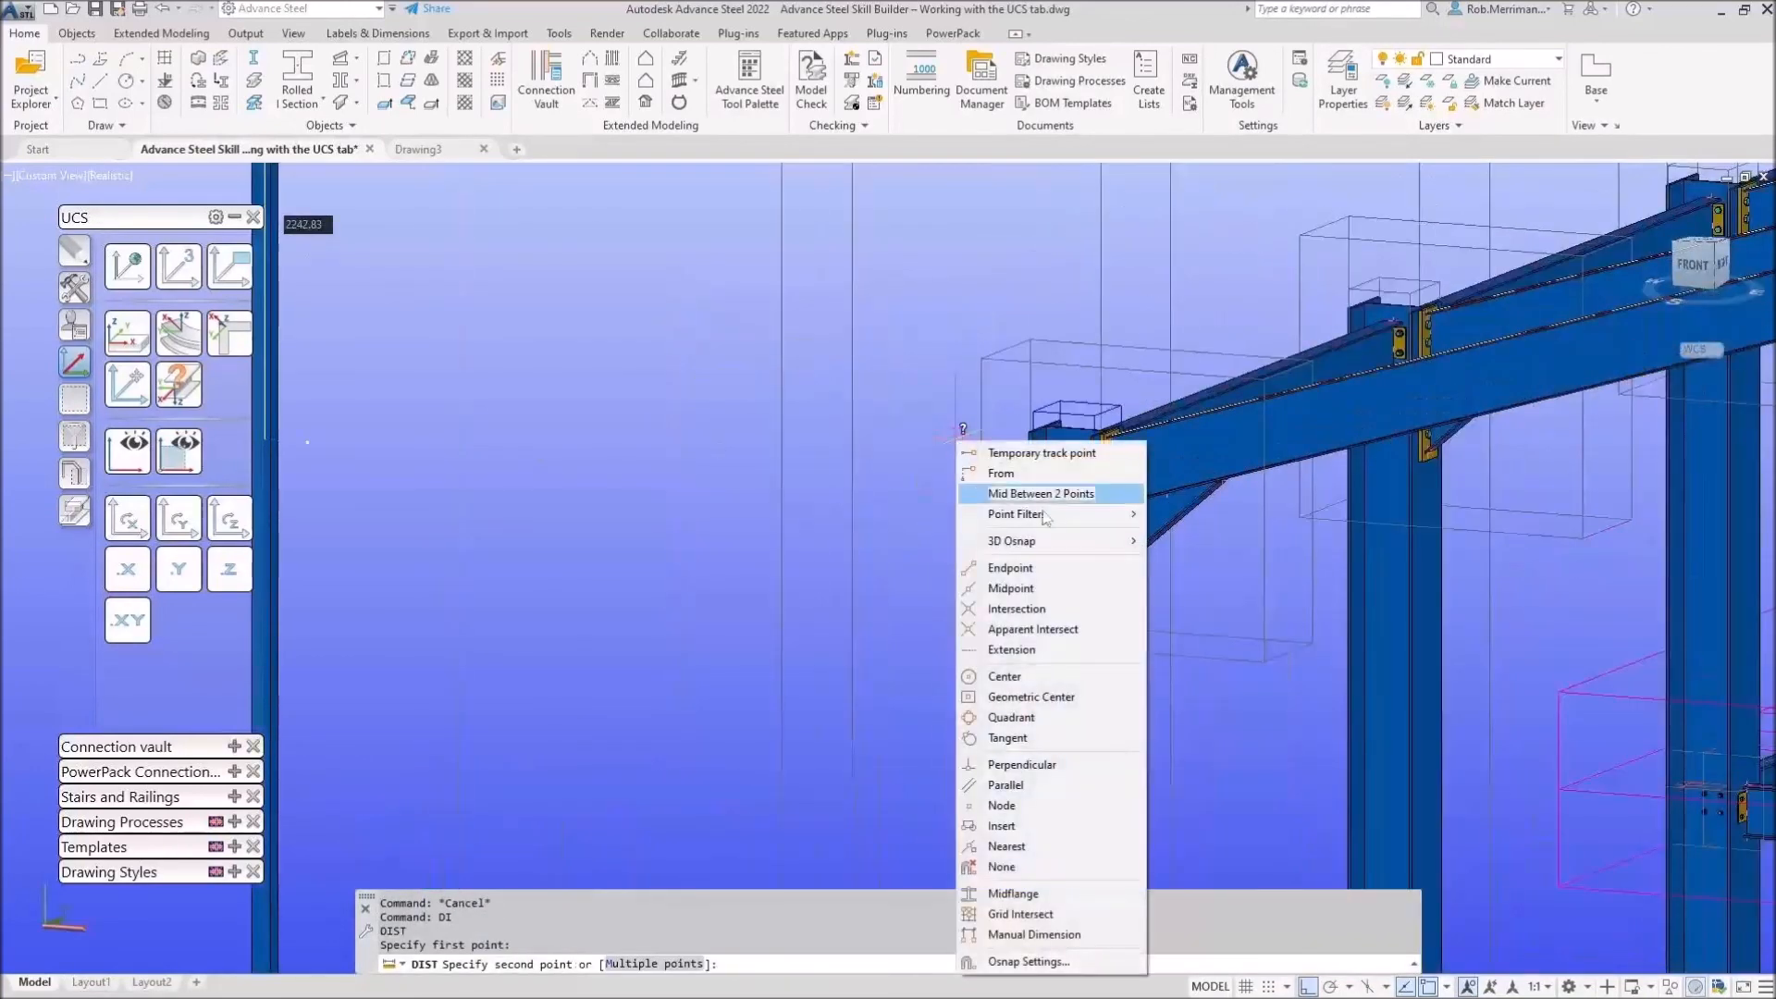
{"action": "left_click", "coordinate": [1018, 568]}
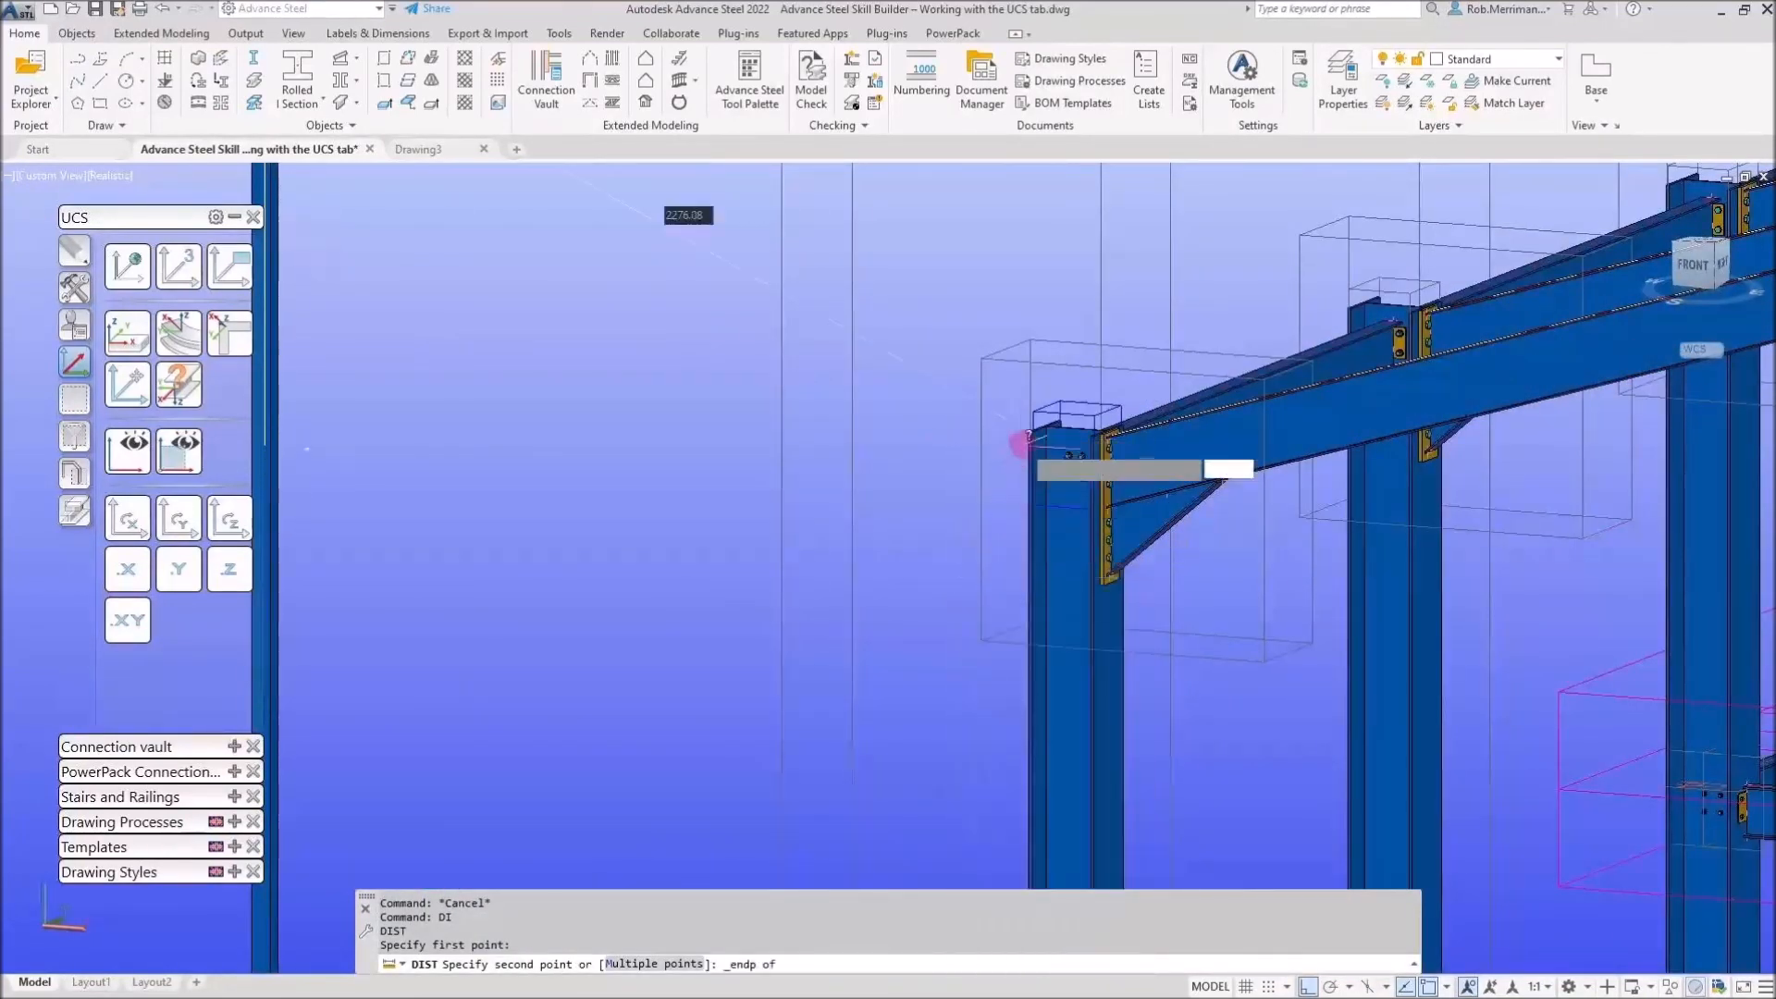
{"action": "left_click", "coordinate": [1022, 442]}
{"action": "left_click_drag", "start_coordinate": [751, 945], "coordinate": [720, 946]}
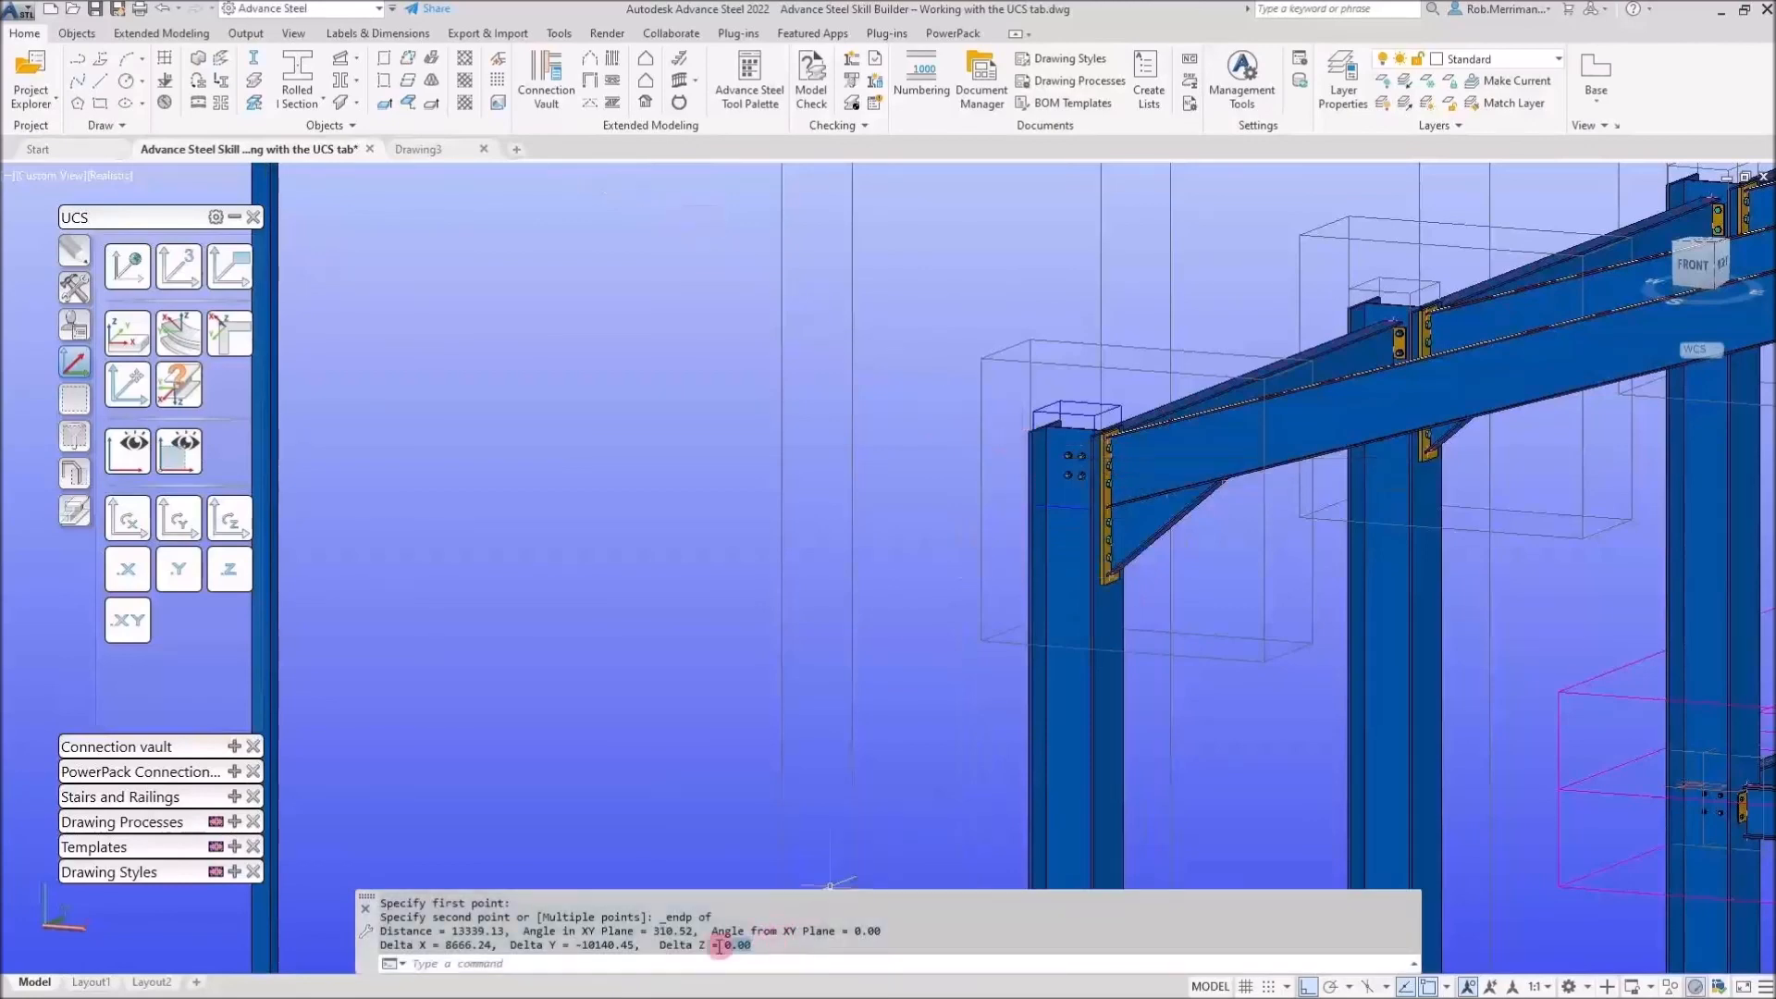
{"action": "key", "text": "Escape"}
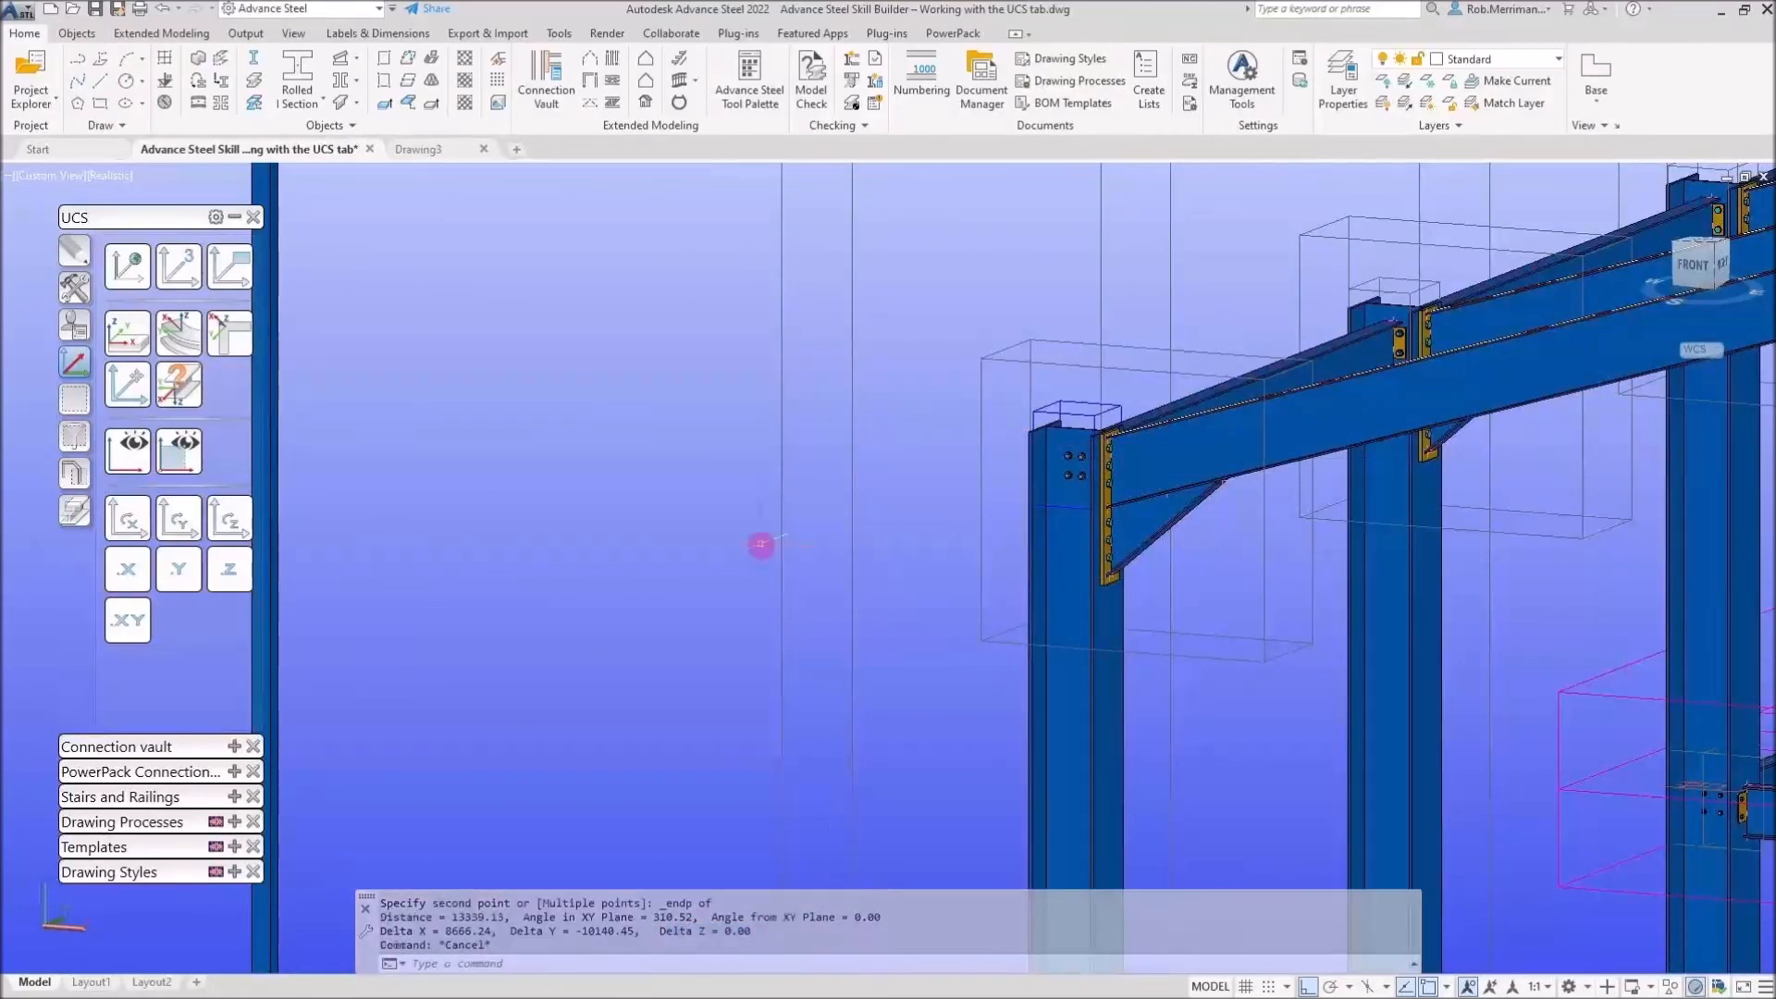
Draw a line starting beside the tall beam, using the X point filter to take its end's X coordinate from the corner column
{"action": "scroll", "coordinate": [761, 545], "scroll_direction": "down", "scroll_amount": 6}
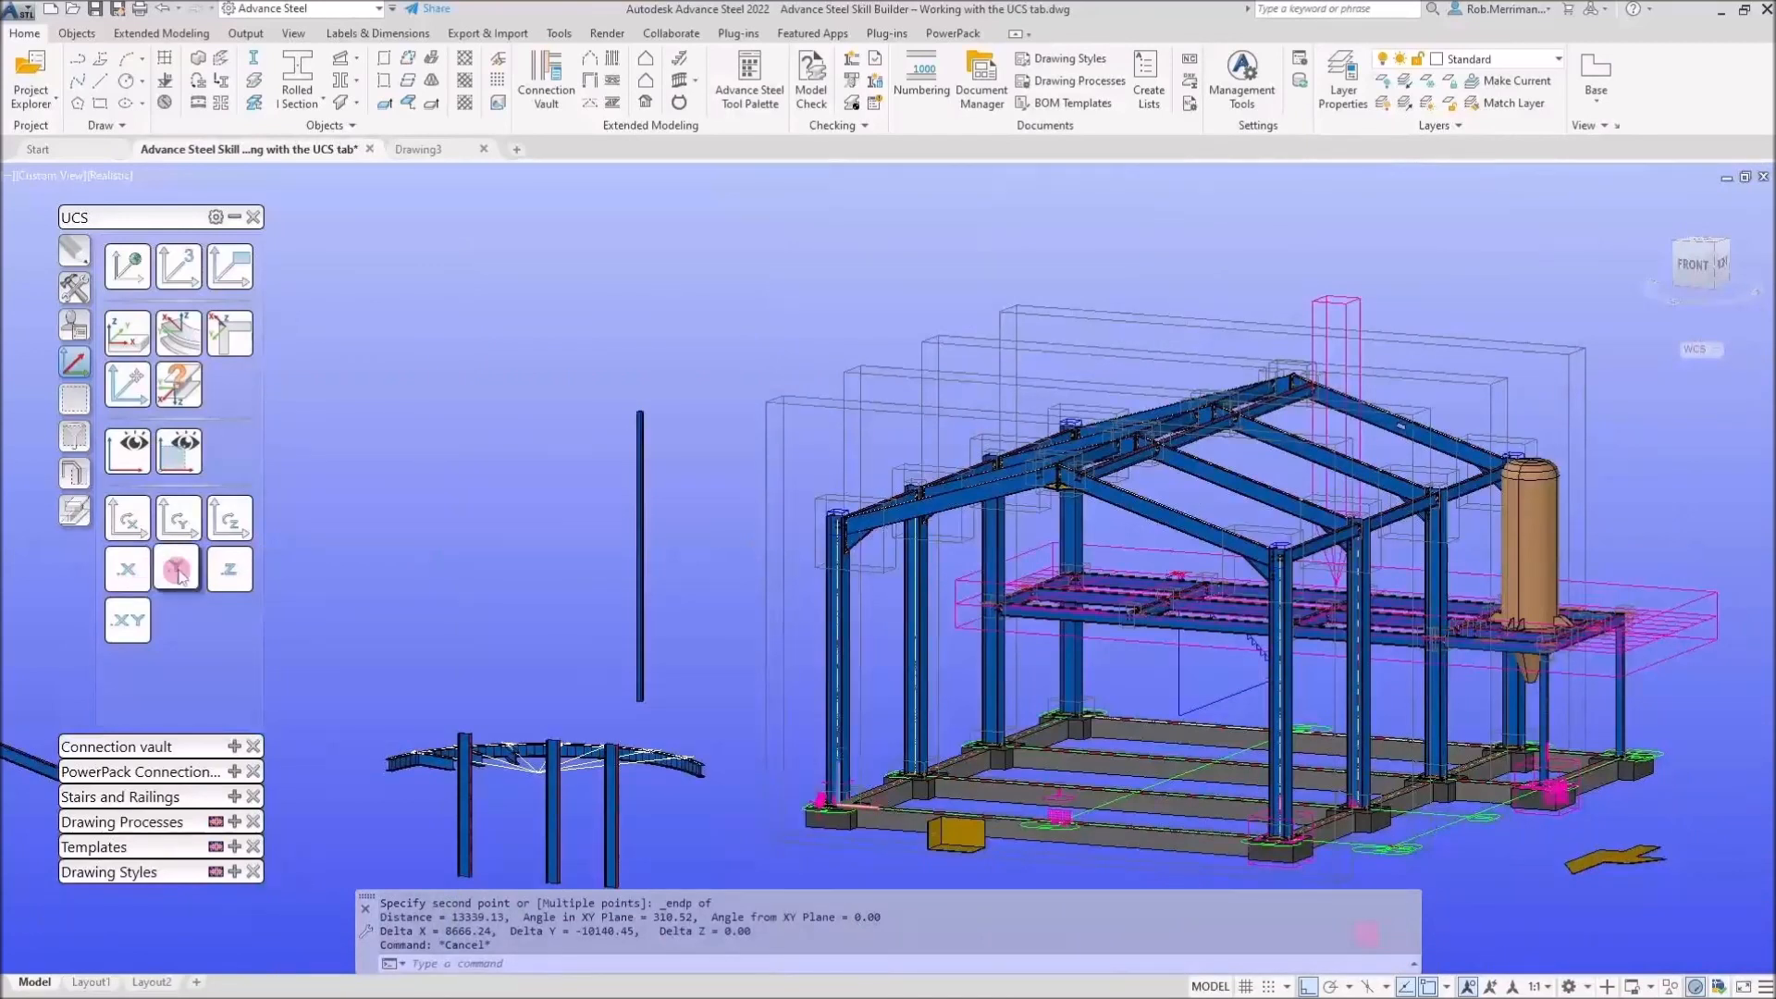
{"action": "left_click", "coordinate": [112, 574]}
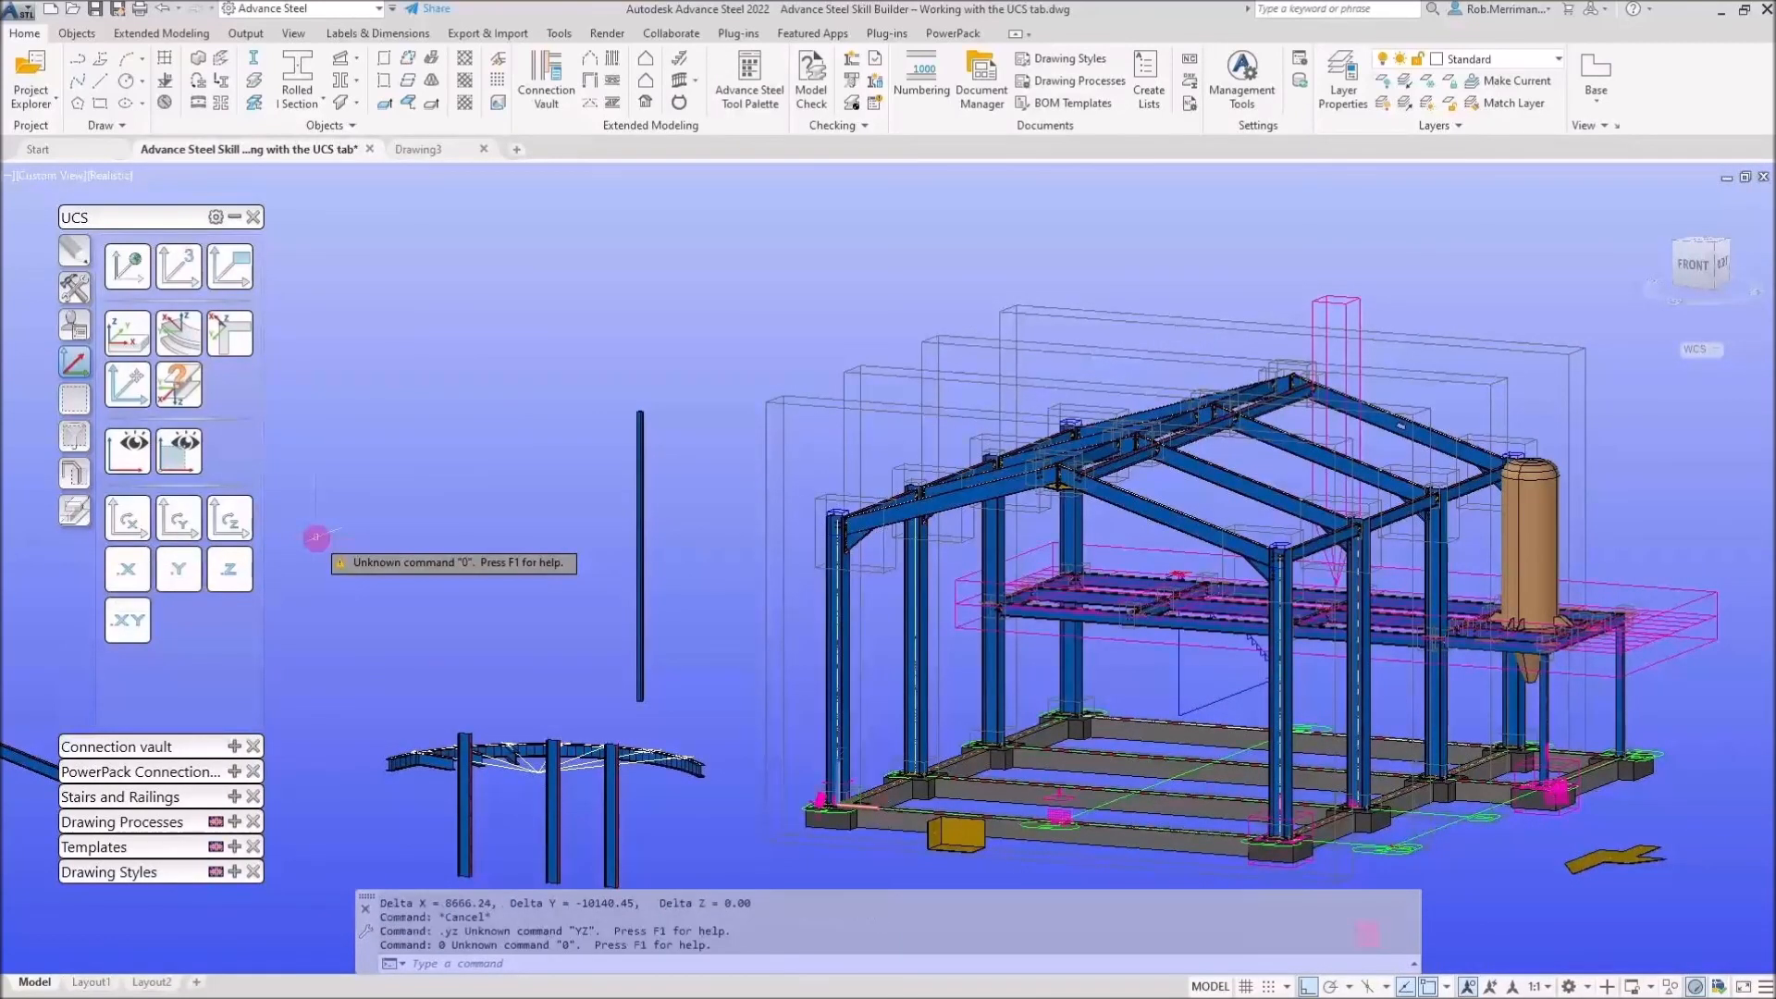
{"action": "left_click", "coordinate": [99, 81]}
{"action": "left_click", "coordinate": [463, 515]}
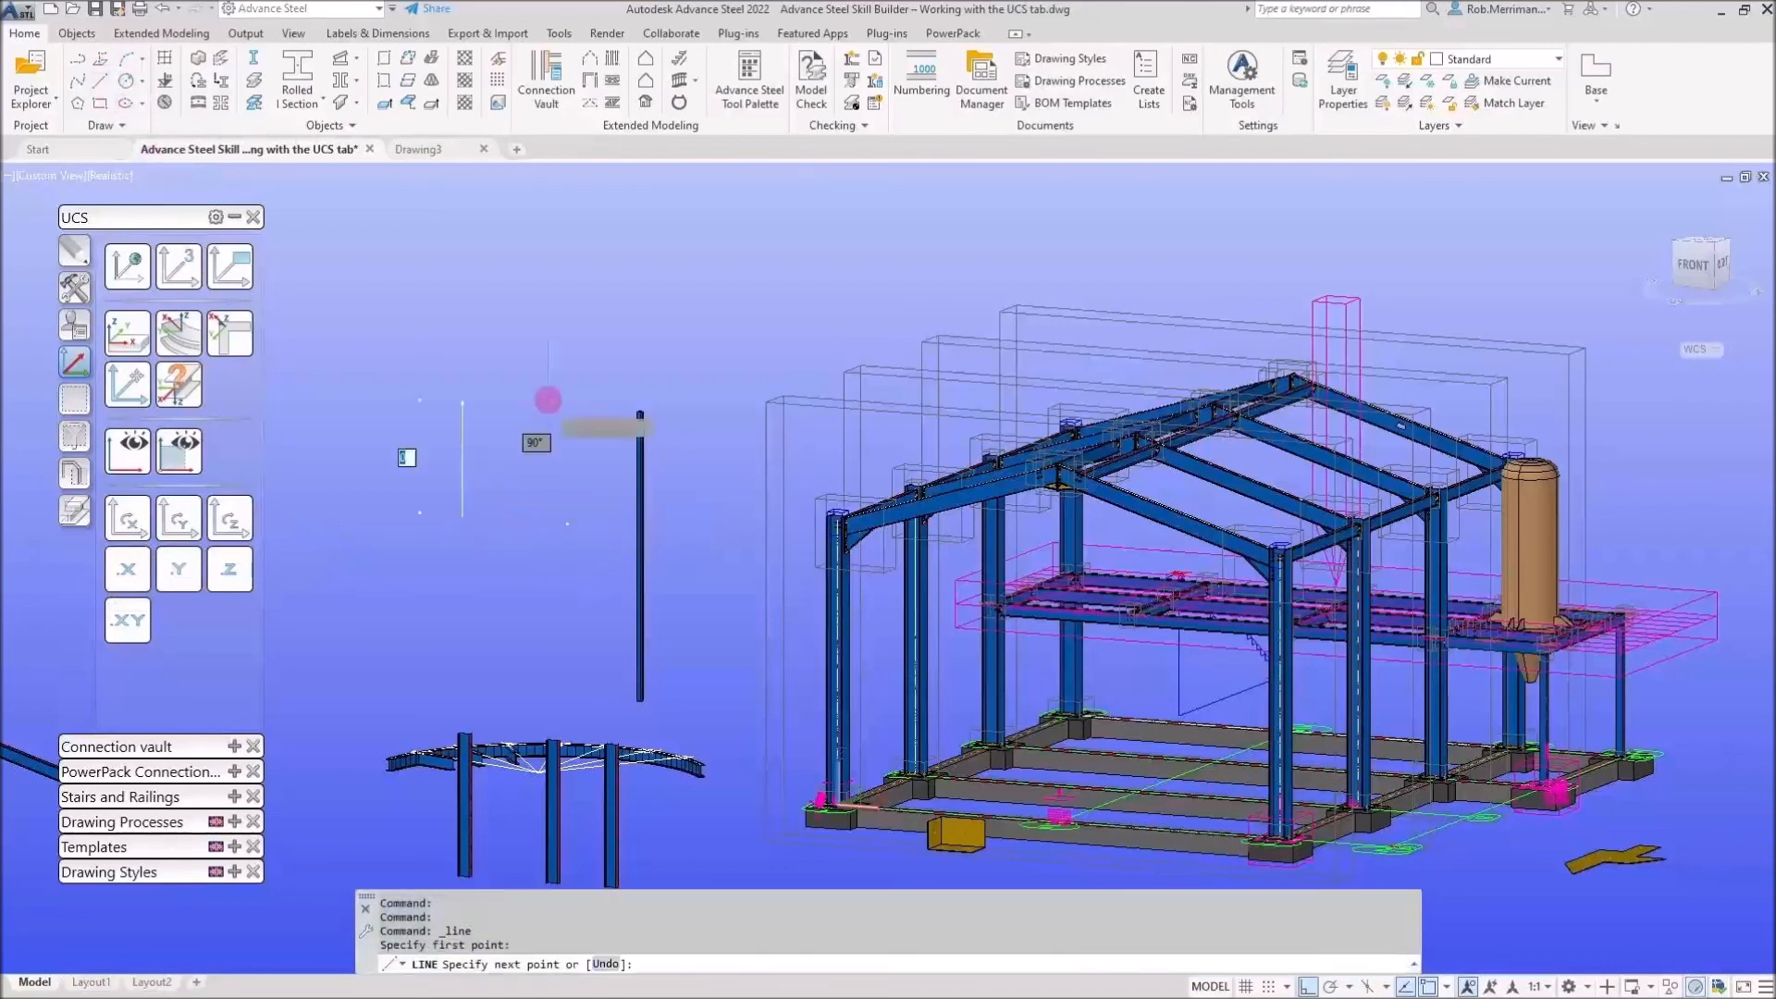
{"action": "left_click", "coordinate": [127, 566]}
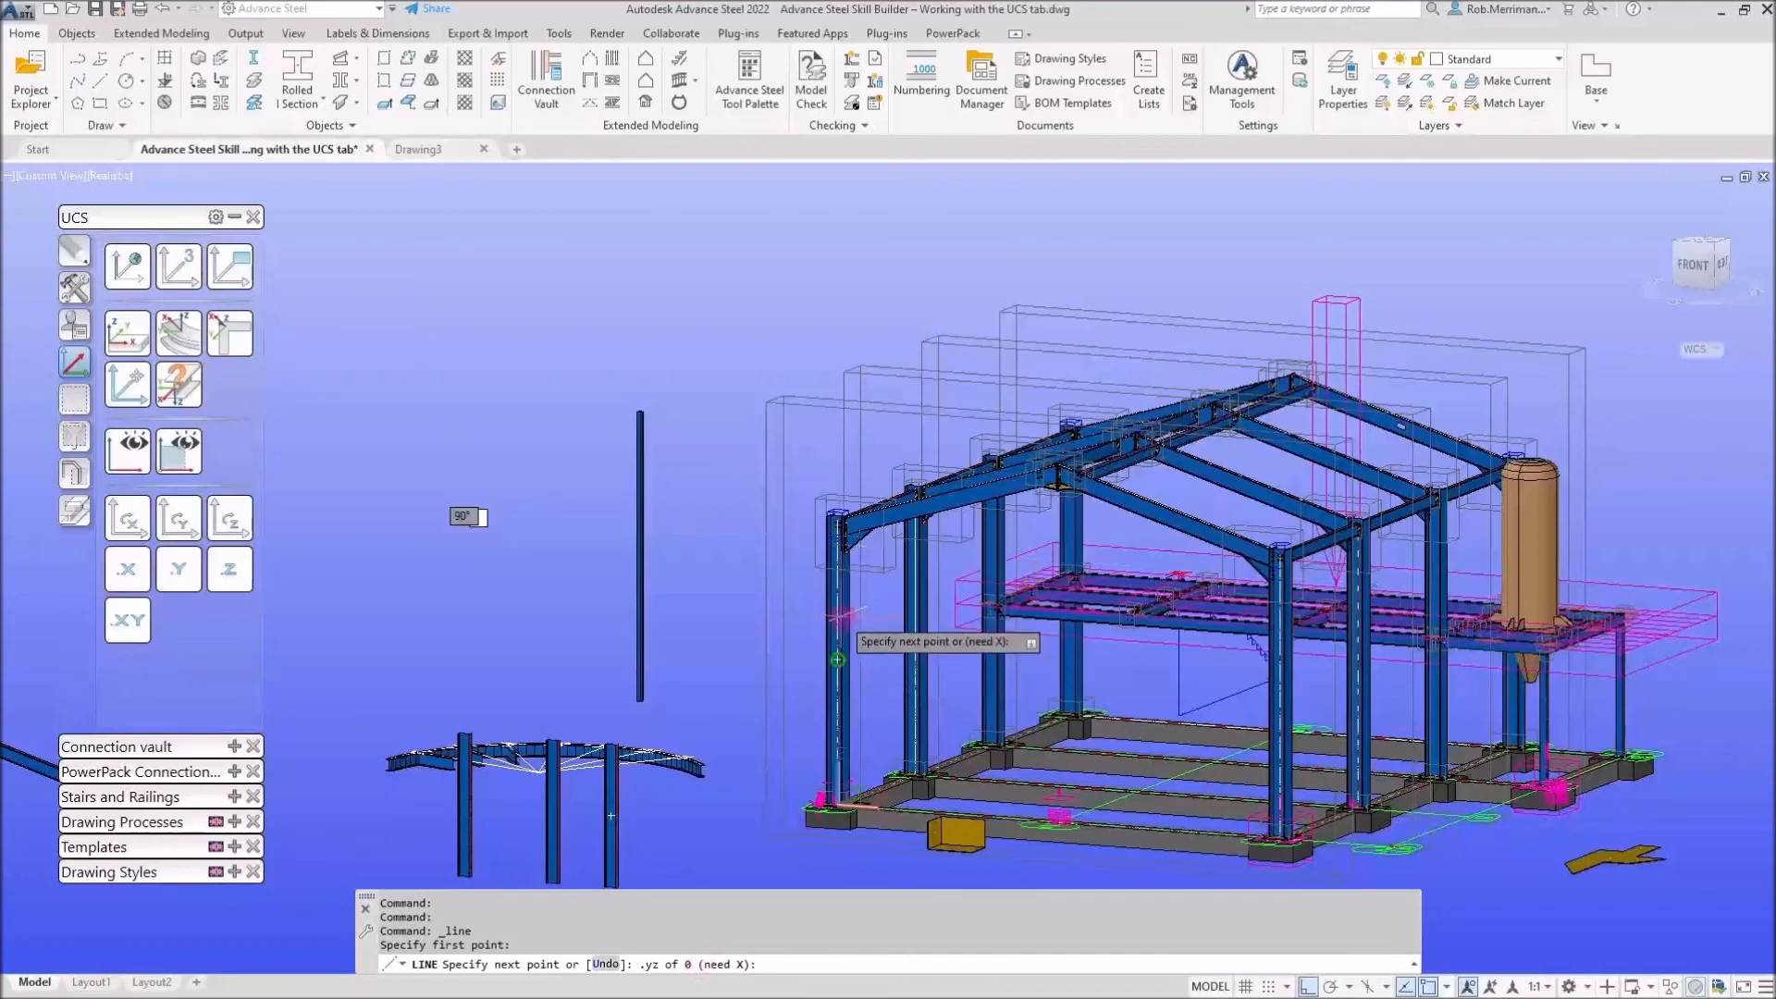
{"action": "key", "text": "Escape"}
Examine the new line's extent relative to the corner column from the front and from an angled view of the model
{"action": "middle_click_drag", "start_coordinate": [762, 637], "coordinate": [847, 653], "text": "shift"}
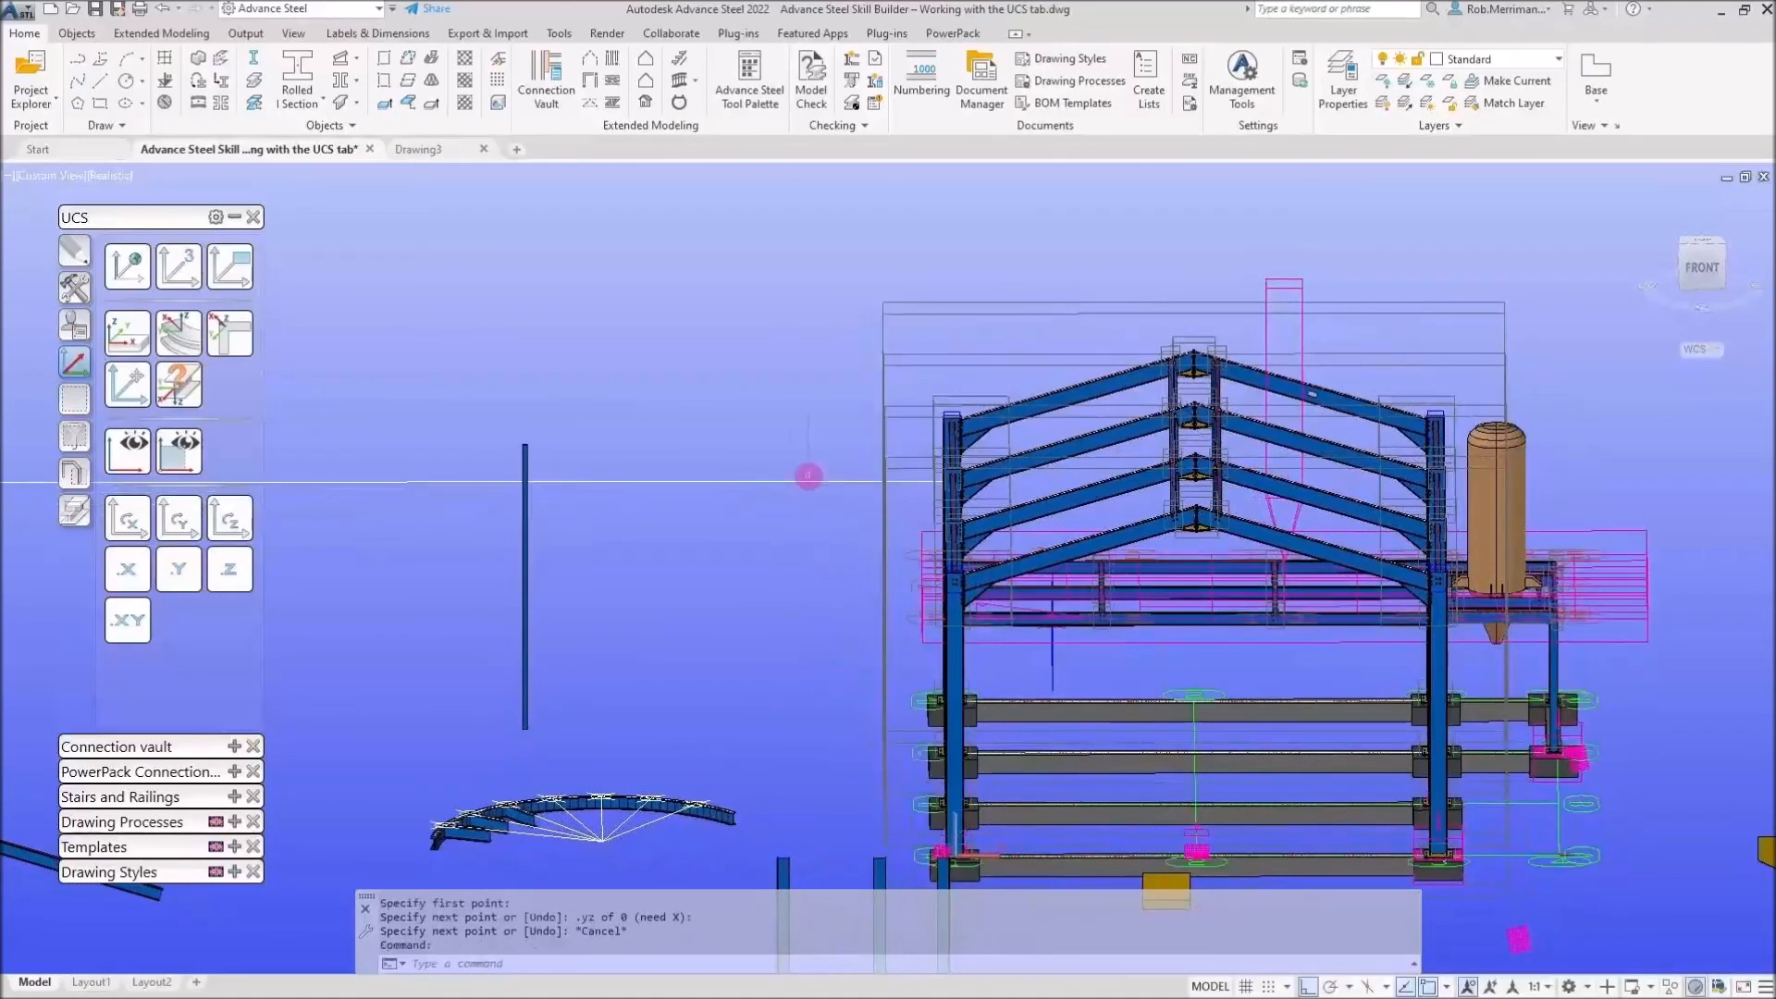
{"action": "left_click", "coordinate": [637, 483]}
{"action": "scroll", "coordinate": [637, 483], "scroll_direction": "down", "scroll_amount": 4}
{"action": "key", "text": "Escape"}
{"action": "middle_click_drag", "start_coordinate": [829, 554], "coordinate": [736, 536], "text": "shift"}
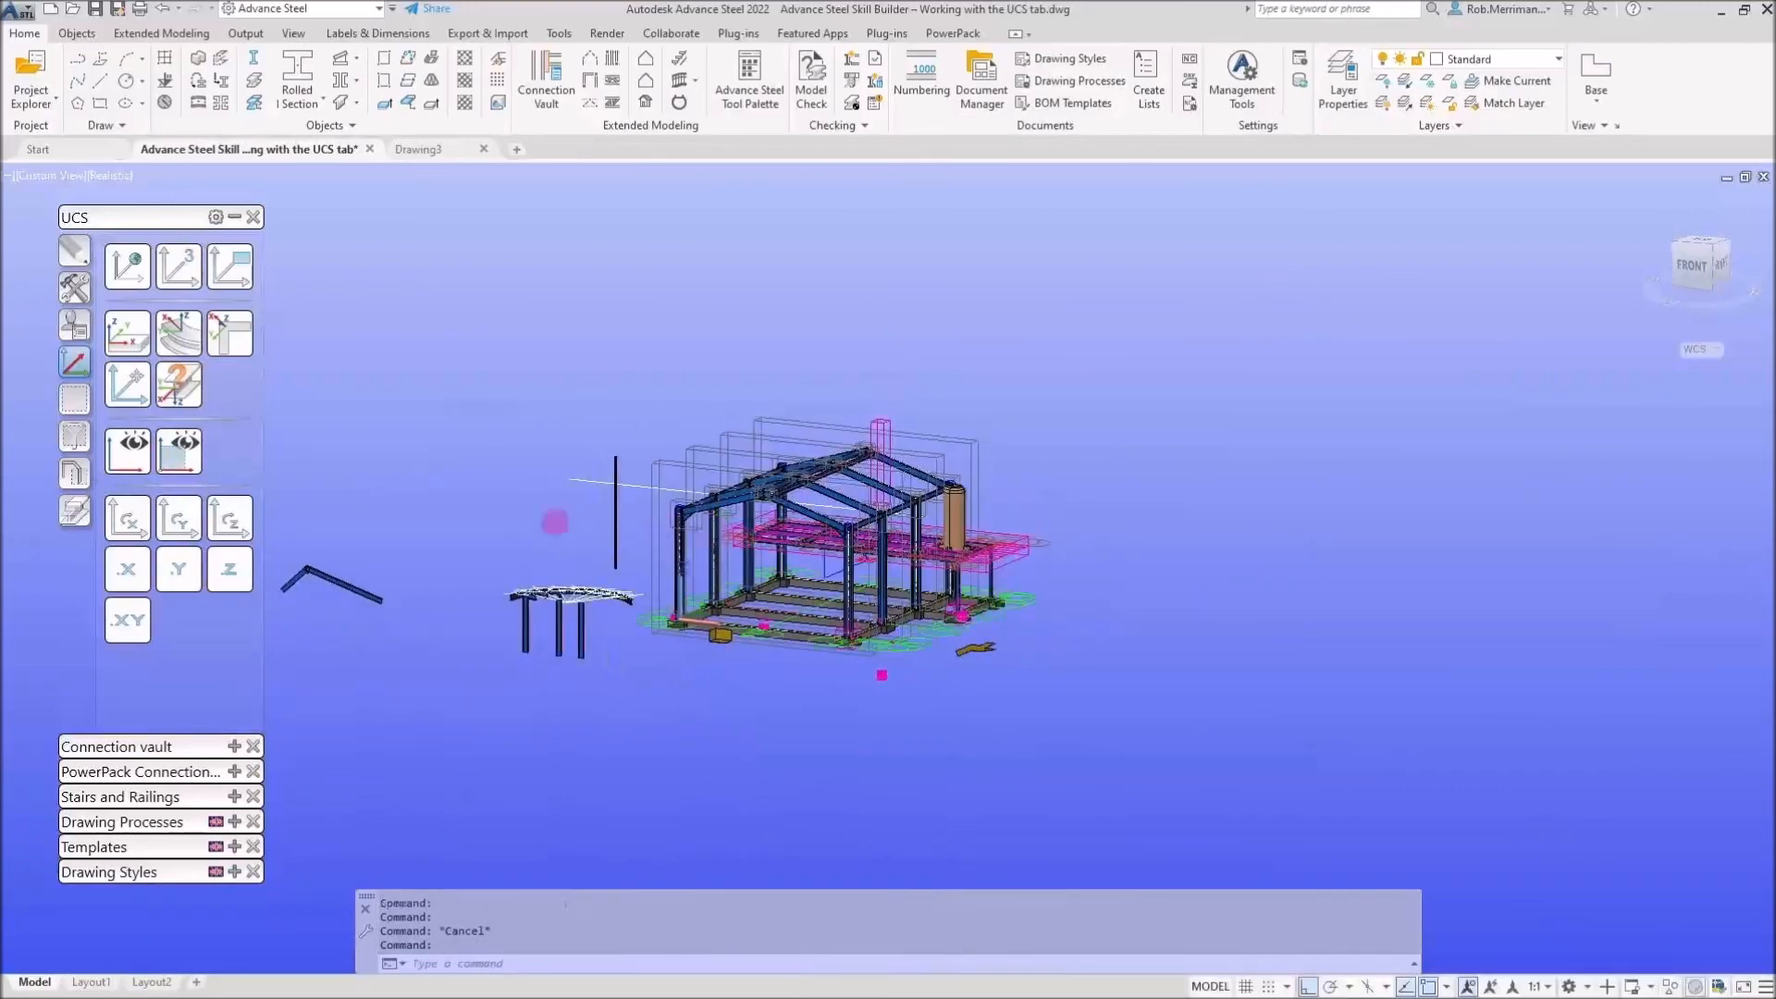
{"action": "scroll", "coordinate": [456, 515], "scroll_direction": "up", "scroll_amount": 3}
{"action": "middle_click_drag", "start_coordinate": [456, 515], "coordinate": [614, 500]}
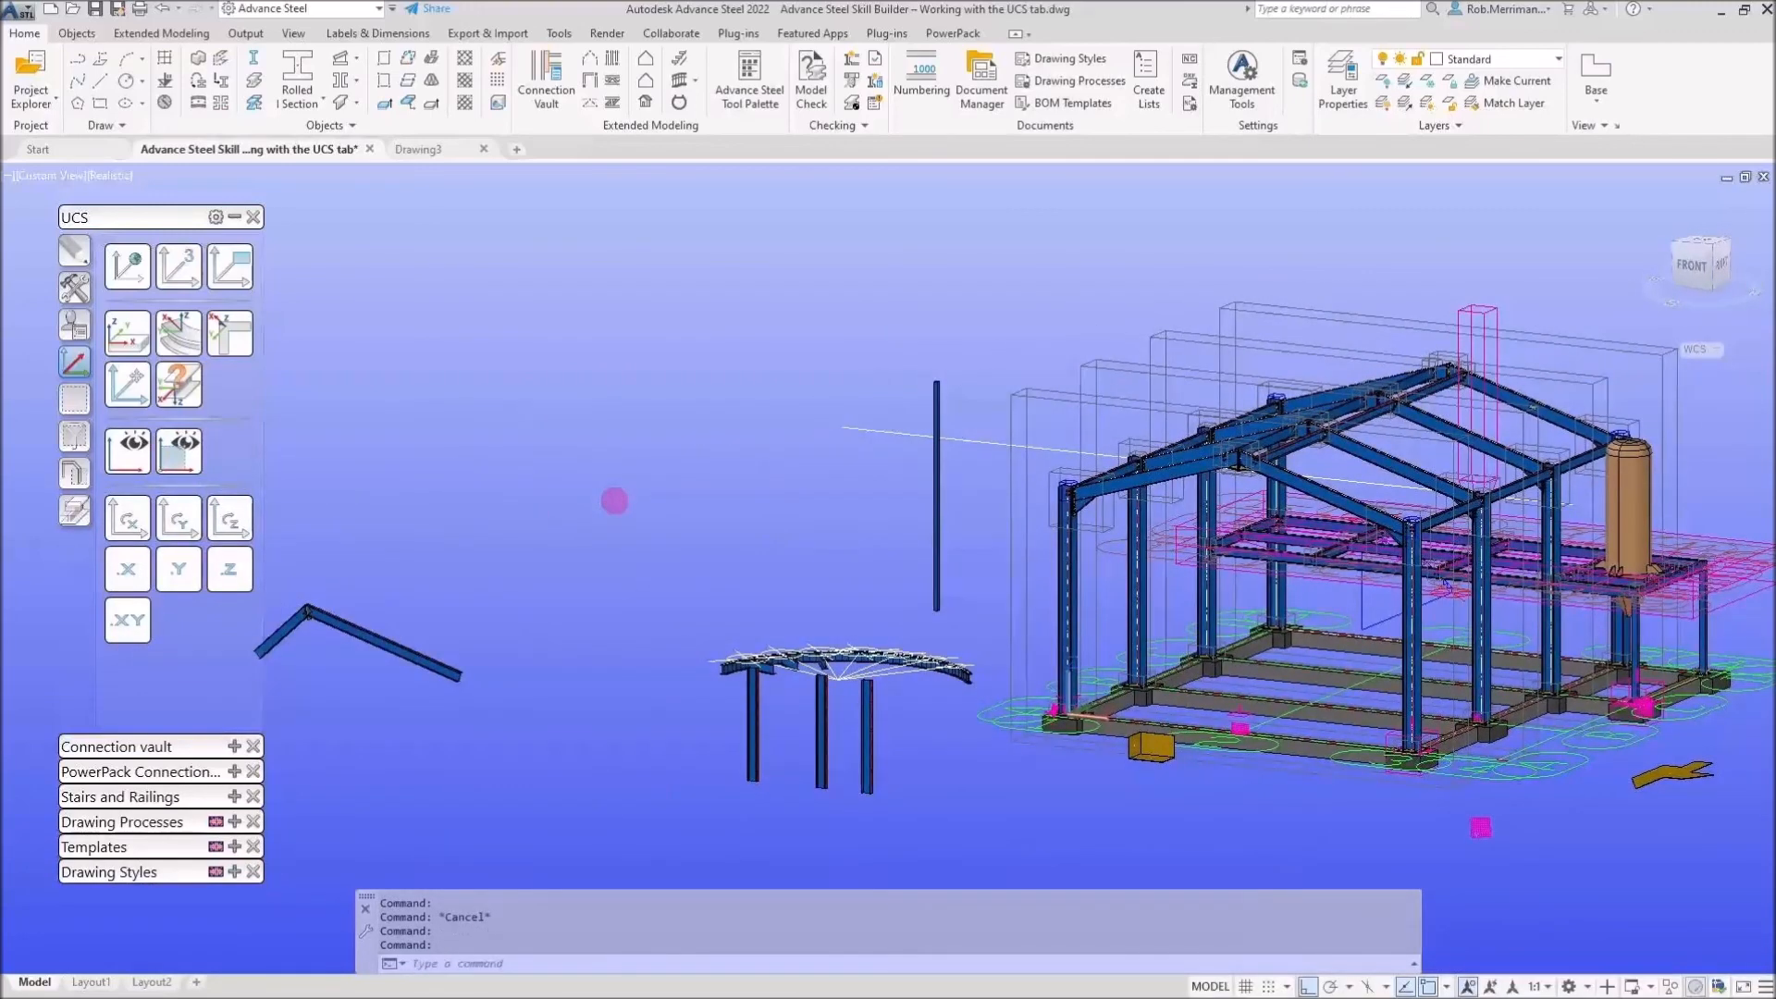